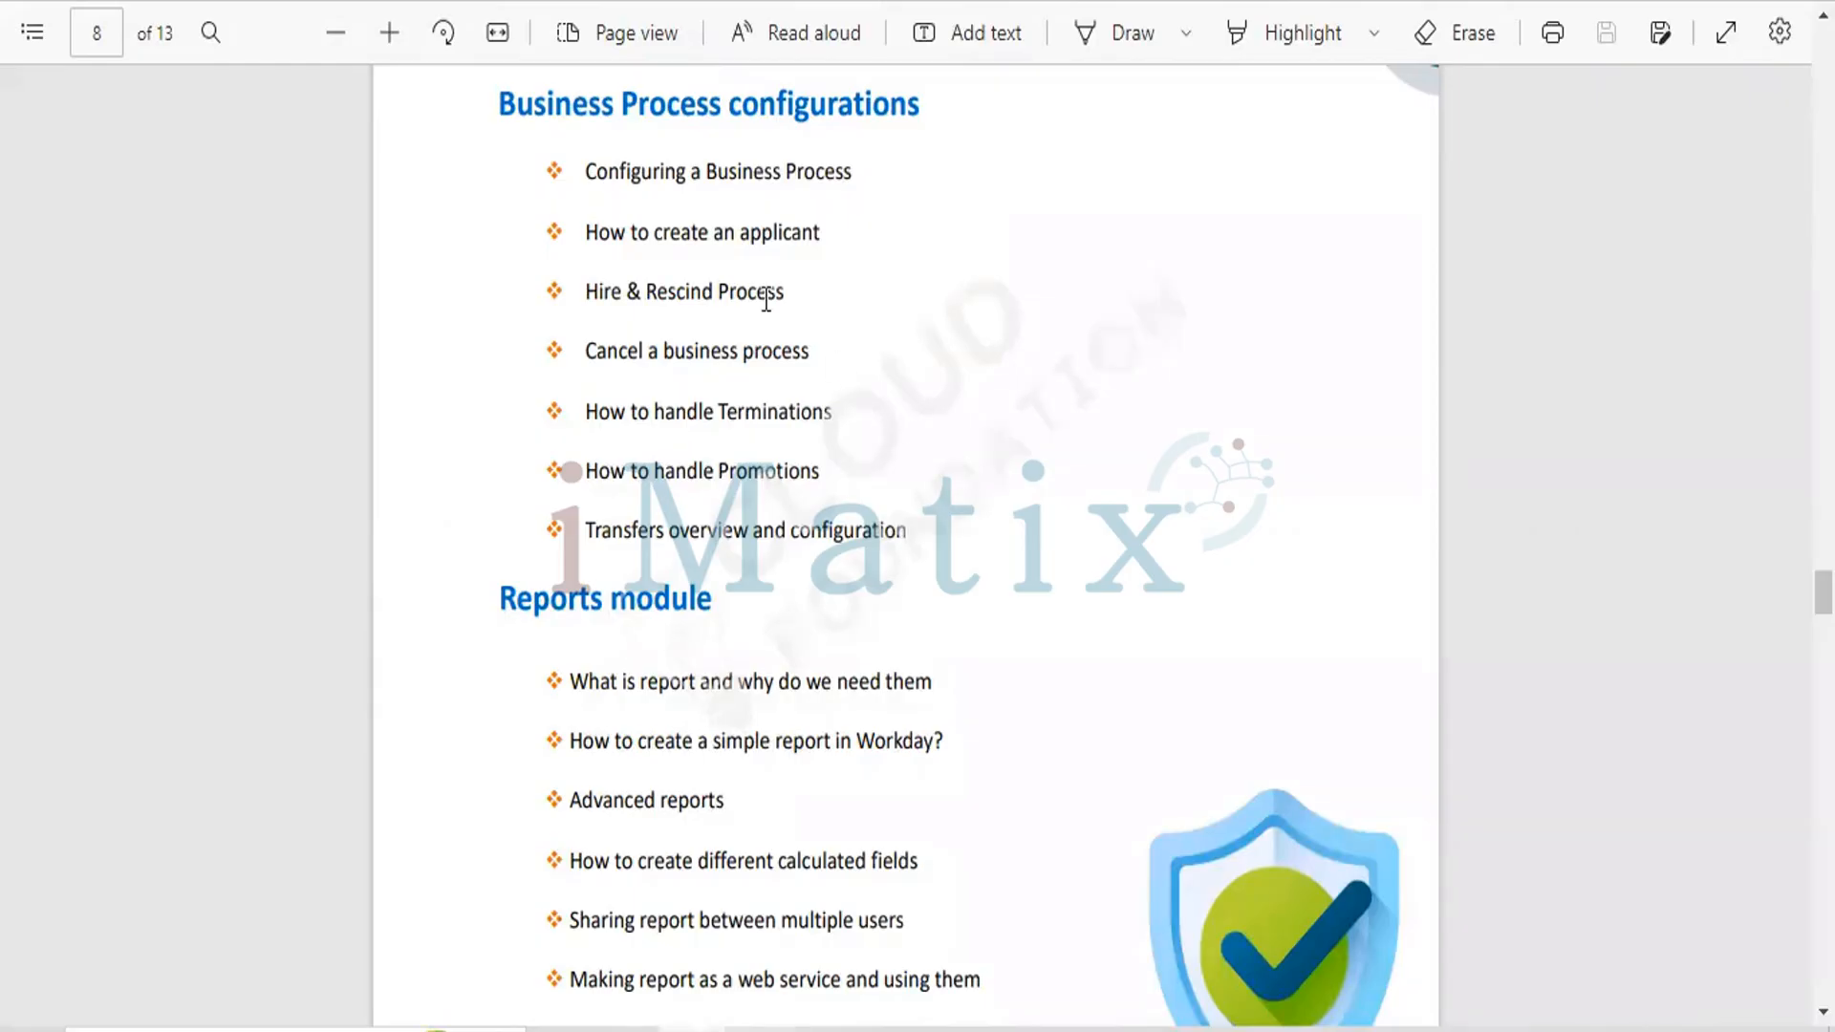
# Review the outline topics "Configuring a Business Process" and "How to create an applicant" under Business Process configurations.
pyautogui.moveTo(585, 172); pyautogui.dragTo(854, 180)
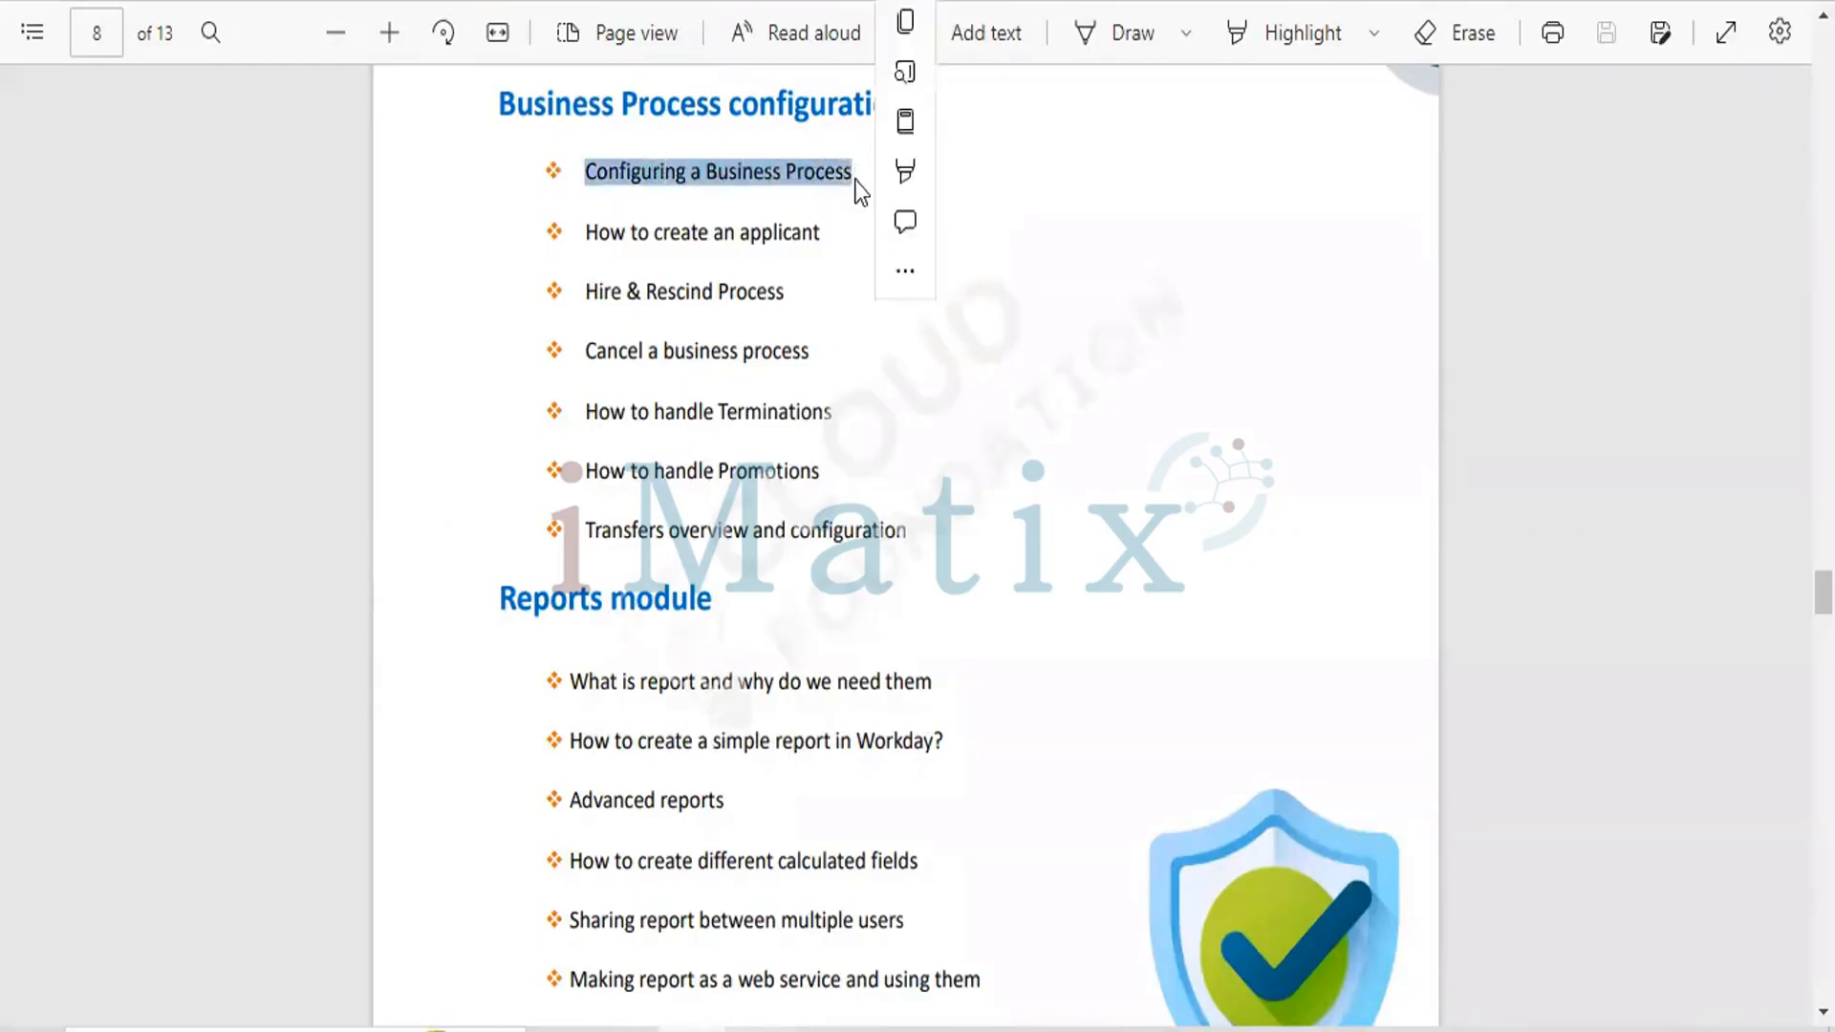
pyautogui.click(586, 230)
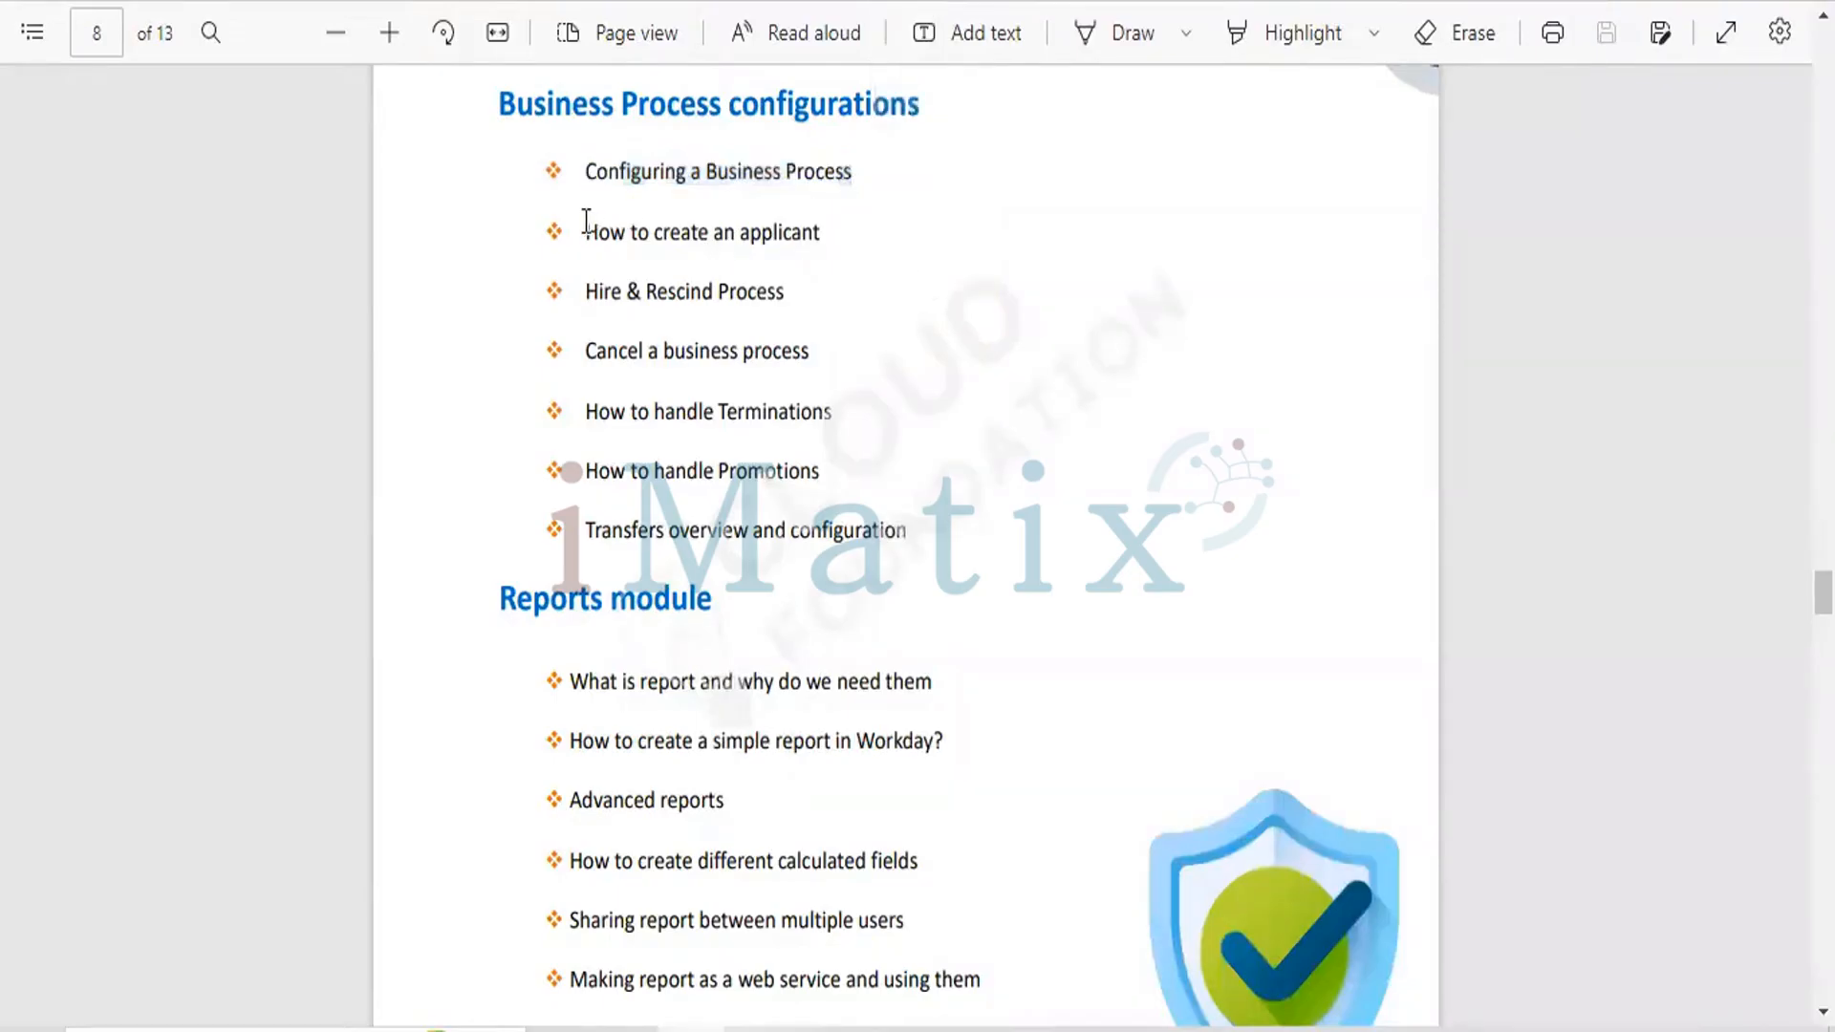
pyautogui.moveTo(586, 229); pyautogui.dragTo(840, 233)
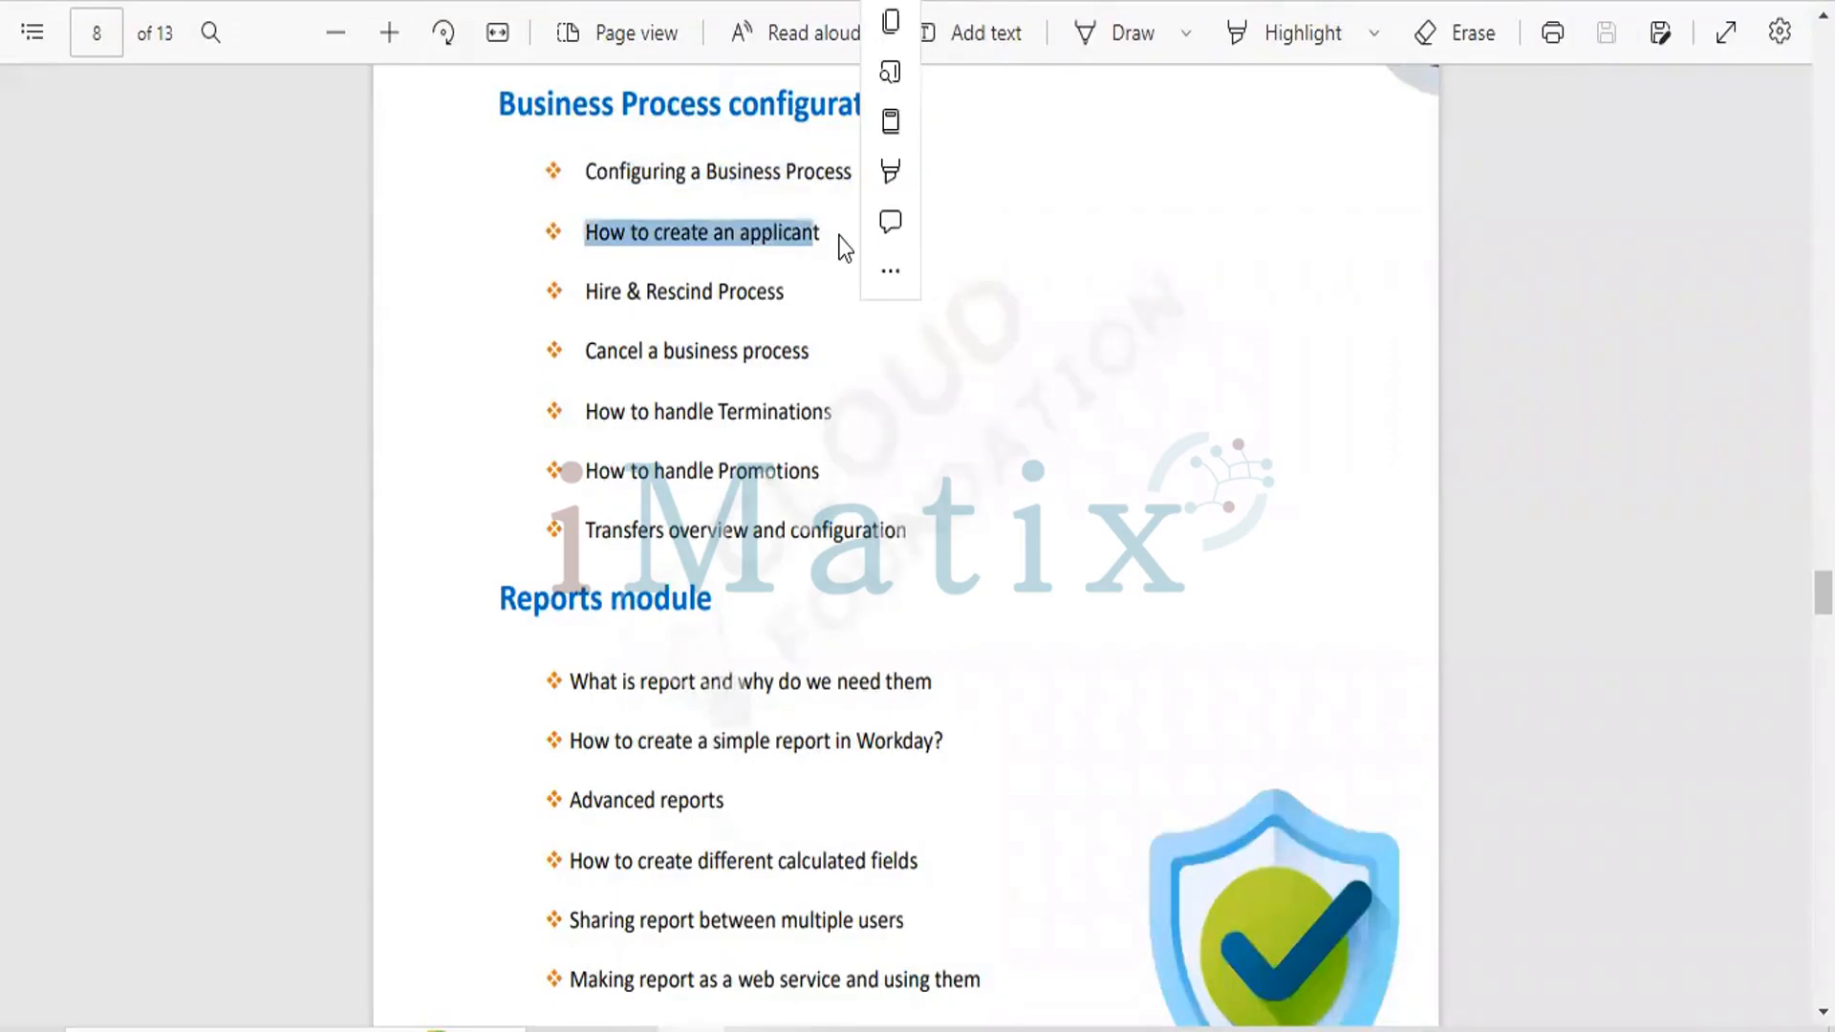
pyautogui.click(687, 277)
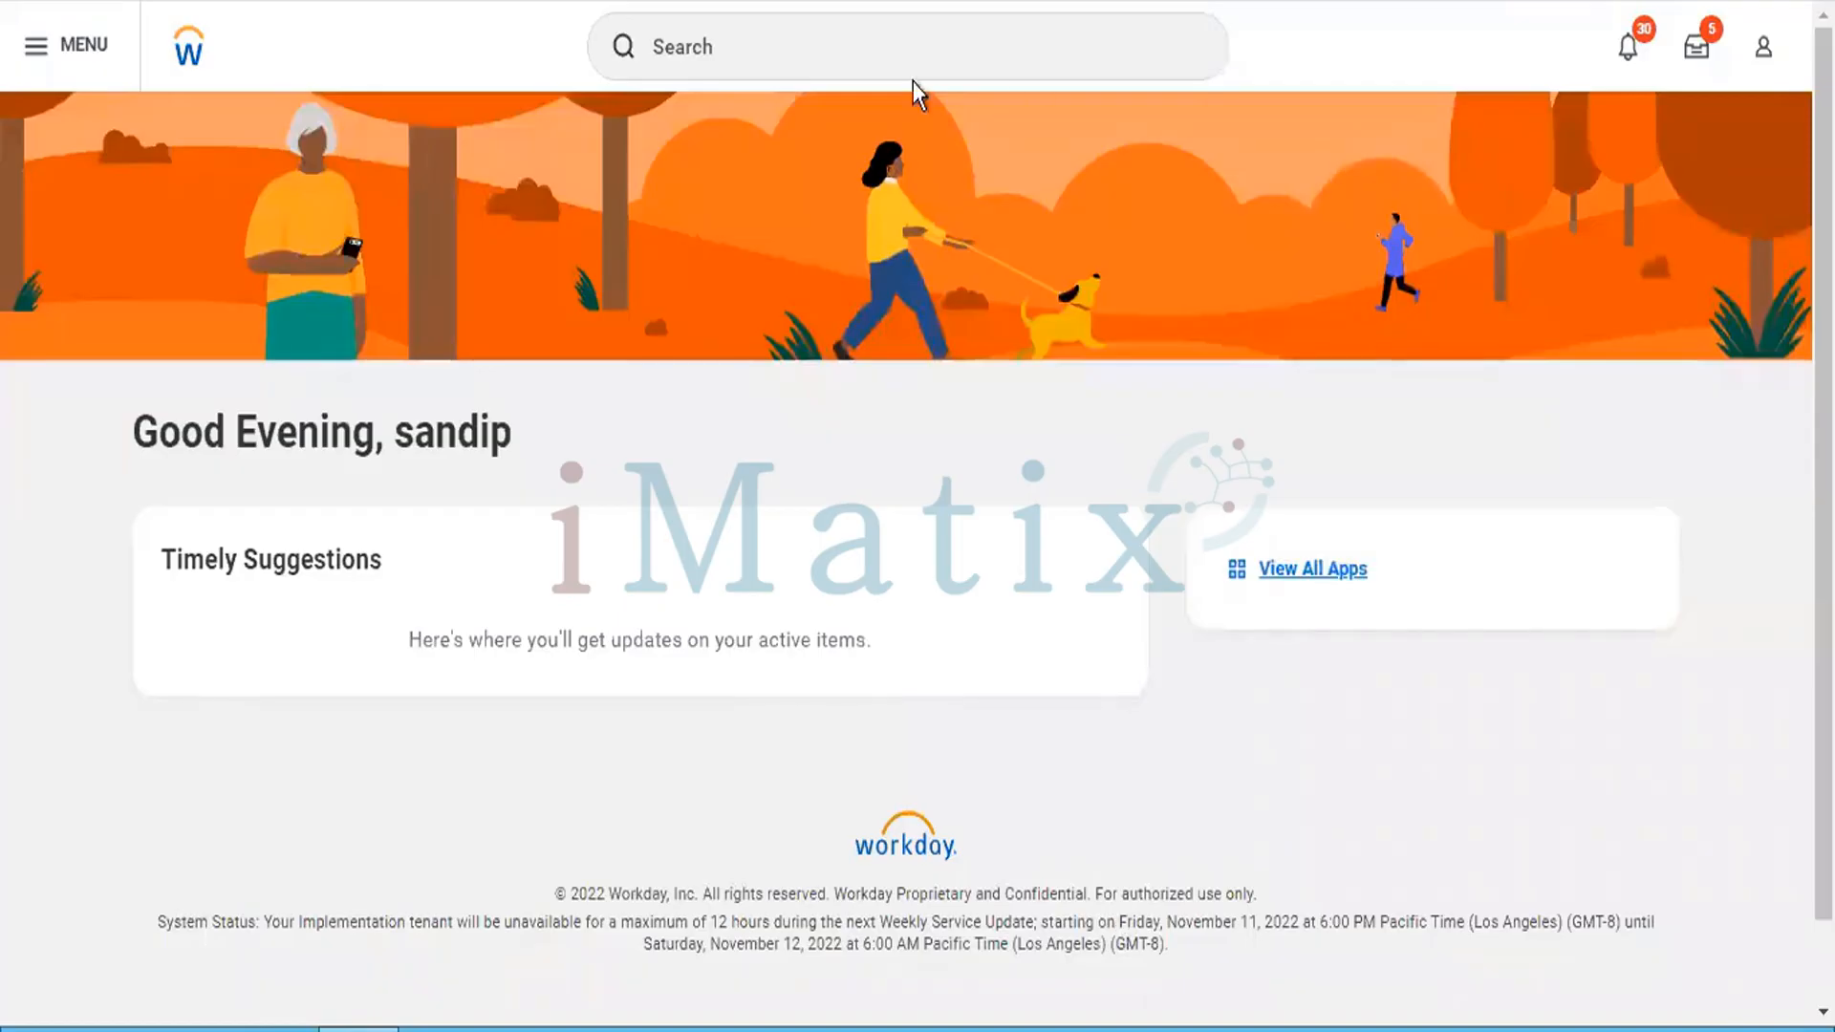
# Switch to Workday, search for "start proxy" and open the Start Proxy task.
pyautogui.click(848, 53)
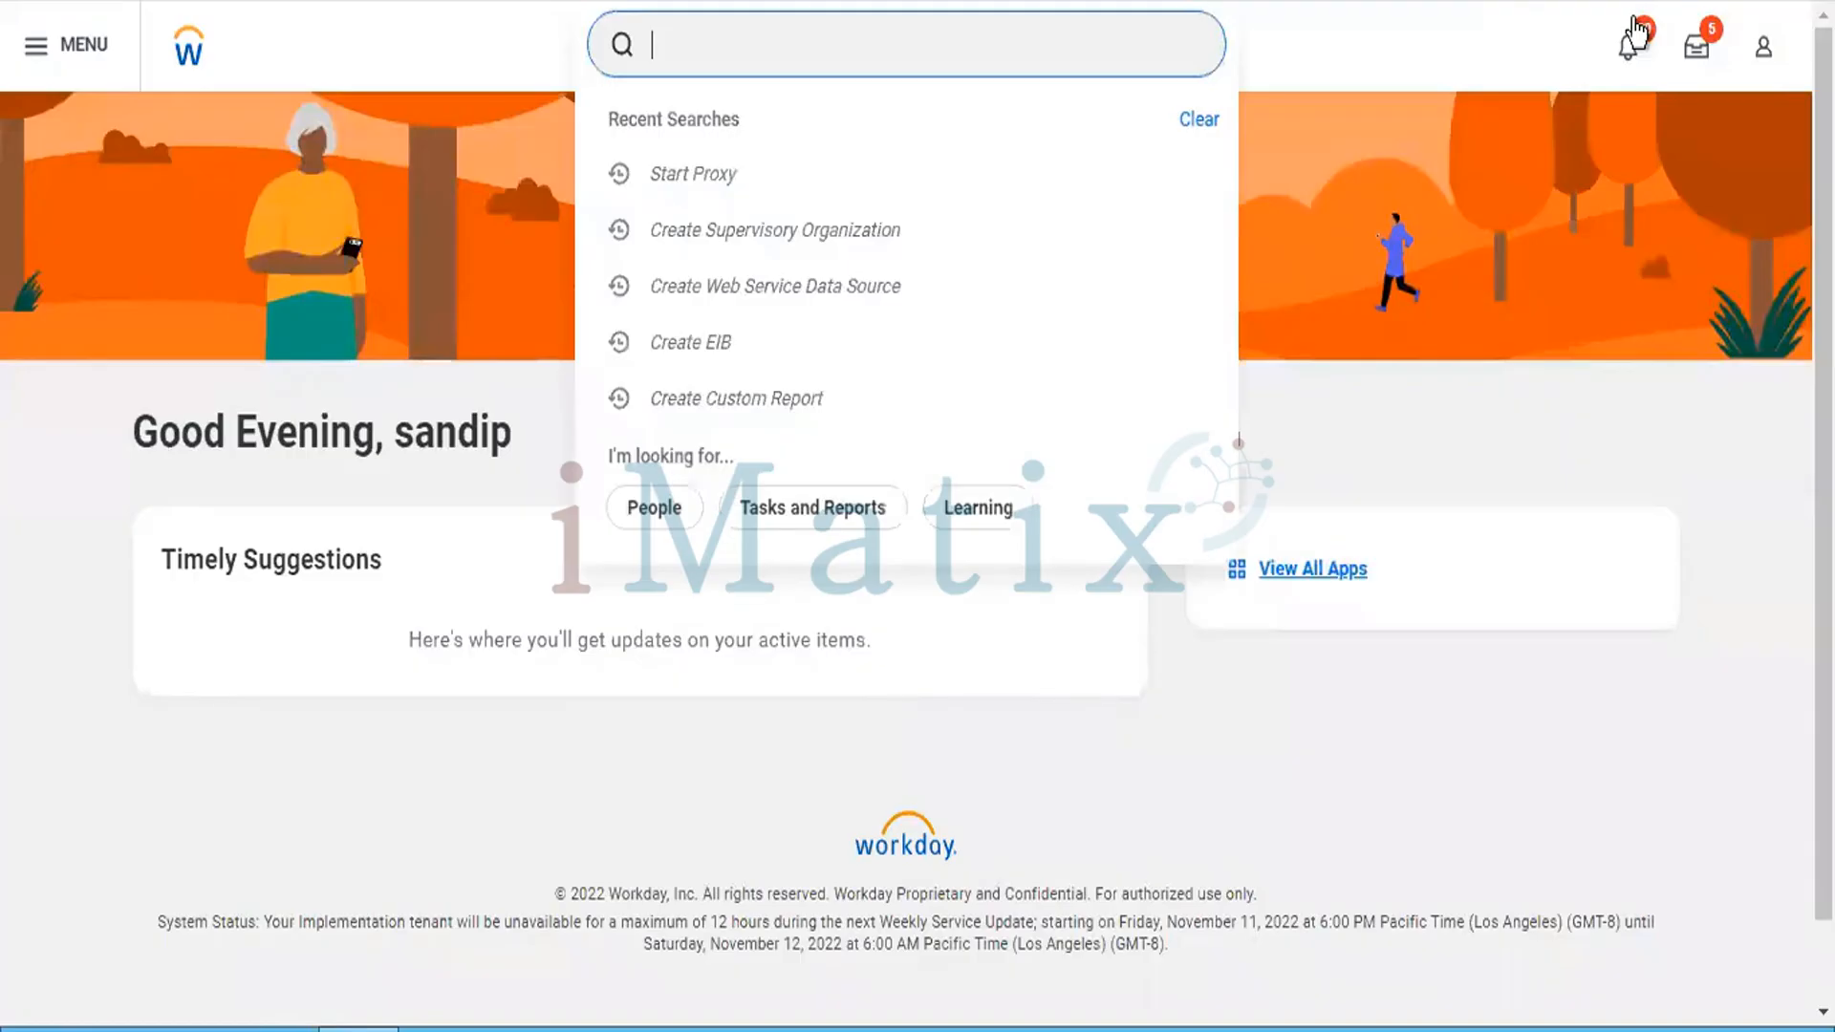
pyautogui.click(1763, 53)
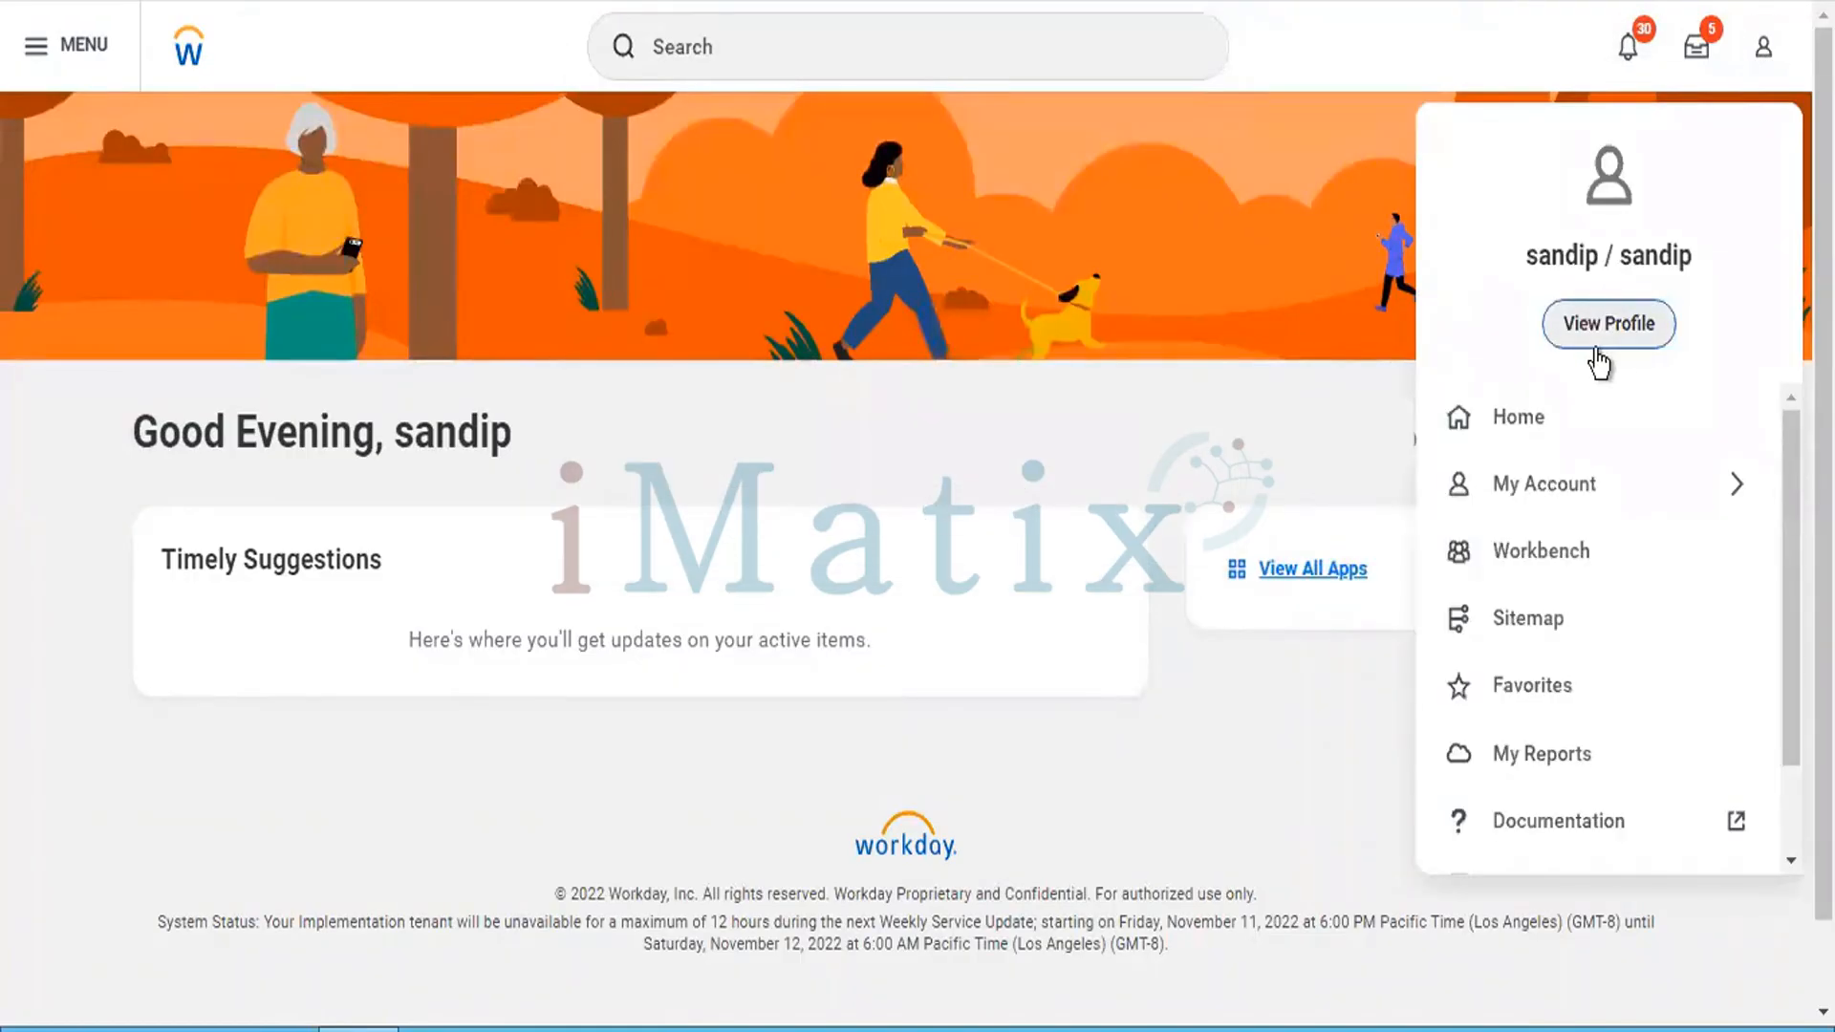
pyautogui.click(839, 29)
pyautogui.write('staet')
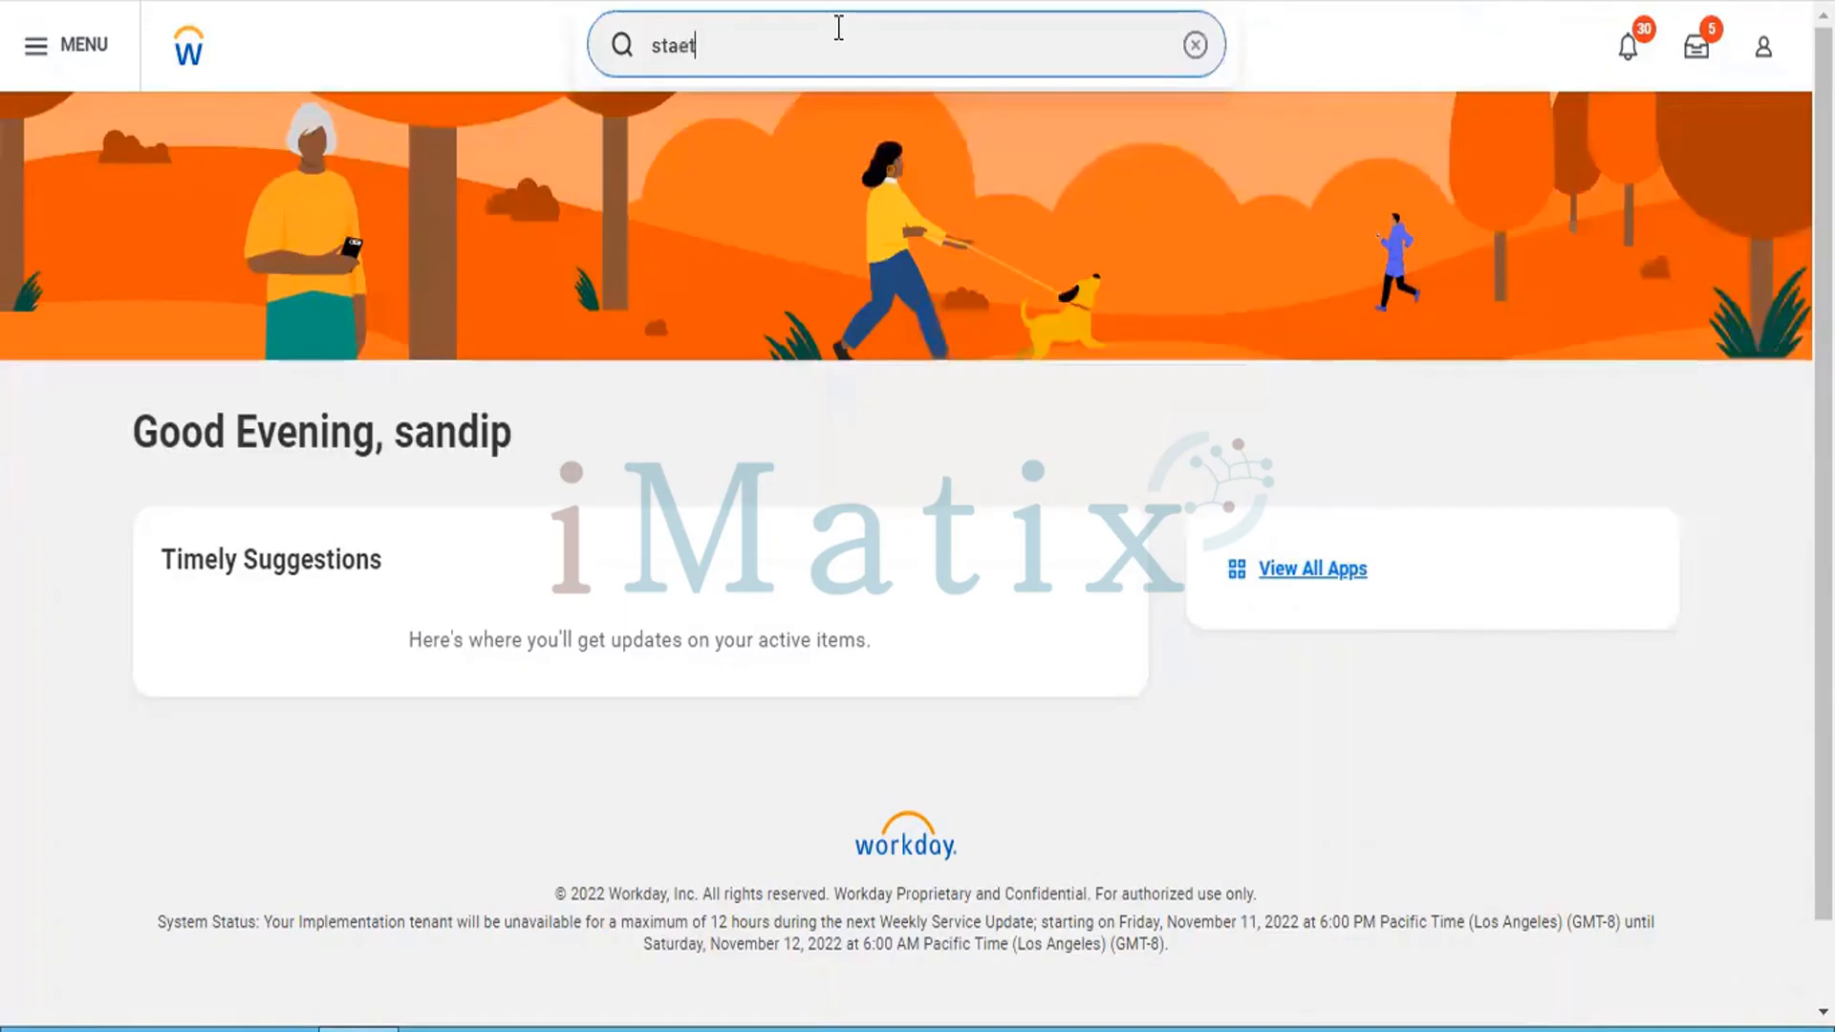
pyautogui.press('BackSpace')
pyautogui.write('rt proxy')
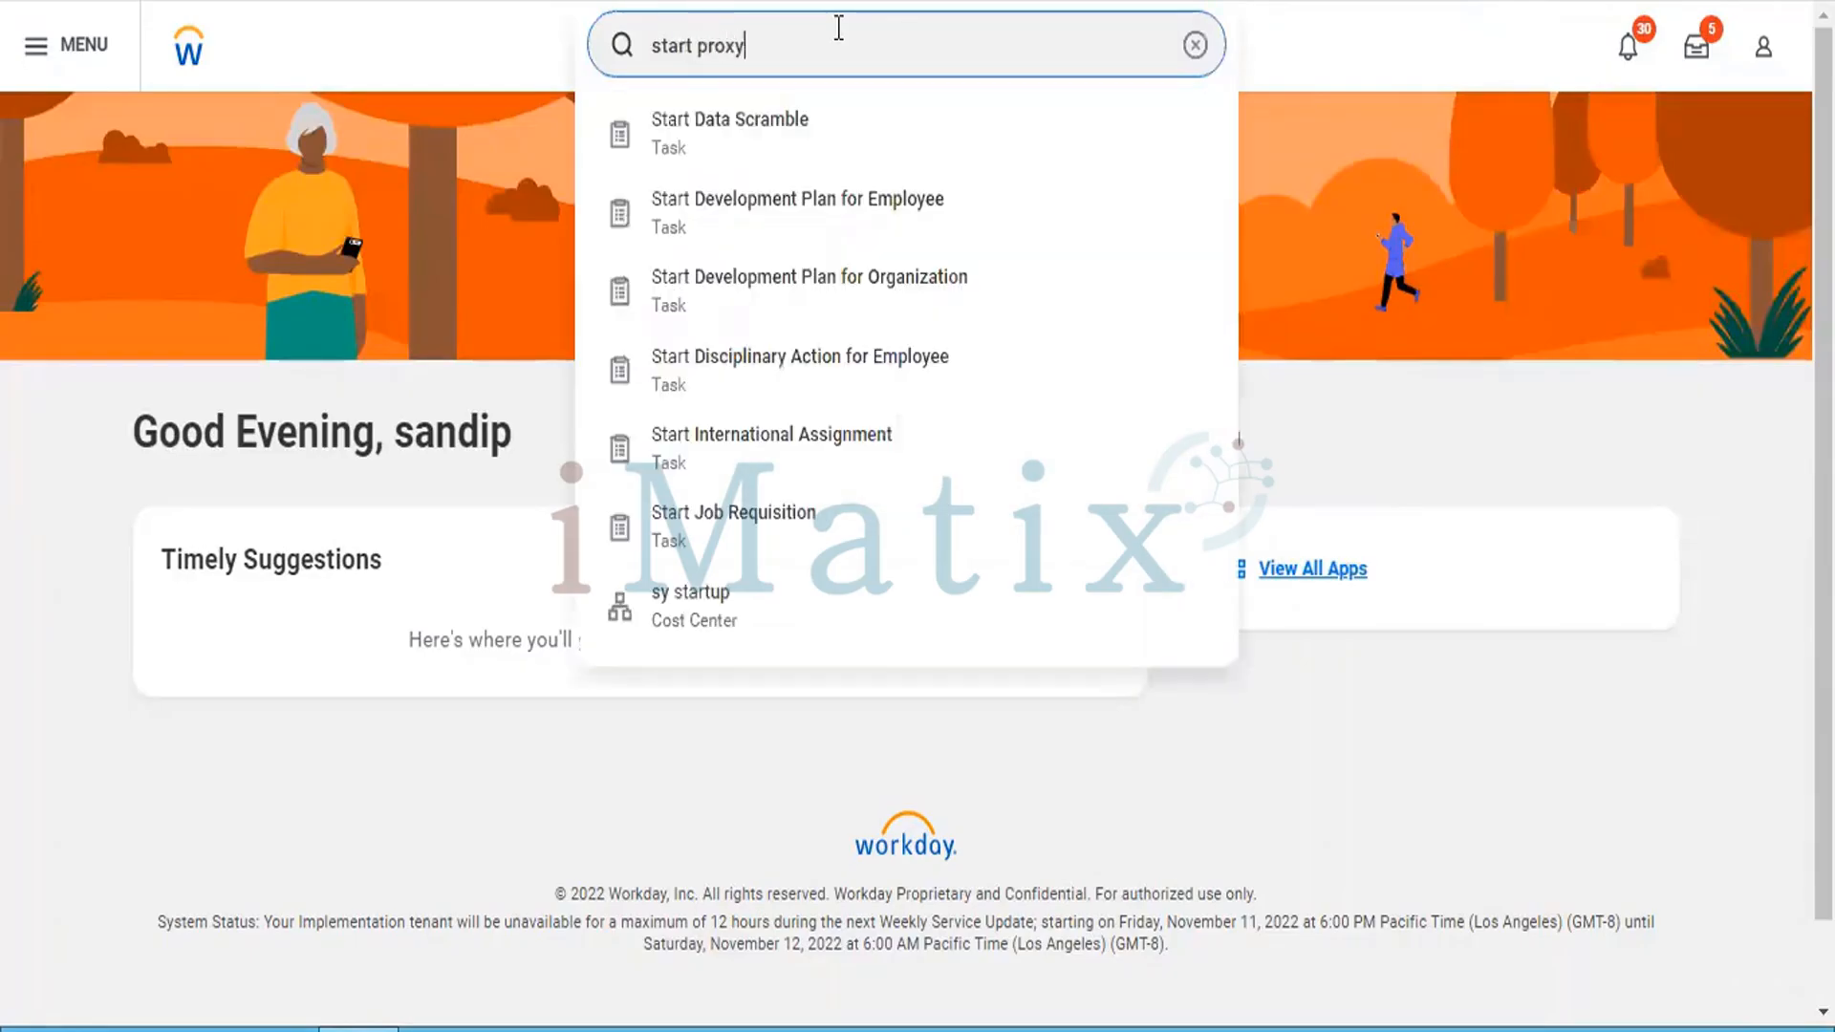
pyautogui.click(736, 153)
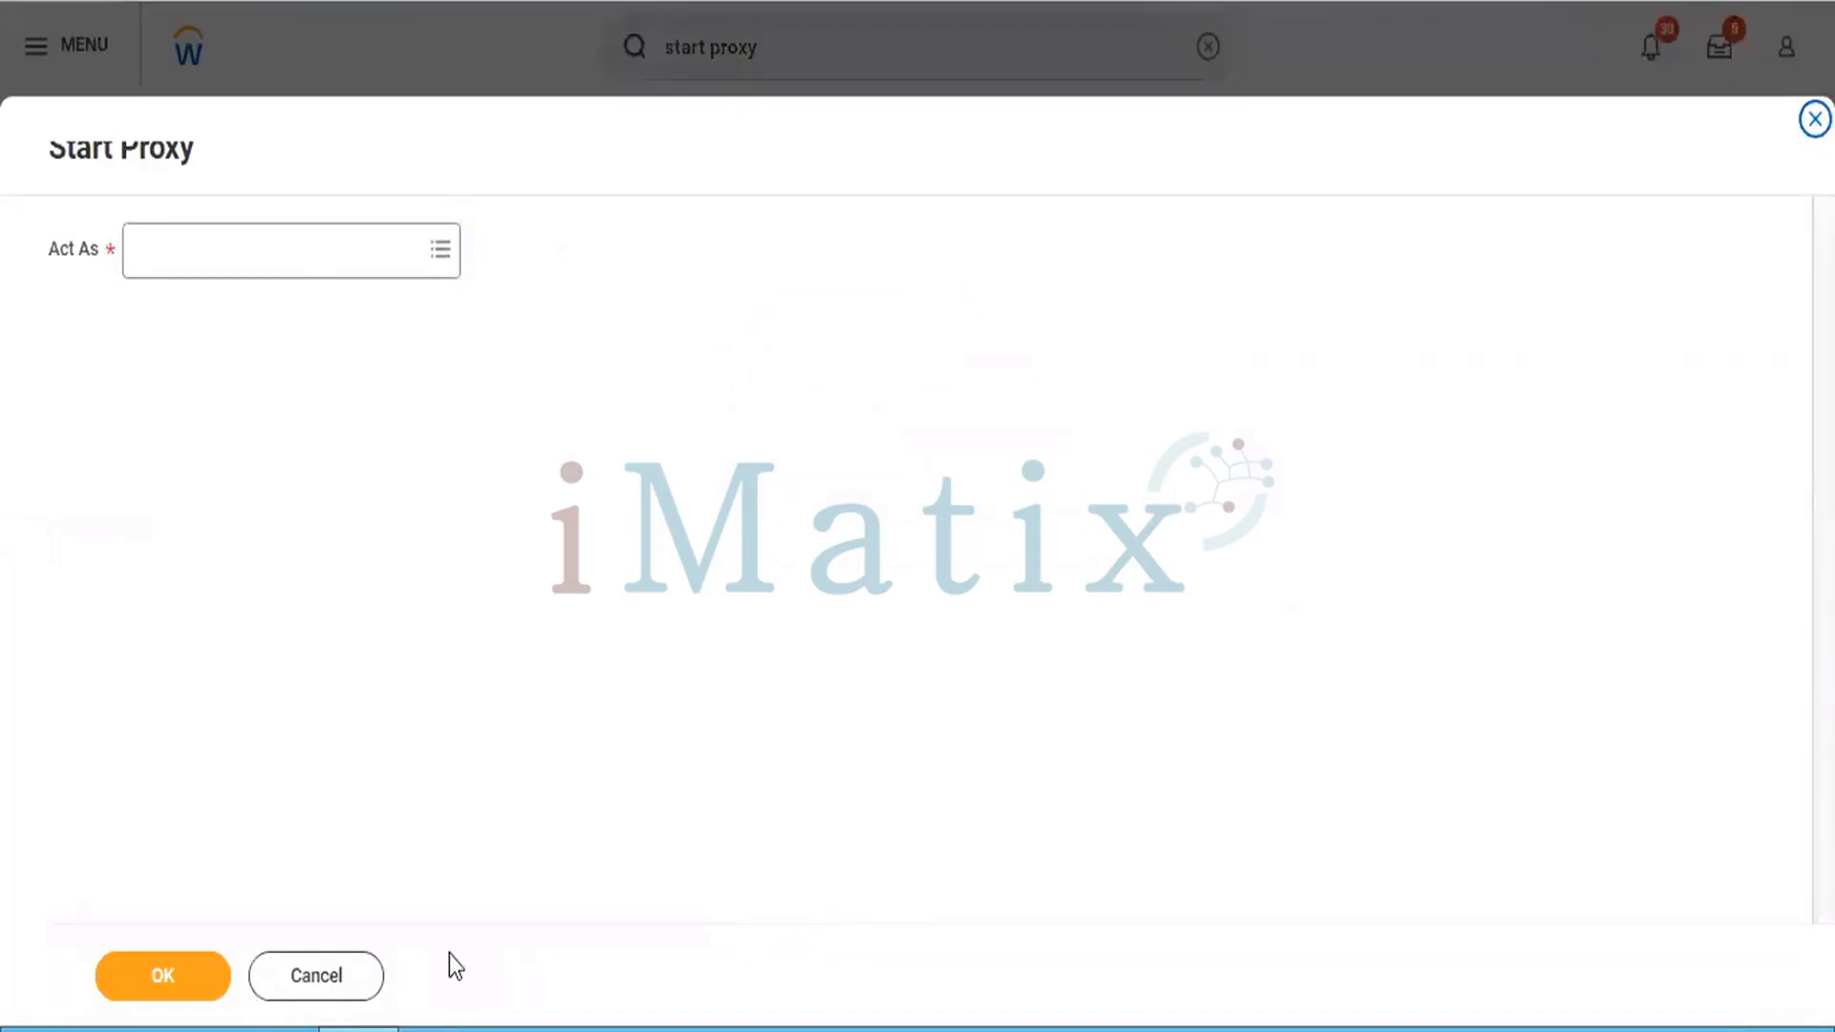
# Start a proxy session acting as the HR Officer from Executive Management.
pyautogui.click(296, 274)
pyautogui.write('LOg')
pyautogui.press('BackSpace')
pyautogui.press('BackSpace')
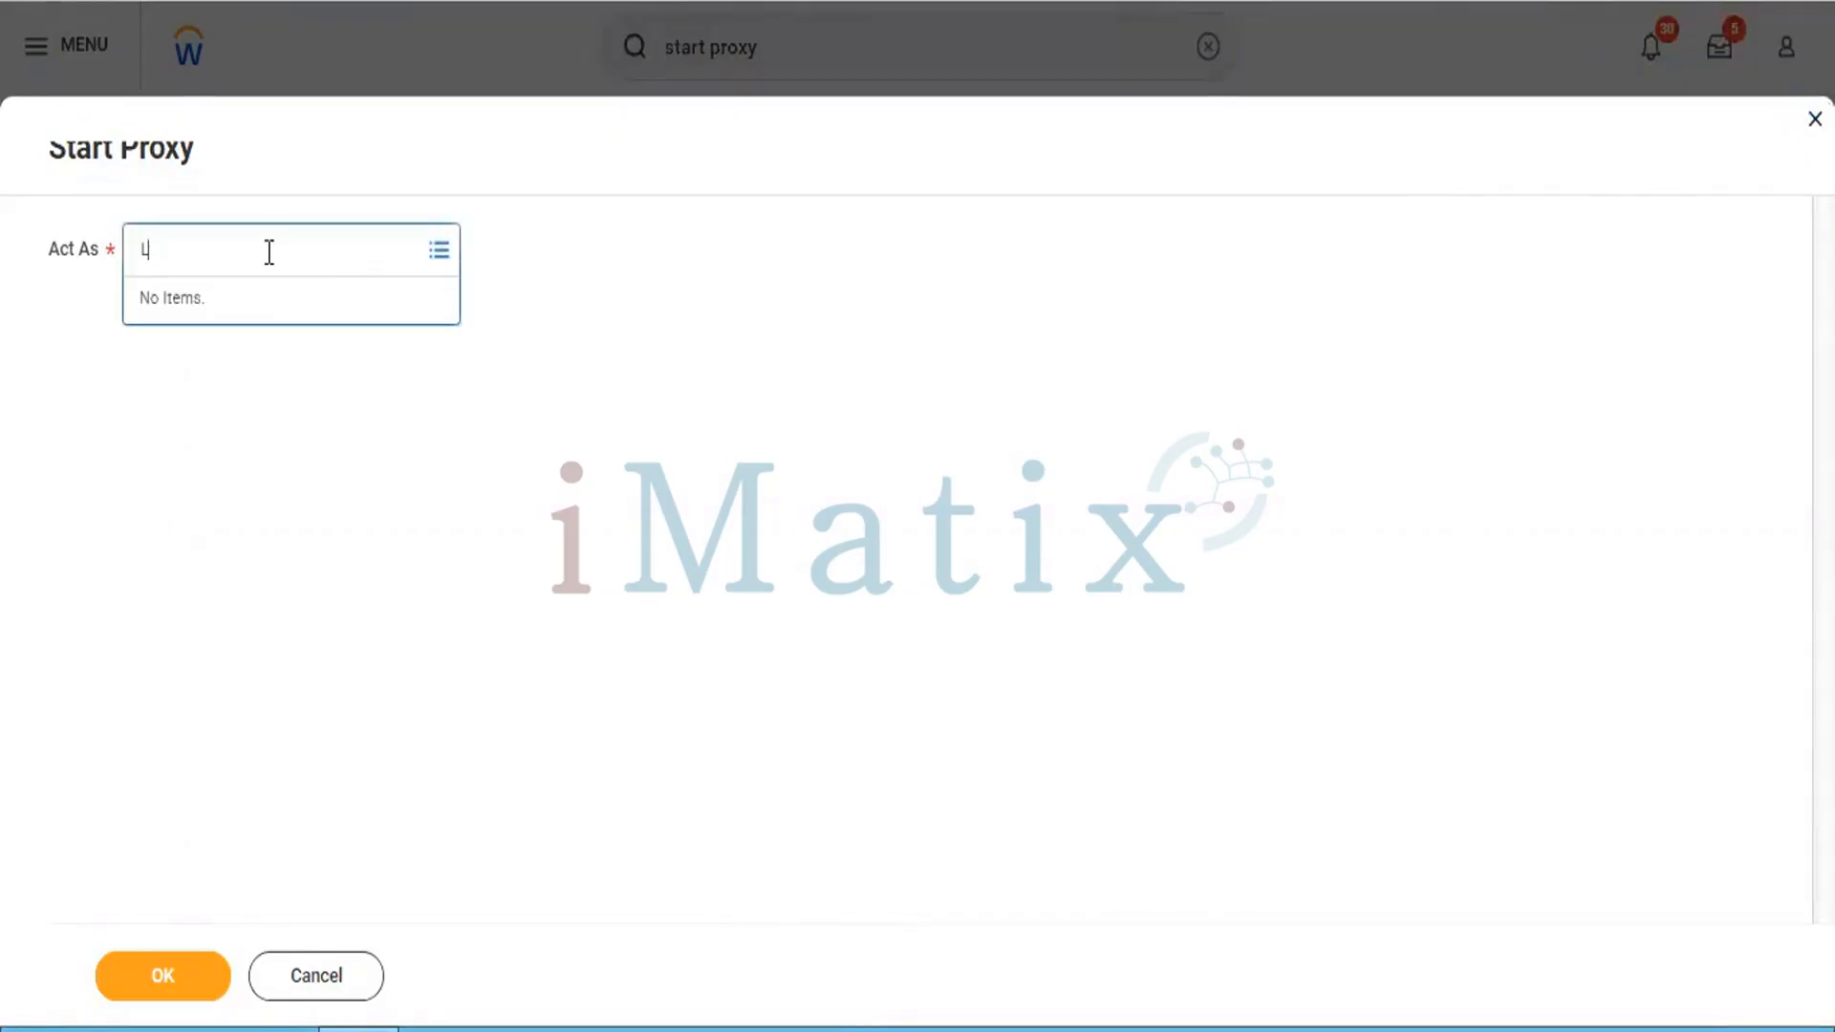
pyautogui.write('ogan')
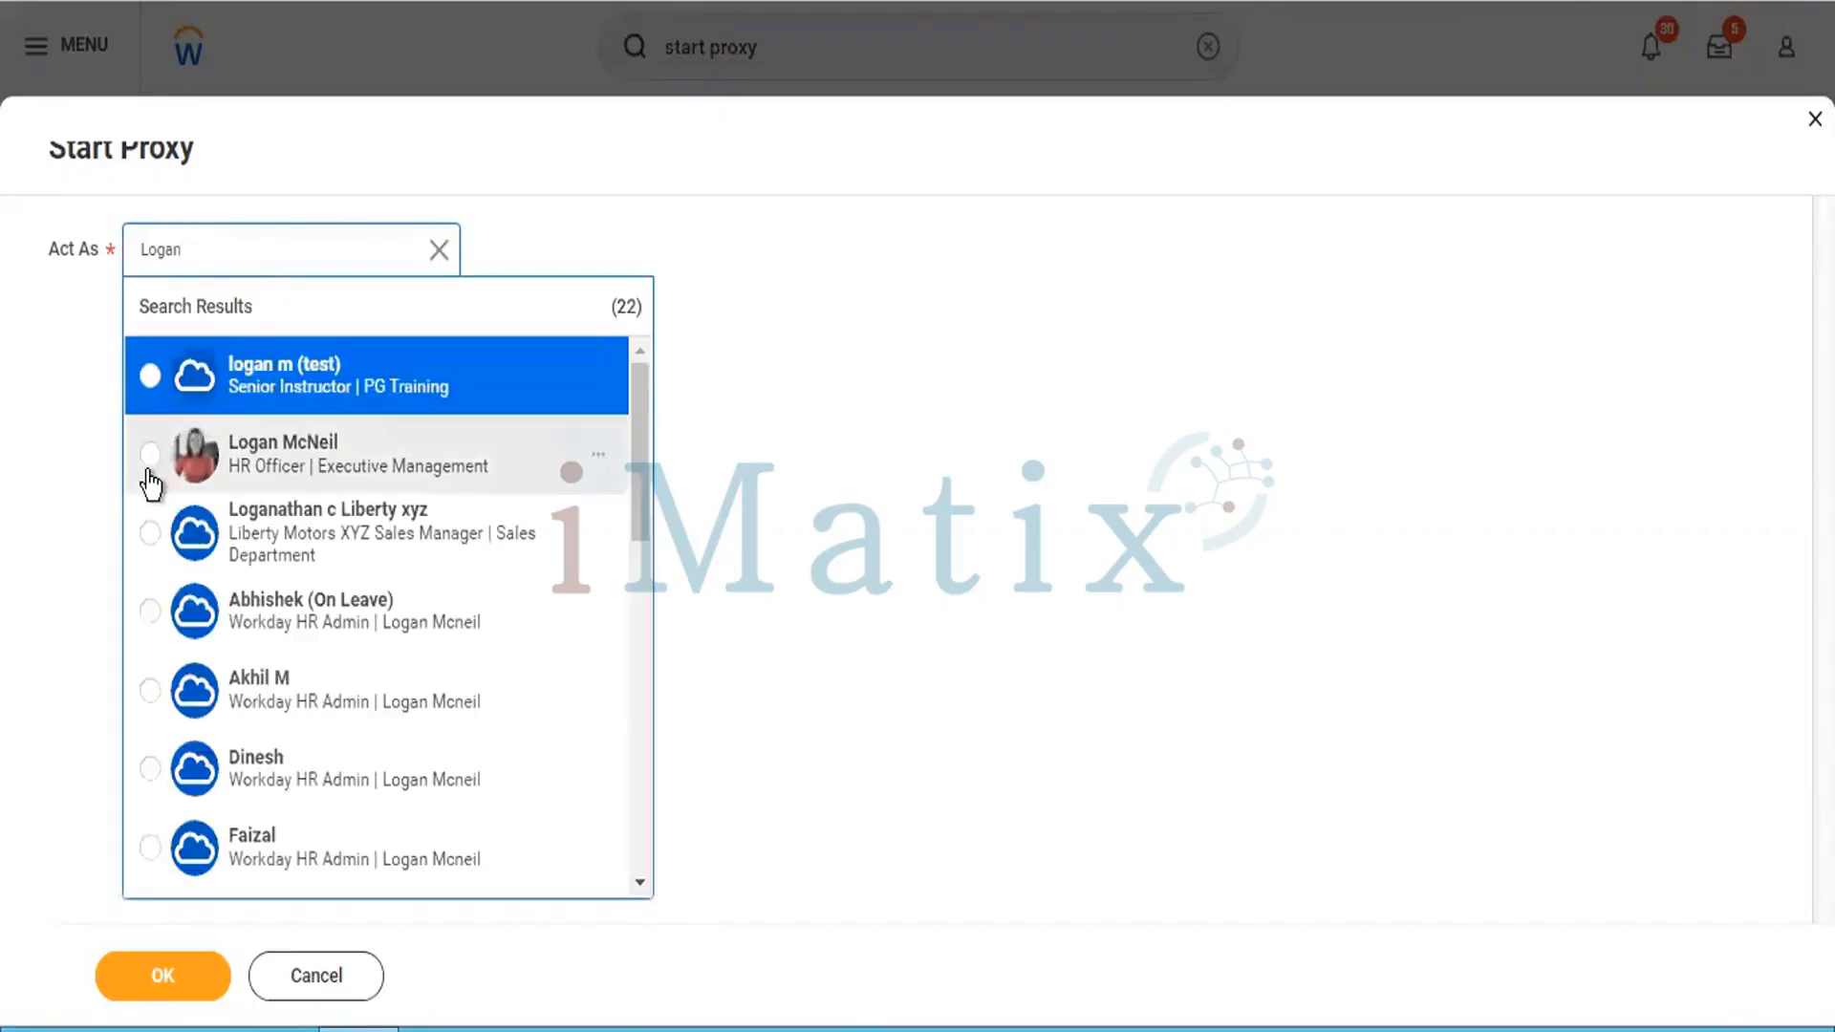
pyautogui.click(148, 453)
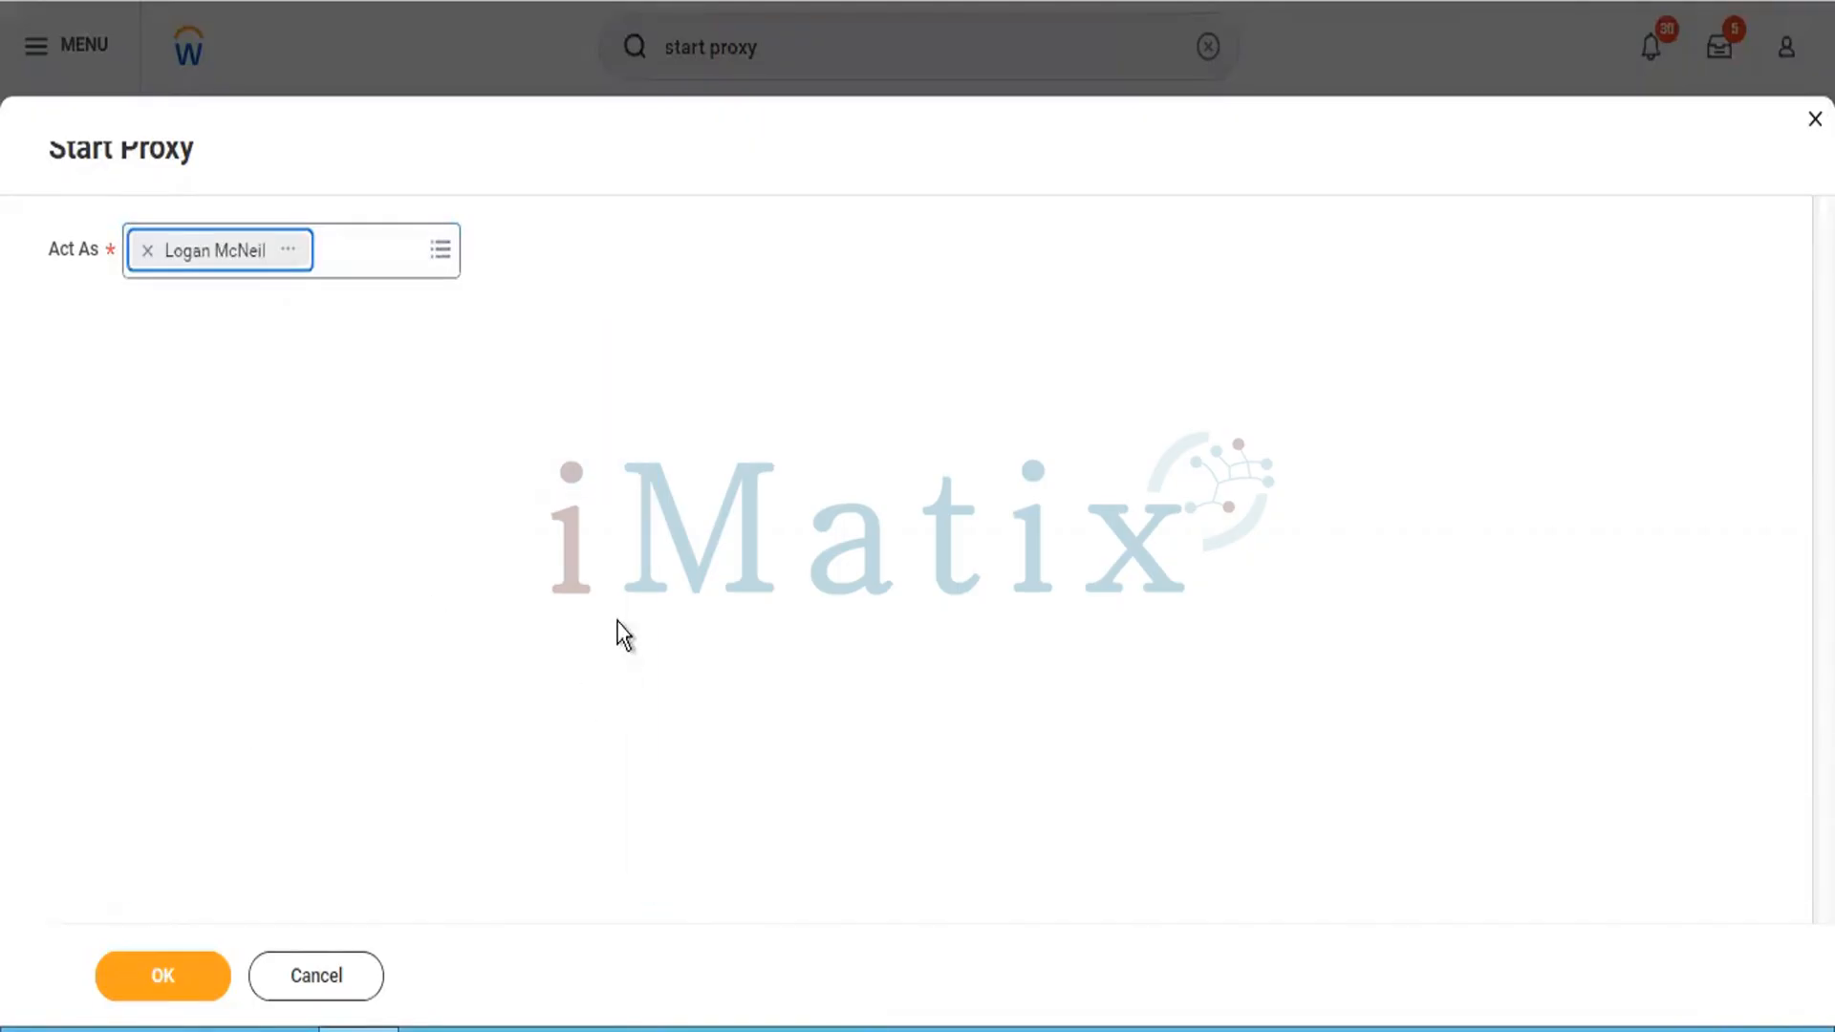
pyautogui.click(168, 983)
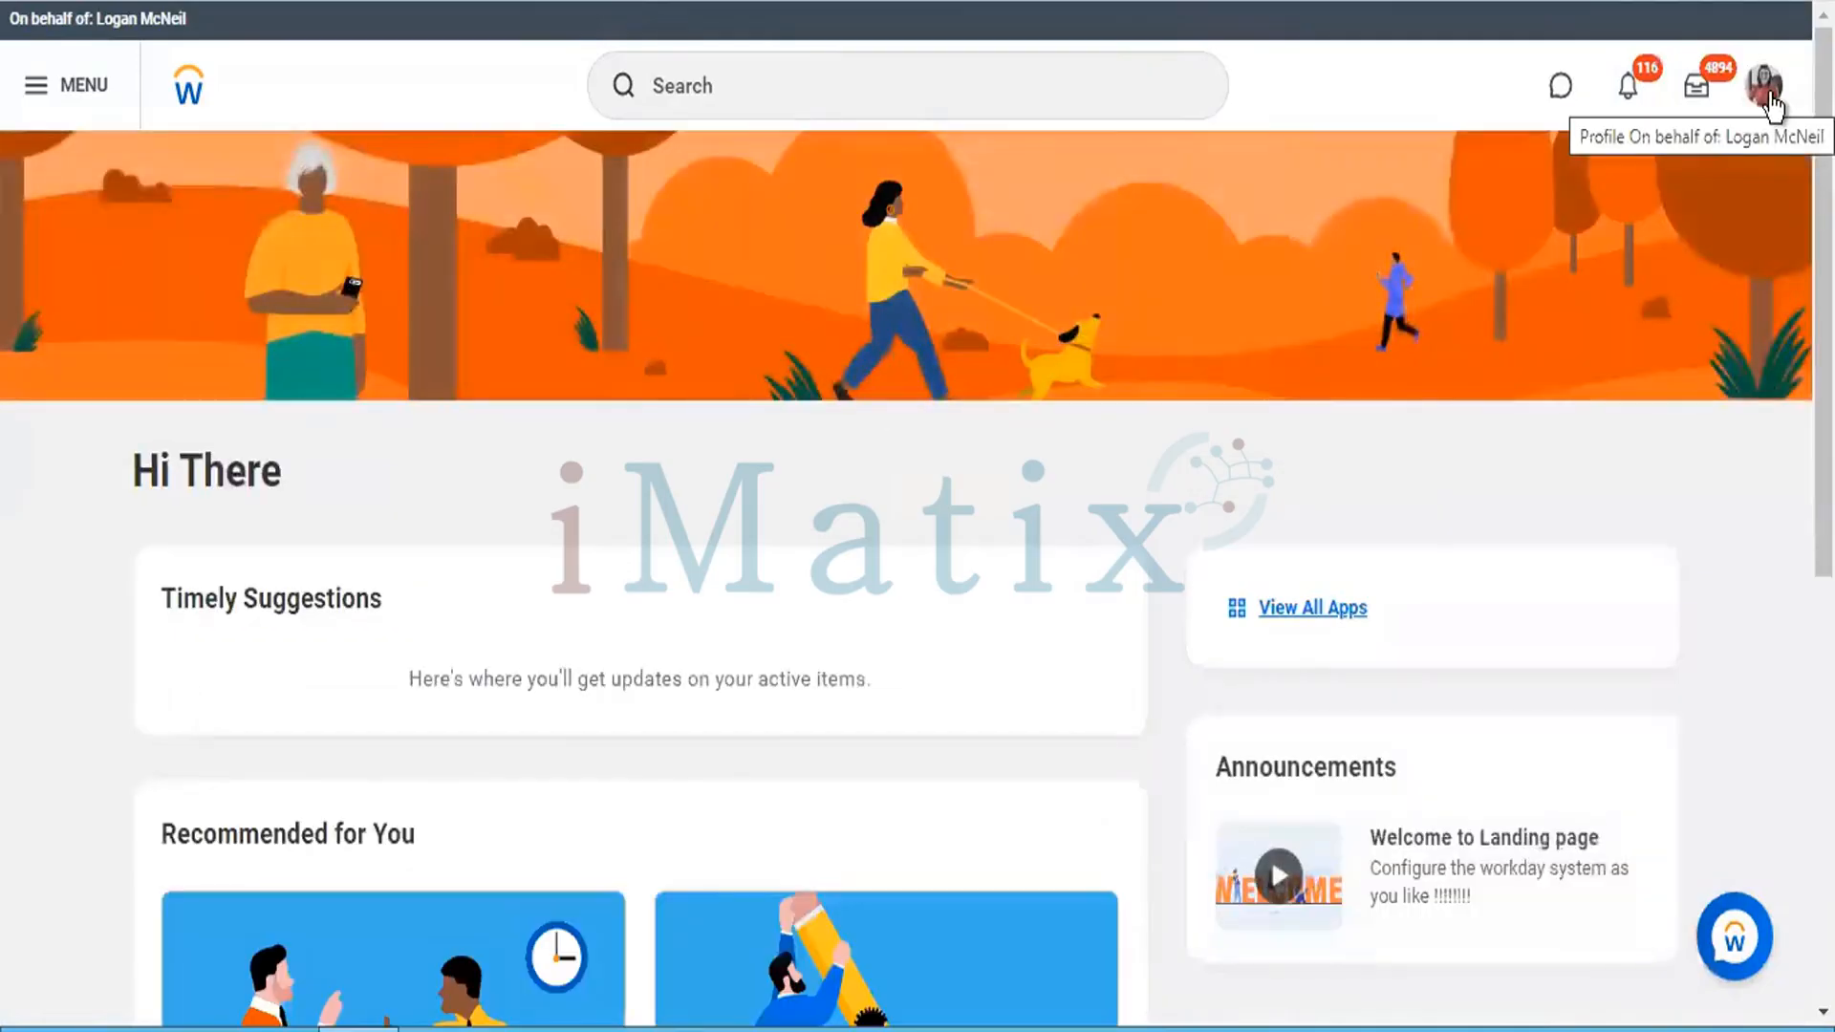
# Go to the Workbench and open the Configure Business Processes application.
pyautogui.click(1765, 88)
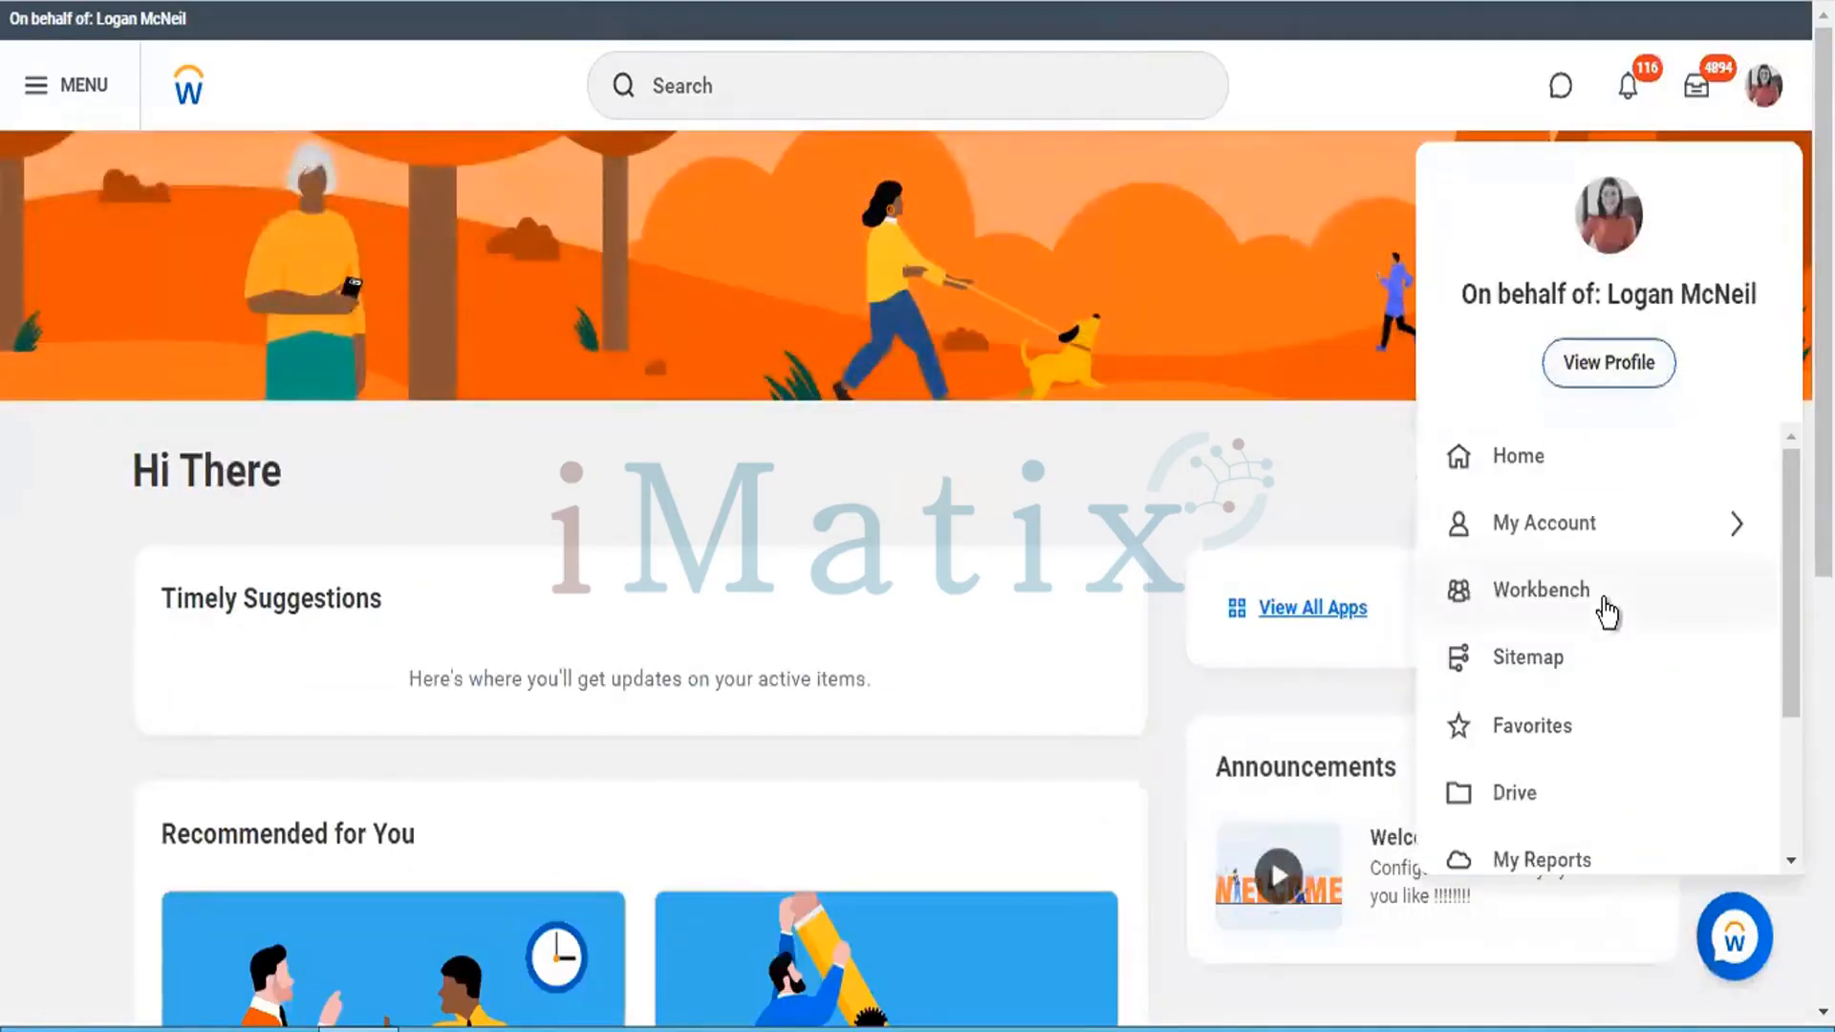
pyautogui.click(1549, 603)
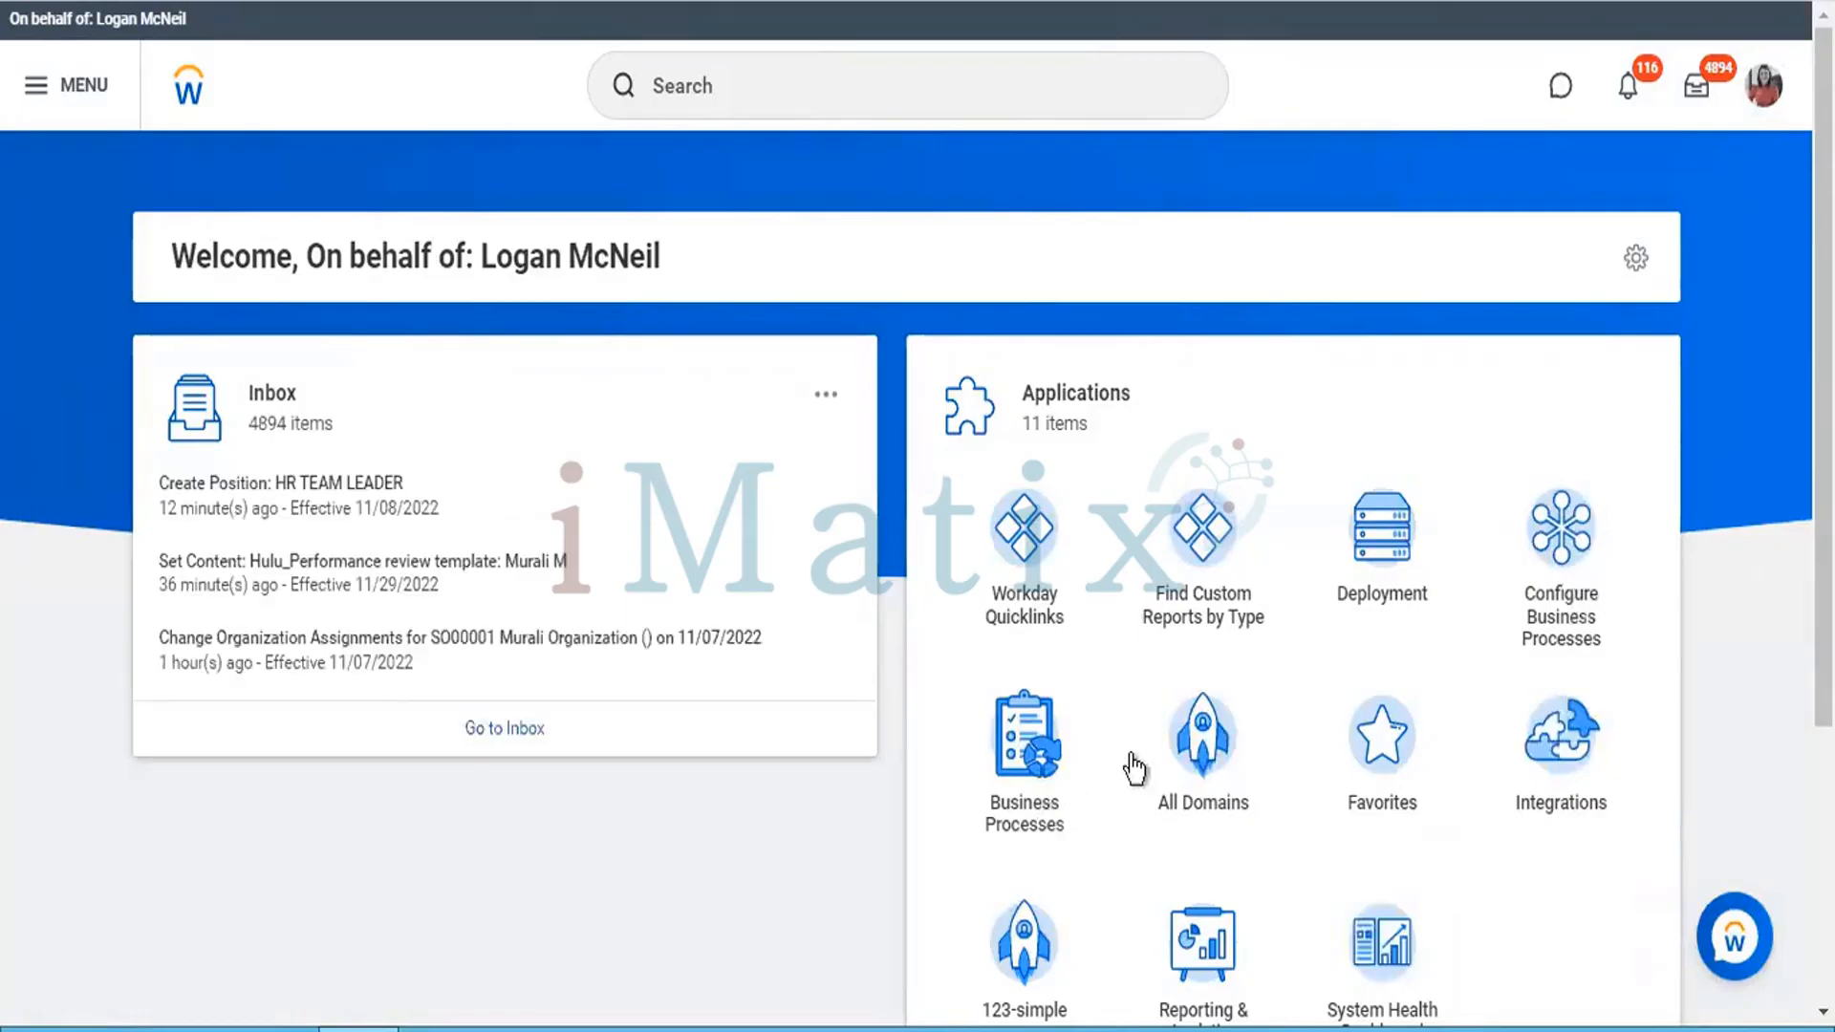
pyautogui.click(1575, 580)
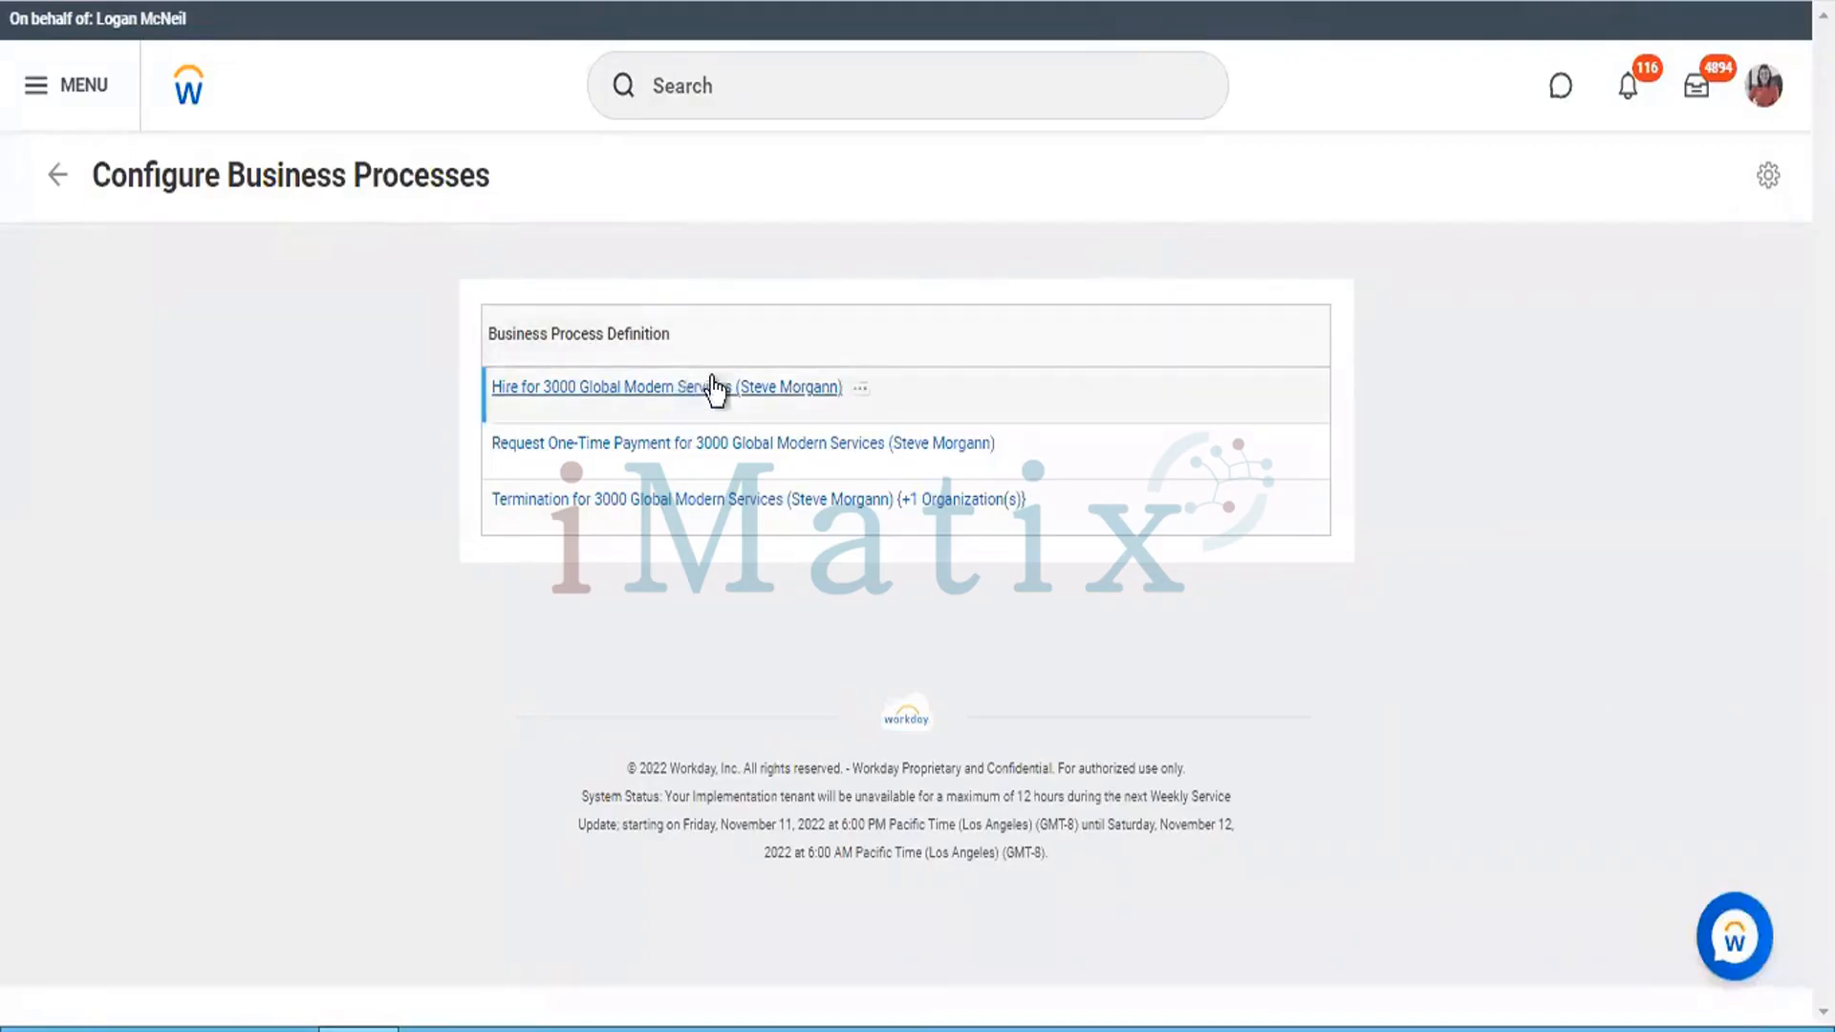
# Open Maintain Related Worklets for the Hire for 3000 Global Modern Services business process definition.
pyautogui.moveTo(860, 399)
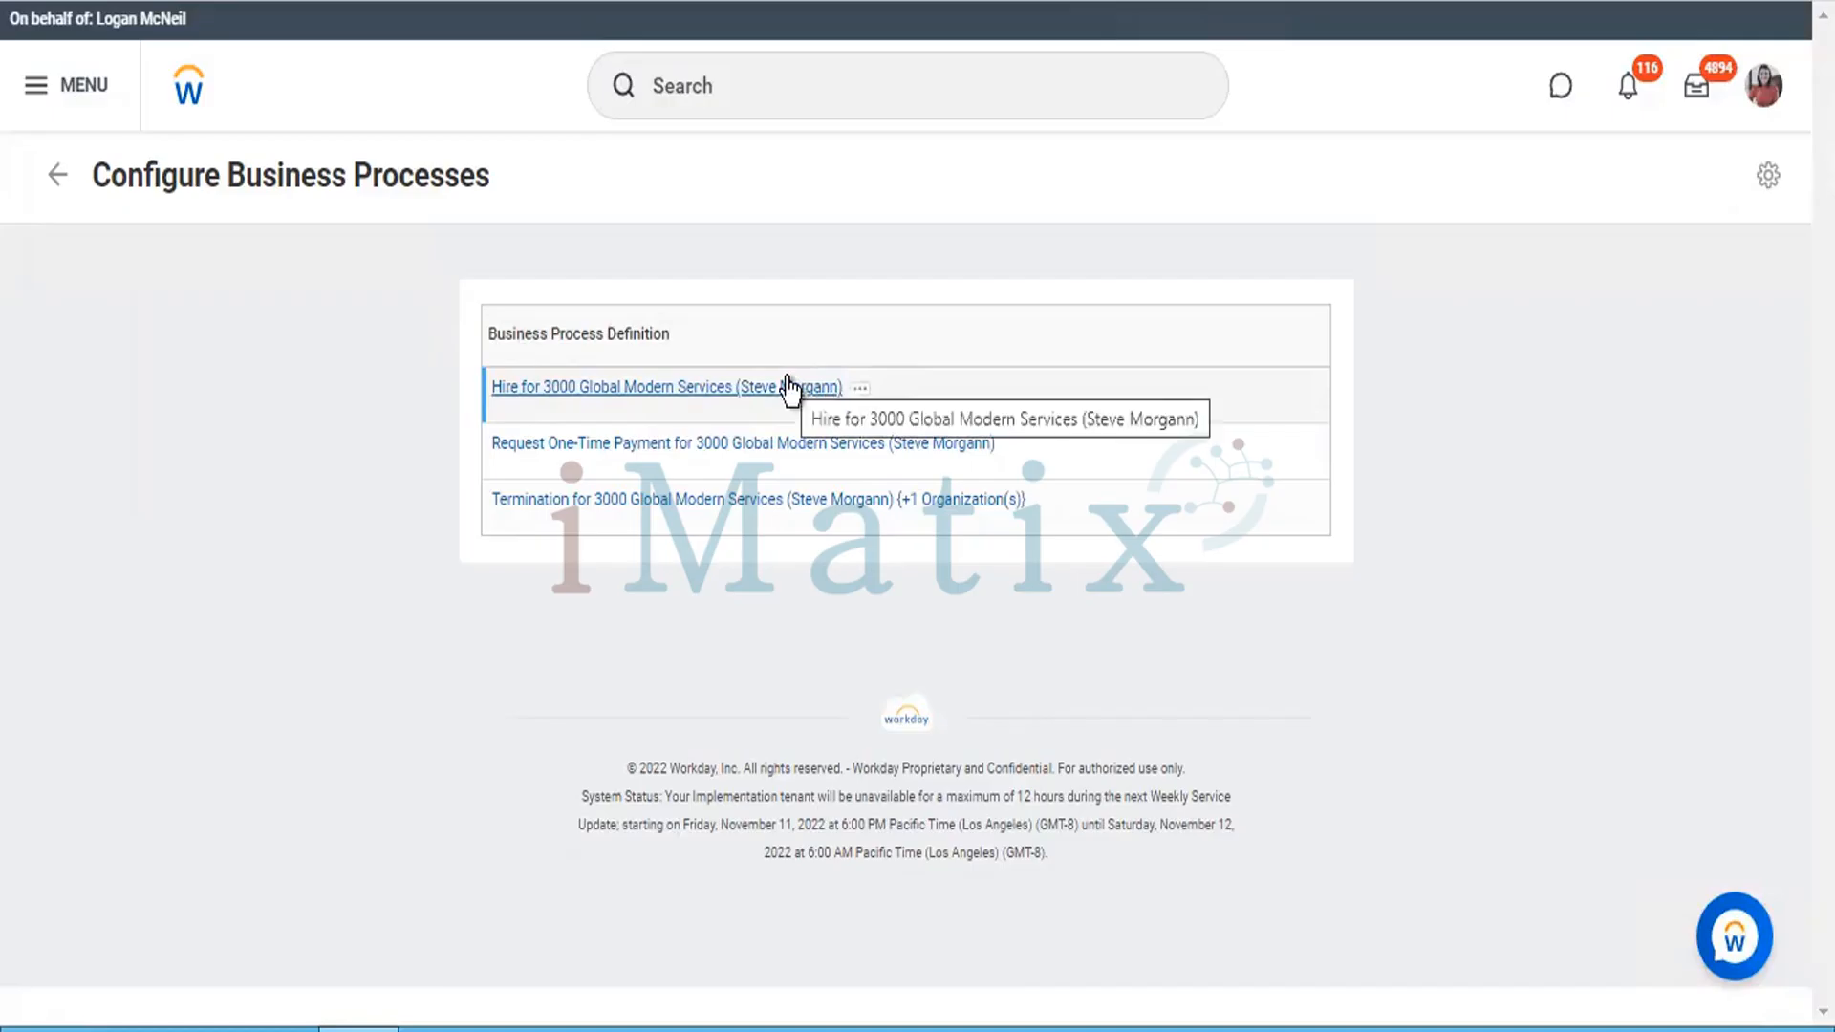
pyautogui.click(861, 390)
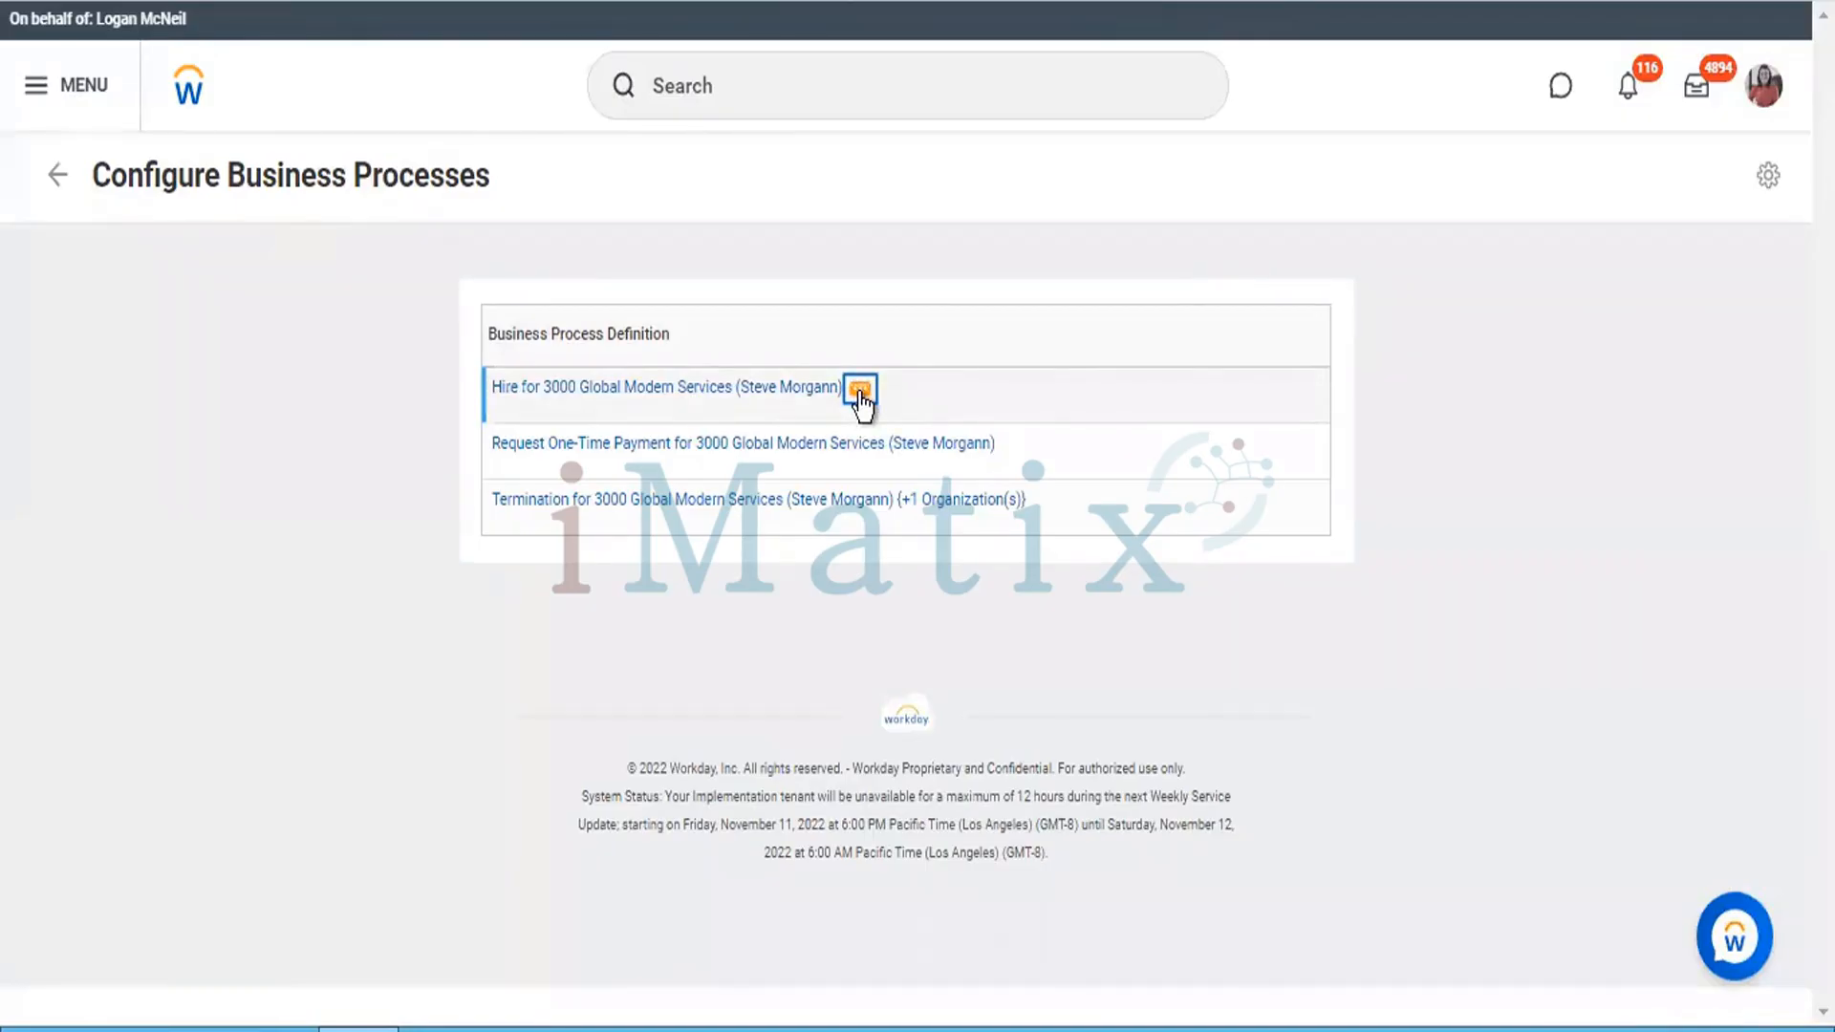
pyautogui.click(860, 393)
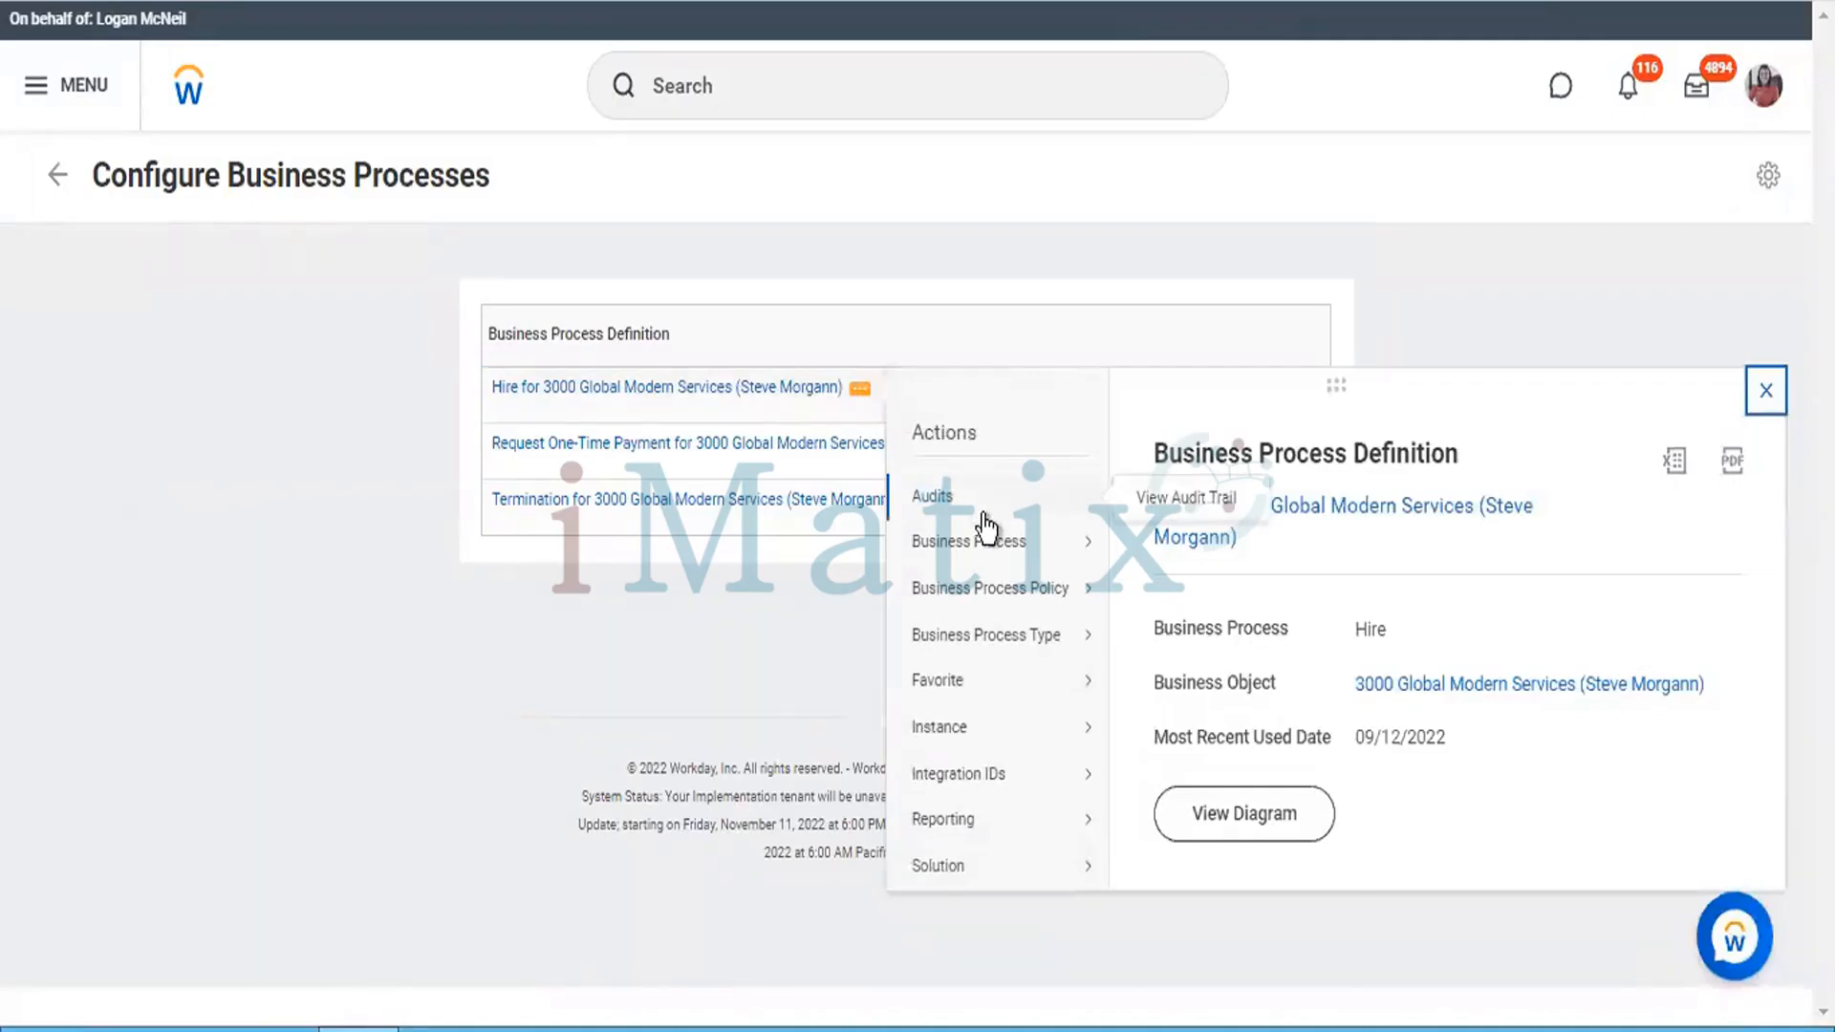
pyautogui.moveTo(992, 543)
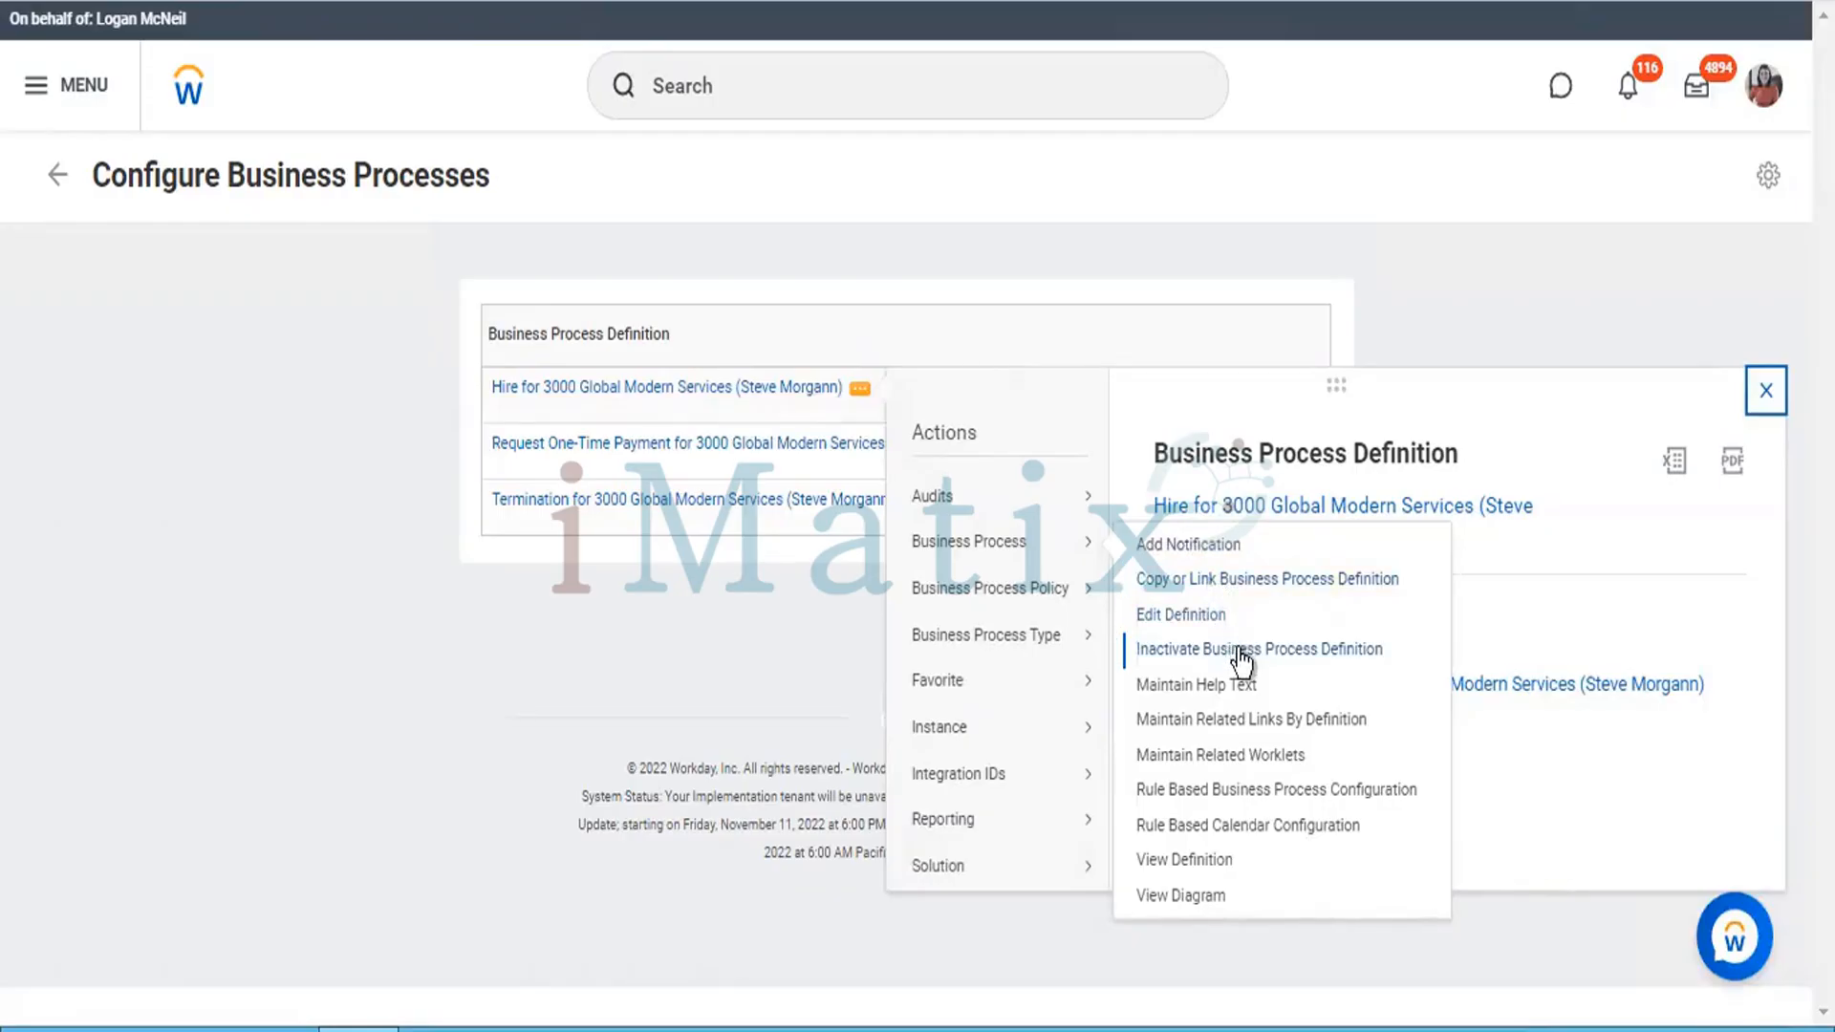
pyautogui.click(1212, 758)
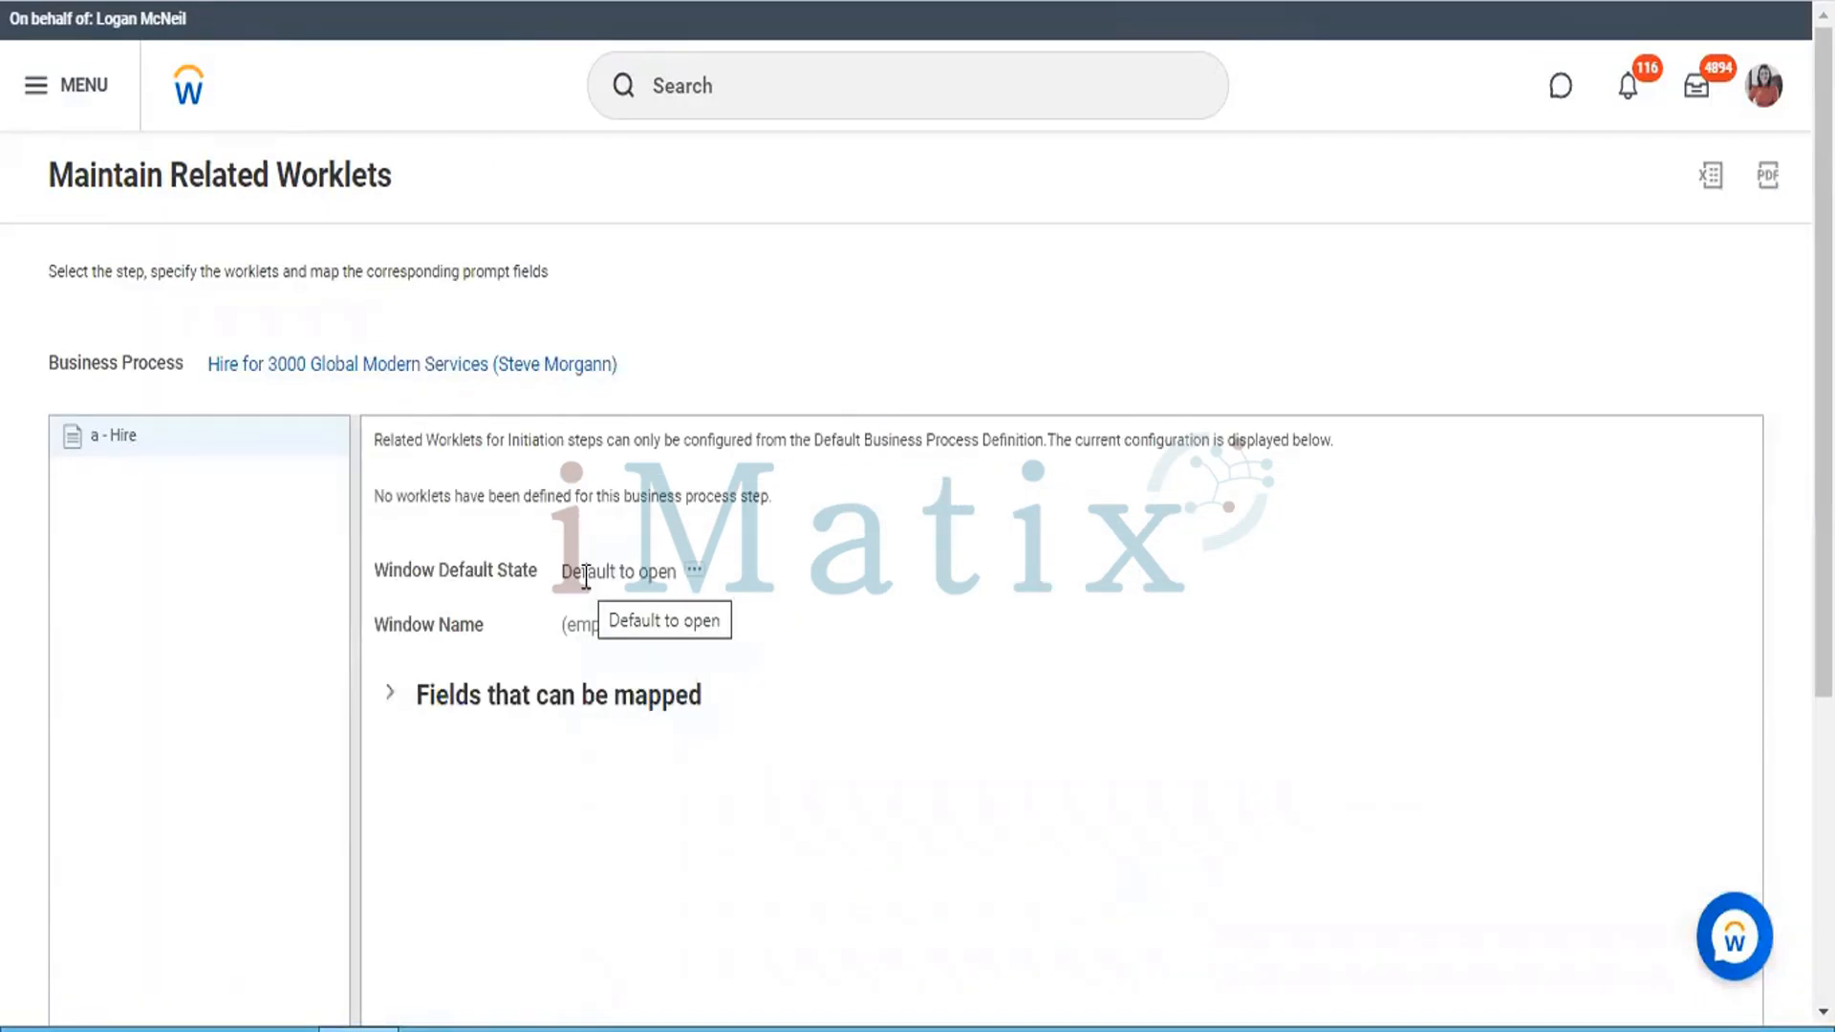
# Expand the fields that can be mapped for the Hire step and examine the list.
pyautogui.scroll(-2, 585, 573)
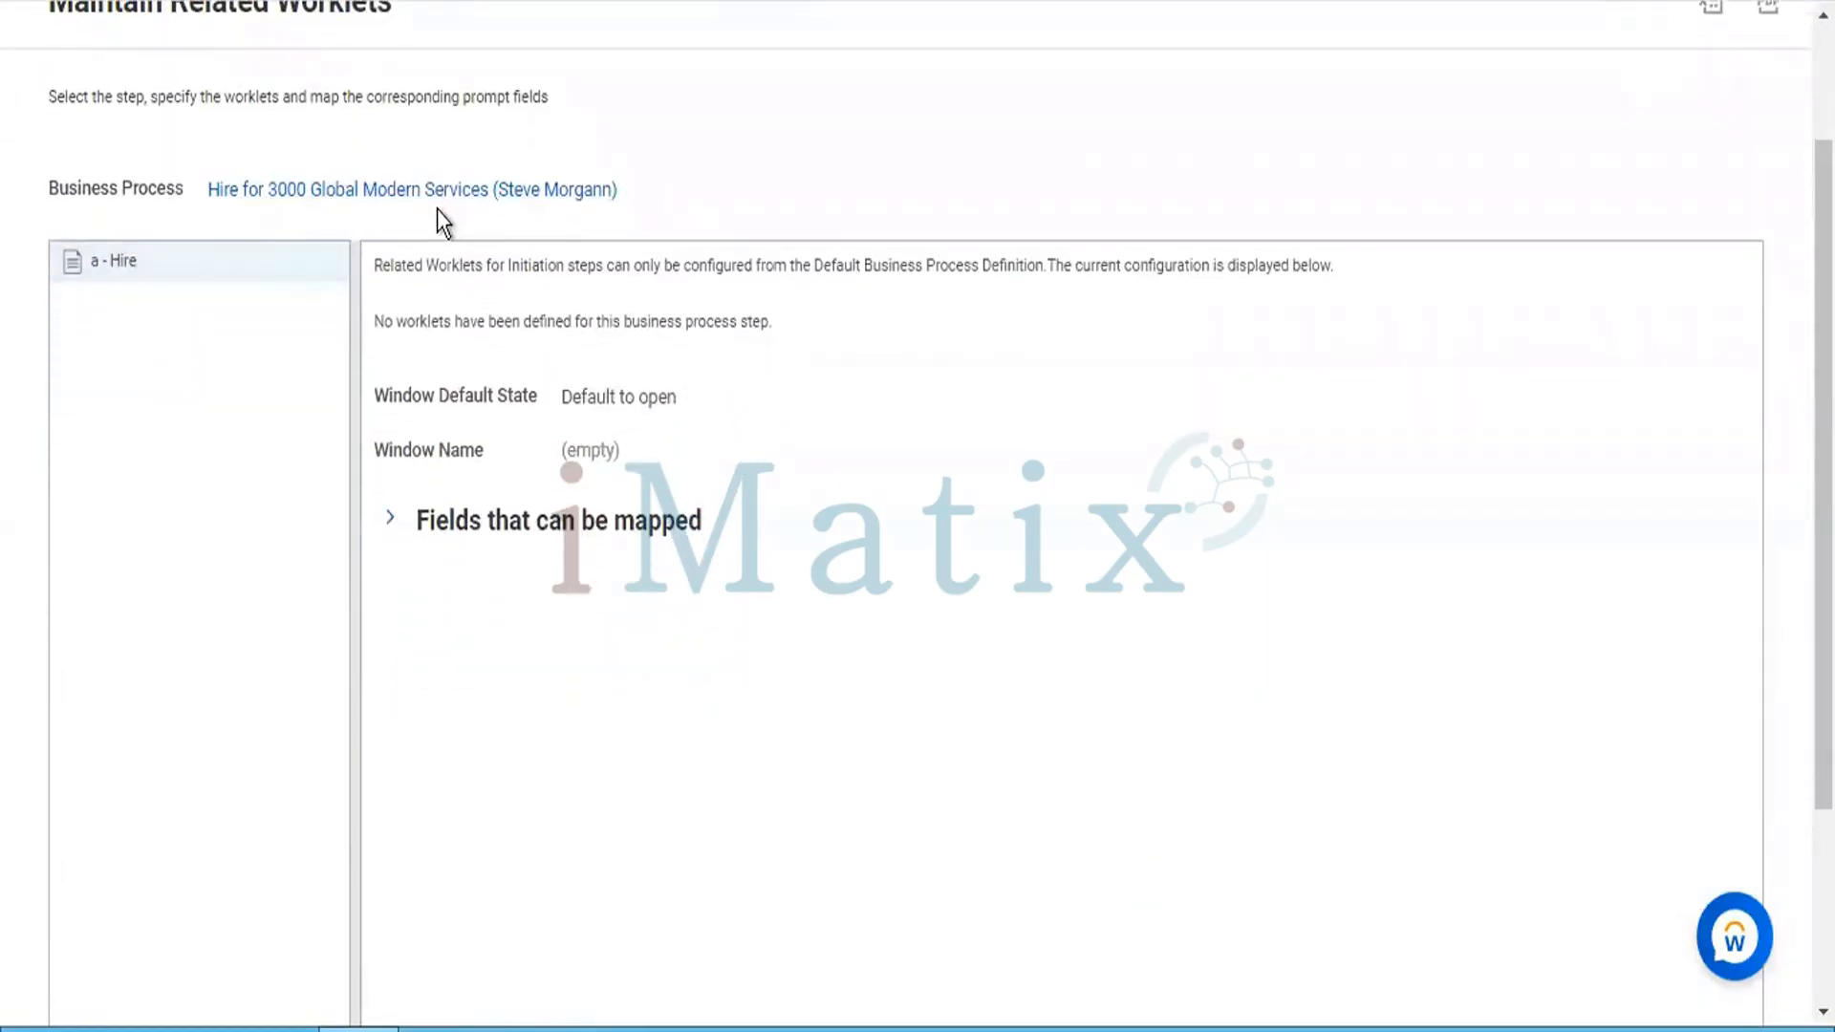
pyautogui.moveTo(541, 205)
pyautogui.click(533, 527)
pyautogui.scroll(-3, 767, 554)
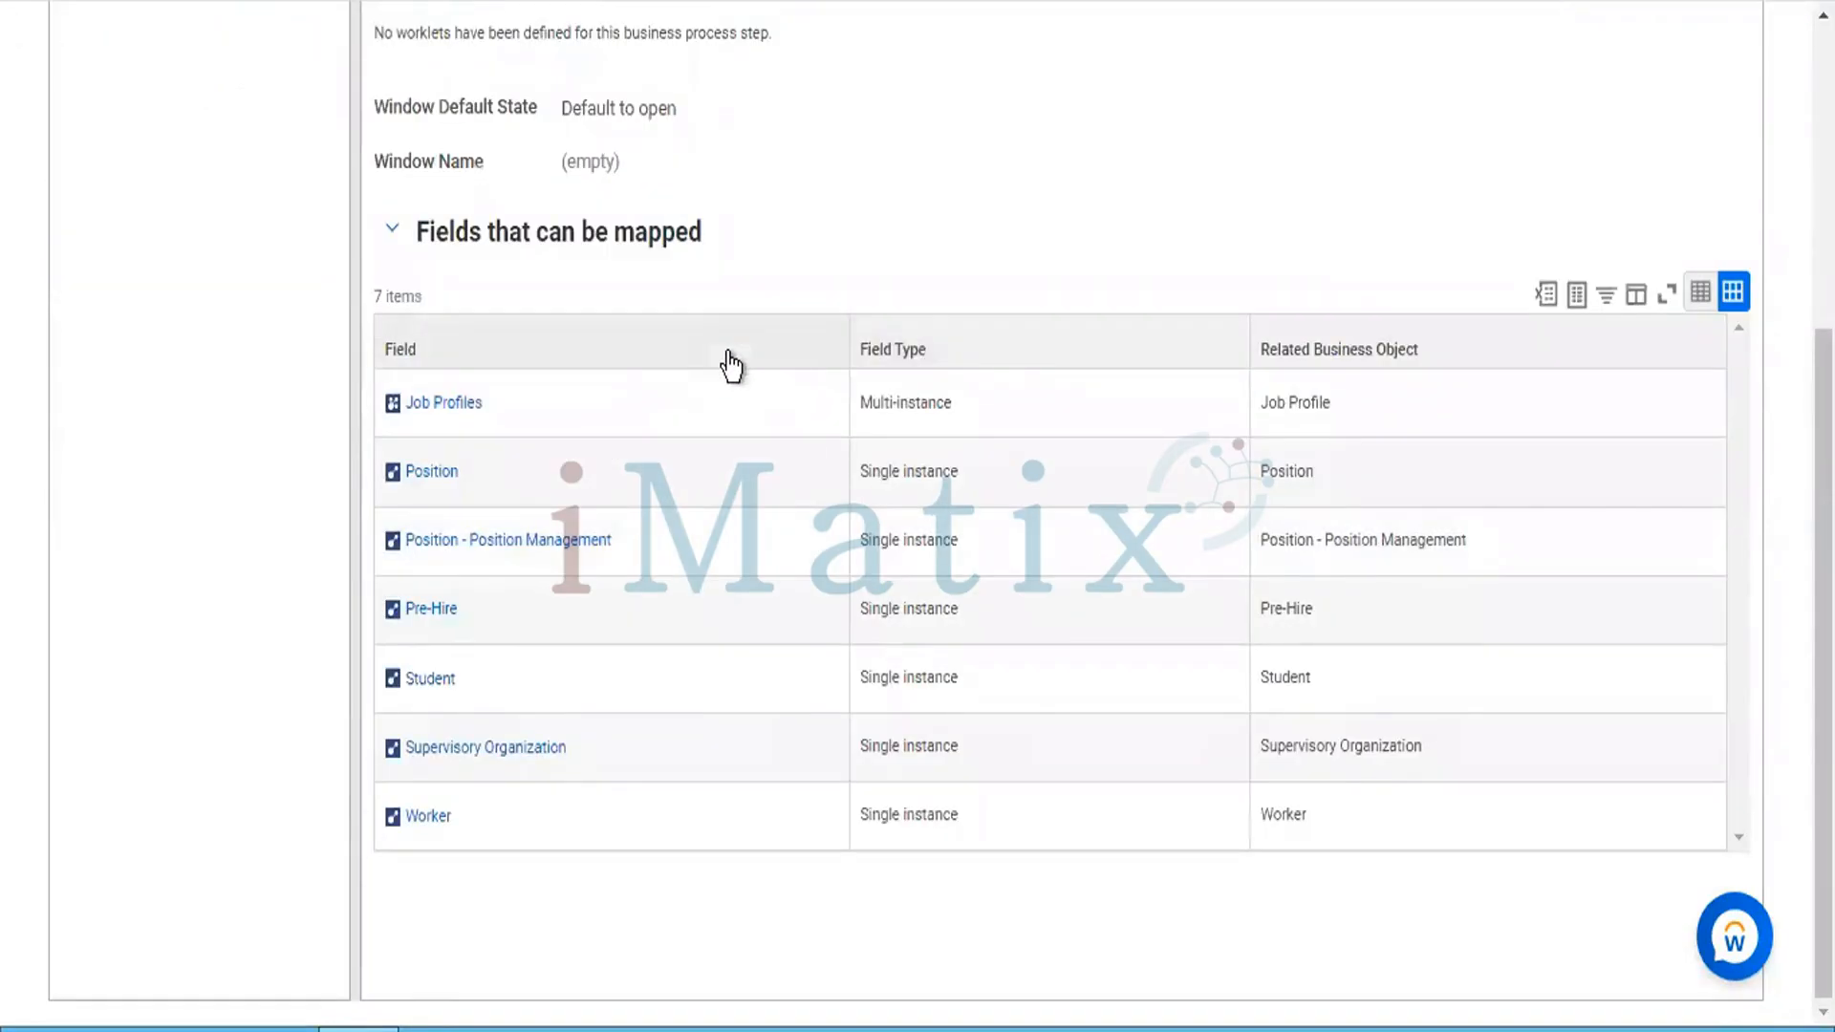
# View the security groups for the Job Profiles report field in the mappable fields list.
pyautogui.moveTo(458, 417)
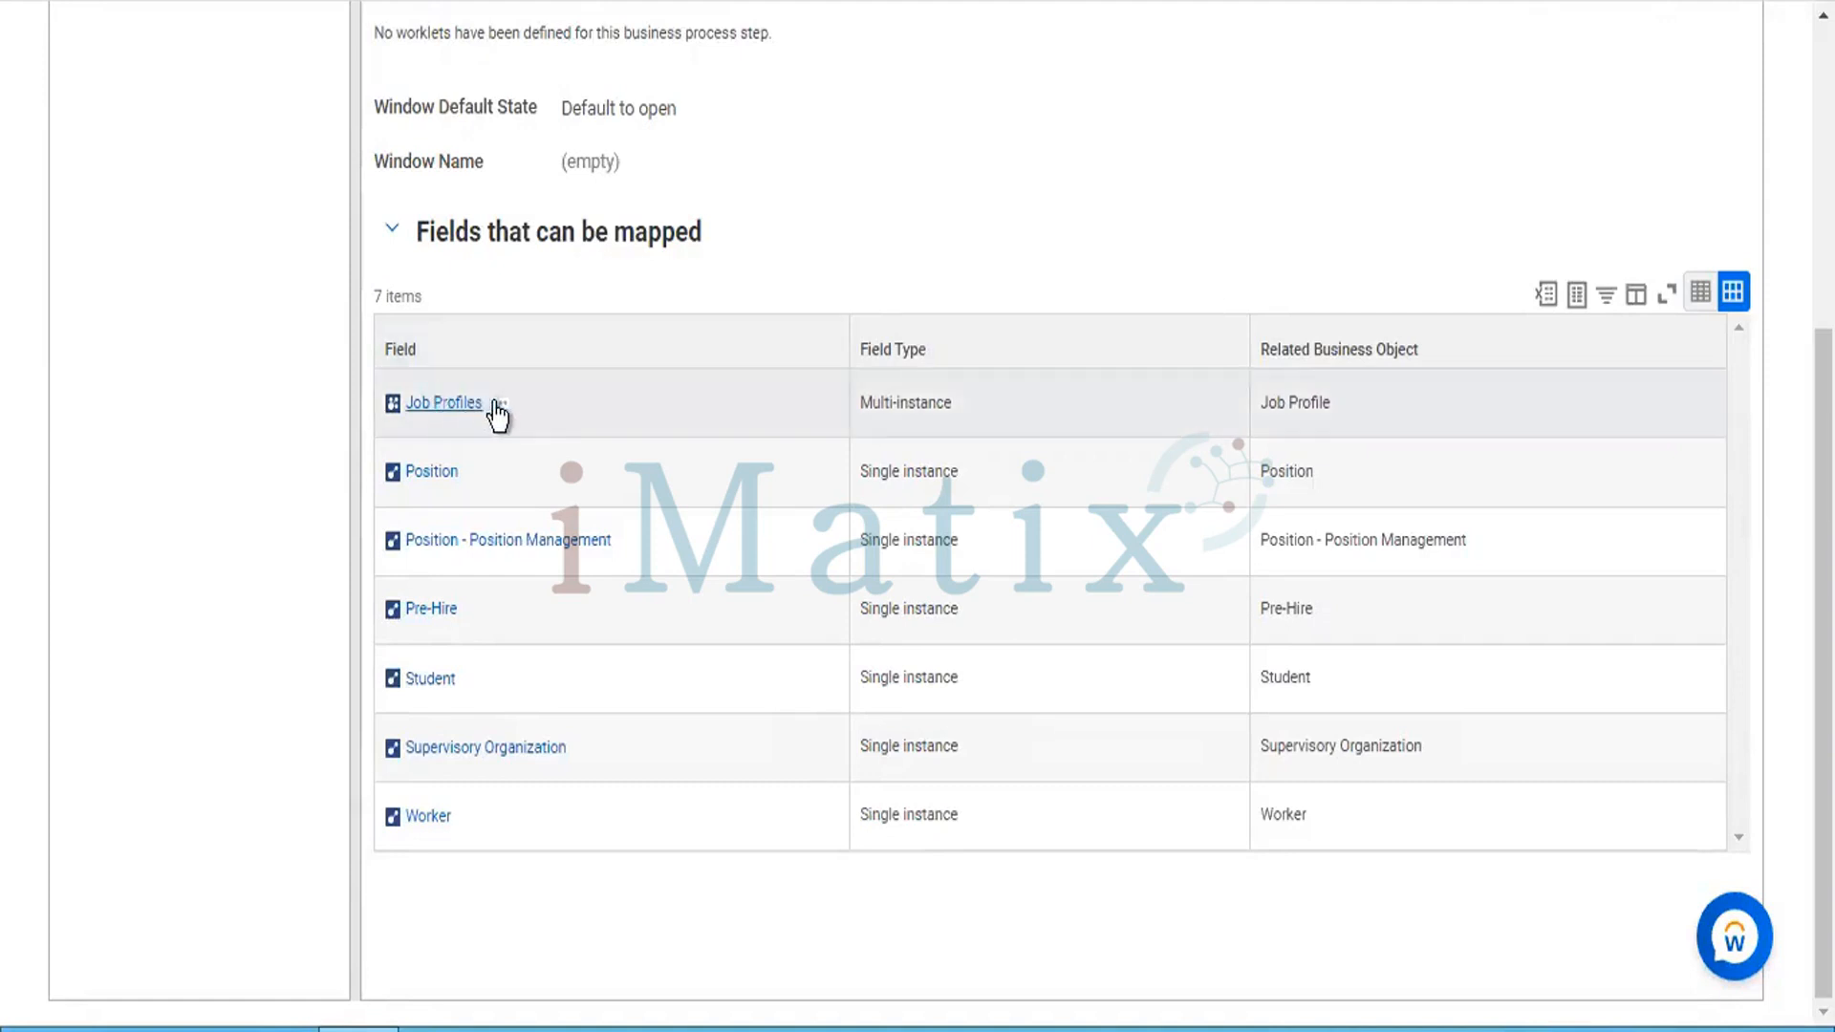
pyautogui.click(500, 410)
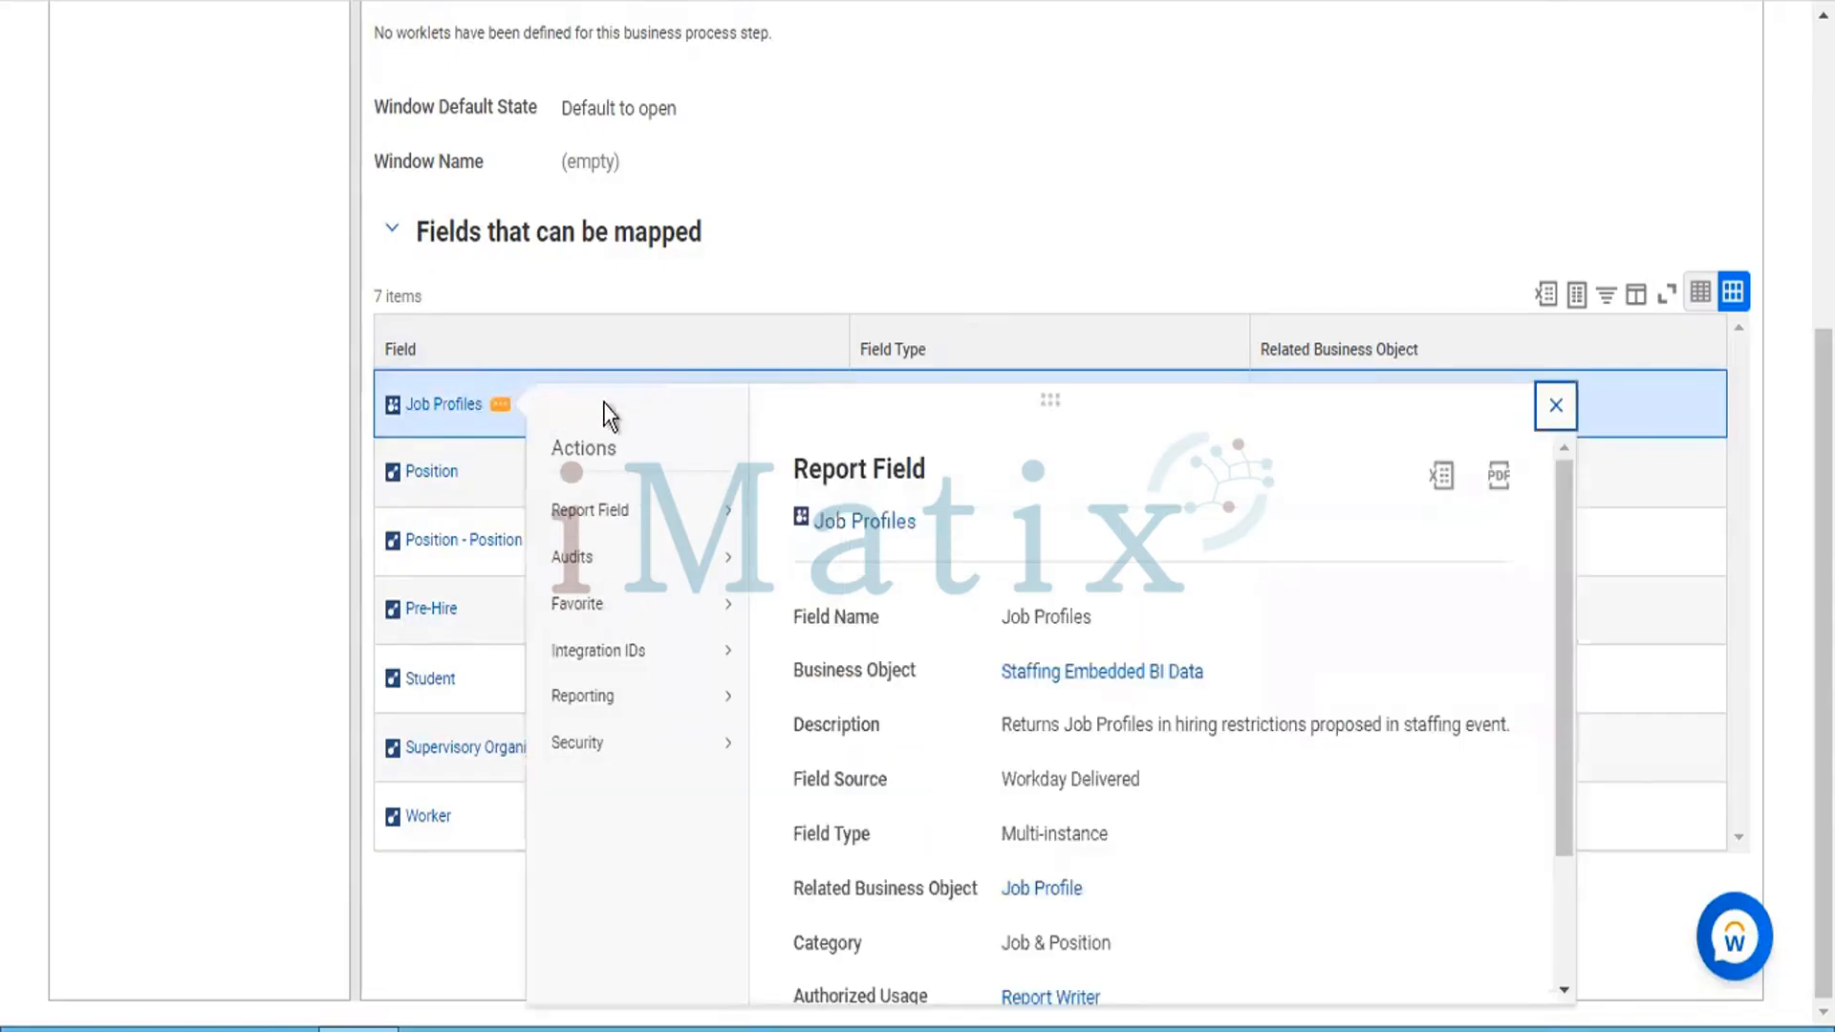
pyautogui.moveTo(699, 516)
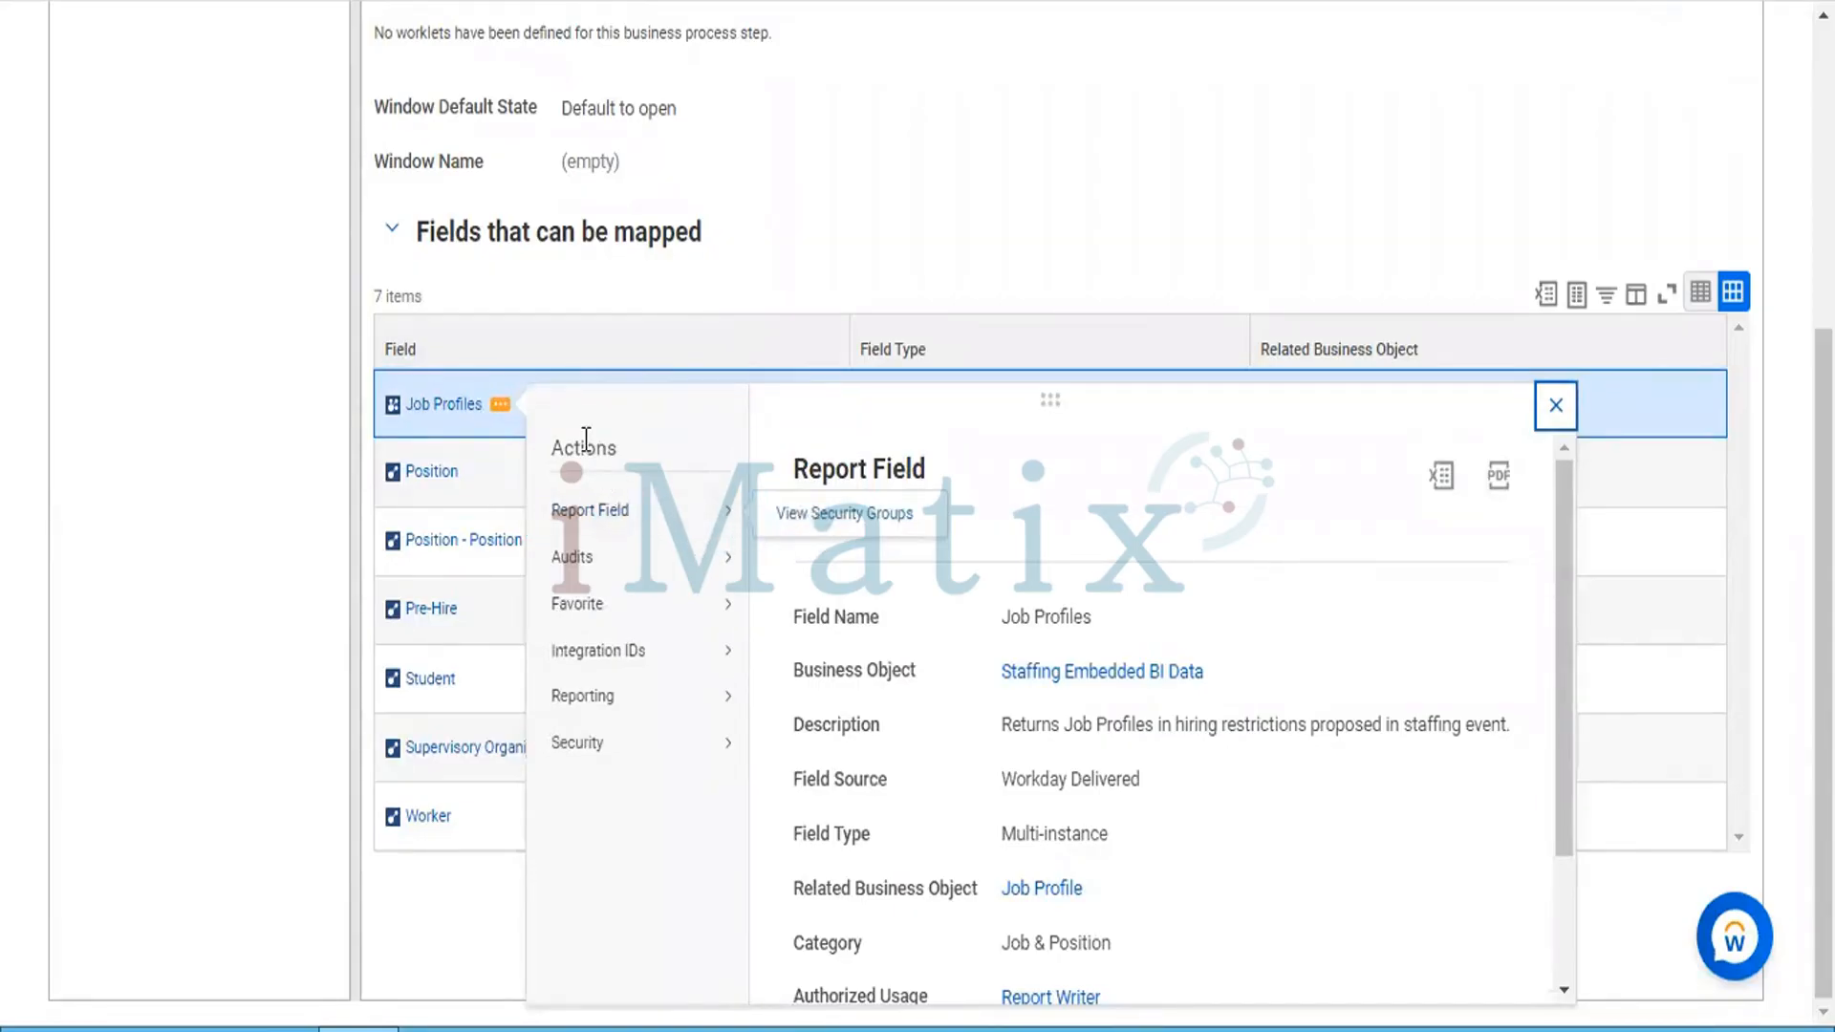
pyautogui.doubleClick(586, 443)
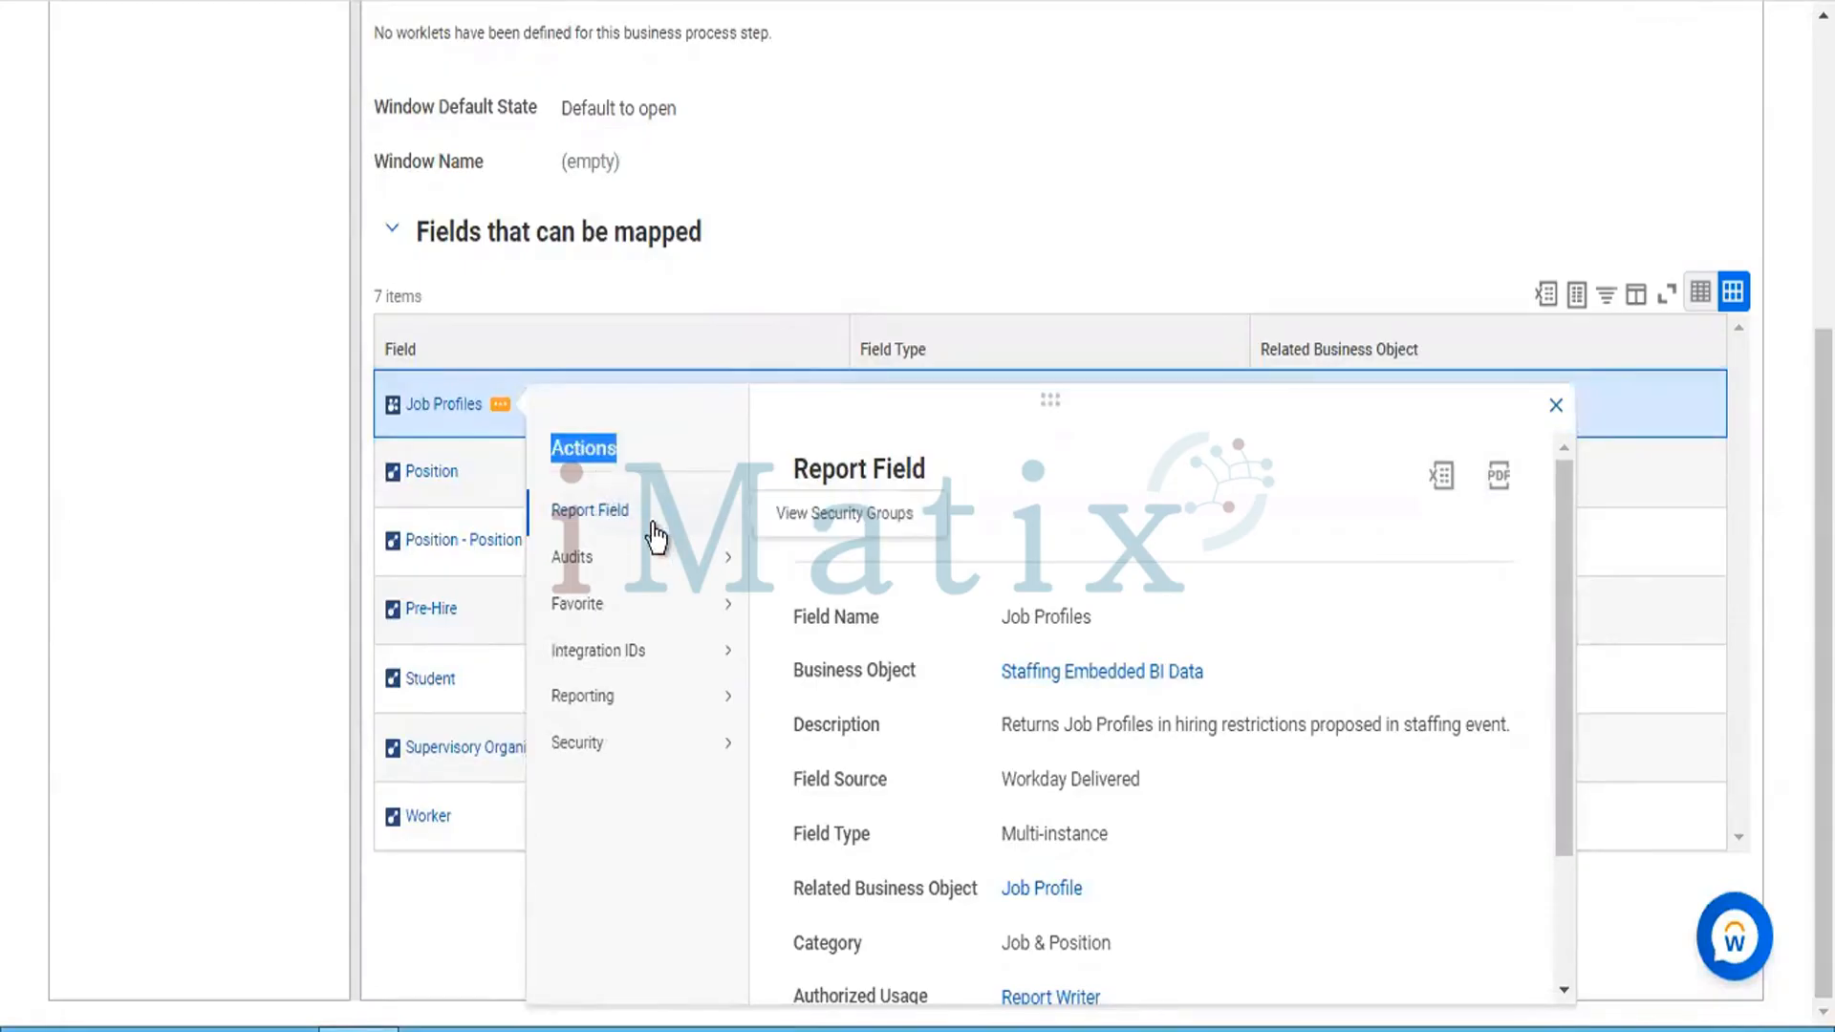
pyautogui.click(833, 515)
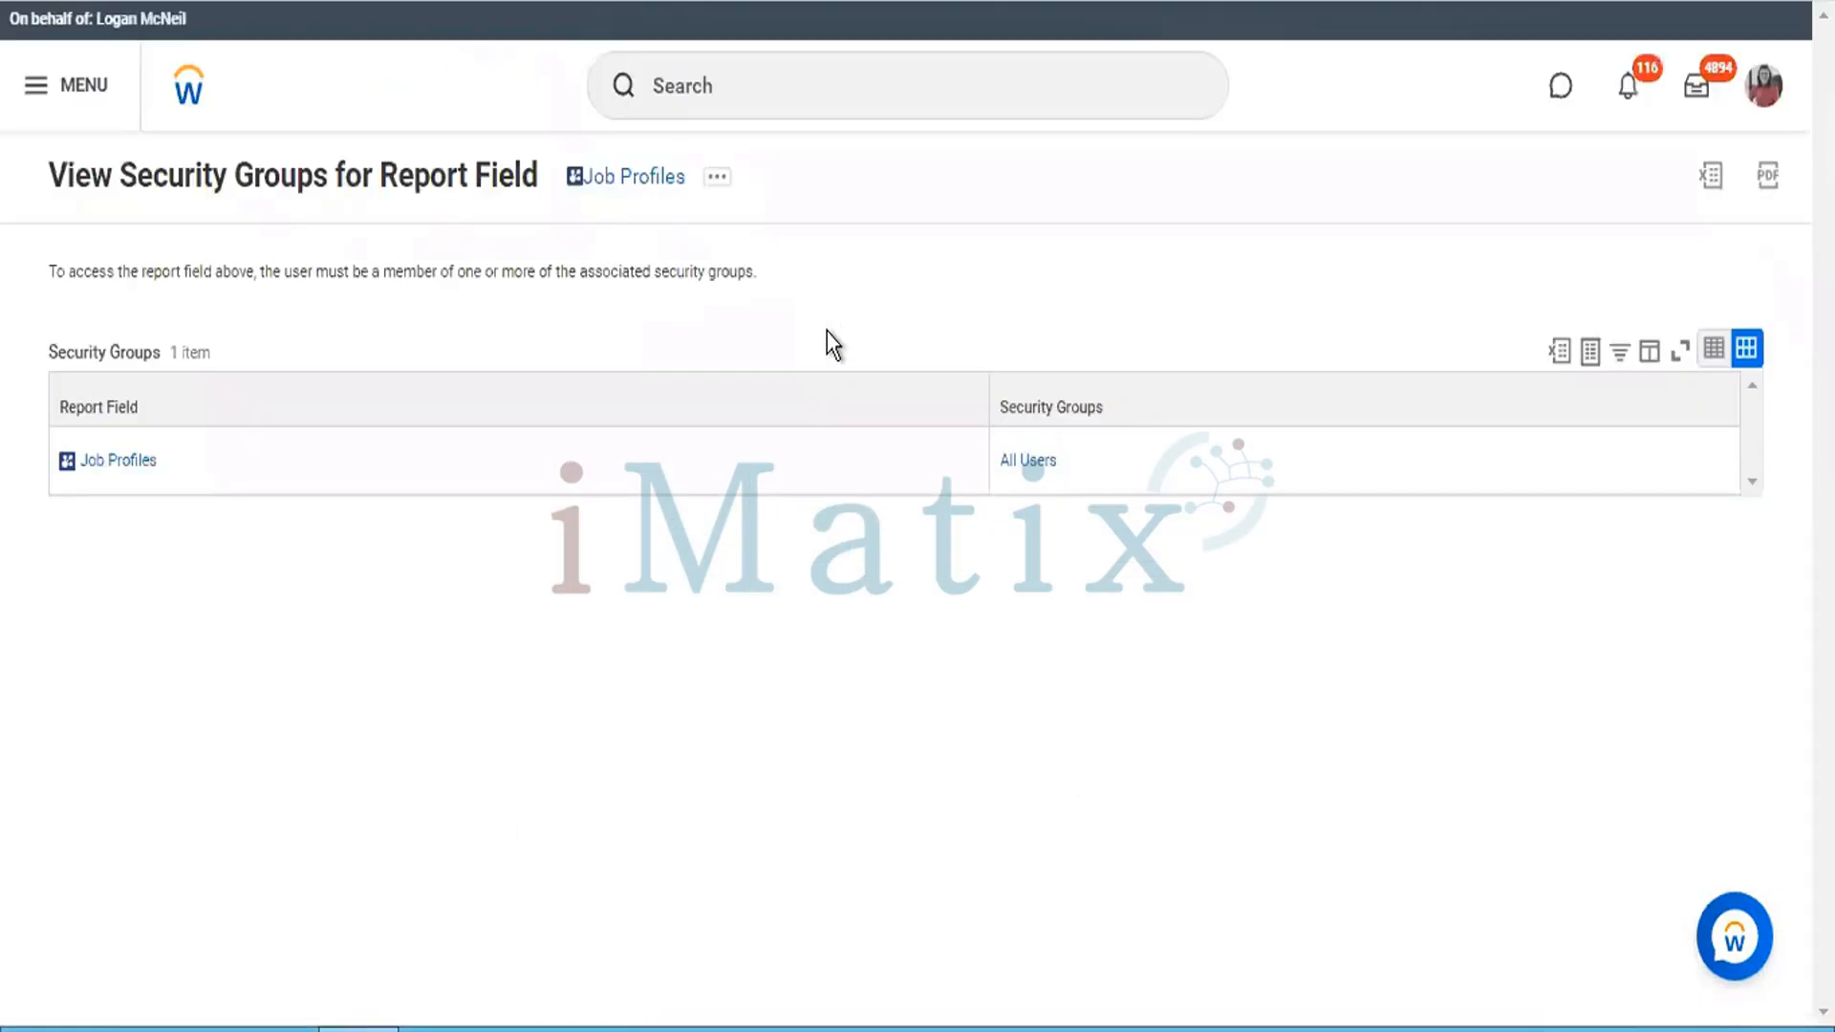
# Open the Job Profiles report field and examine its details and indexing information.
pyautogui.click(138, 468)
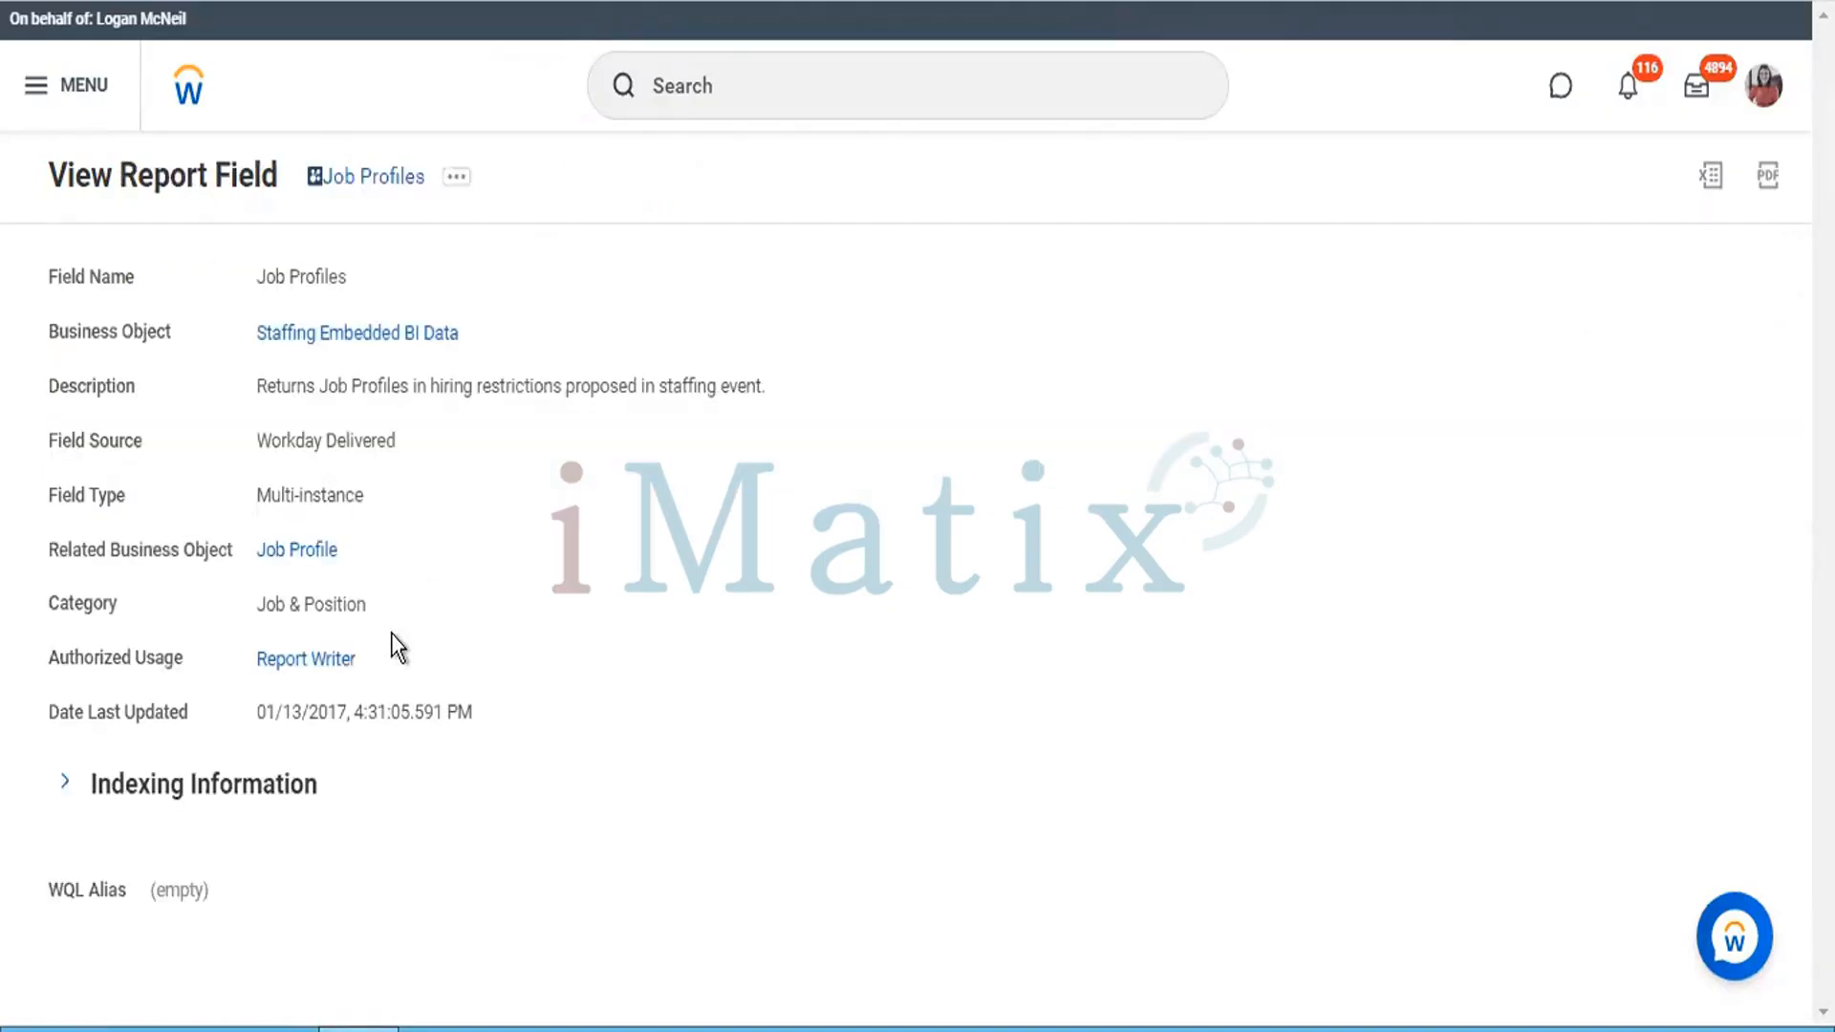
pyautogui.click(294, 787)
pyautogui.scroll(-2, 371, 789)
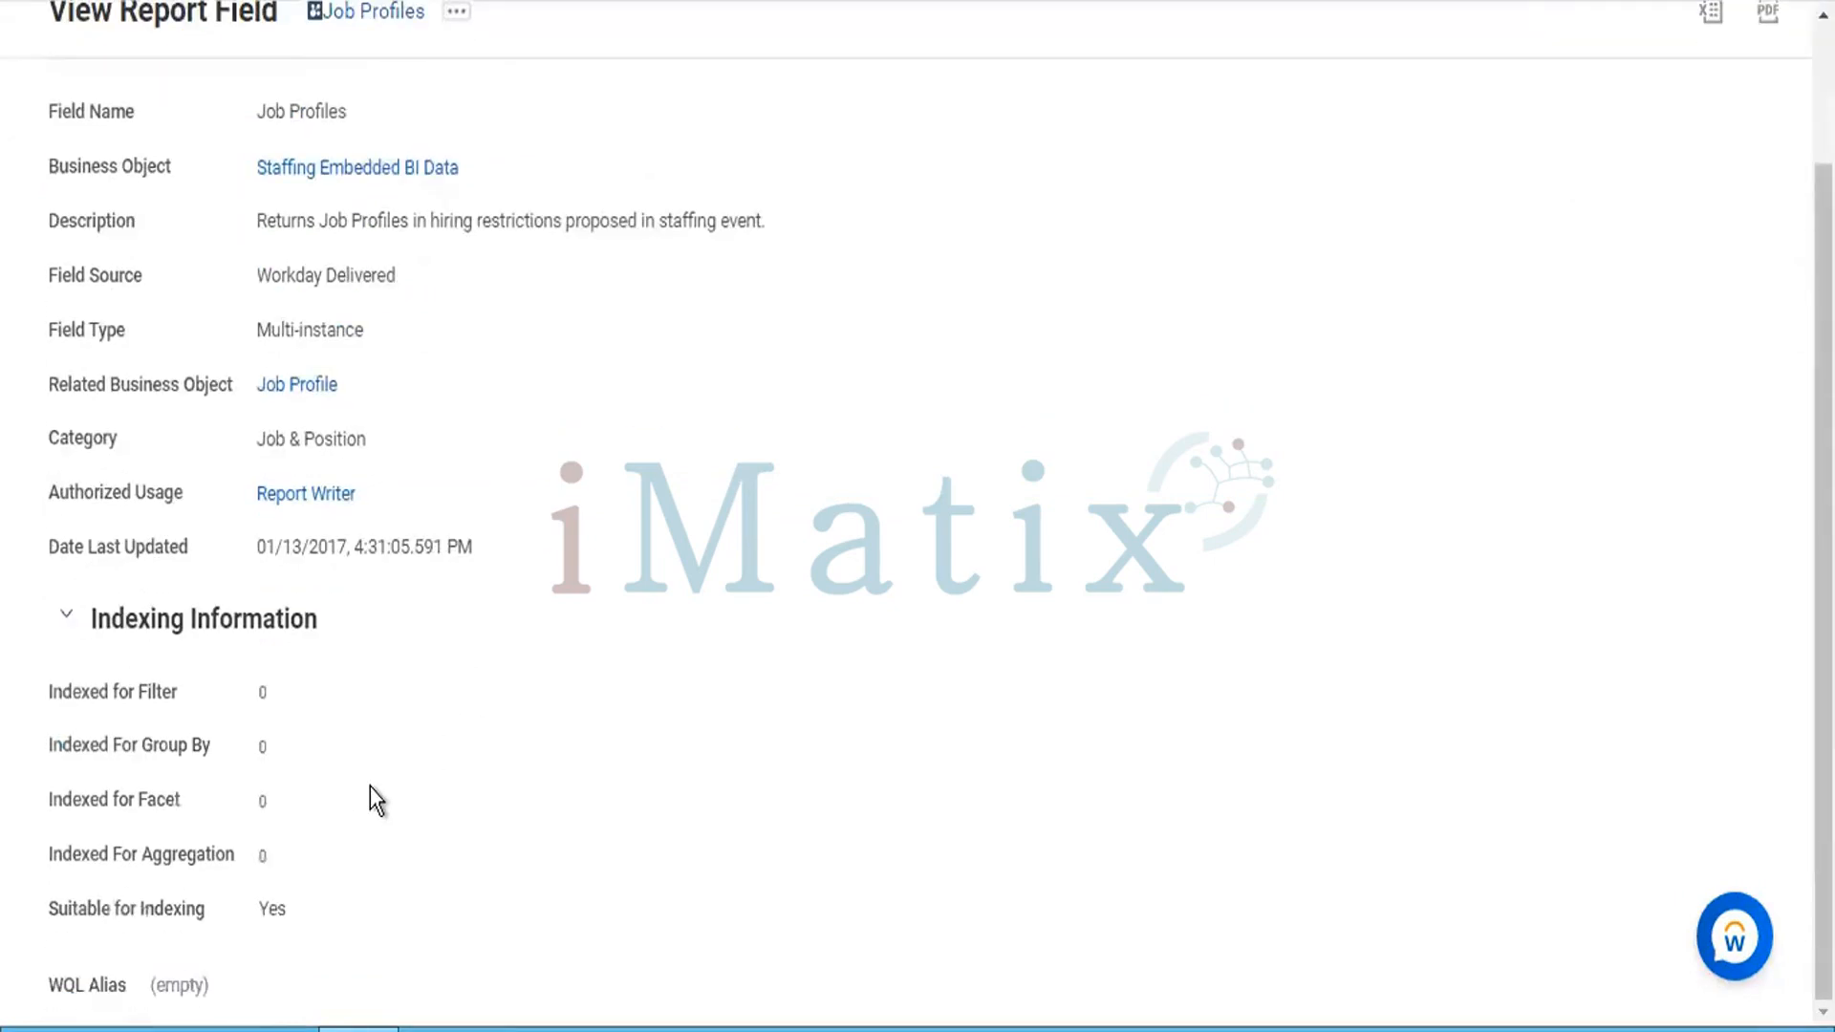
pyautogui.scroll(2, 520, 558)
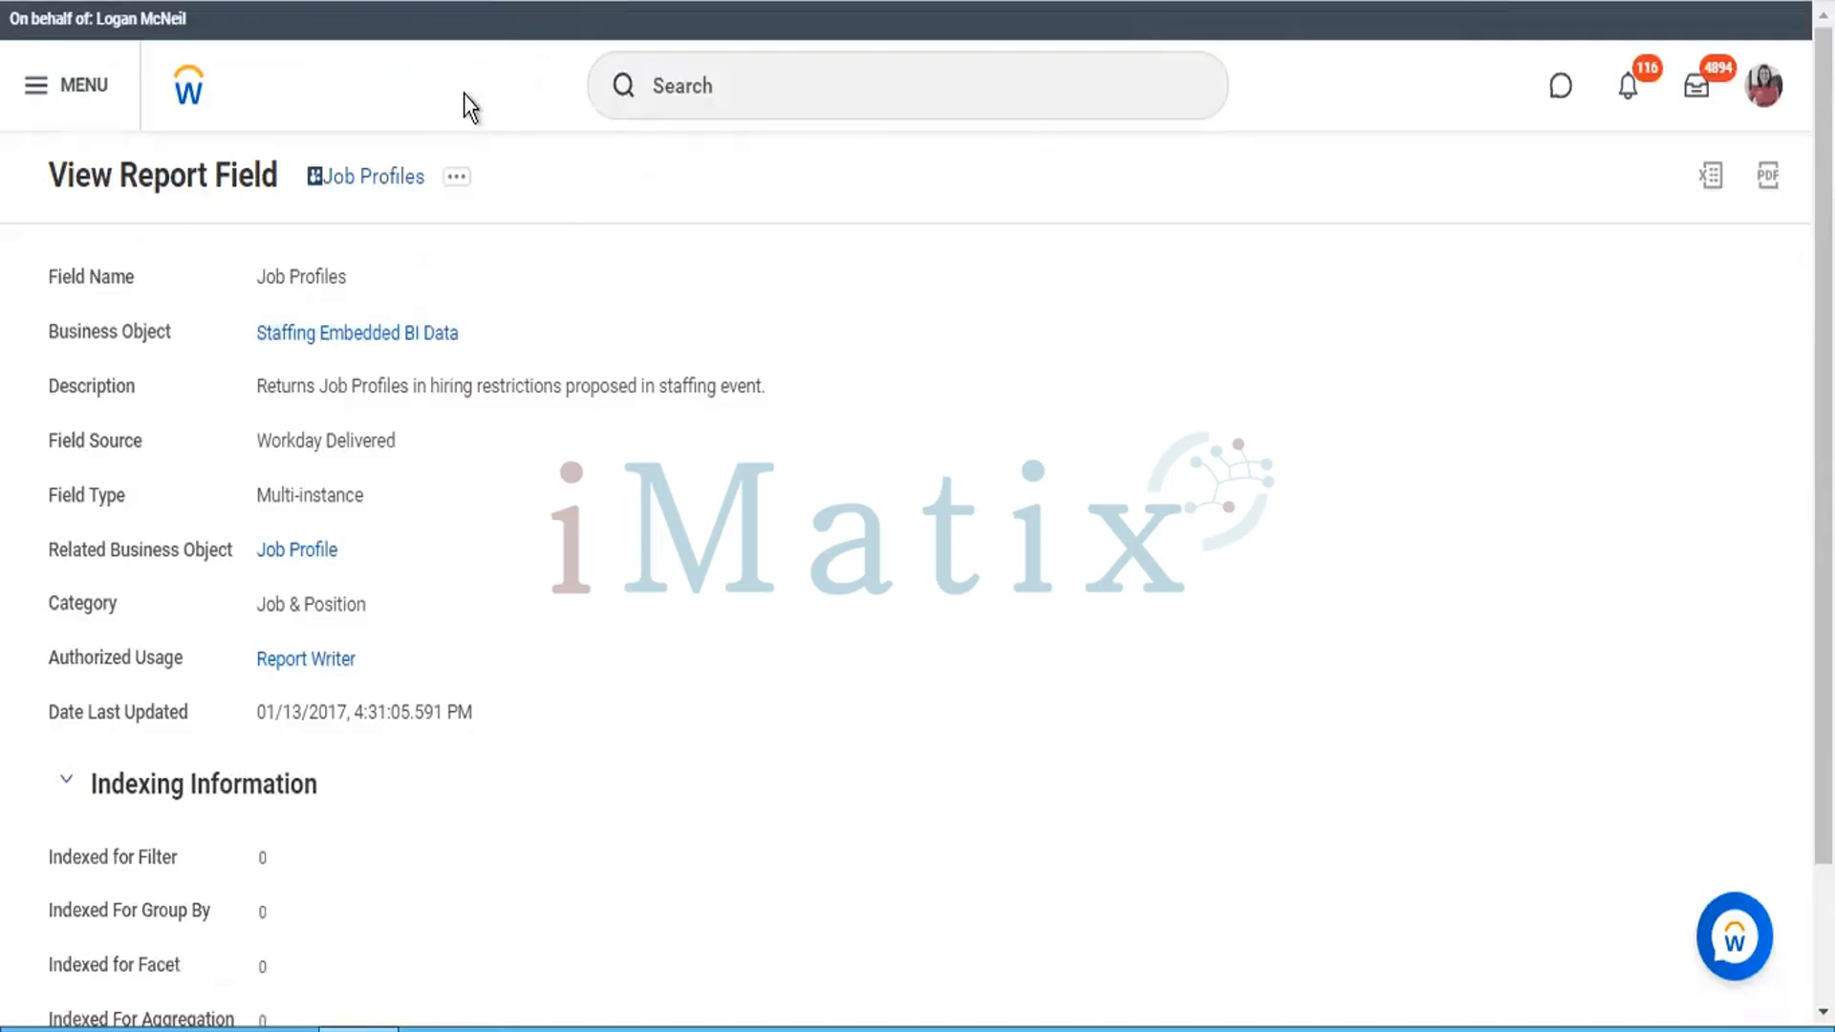
# Export the Job Profiles report field details to Excel and open the downloaded Job_Profiles.xlsx.
pyautogui.click(459, 183)
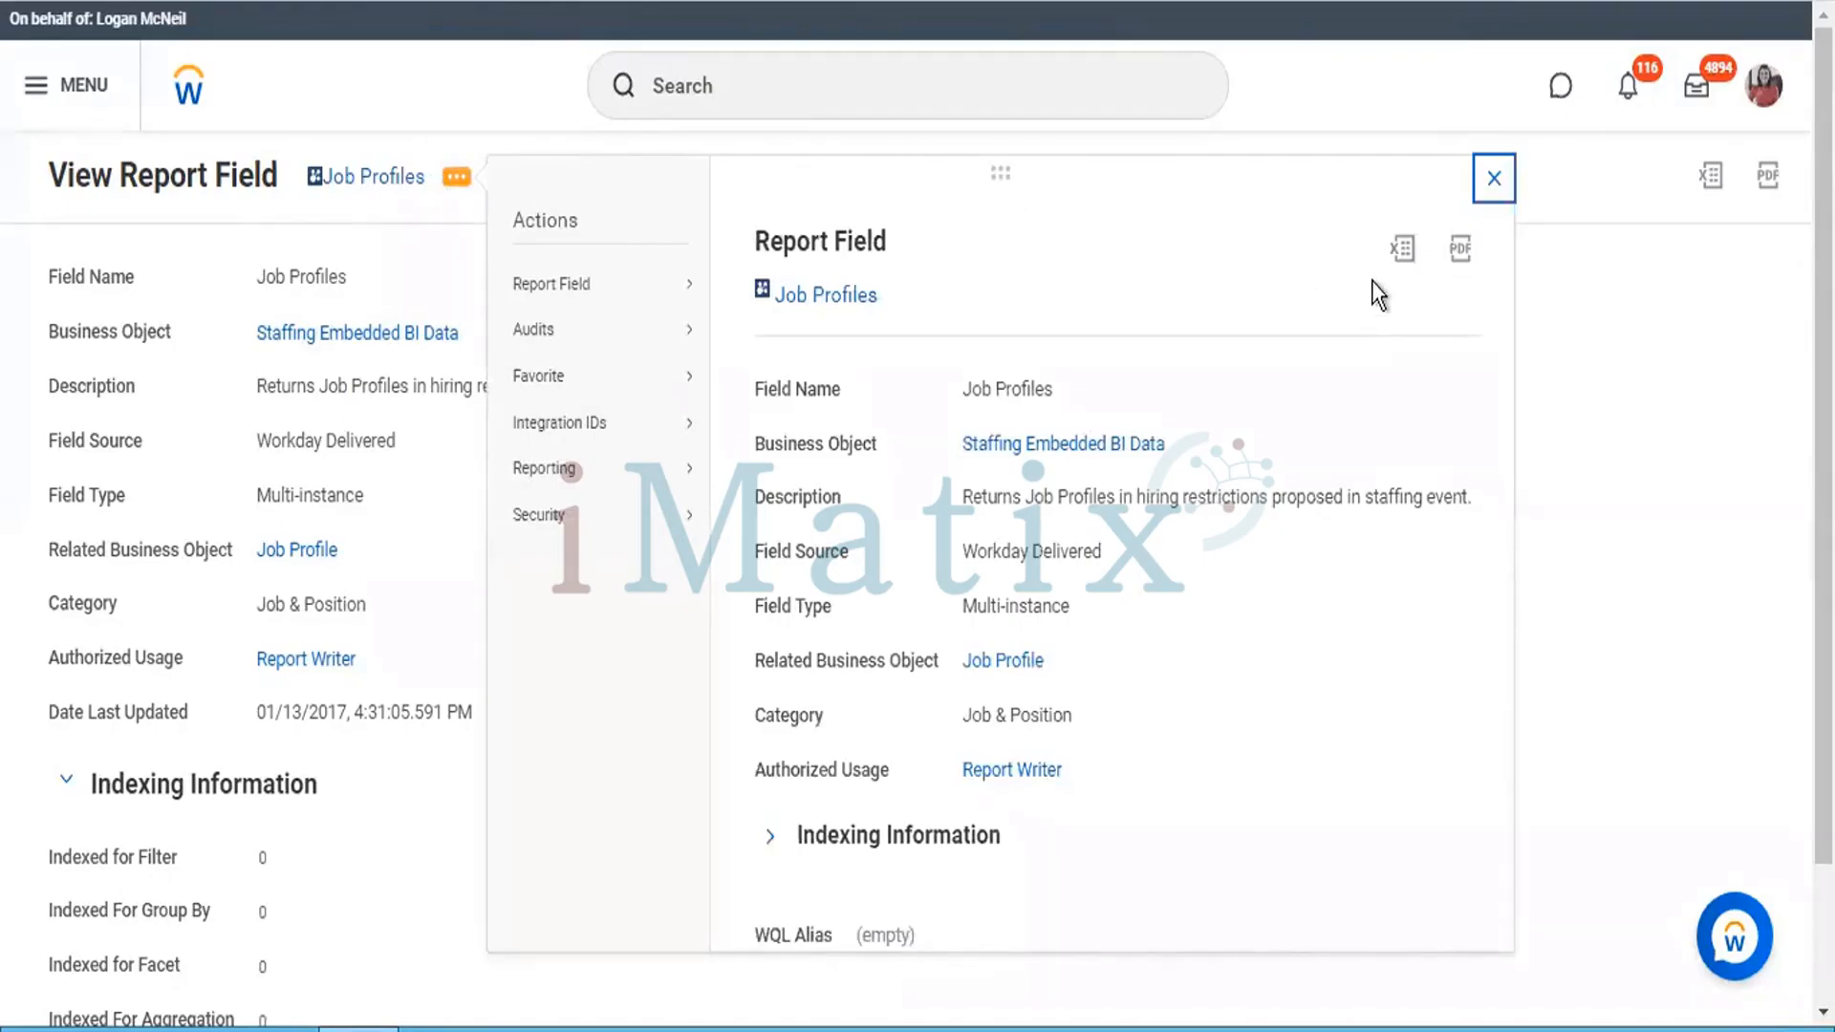
pyautogui.click(1402, 248)
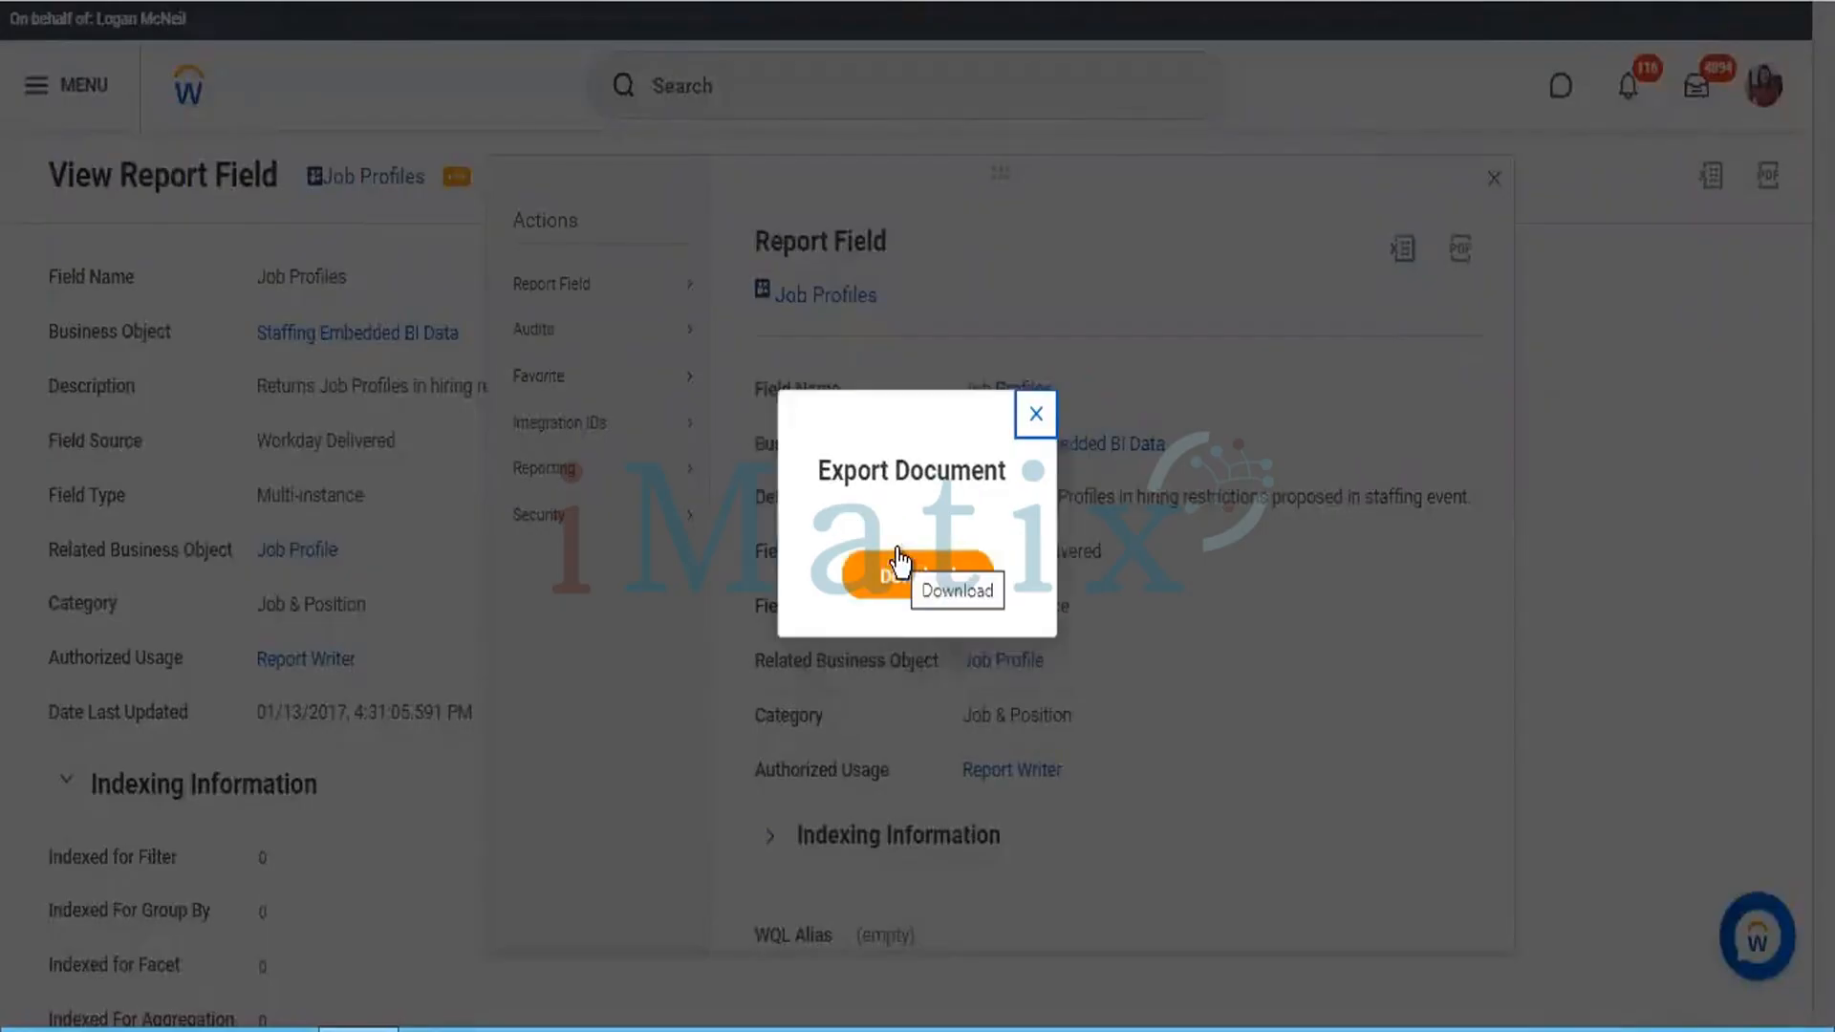
pyautogui.click(916, 576)
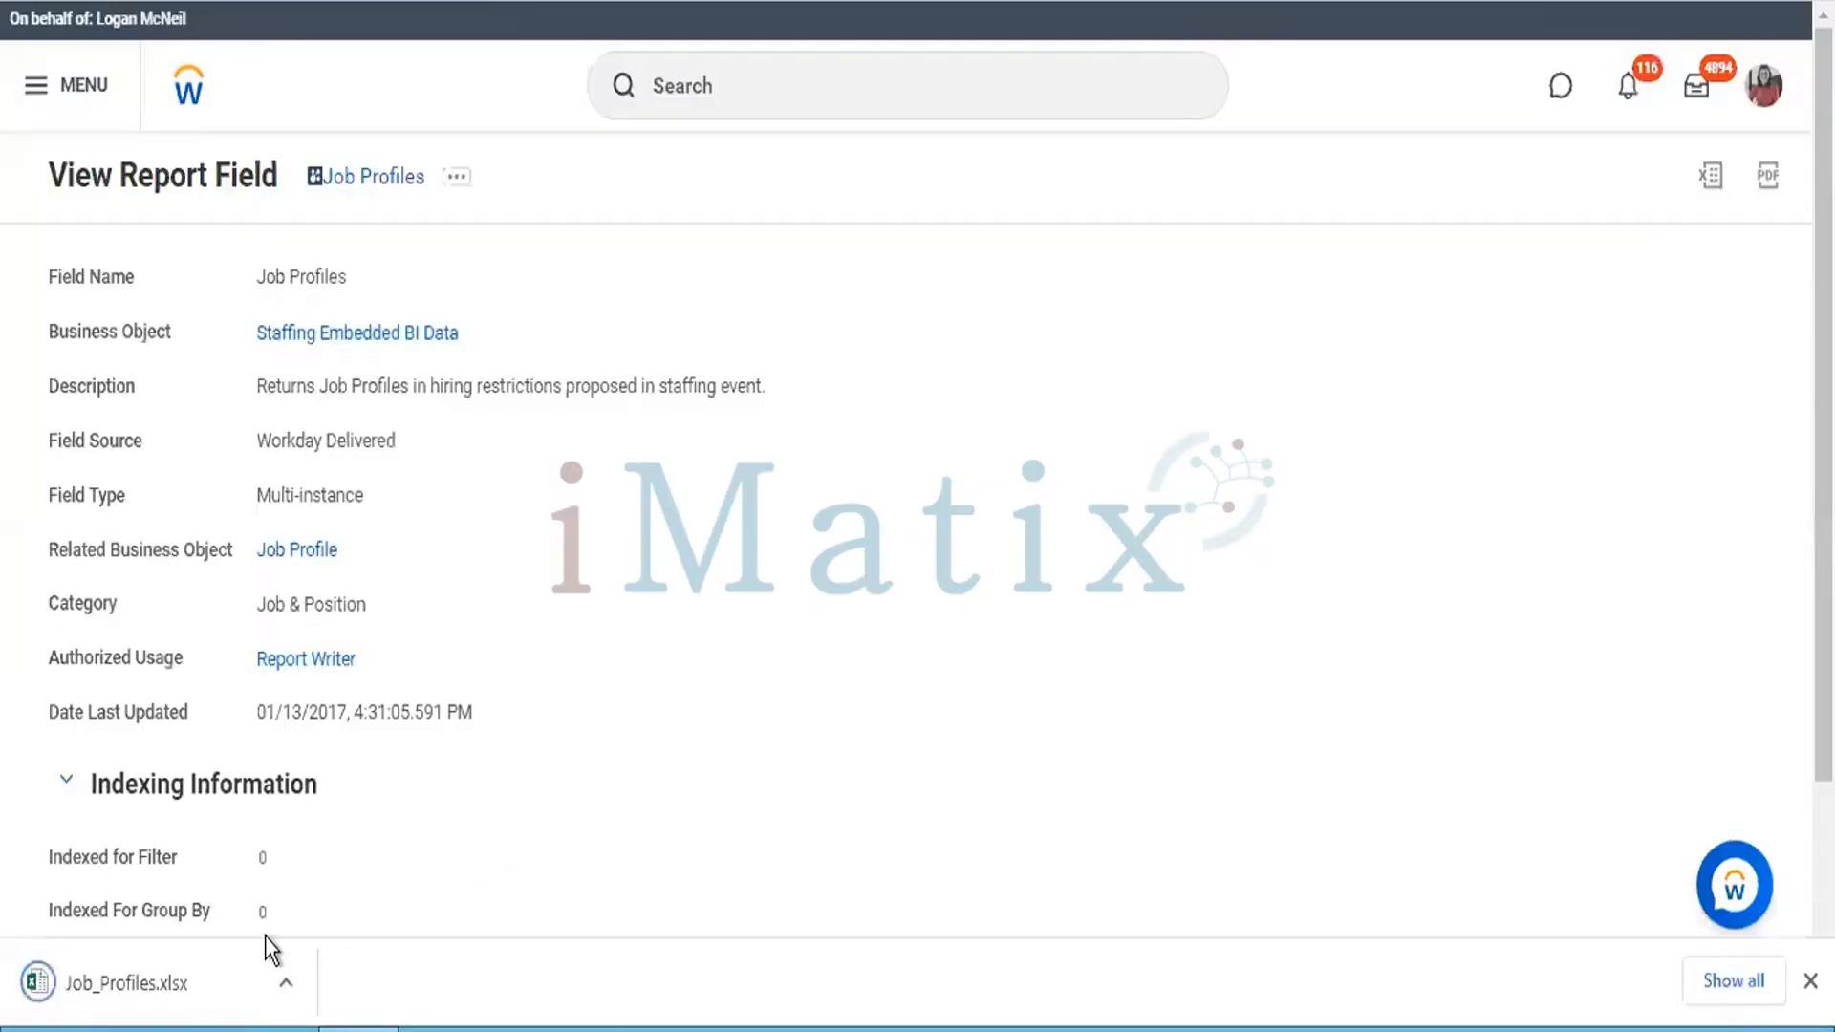
pyautogui.click(176, 989)
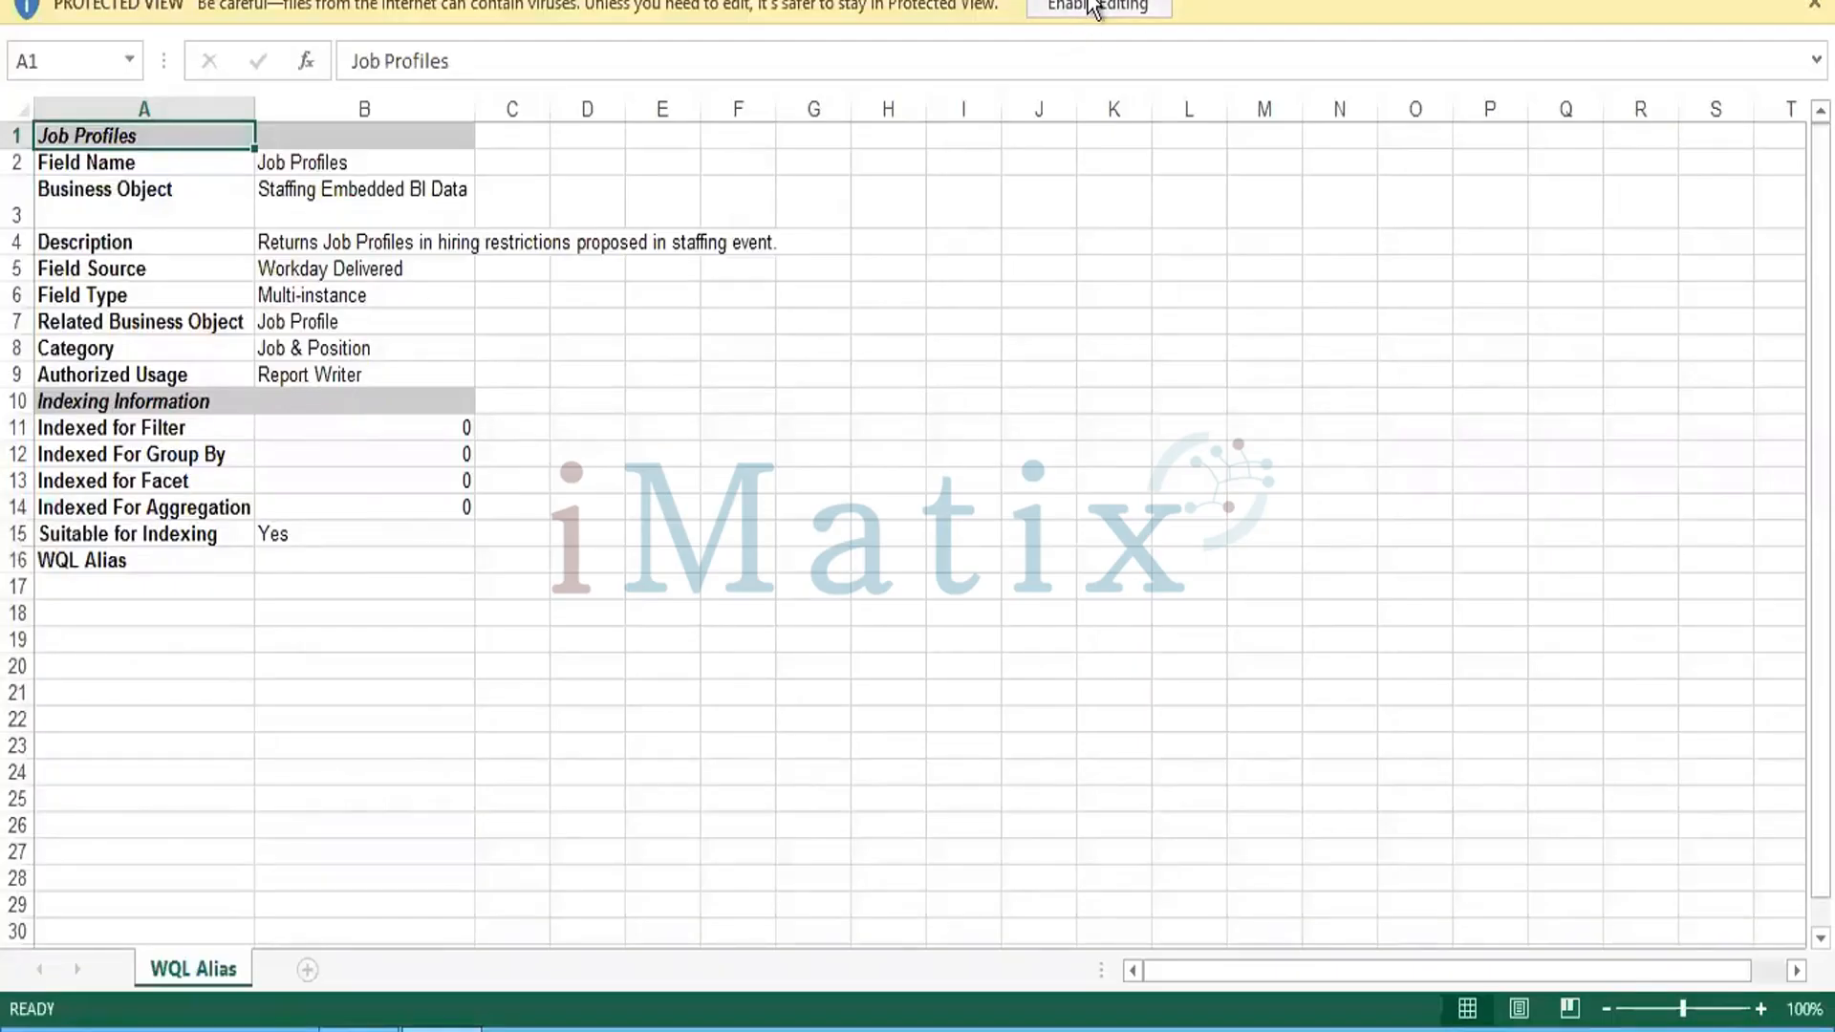
# Enable editing in the Job Profiles workbook, then switch to Workday and expand the Hire step's fields that can be mapped.
pyautogui.click(1171, 9)
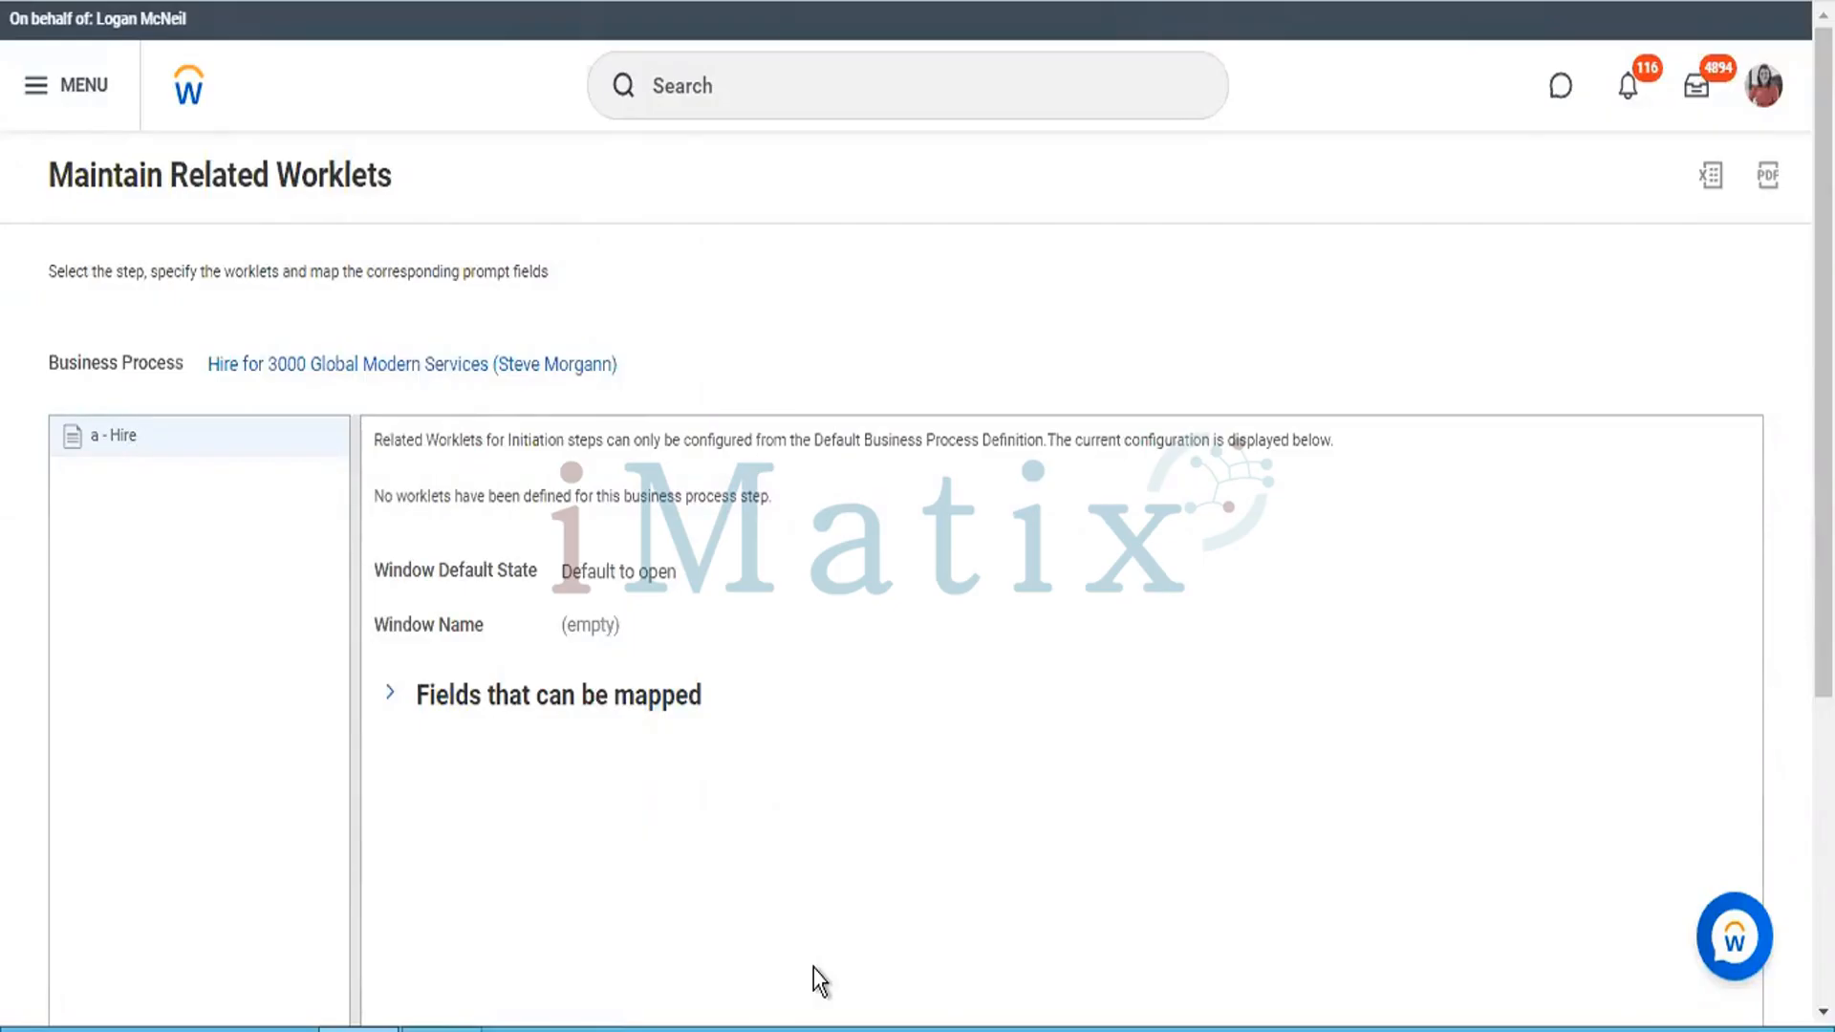
pyautogui.click(479, 697)
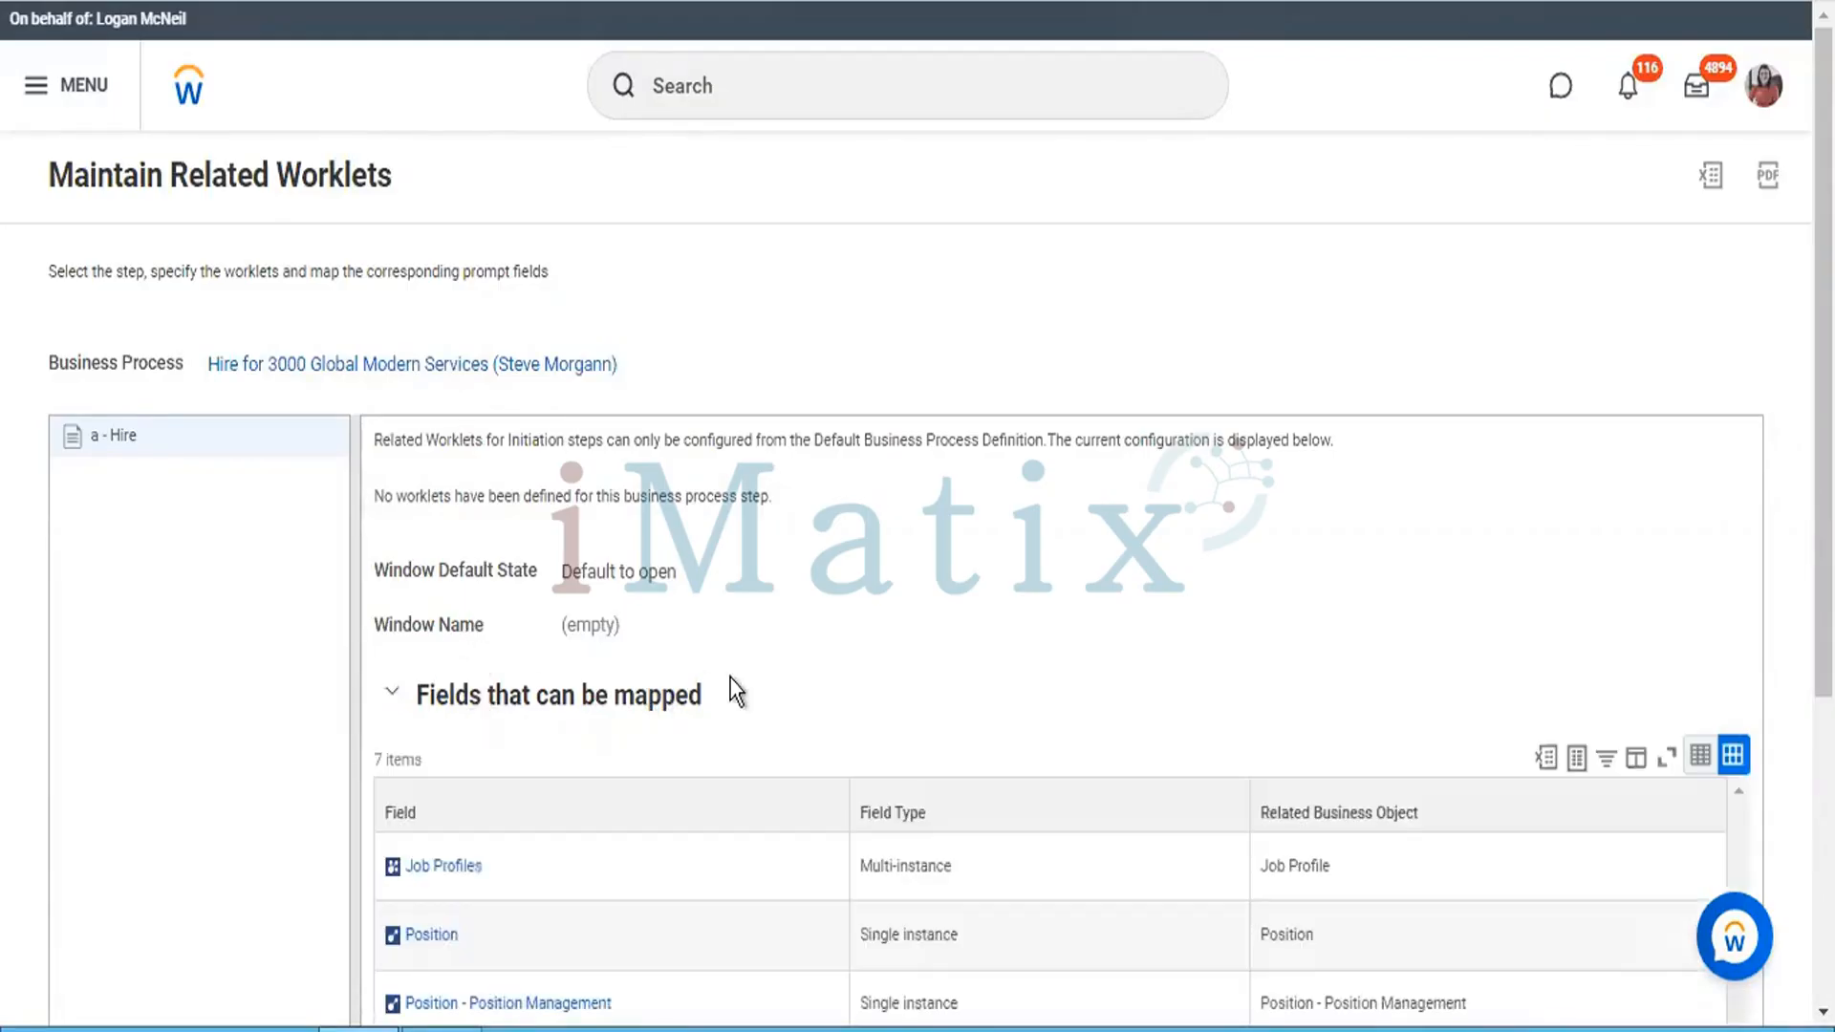
pyautogui.scroll(-2, 730, 679)
pyautogui.scroll(-1, 730, 679)
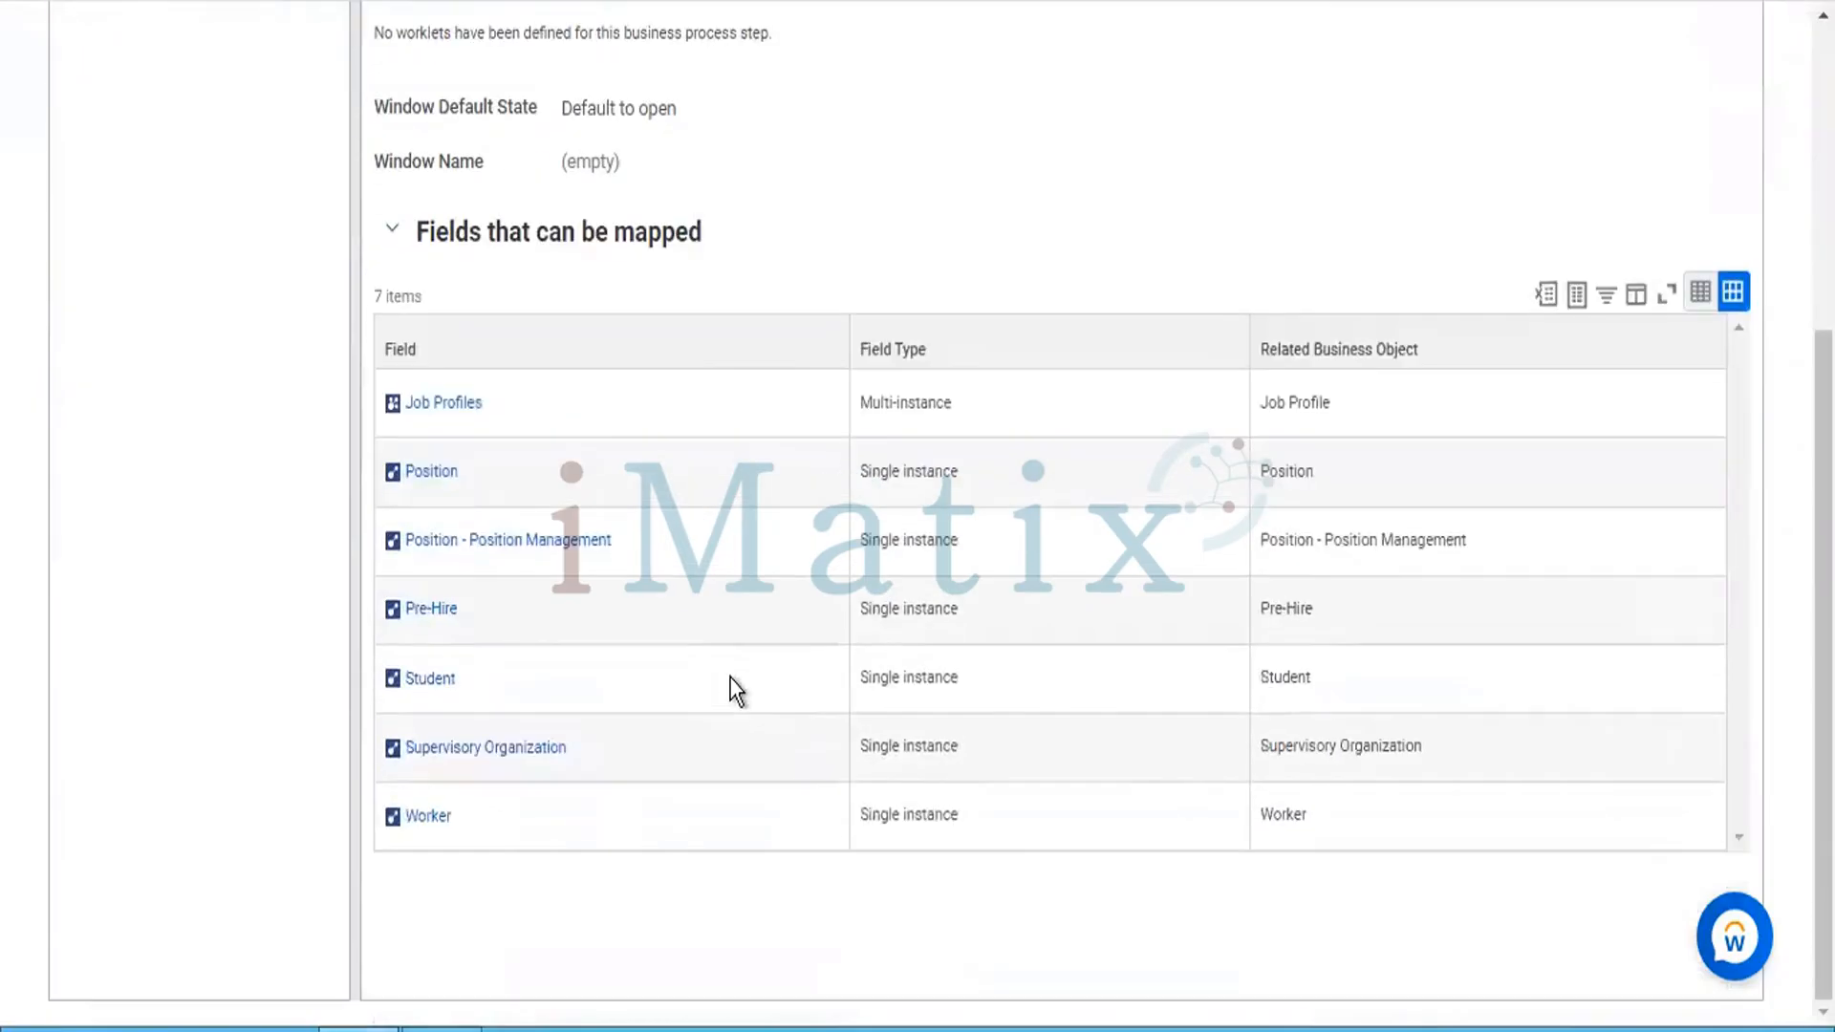
# Export the Position report field details to Excel from the mappable fields list.
pyautogui.moveTo(469, 483)
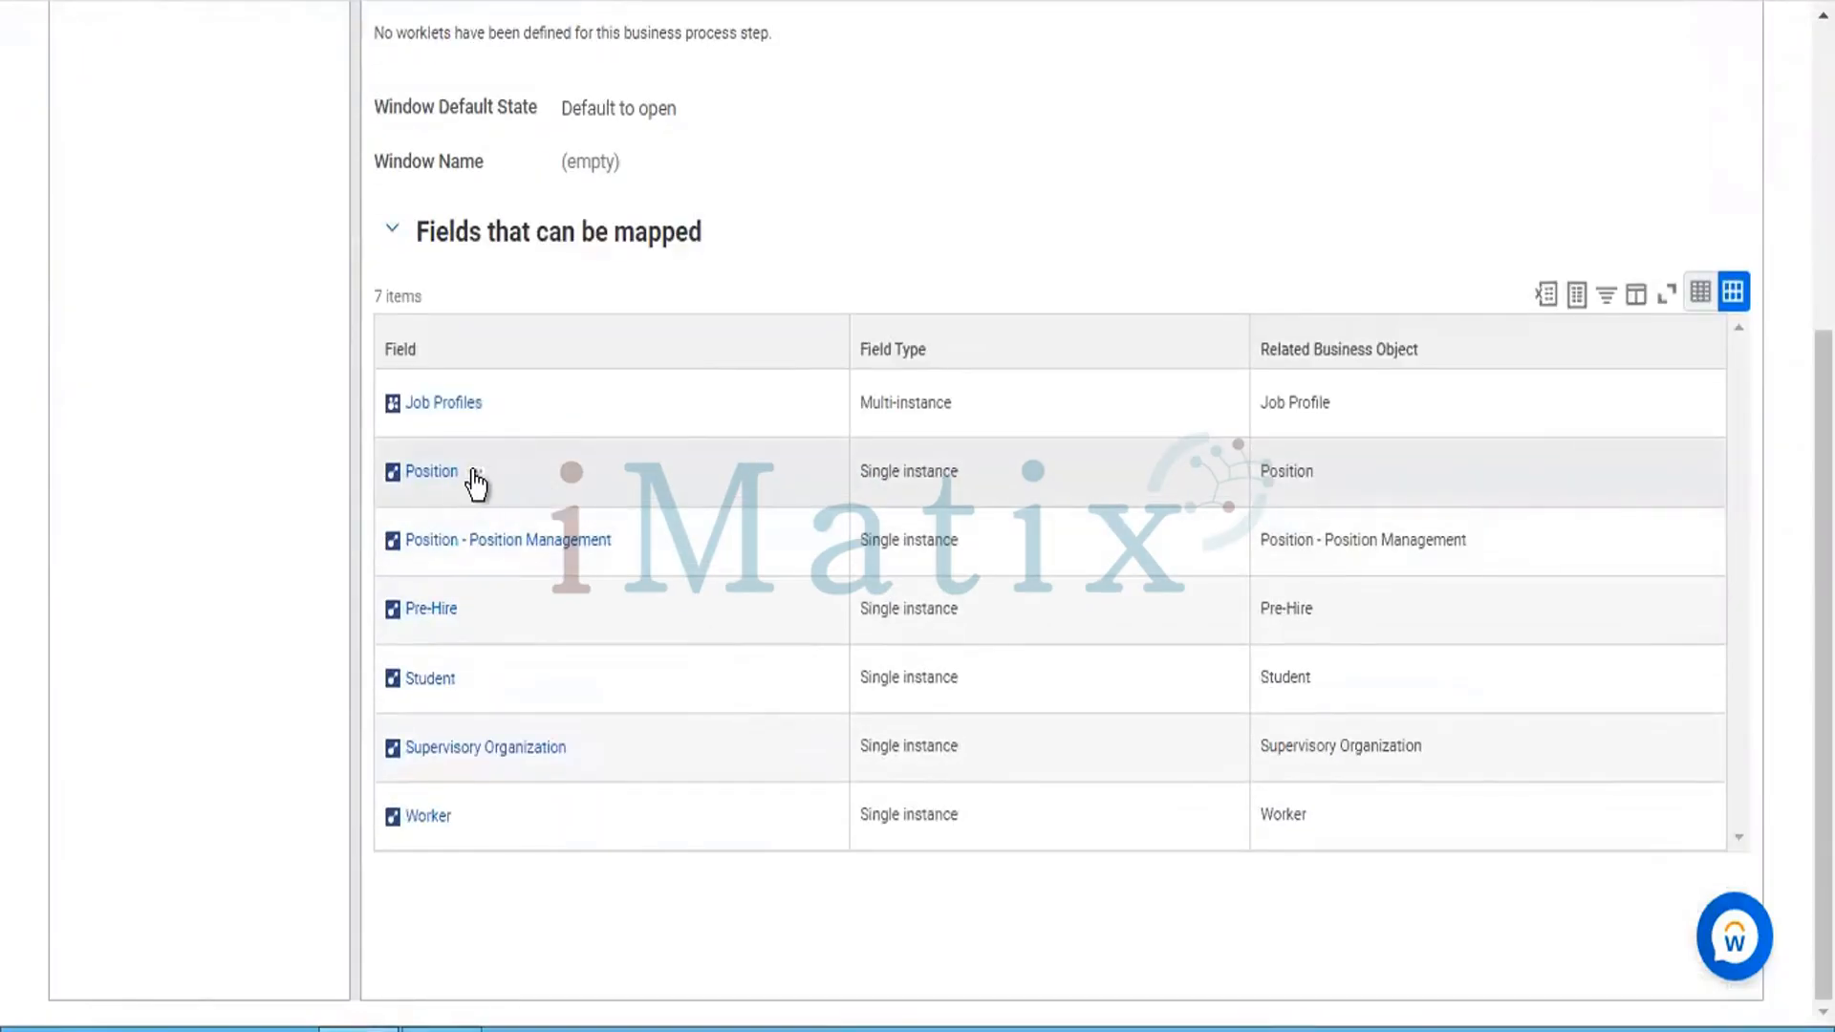
pyautogui.click(476, 473)
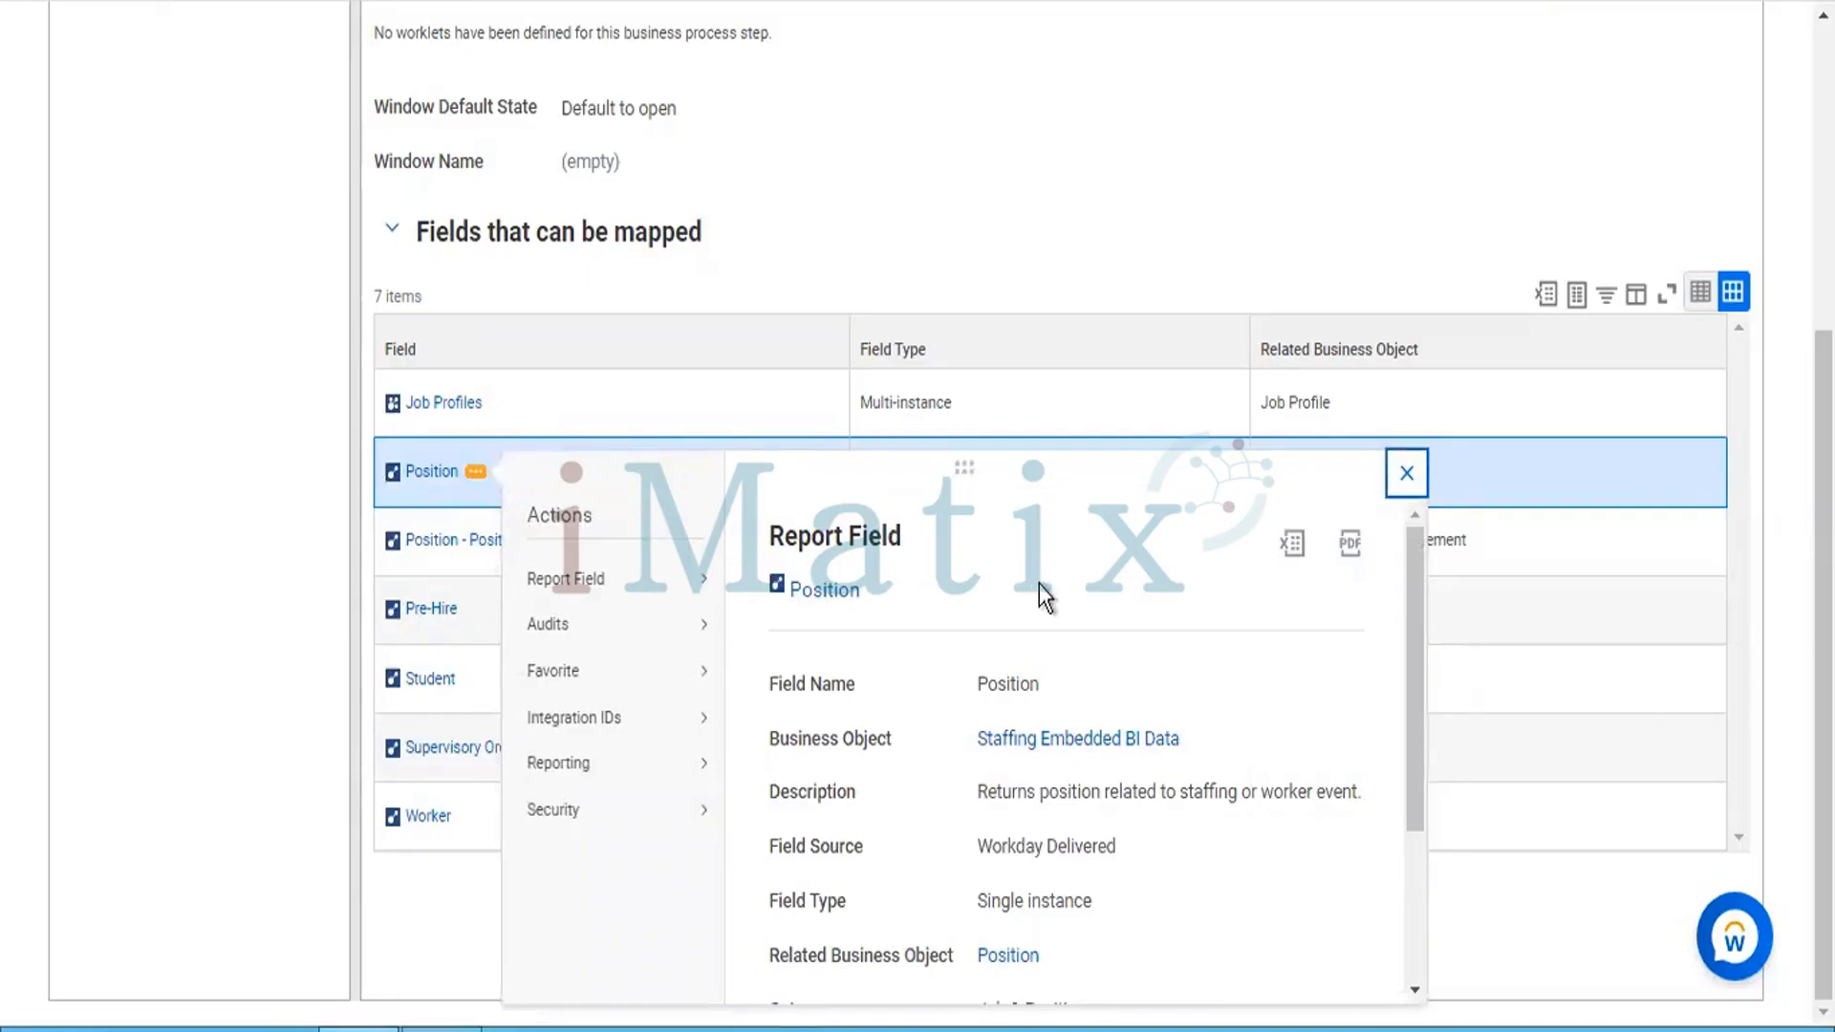
pyautogui.click(1292, 546)
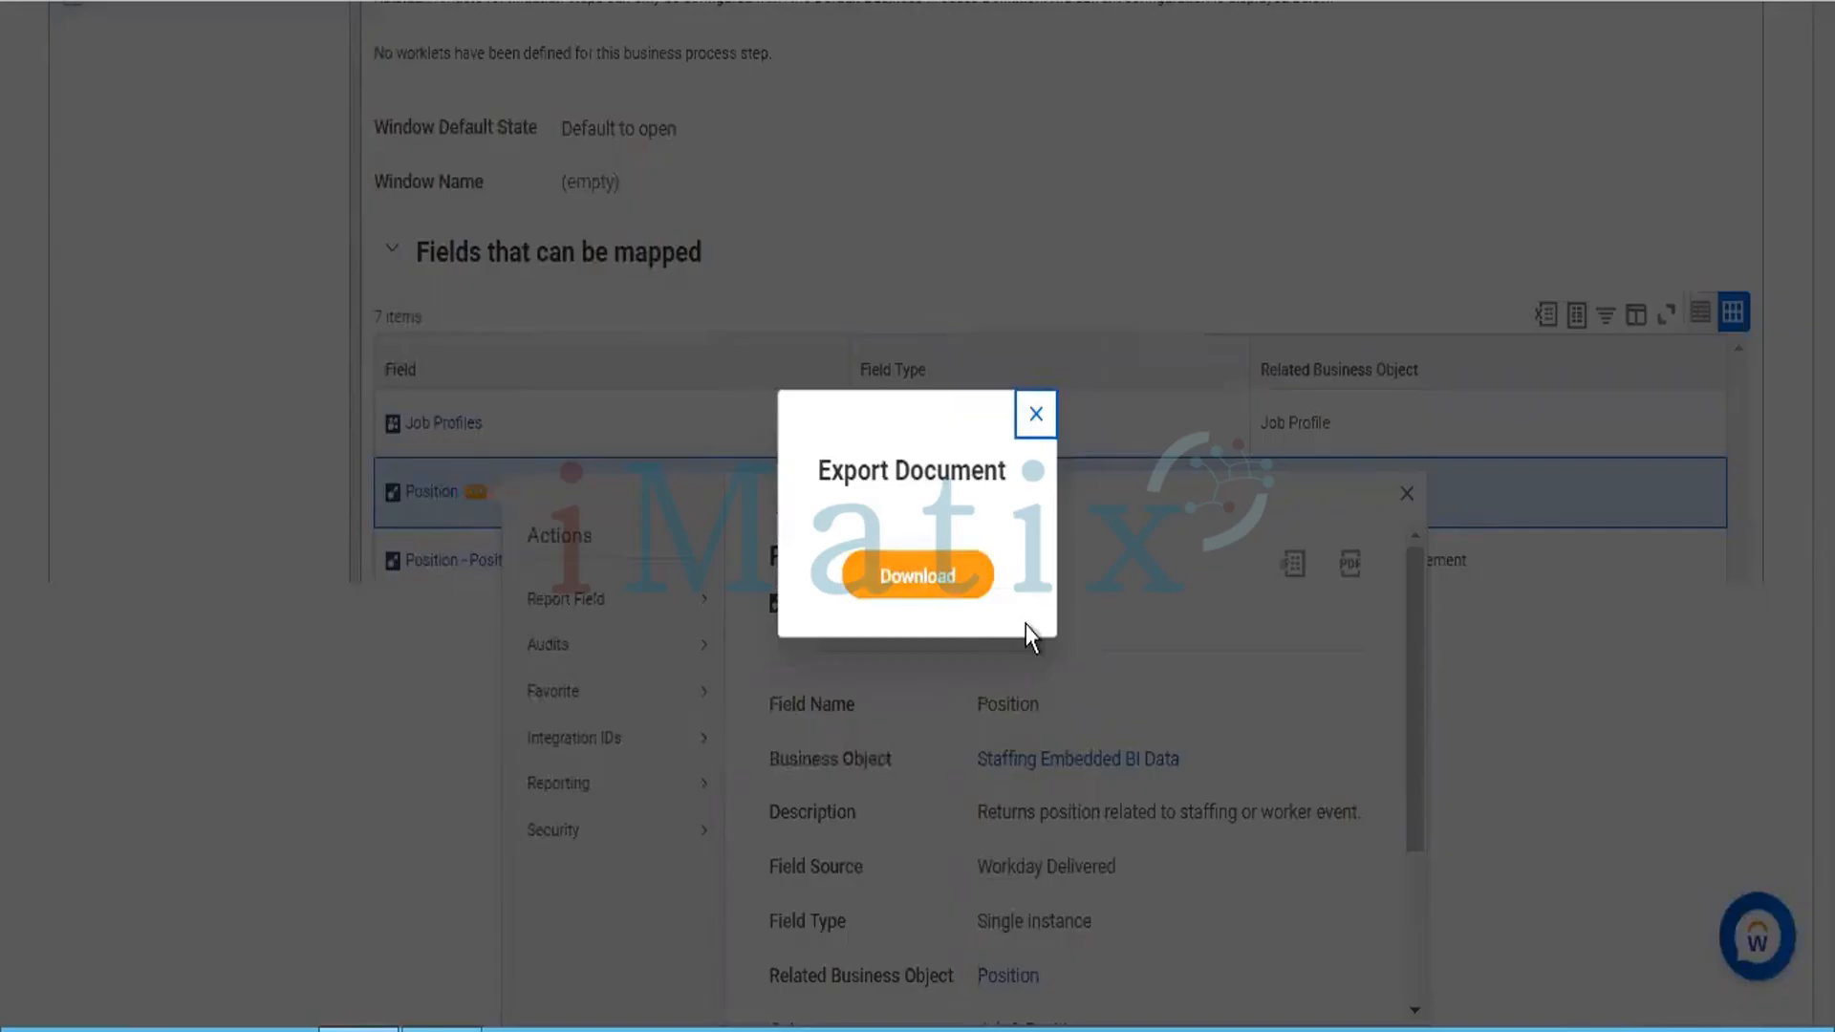
pyautogui.click(927, 581)
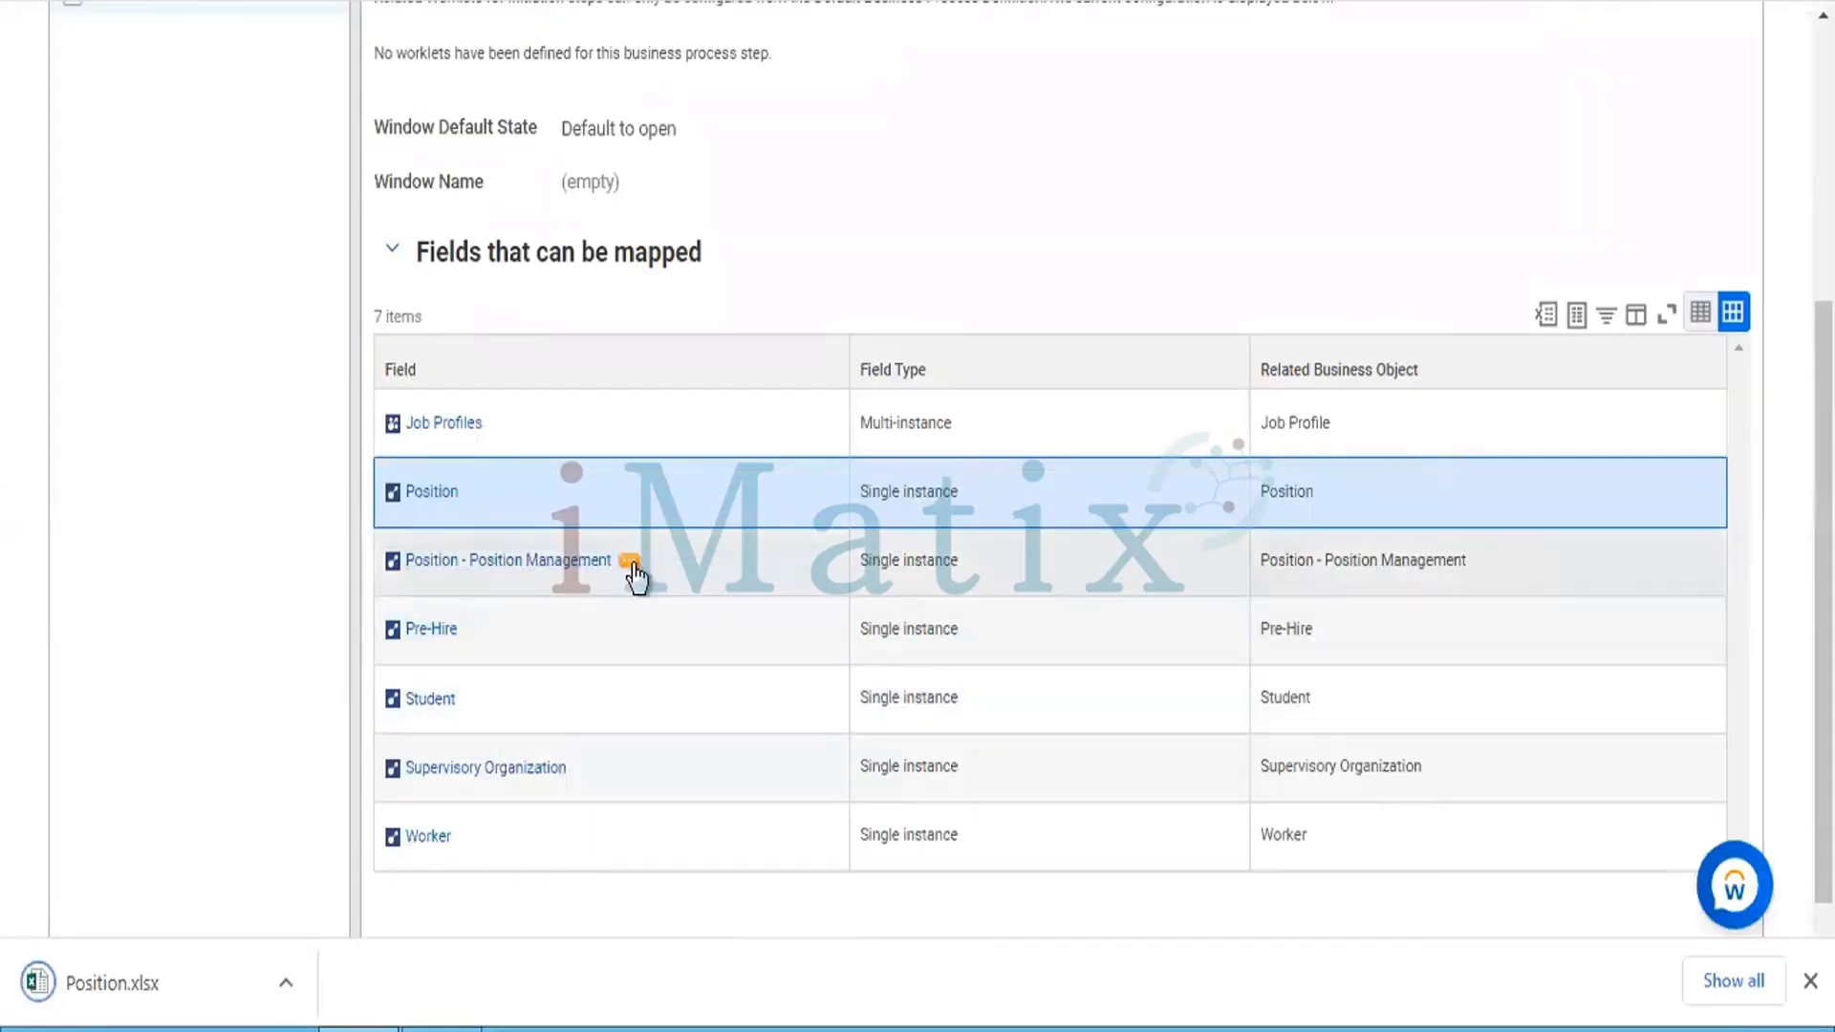
# Export the Position - Position Management report field details to Excel.
pyautogui.click(650, 579)
pyautogui.click(629, 561)
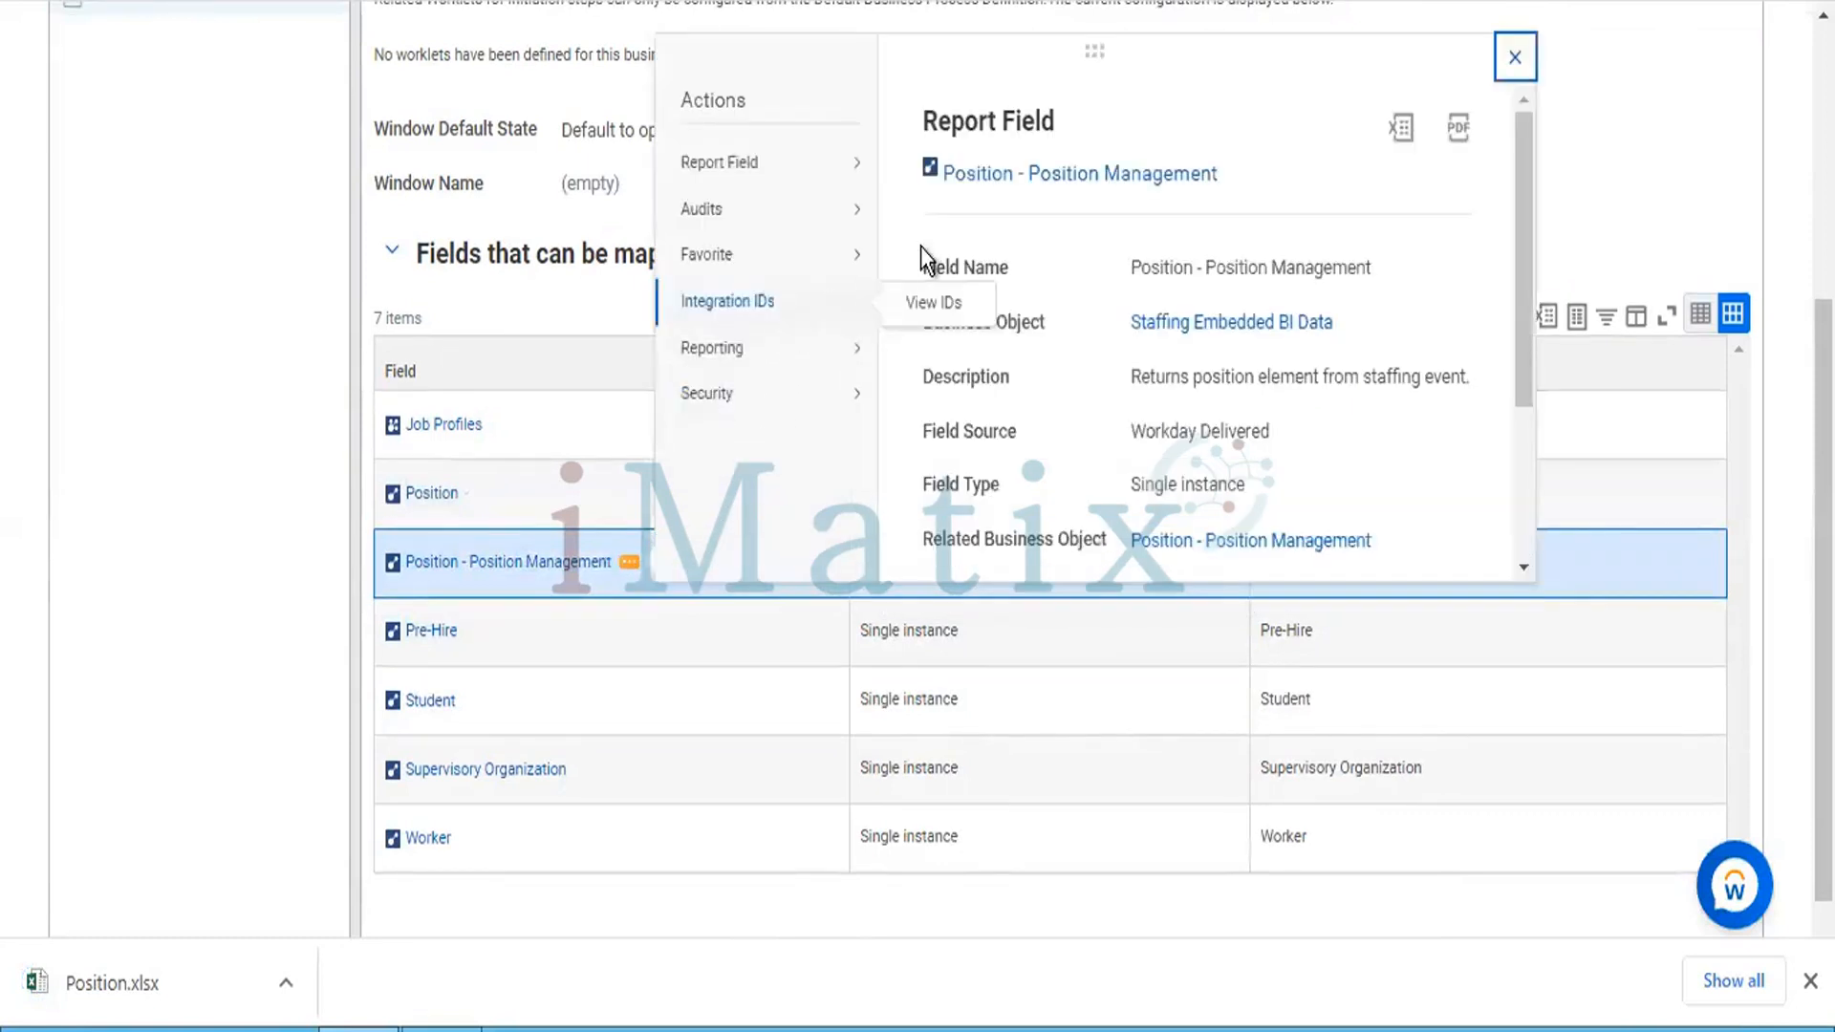
pyautogui.click(1401, 128)
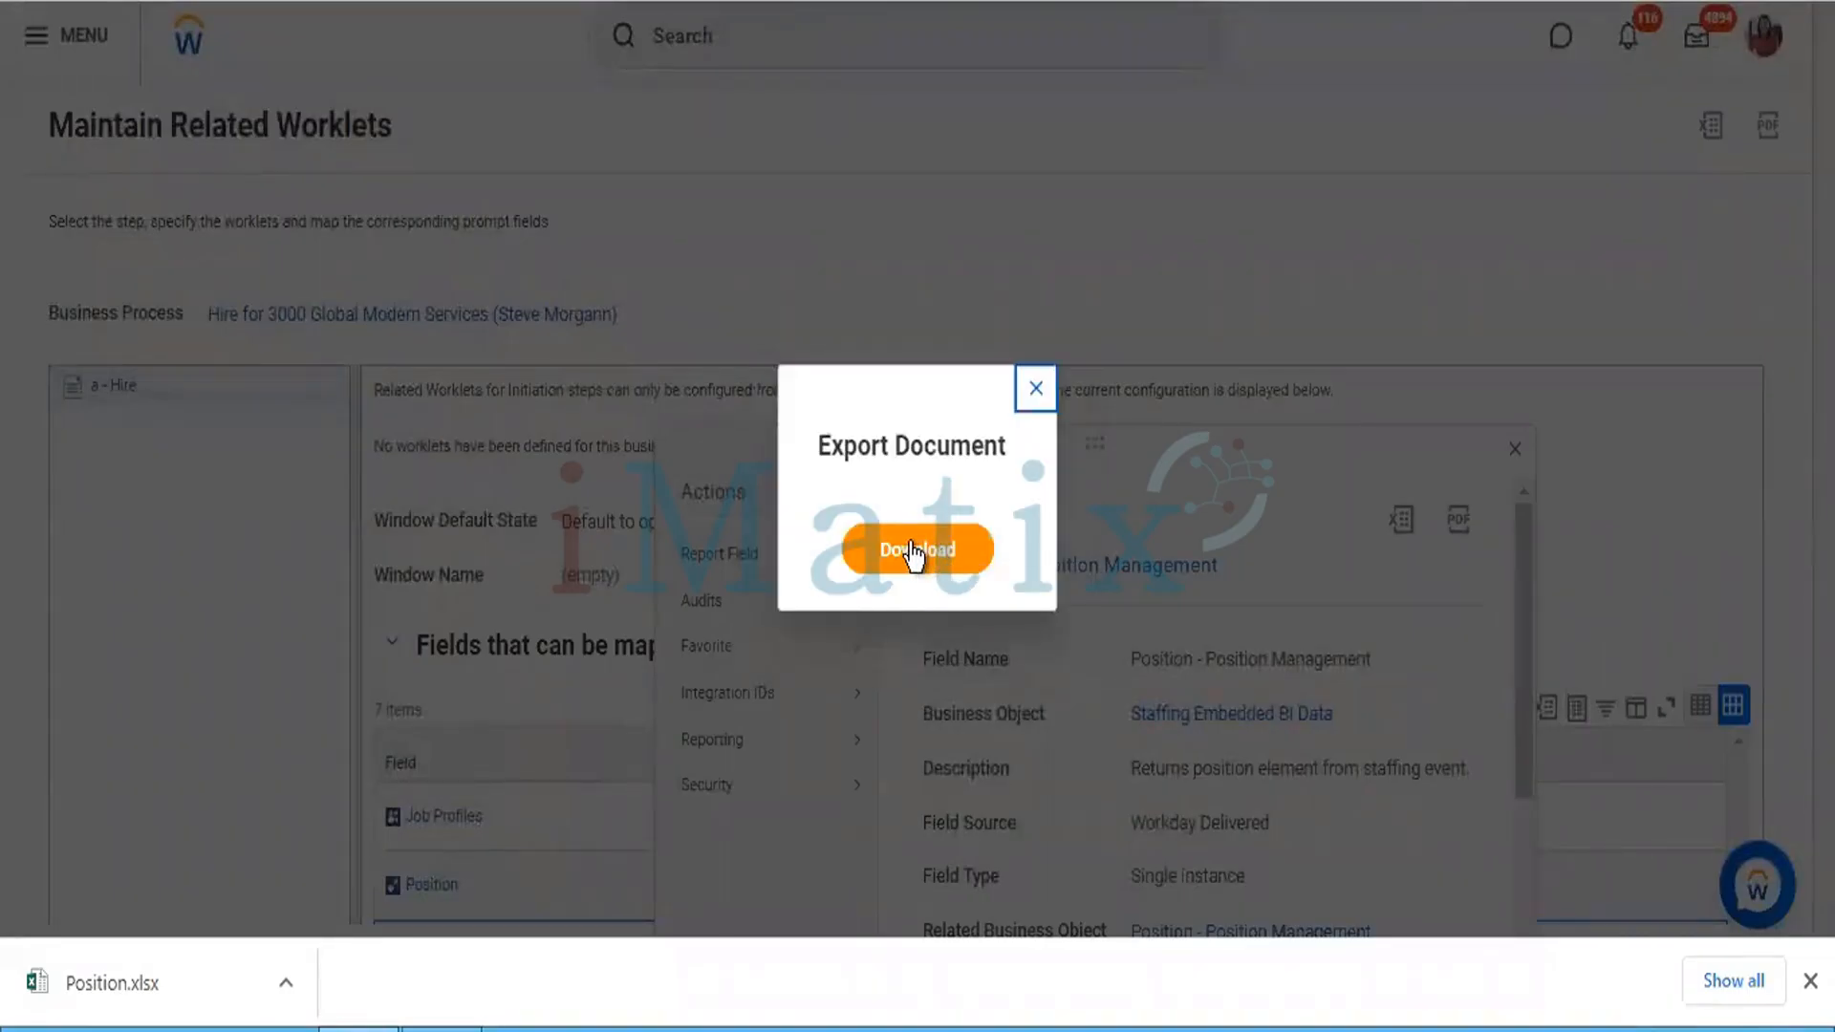
pyautogui.click(915, 551)
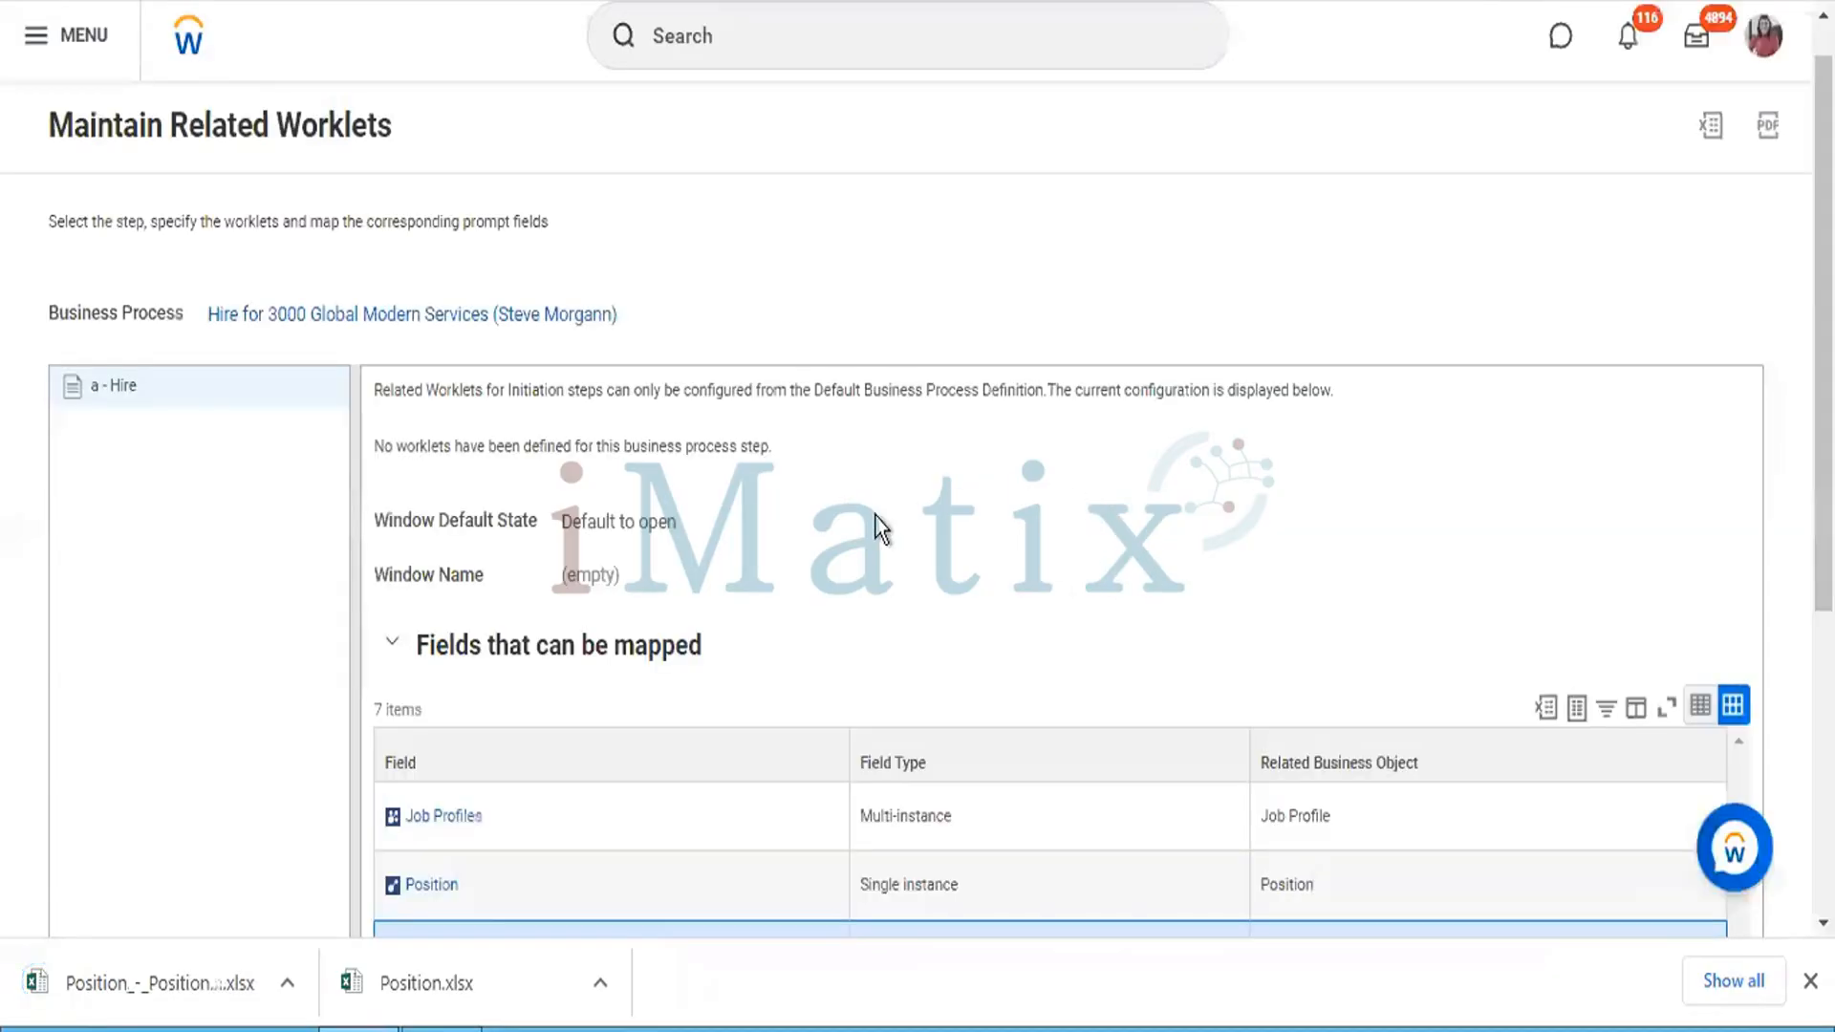
# Export the Pre-Hire, Student, Supervisory Organization and Worker report field details to Excel, and close the Worker details.
pyautogui.scroll(-5, 734, 631)
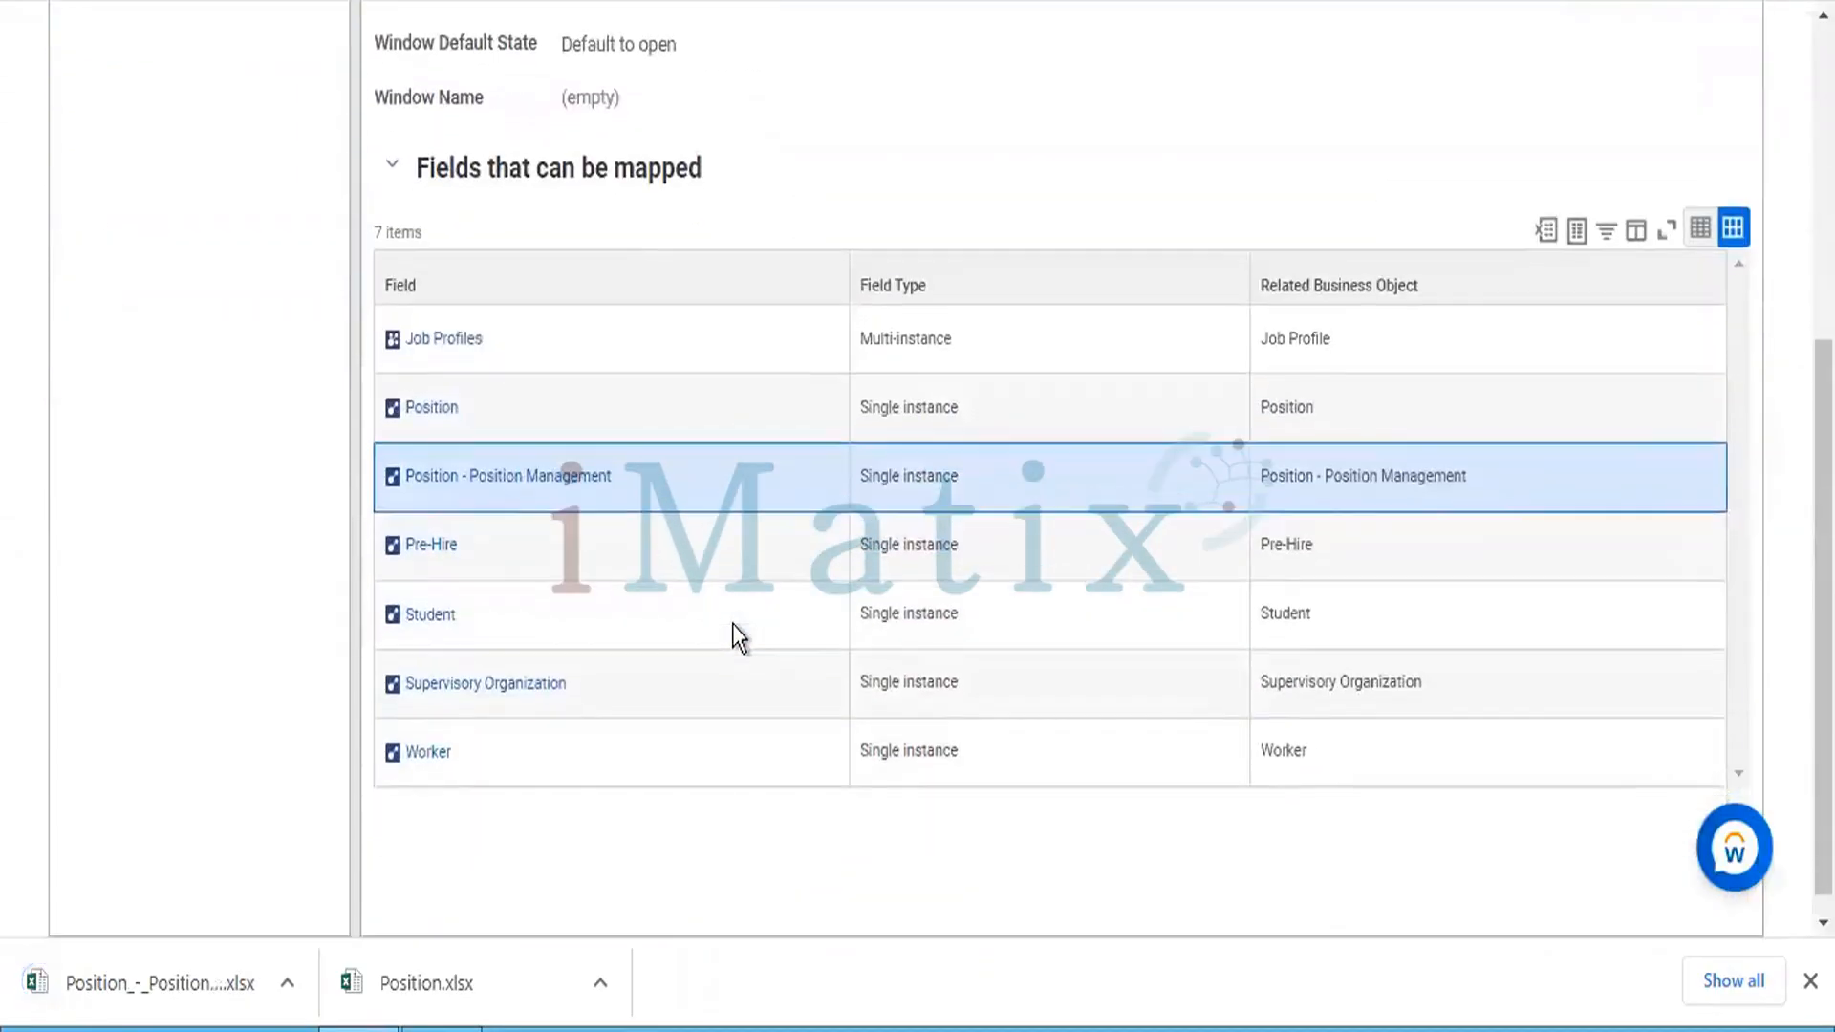
pyautogui.moveTo(478, 557)
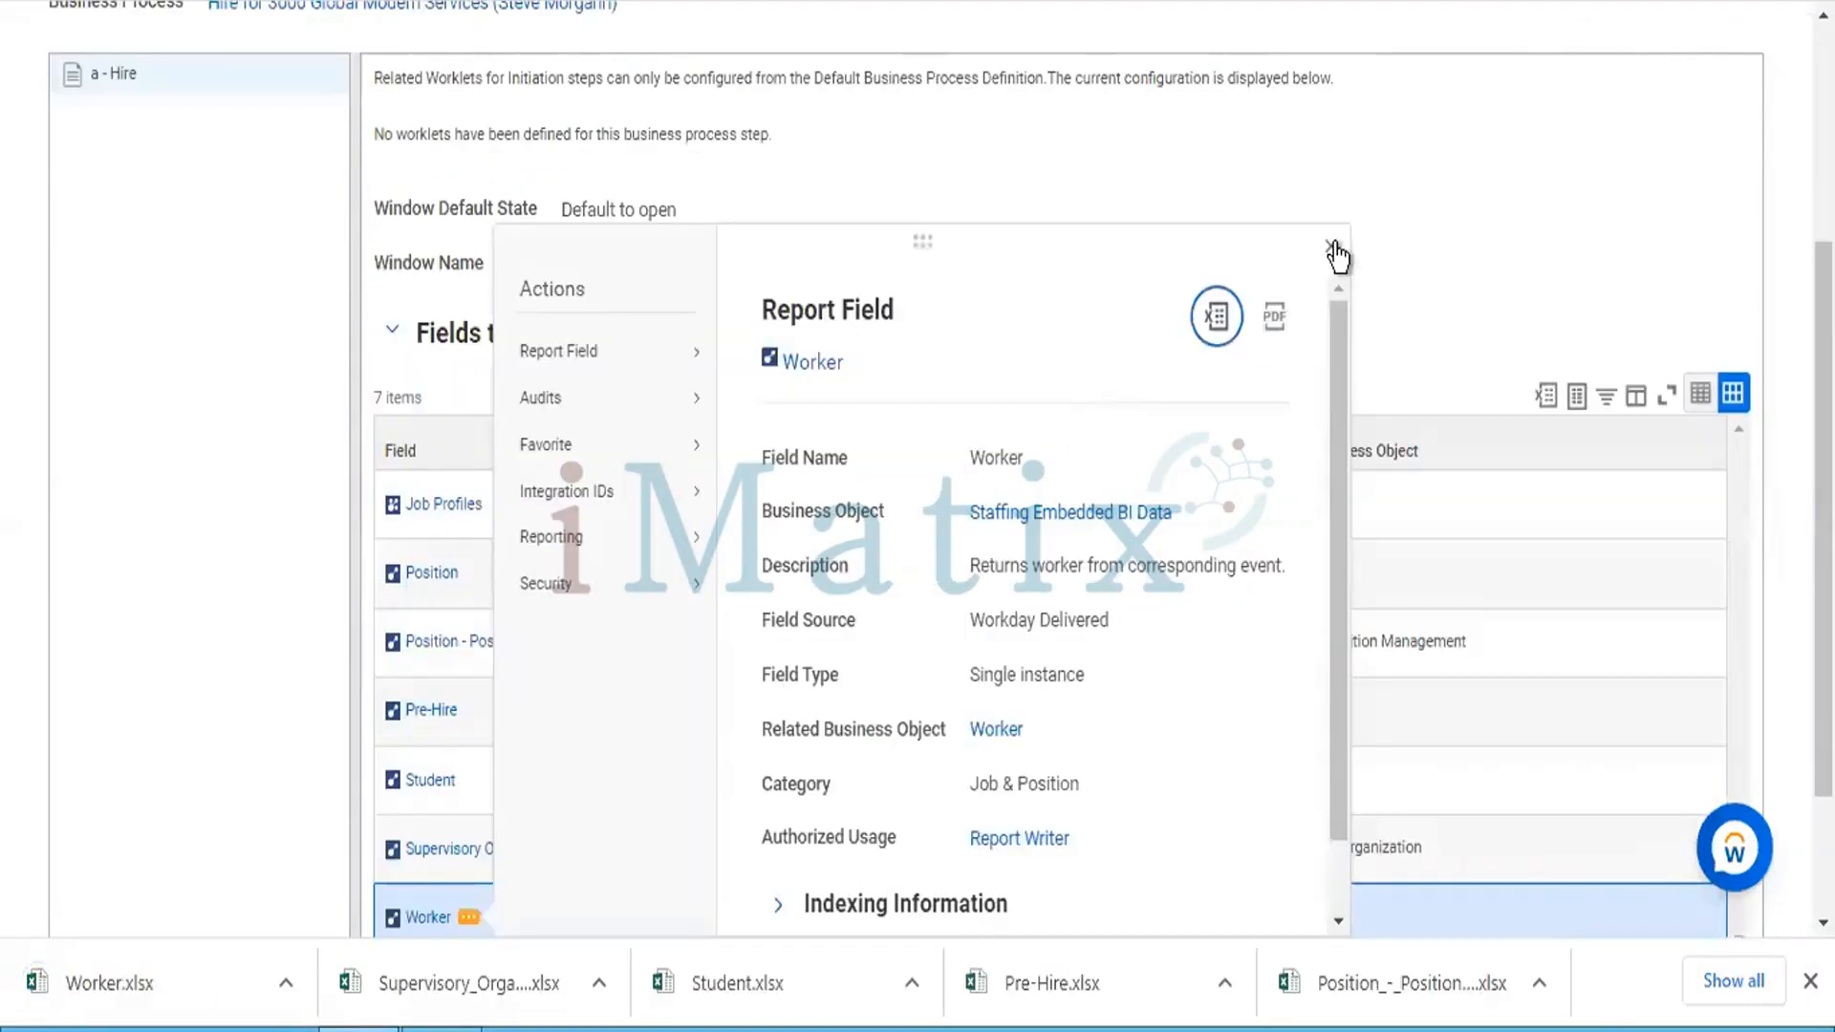
pyautogui.click(1334, 251)
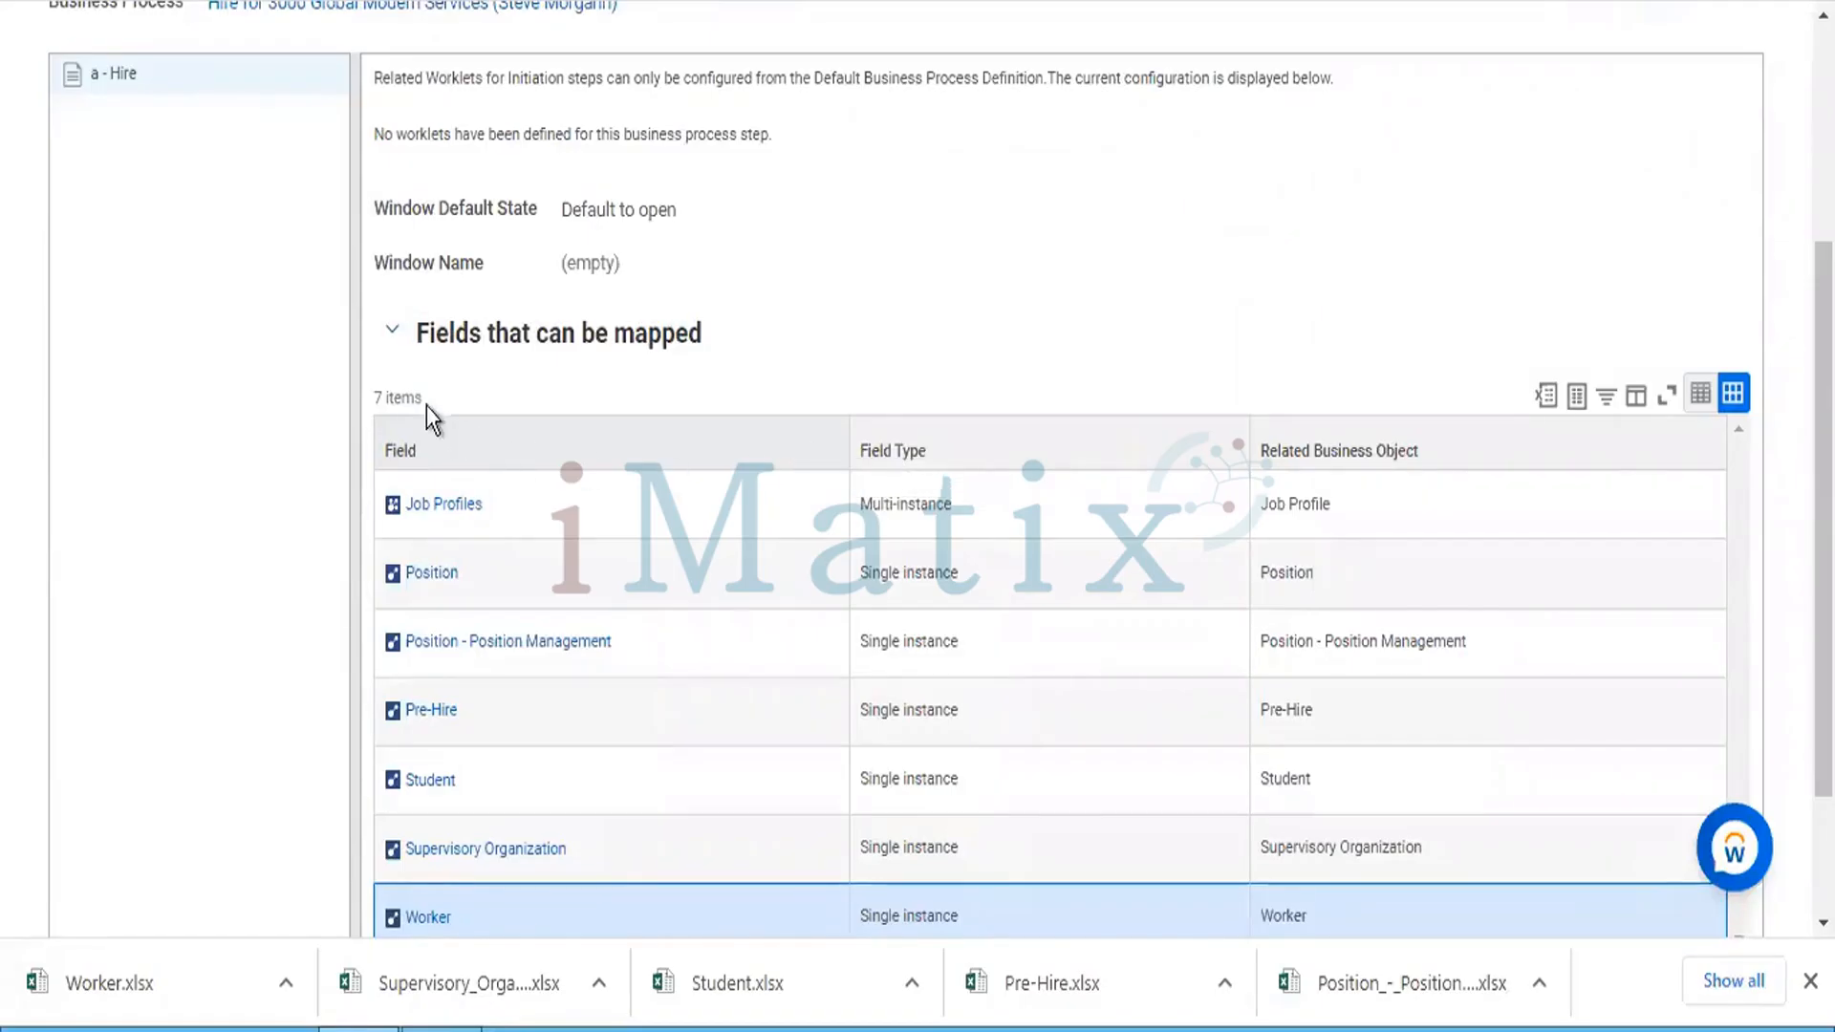
pyautogui.tripleClick(398, 399)
pyautogui.click(478, 375)
pyautogui.moveTo(477, 375); pyautogui.dragTo(432, 573)
# Show all browser downloads, locate Worker.xlsx in its folder and open the workbook in Excel.
pyautogui.click(1741, 984)
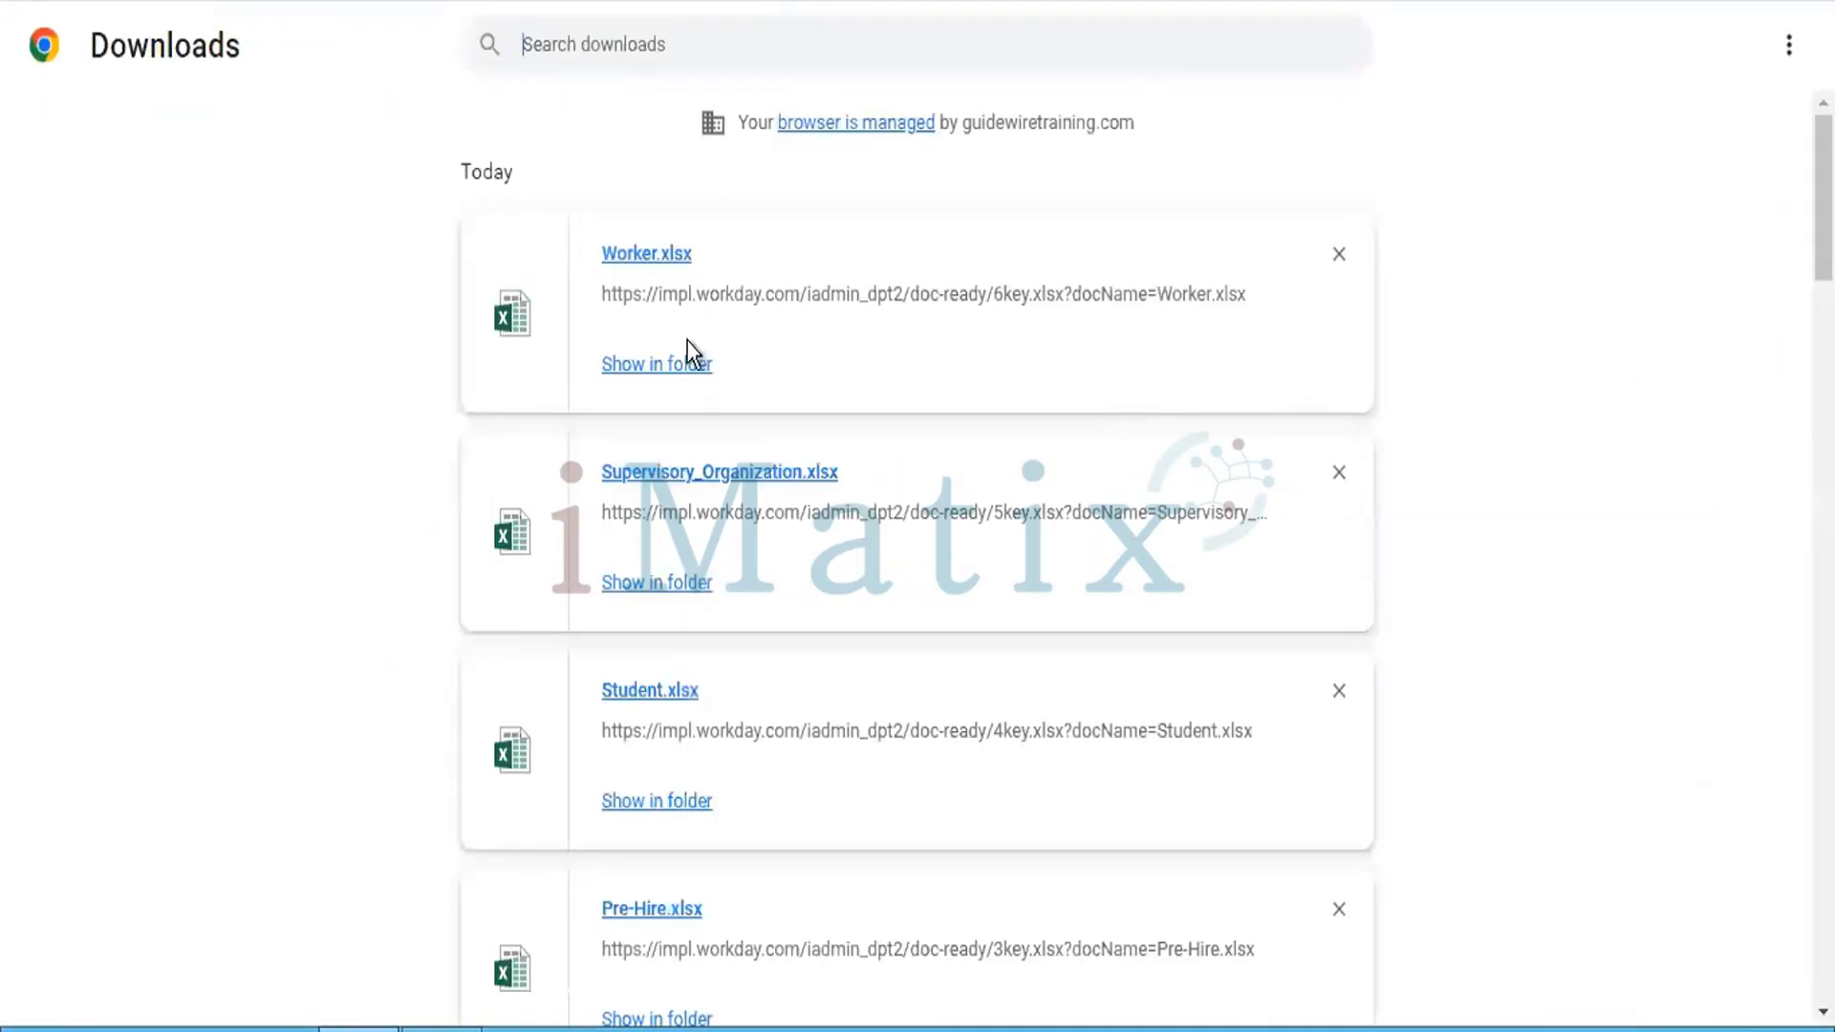
pyautogui.click(669, 368)
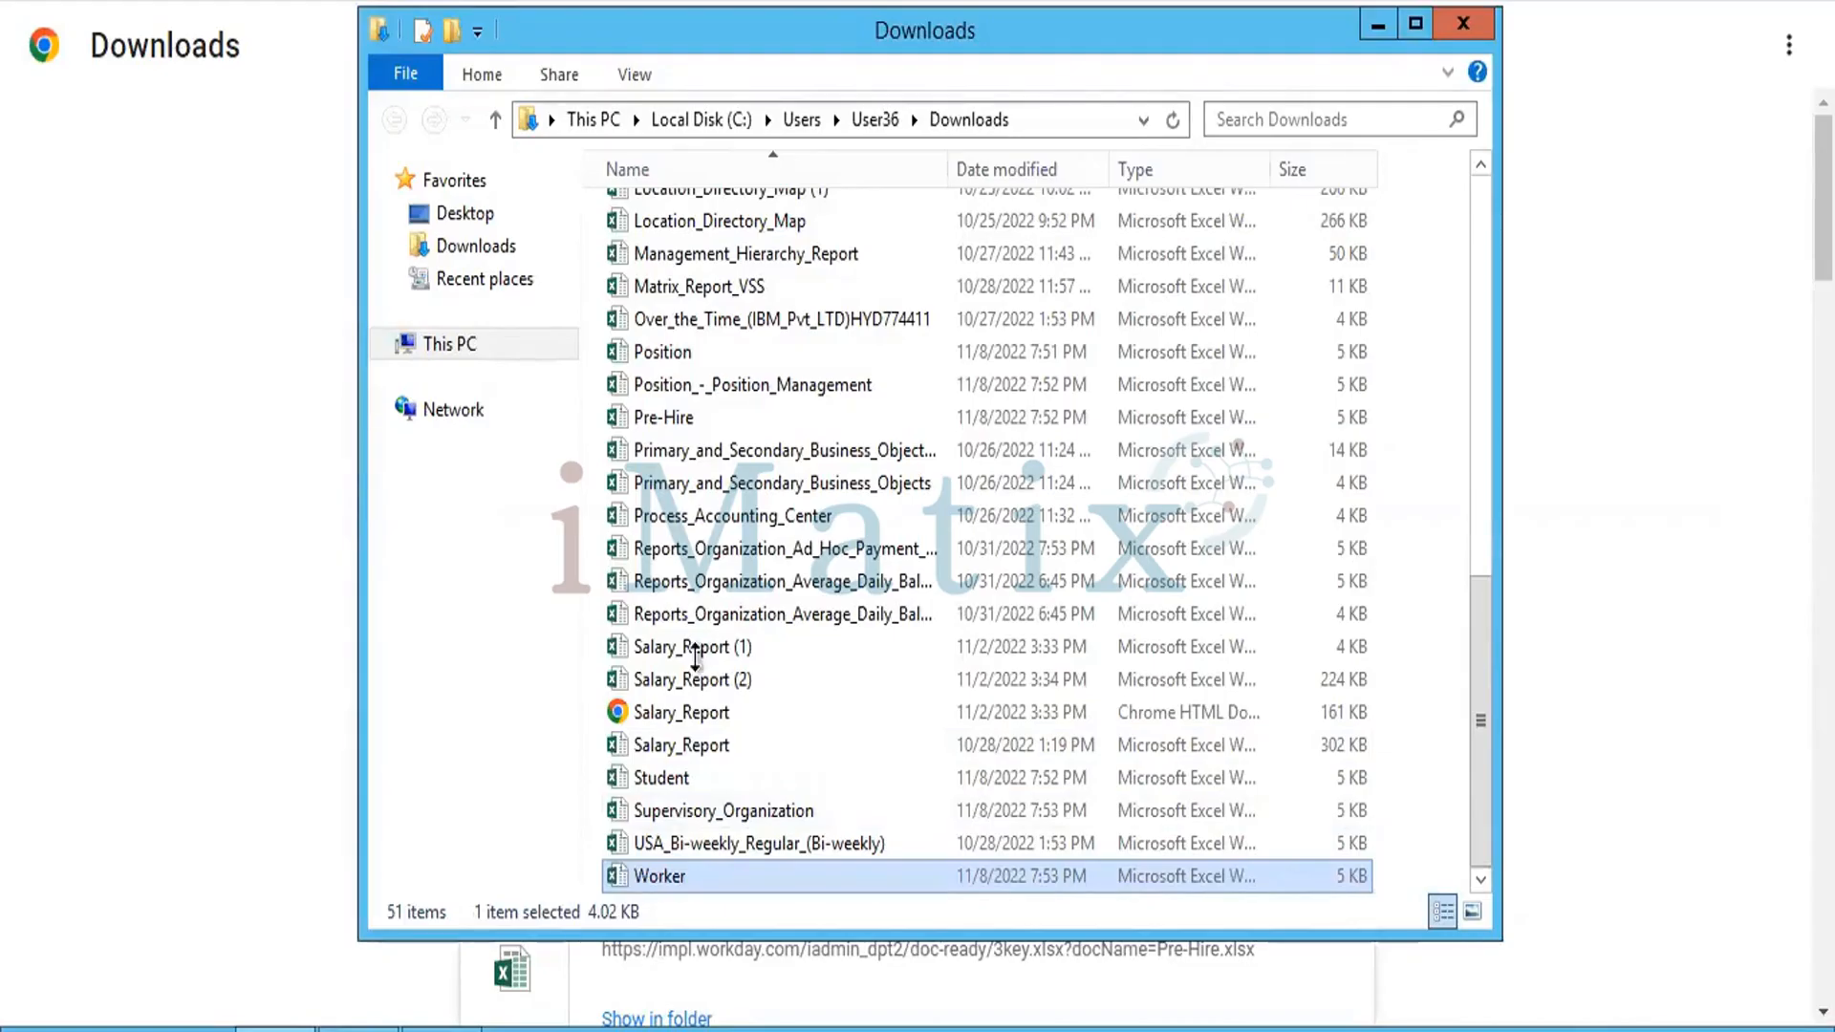
pyautogui.doubleClick(676, 877)
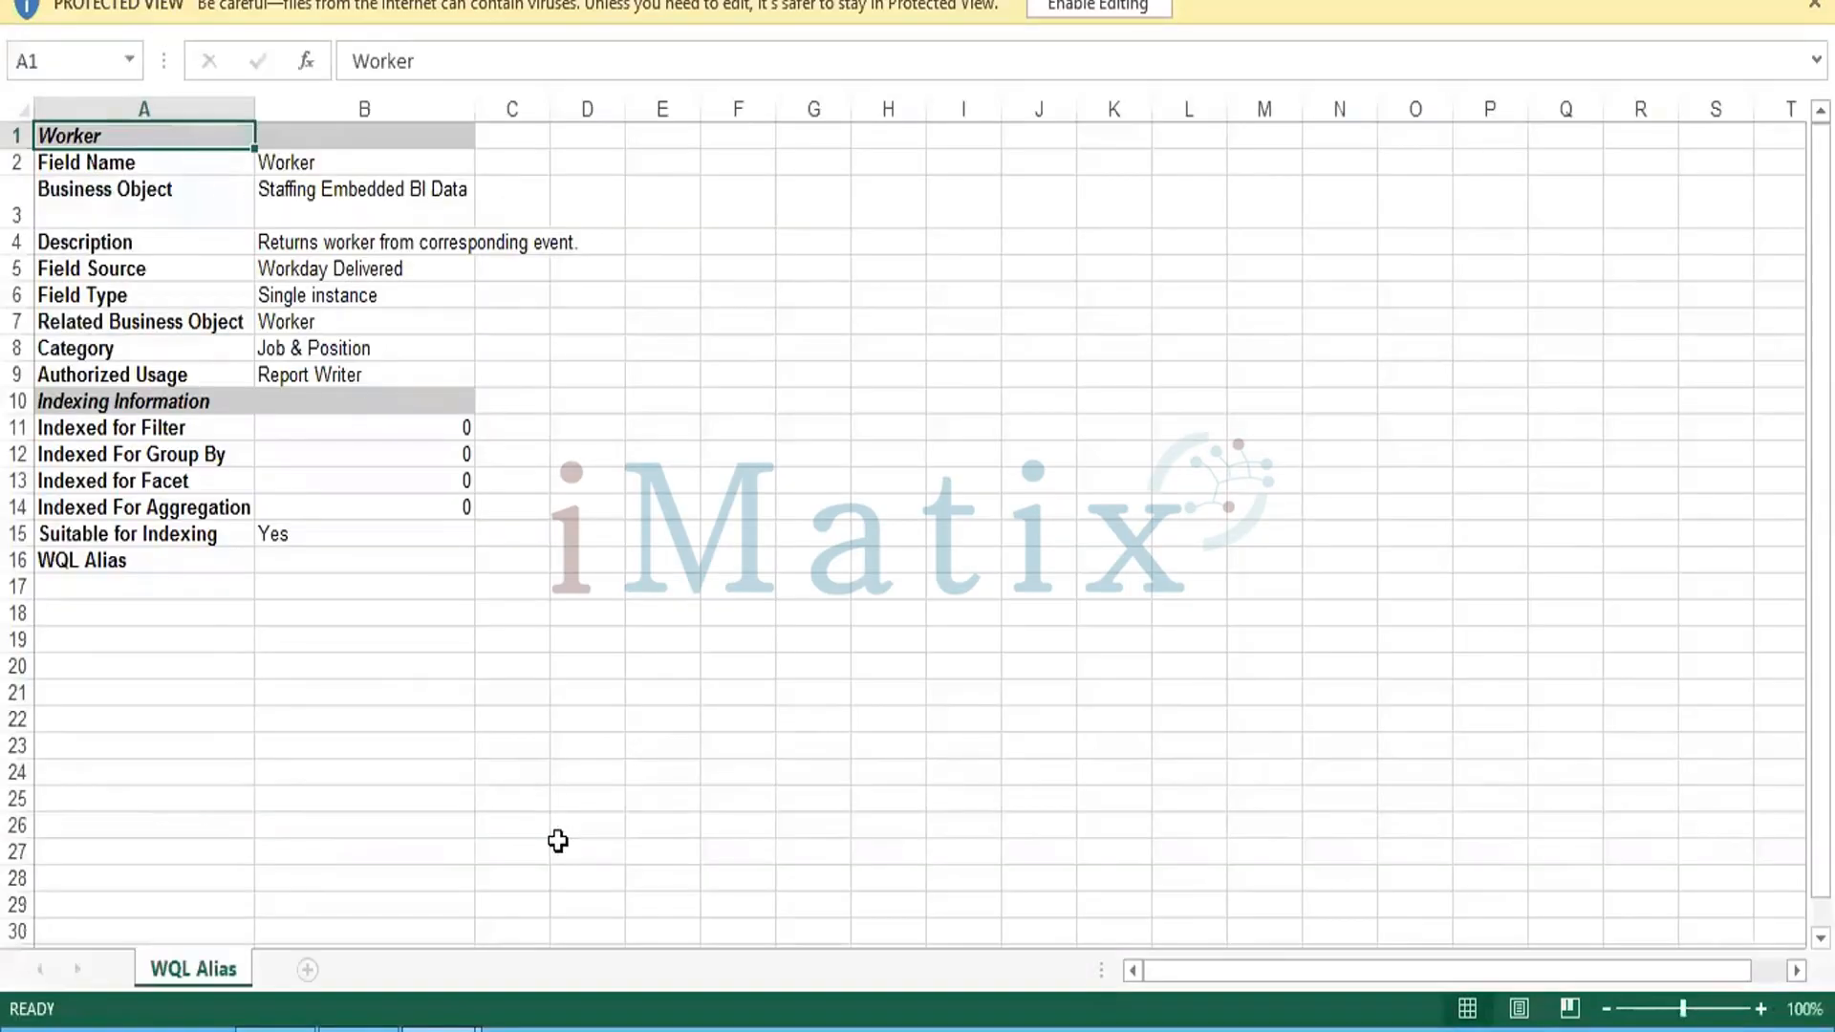
# Return to the browser downloads, locate Supervisory_Organization.xlsx in its folder and open it in Excel.
pyautogui.click(275, 1030)
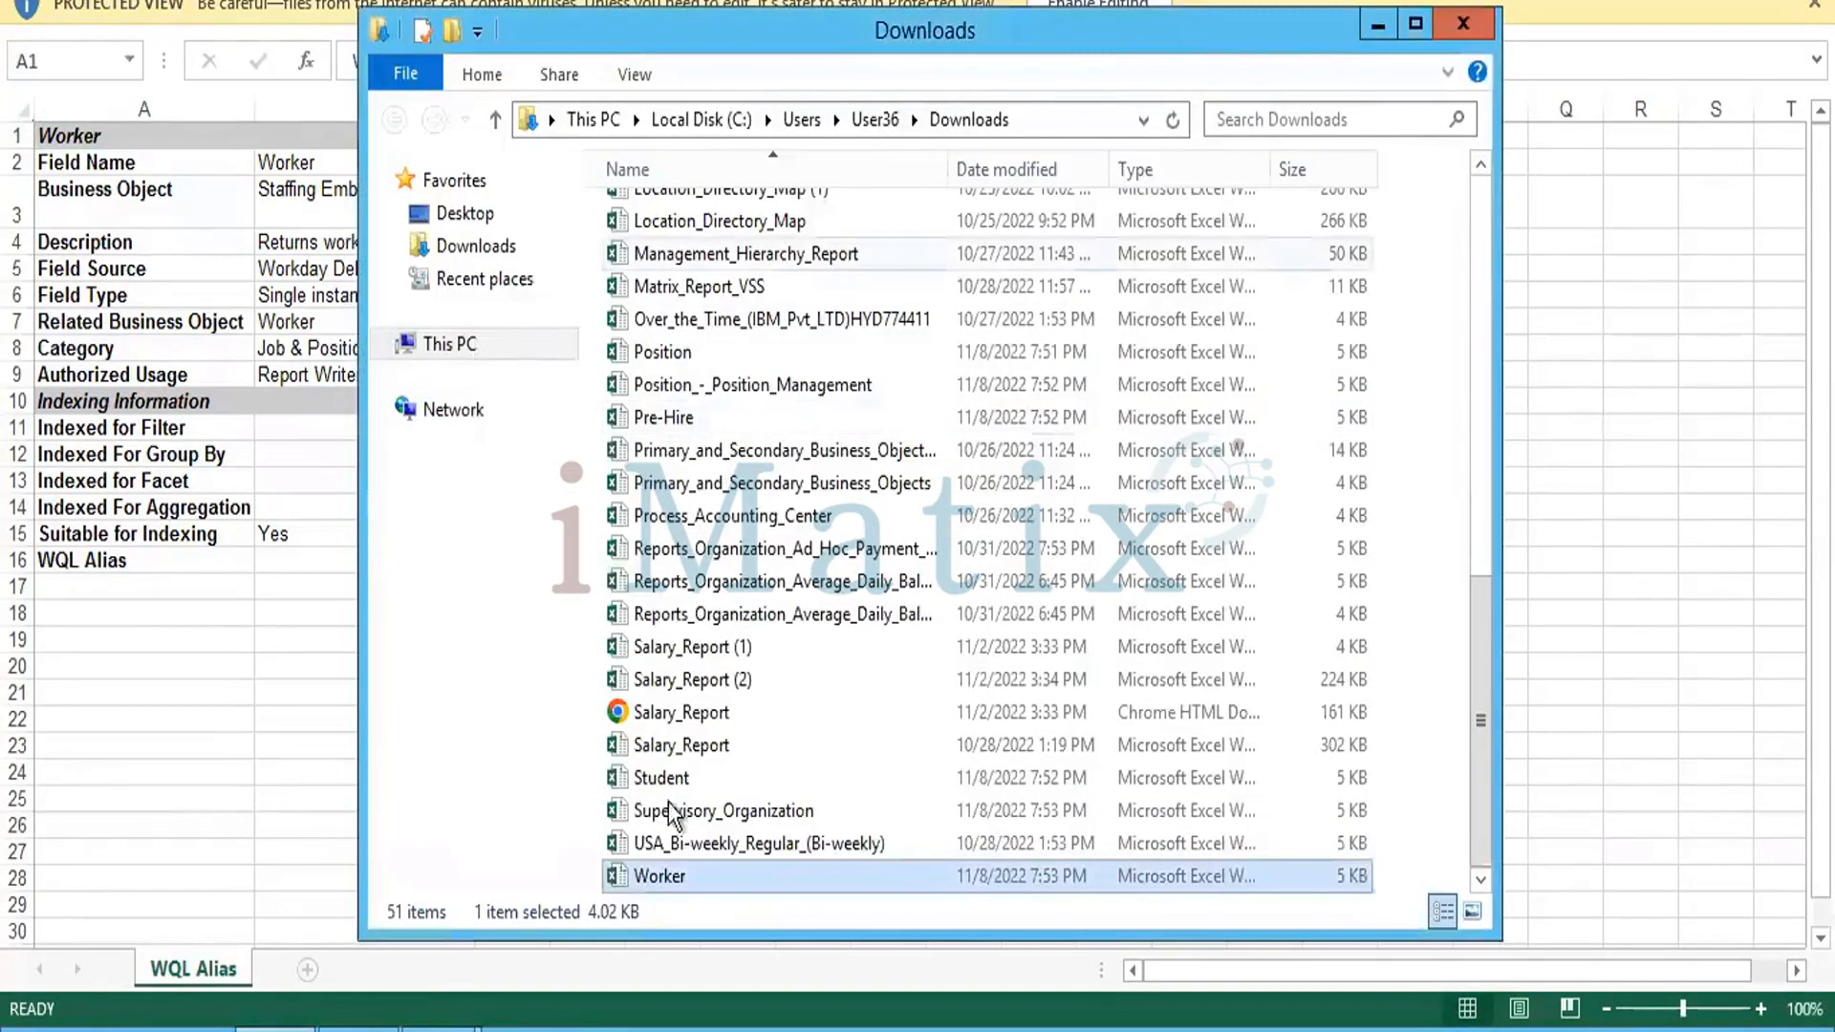
pyautogui.click(359, 1030)
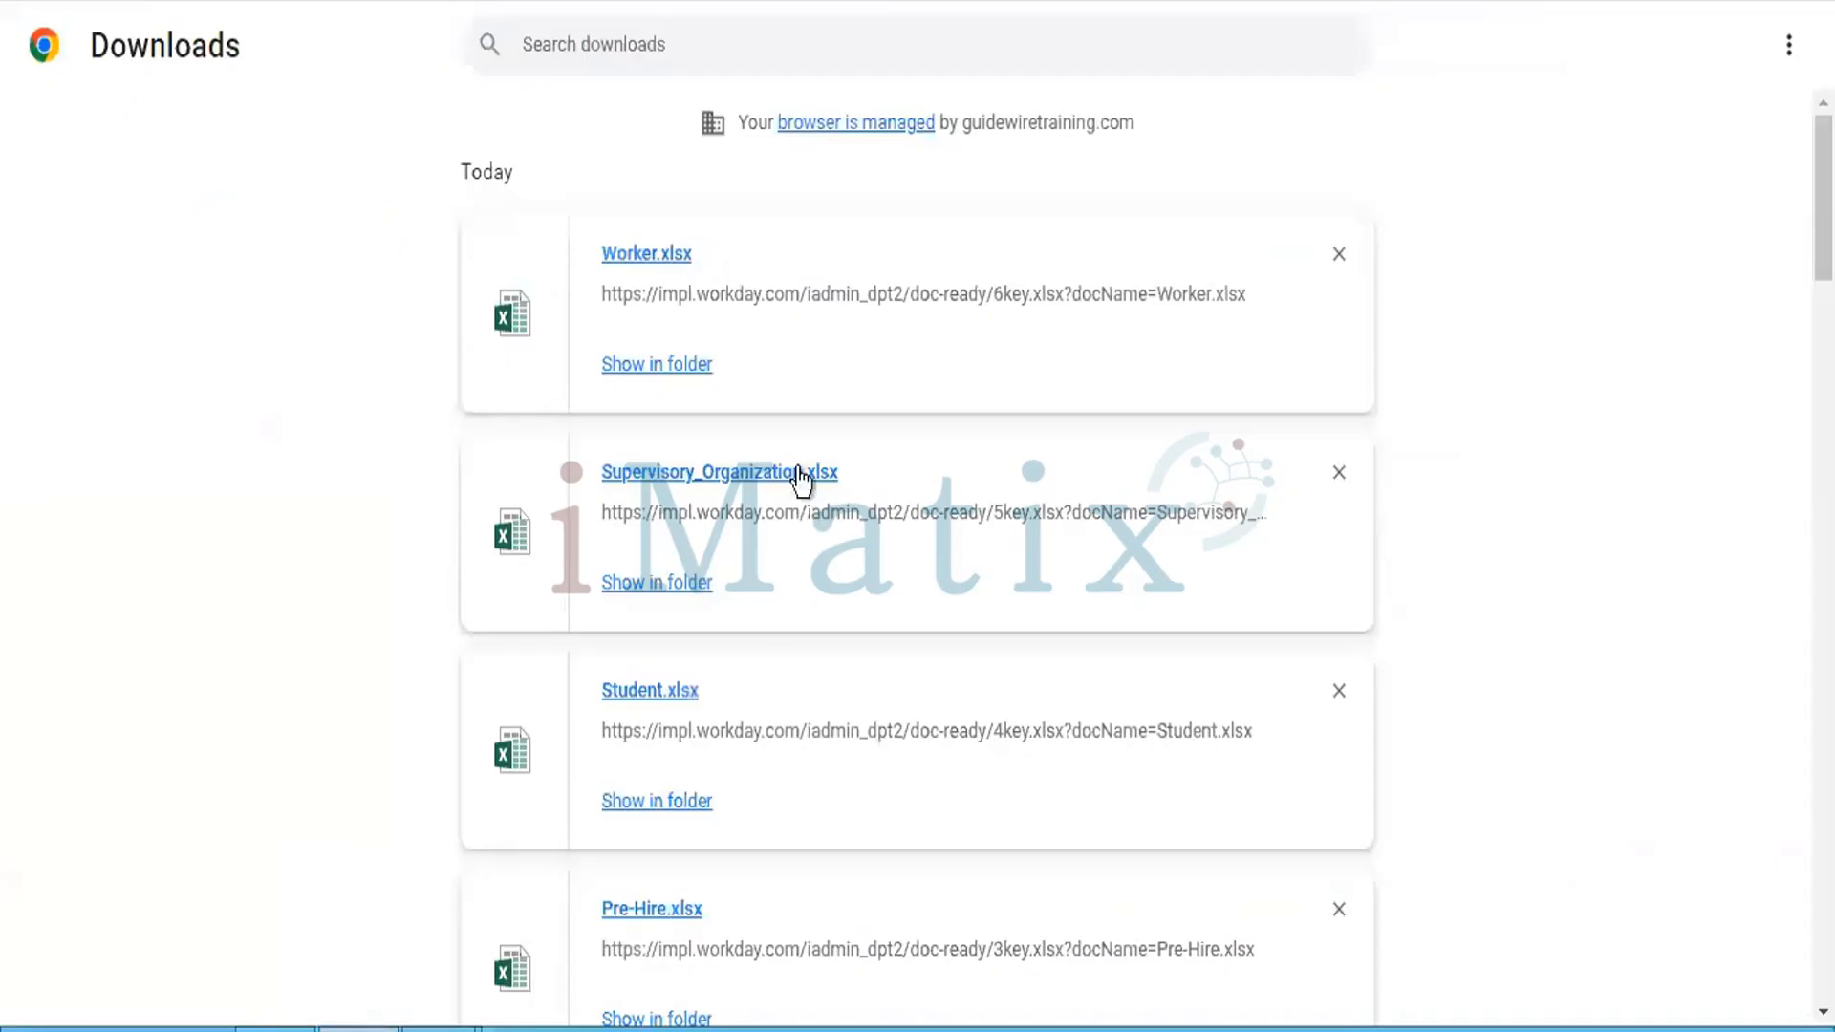
pyautogui.click(643, 583)
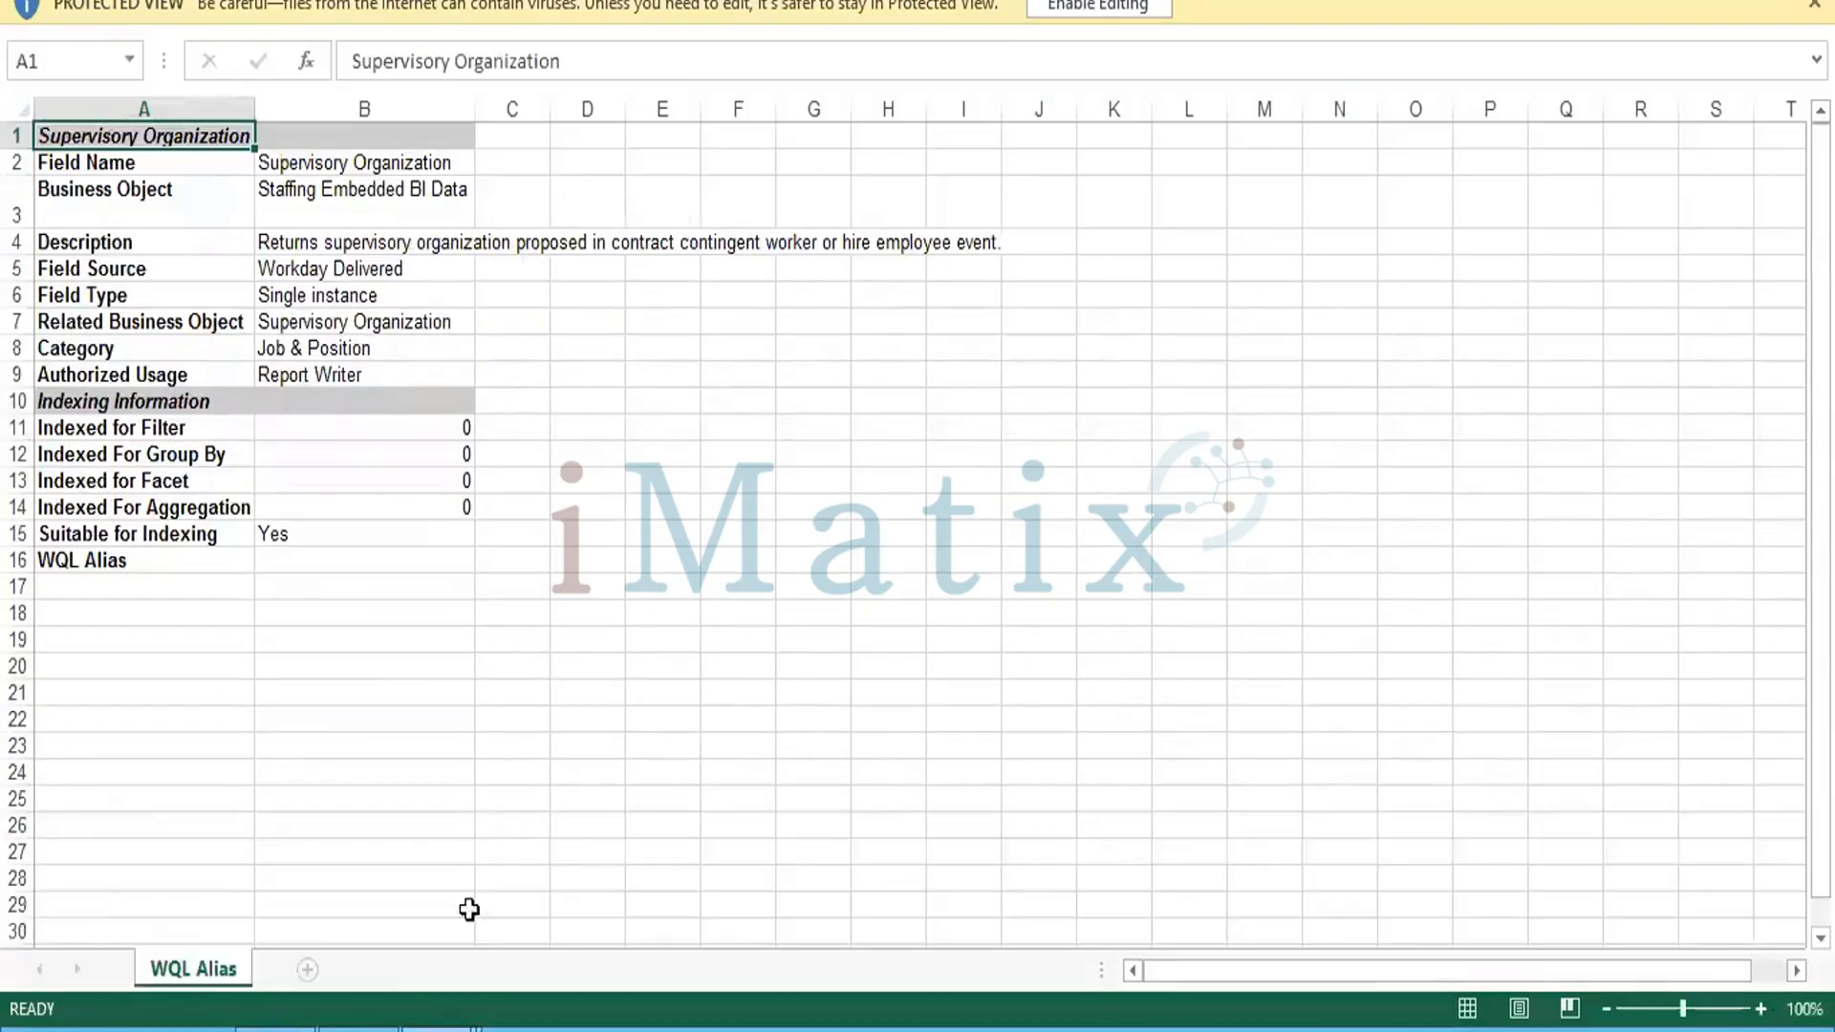
# Locate Student.xlsx in its folder from the browser downloads list and open it in Excel.
pyautogui.moveTo(358, 1029)
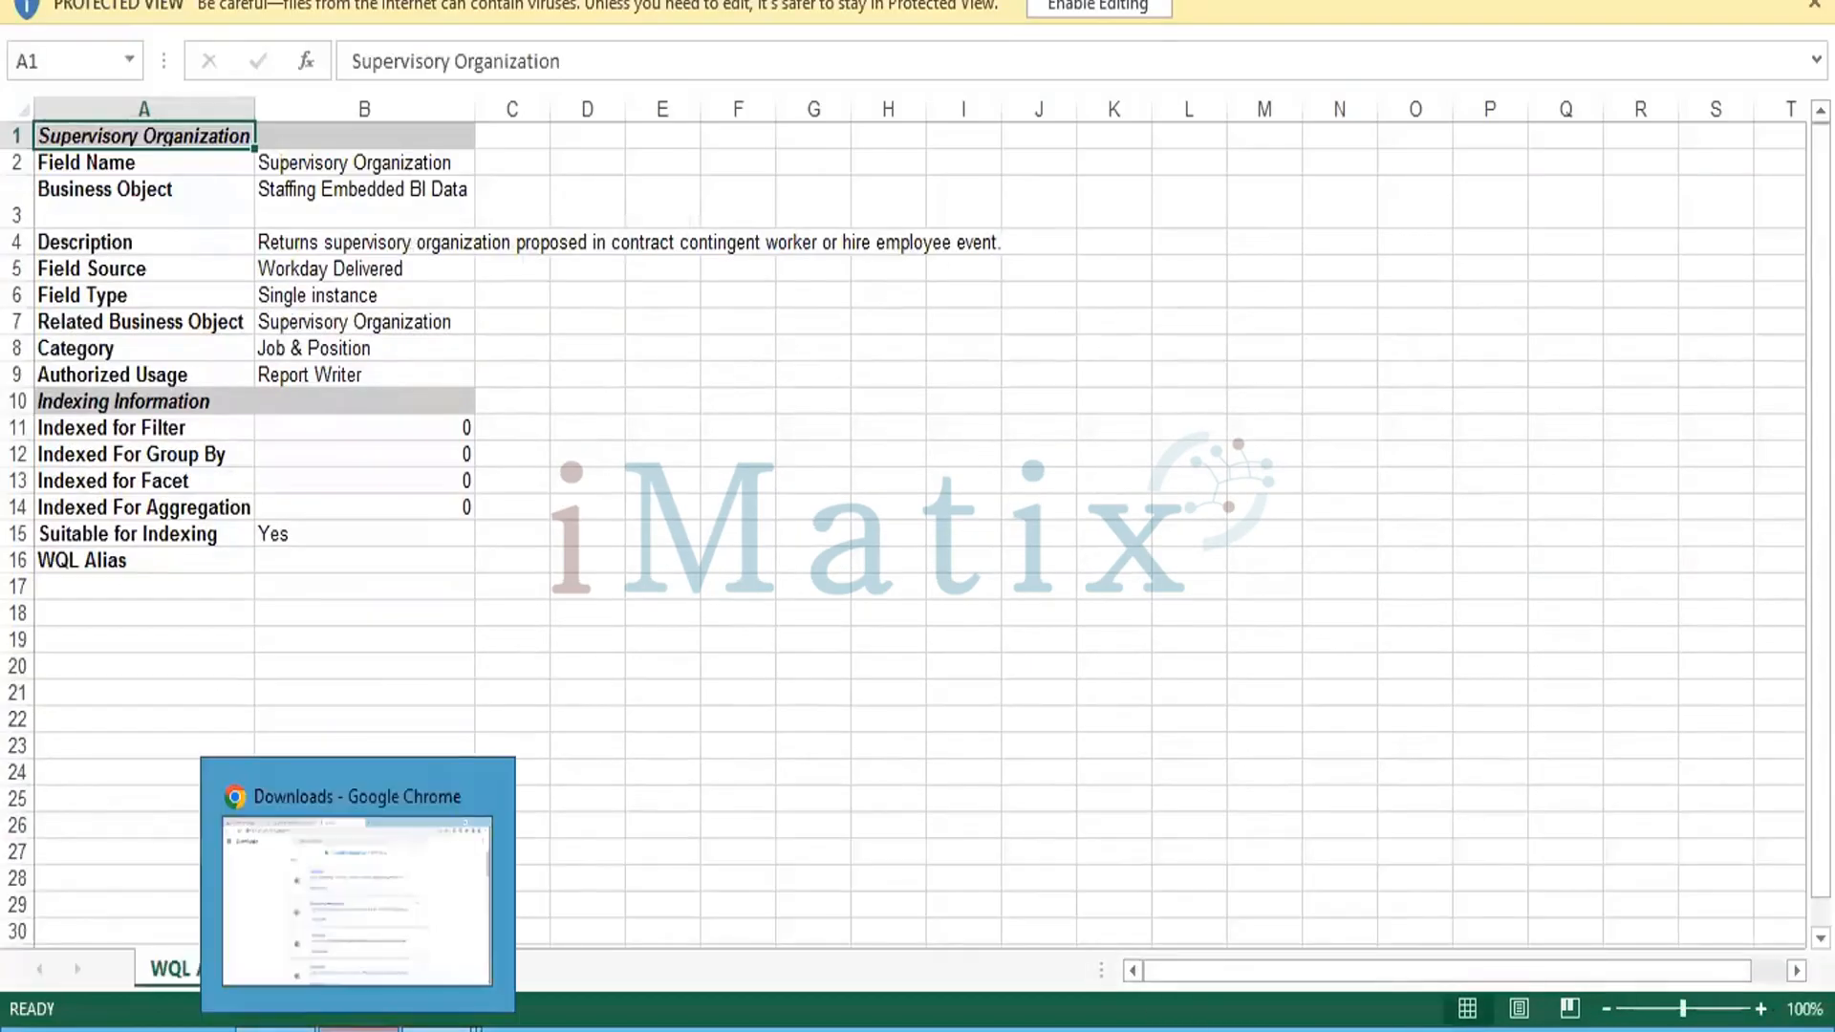
pyautogui.click(348, 916)
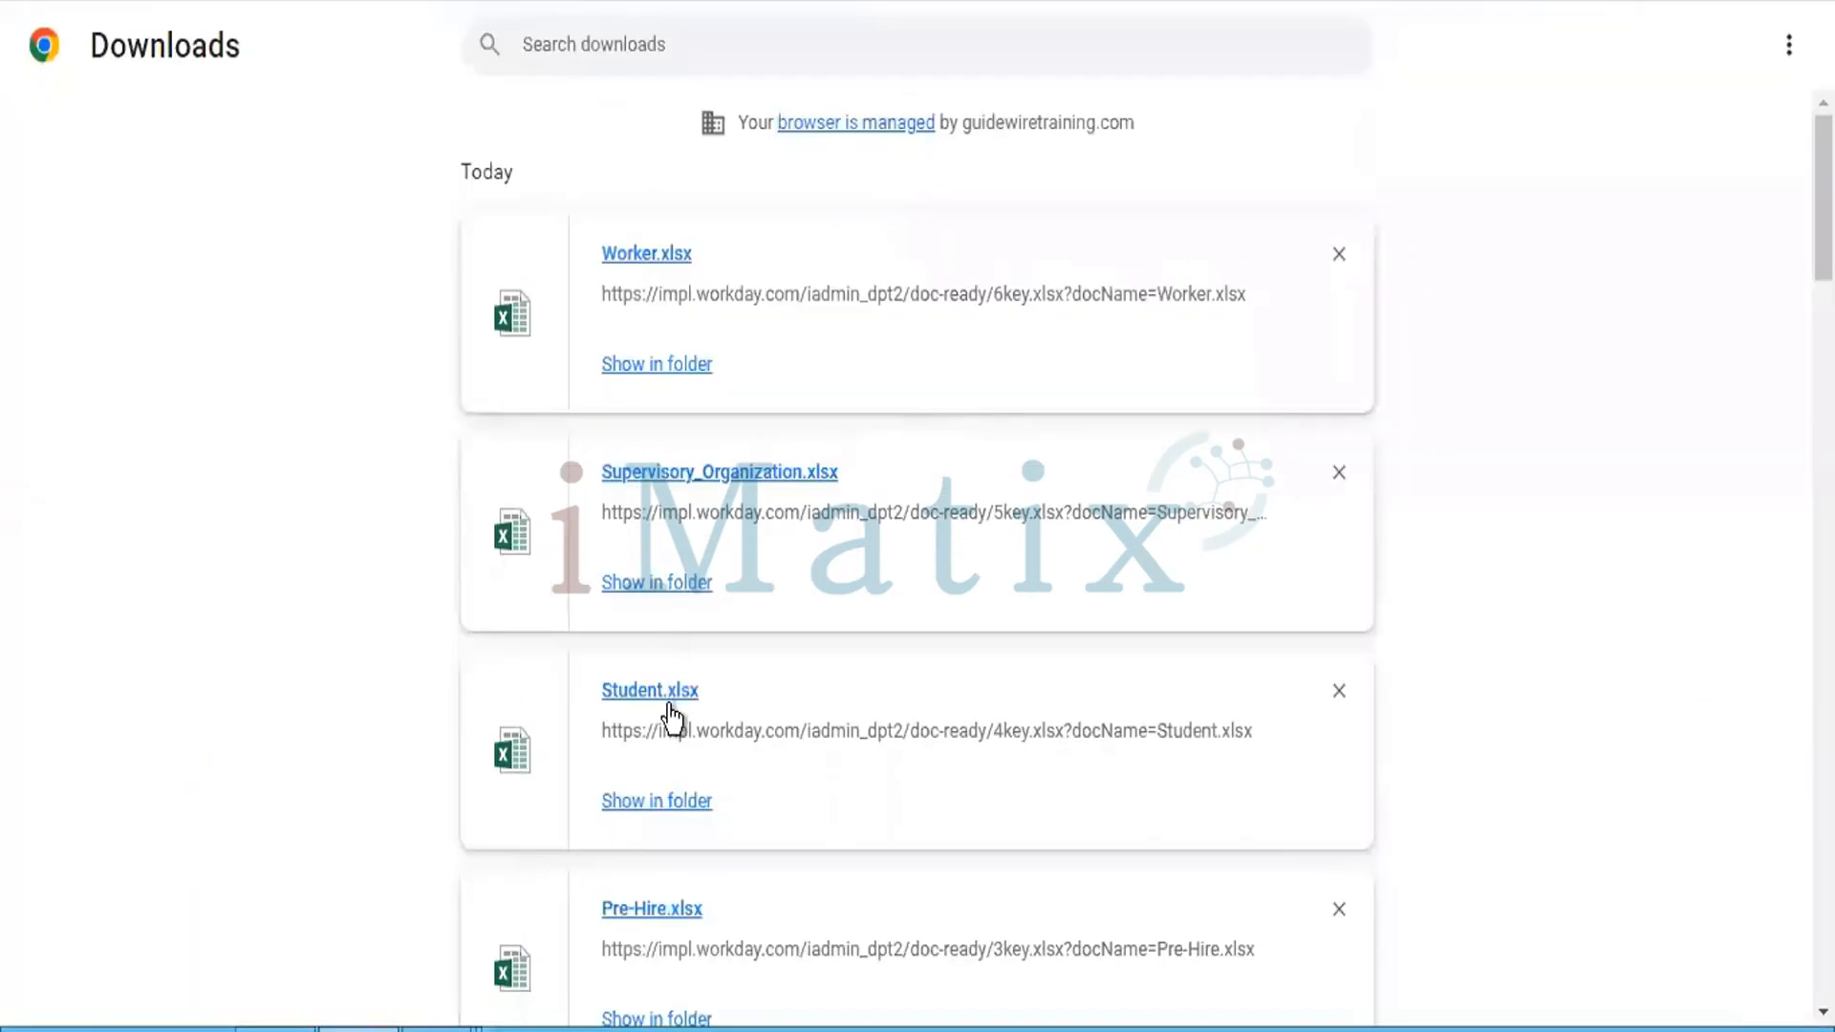
pyautogui.scroll(-3, 670, 712)
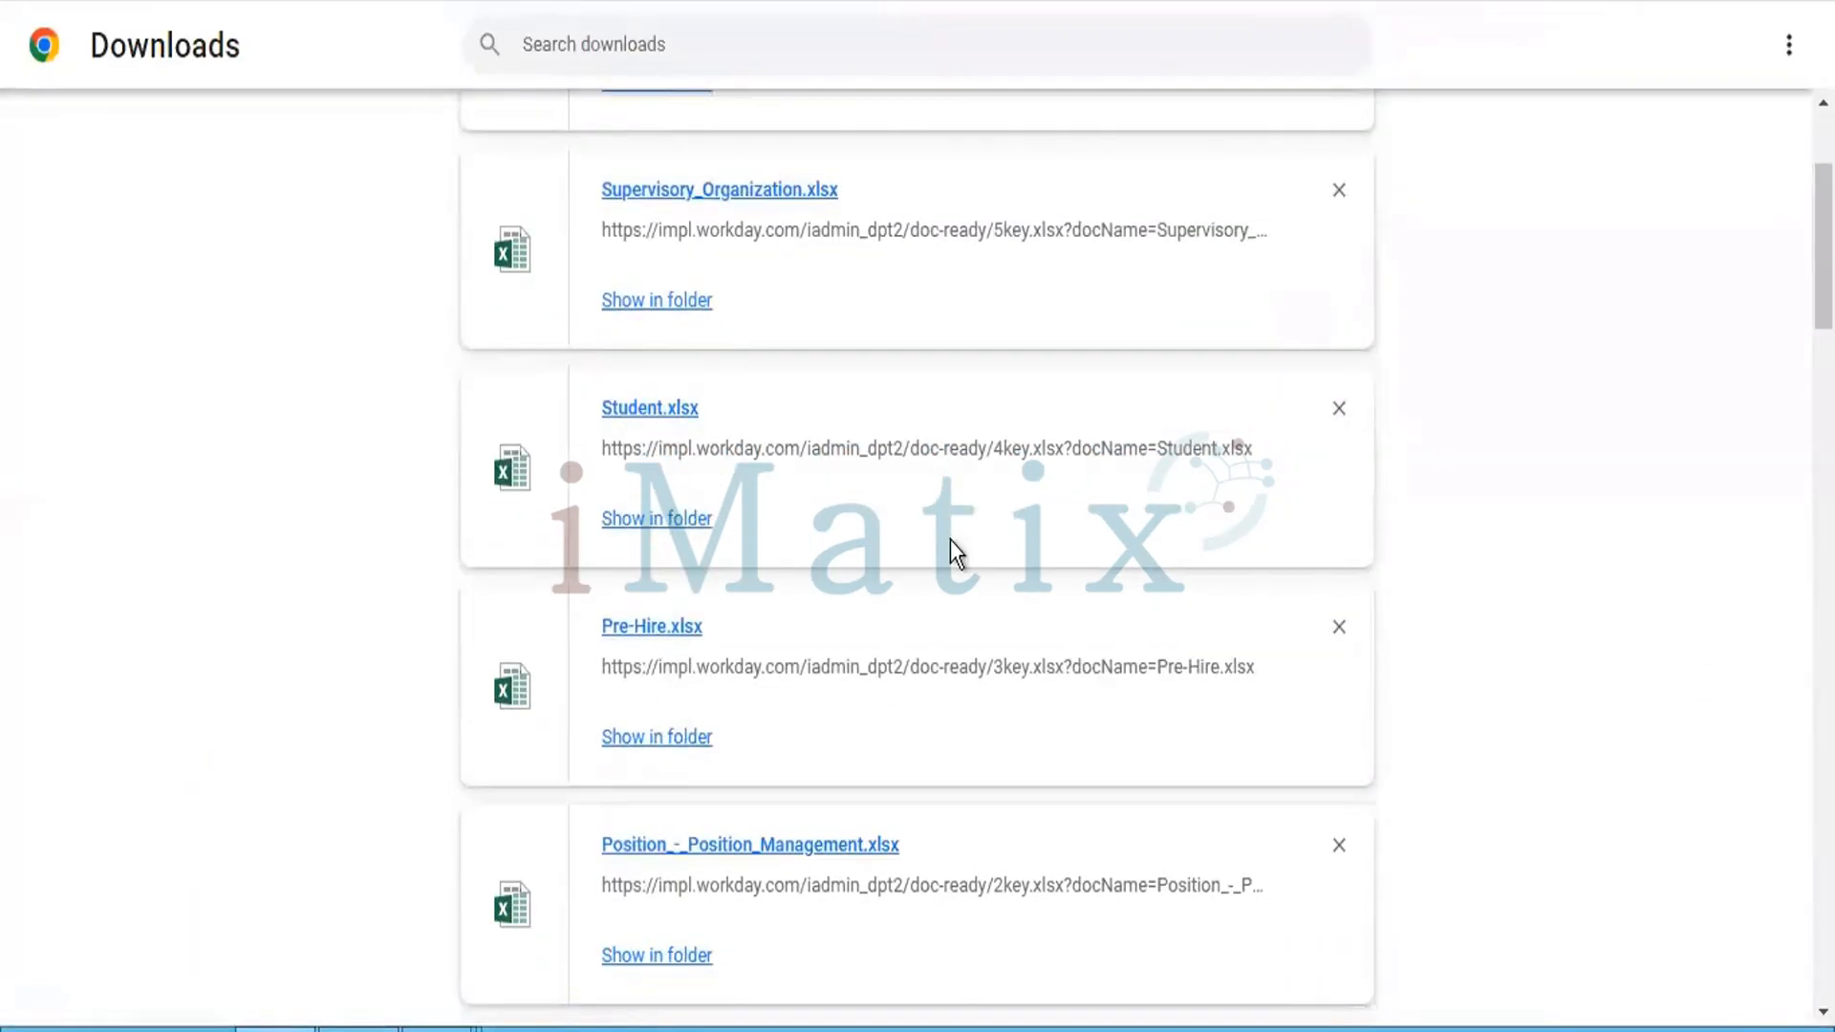
pyautogui.click(690, 524)
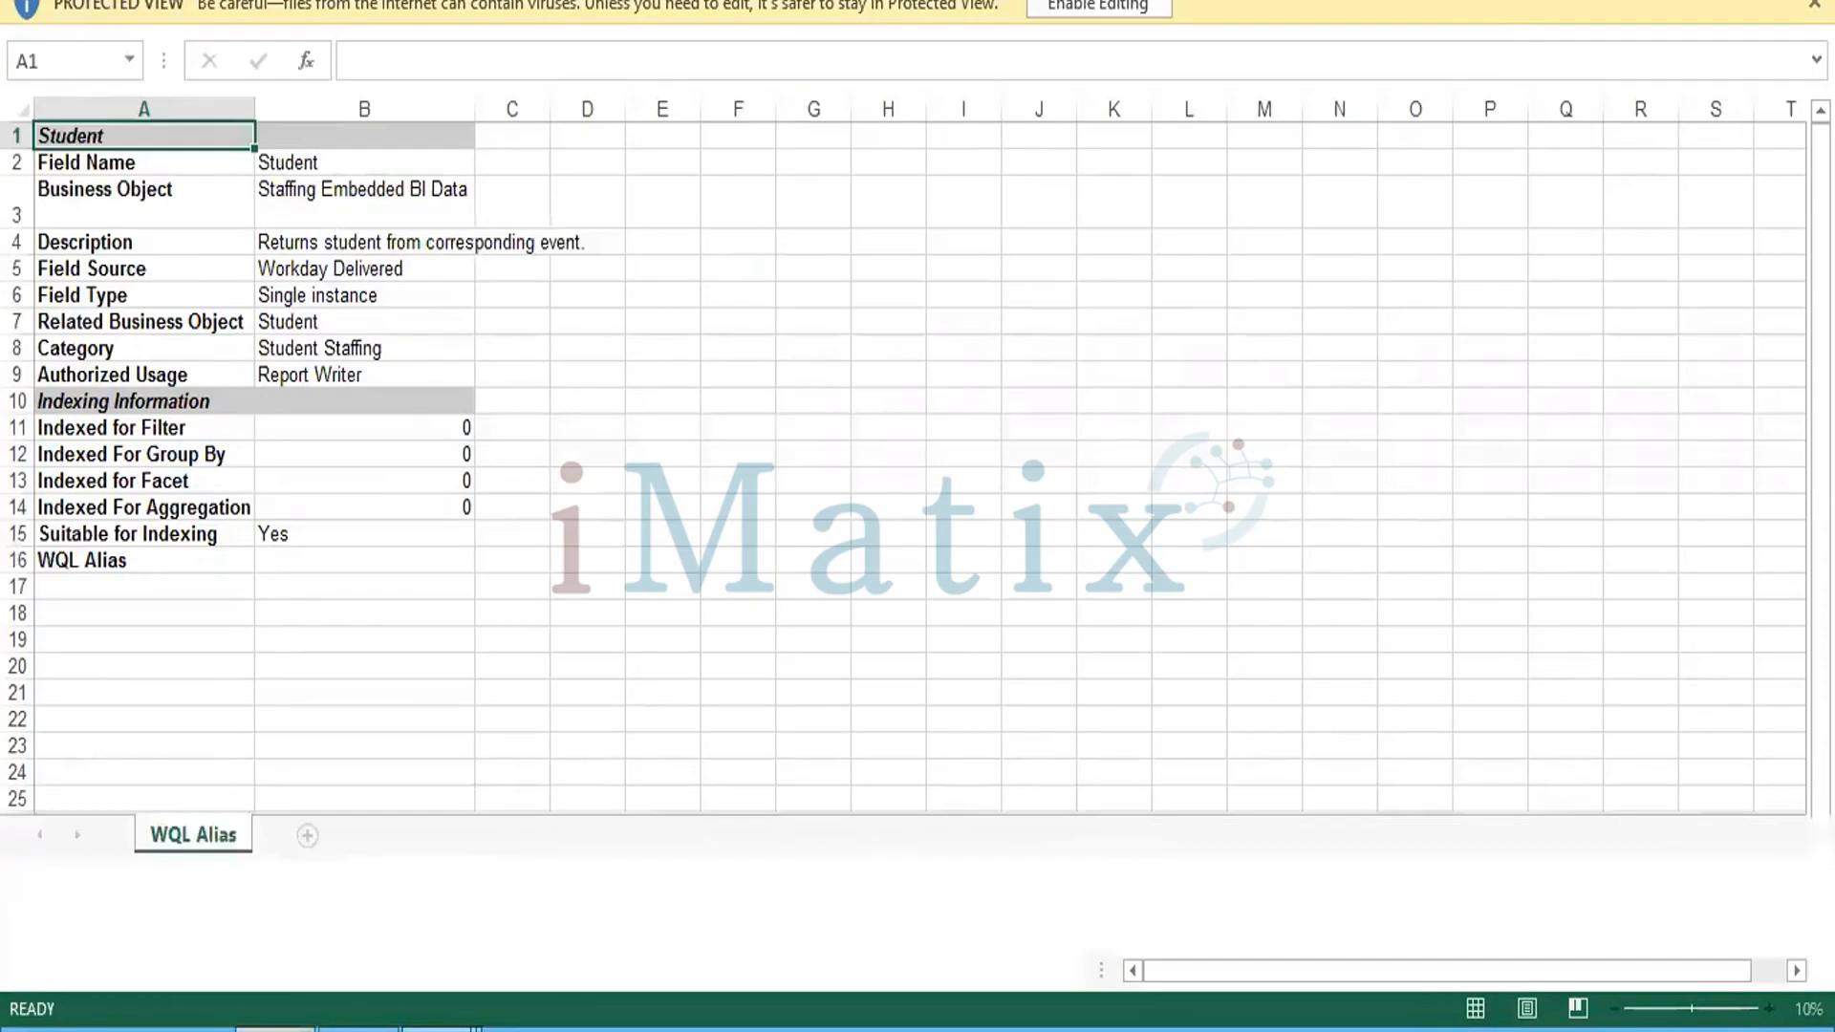
# Open the downloaded Pre-Hire.xlsx, Position_-_Position_Management.xlsx and Position.xlsx workbooks in Excel from the browser downloads.
pyautogui.click(275, 1030)
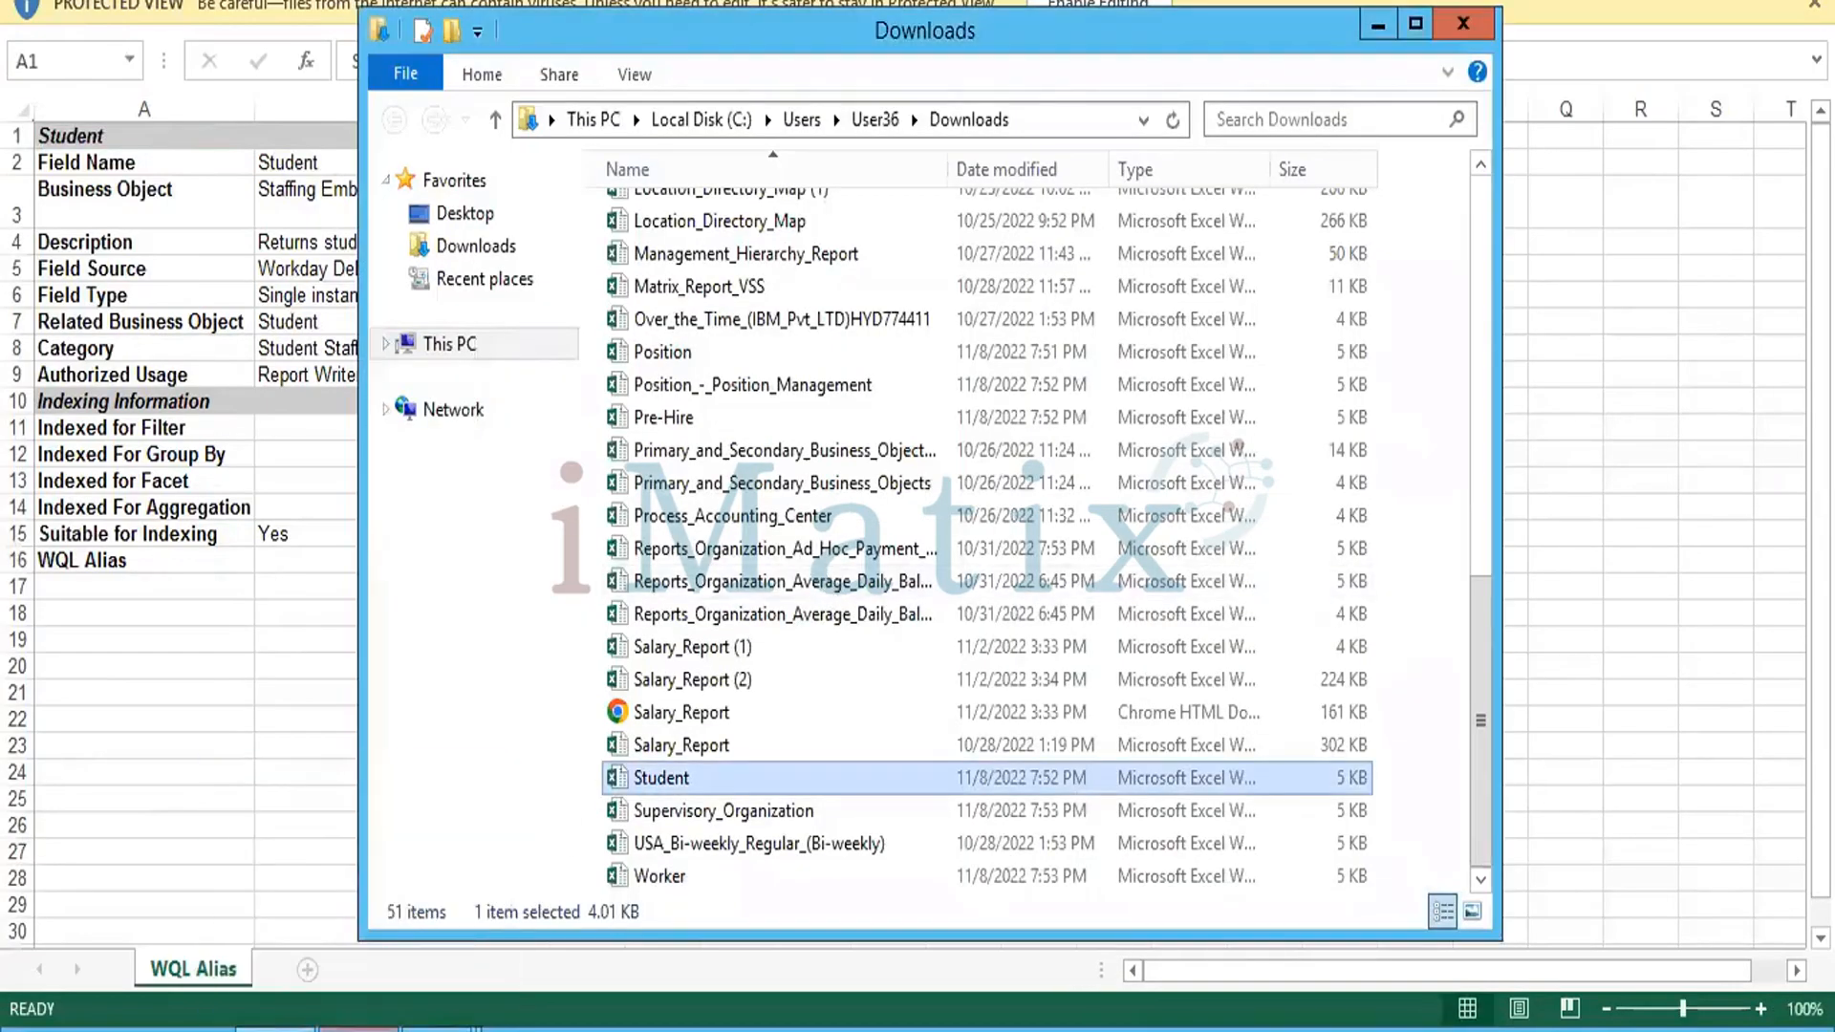
pyautogui.click(322, 973)
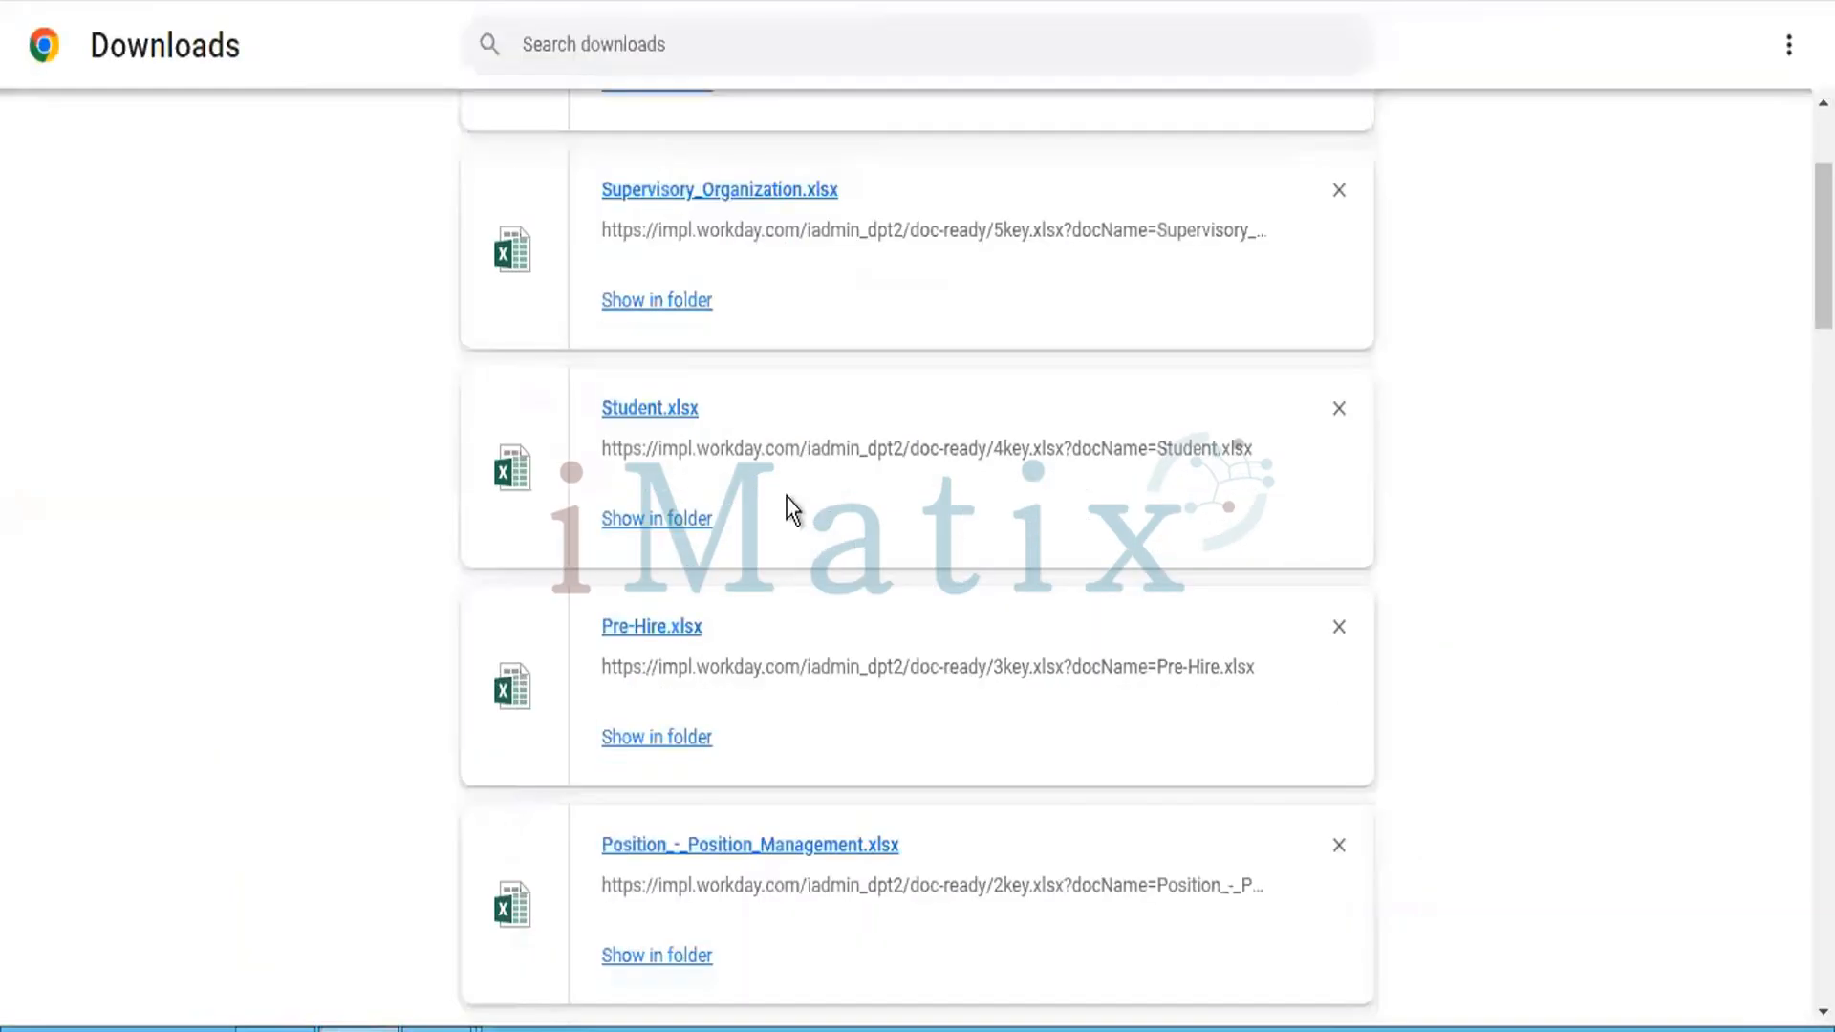
pyautogui.scroll(-3, 705, 714)
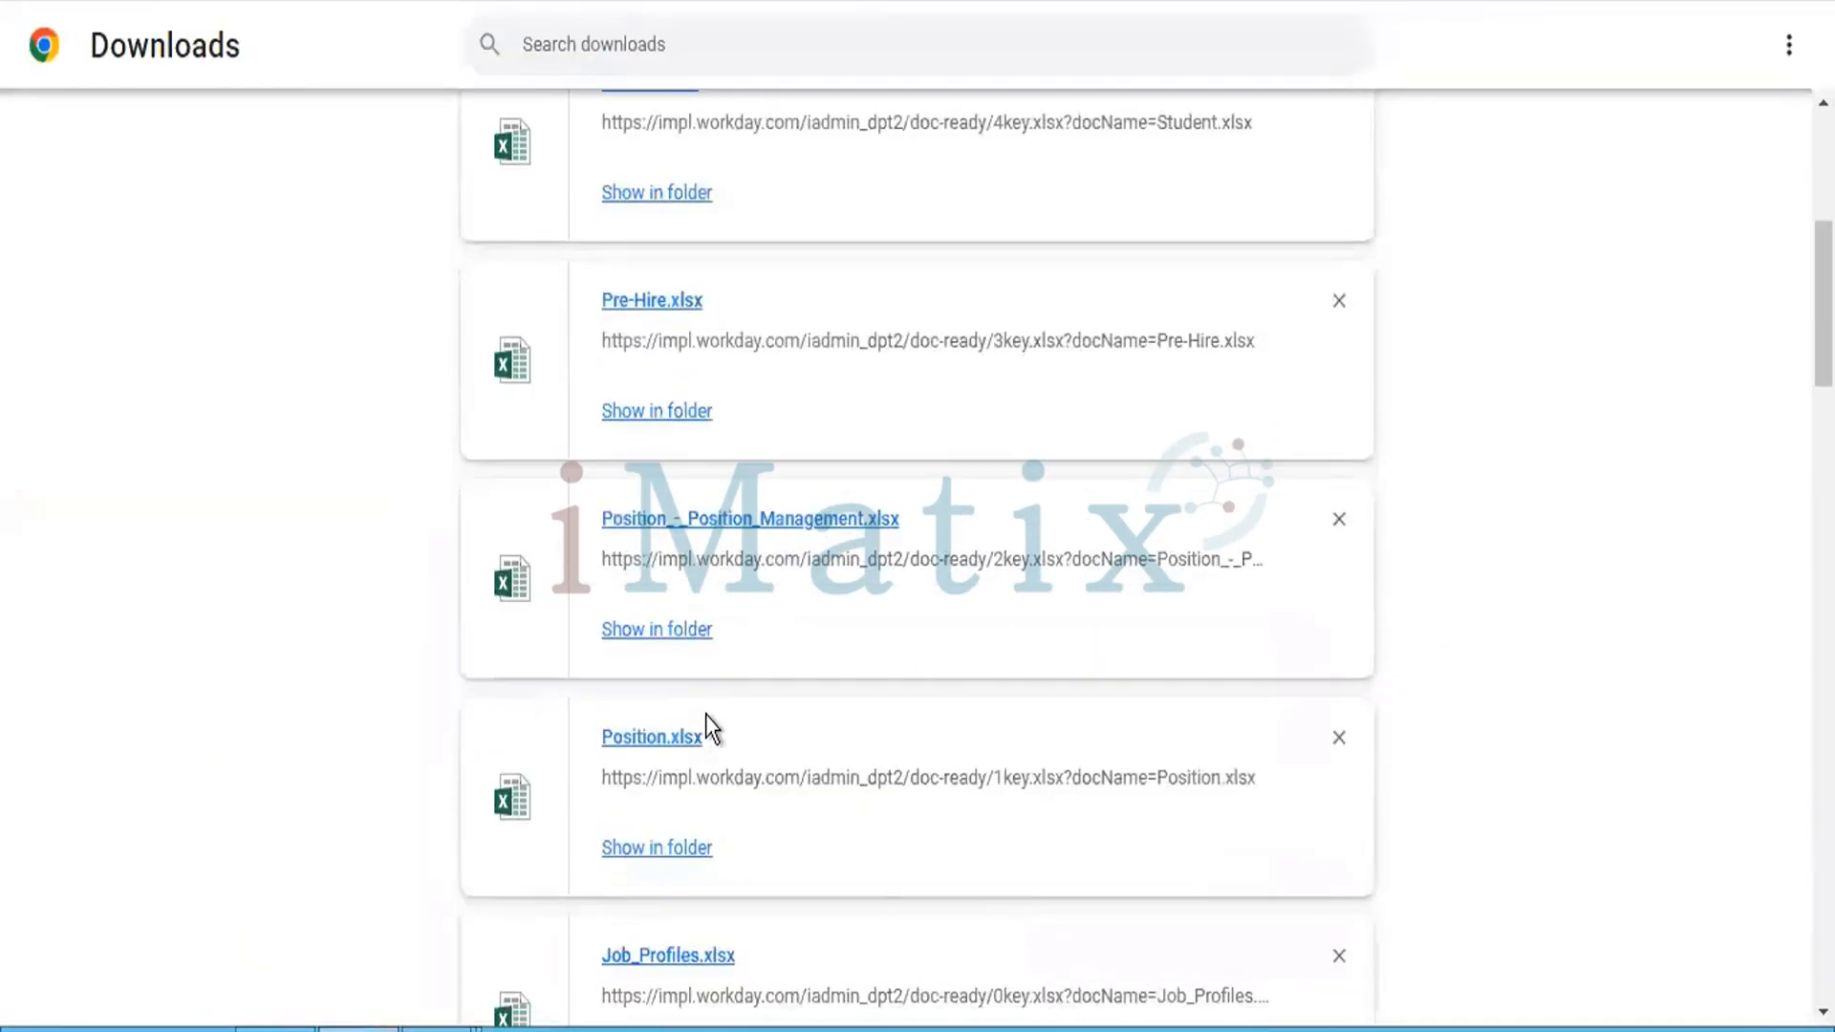
pyautogui.scroll(-2, 706, 499)
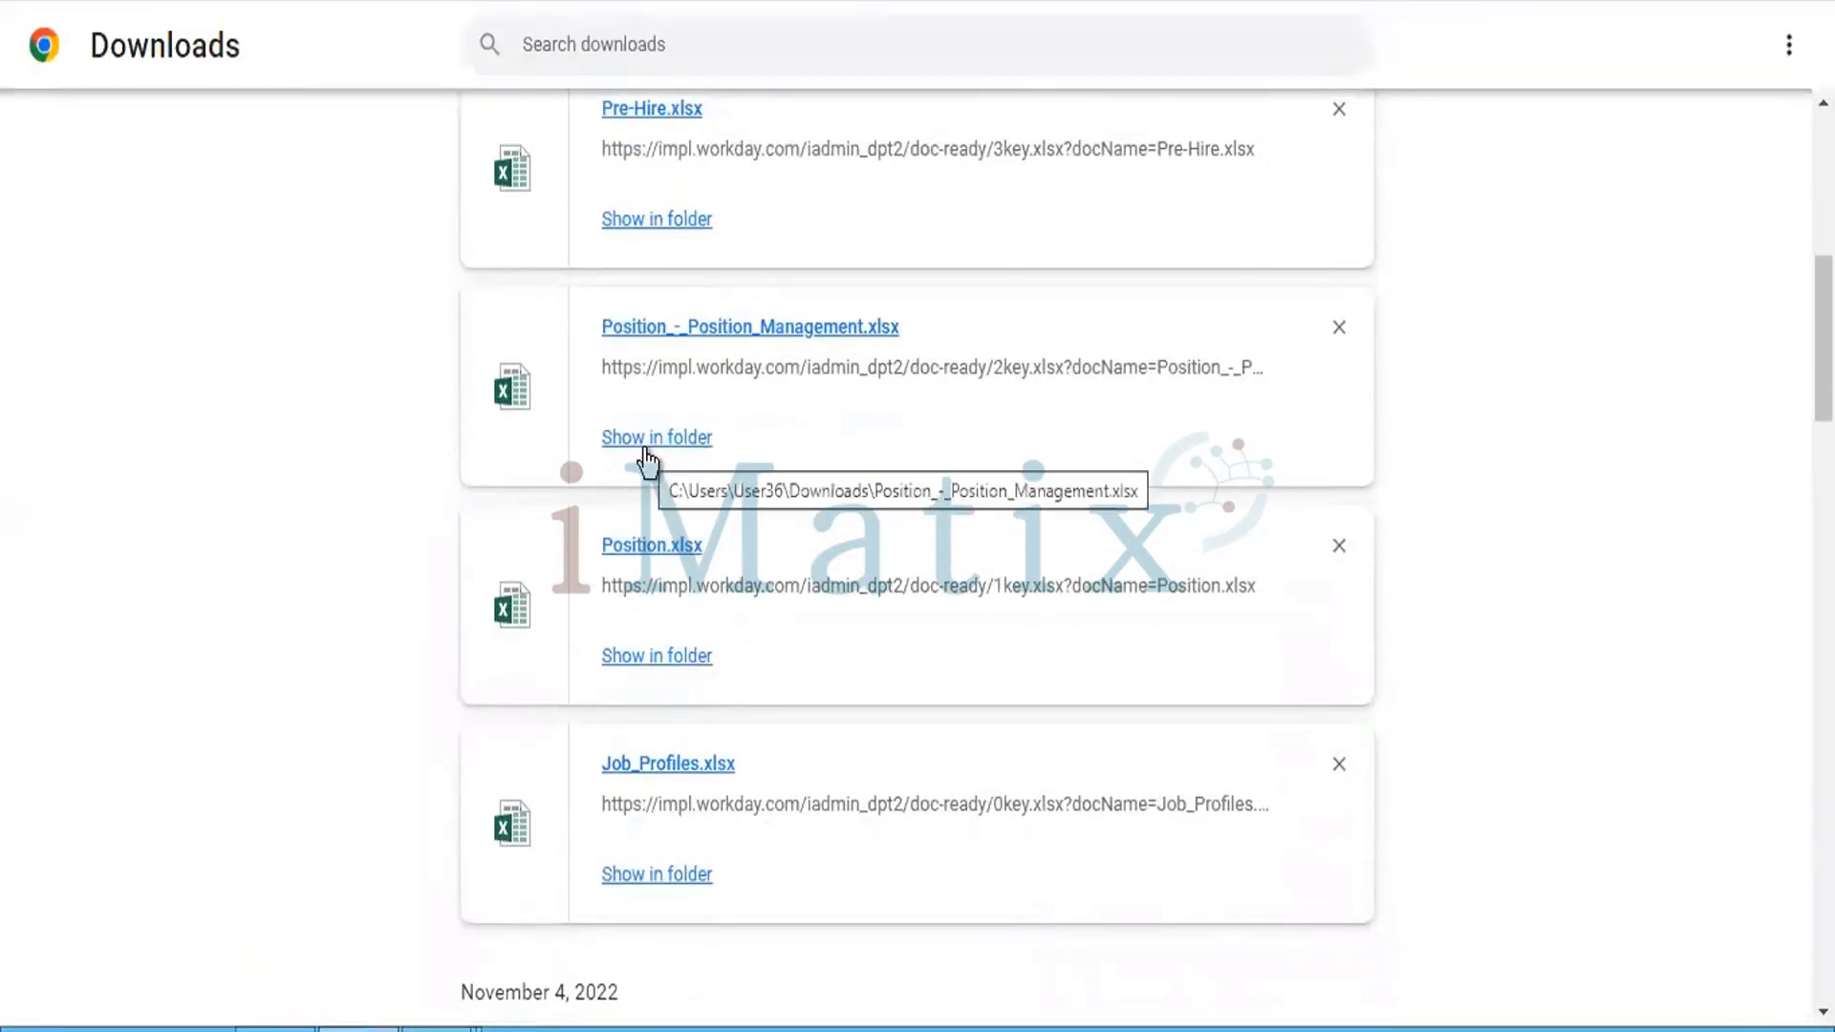
pyautogui.scroll(3, 650, 464)
pyautogui.scroll(-1, 648, 464)
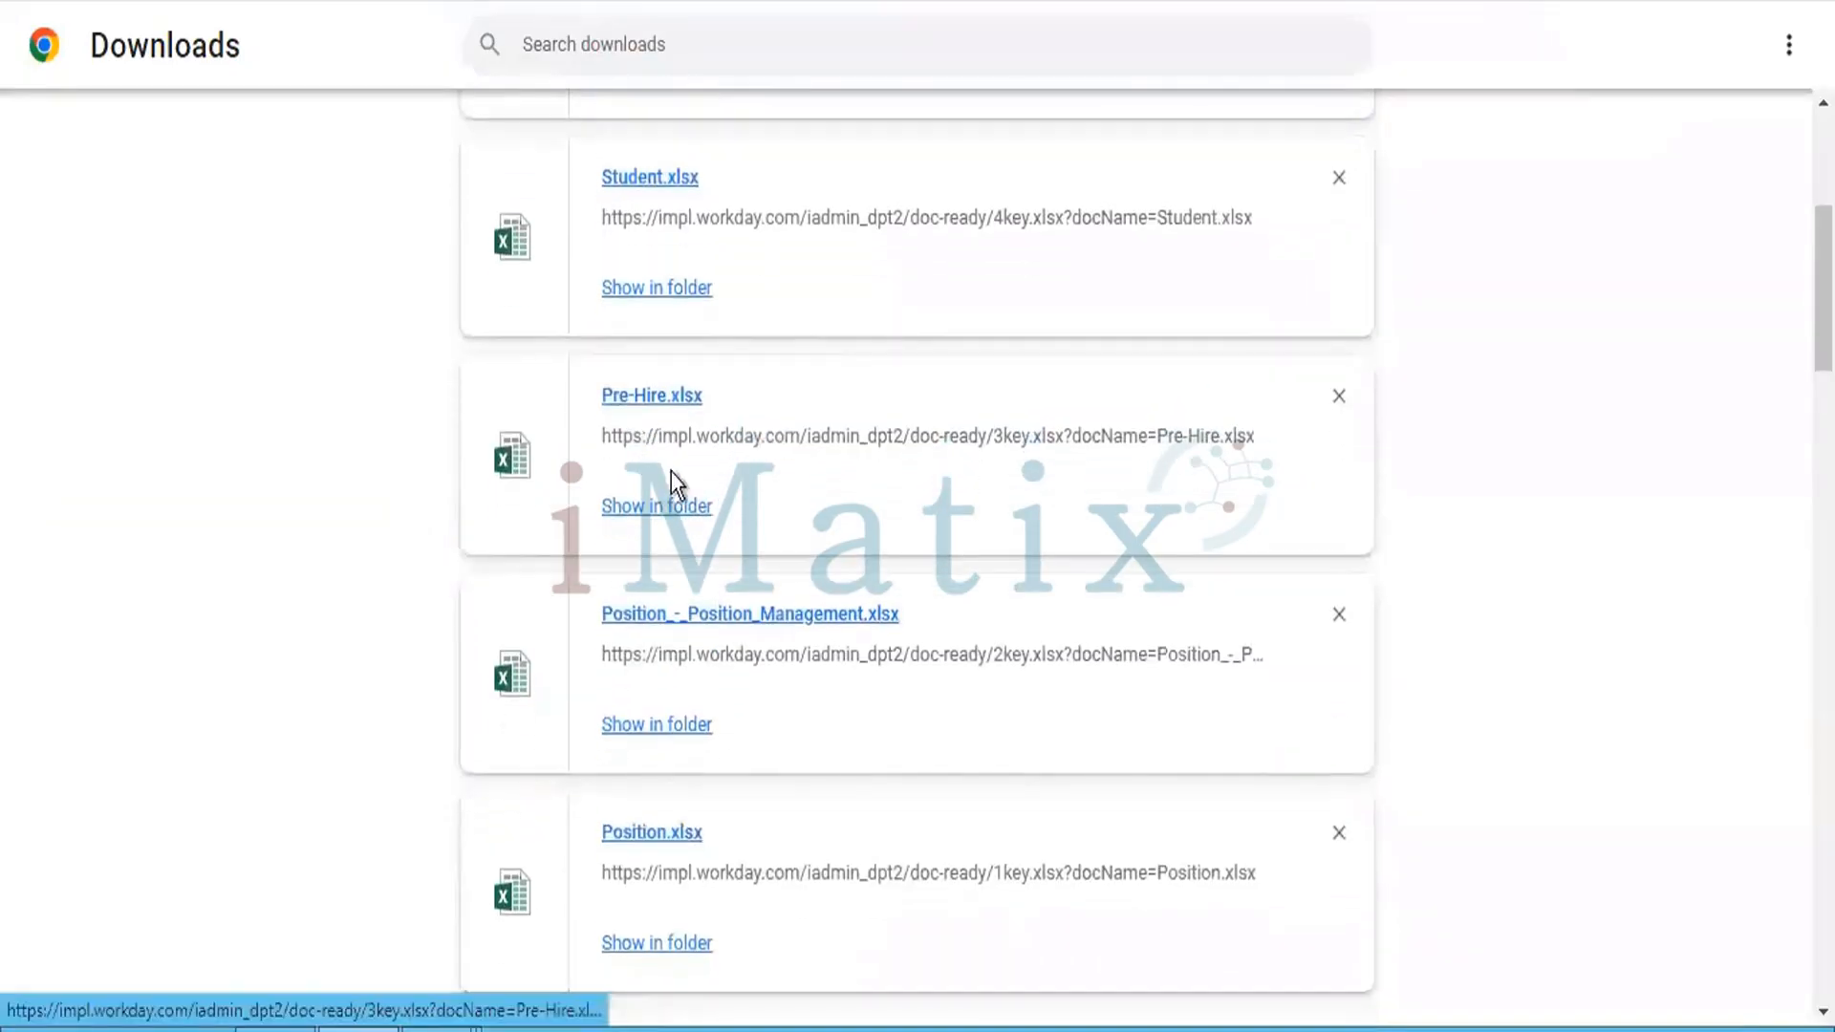
pyautogui.click(656, 513)
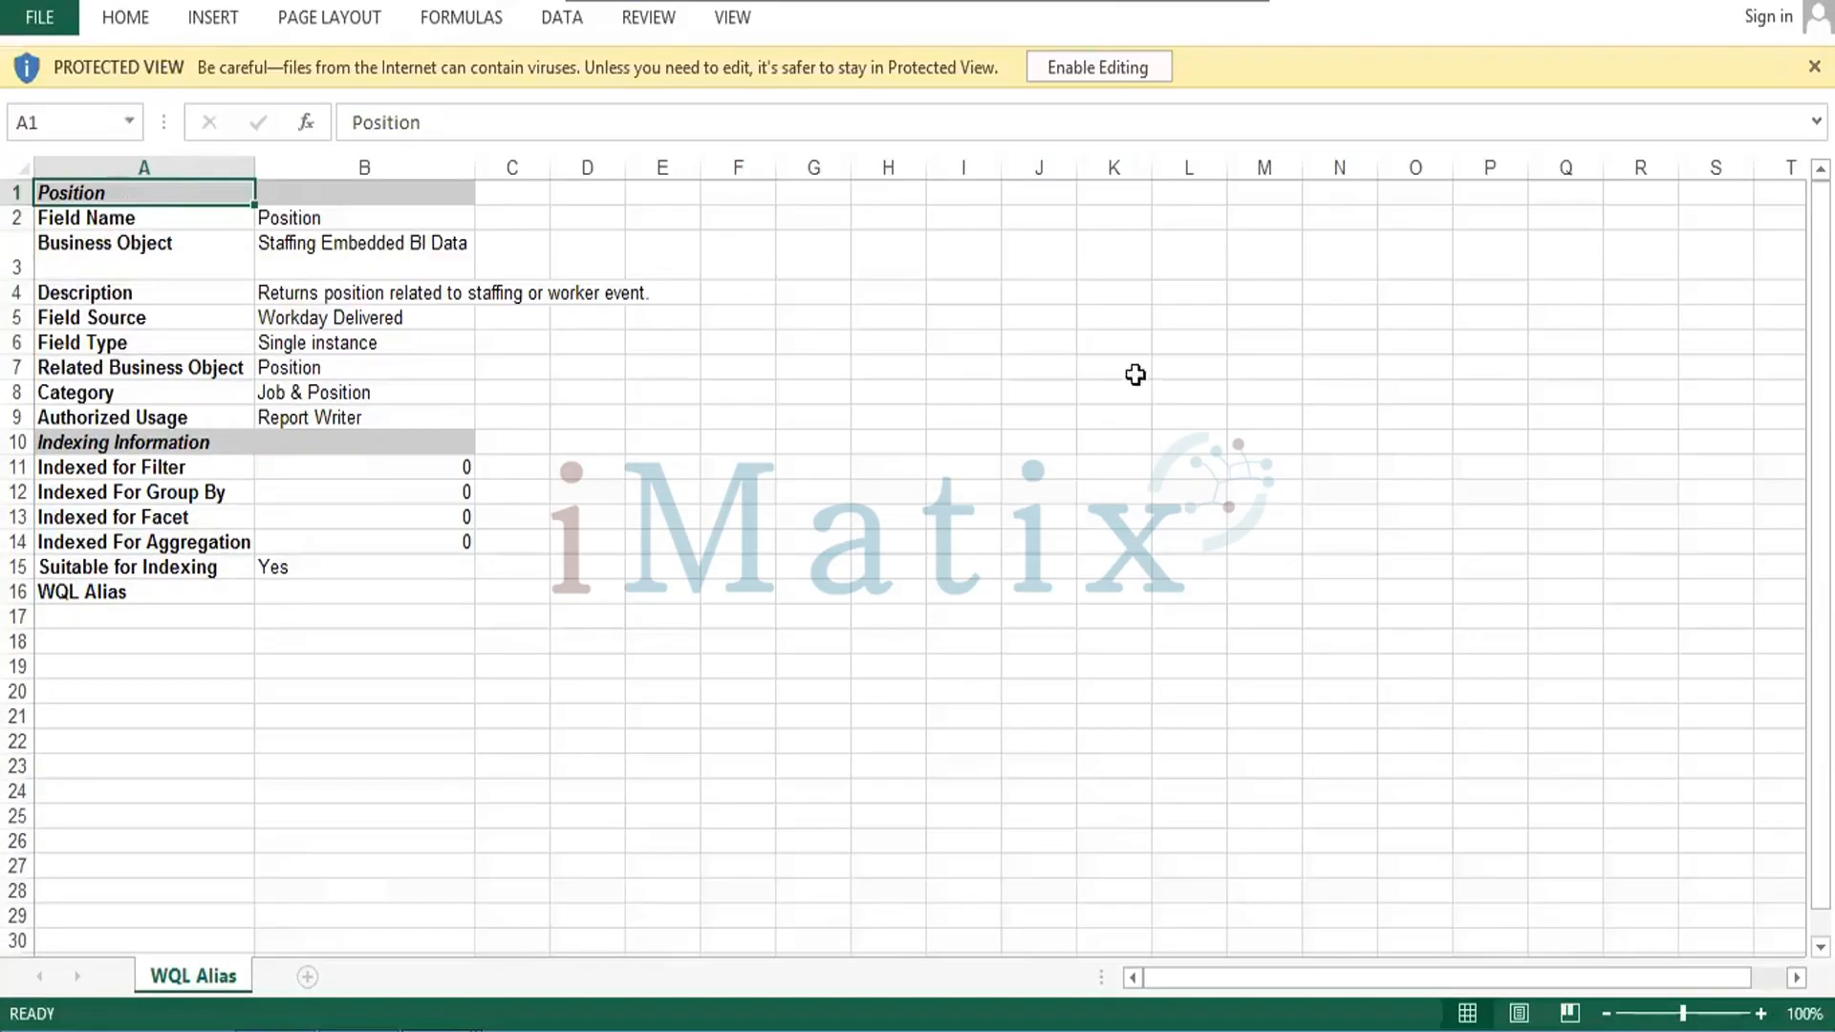
# Rename the Job_Profiles workbook's WQL Alias sheet as CF Pvt Ltd and add a new blank sheet after it.
pyautogui.click(440, 1031)
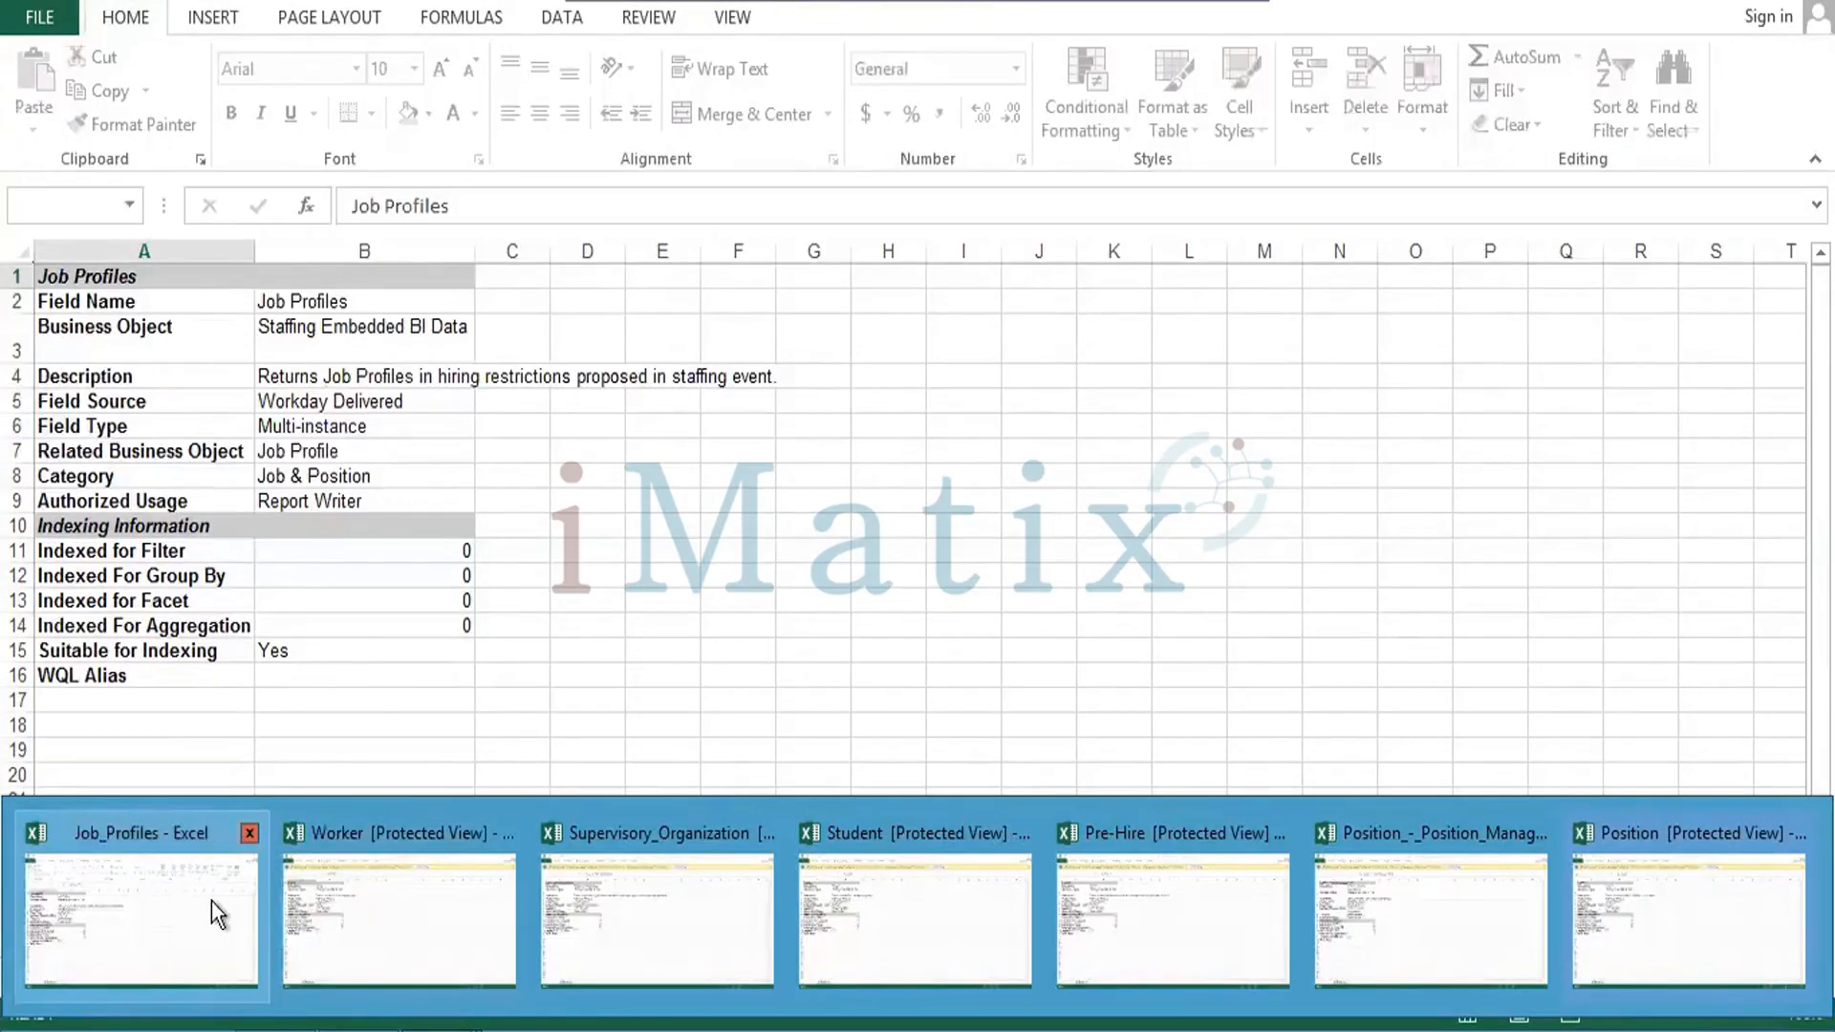
pyautogui.click(195, 909)
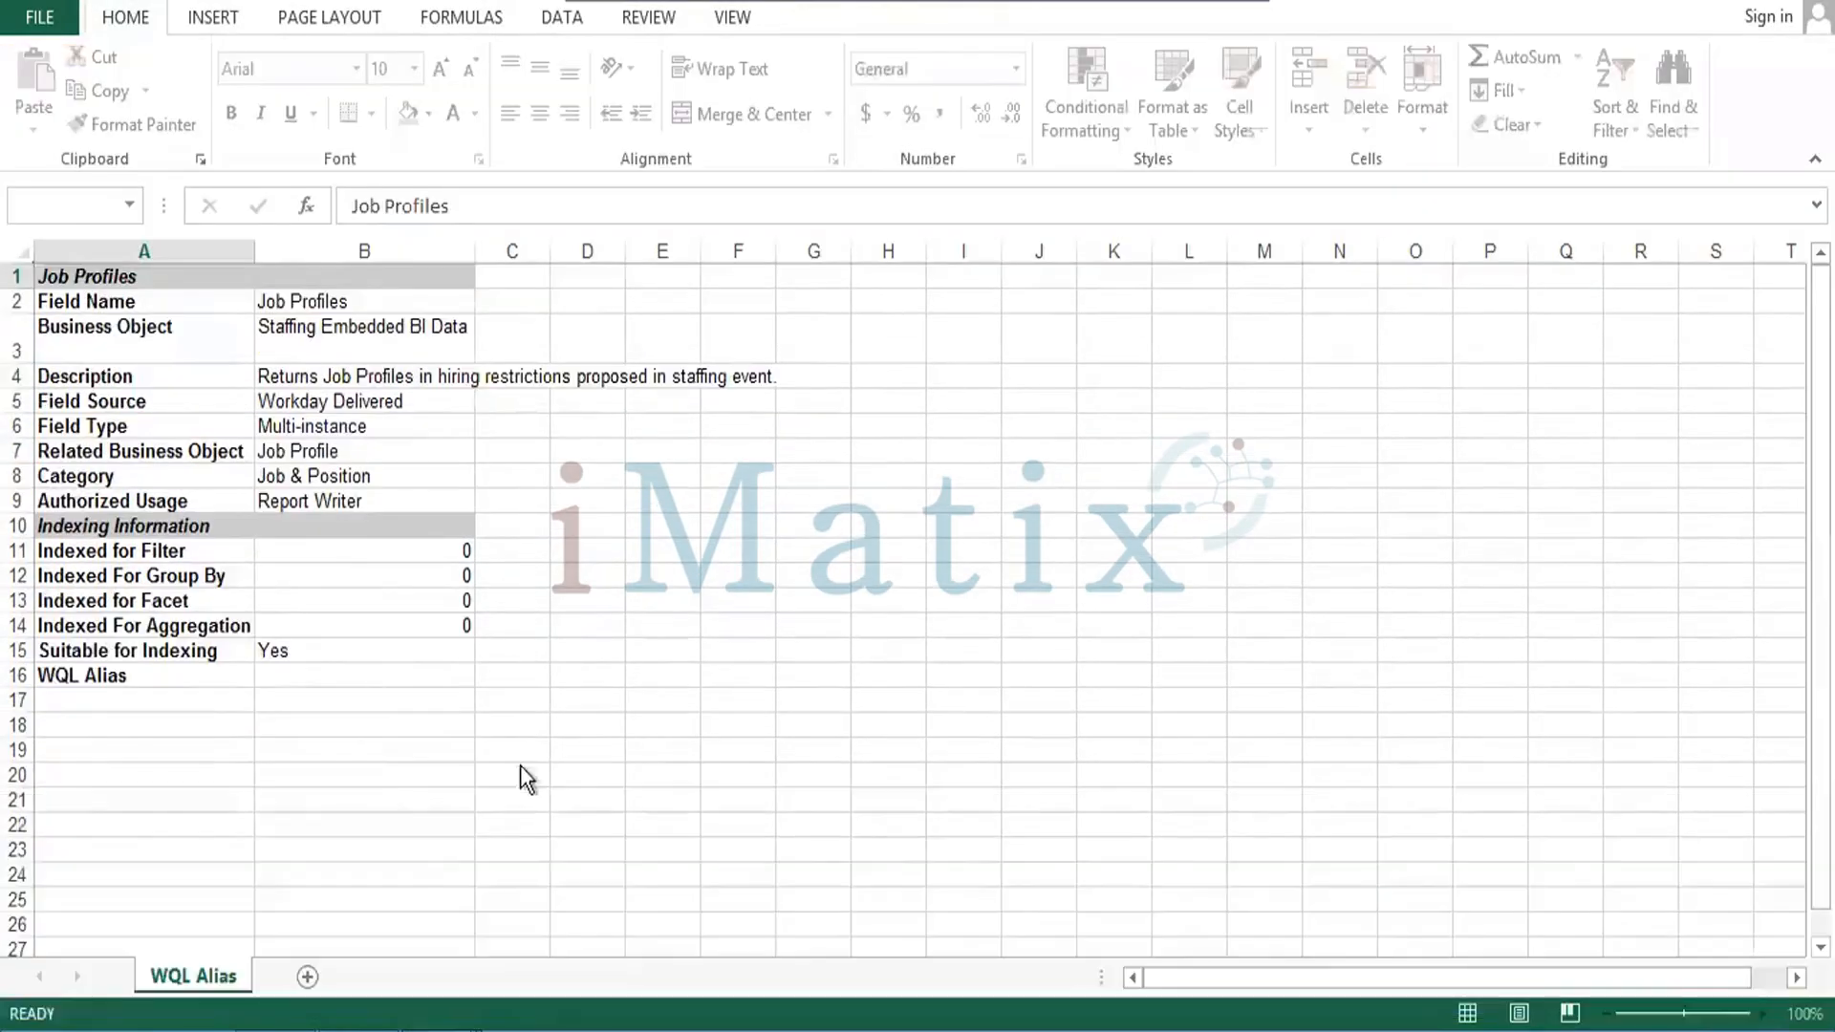
pyautogui.rightClick(187, 985)
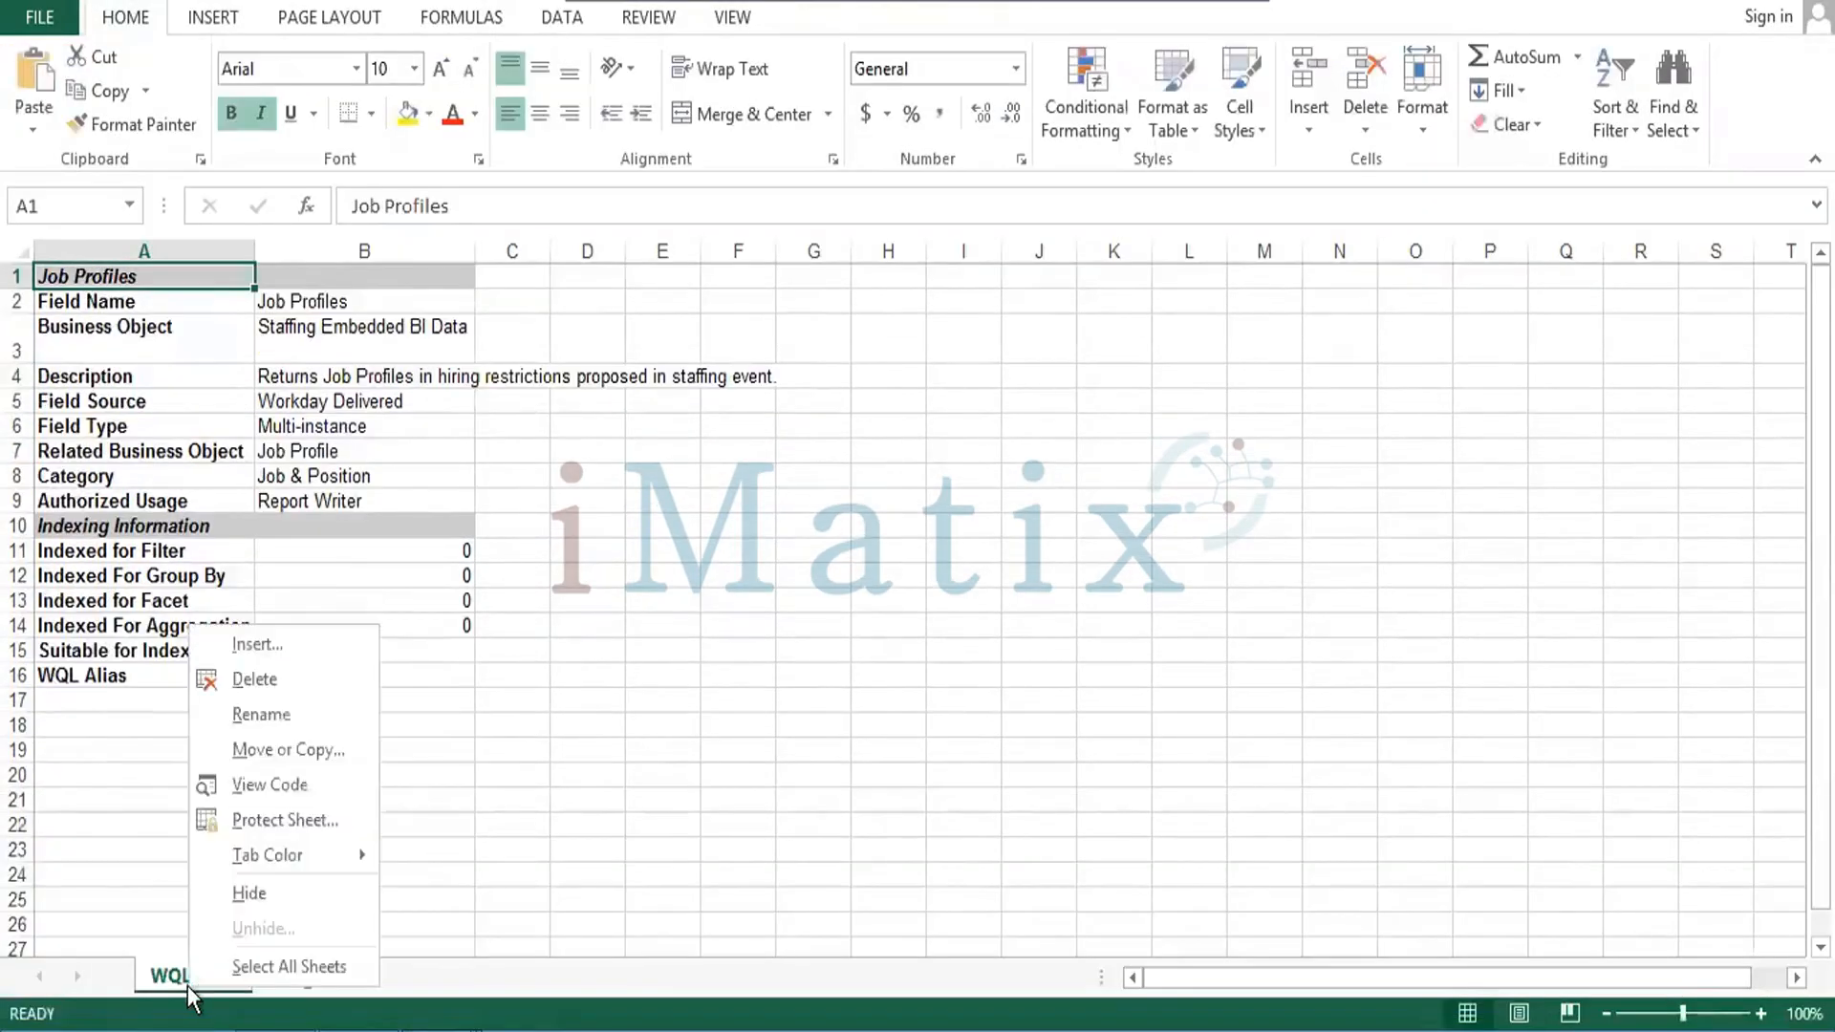
pyautogui.click(260, 724)
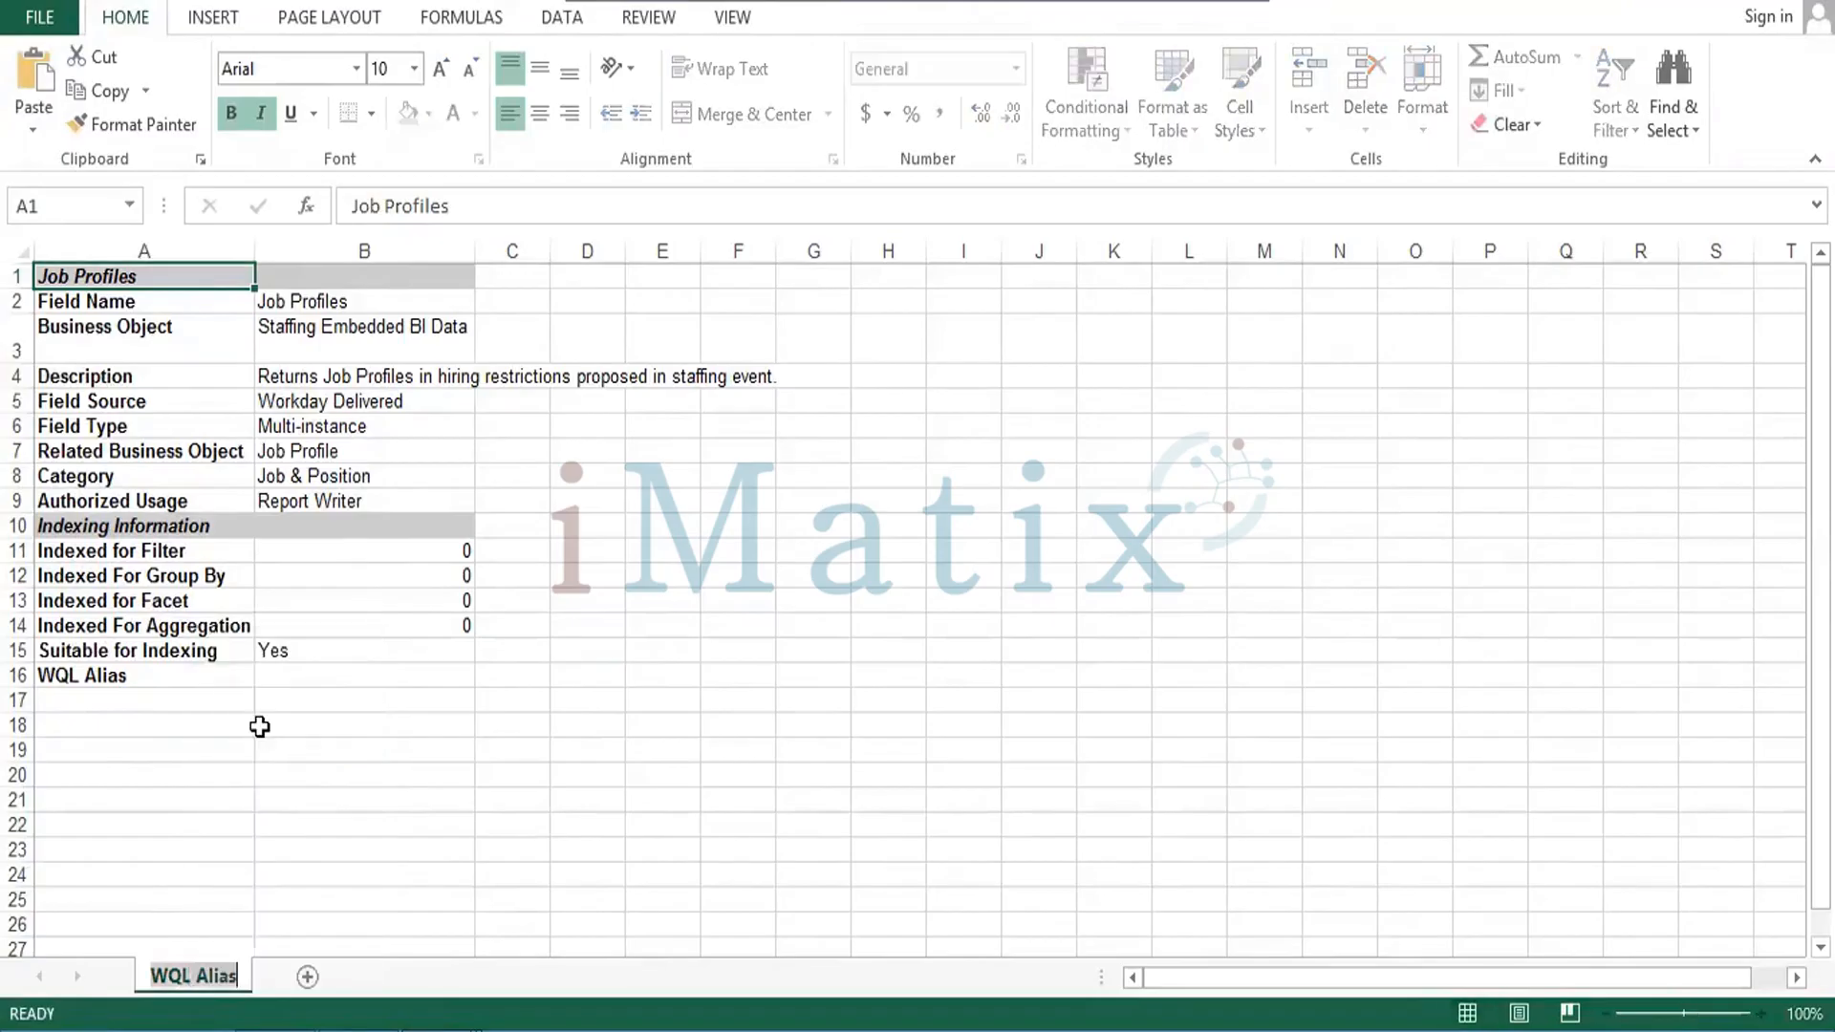
pyautogui.write('CF')
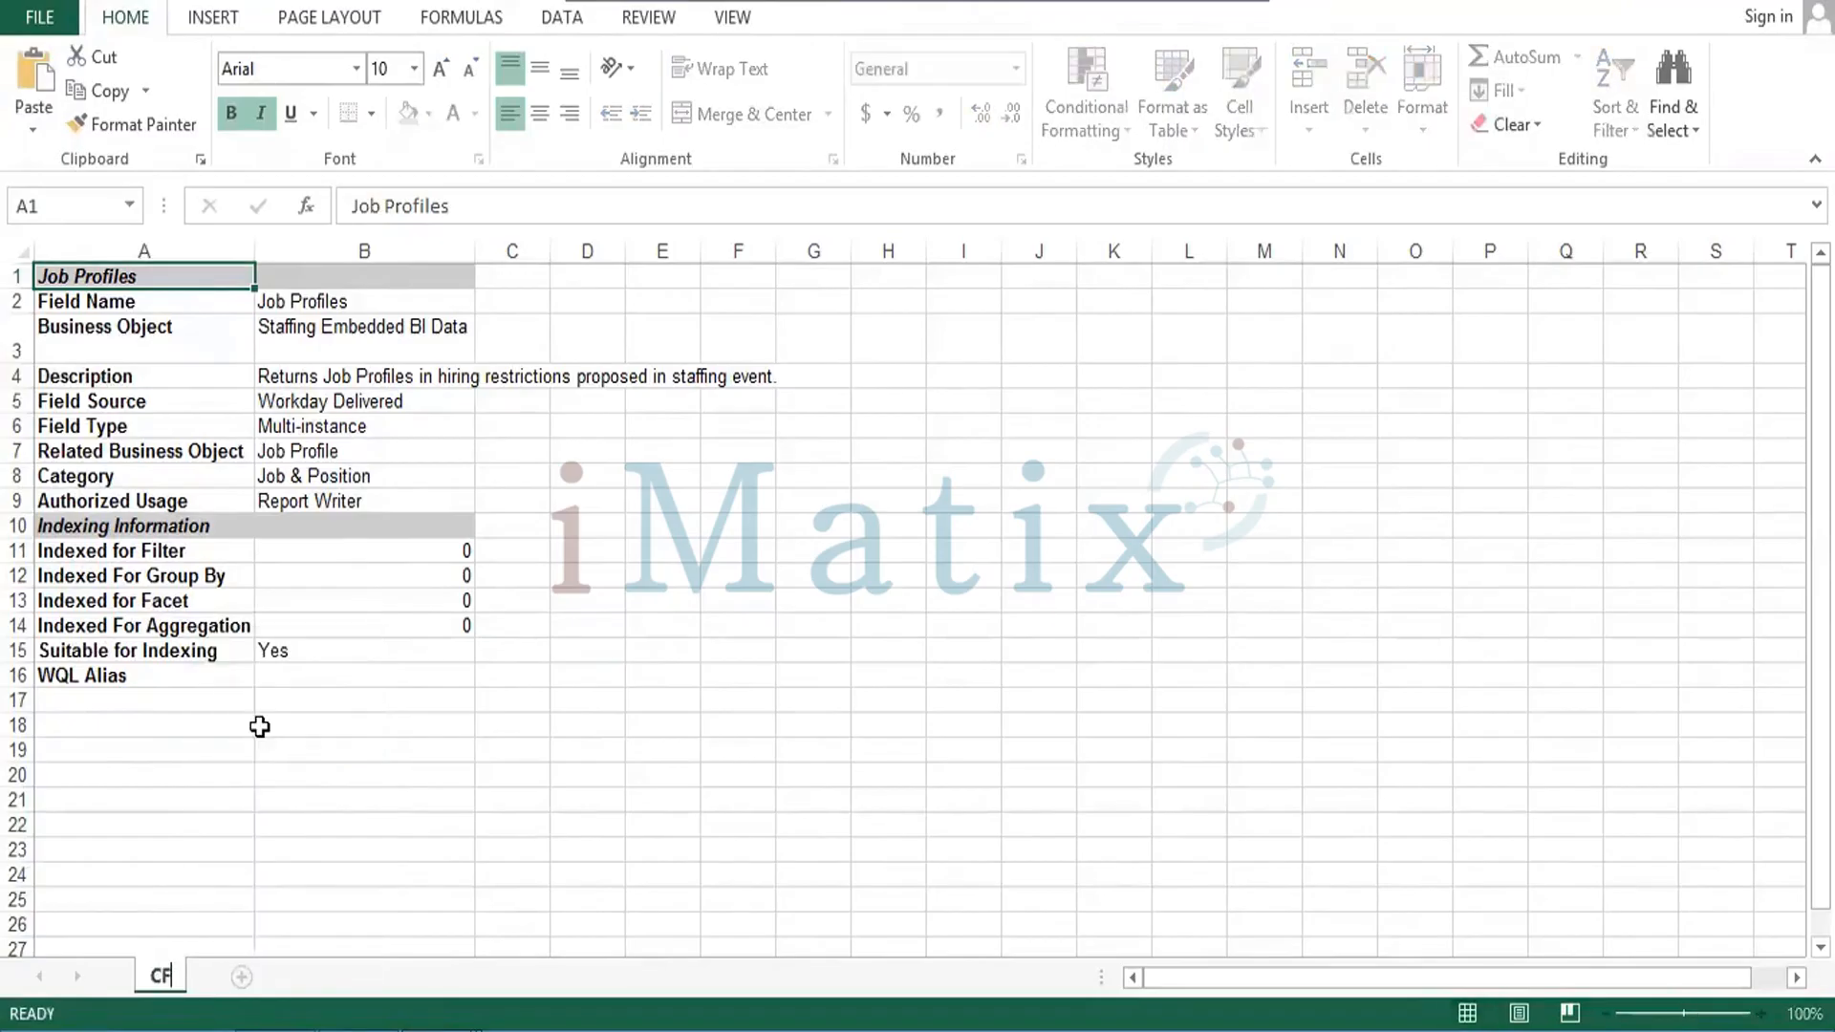
pyautogui.write(' Pvt Ltd')
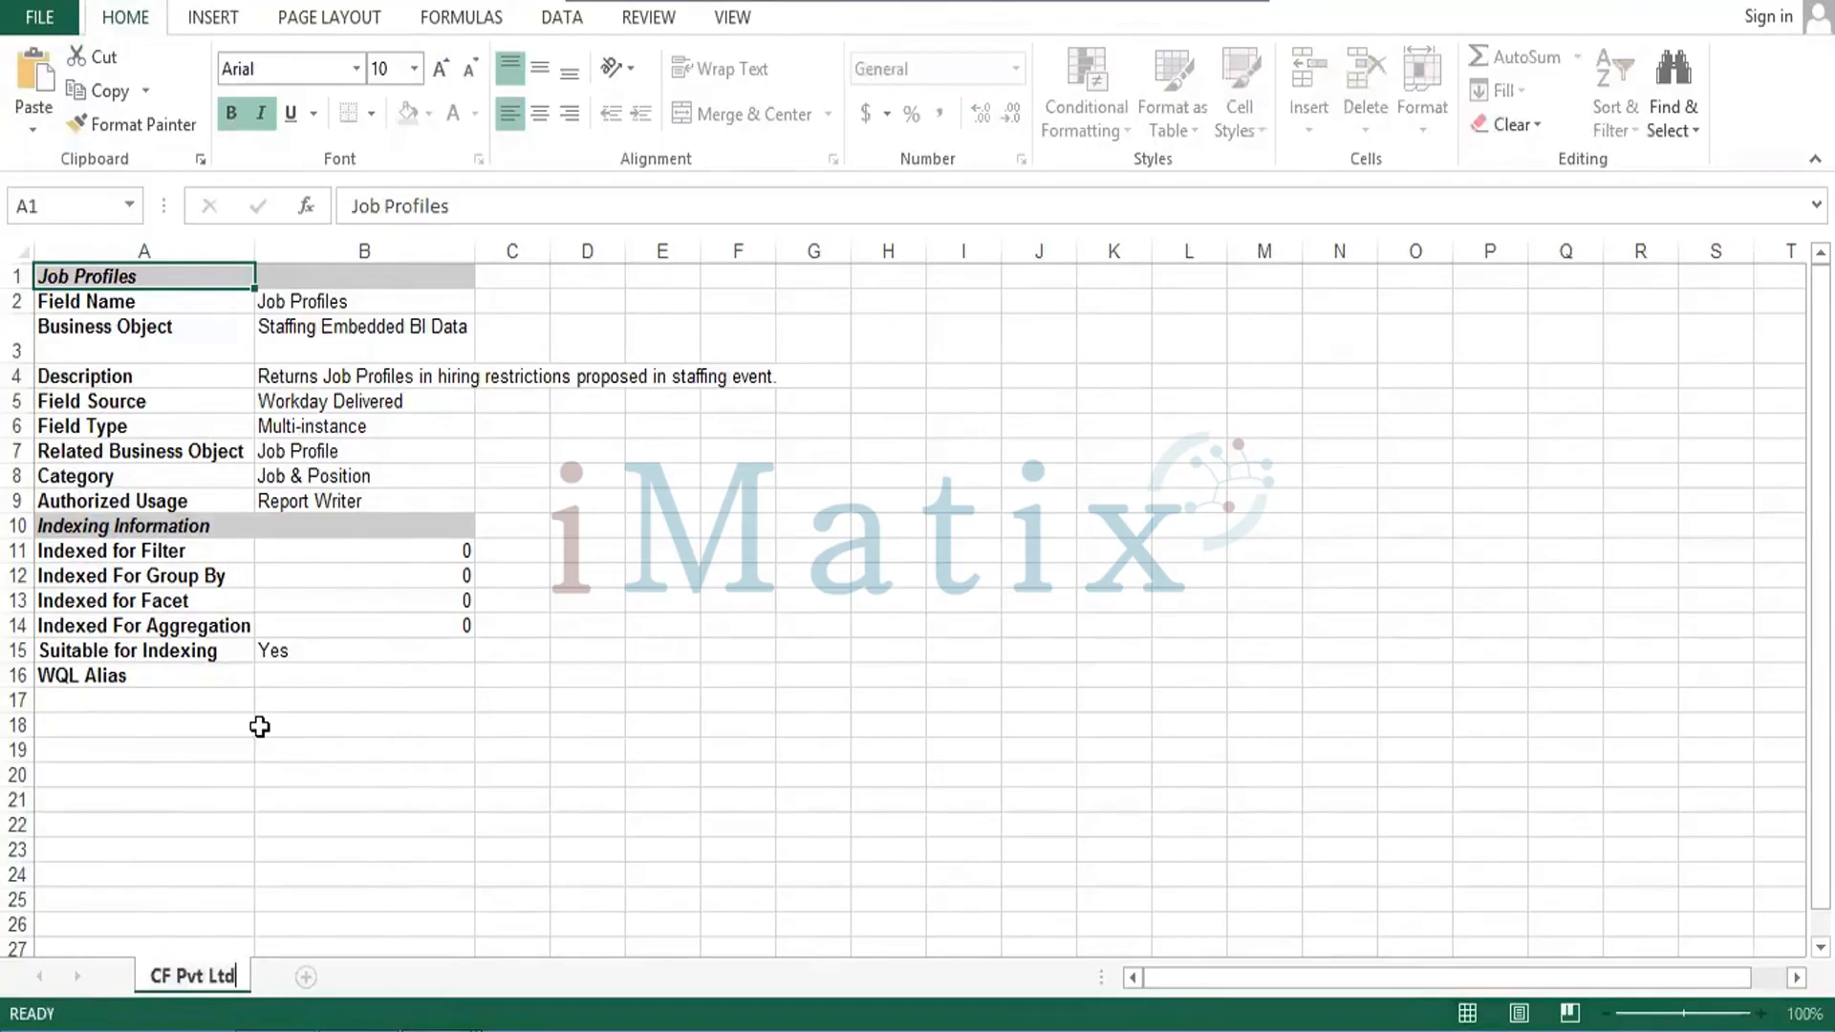
pyautogui.click(306, 976)
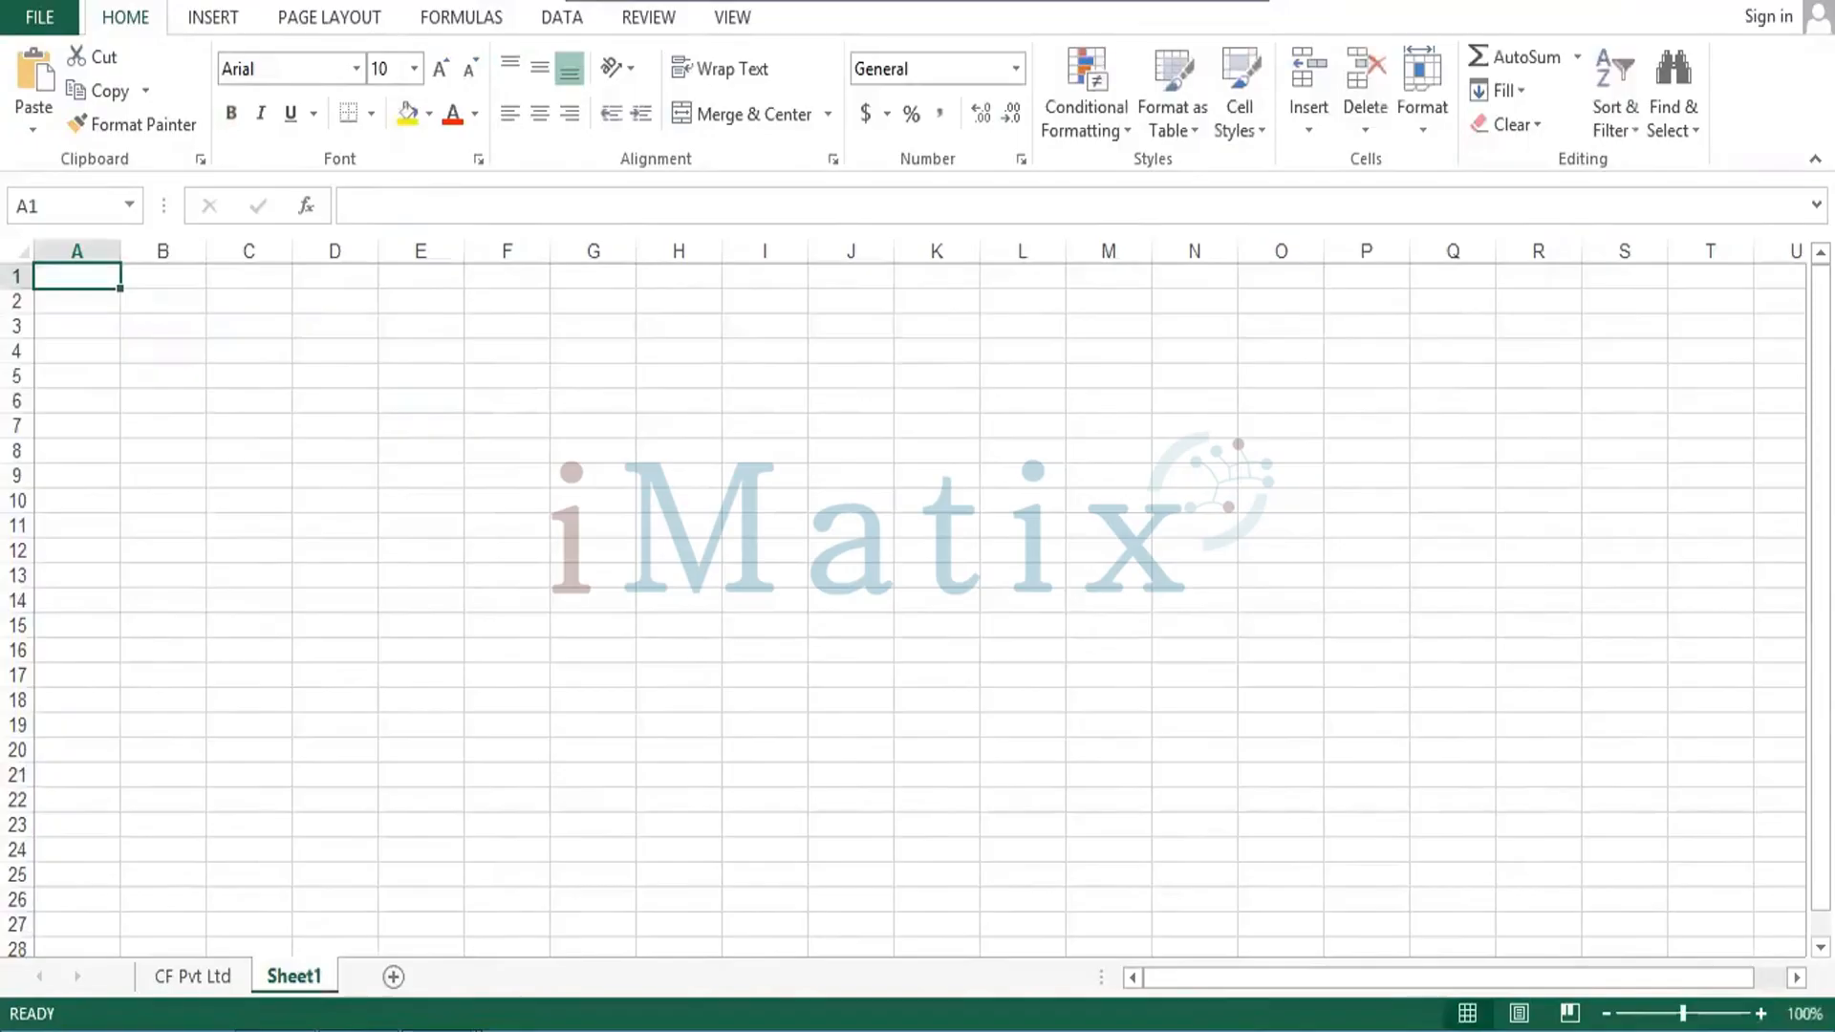
# Switch to the Worker workbook and copy its field details in A1:C16.
pyautogui.moveTo(500, 930)
pyautogui.click(401, 905)
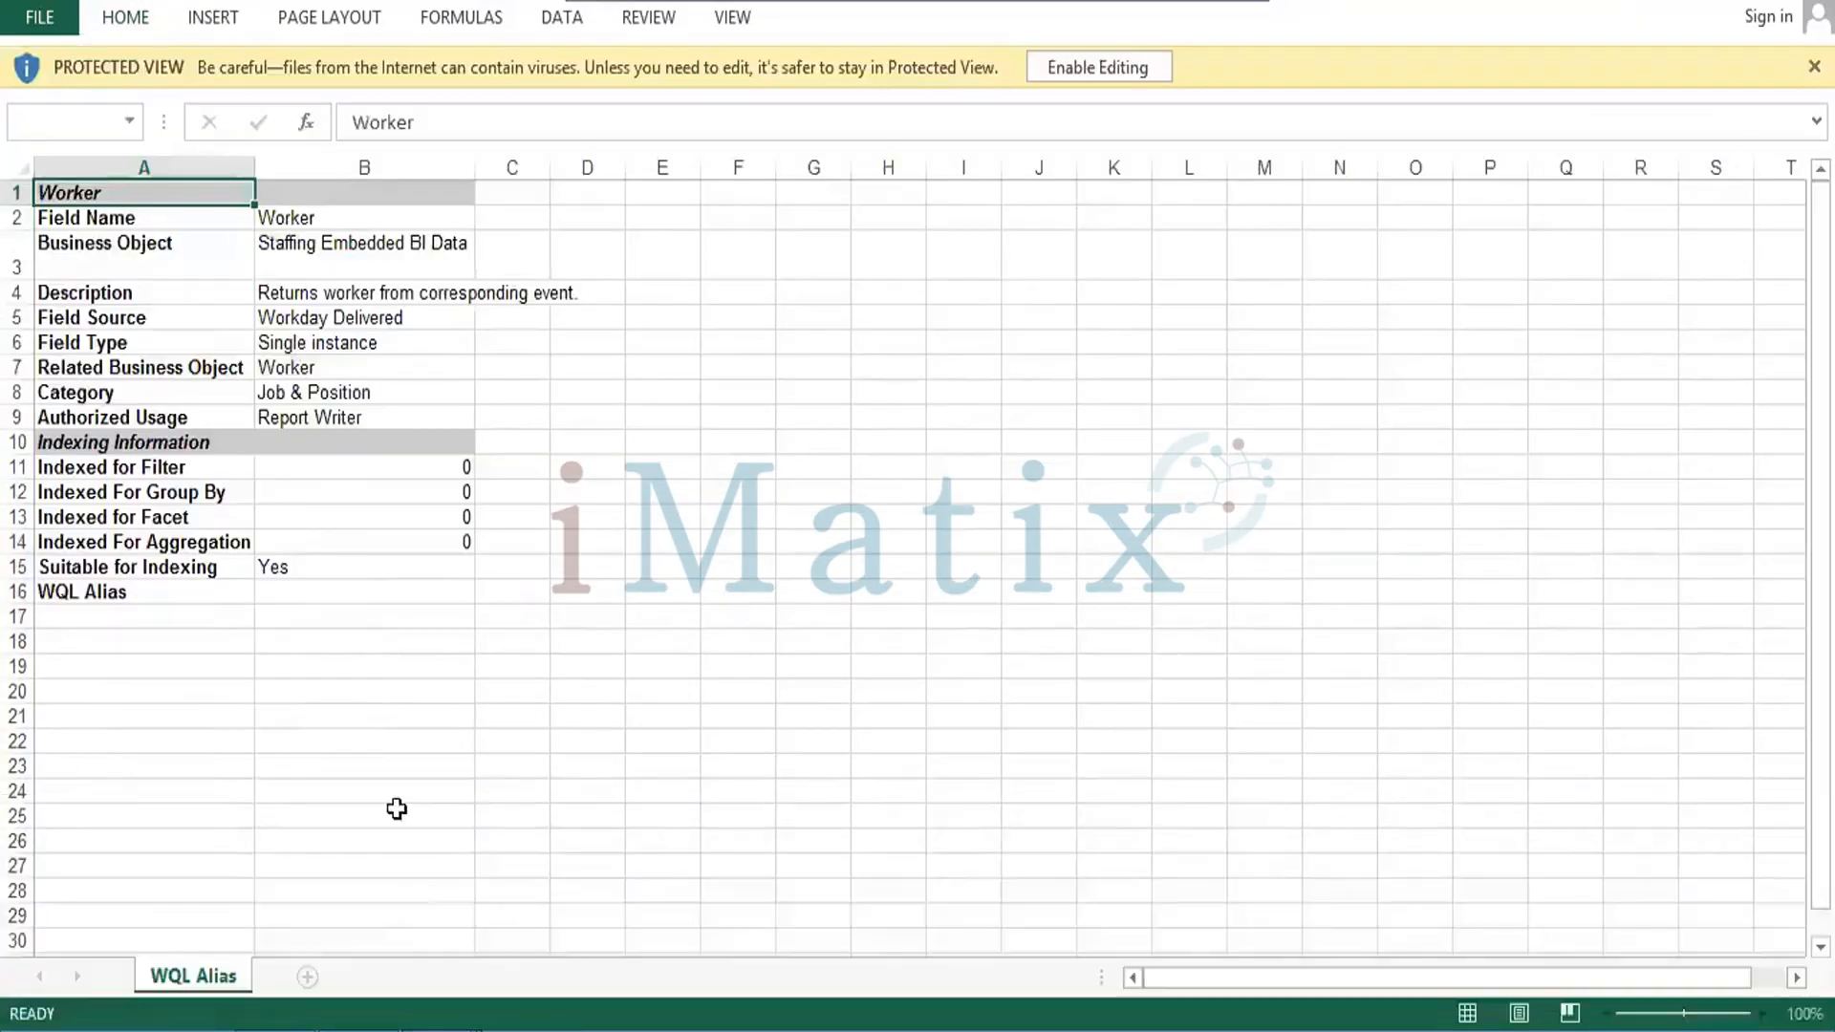
pyautogui.hotkey('shift', 'Right')
pyautogui.hotkey('shift', 'Right')
pyautogui.hotkey('shift', 'Right')
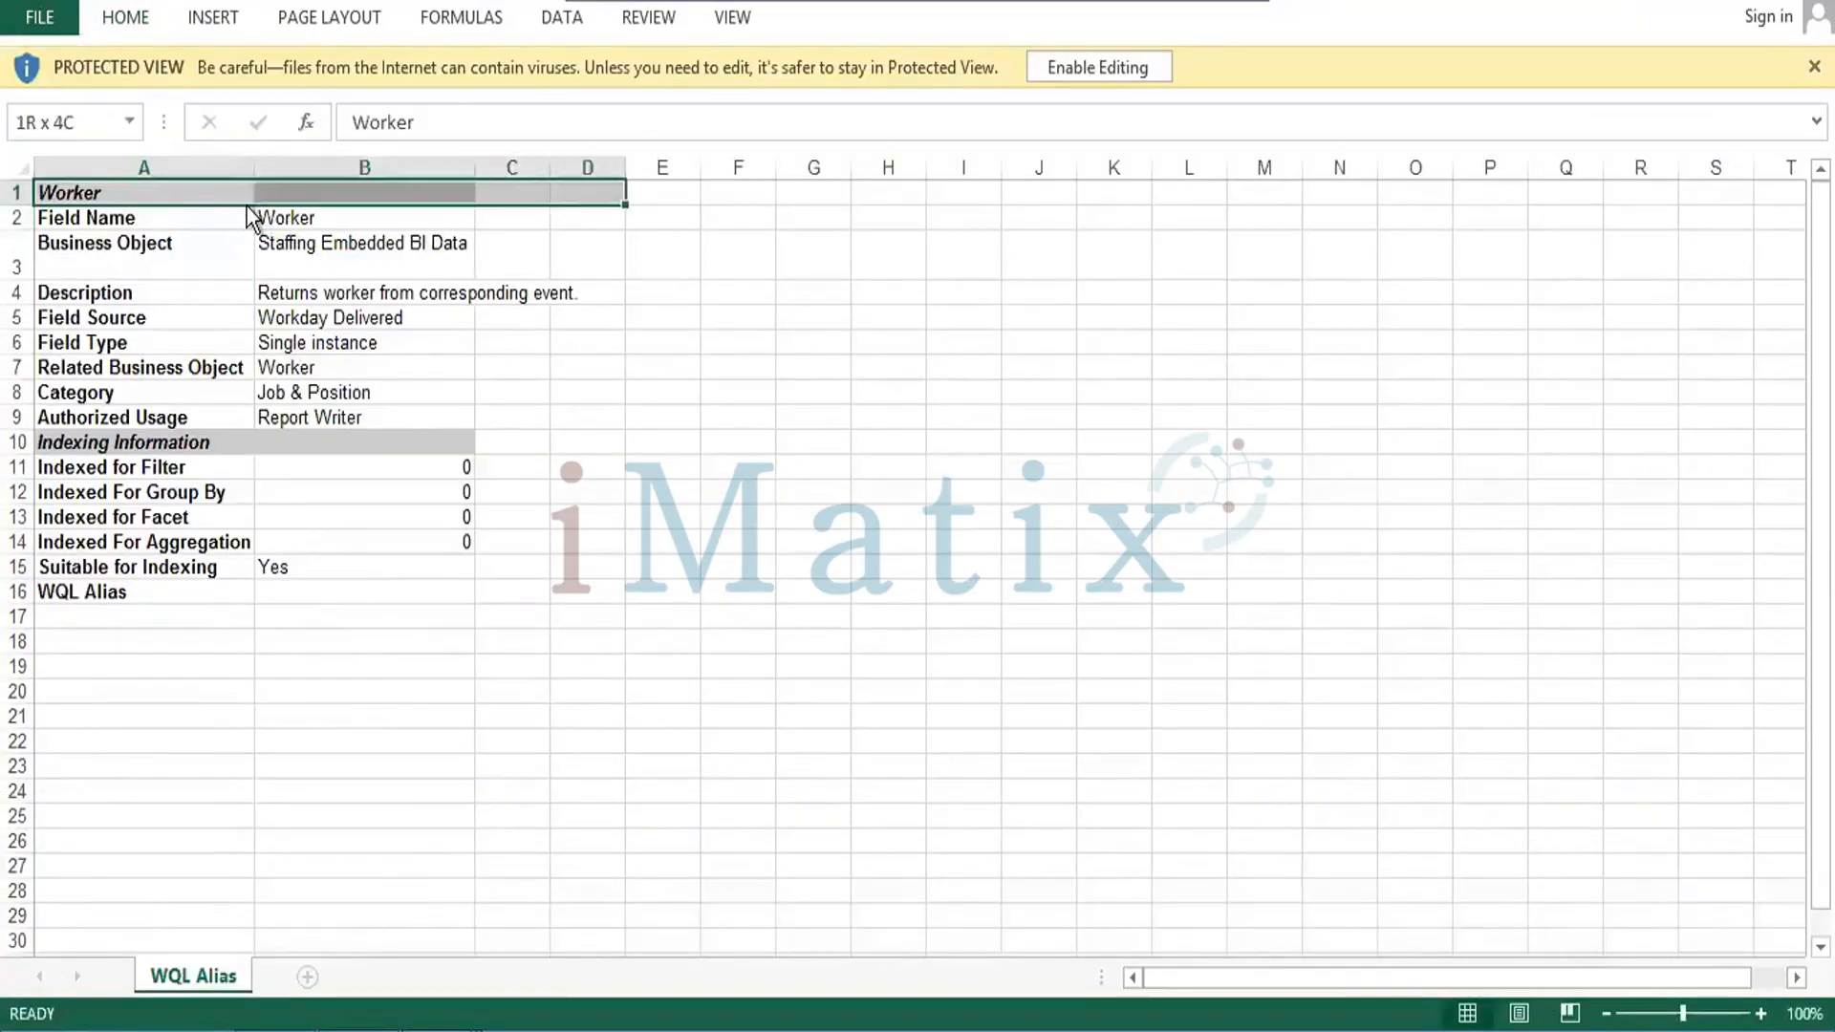
pyautogui.hotkey('shift', 'Left')
pyautogui.hotkey('shift', 'Down')
pyautogui.hotkey('shift', 'Down')
pyautogui.hotkey('shift', 'Down')
pyautogui.hotkey('shift', 'Down')
pyautogui.hotkey('shift', 'Down')
pyautogui.hotkey('shift', 'Down')
pyautogui.hotkey('shift', 'Down')
pyautogui.hotkey('shift', 'Down')
pyautogui.hotkey('shift', 'Down')
pyautogui.hotkey('shift', 'Down')
pyautogui.hotkey('shift', 'Down')
pyautogui.hotkey('shift', 'Down')
pyautogui.hotkey('shift', 'Down')
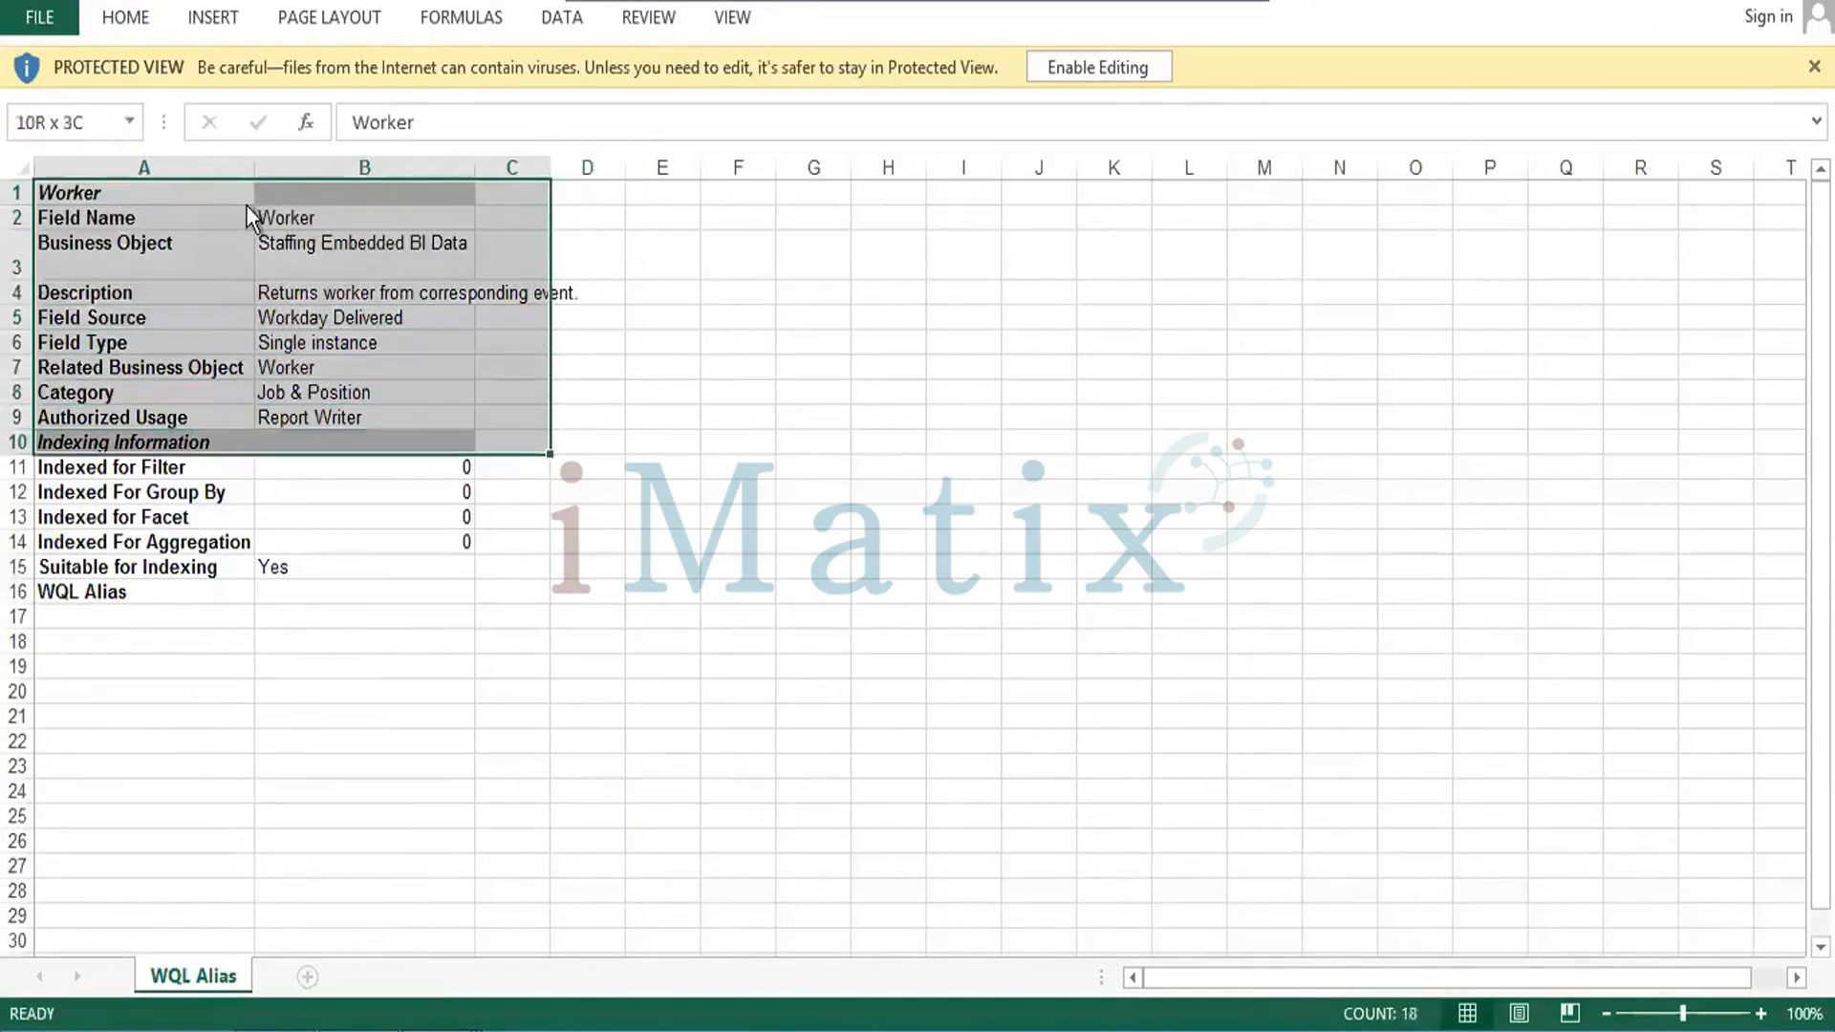
pyautogui.hotkey('shift', 'Down')
pyautogui.hotkey('shift', 'Down')
pyautogui.hotkey('ctrl', 'c')
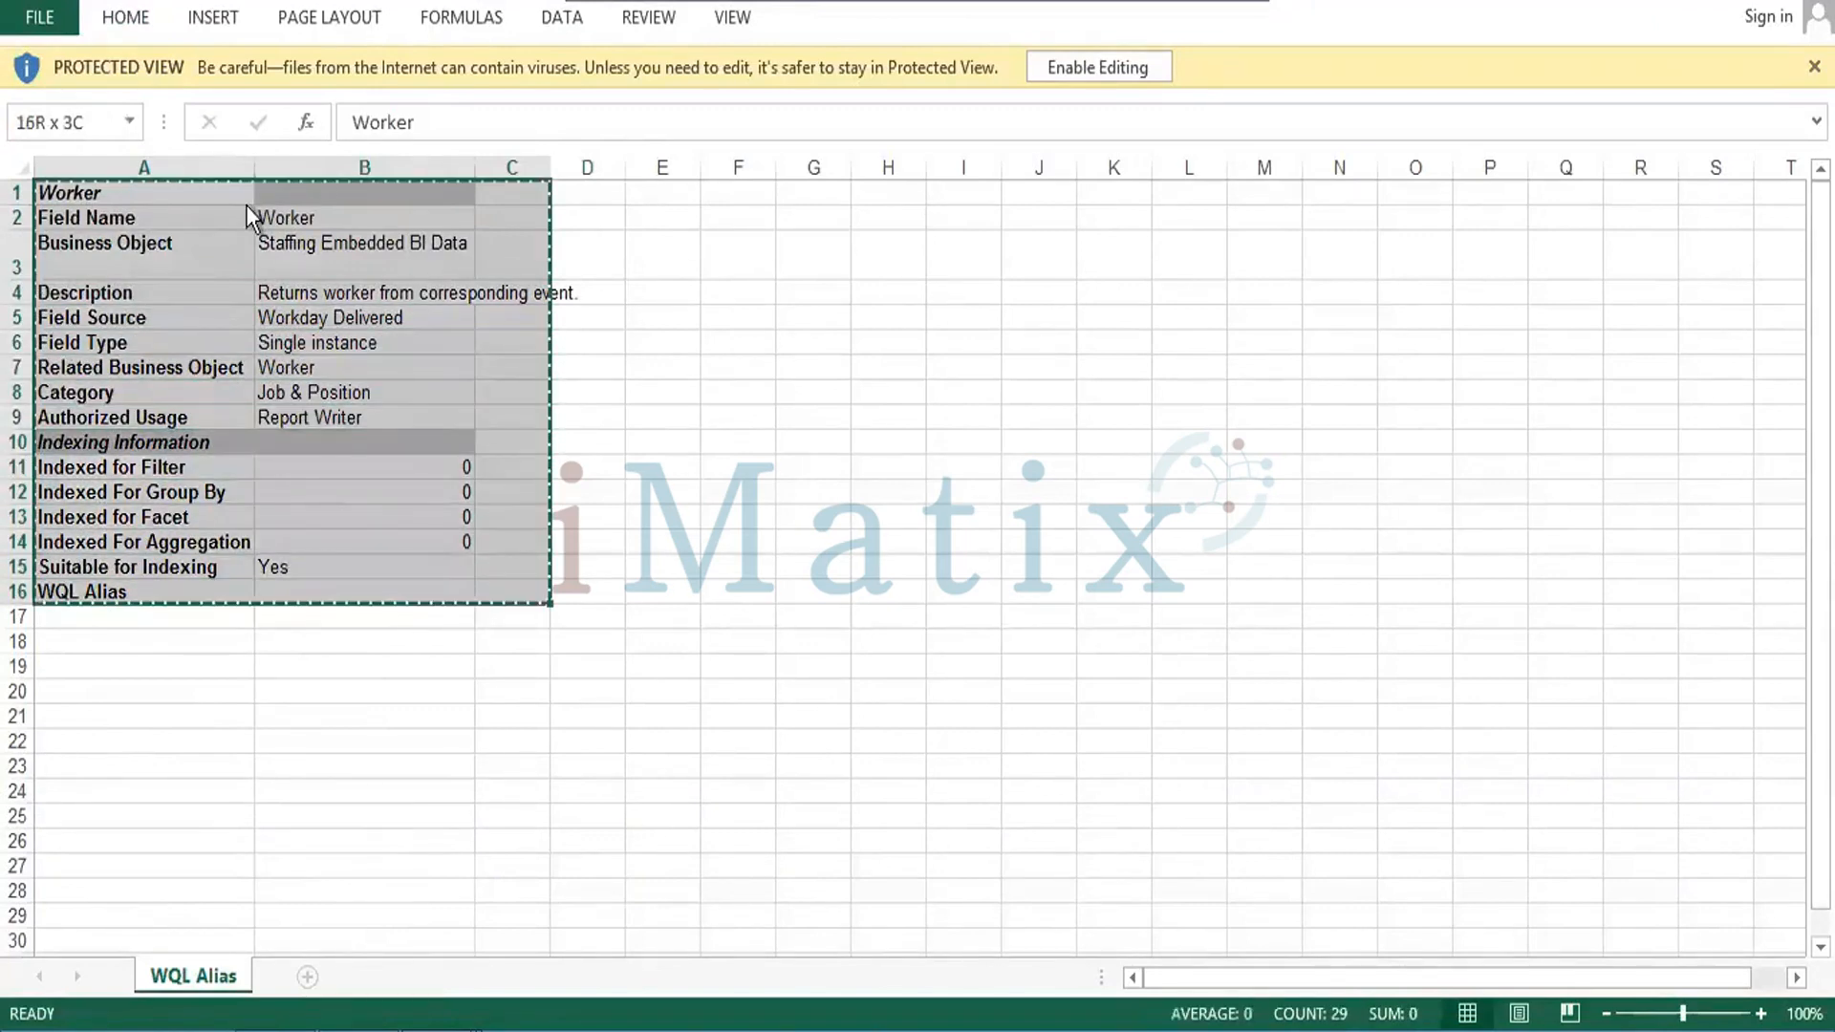
# Paste the Worker details into the Job_Profiles workbook's blank sheet at A1 and autofit the column widths.
pyautogui.hotkey('alt', 'Tab')
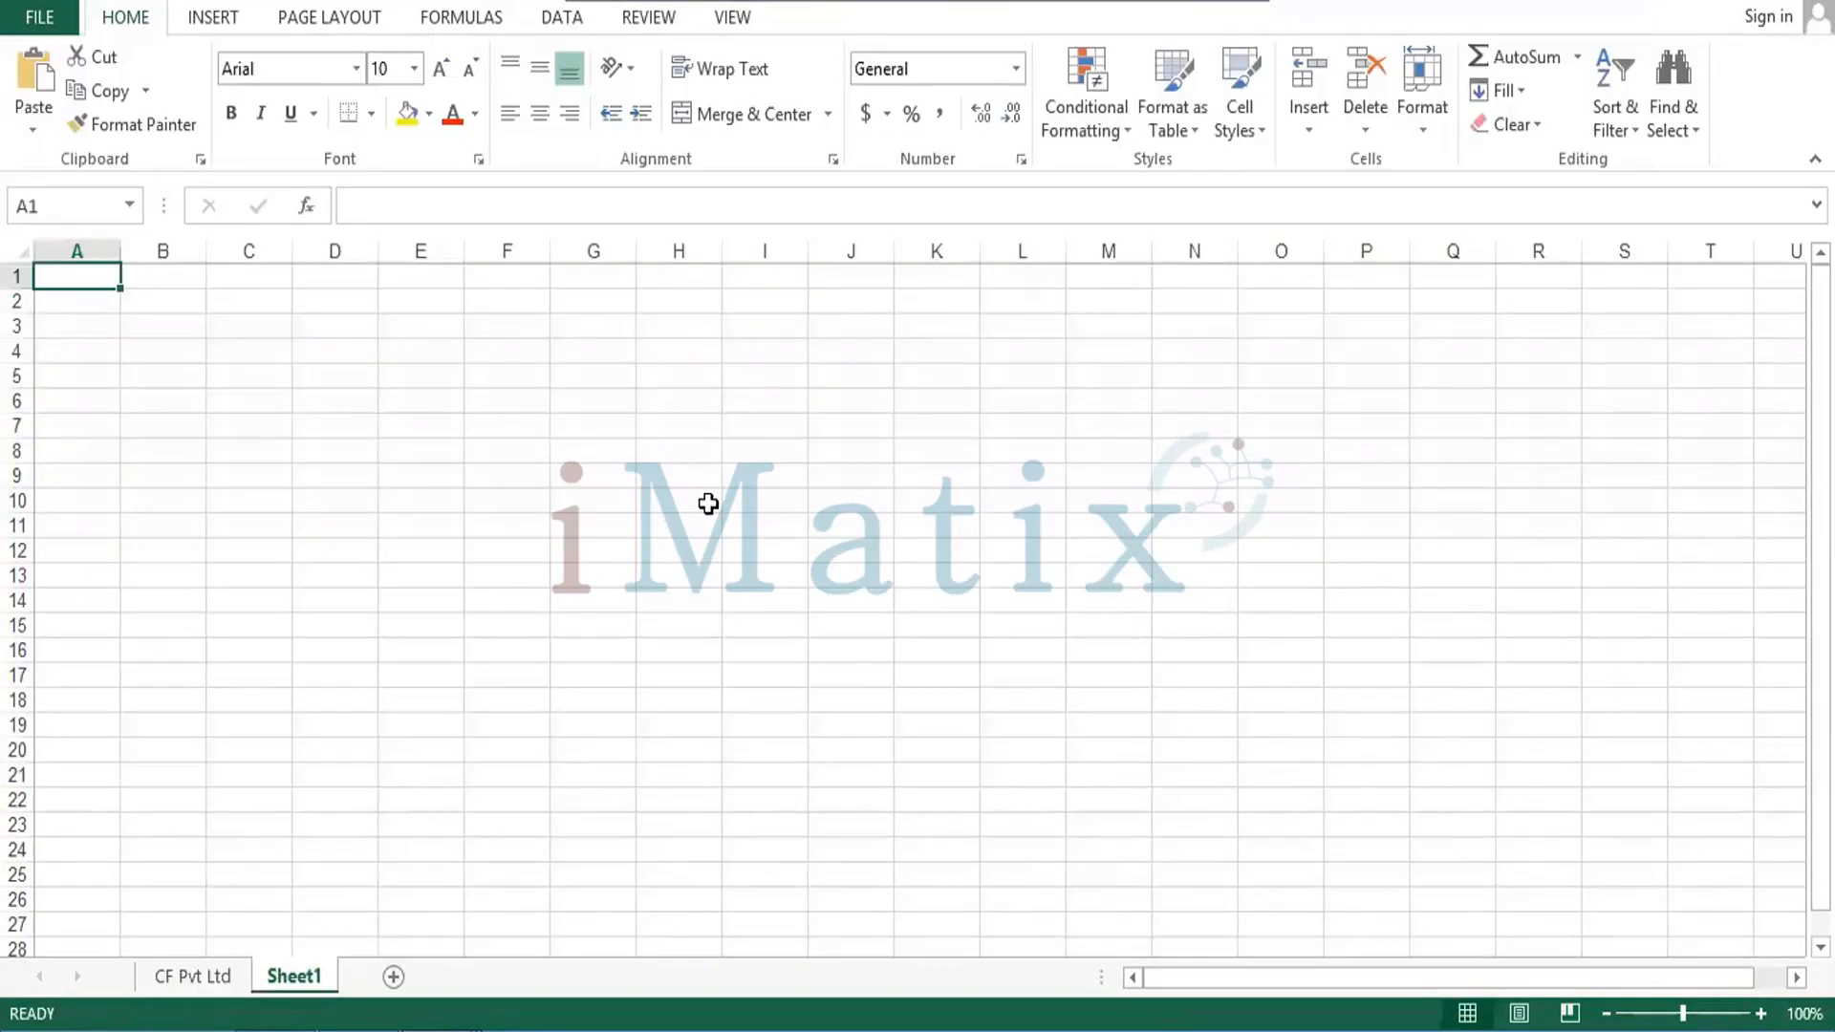
pyautogui.hotkey('ctrl', 'v')
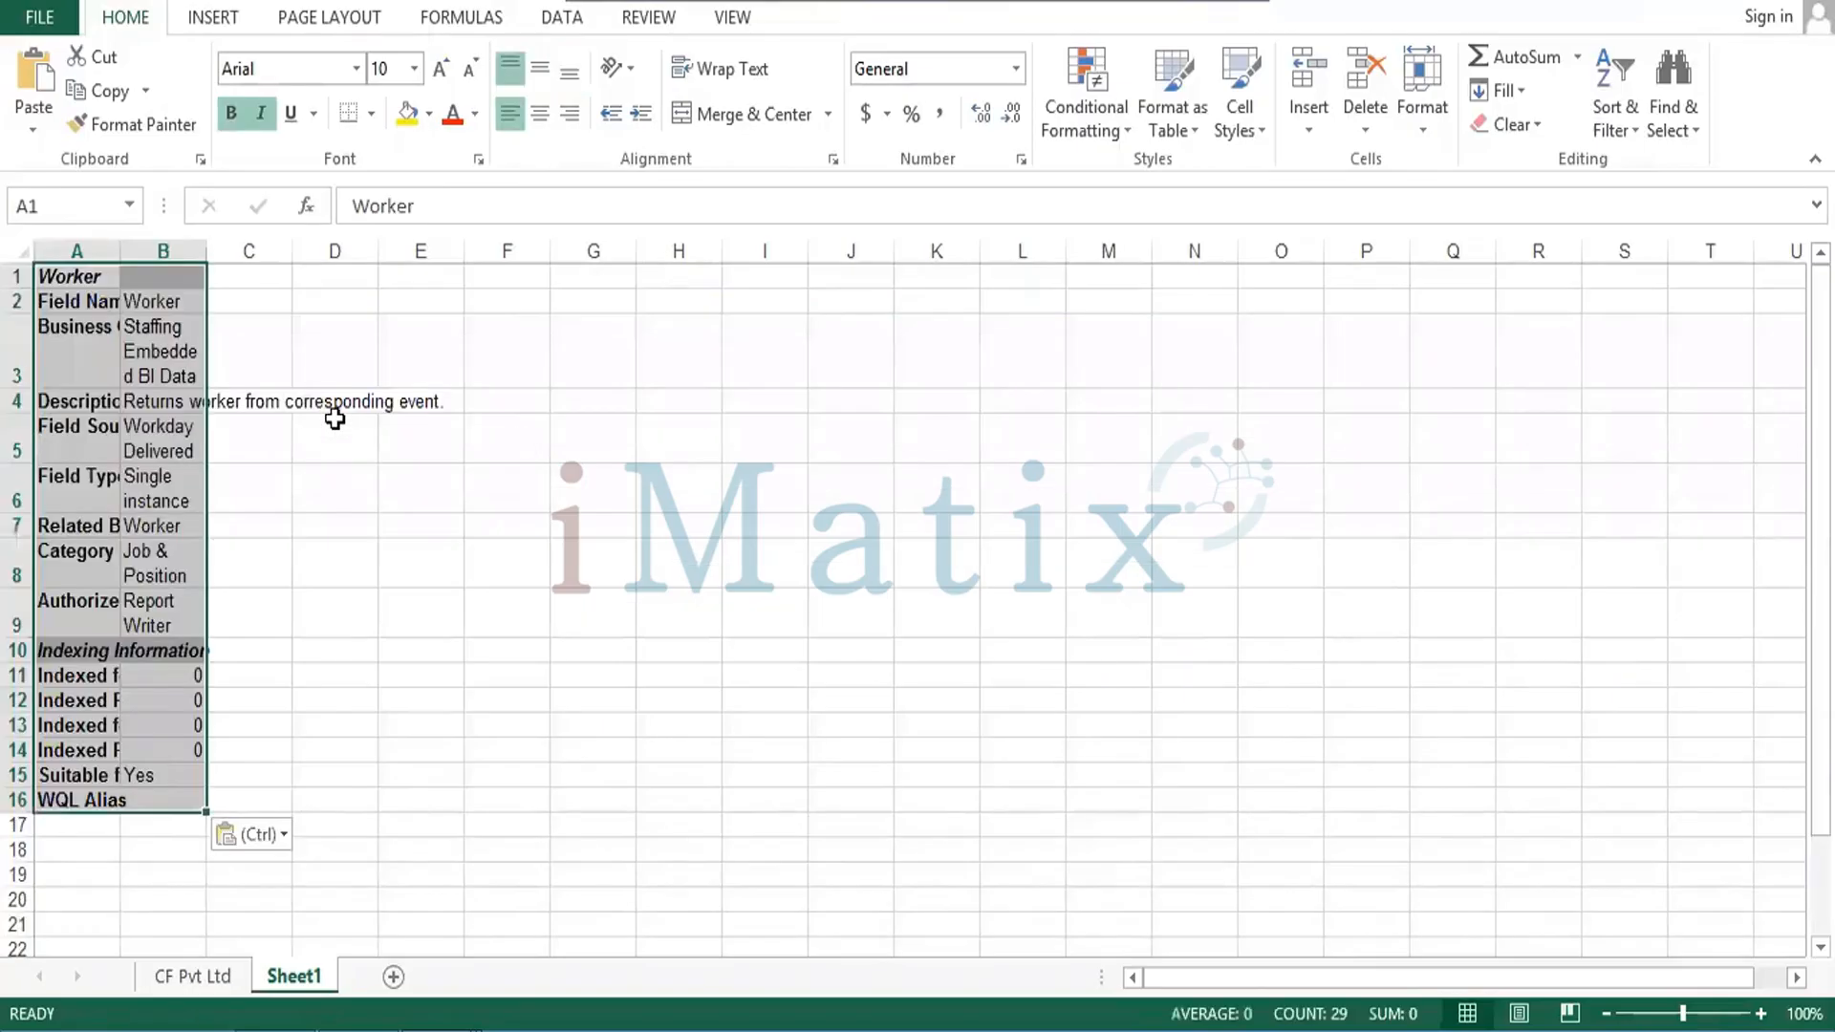
pyautogui.press('alt')
pyautogui.press('o')
pyautogui.press('c')
pyautogui.press('a')
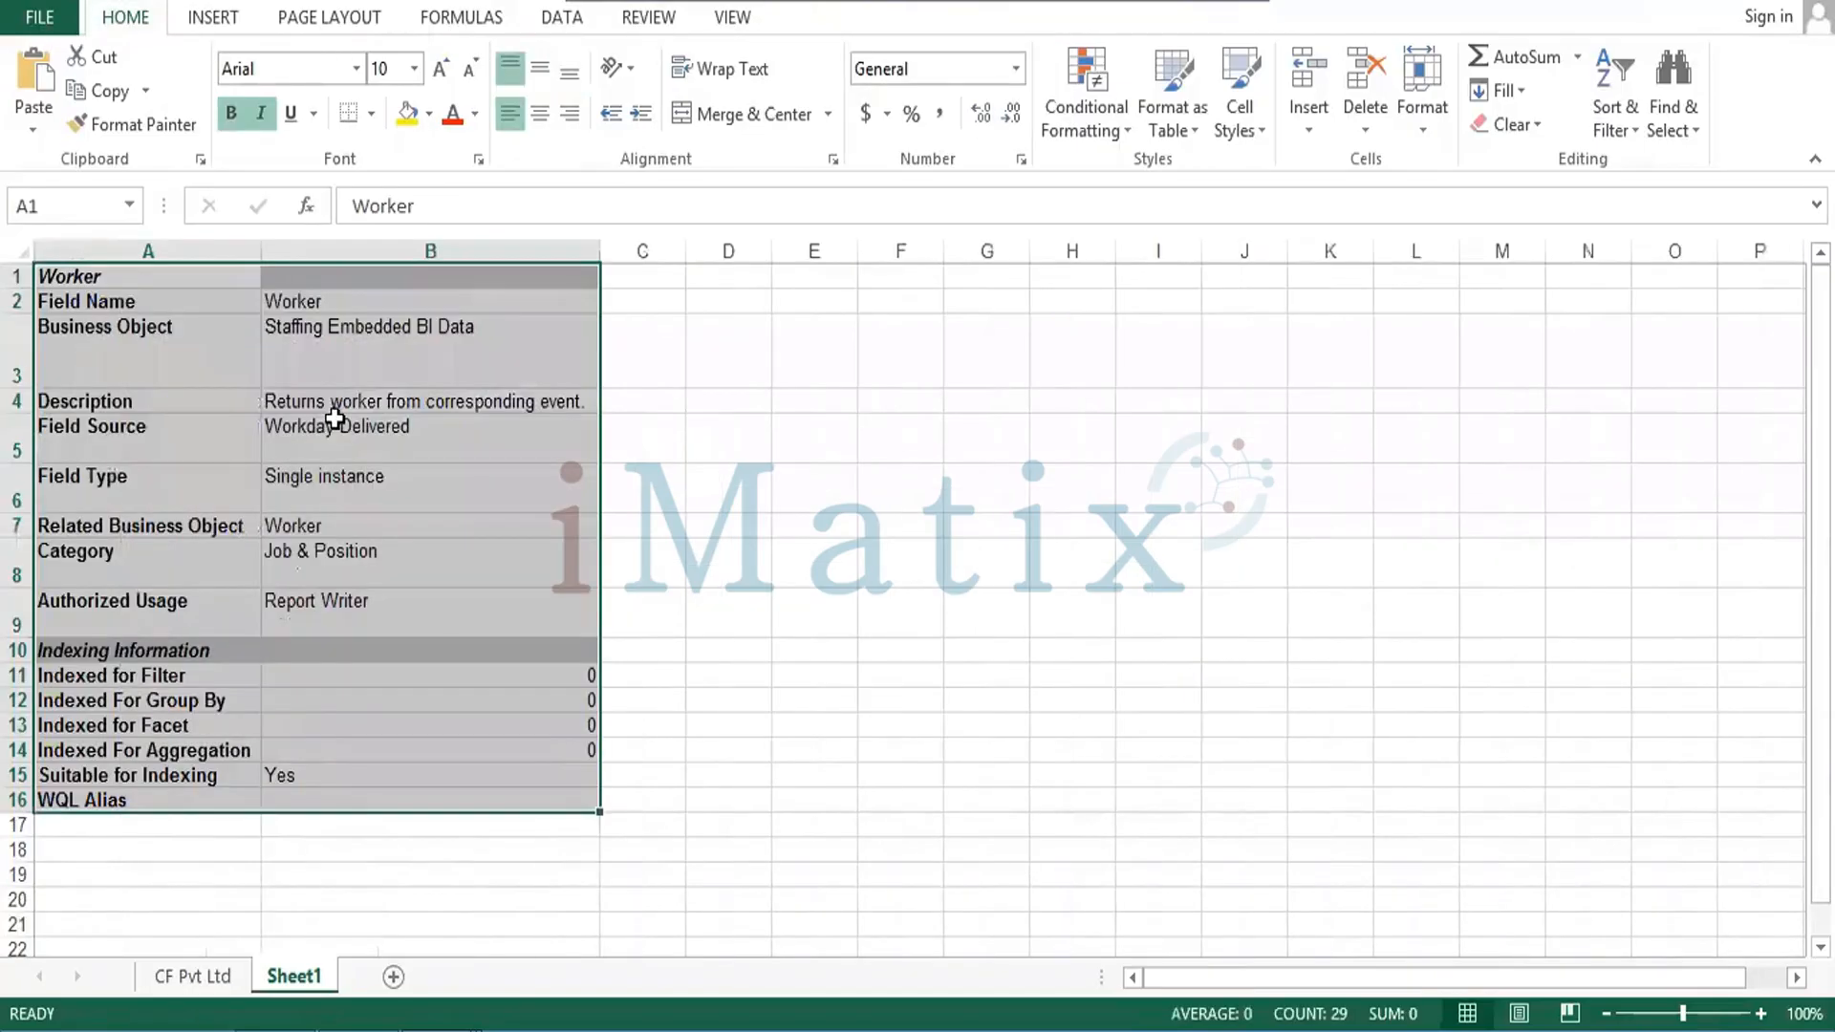
# Rename the sheet holding the pasted Worker details as Worker Data.
pyautogui.click(499, 626)
pyautogui.rightClick(275, 977)
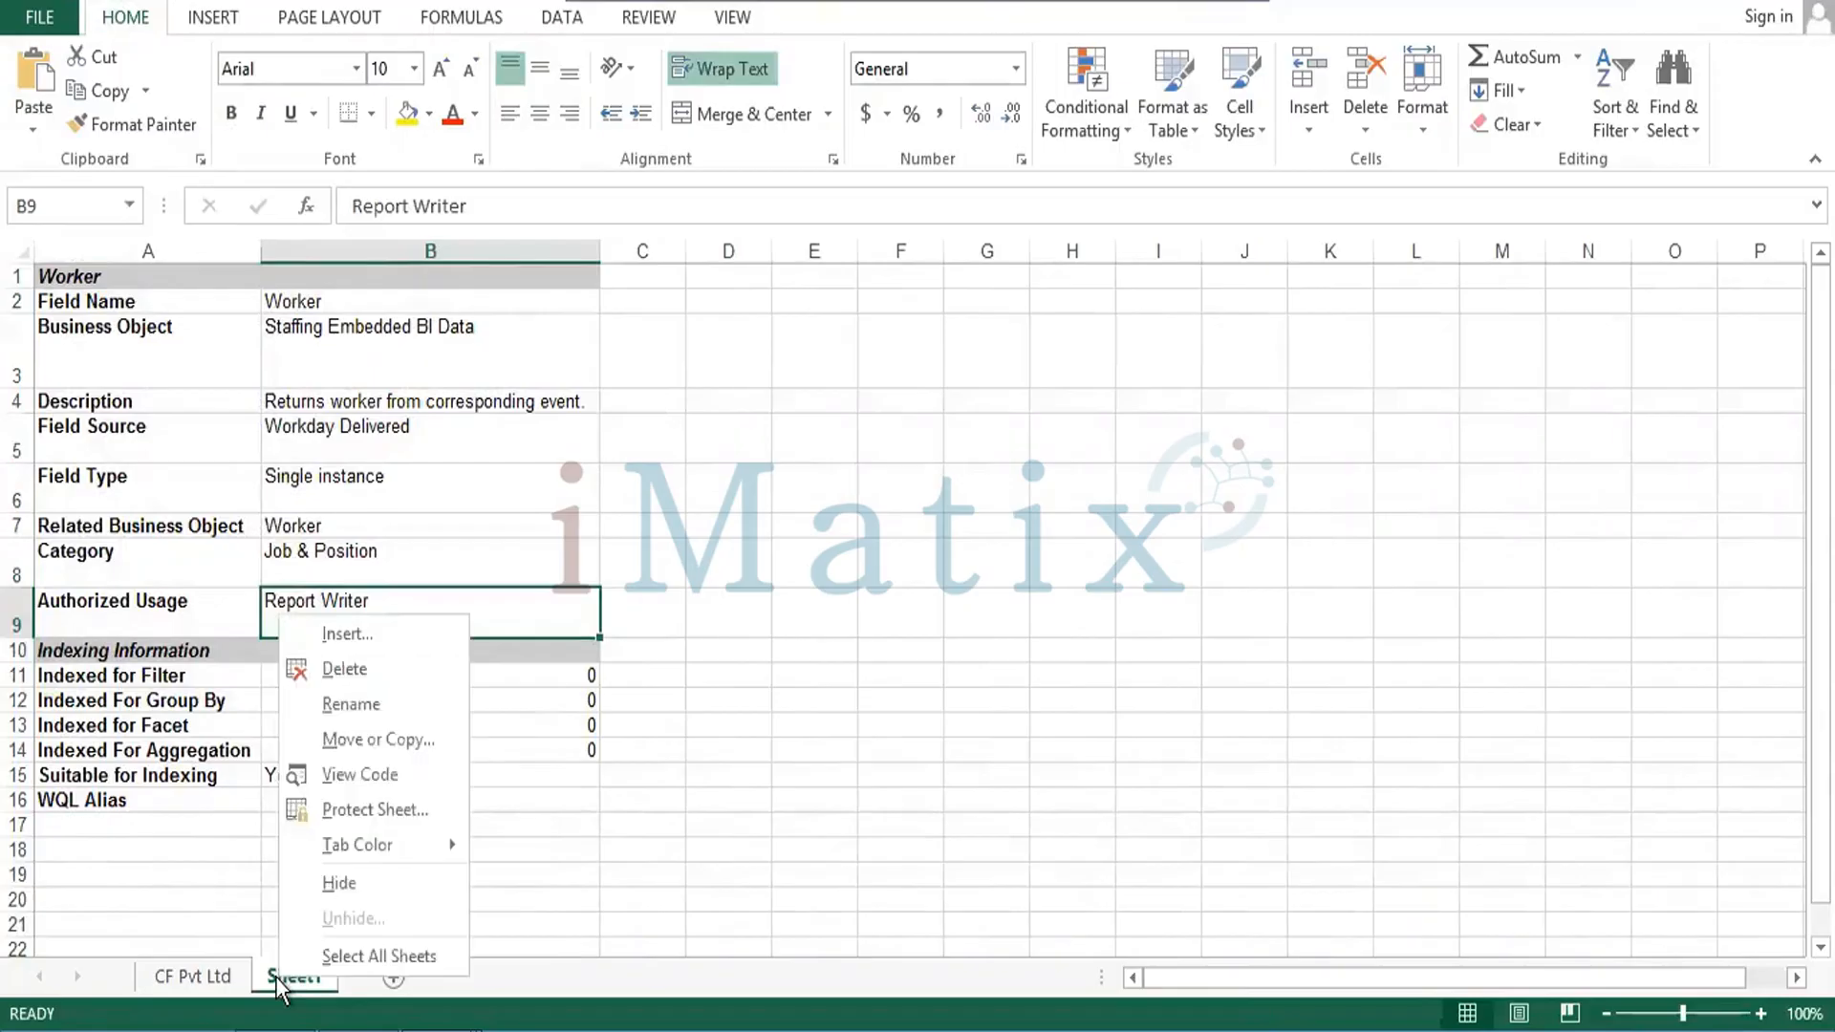
pyautogui.click(353, 703)
pyautogui.write('W')
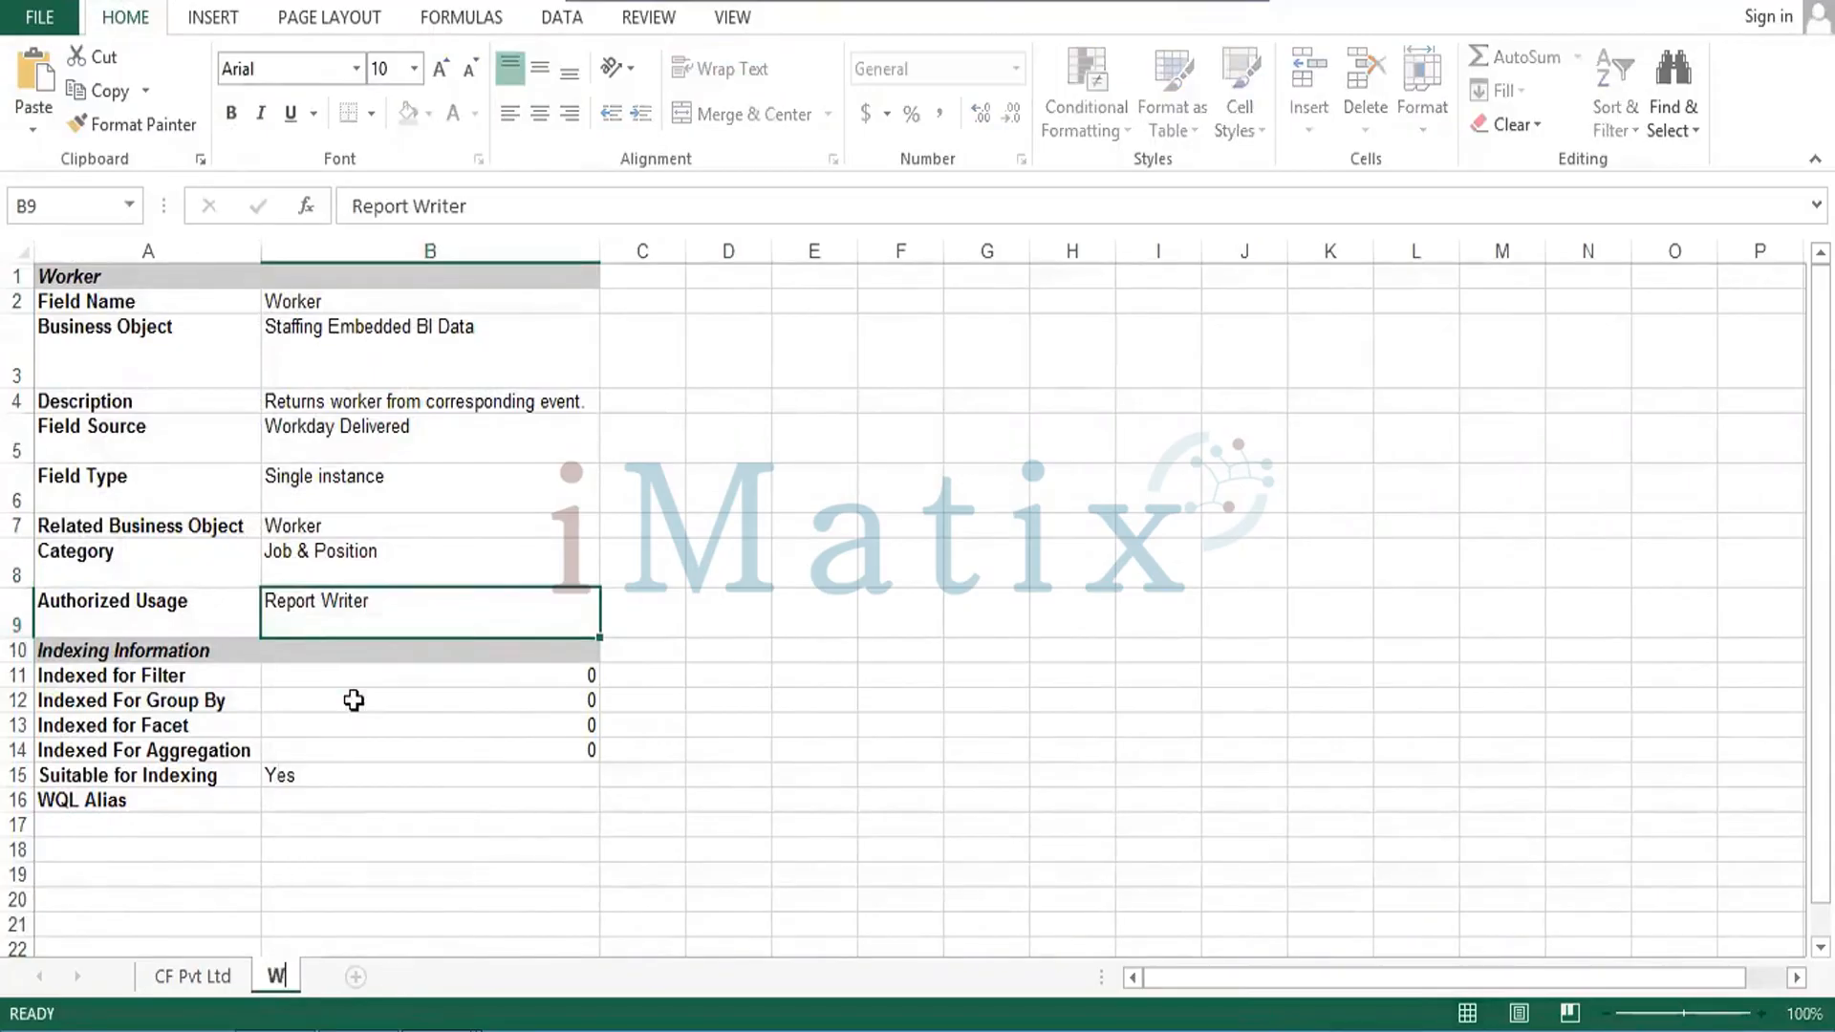
pyautogui.write('orker Data')
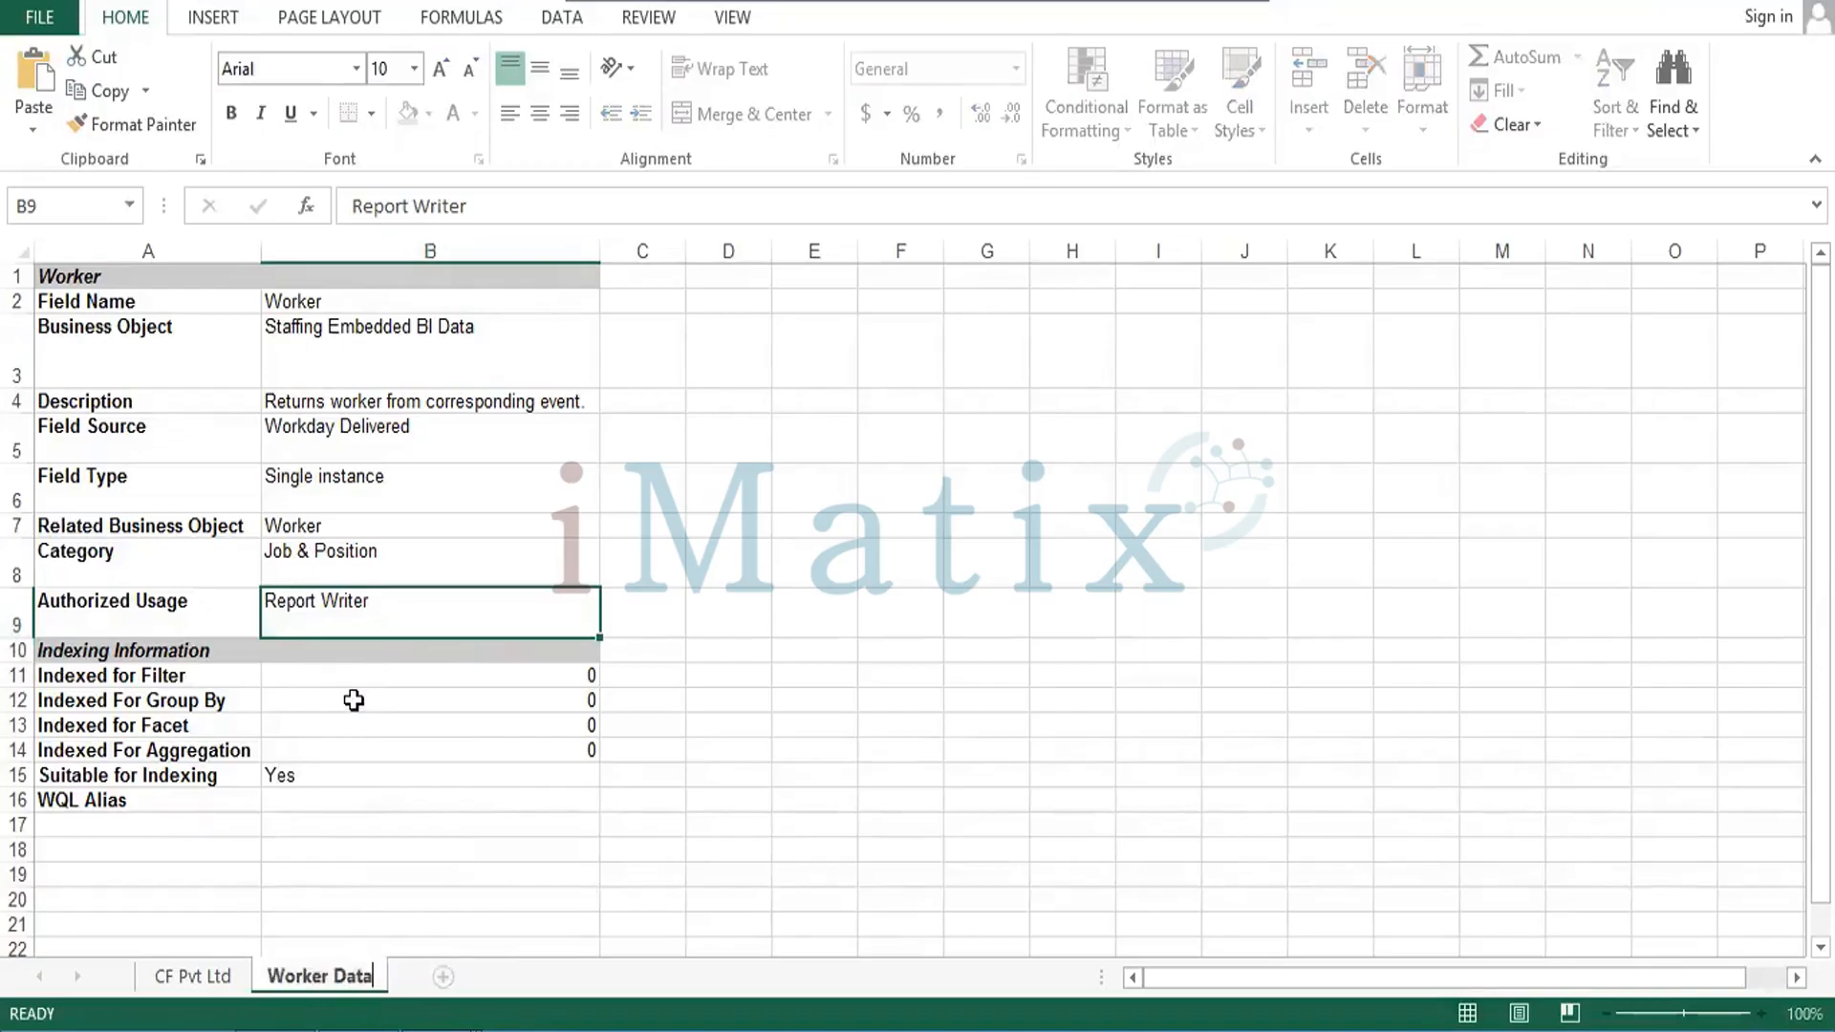
pyautogui.press('Return')
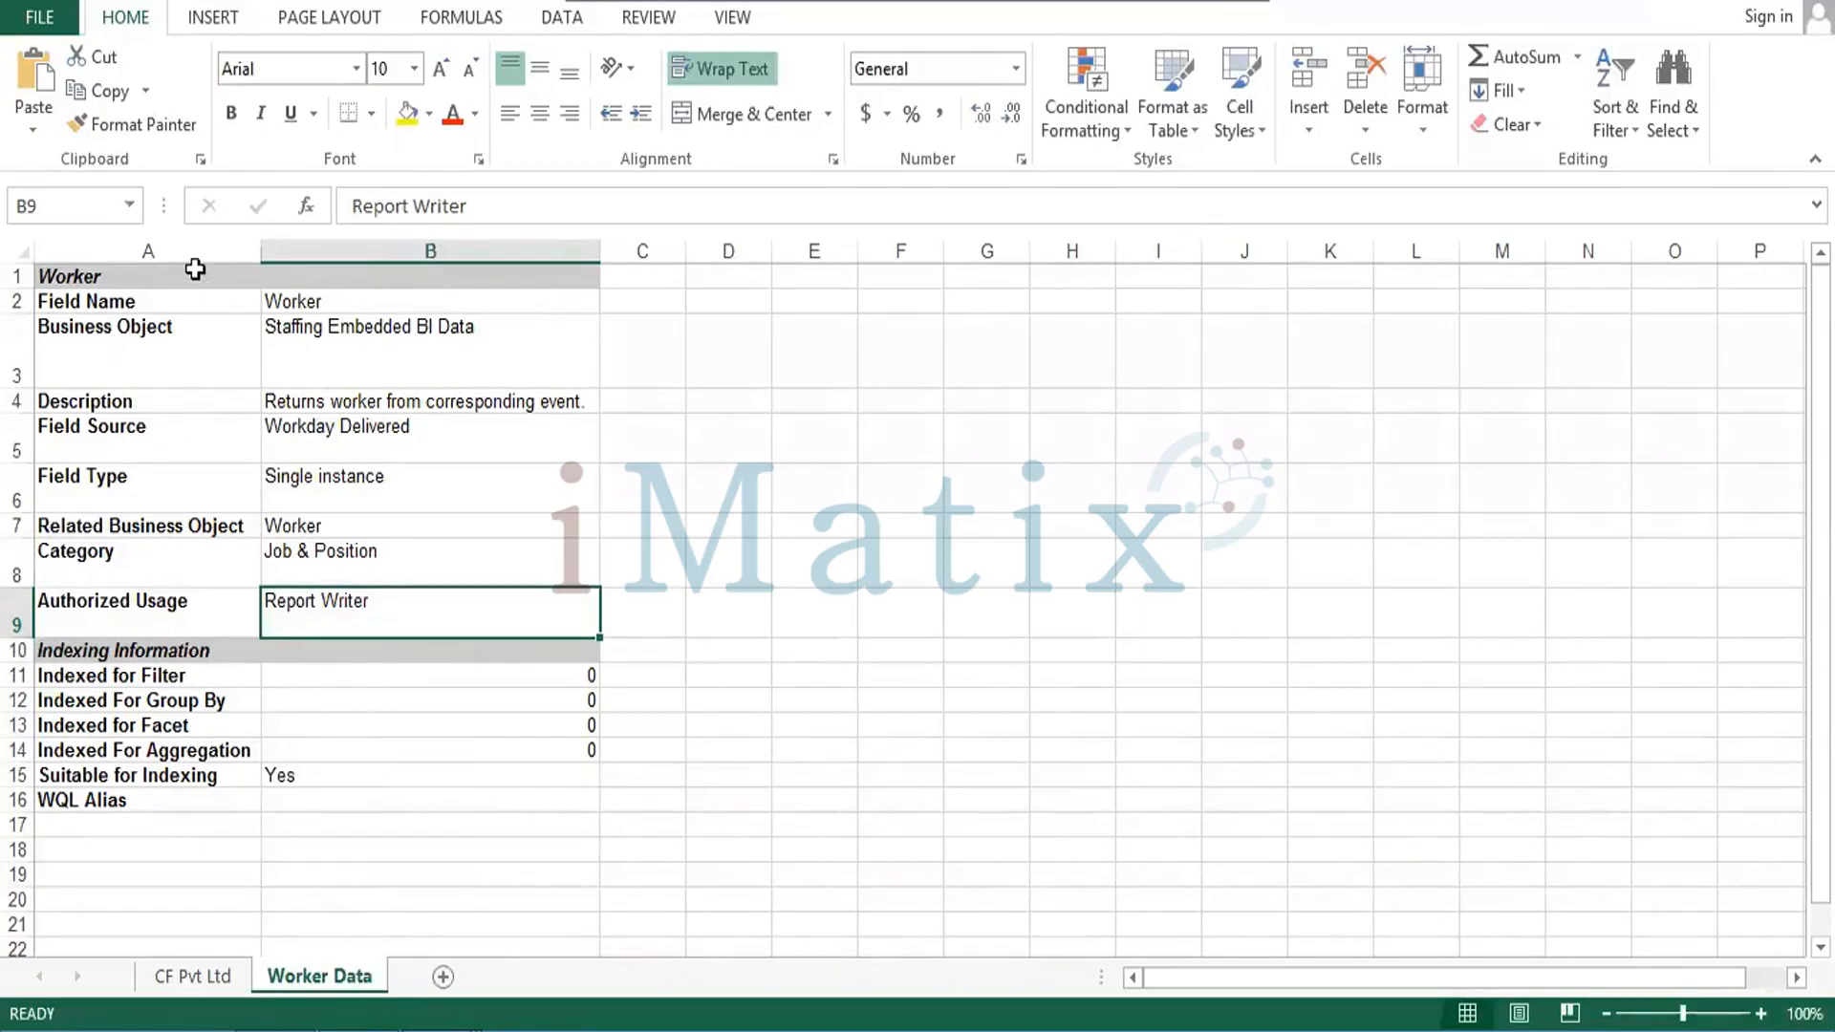
# Format A1:B16 on the Worker Data sheet with the Times New Roman font and all borders.
pyautogui.moveTo(192, 275); pyautogui.dragTo(483, 794)
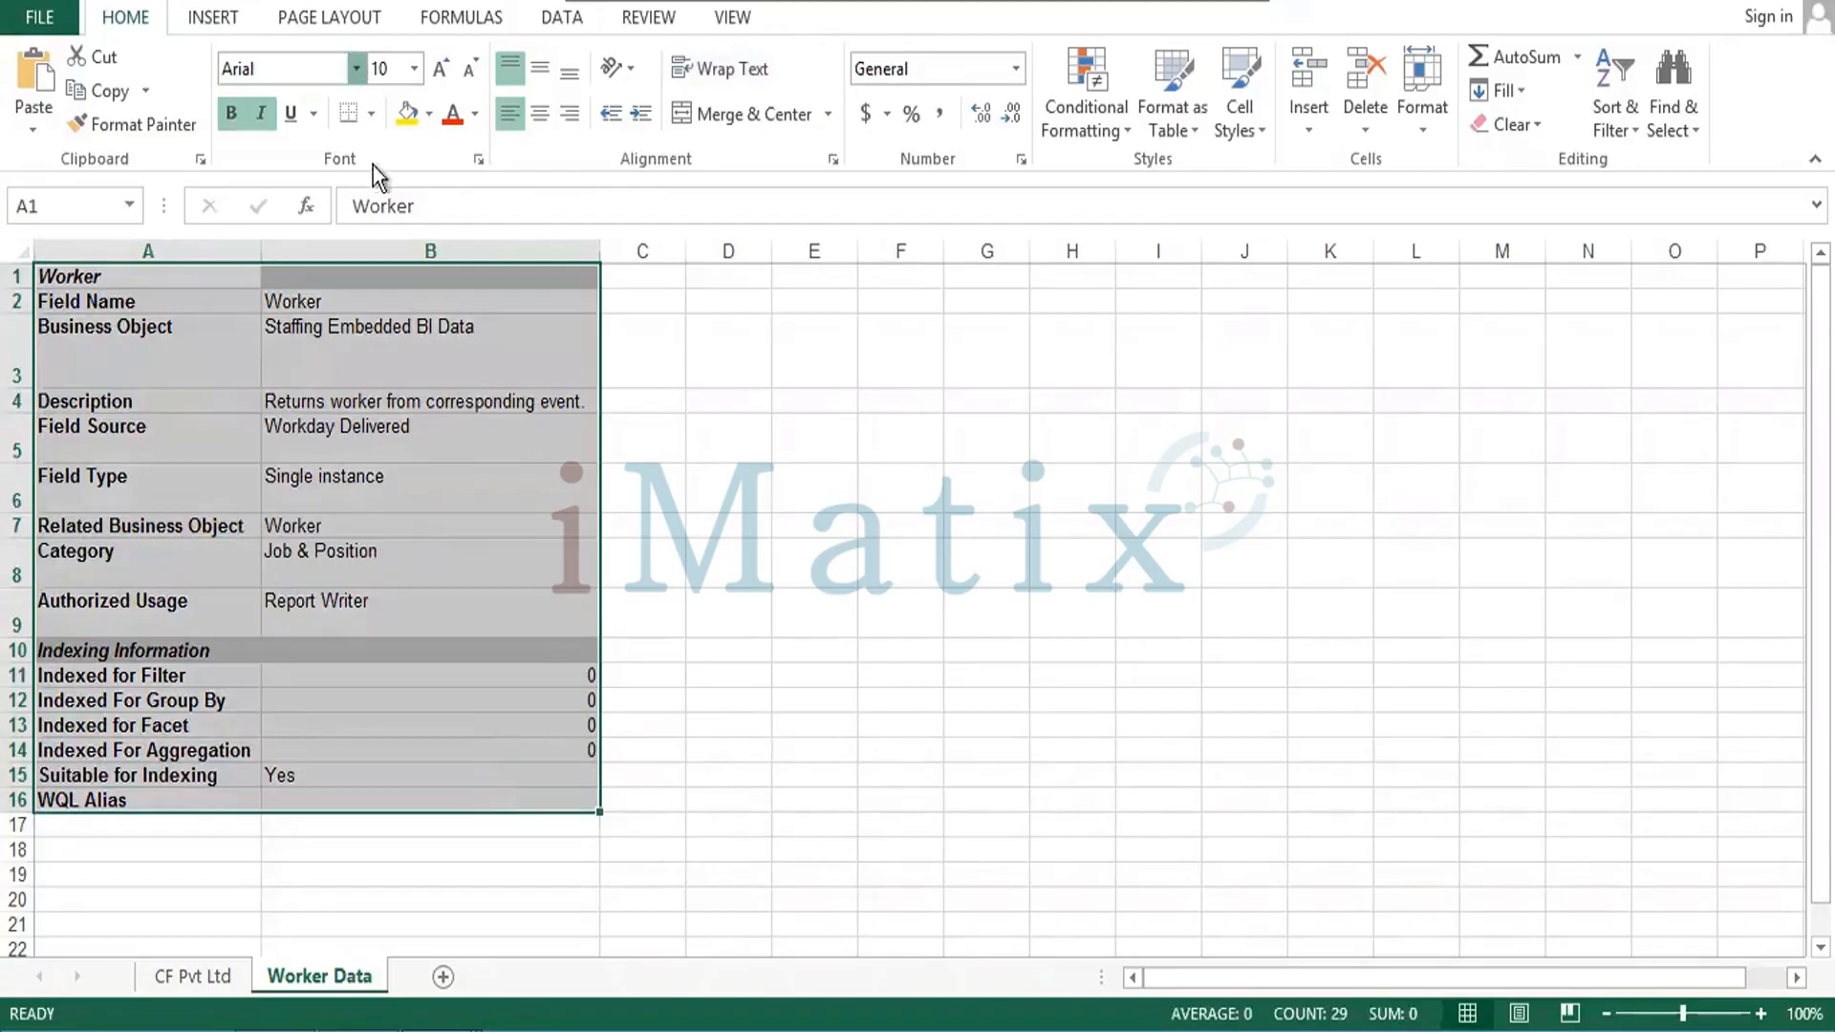
pyautogui.click(359, 78)
pyautogui.write('Times New Roman')
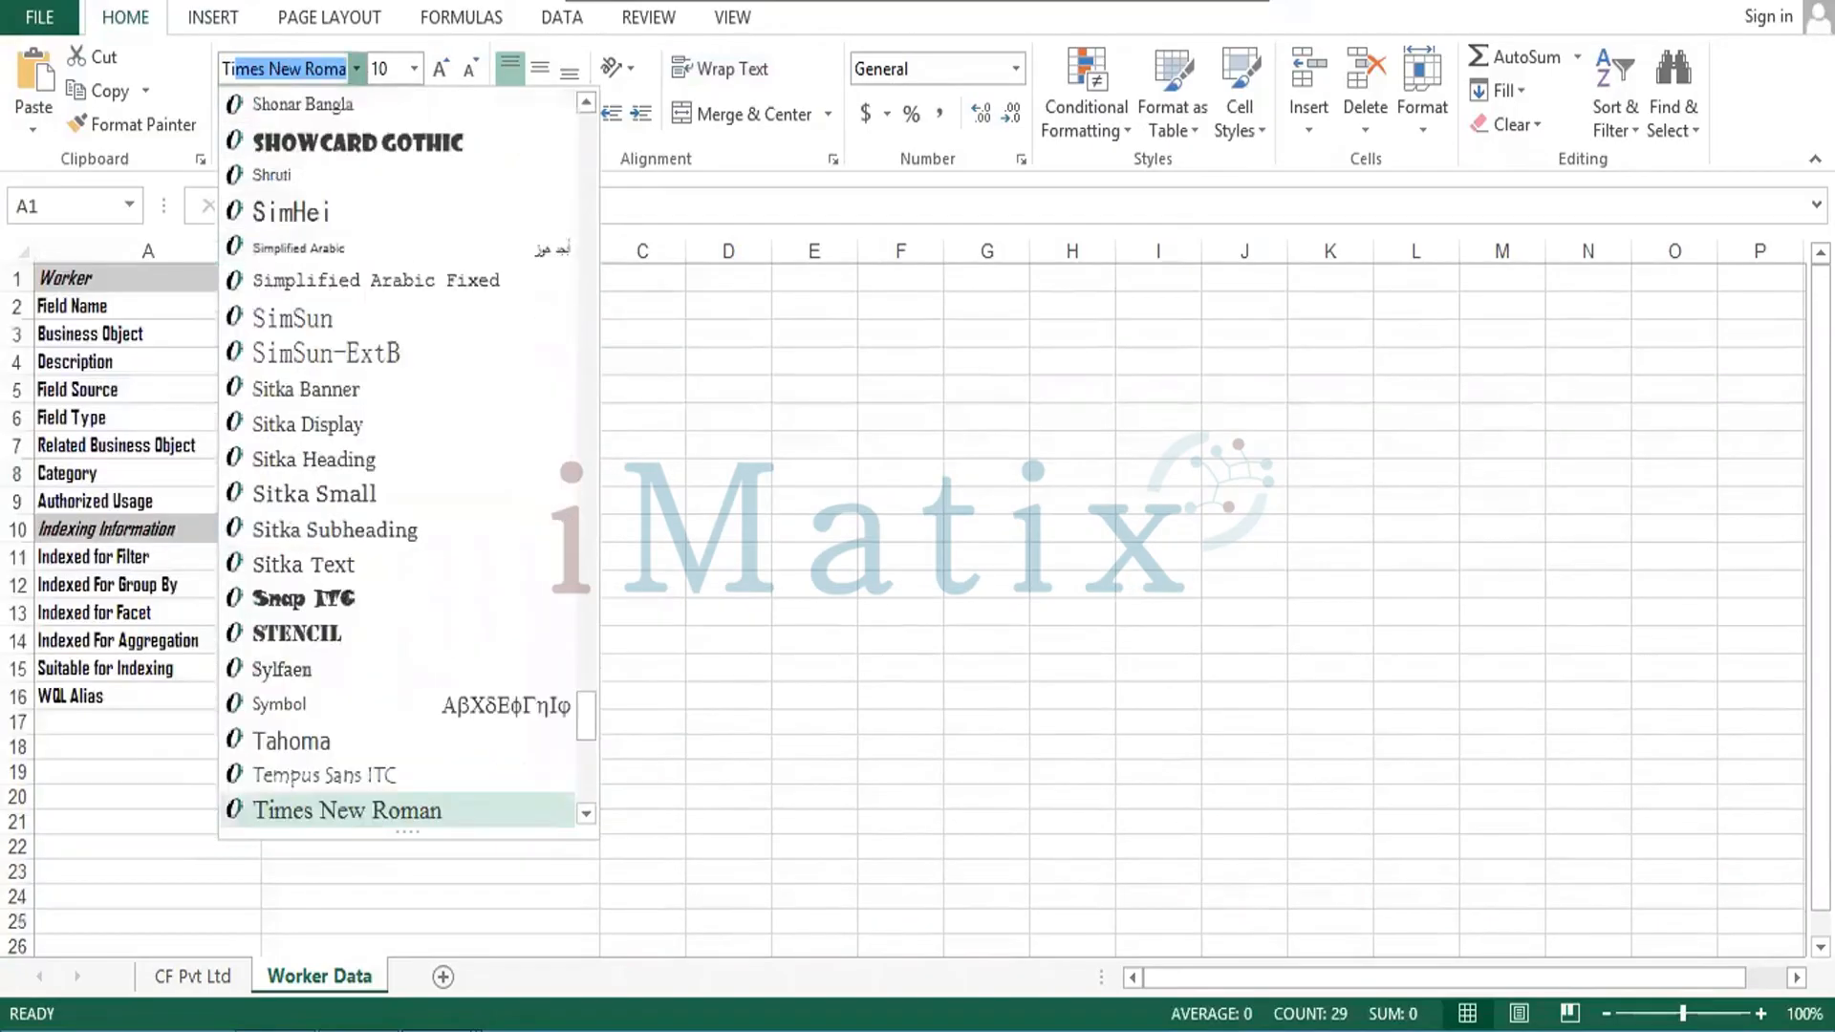
pyautogui.press('Return')
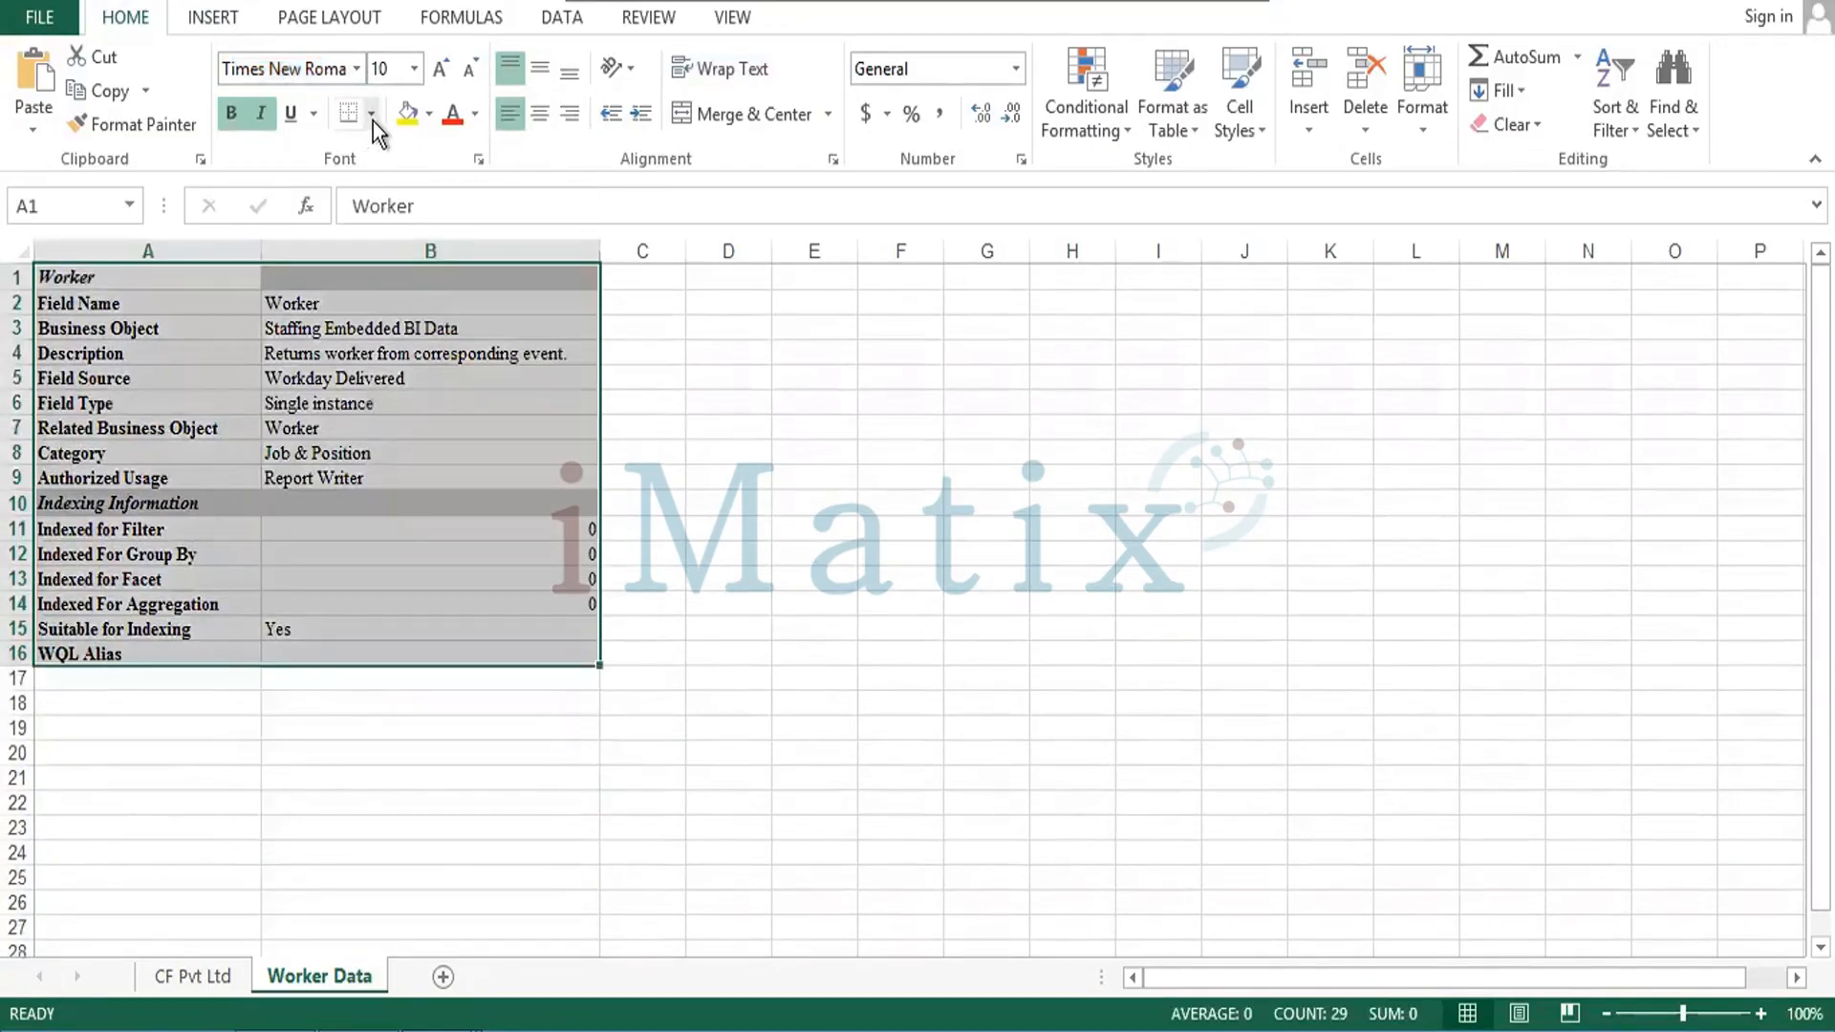
pyautogui.click(372, 121)
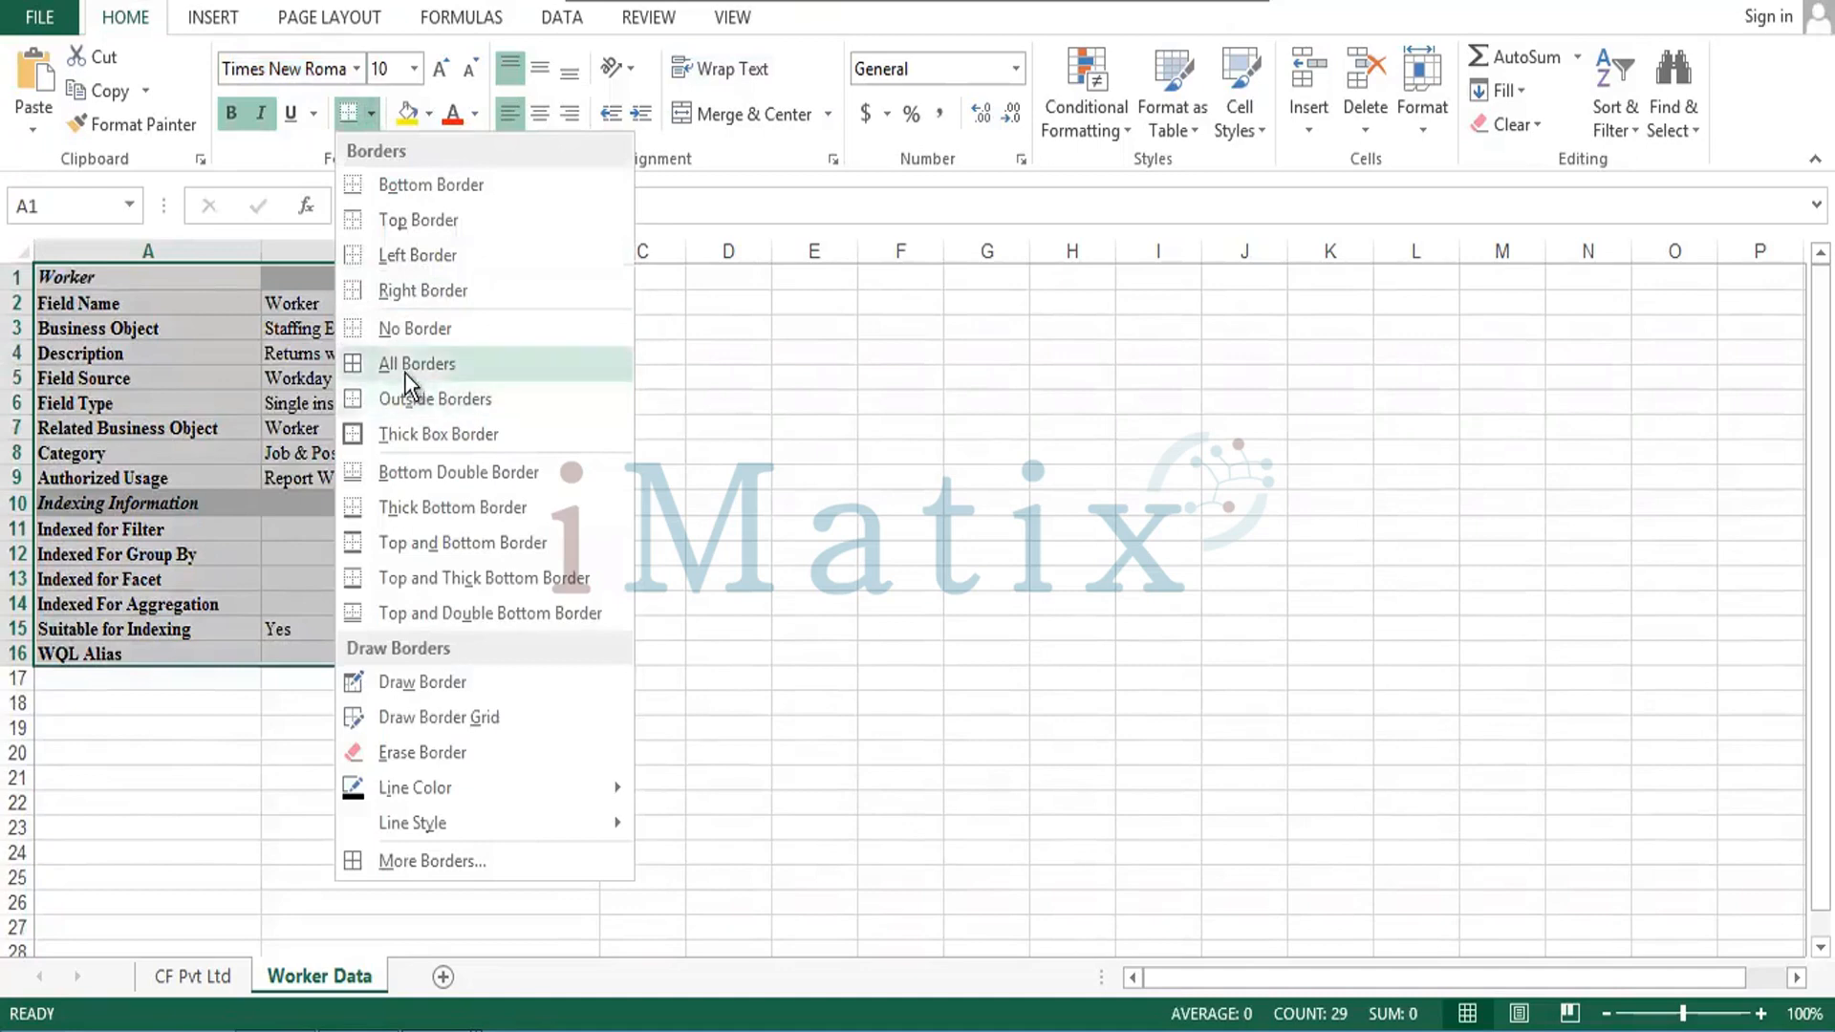
pyautogui.click(411, 364)
pyautogui.click(411, 557)
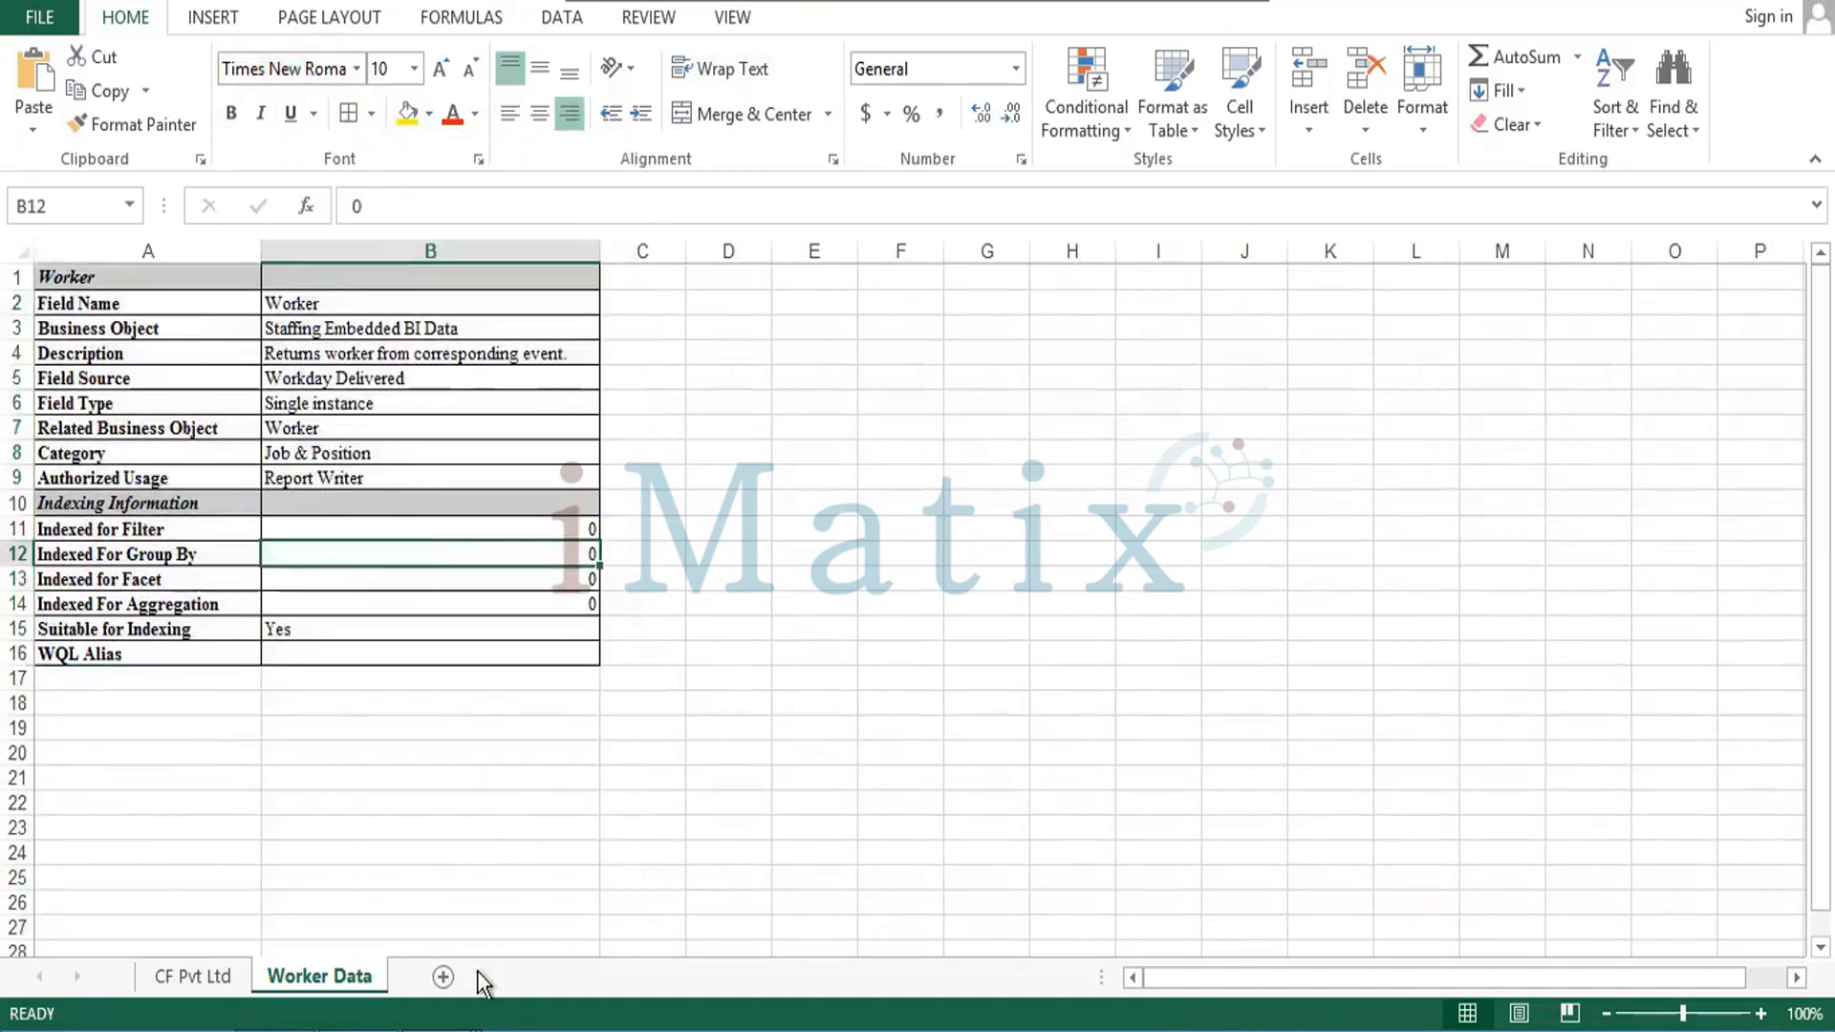
# Copy the full field details table, rows 1 to 16, from the Position workbook and return to the Job_Profiles workbook.
pyautogui.hotkey('alt', 'Tab')
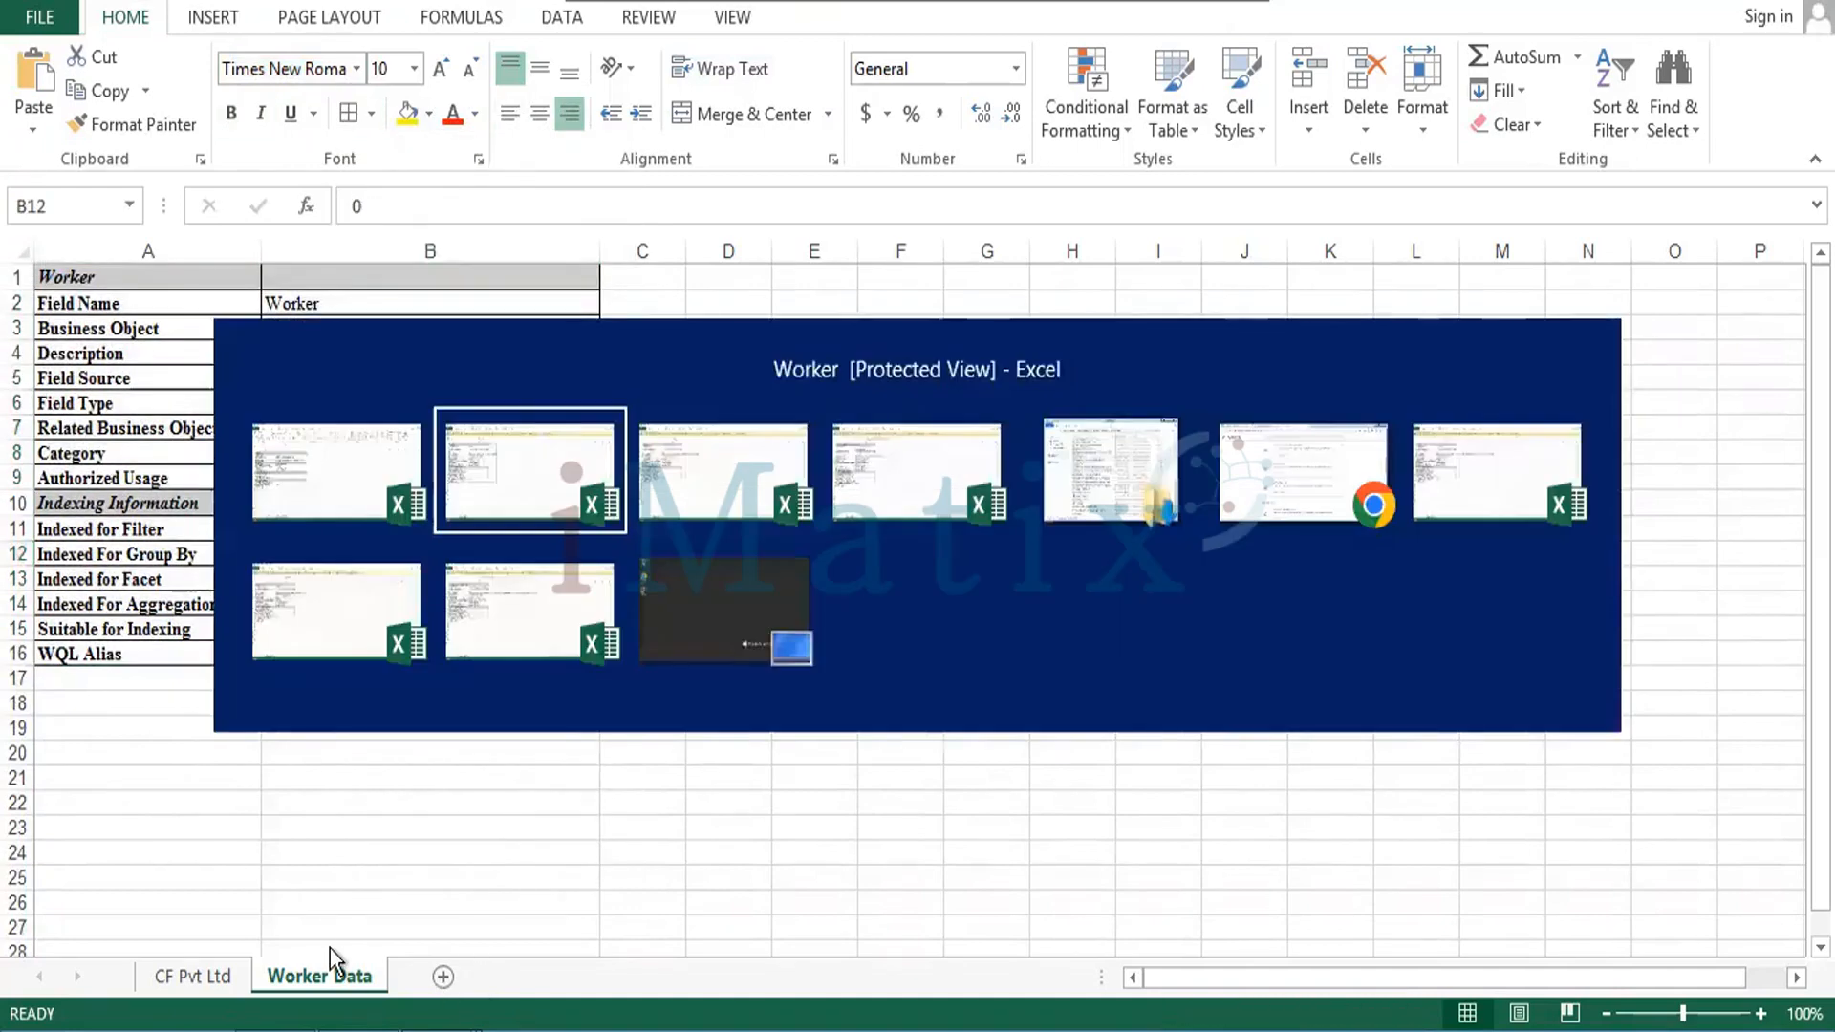
pyautogui.hotkey('alt', 'Tab')
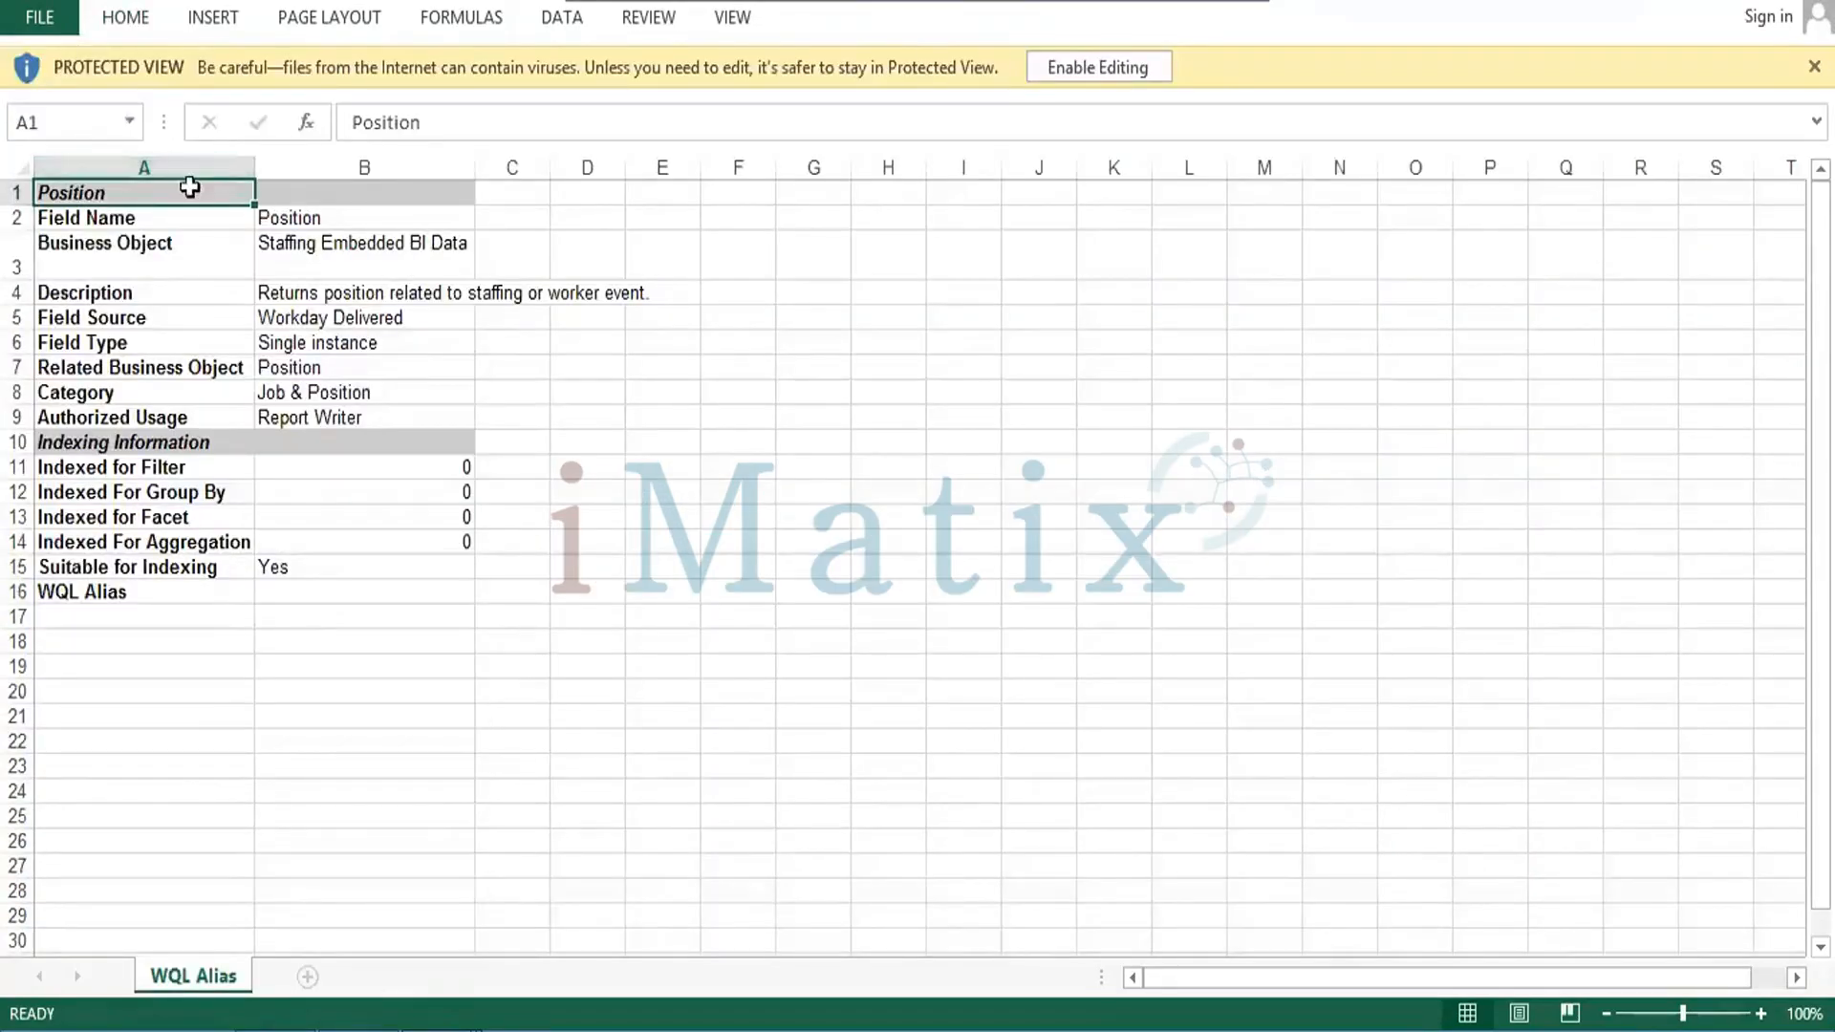
pyautogui.moveTo(173, 192); pyautogui.dragTo(486, 600)
pyautogui.hotkey('ctrl', 'c')
pyautogui.hotkey('alt', 'Tab')
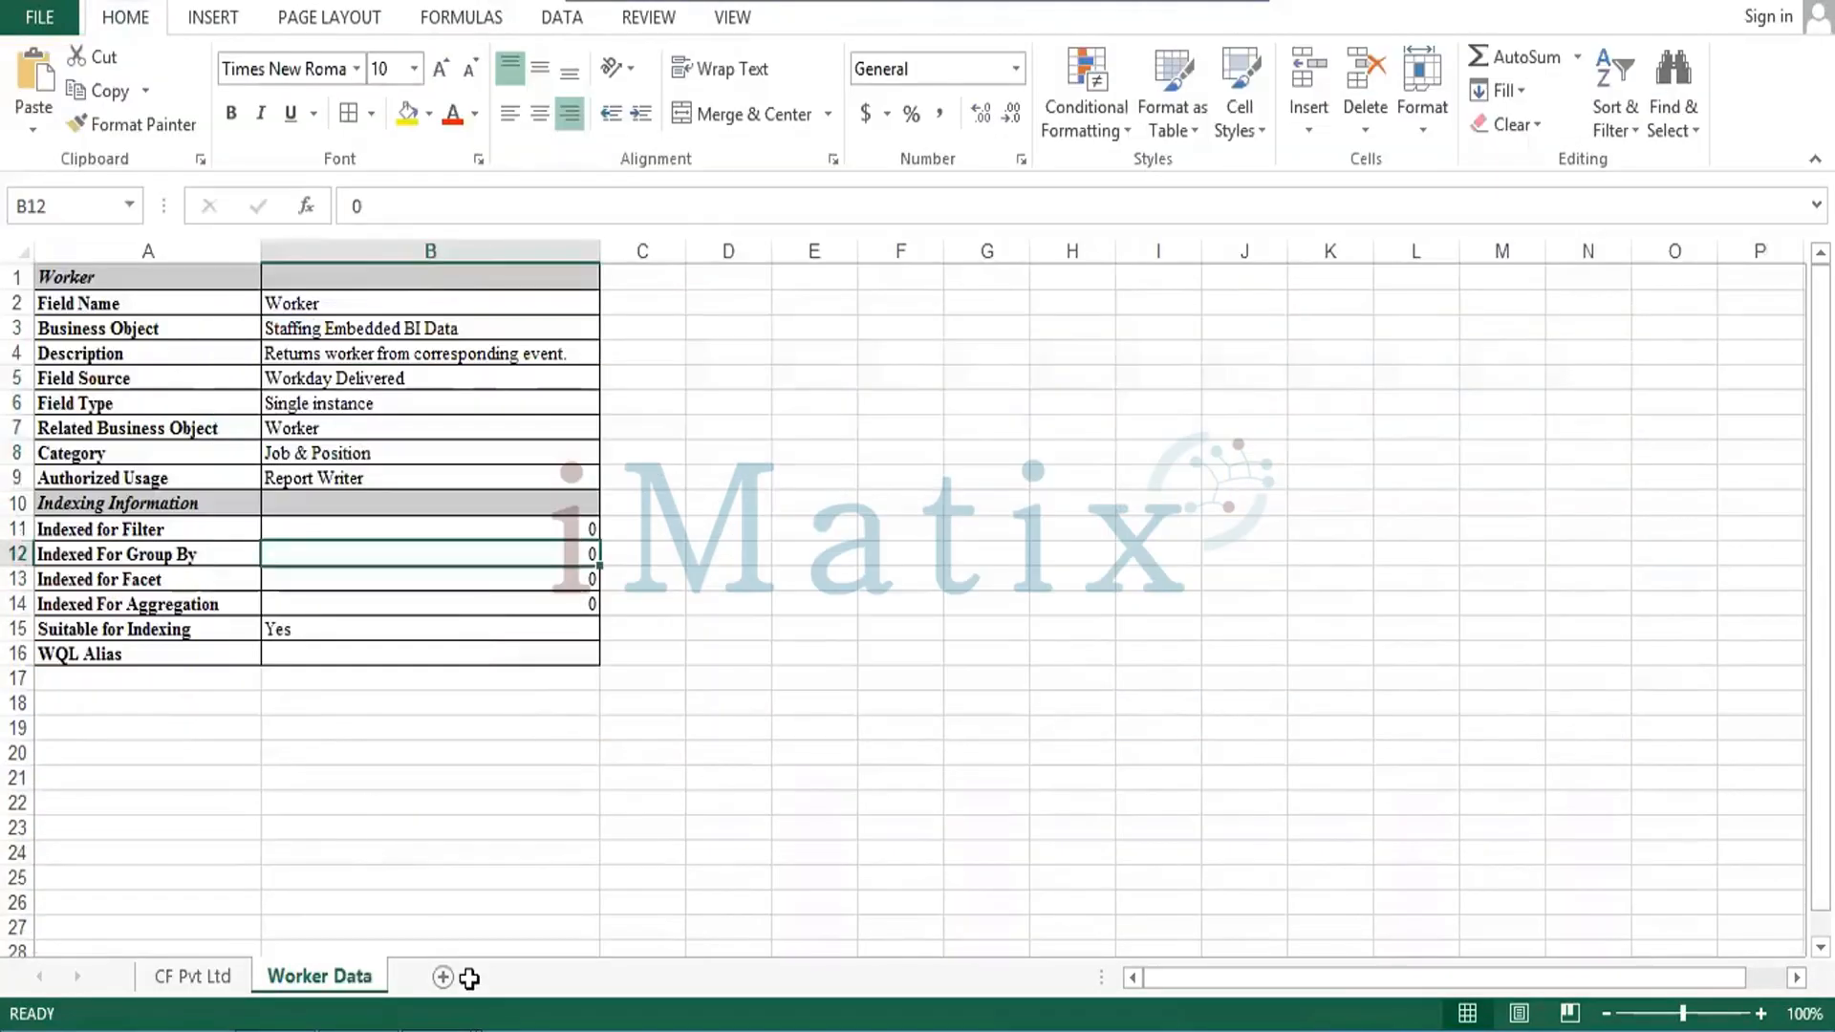
# Add a new sheet after Worker Data, paste the Position details at A1 and autofit the column widths.
pyautogui.click(207, 982)
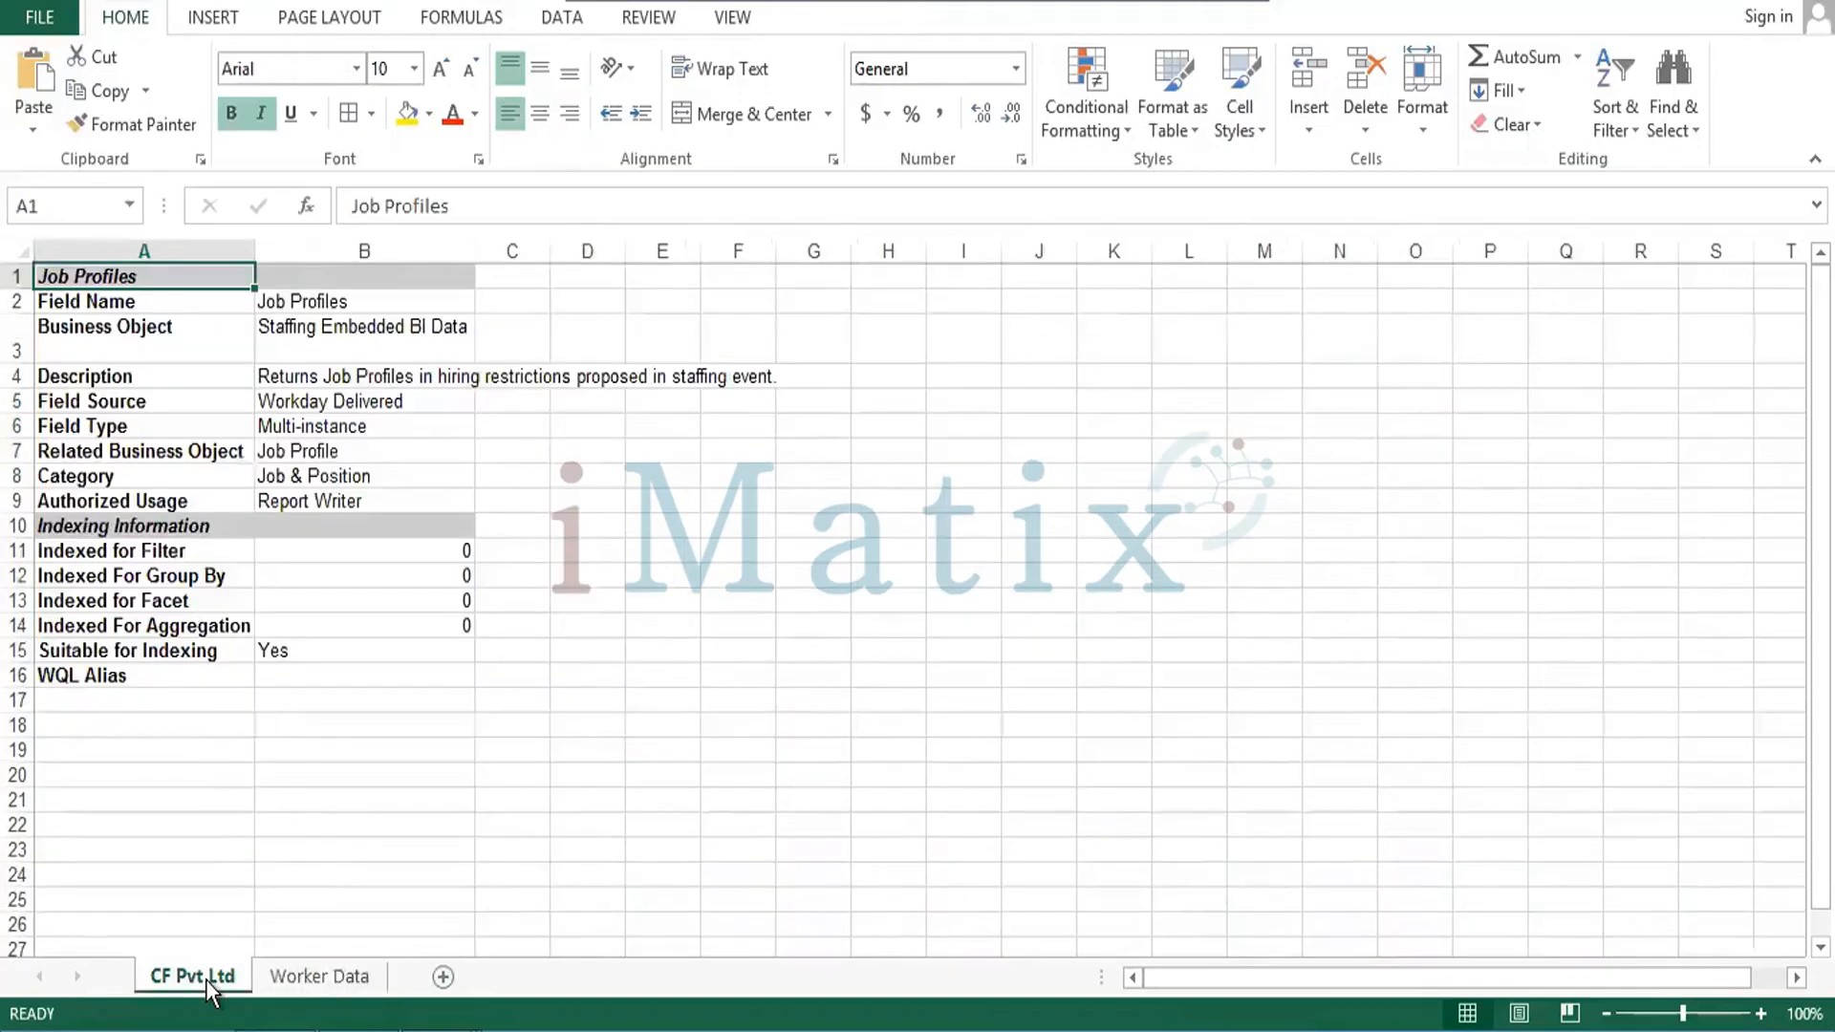
pyautogui.click(287, 984)
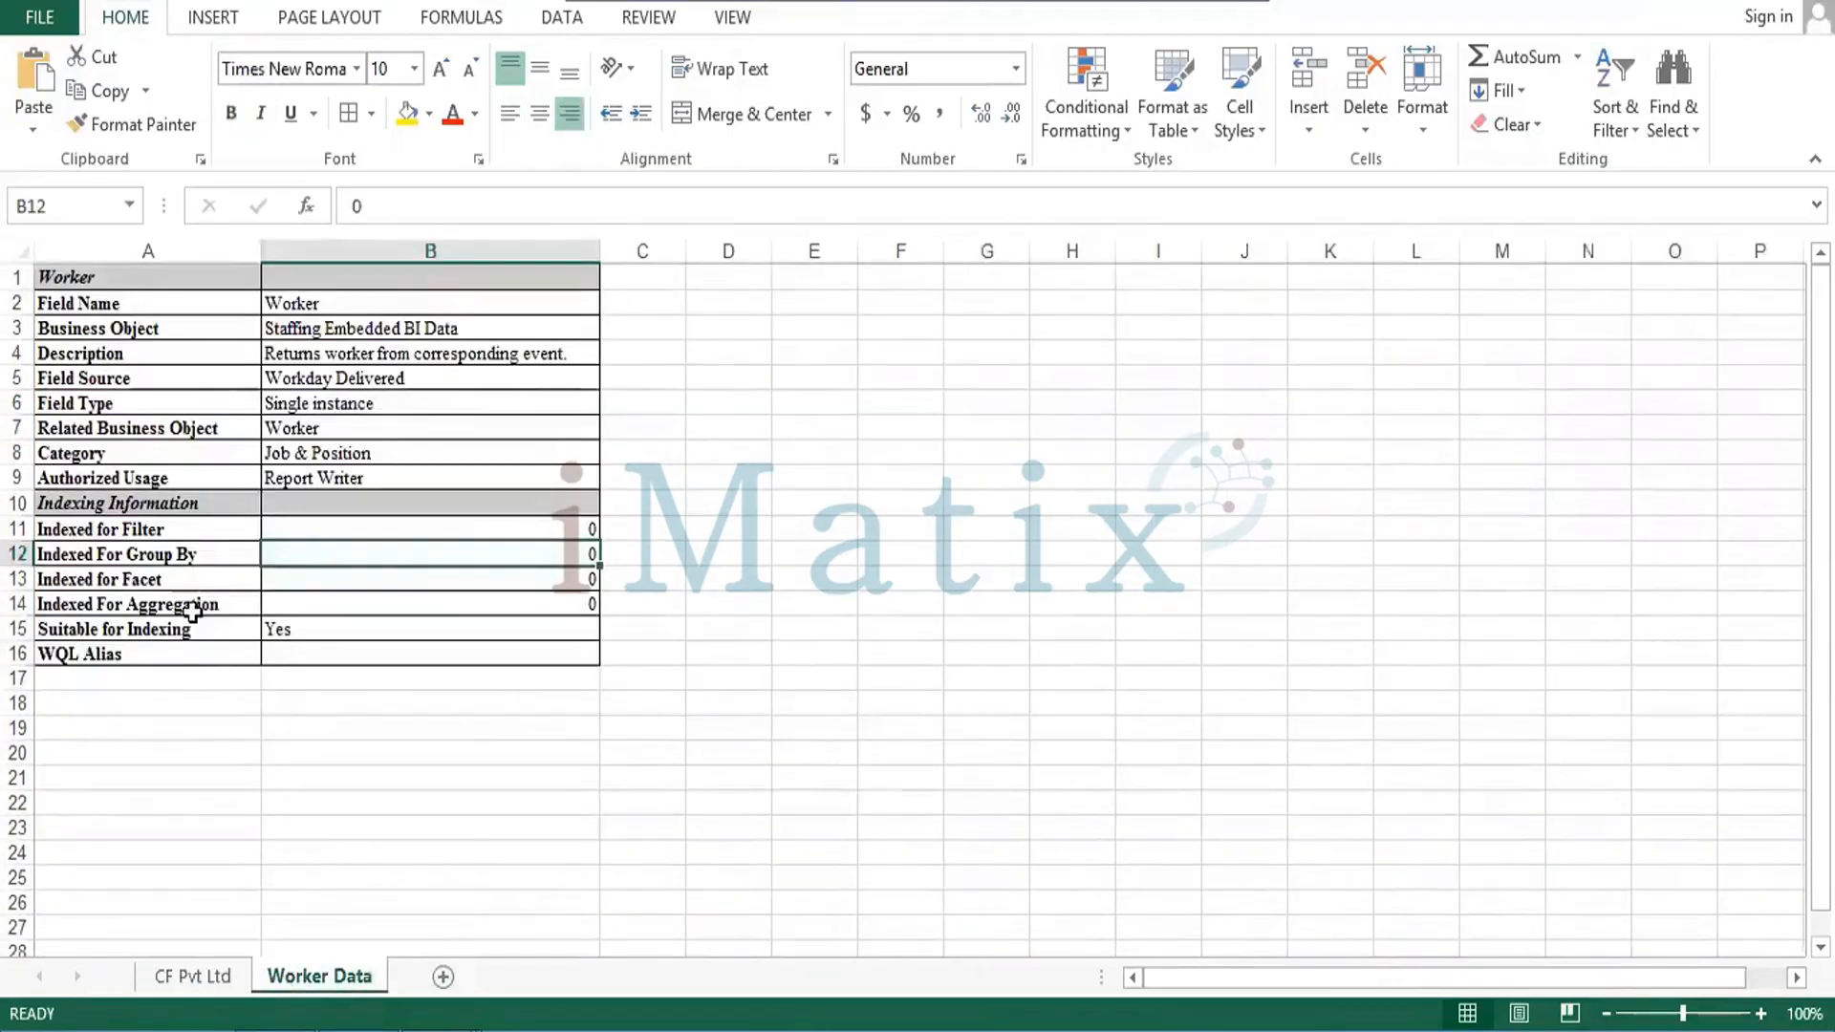
pyautogui.click(302, 754)
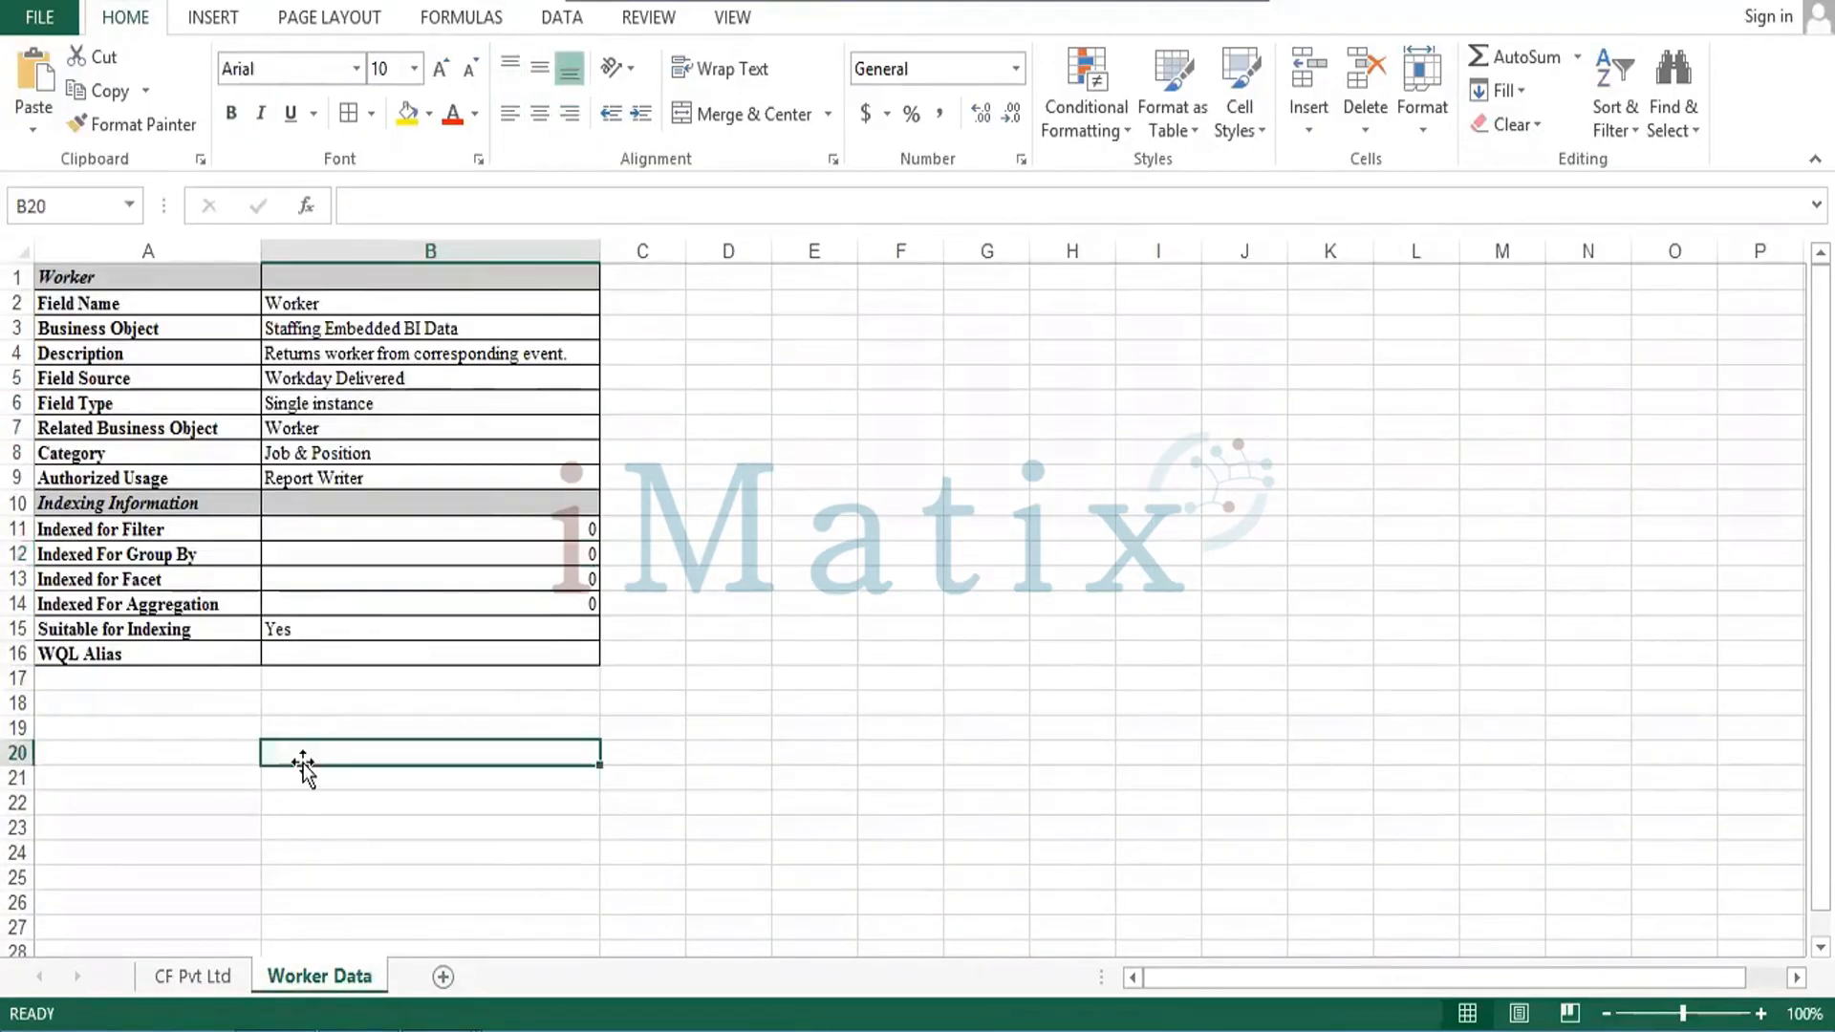
pyautogui.click(446, 973)
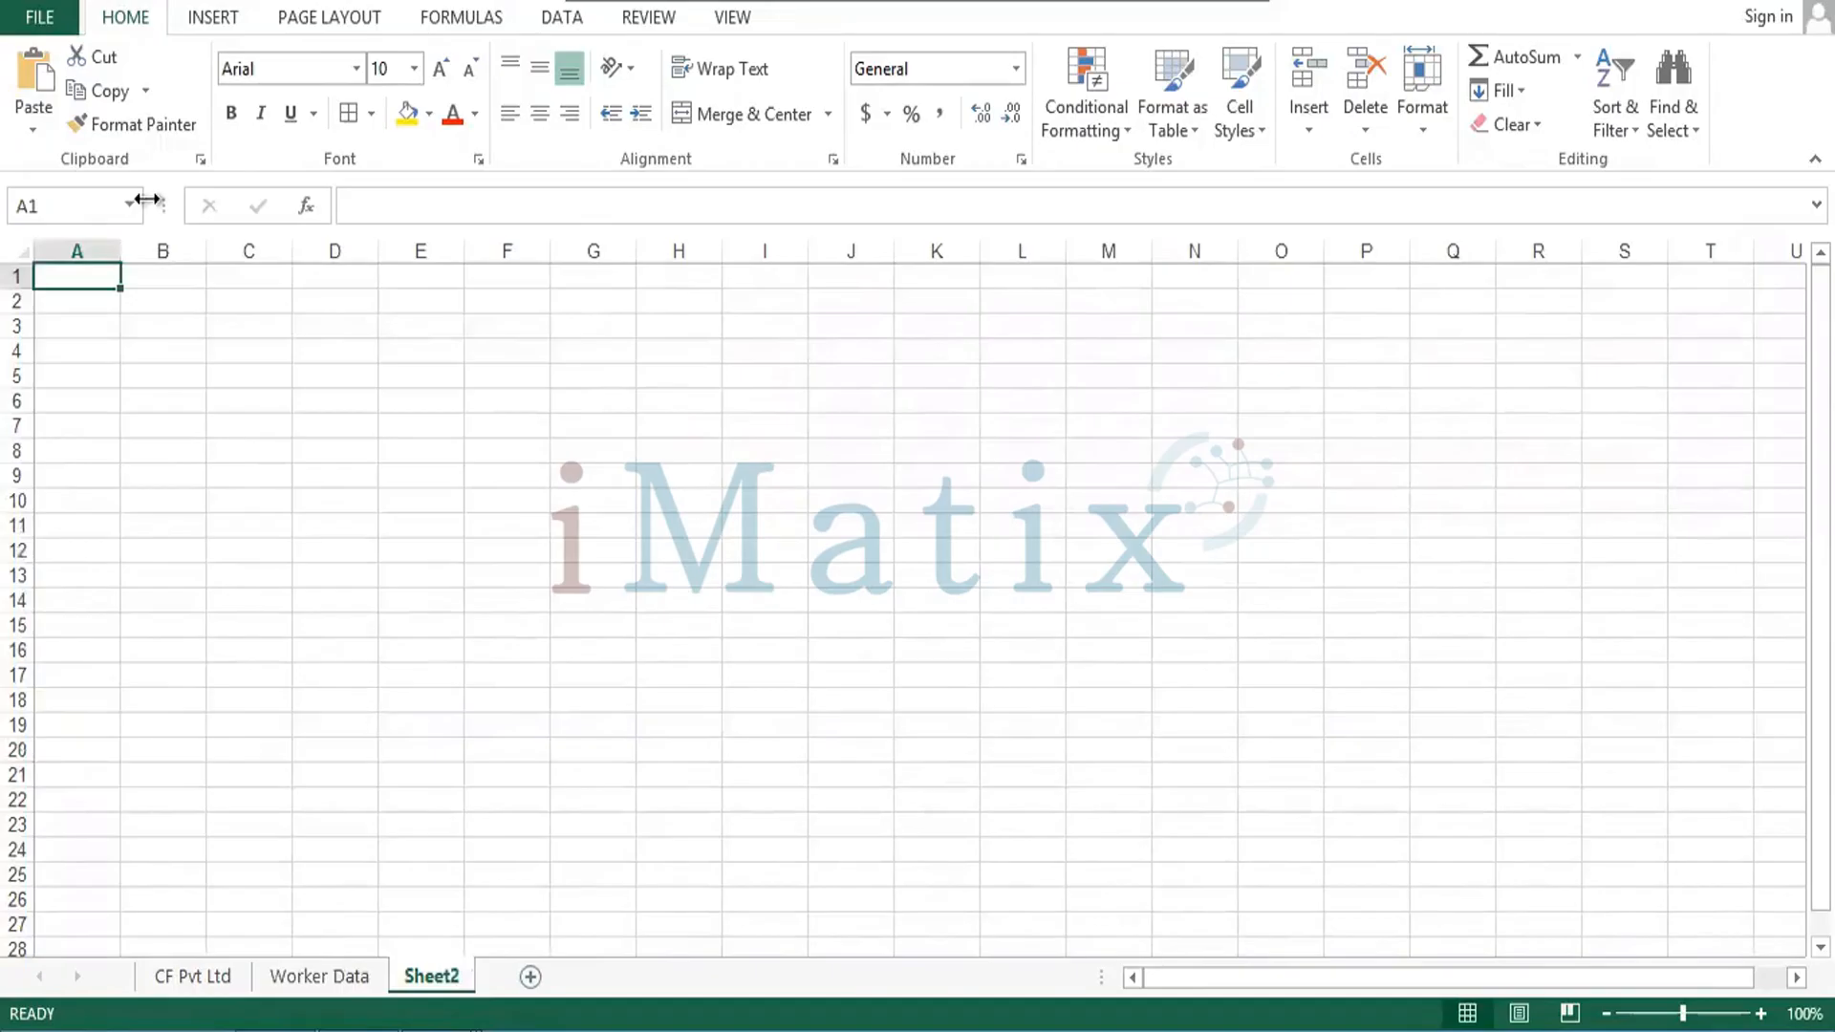
pyautogui.hotkey('ctrl', 'v')
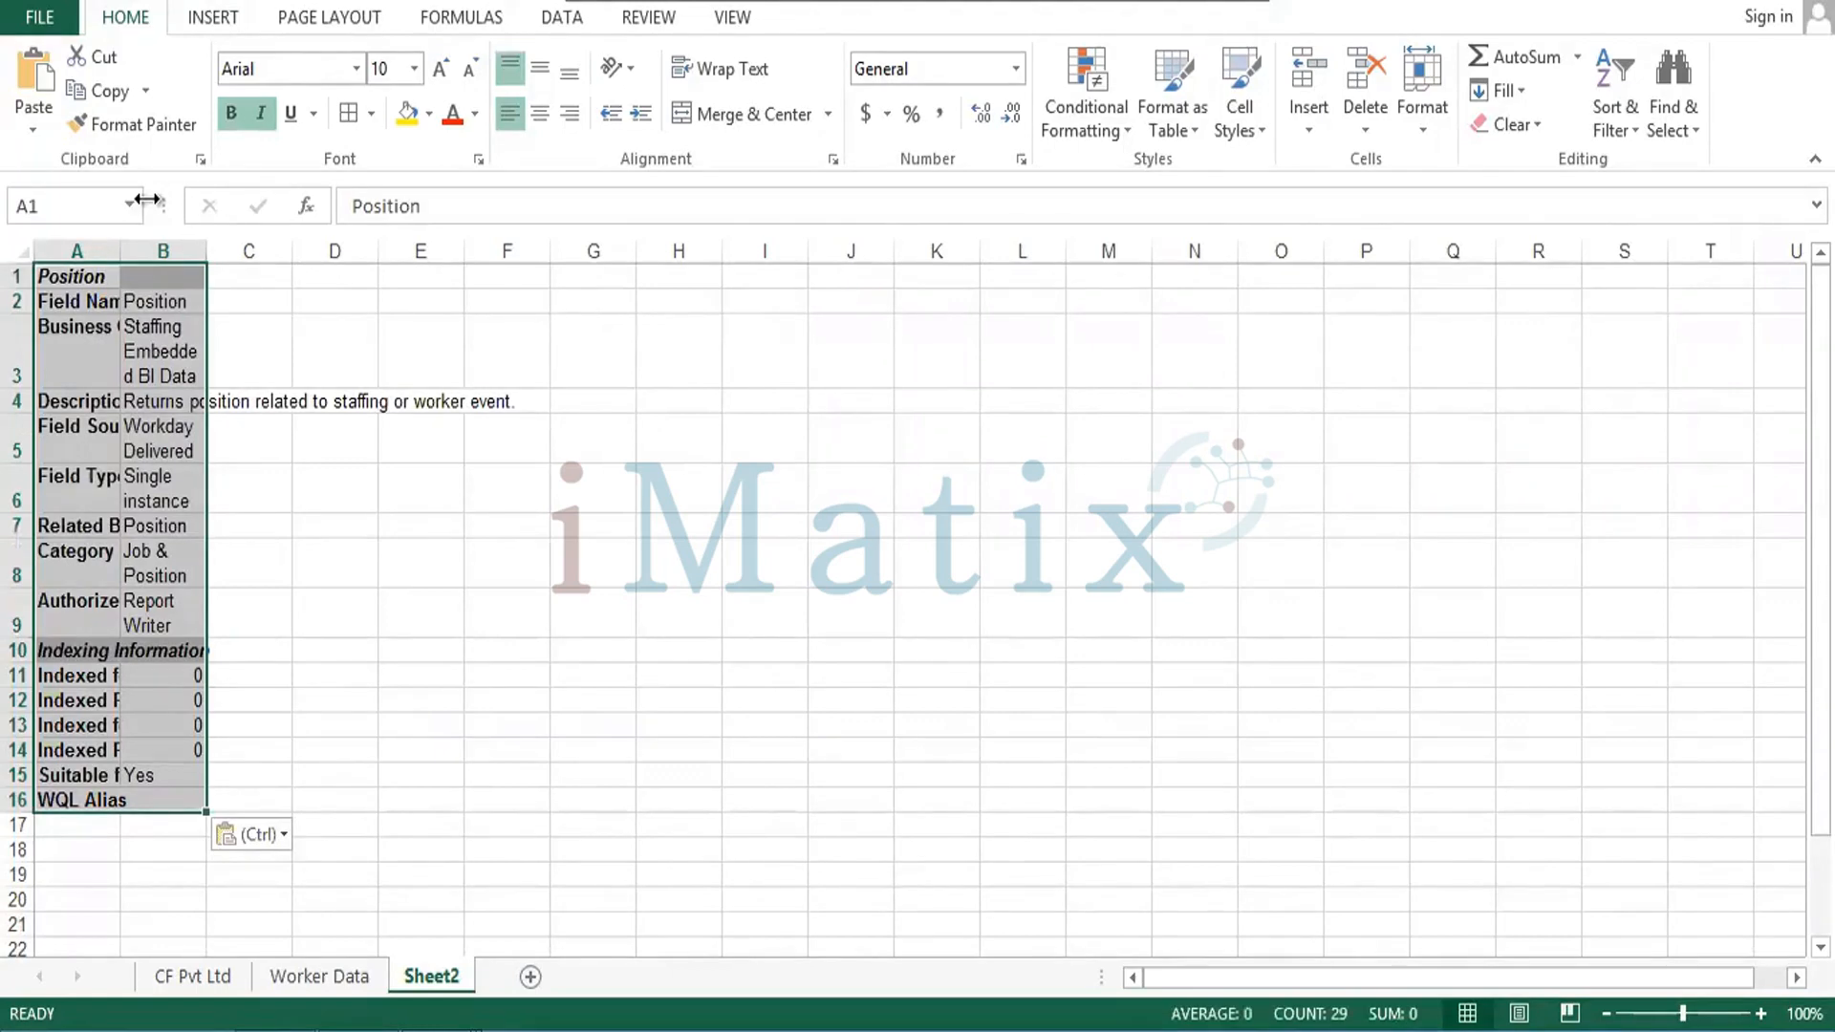
pyautogui.hotkey('alt', 'o')
pyautogui.press('c')
pyautogui.press('a')
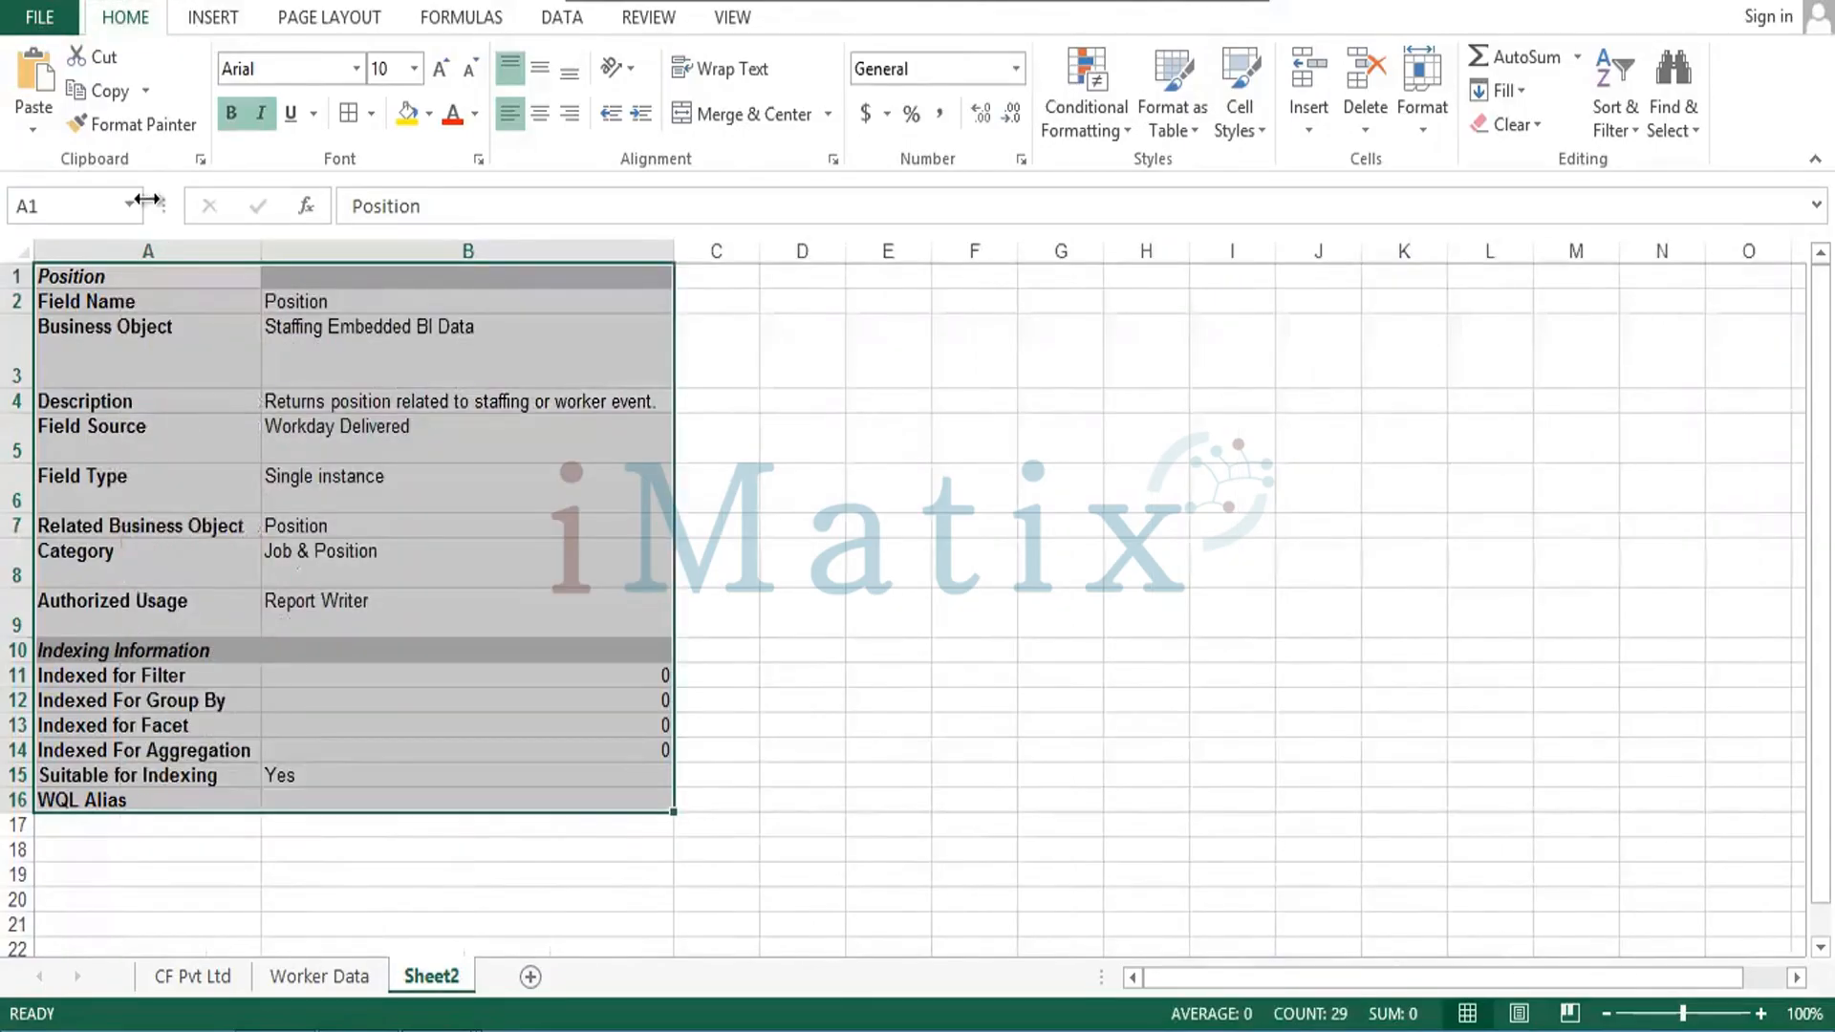
# Set the pasted Position table's font to Times New Roman and remove its italic formatting.
pyautogui.click(357, 61)
pyautogui.write('ti')
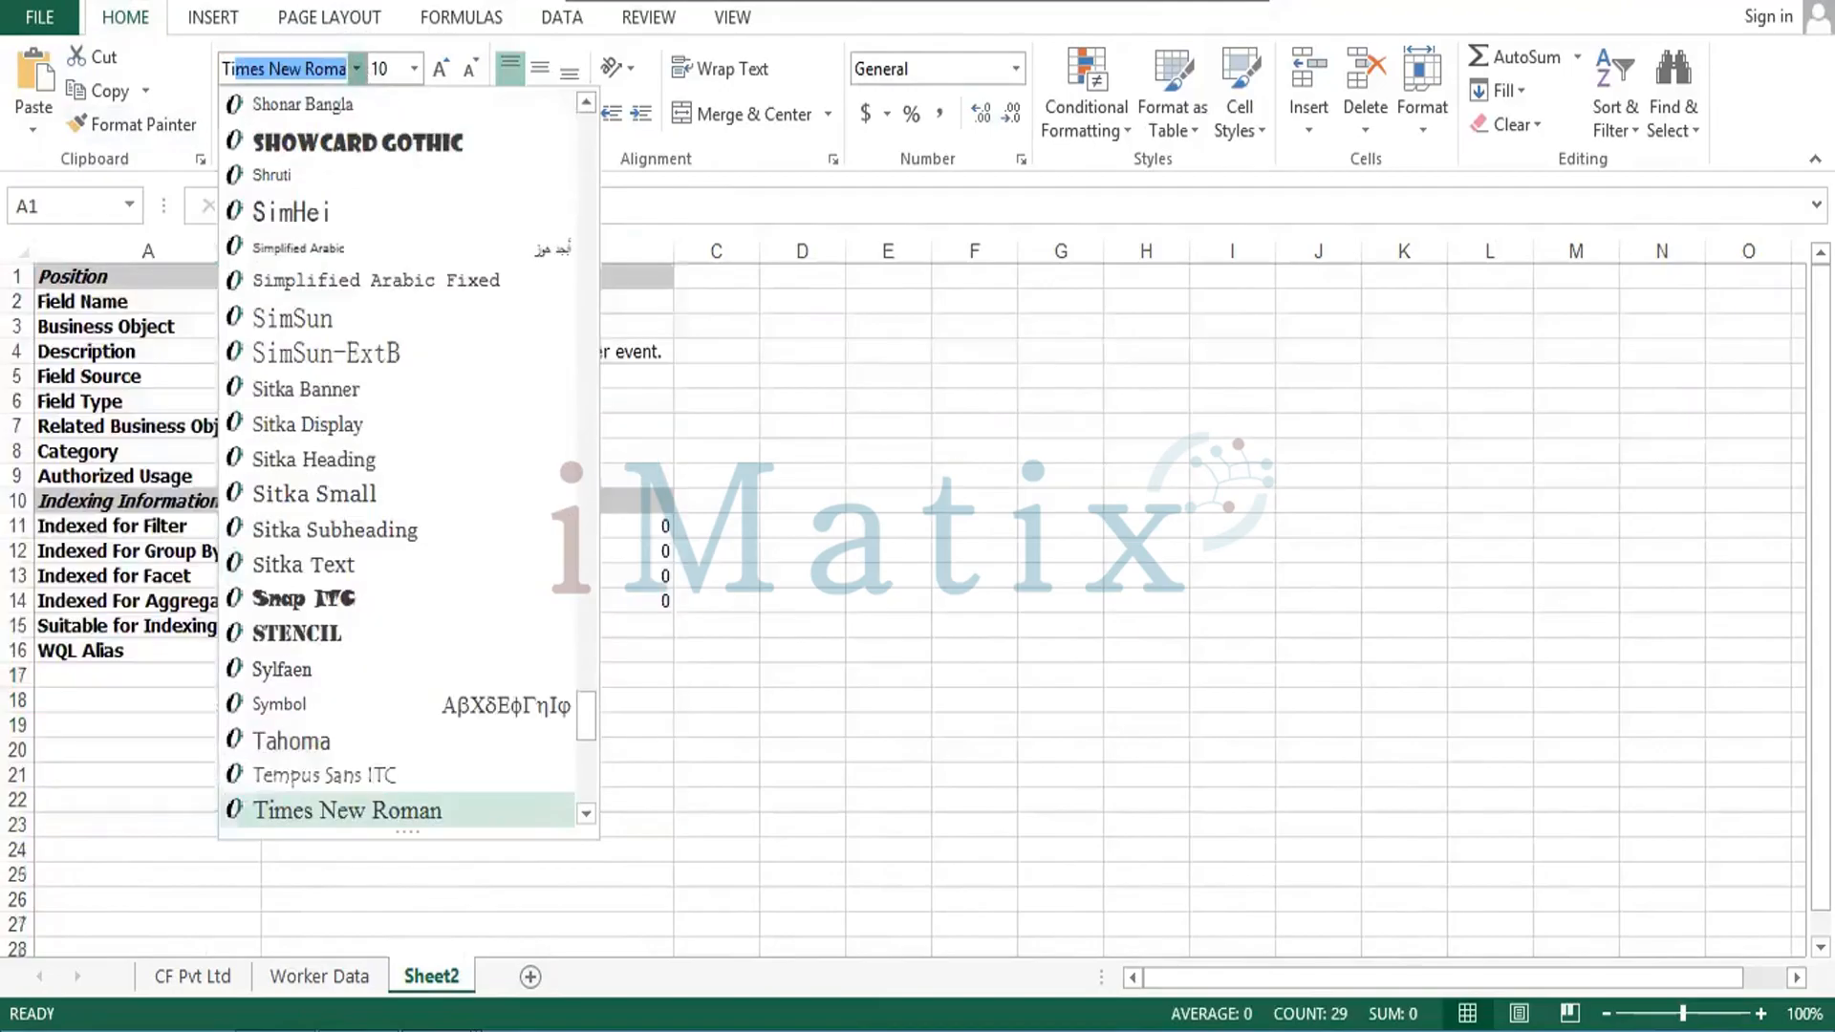
pyautogui.press('Return')
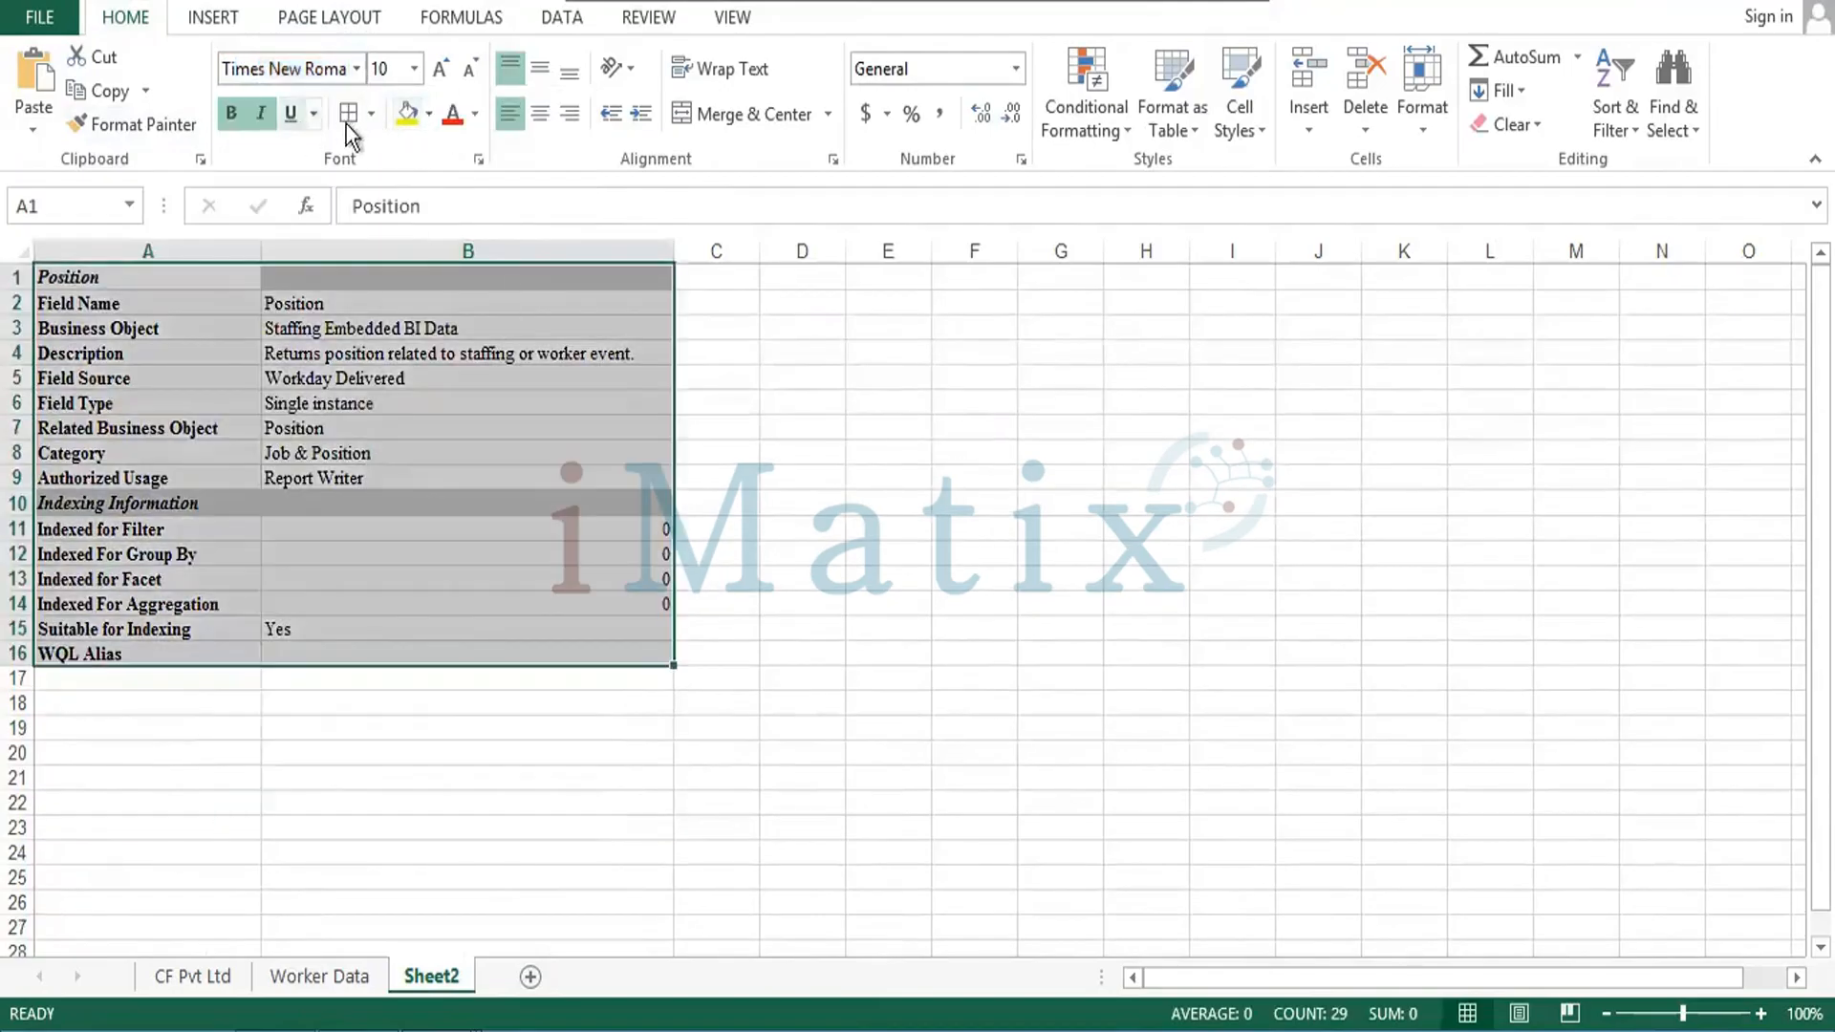
pyautogui.click(252, 109)
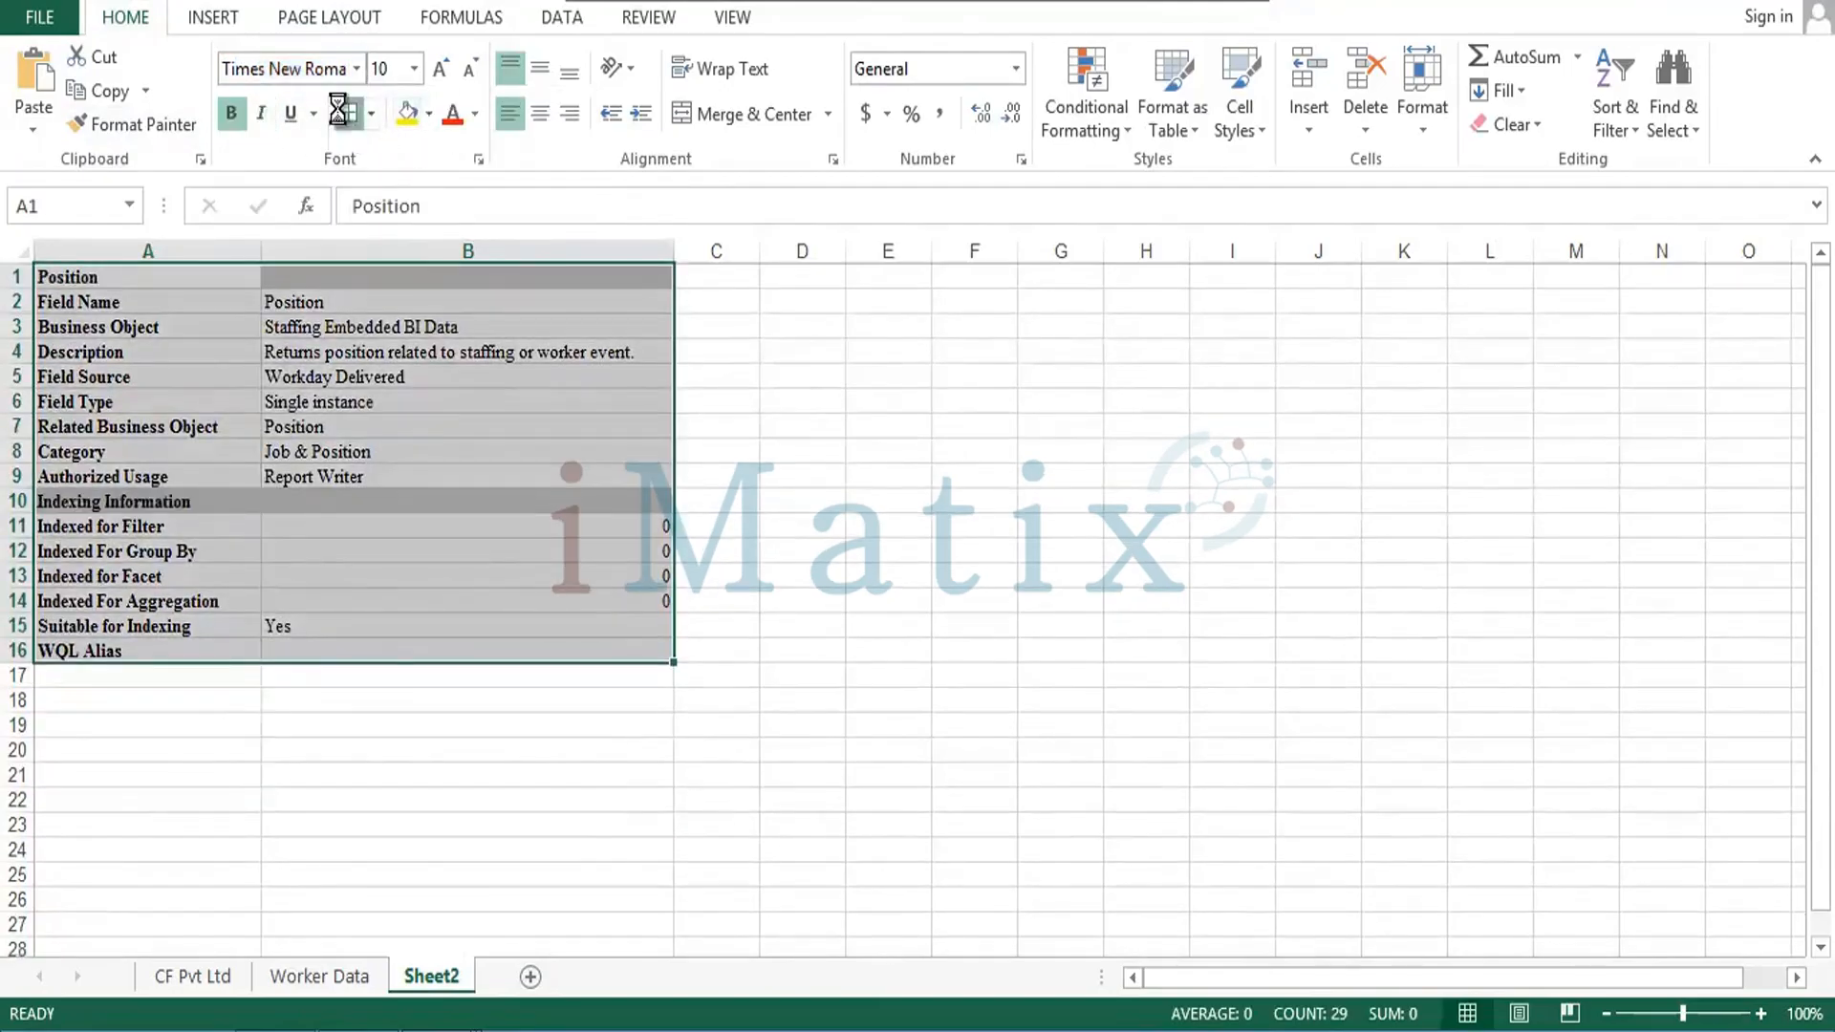
# Apply all borders to the pasted Position table and rename its sheet as Position Details.
pyautogui.click(349, 113)
pyautogui.click(493, 750)
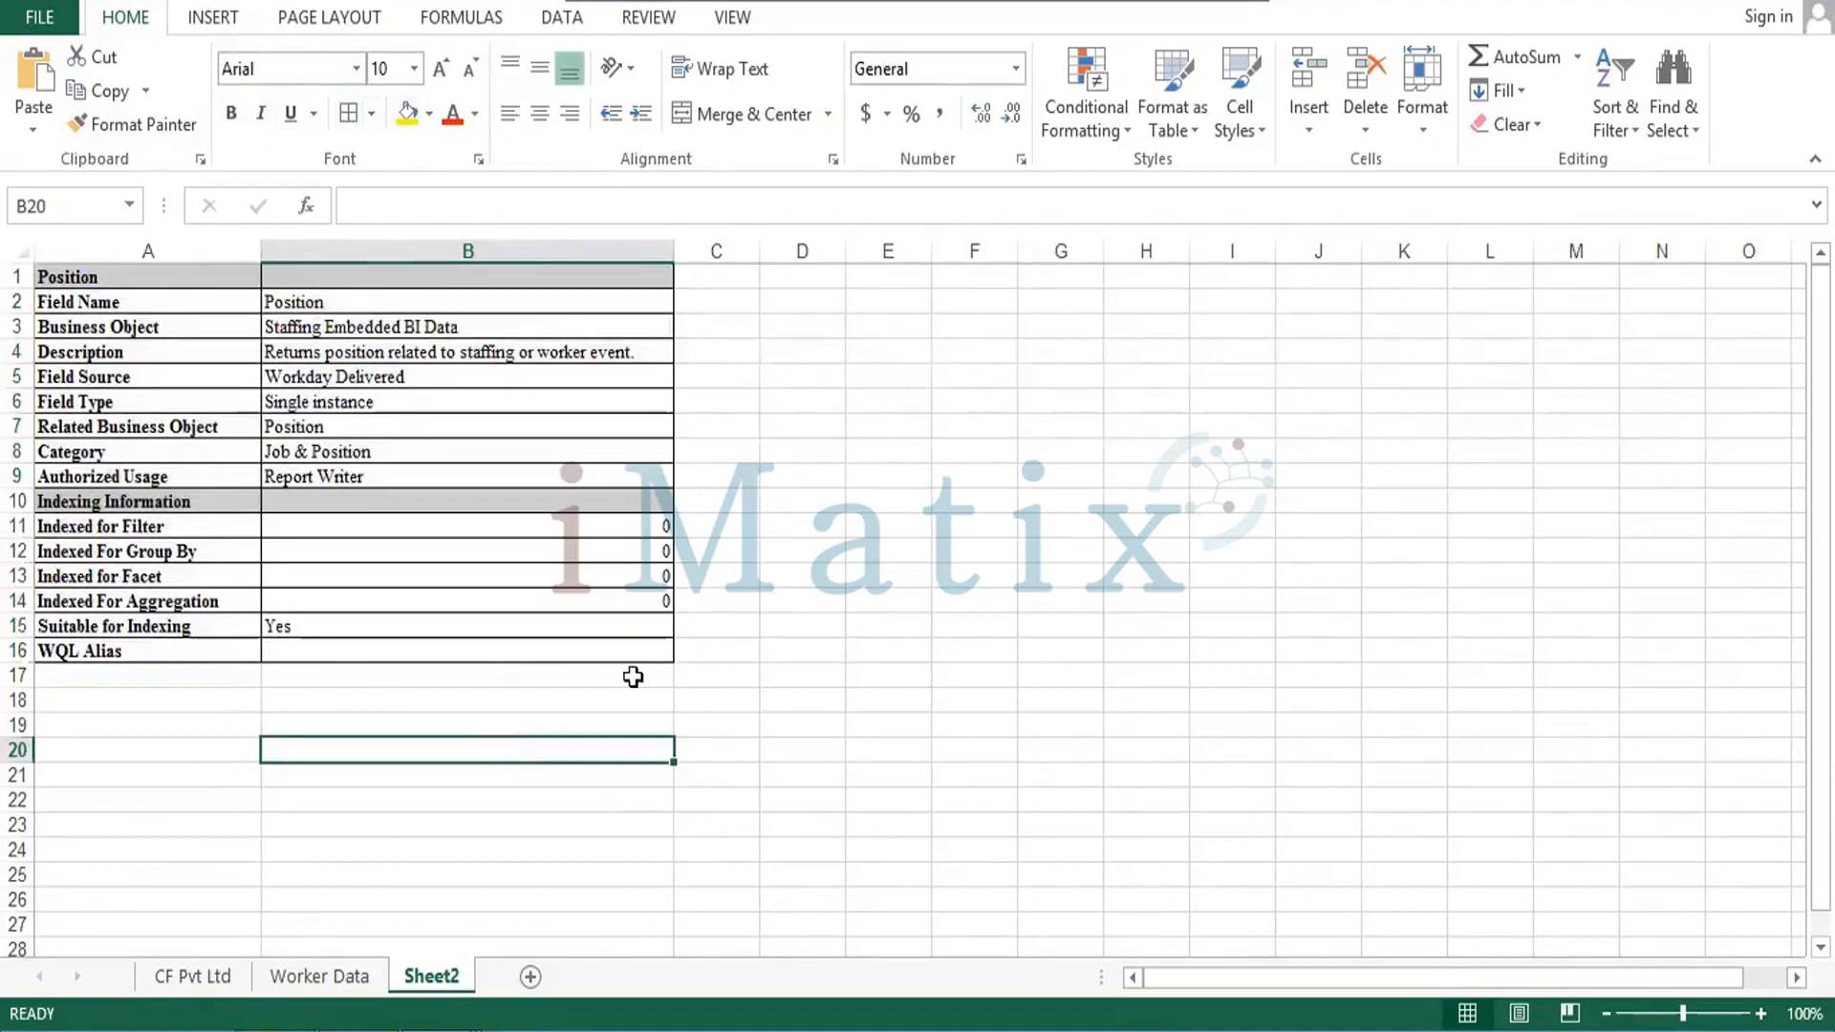
pyautogui.rightClick(433, 975)
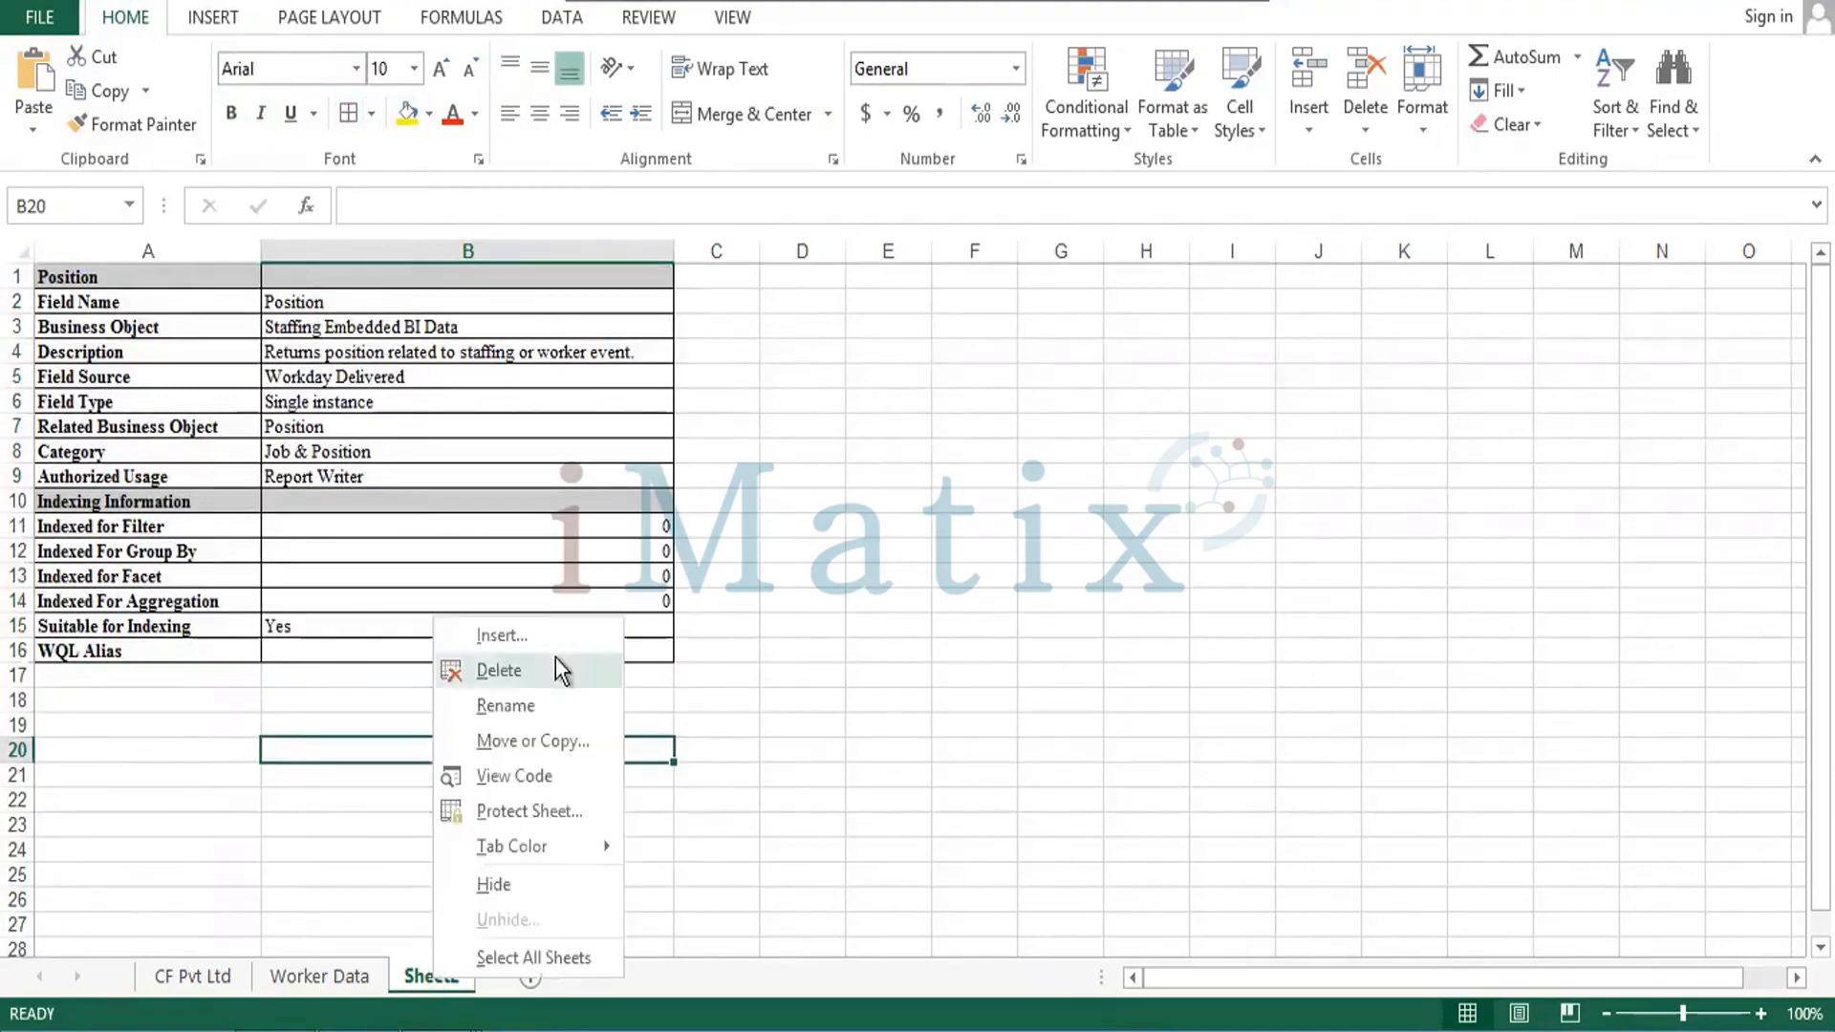
pyautogui.click(534, 706)
pyautogui.write('F')
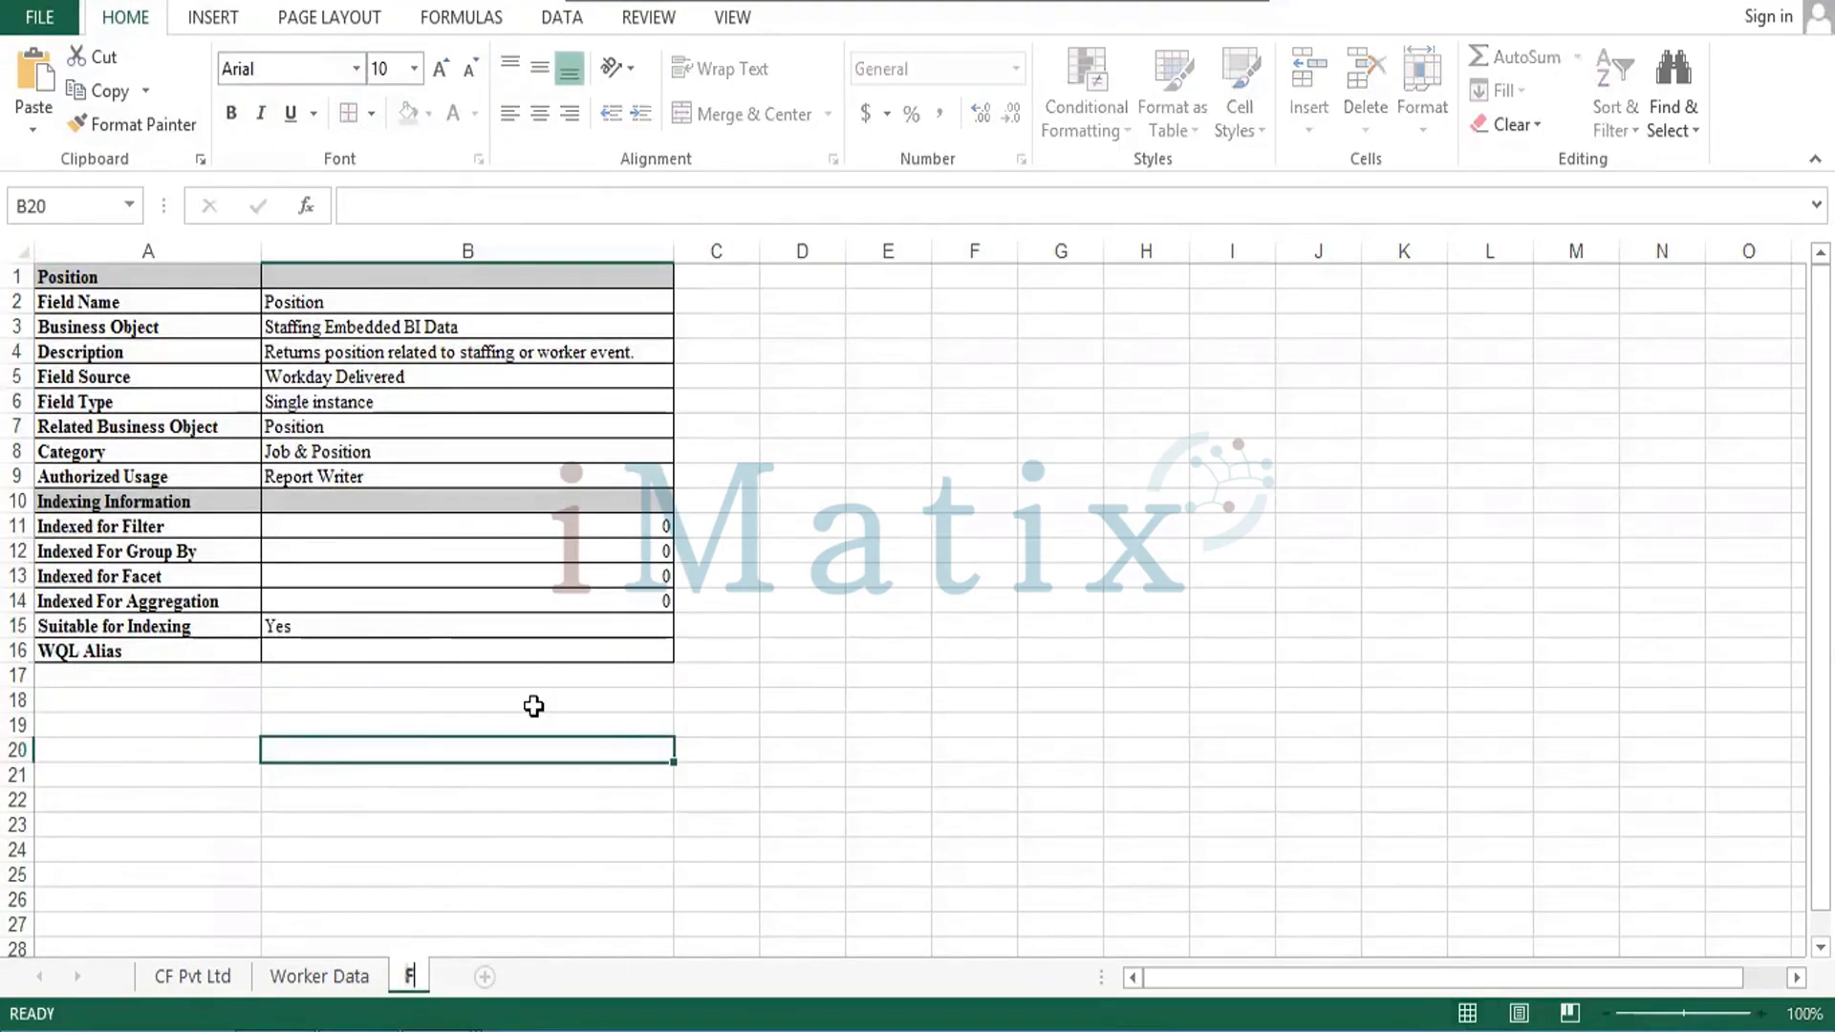
pyautogui.write('Po')
pyautogui.press('BackSpace')
pyautogui.press('BackSpace')
pyautogui.press('BackSpace')
pyautogui.write('pl')
pyautogui.press('BackSpace')
pyautogui.press('BackSpace')
pyautogui.write('s')
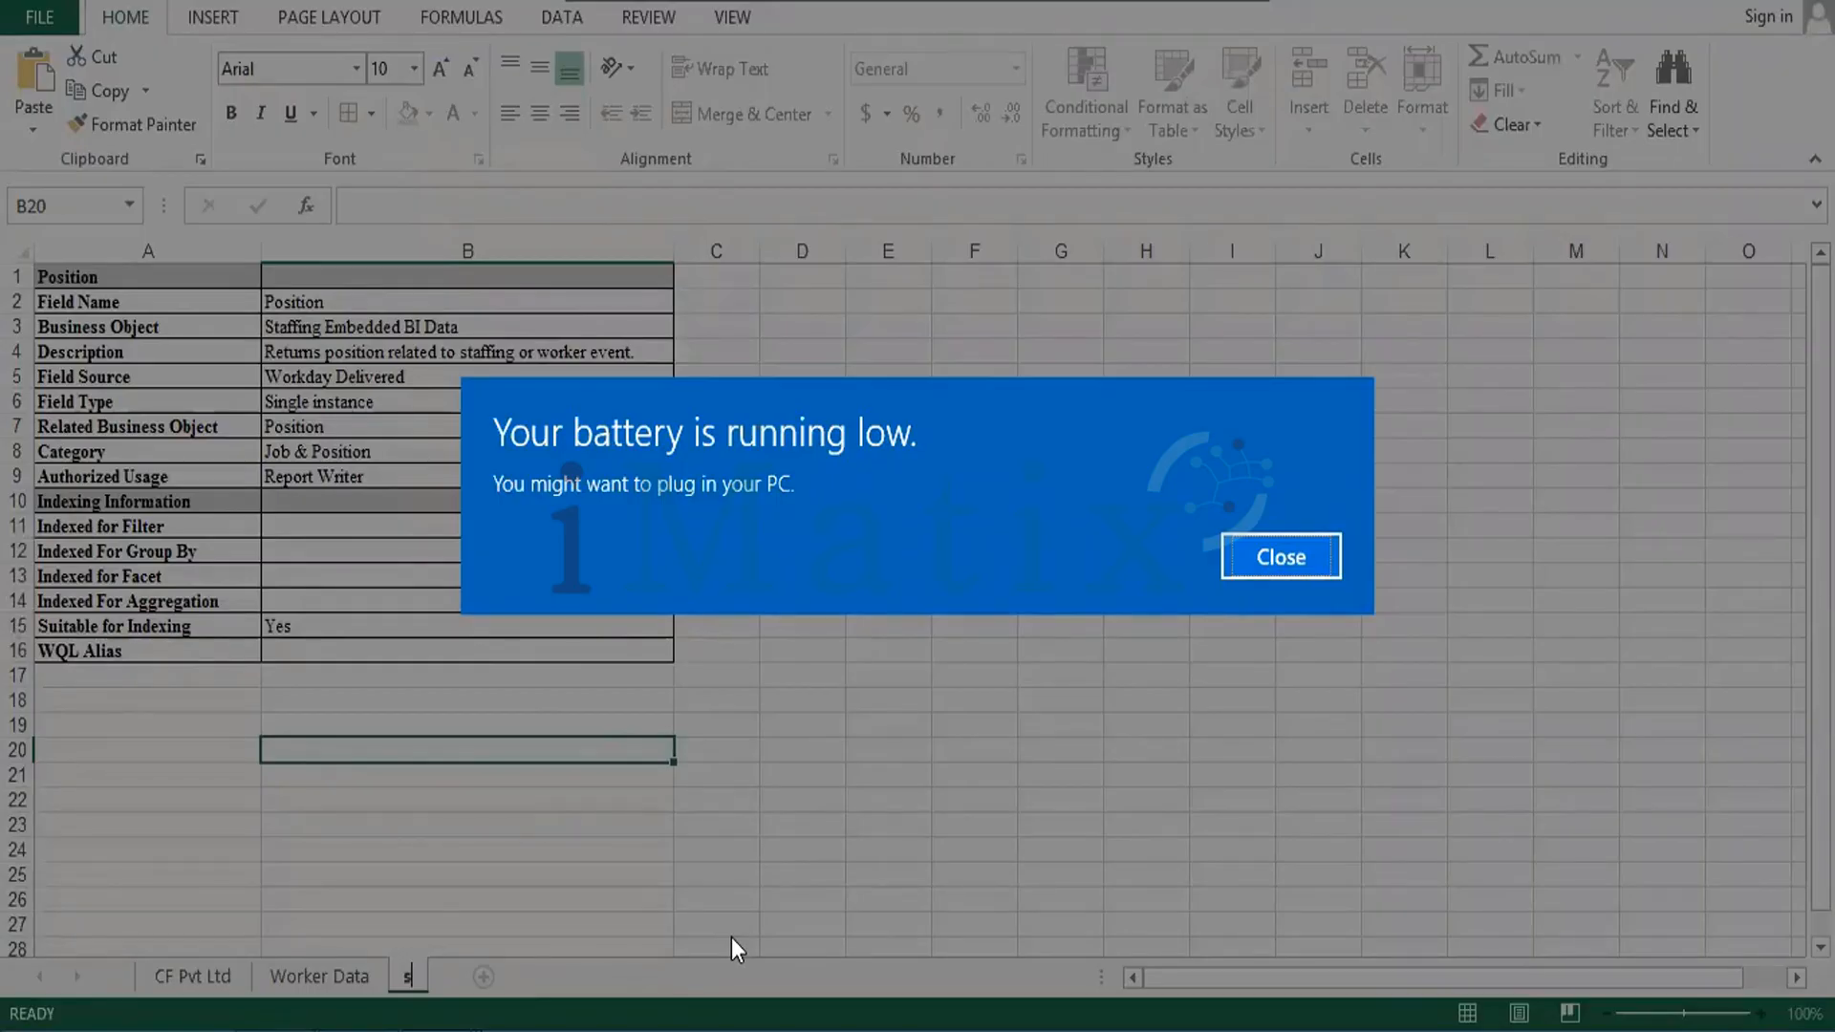
pyautogui.press('Return')
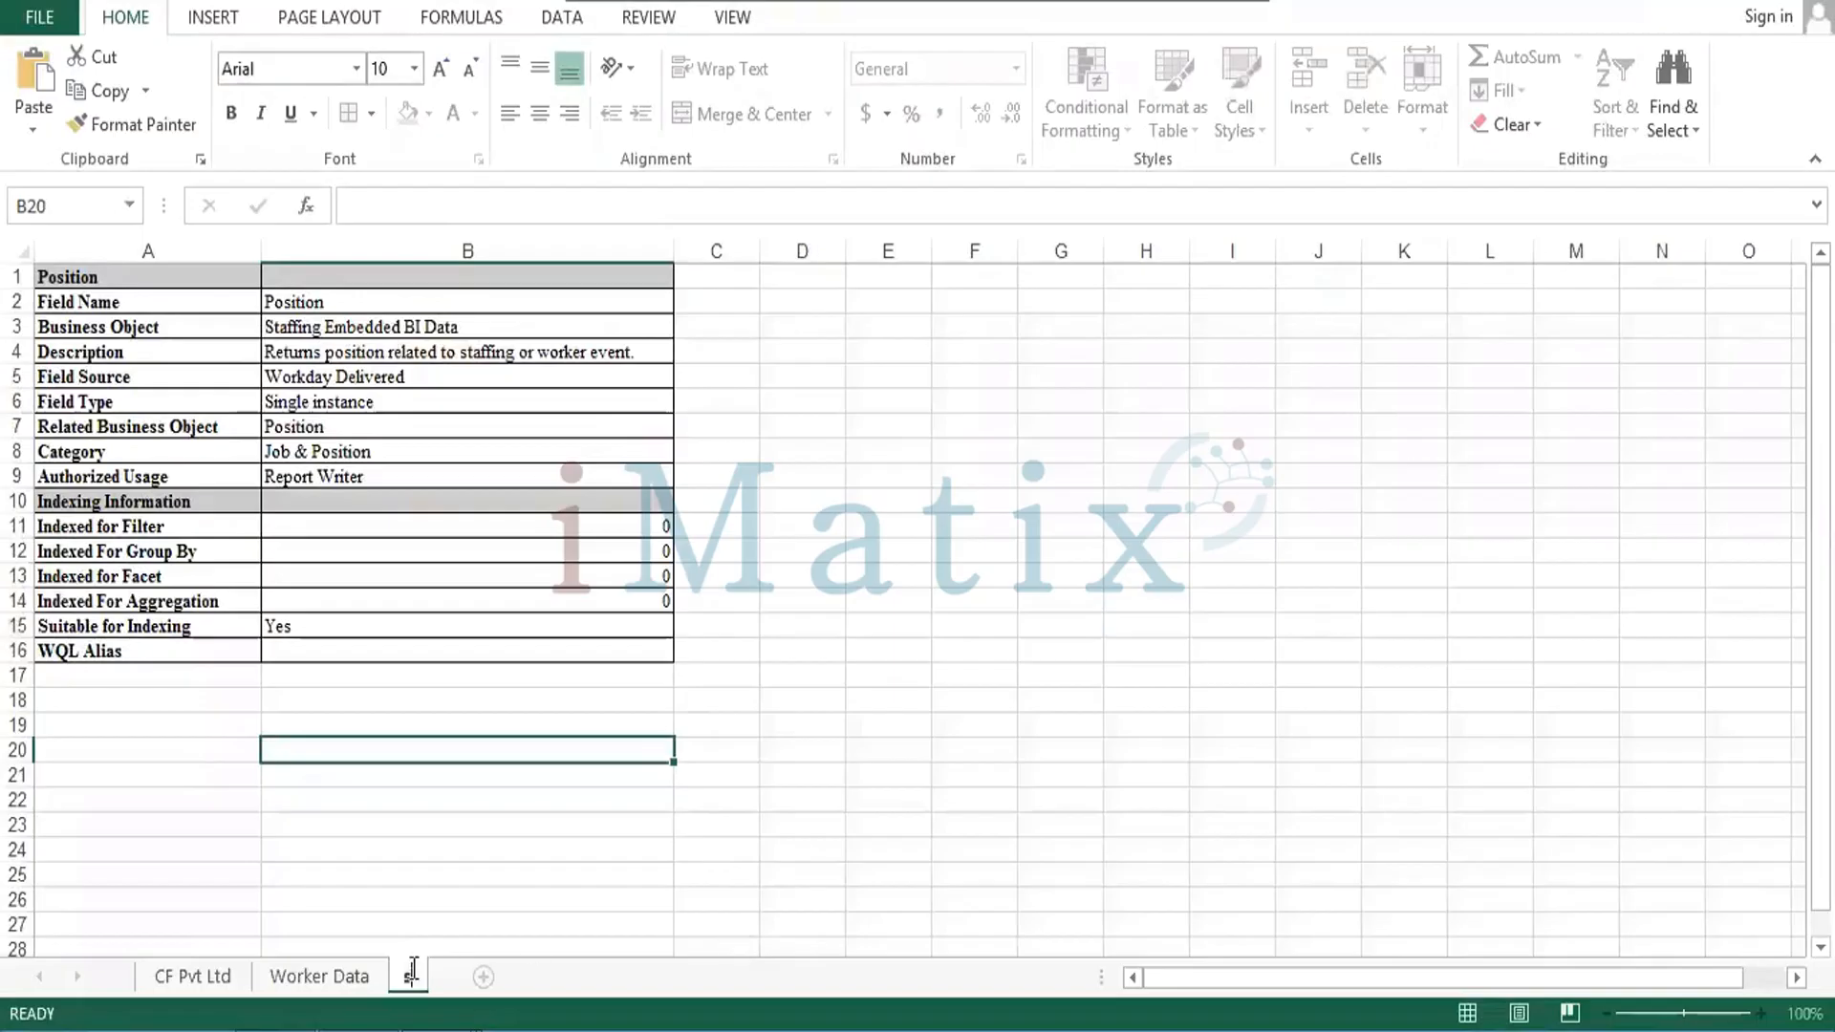
pyautogui.press('BackSpace')
pyautogui.write('Position Details')
pyautogui.press('Return')
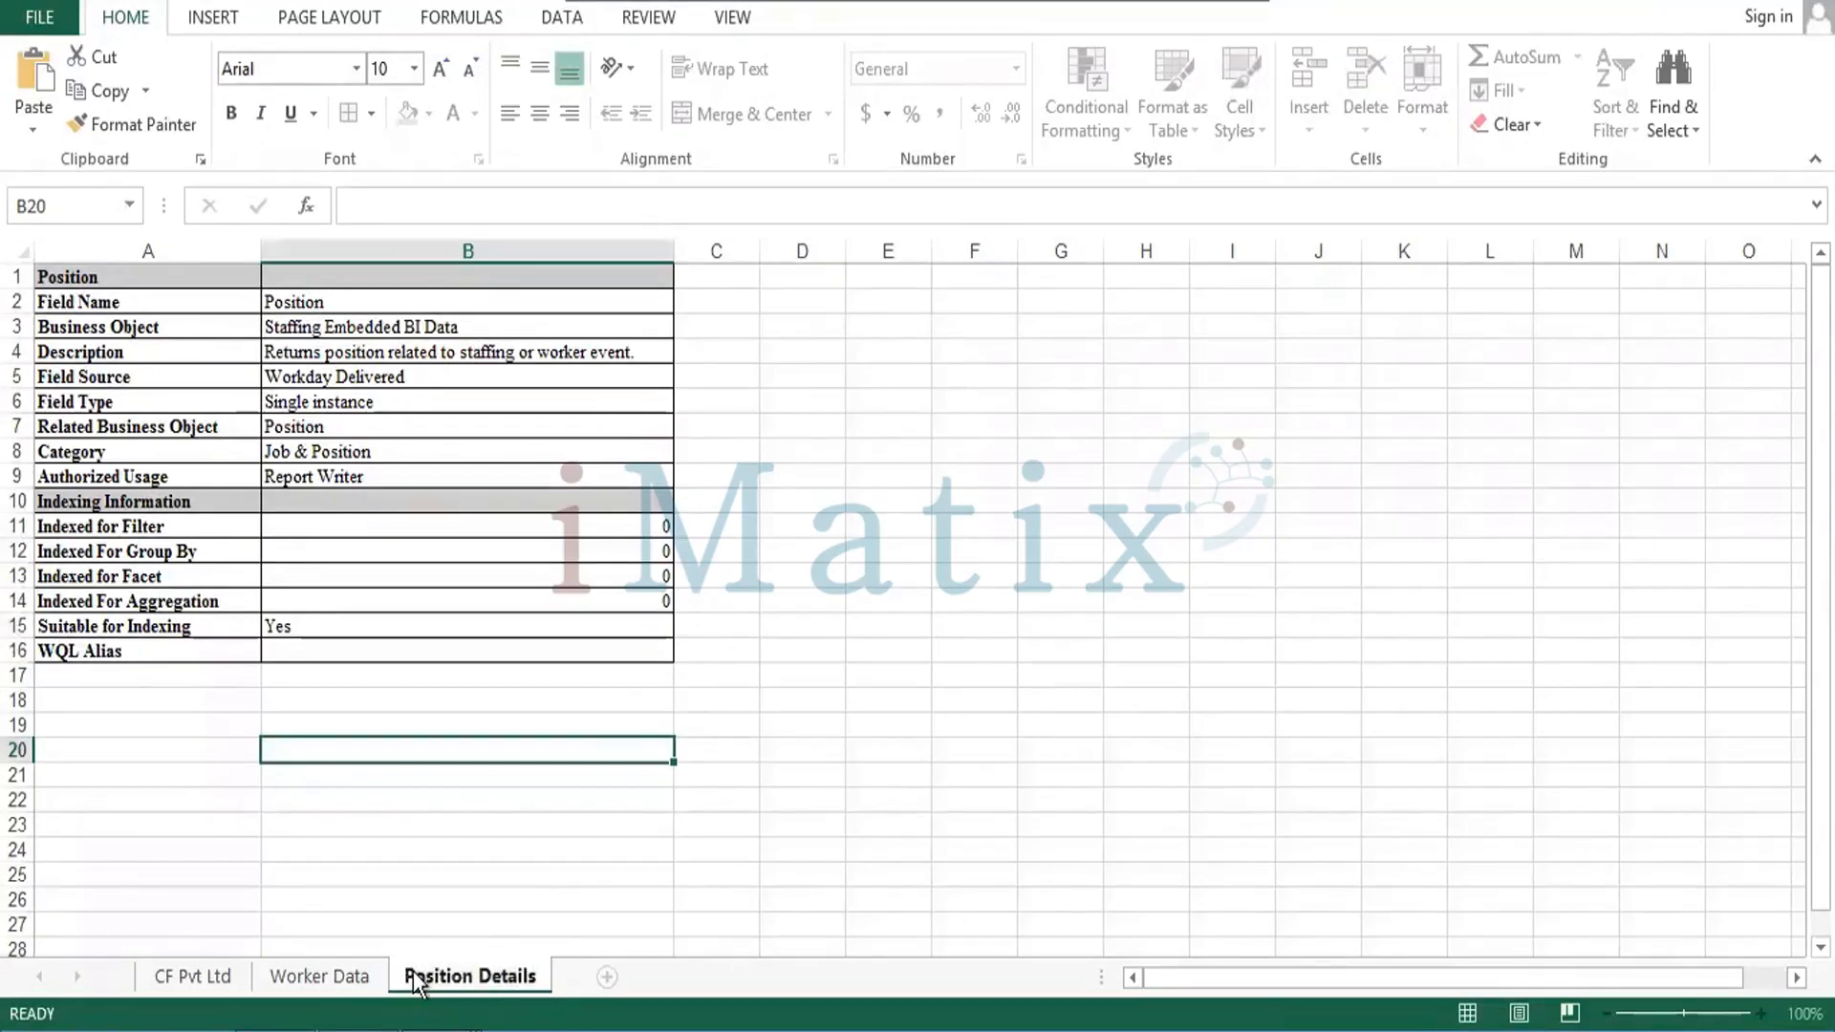
# Increase the font size of the Position heading in A1 to 11 and make row 1 taller.
pyautogui.click(227, 275)
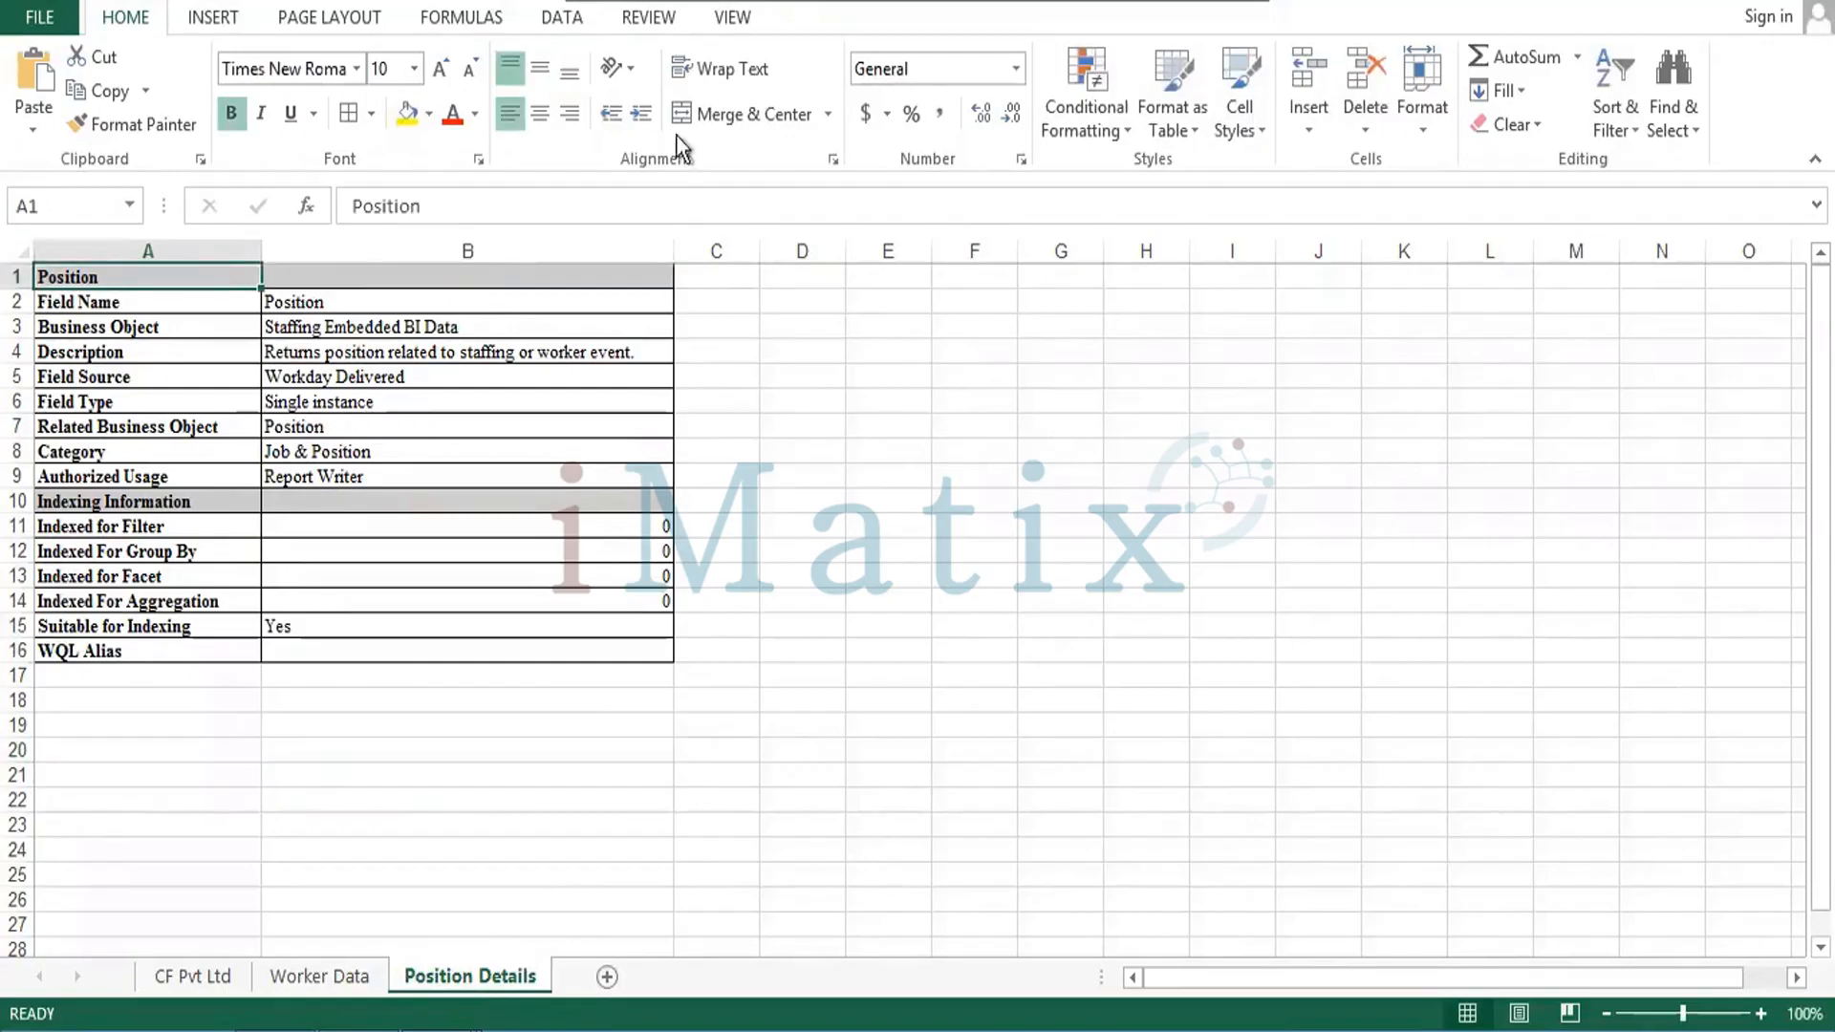
pyautogui.click(437, 69)
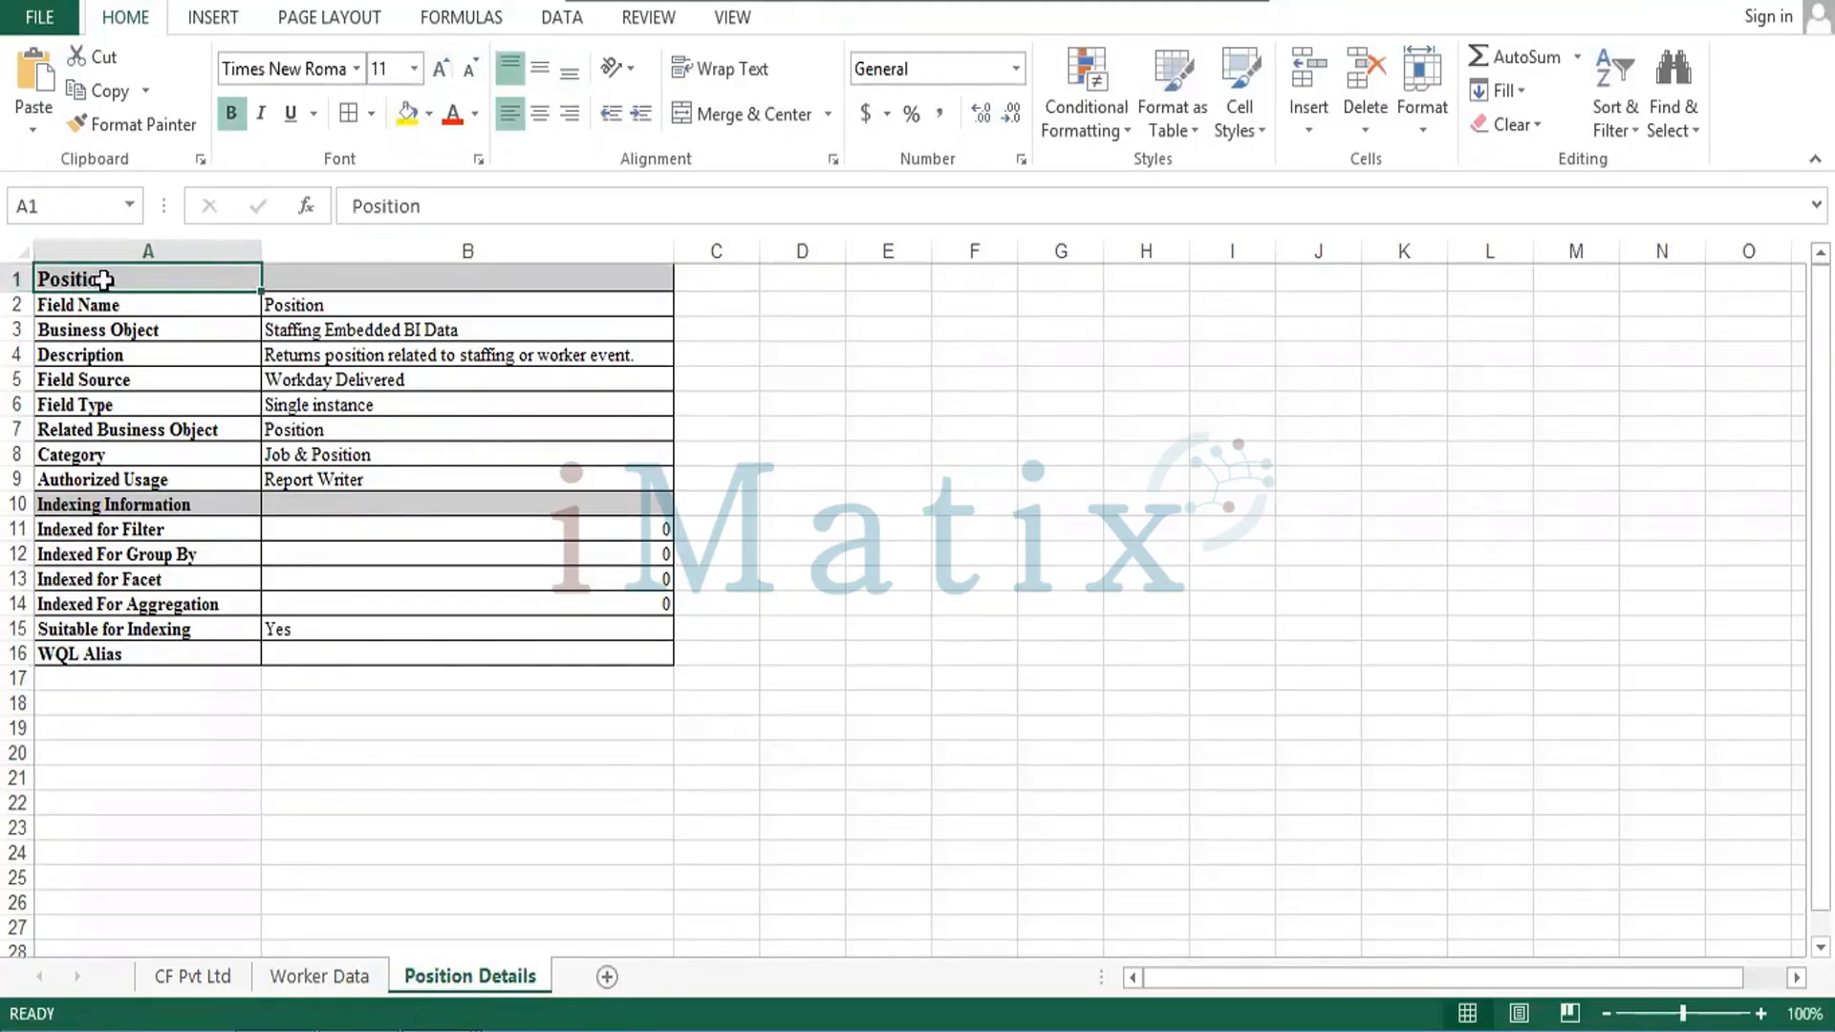
pyautogui.moveTo(11, 291); pyautogui.dragTo(12, 342)
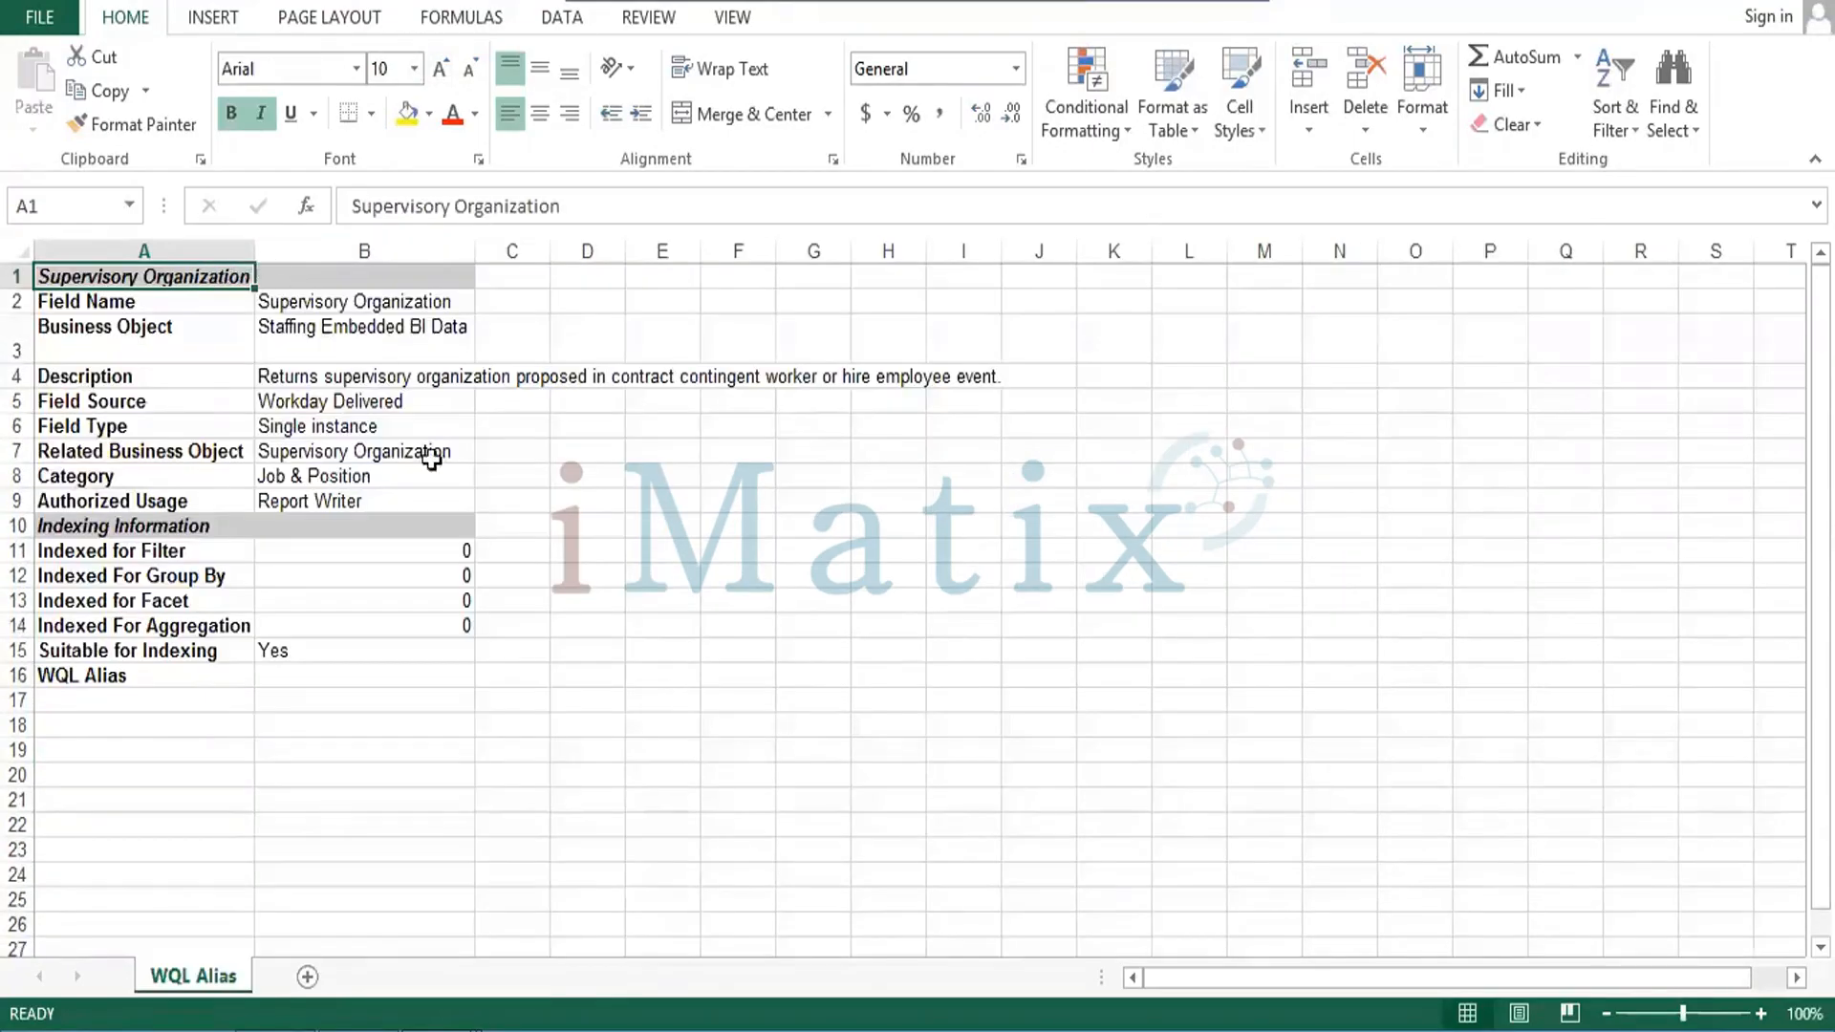
# Copy A1:B16 from the Supervisory Organization workbook and switch to a new blank sheet in the Job_Profiles workbook.
pyautogui.moveTo(217, 277); pyautogui.dragTo(444, 679)
pyautogui.hotkey('ctrl', 'c')
pyautogui.hotkey('alt', 'Tab')
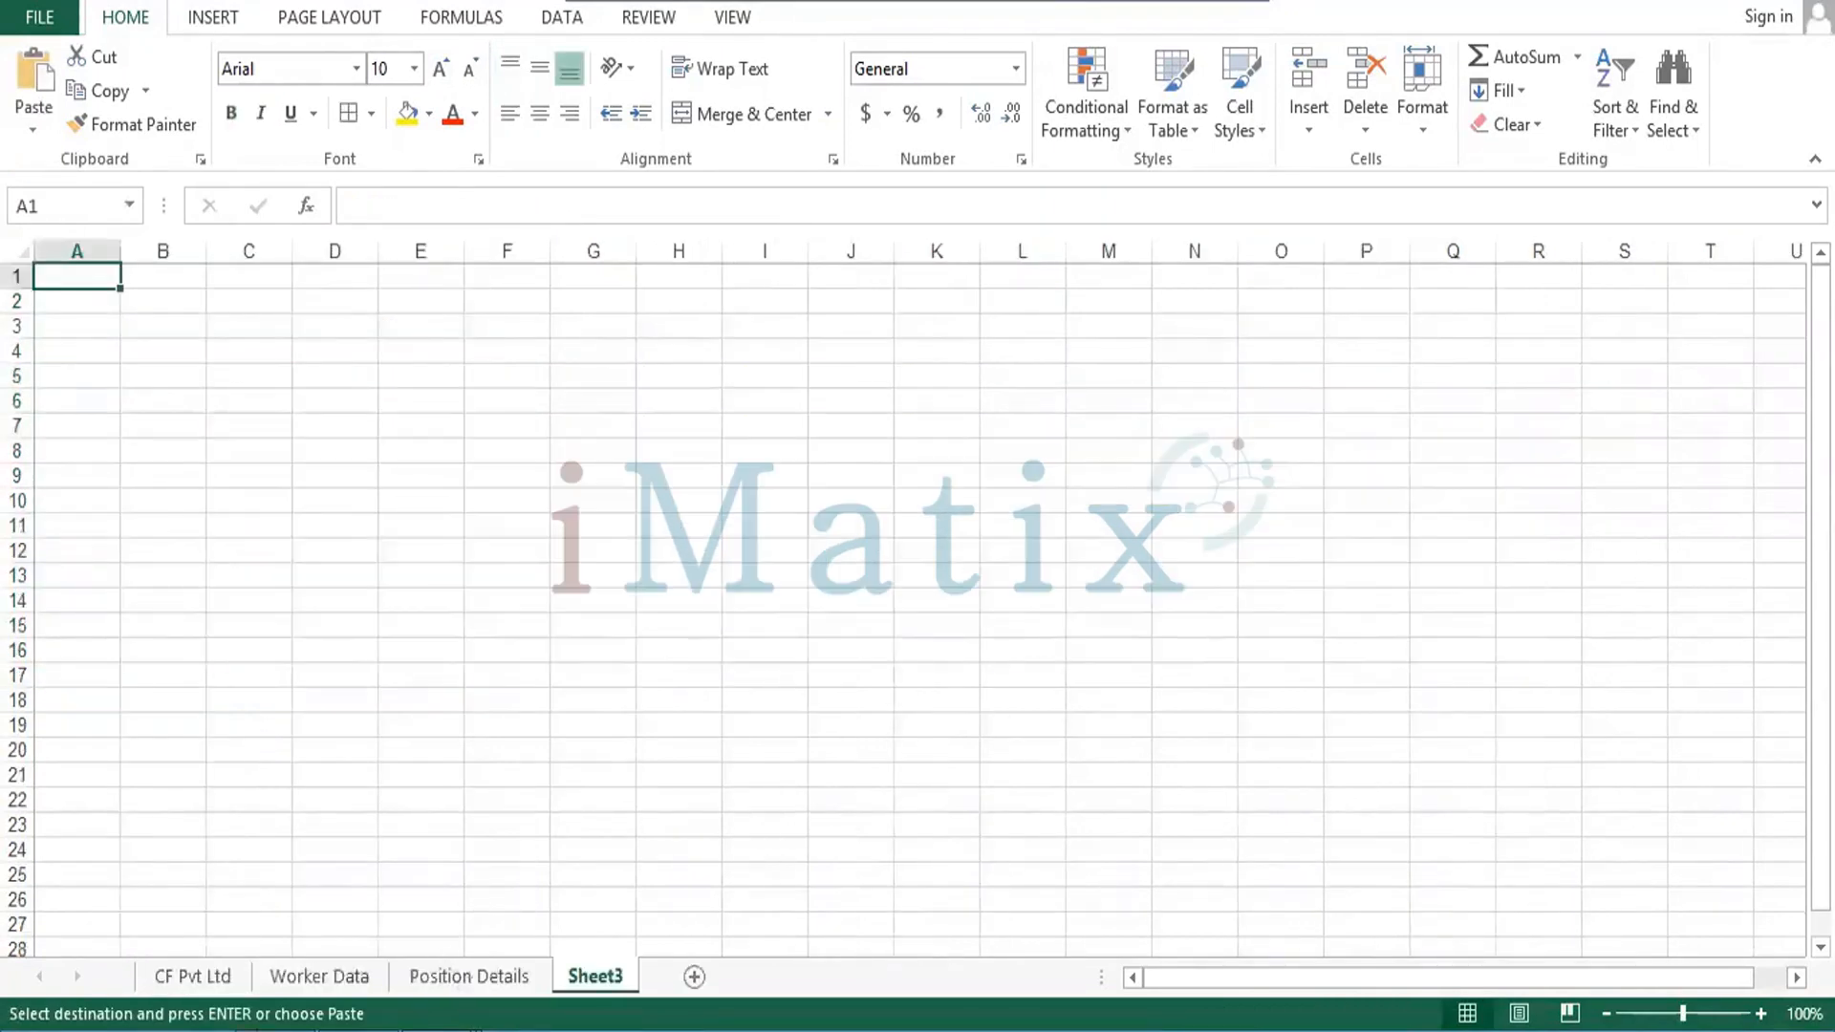
# Rename the new blank sheet after Position Details as Sup Details ORG.
pyautogui.rightClick(585, 969)
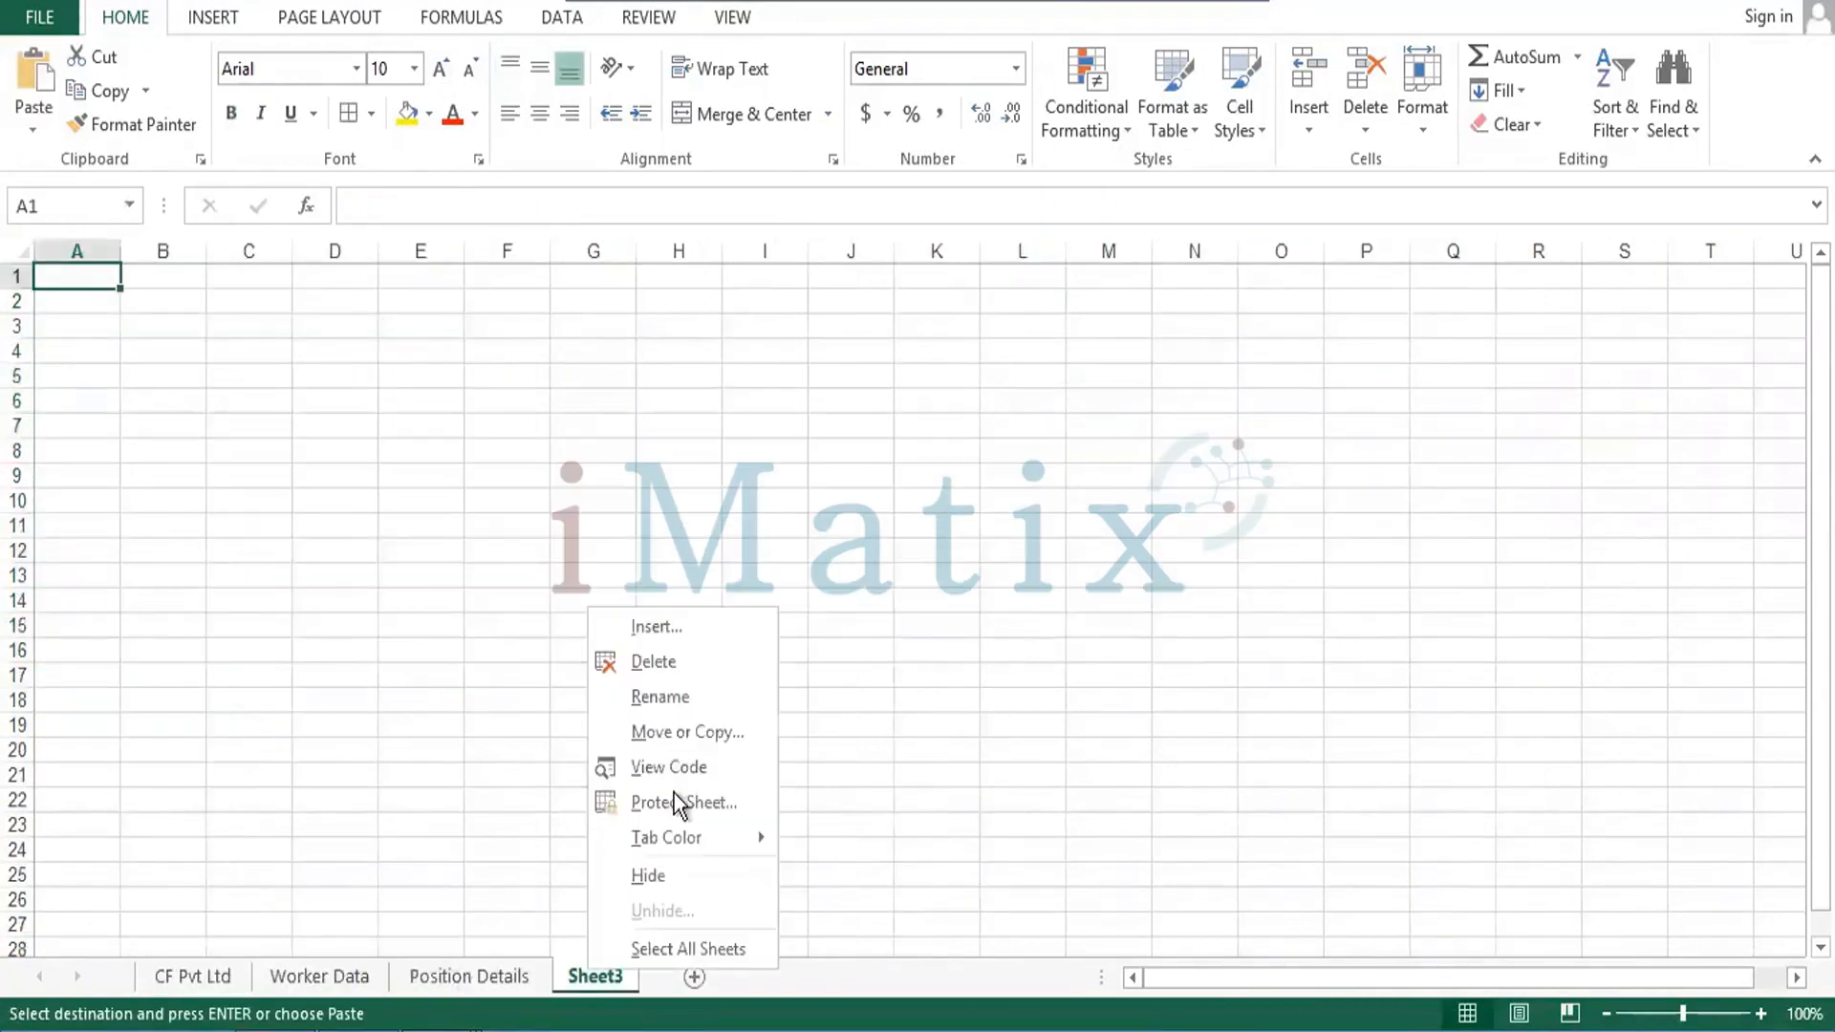
pyautogui.click(698, 696)
pyautogui.write('S')
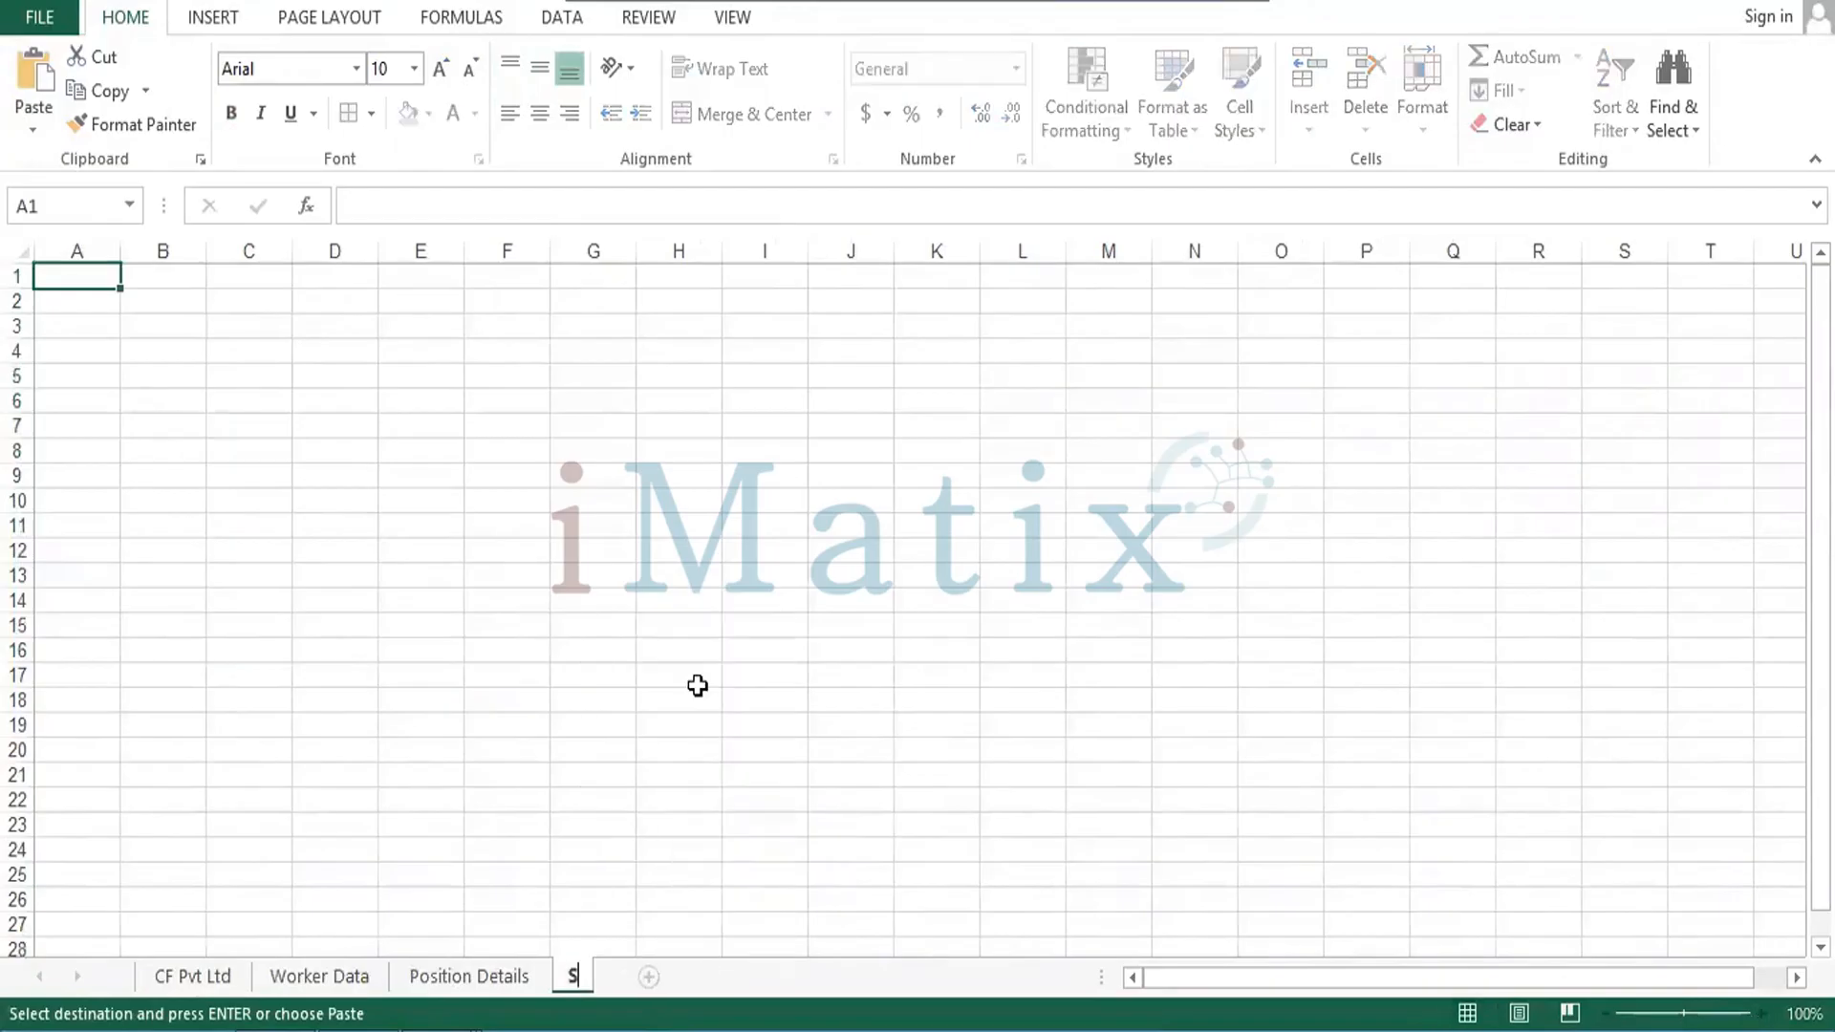
pyautogui.write('up Det')
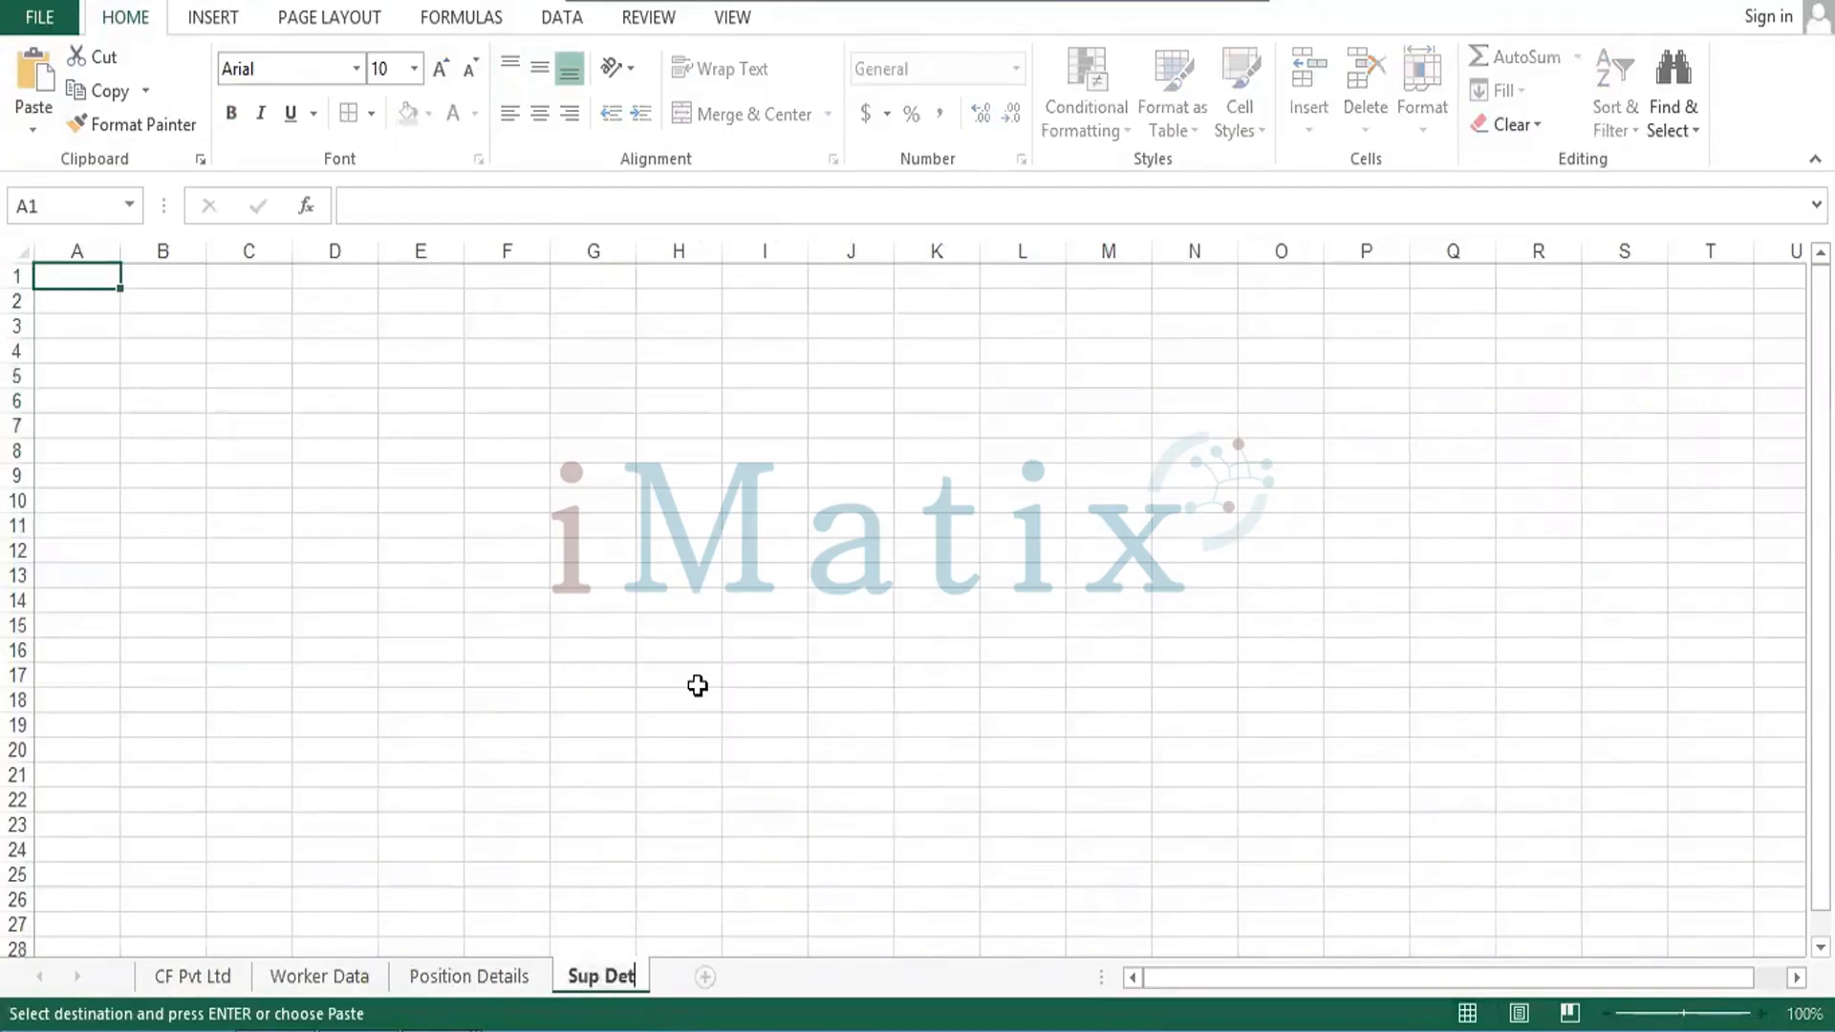
pyautogui.write('ails')
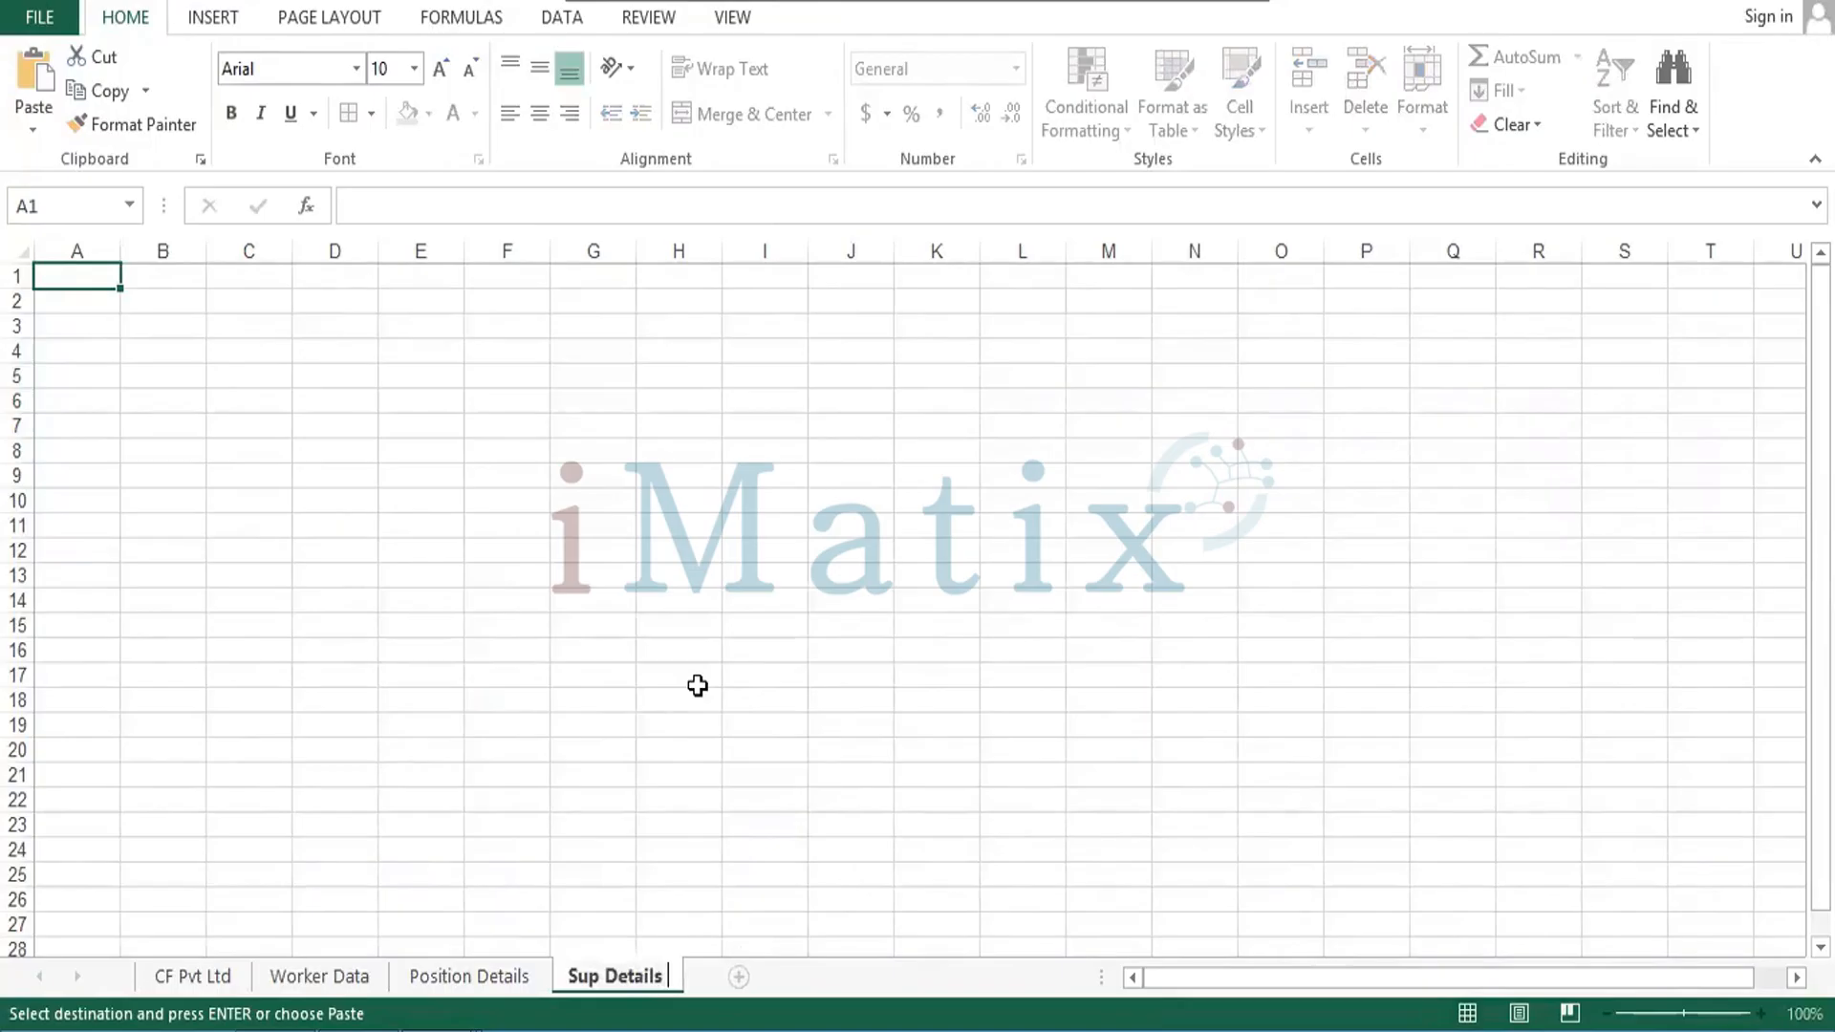
pyautogui.write(' ORG')
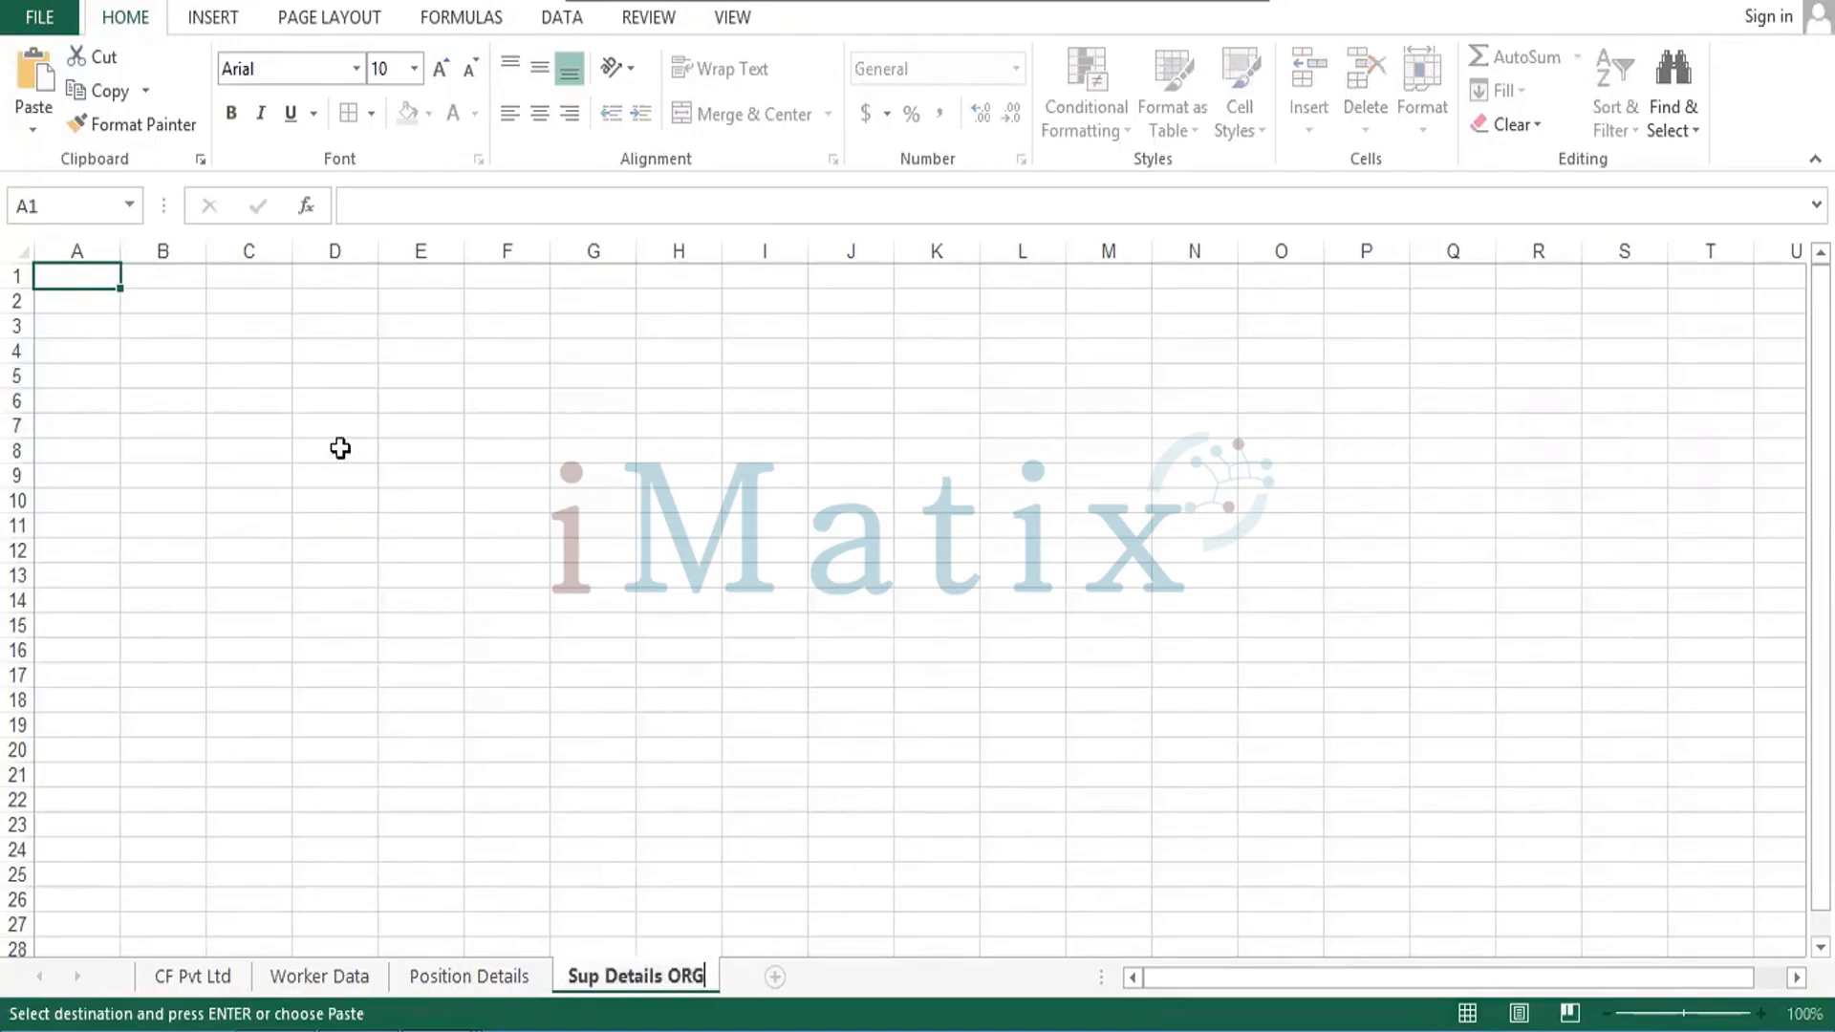
# Paste the Supervisory Organization details at A1 of the Sup Details ORG sheet and autofit the column widths.
pyautogui.click(77, 277)
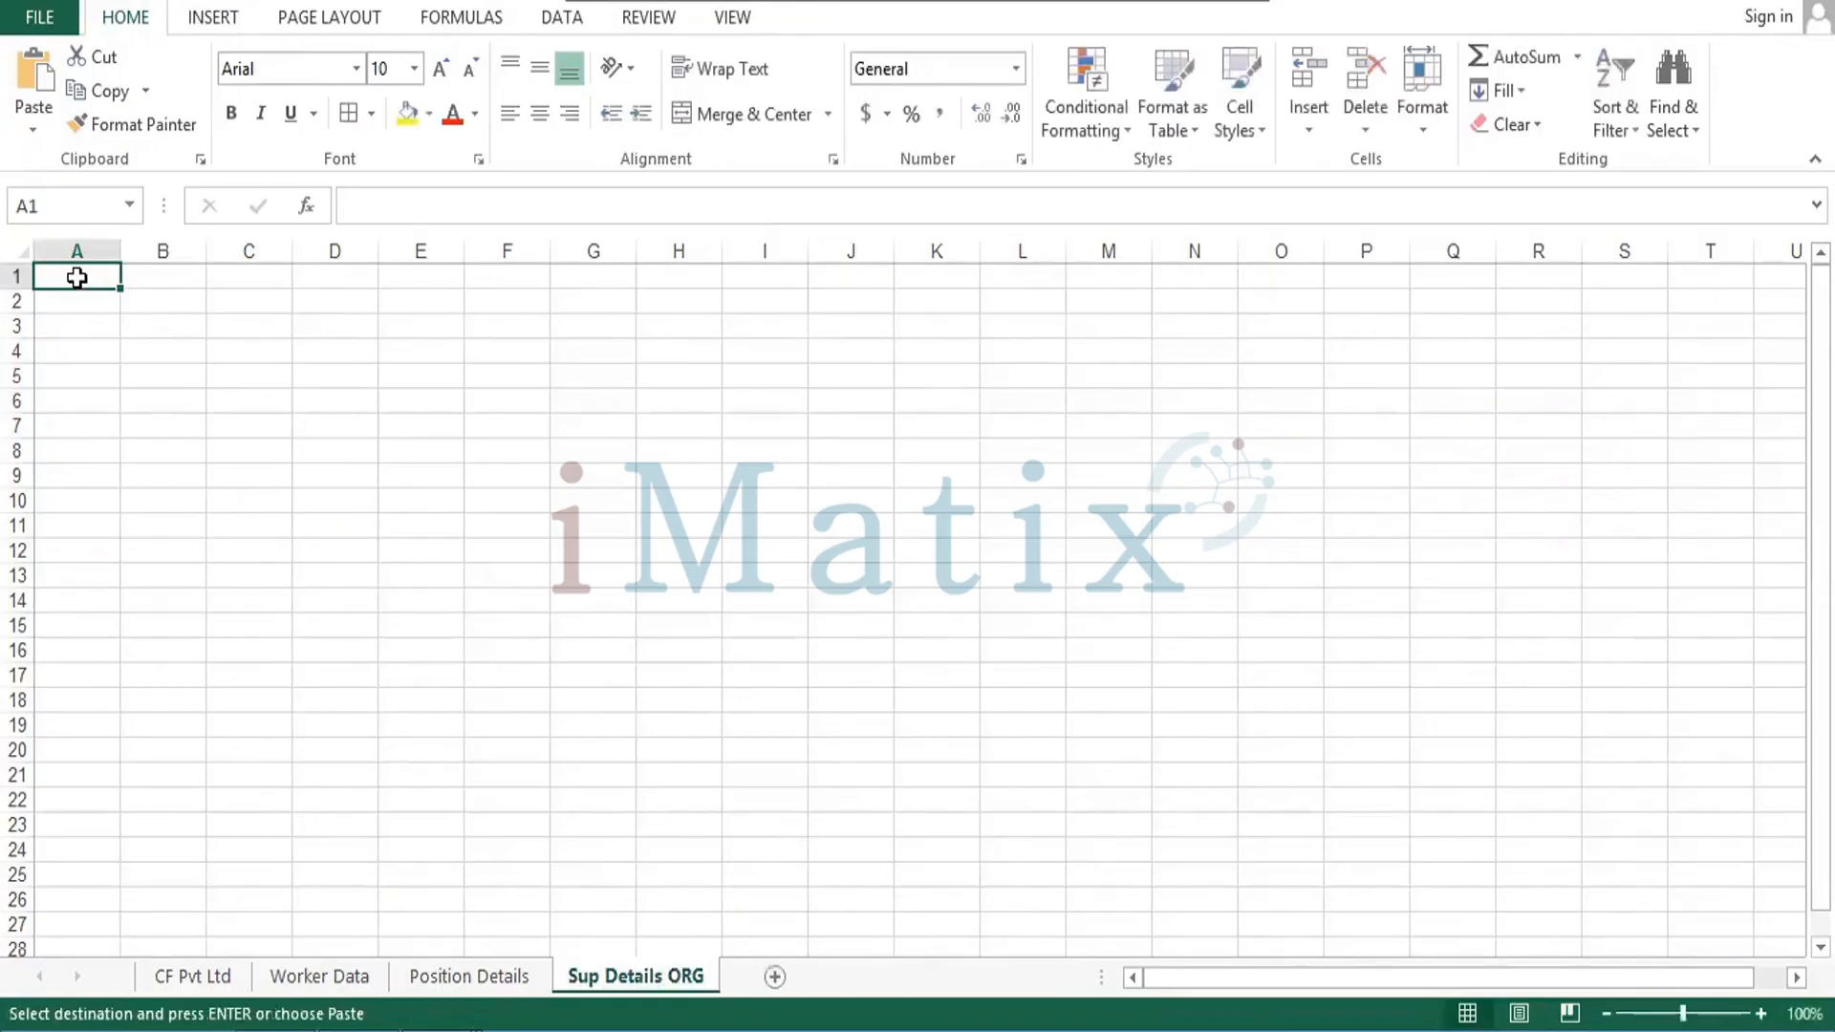
pyautogui.hotkey('ctrl', 'v')
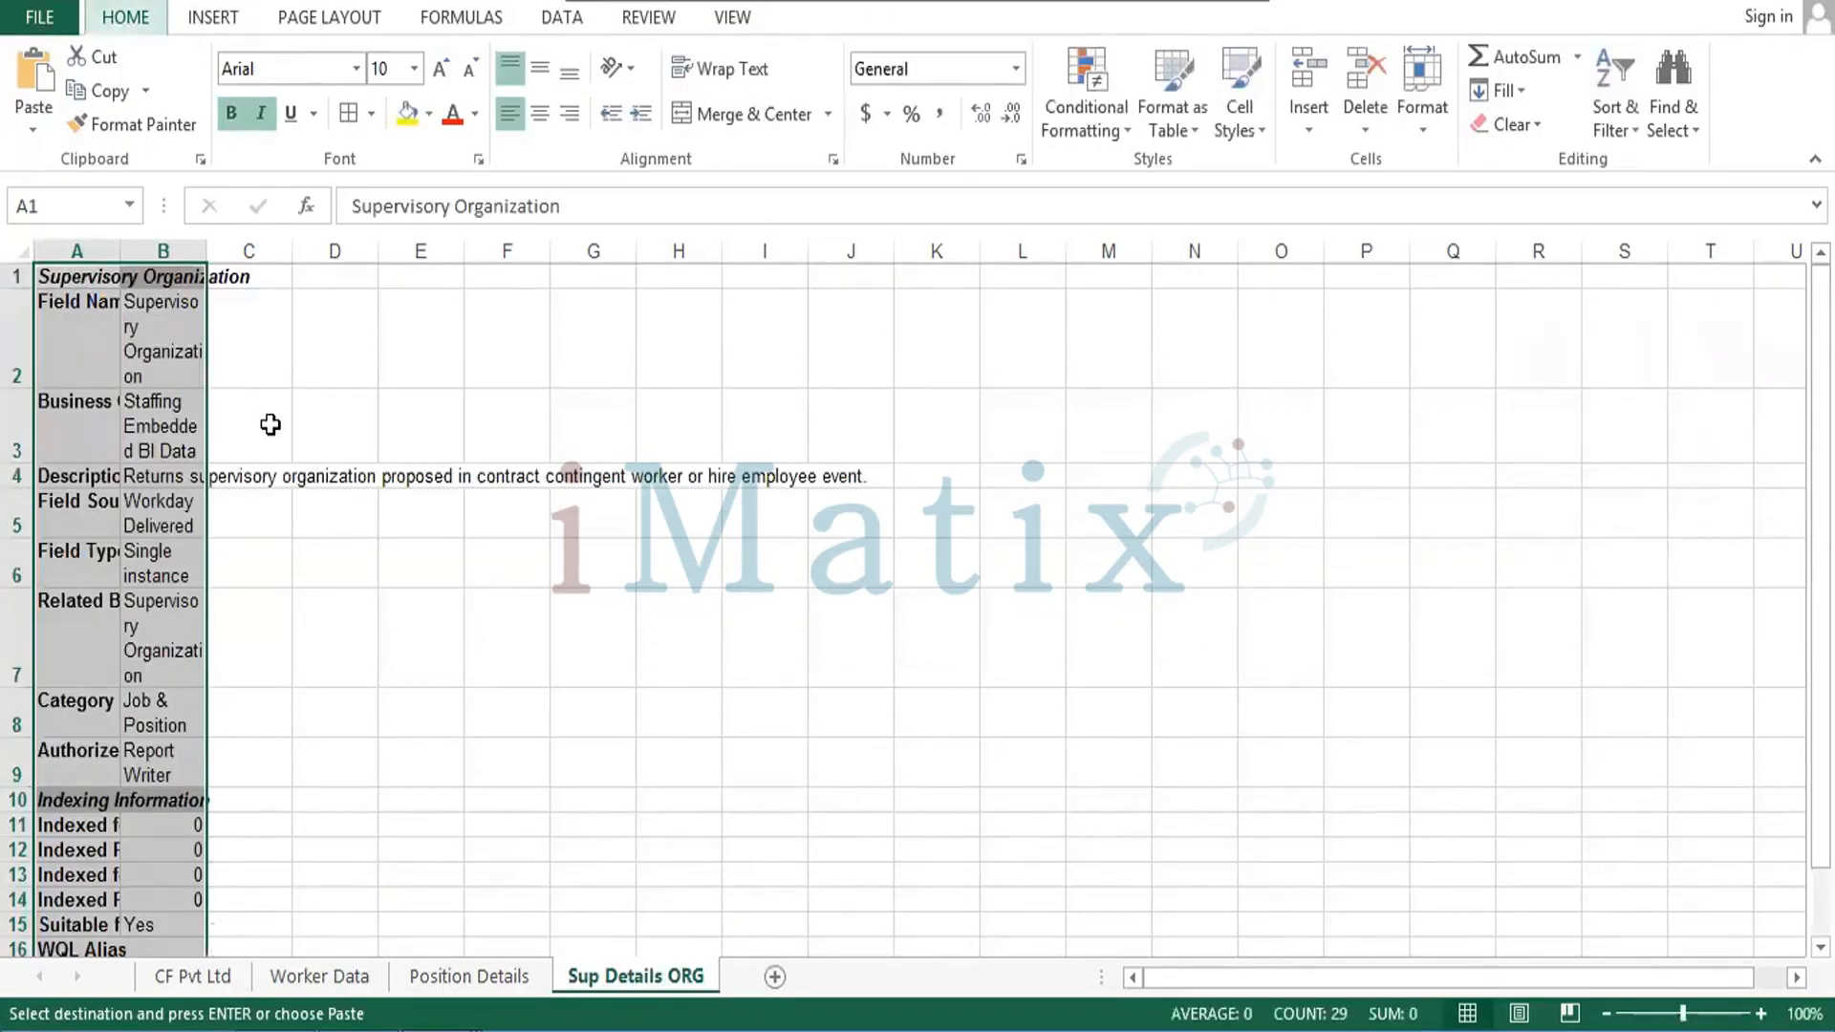
pyautogui.hotkey('alt', 'h')
pyautogui.press('o')
pyautogui.press('i')
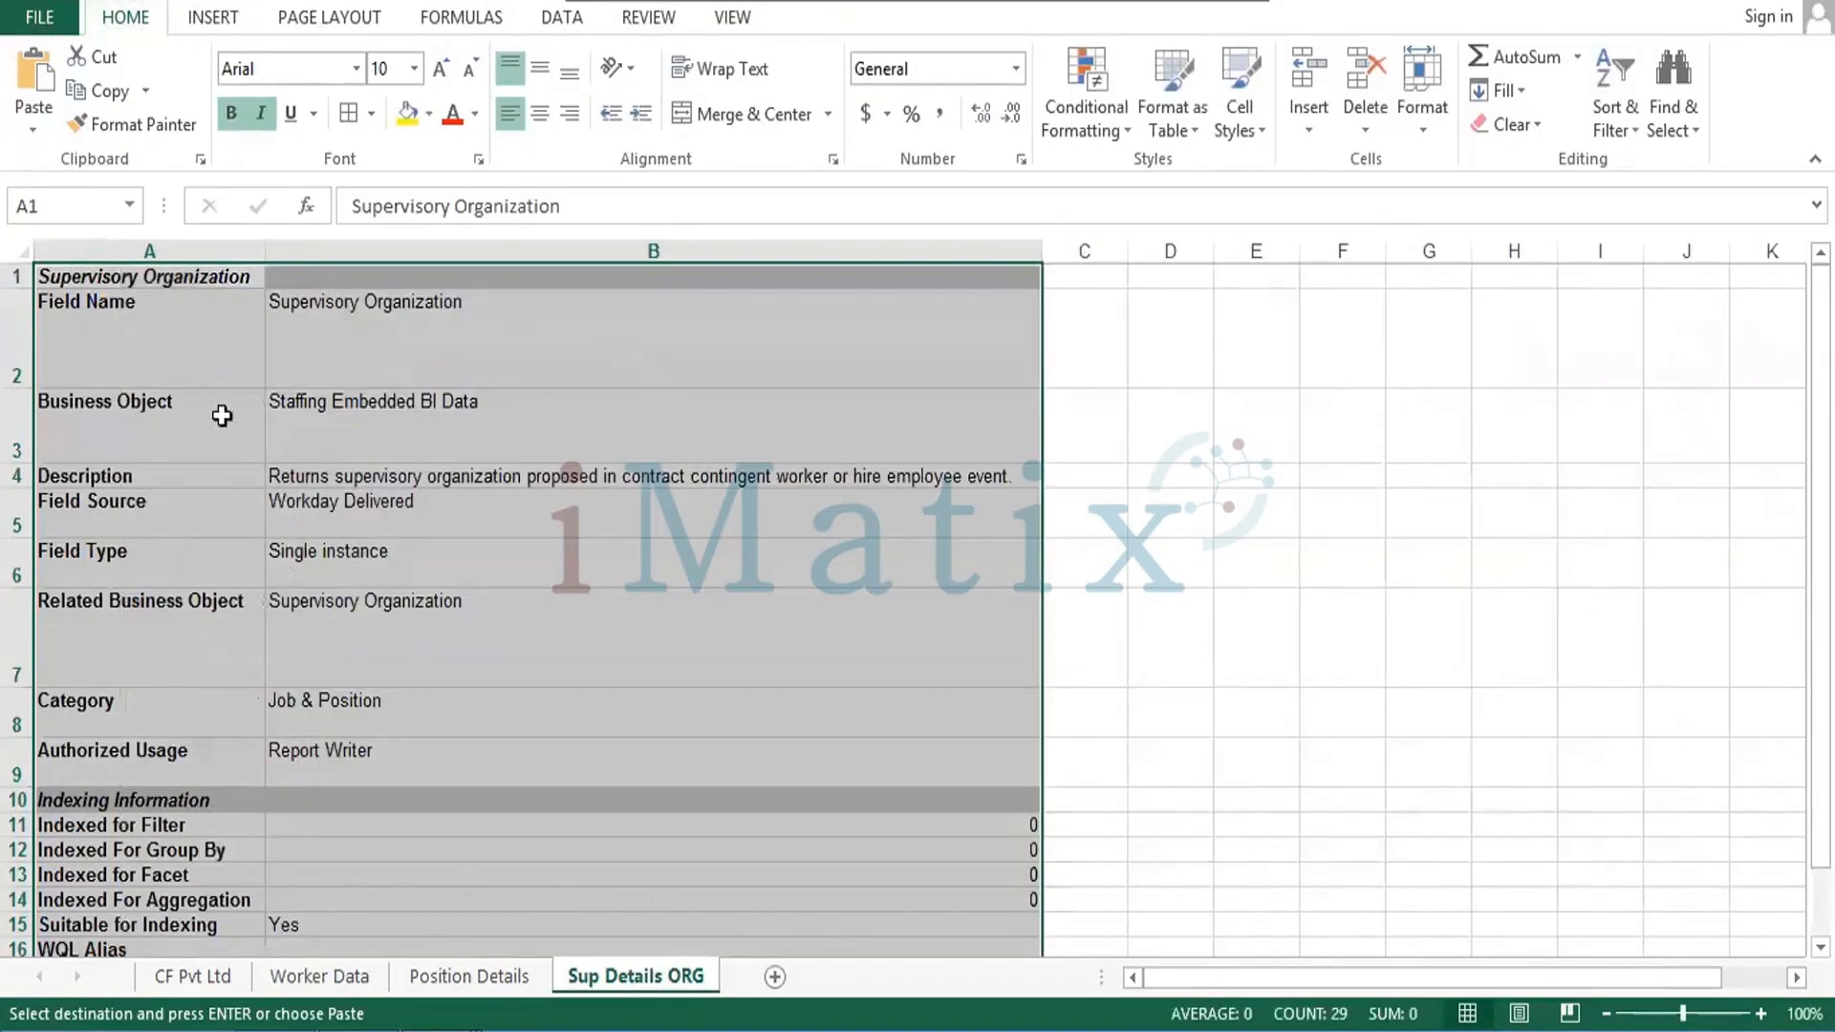
# Autofit the heights of rows 2, 3, 5 and 6 in the Supervisory Organization table.
pyautogui.moveTo(25, 387); pyautogui.dragTo(24, 387)
pyautogui.doubleClick(24, 387)
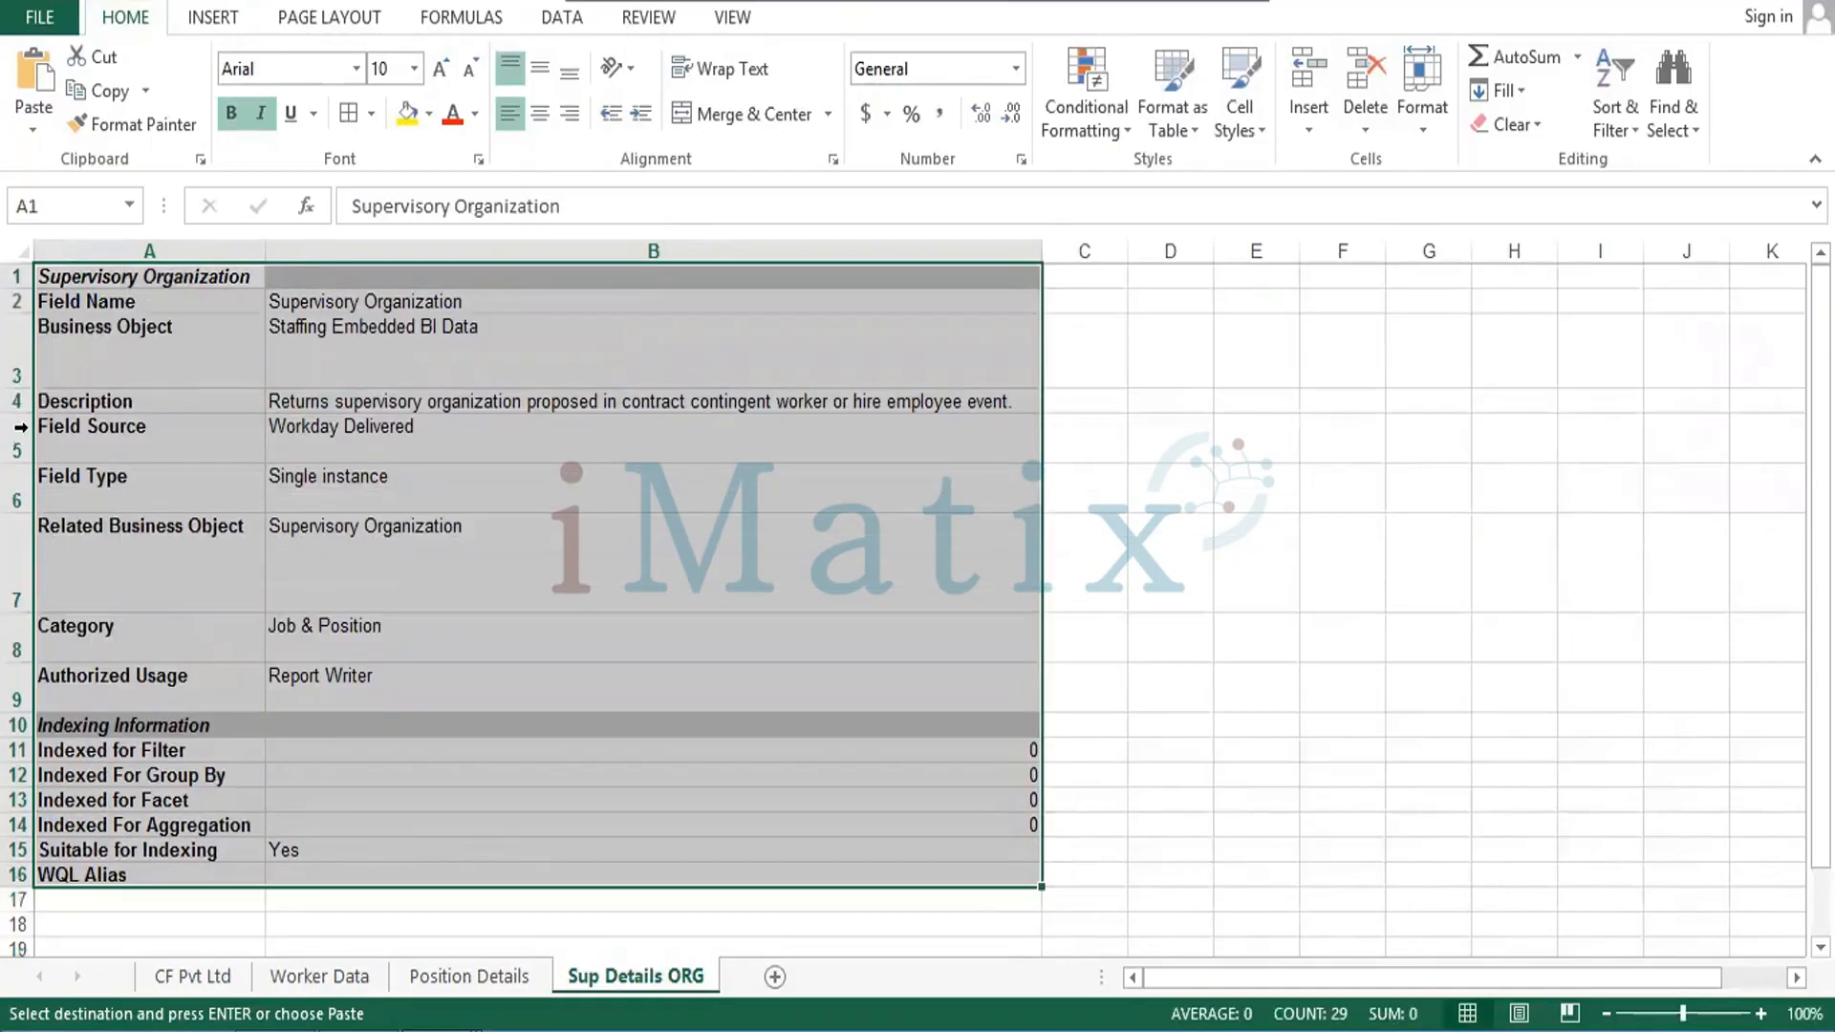
pyautogui.doubleClick(20, 387)
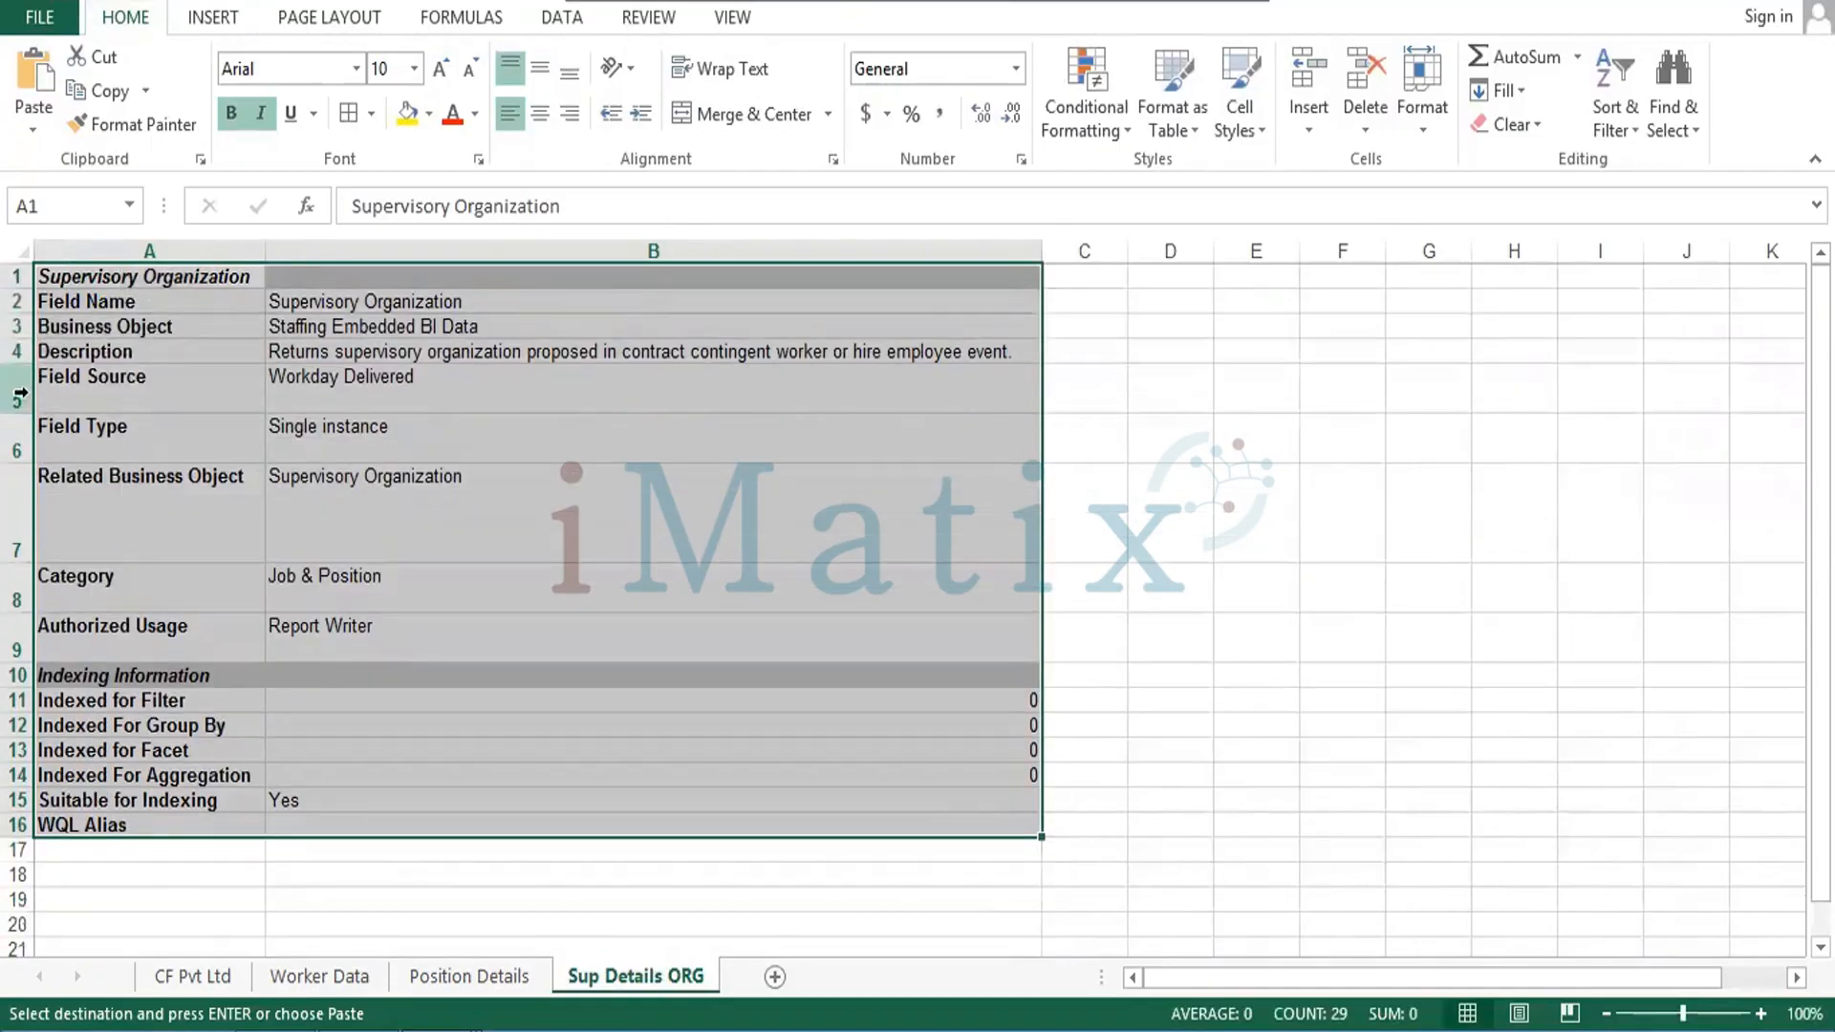
pyautogui.doubleClick(19, 413)
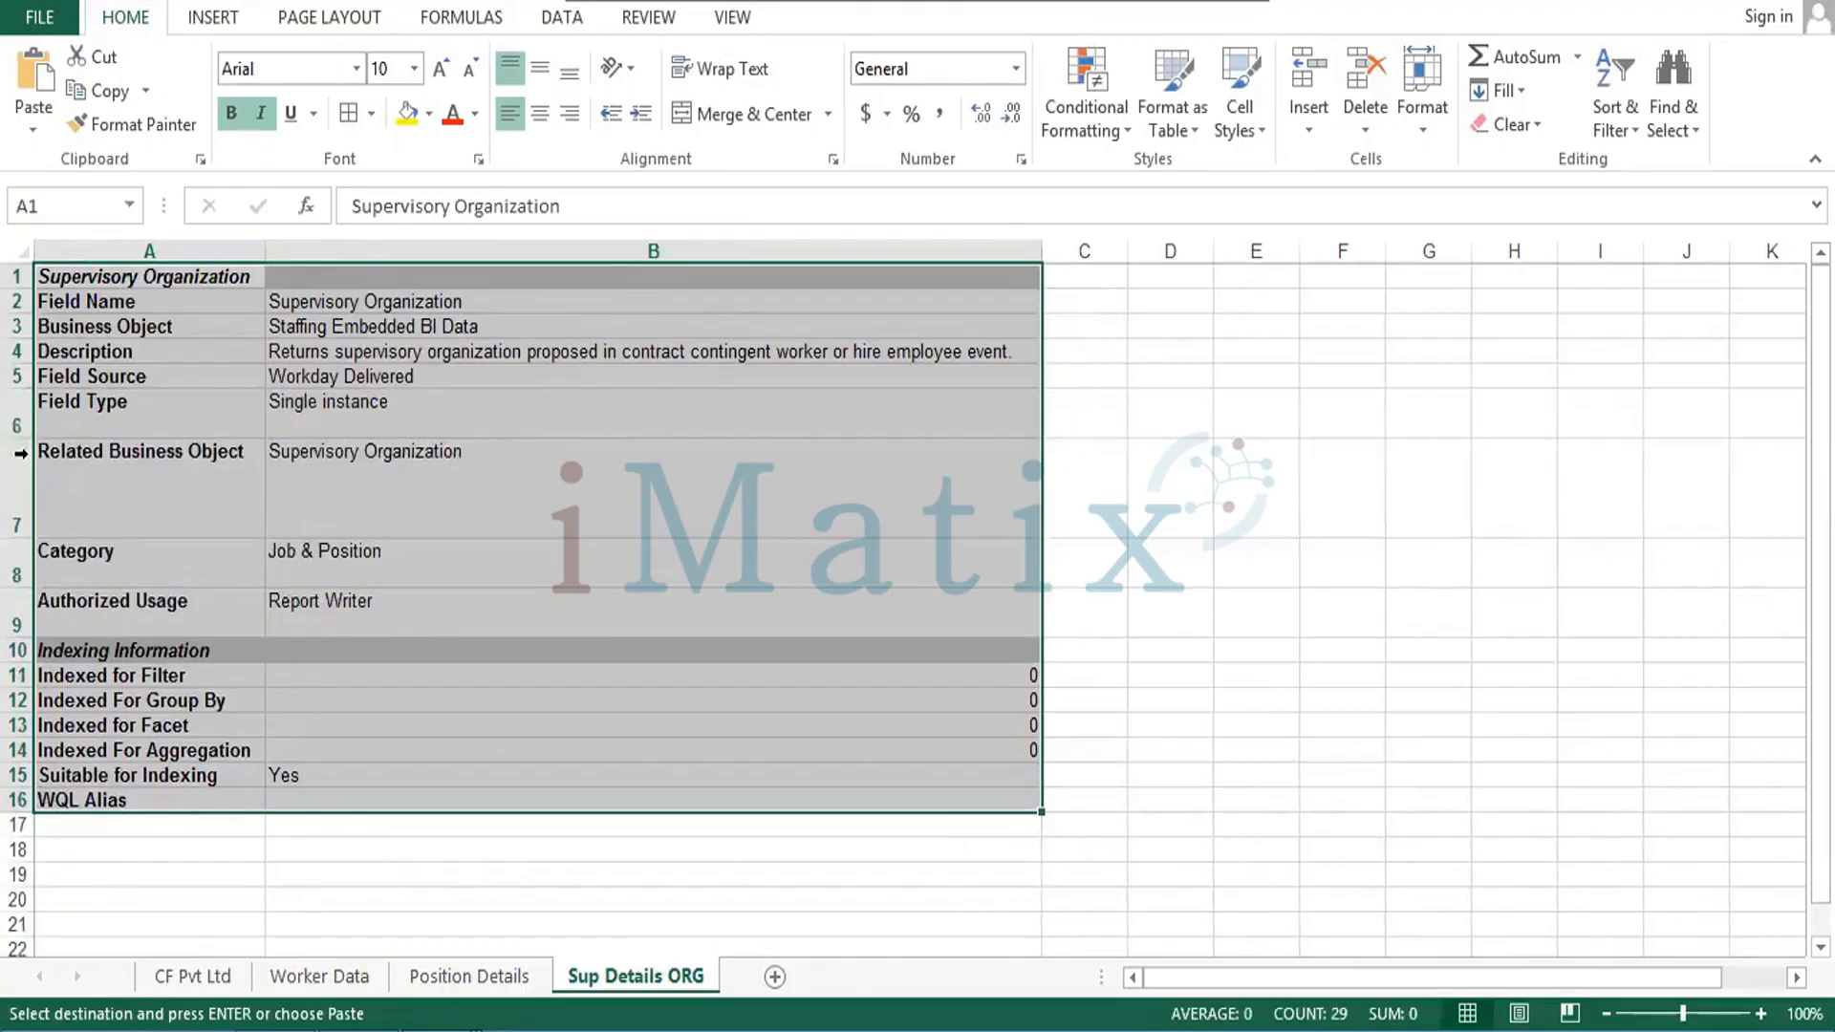
pyautogui.doubleClick(19, 438)
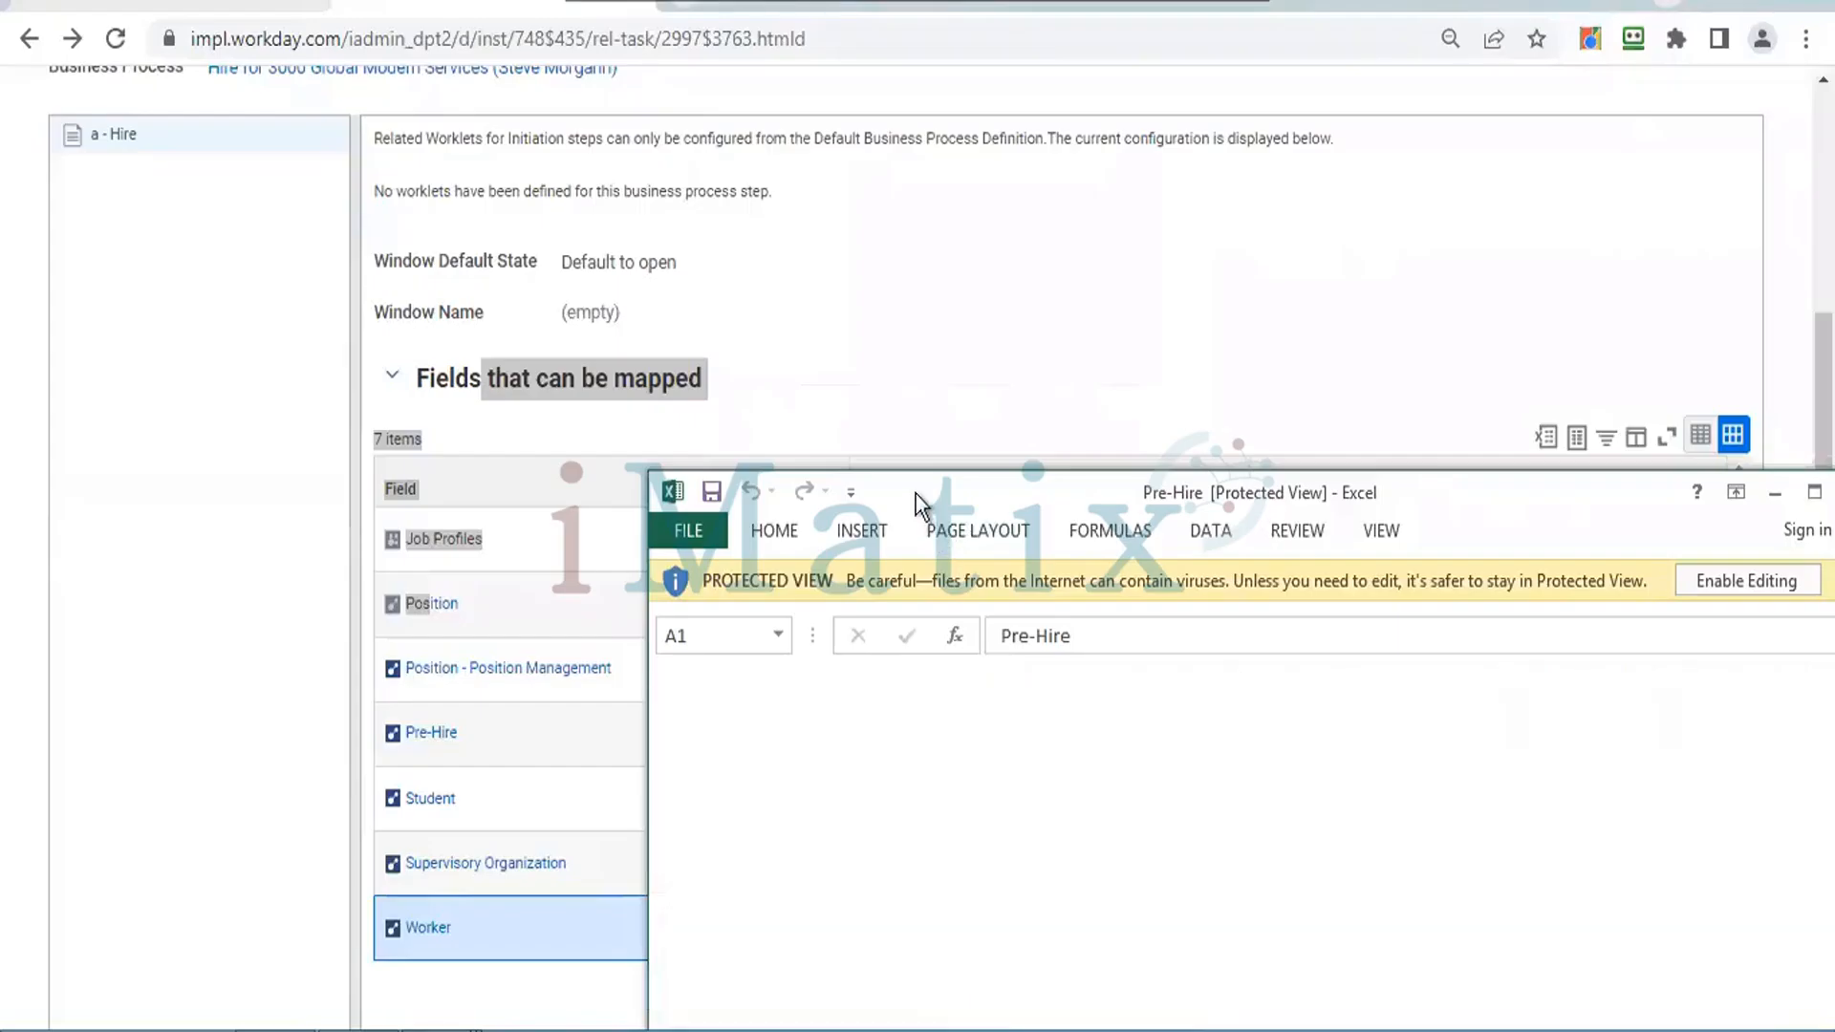
# Enable editing in the Pre-Hire workbook, copy A1:B16 and switch to a new blank sheet in the Job_Profiles workbook.
pyautogui.doubleClick(915, 496)
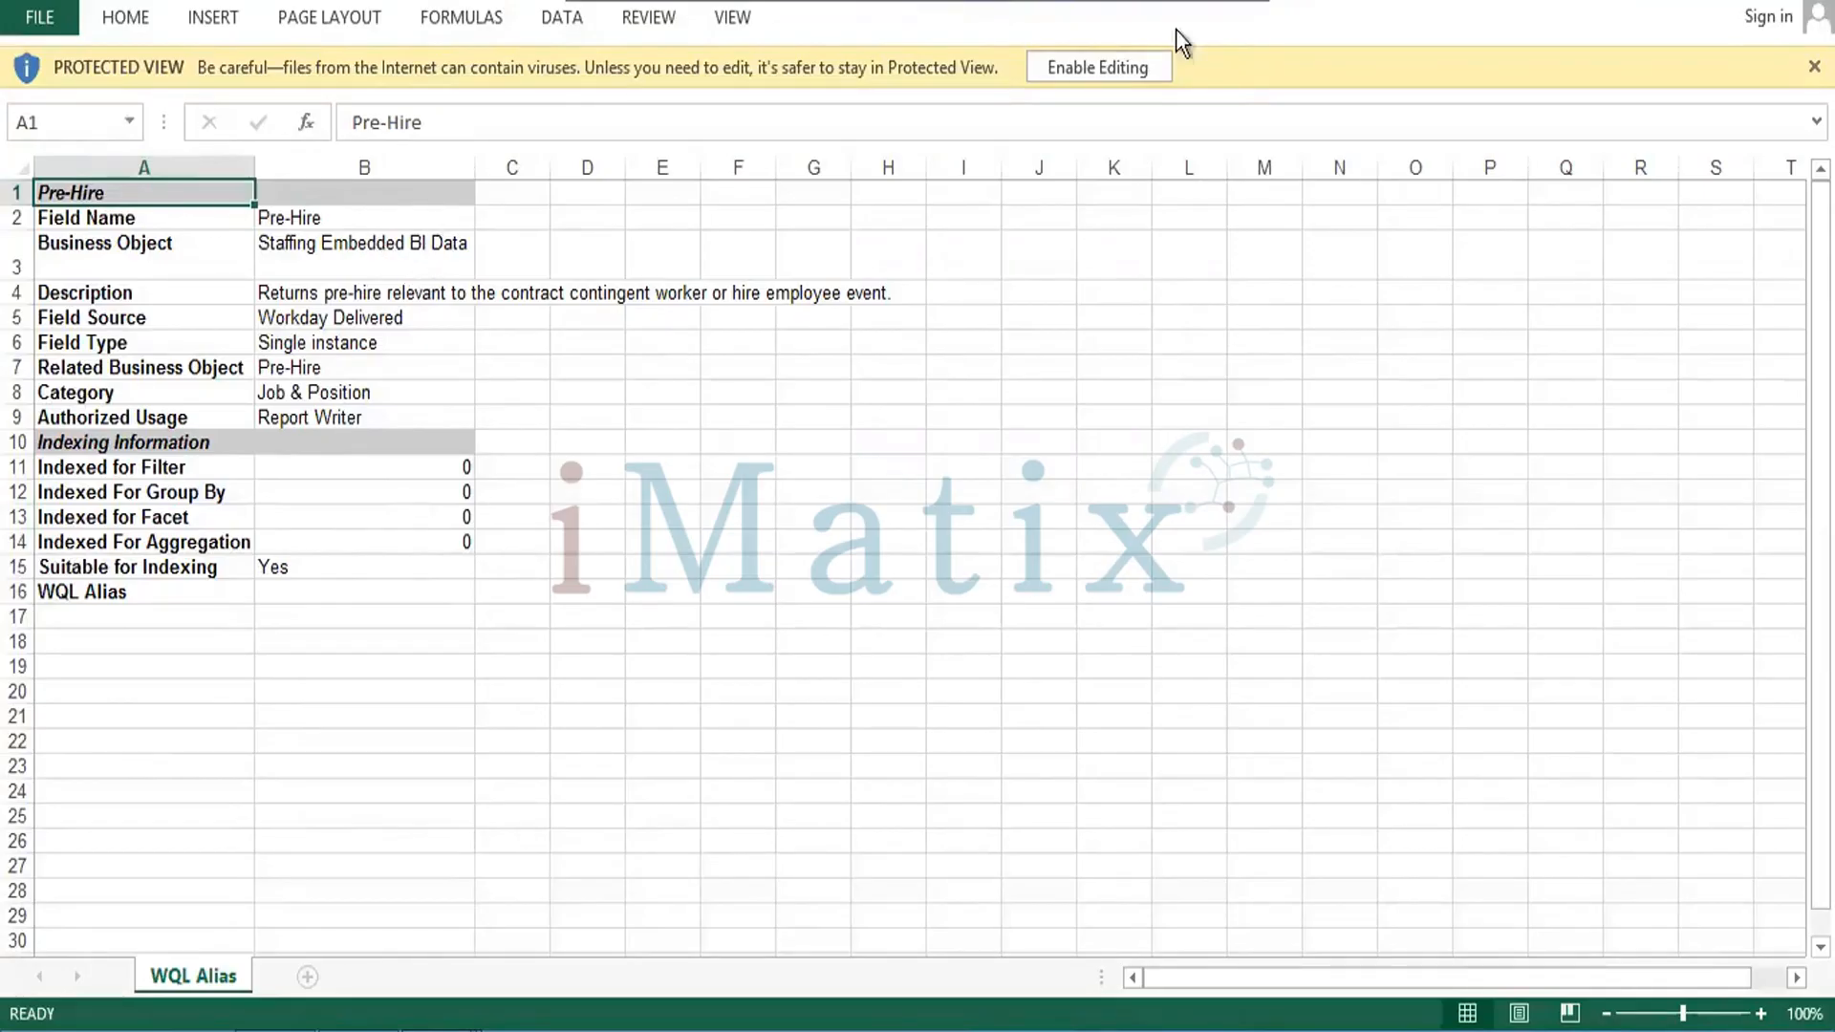
pyautogui.click(1138, 69)
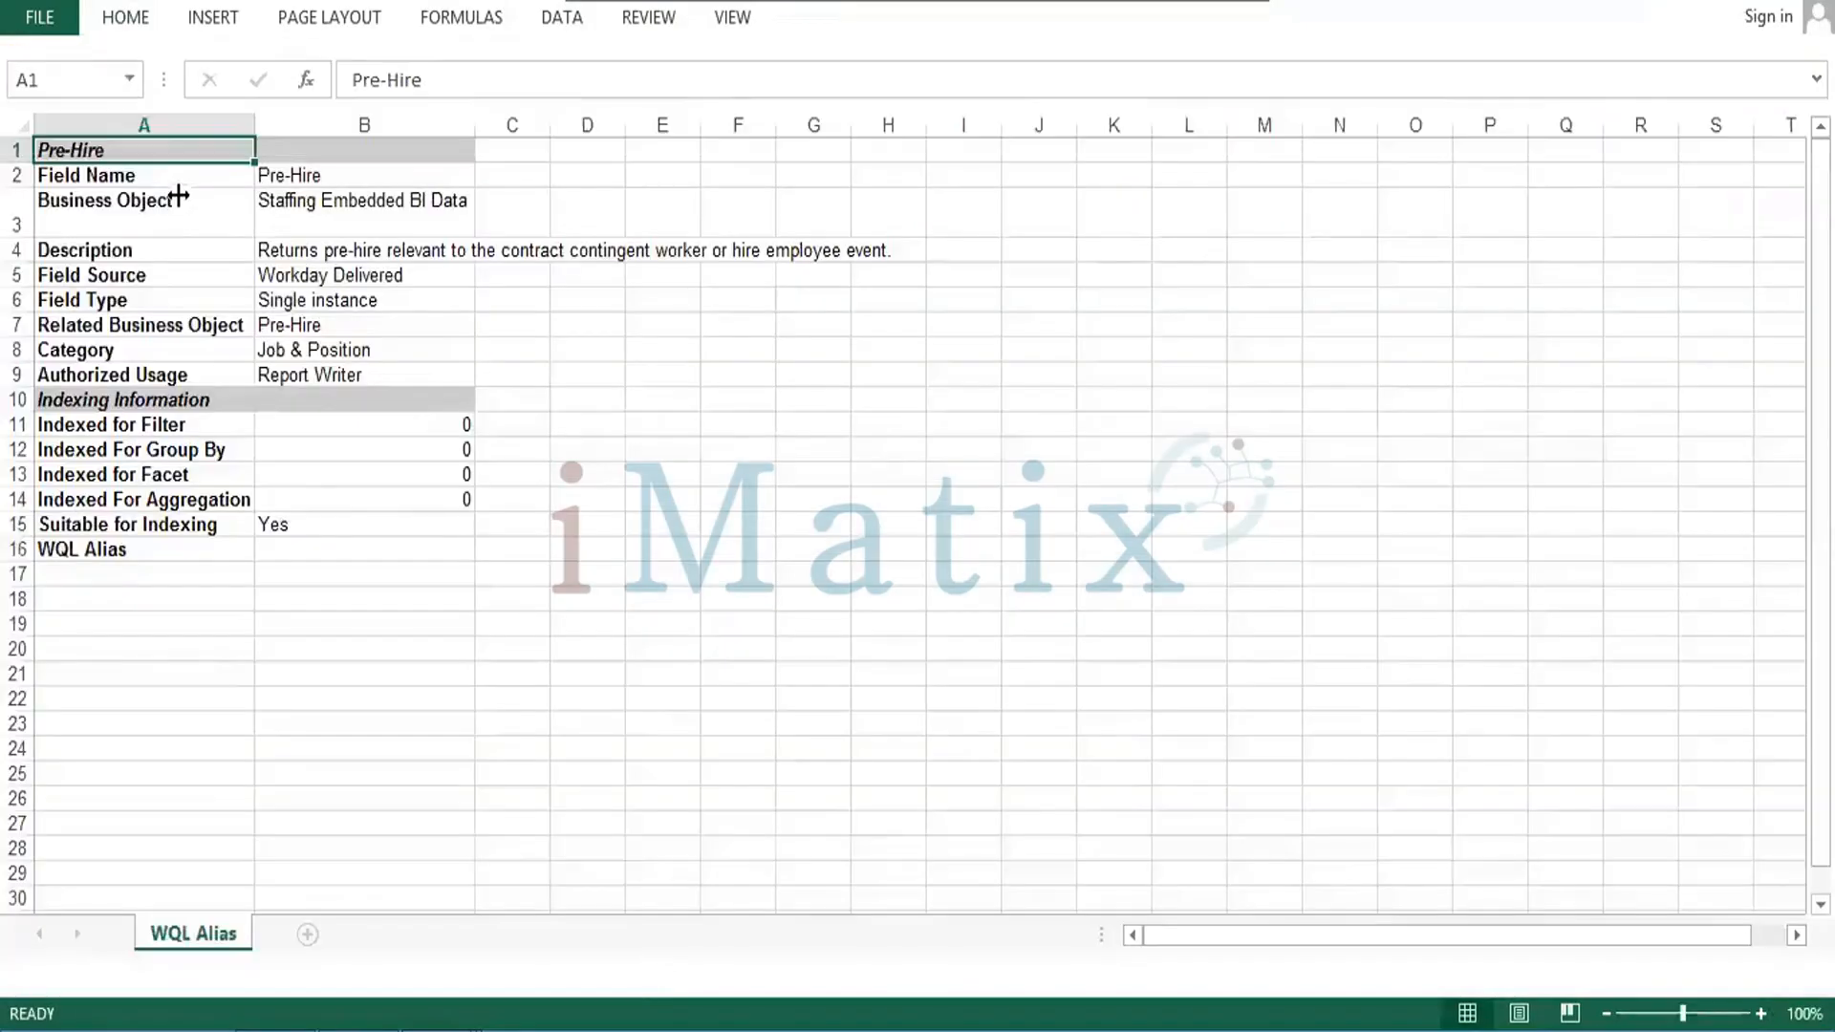
pyautogui.moveTo(192, 274); pyautogui.dragTo(451, 671)
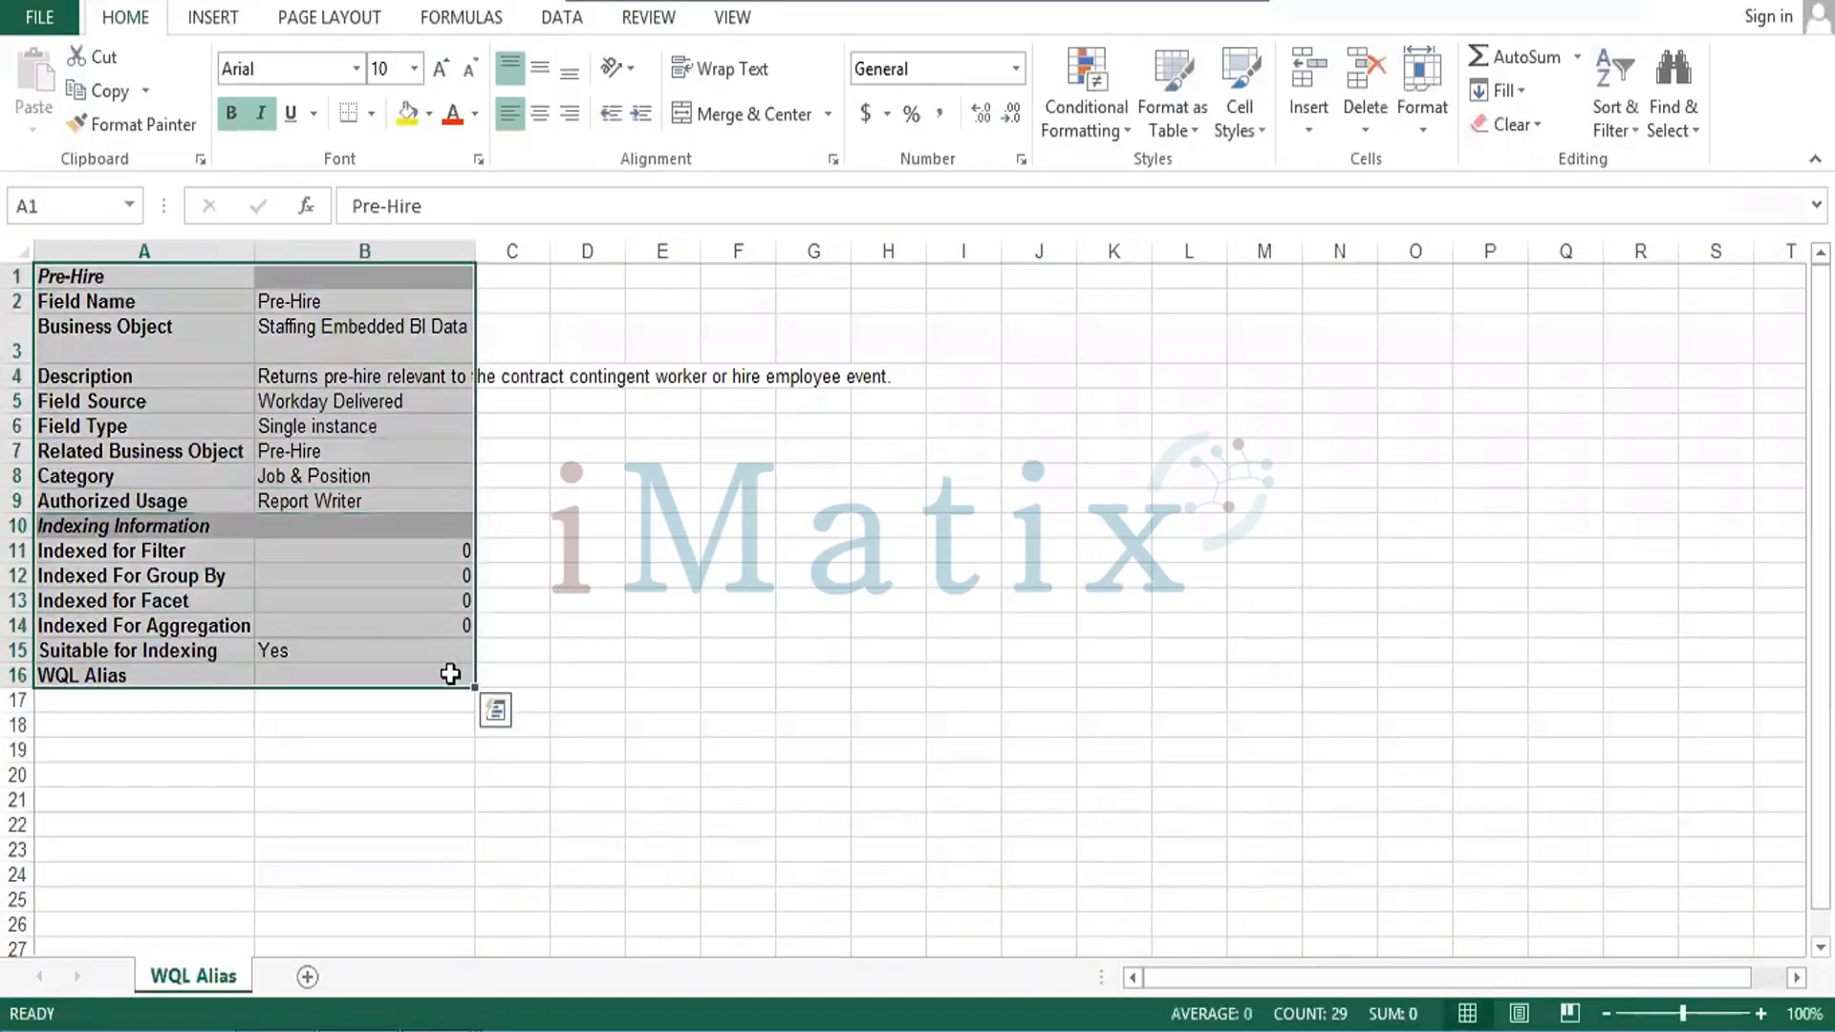
pyautogui.hotkey('ctrl', 'c')
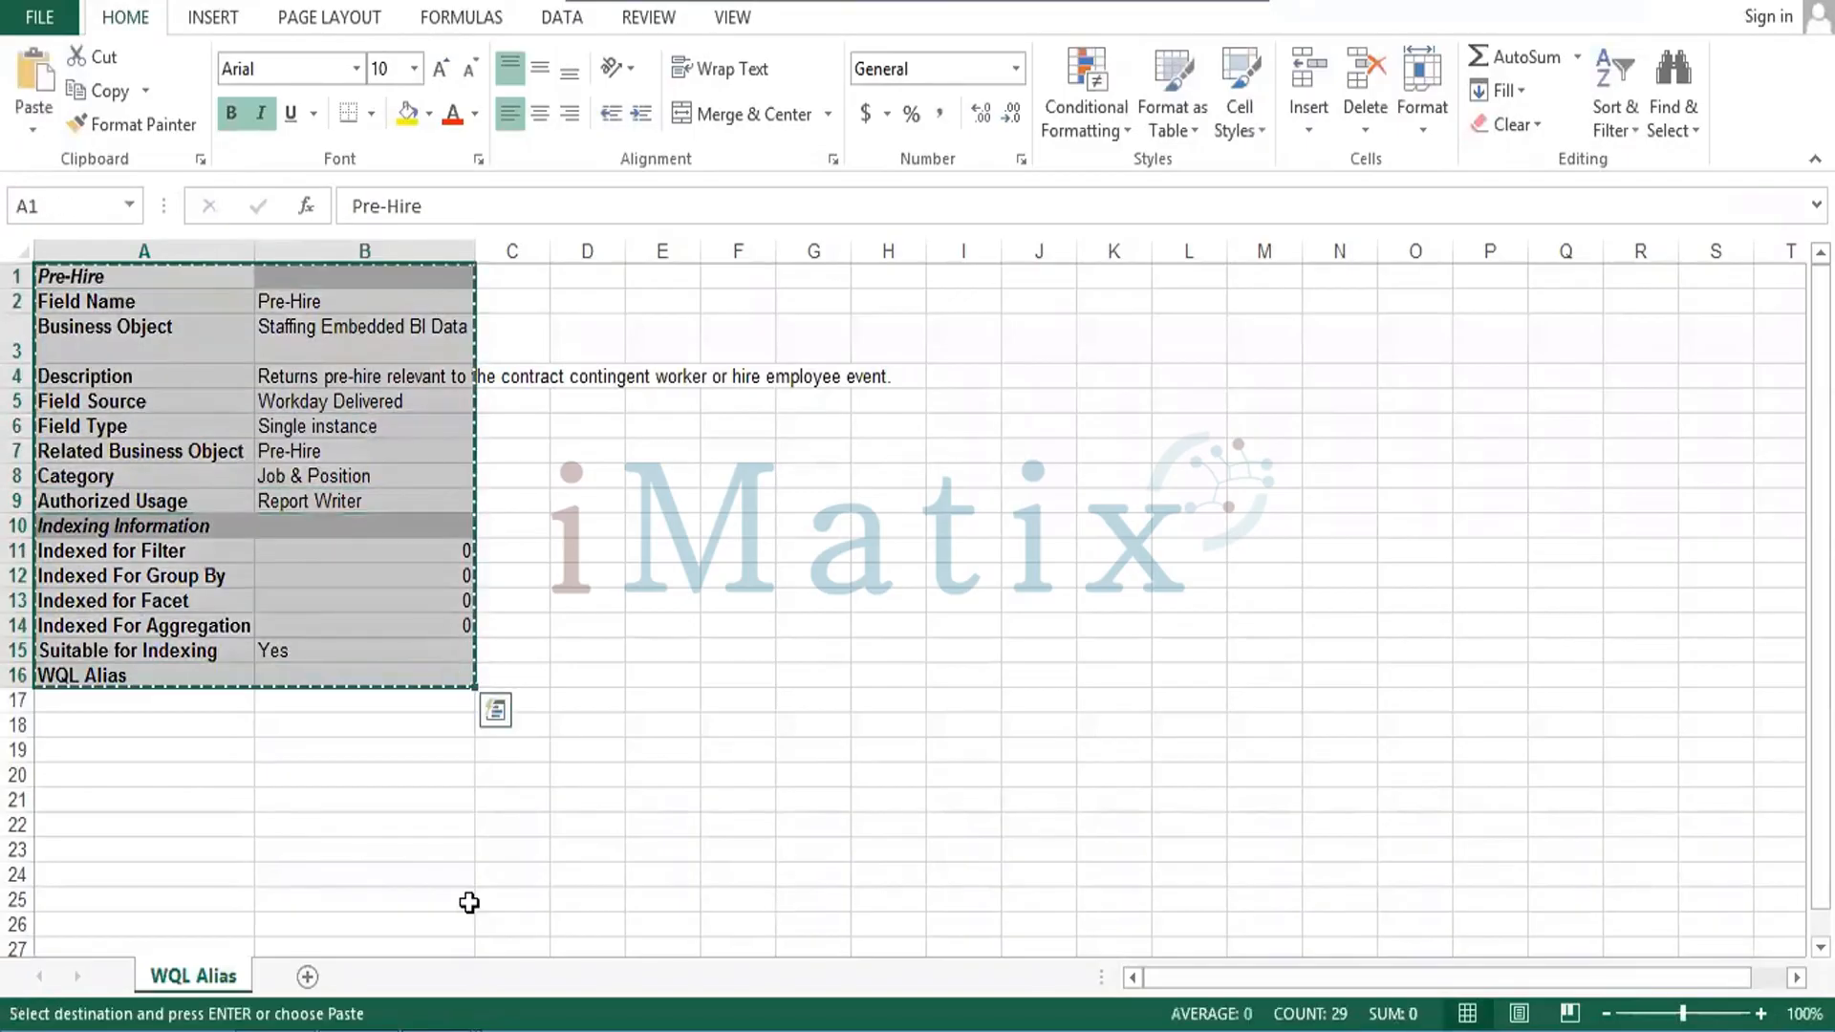
pyautogui.hotkey('alt', 'Tab')
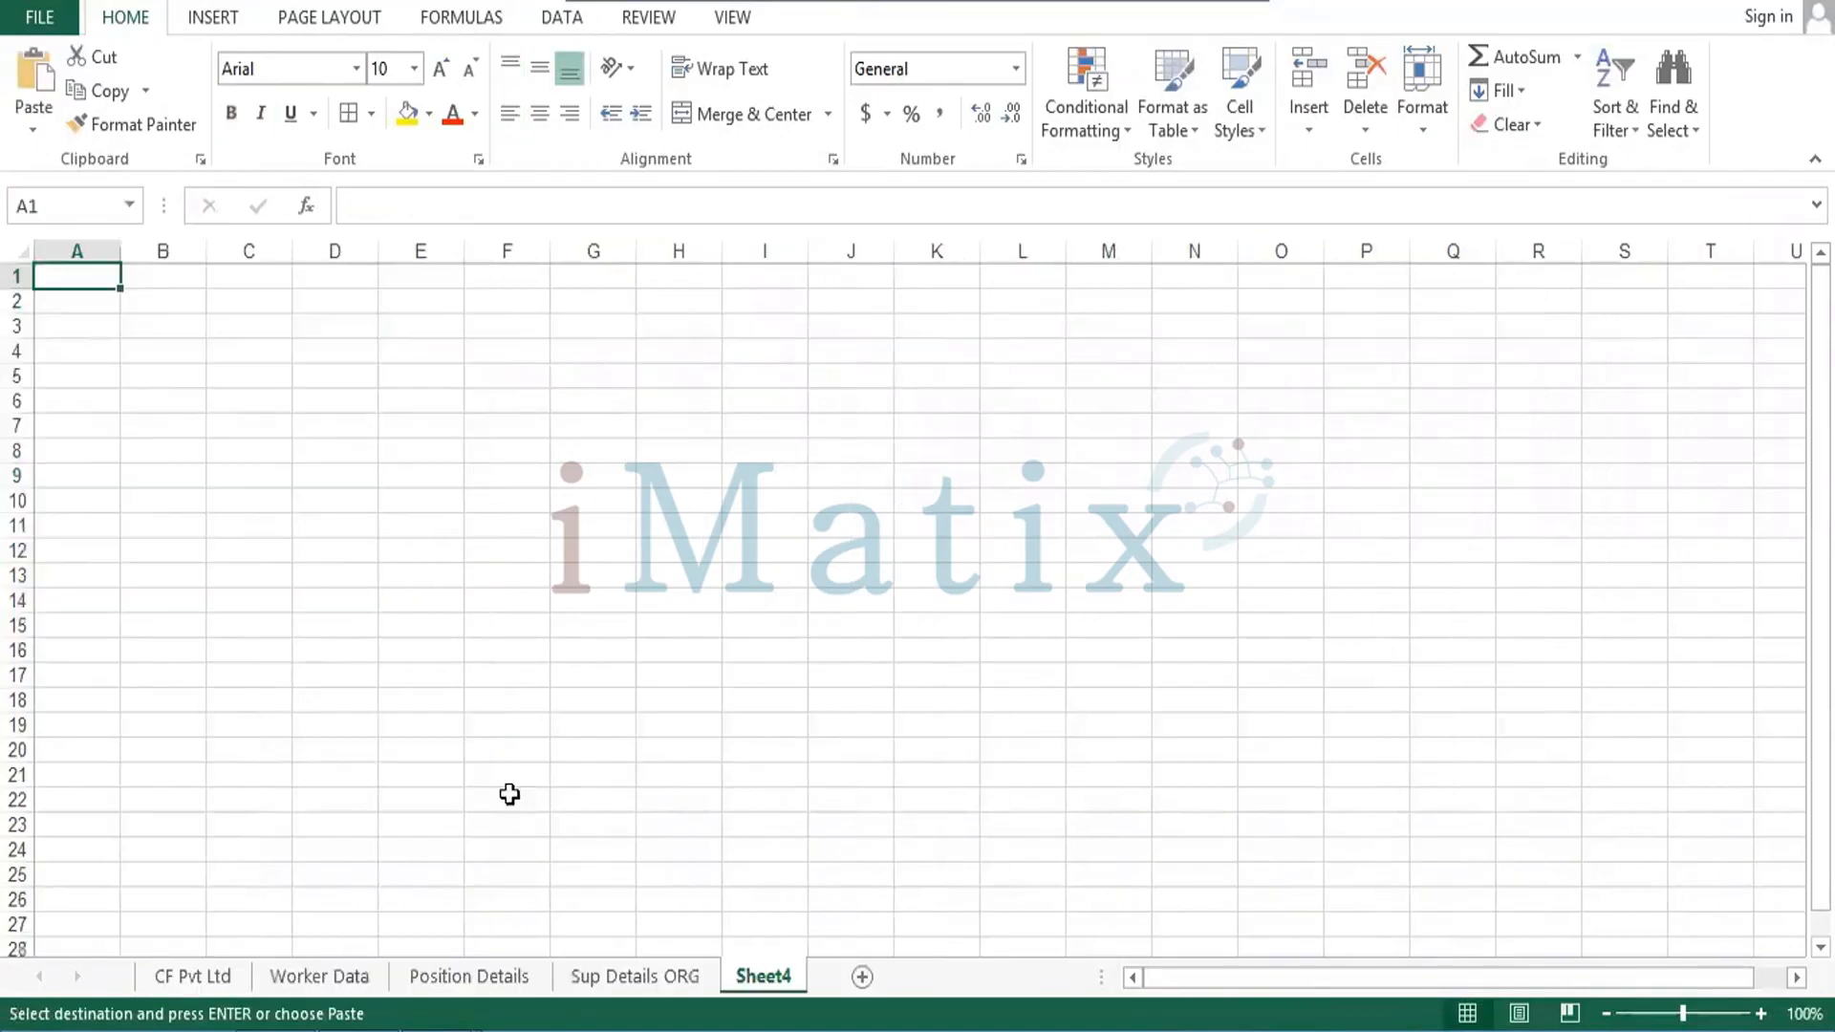
# Rename the new blank sheet after Sup Details ORG as Per Hire Details.
pyautogui.rightClick(776, 977)
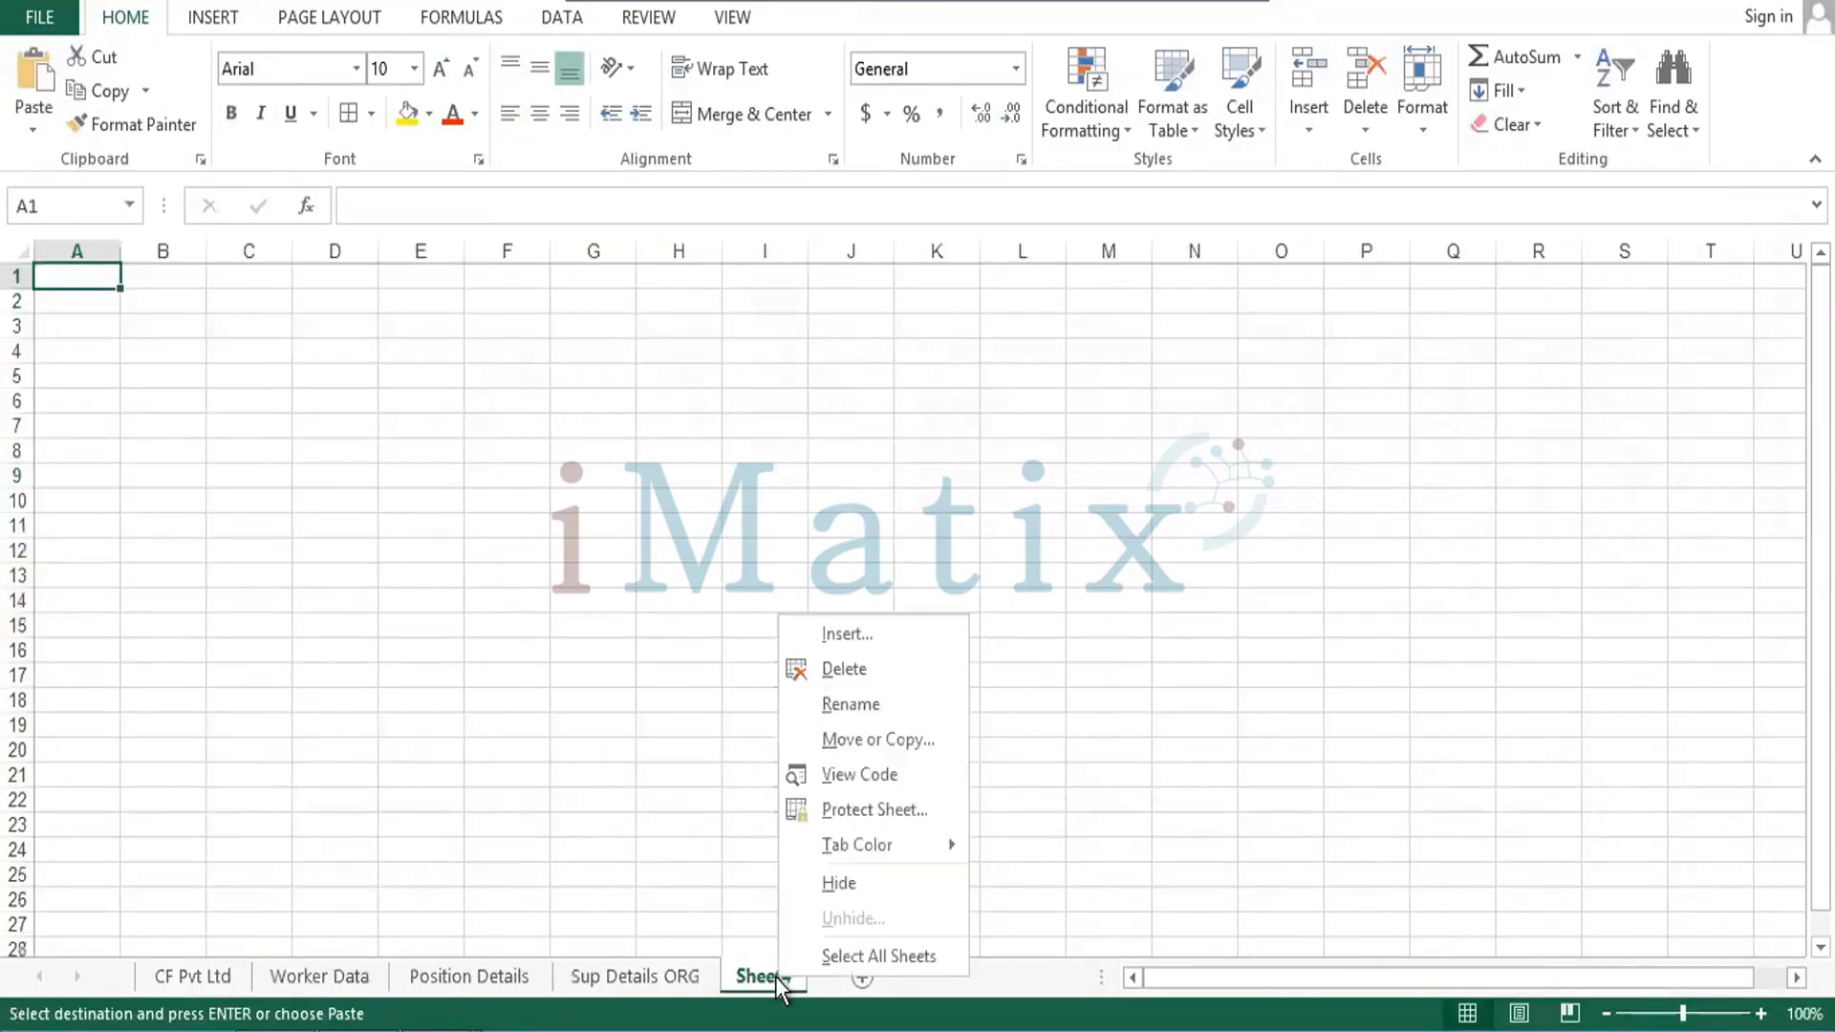
pyautogui.click(859, 712)
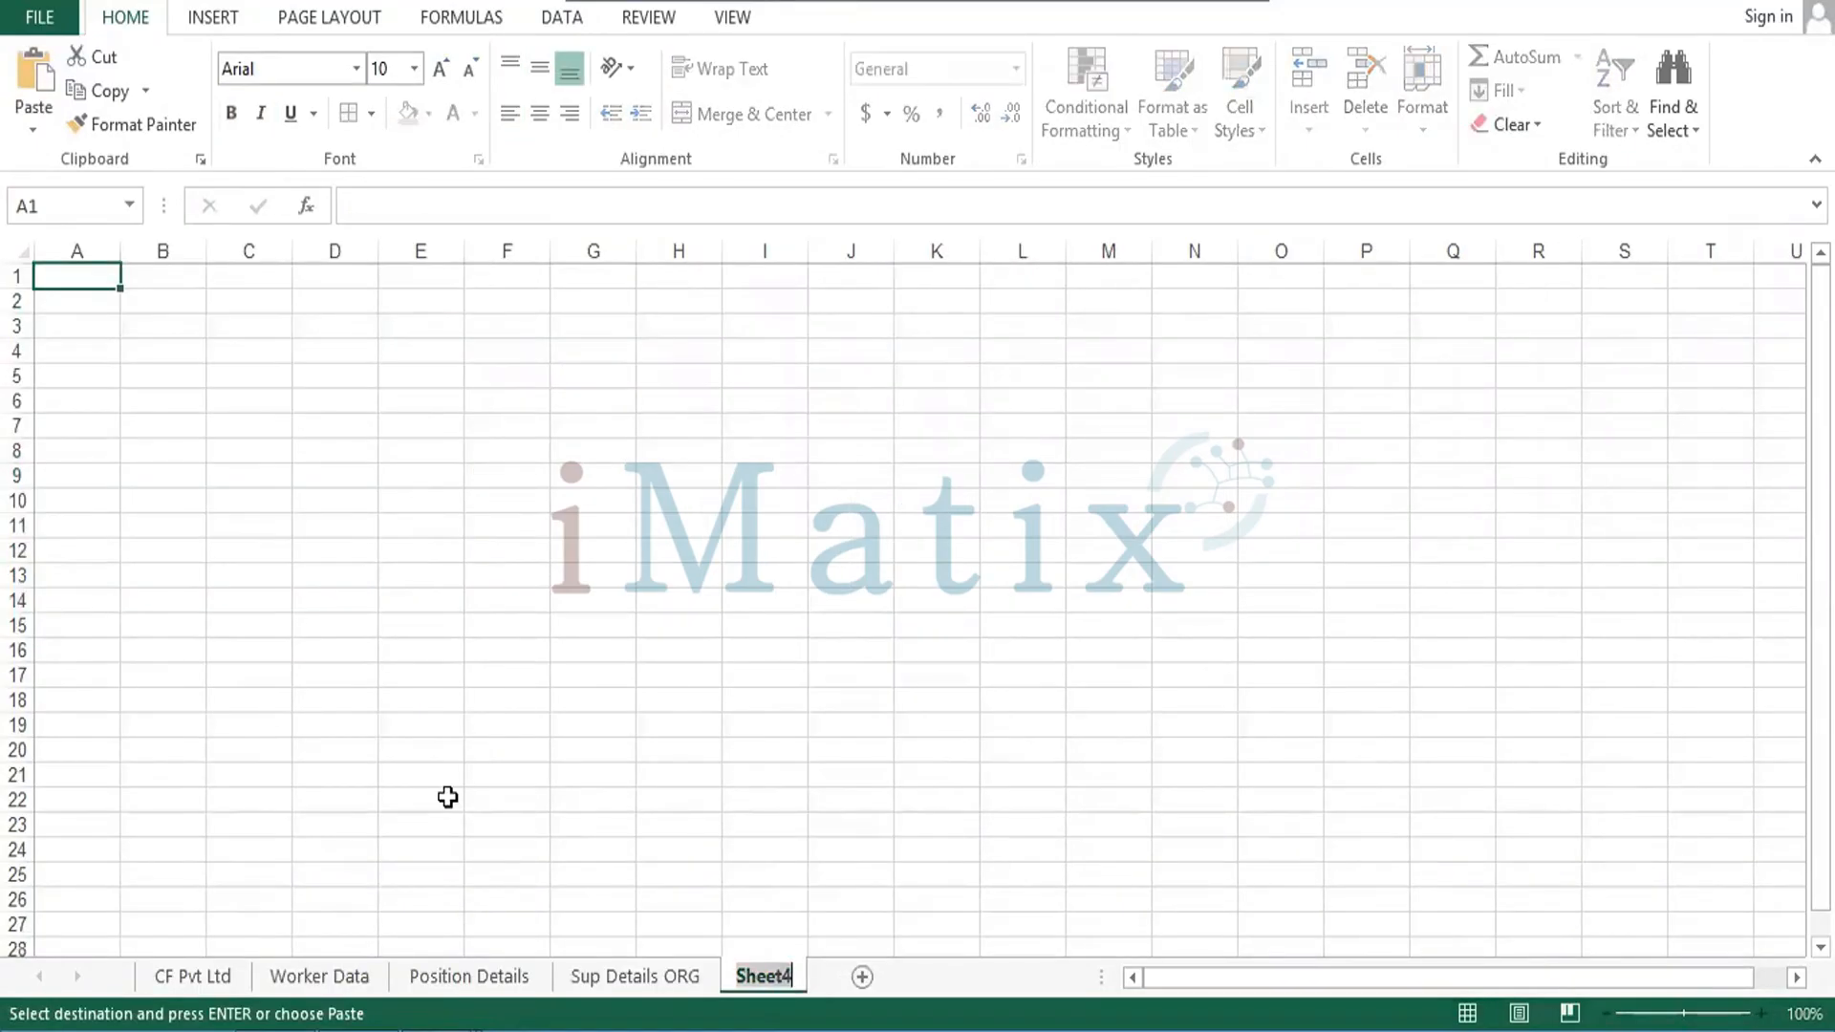
pyautogui.write('Per H')
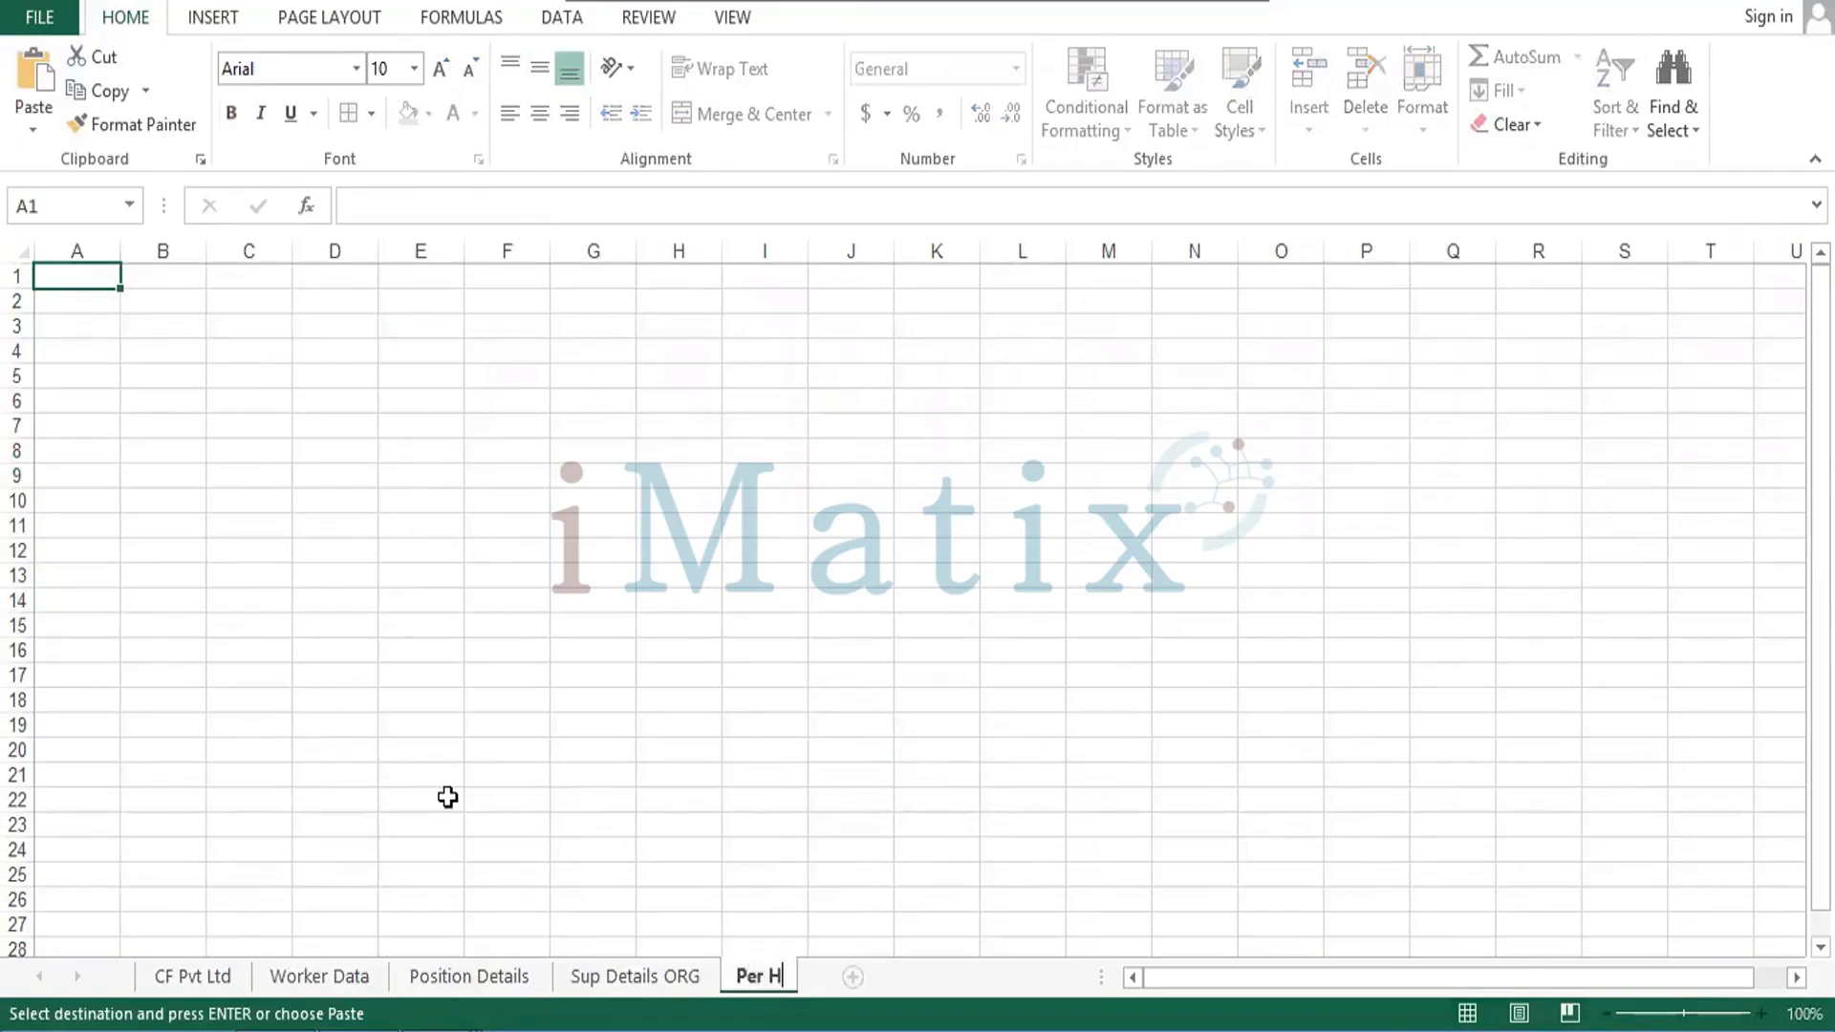
pyautogui.write('ire Details')
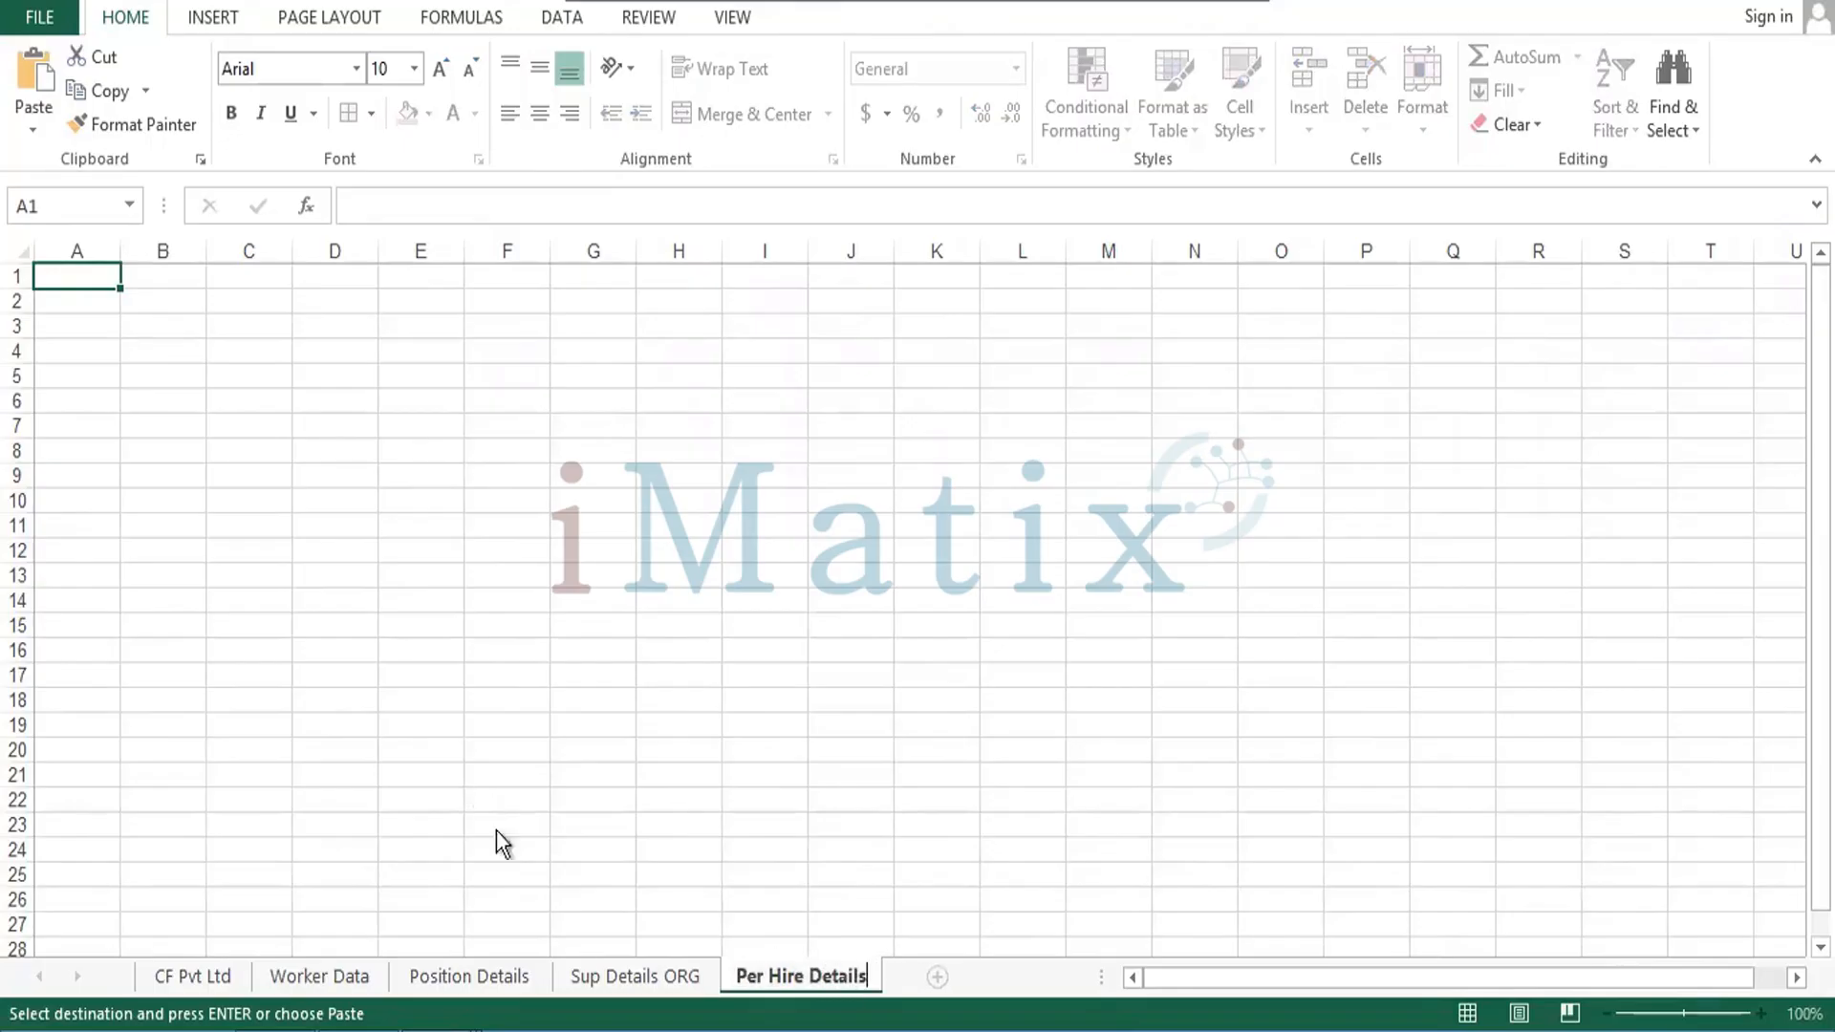
# Paste the Pre-Hire details at A1 with columns and rows autofitted, and remove the table's italic formatting.
pyautogui.click(115, 274)
pyautogui.press('Return')
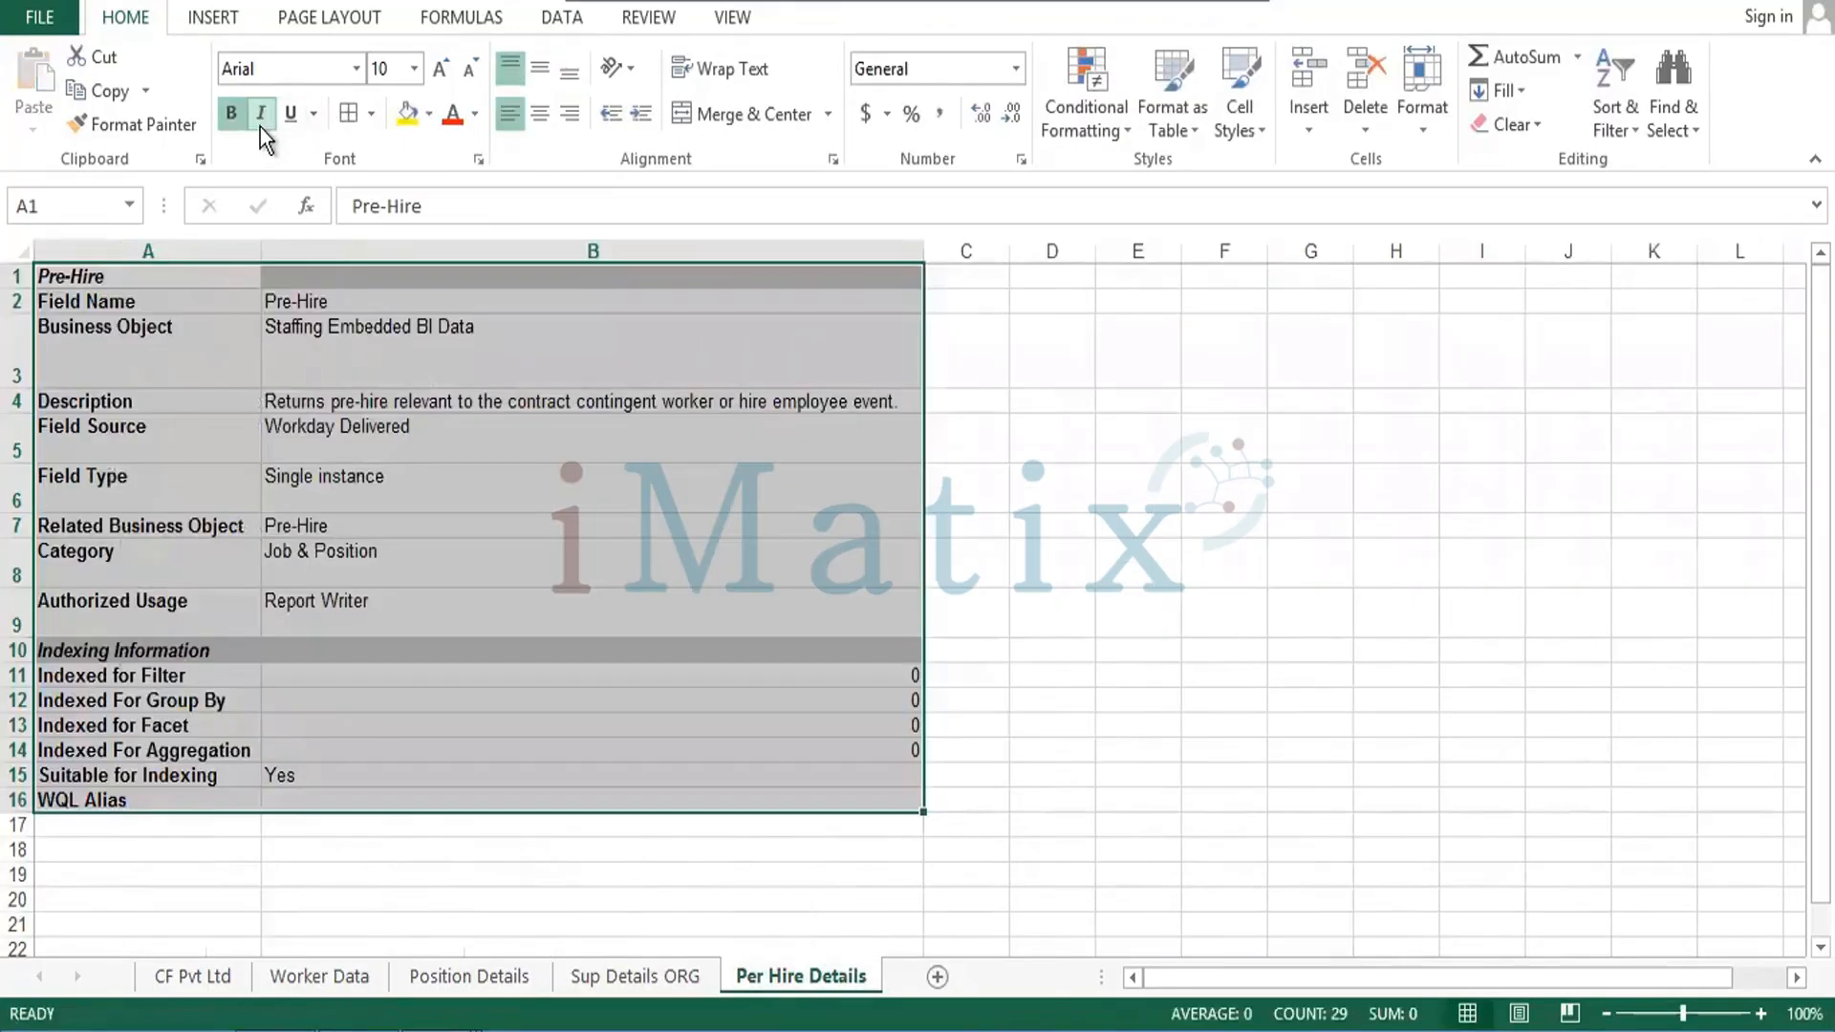
pyautogui.click(260, 126)
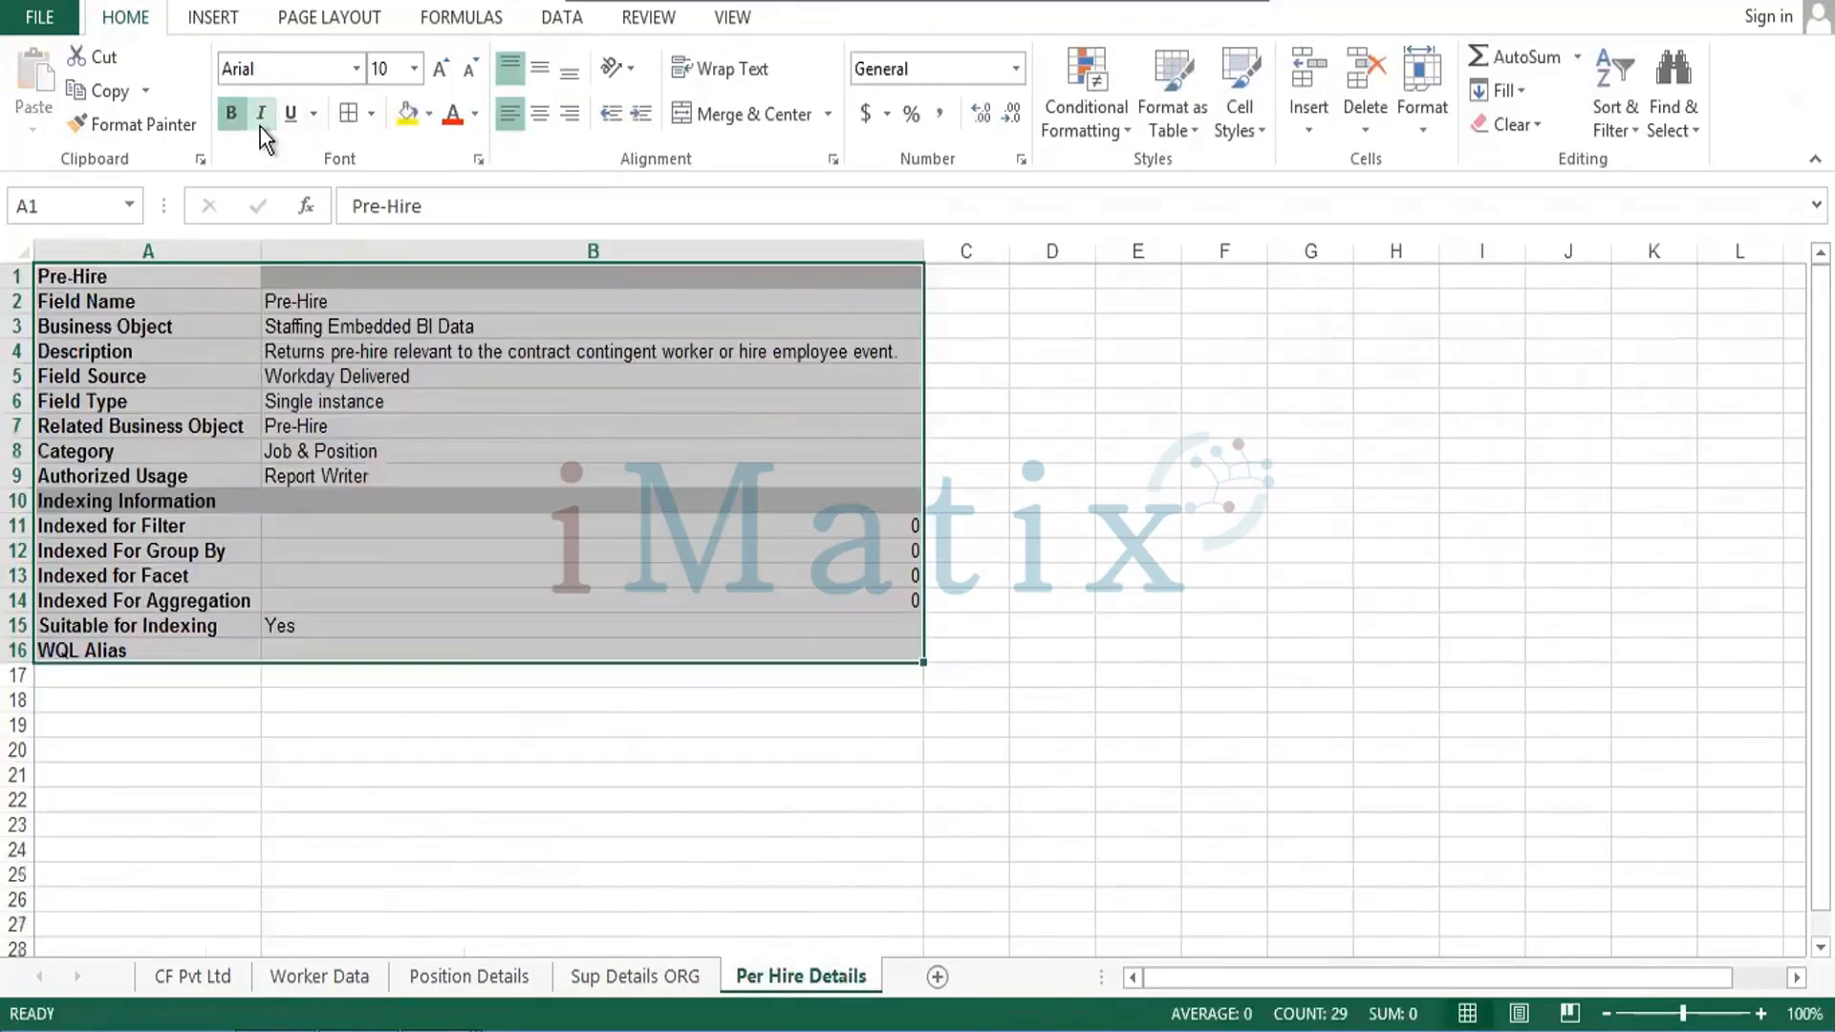
# Apply all borders and the Times New Roman font to the Pre-Hire table A1:B16.
pyautogui.click(417, 351)
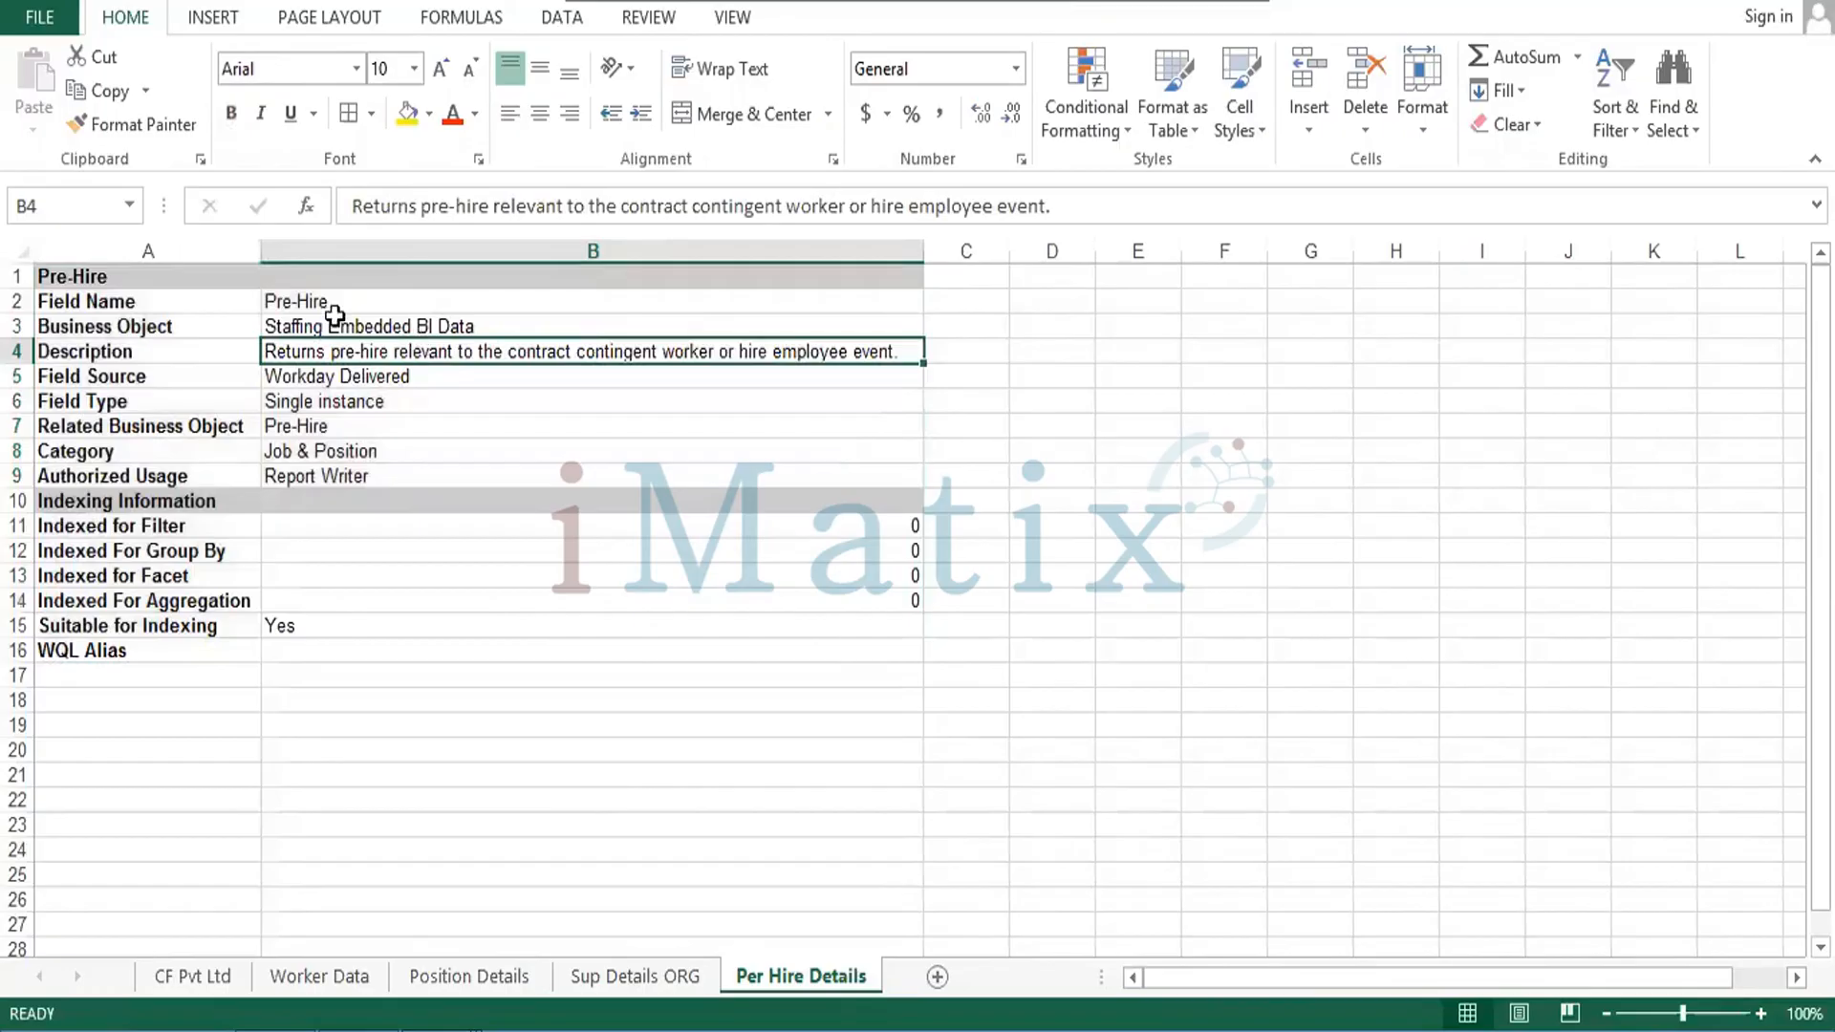
pyautogui.moveTo(11, 288); pyautogui.dragTo(541, 668)
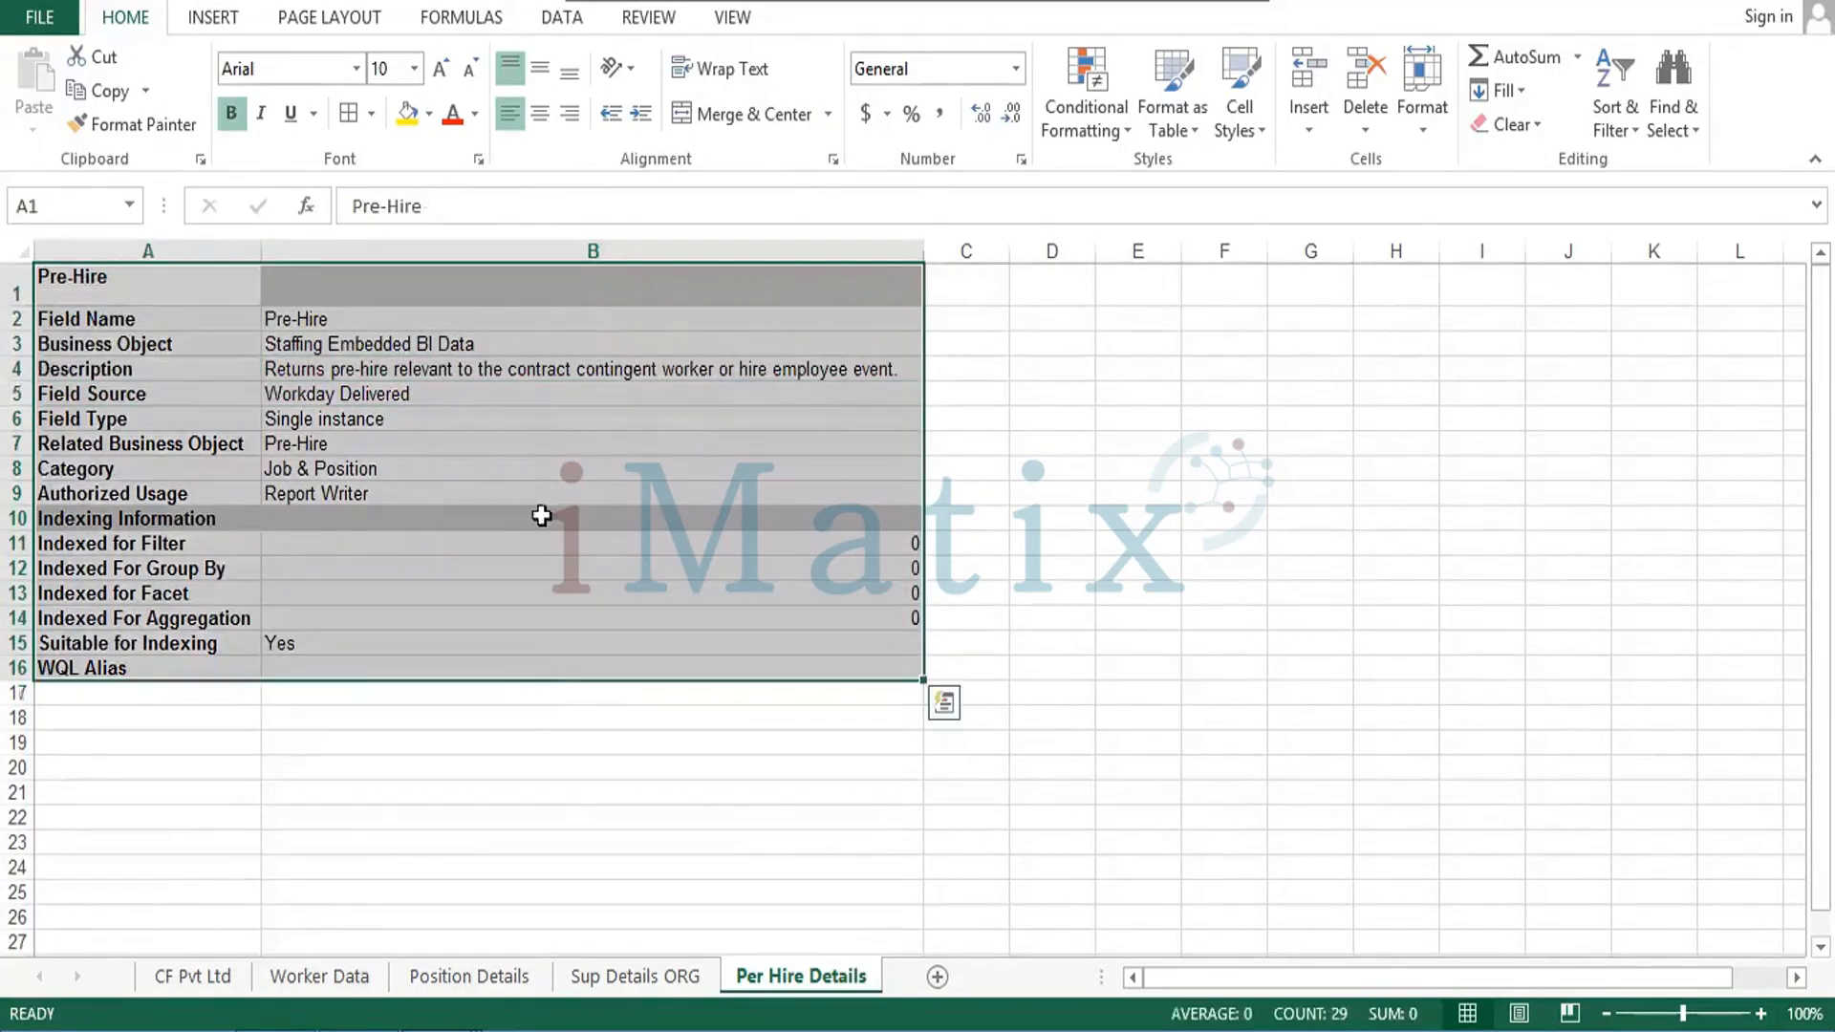
pyautogui.click(359, 113)
pyautogui.click(356, 69)
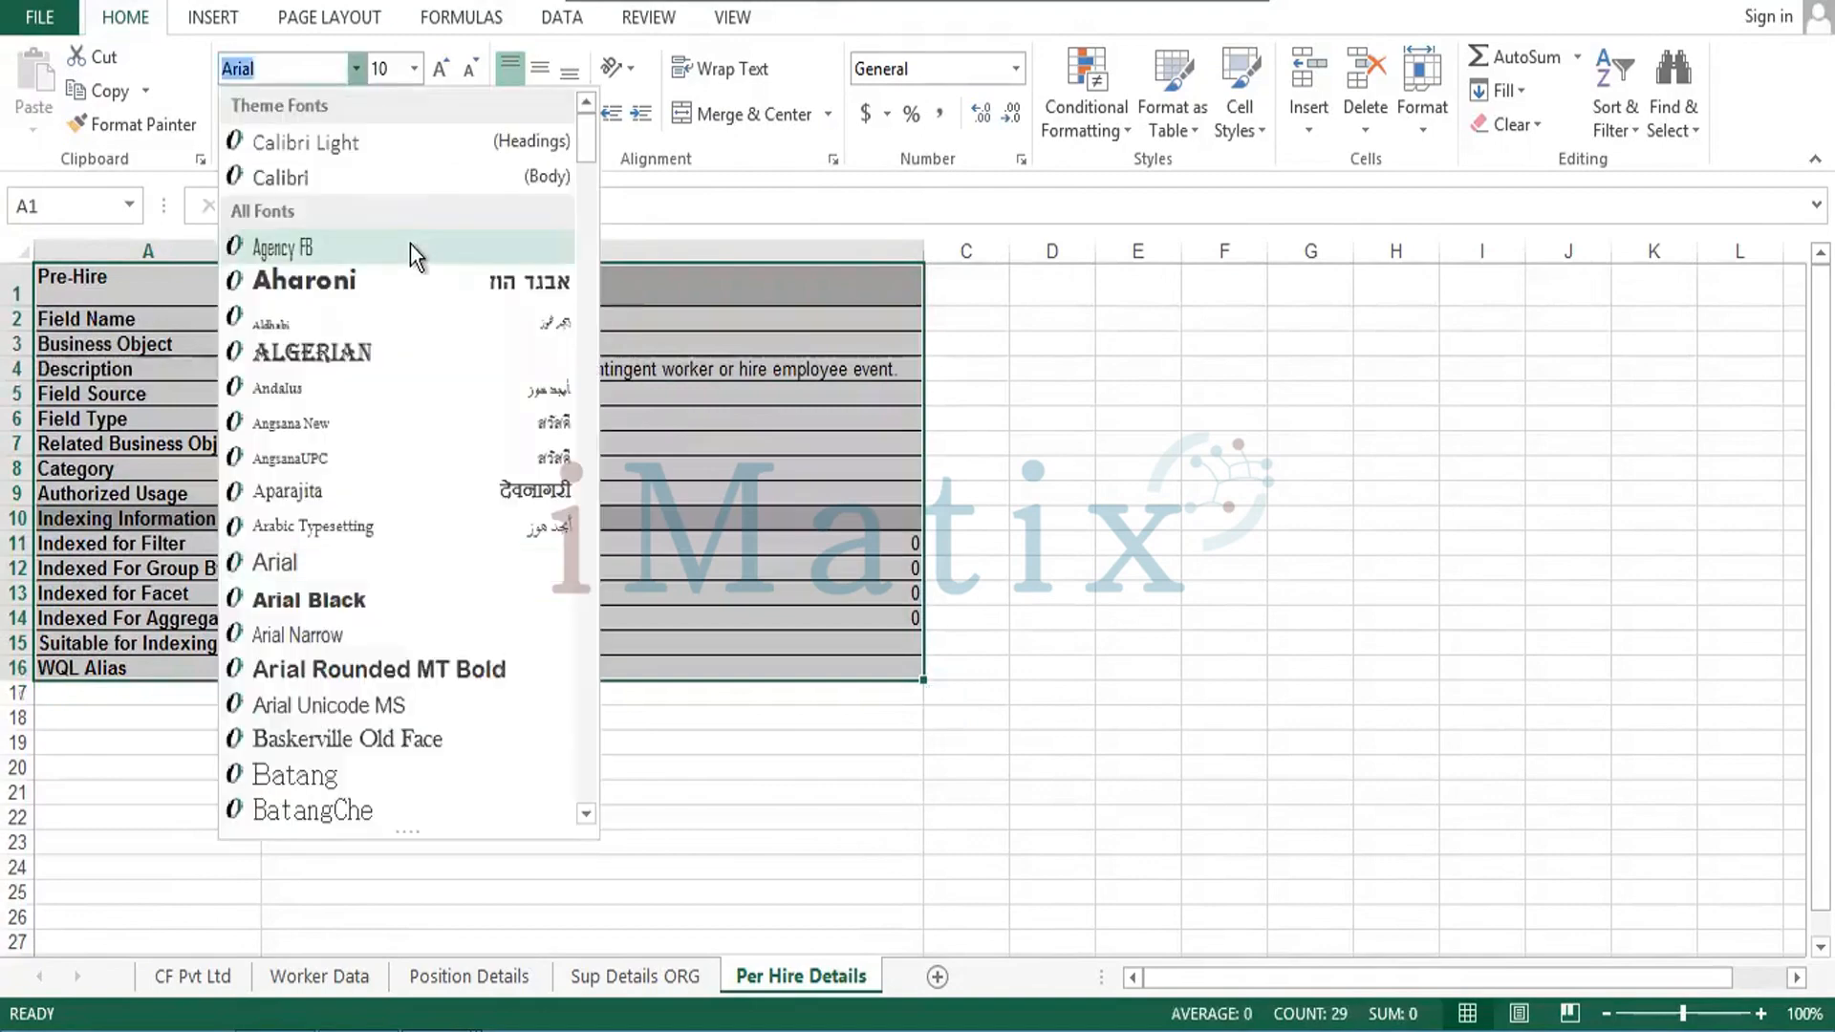
pyautogui.write('Times New Roma')
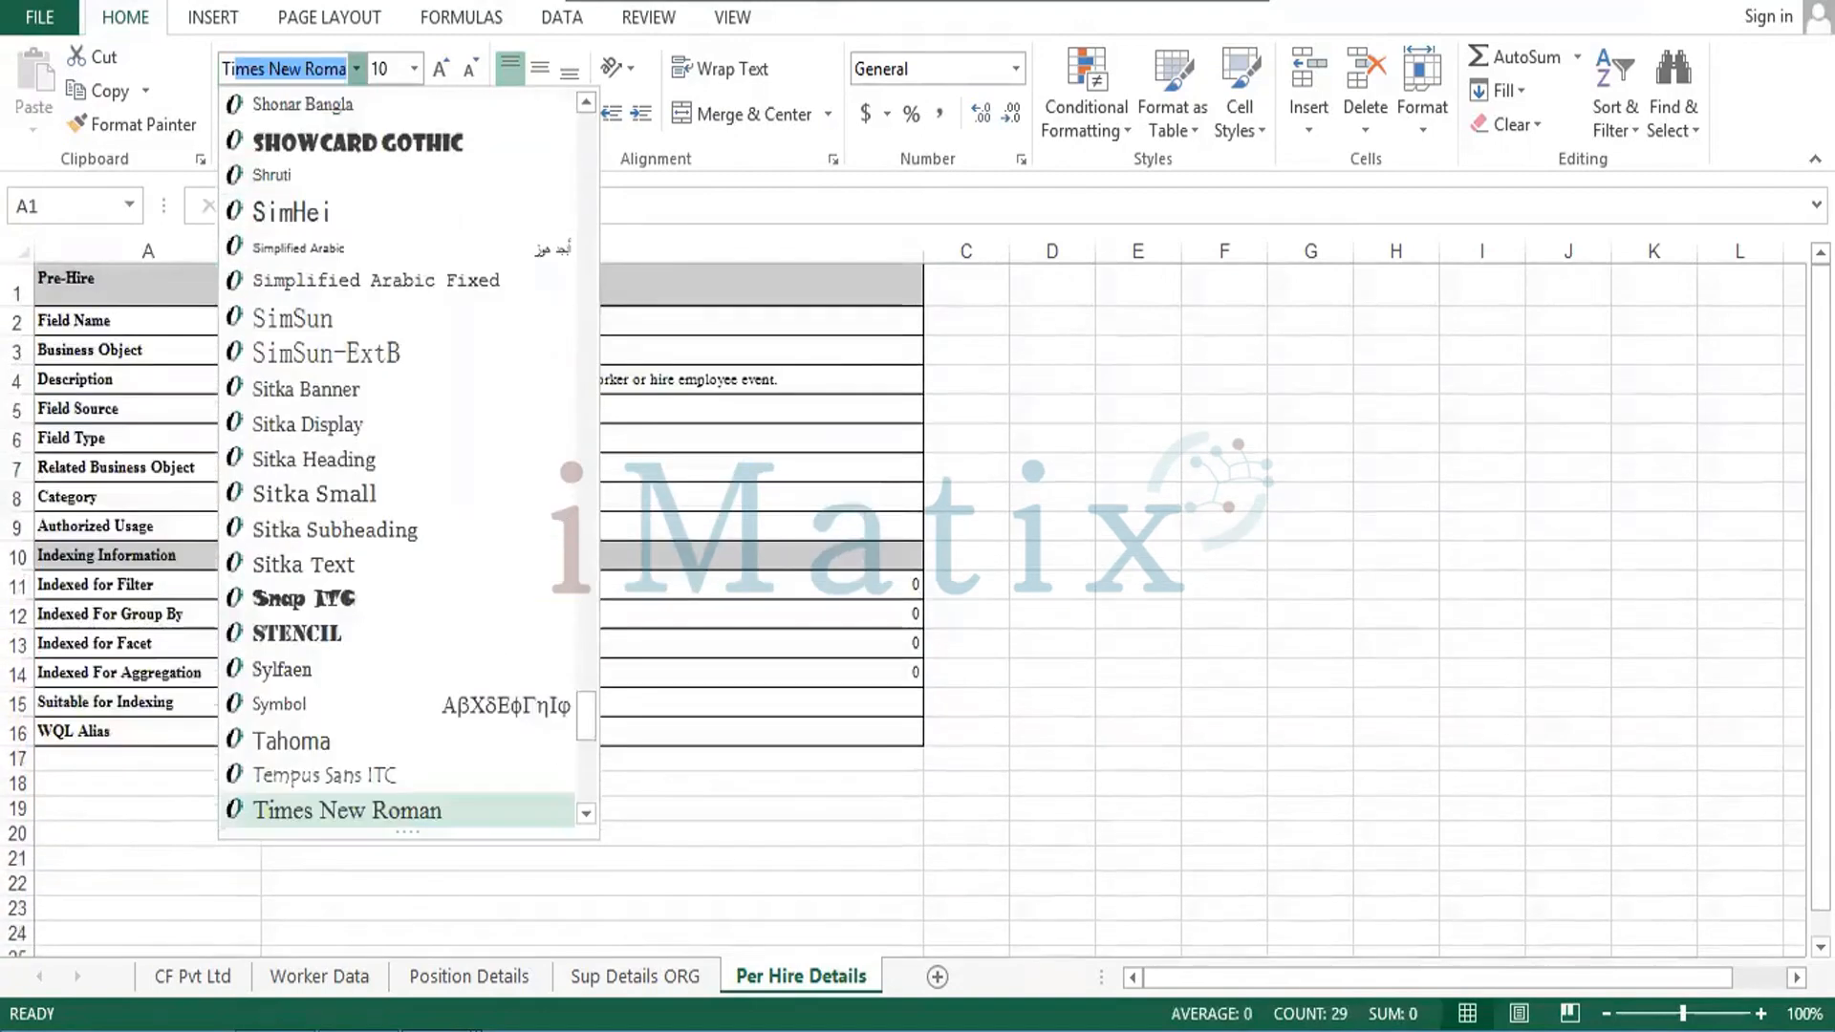
pyautogui.press('Return')
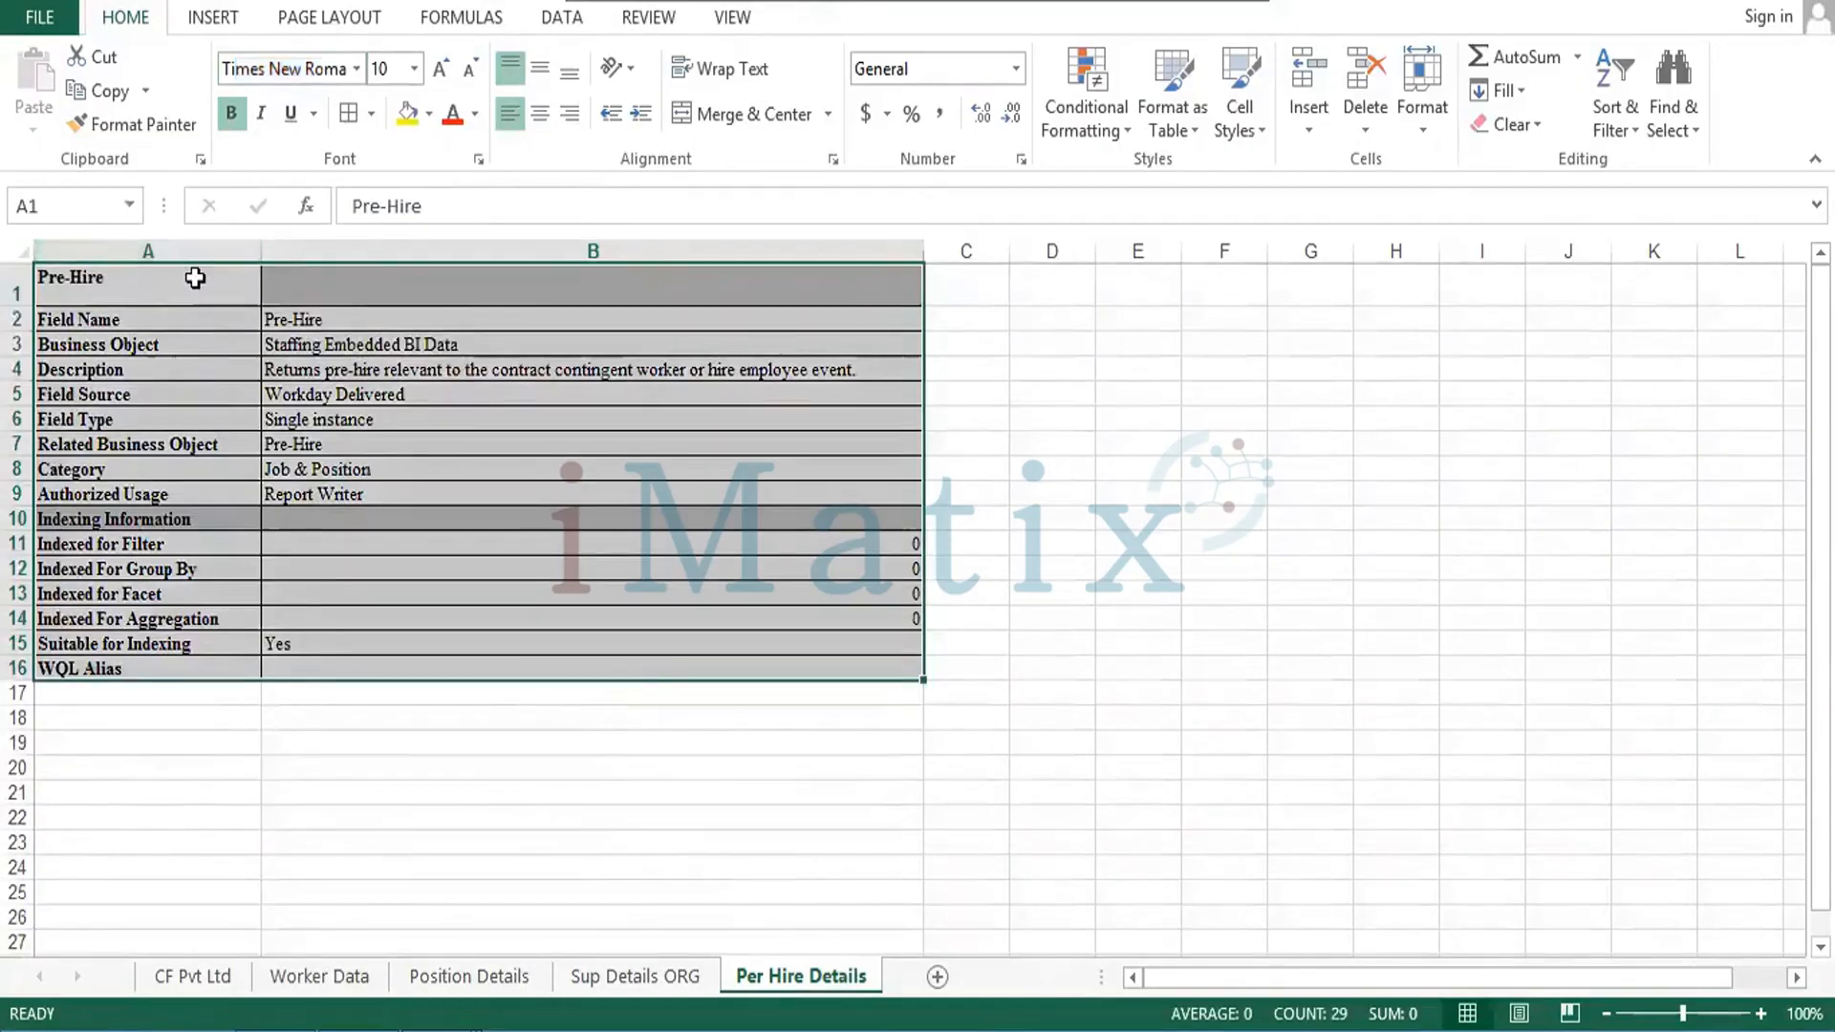
pyautogui.click(192, 277)
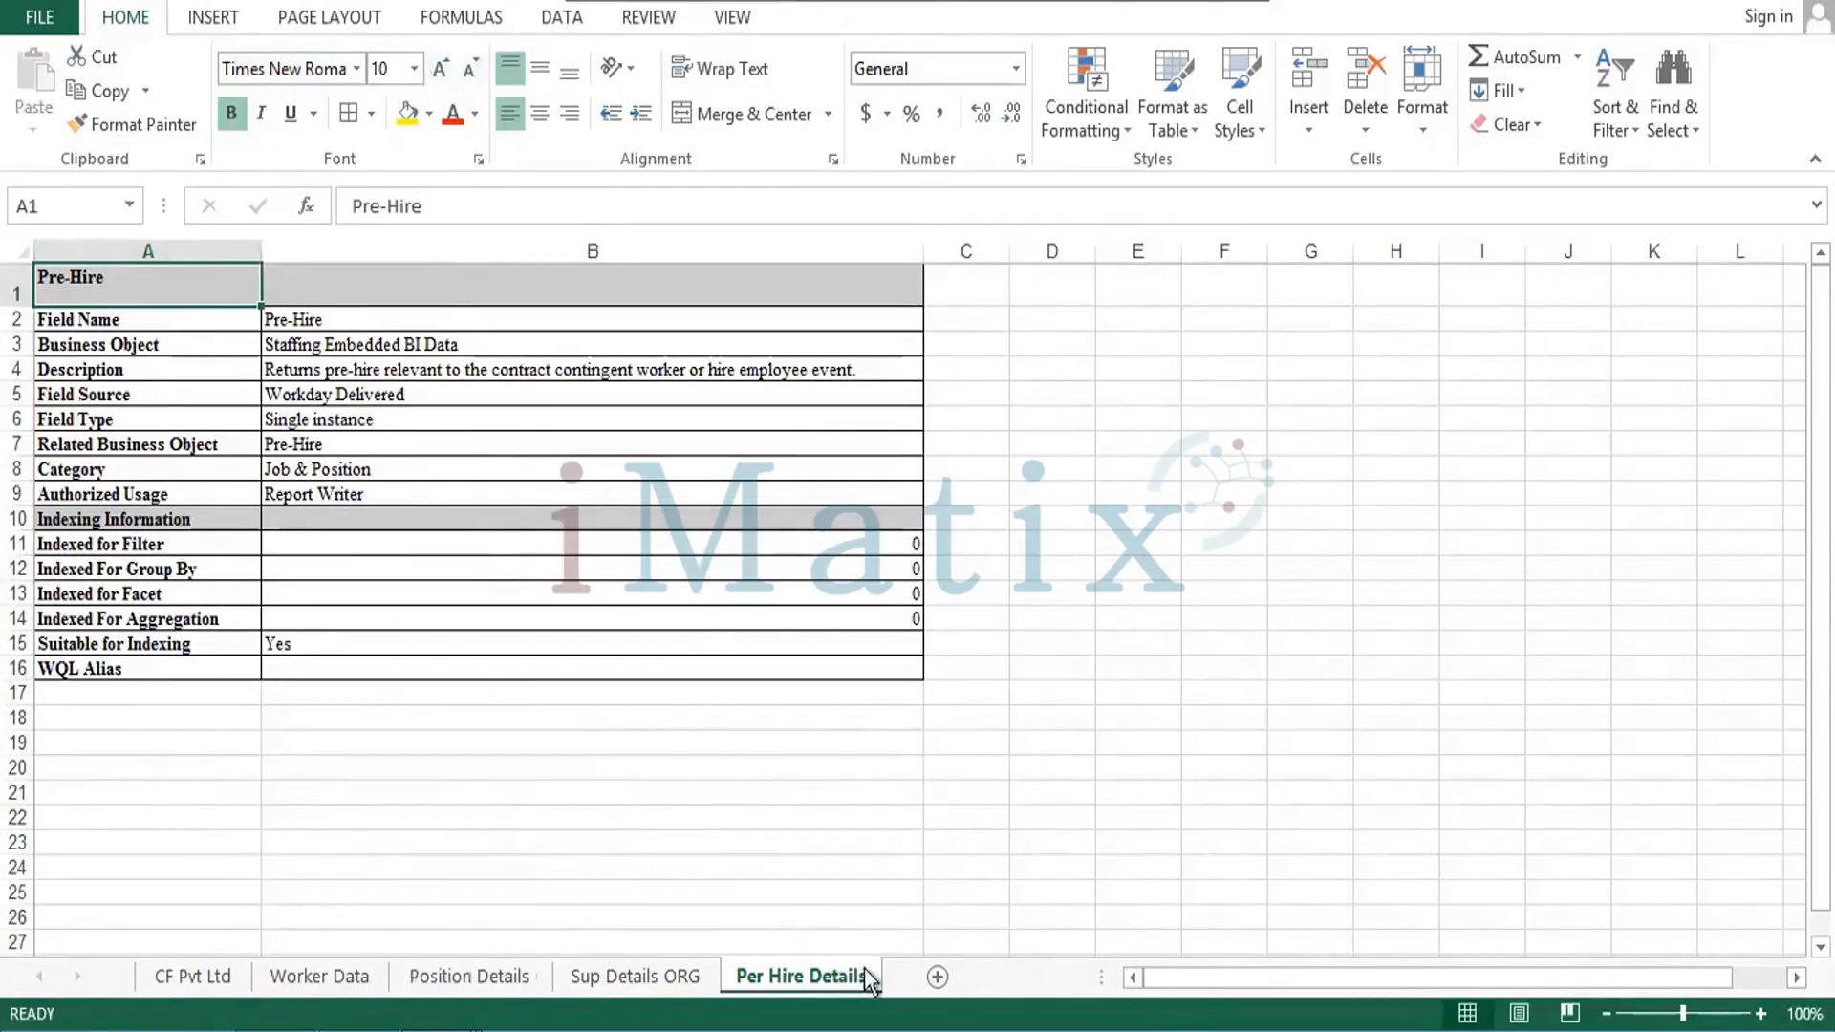
# Switch to the Student workbook and copy its details in A1:B16.
pyautogui.hotkey('alt', 'Tab')
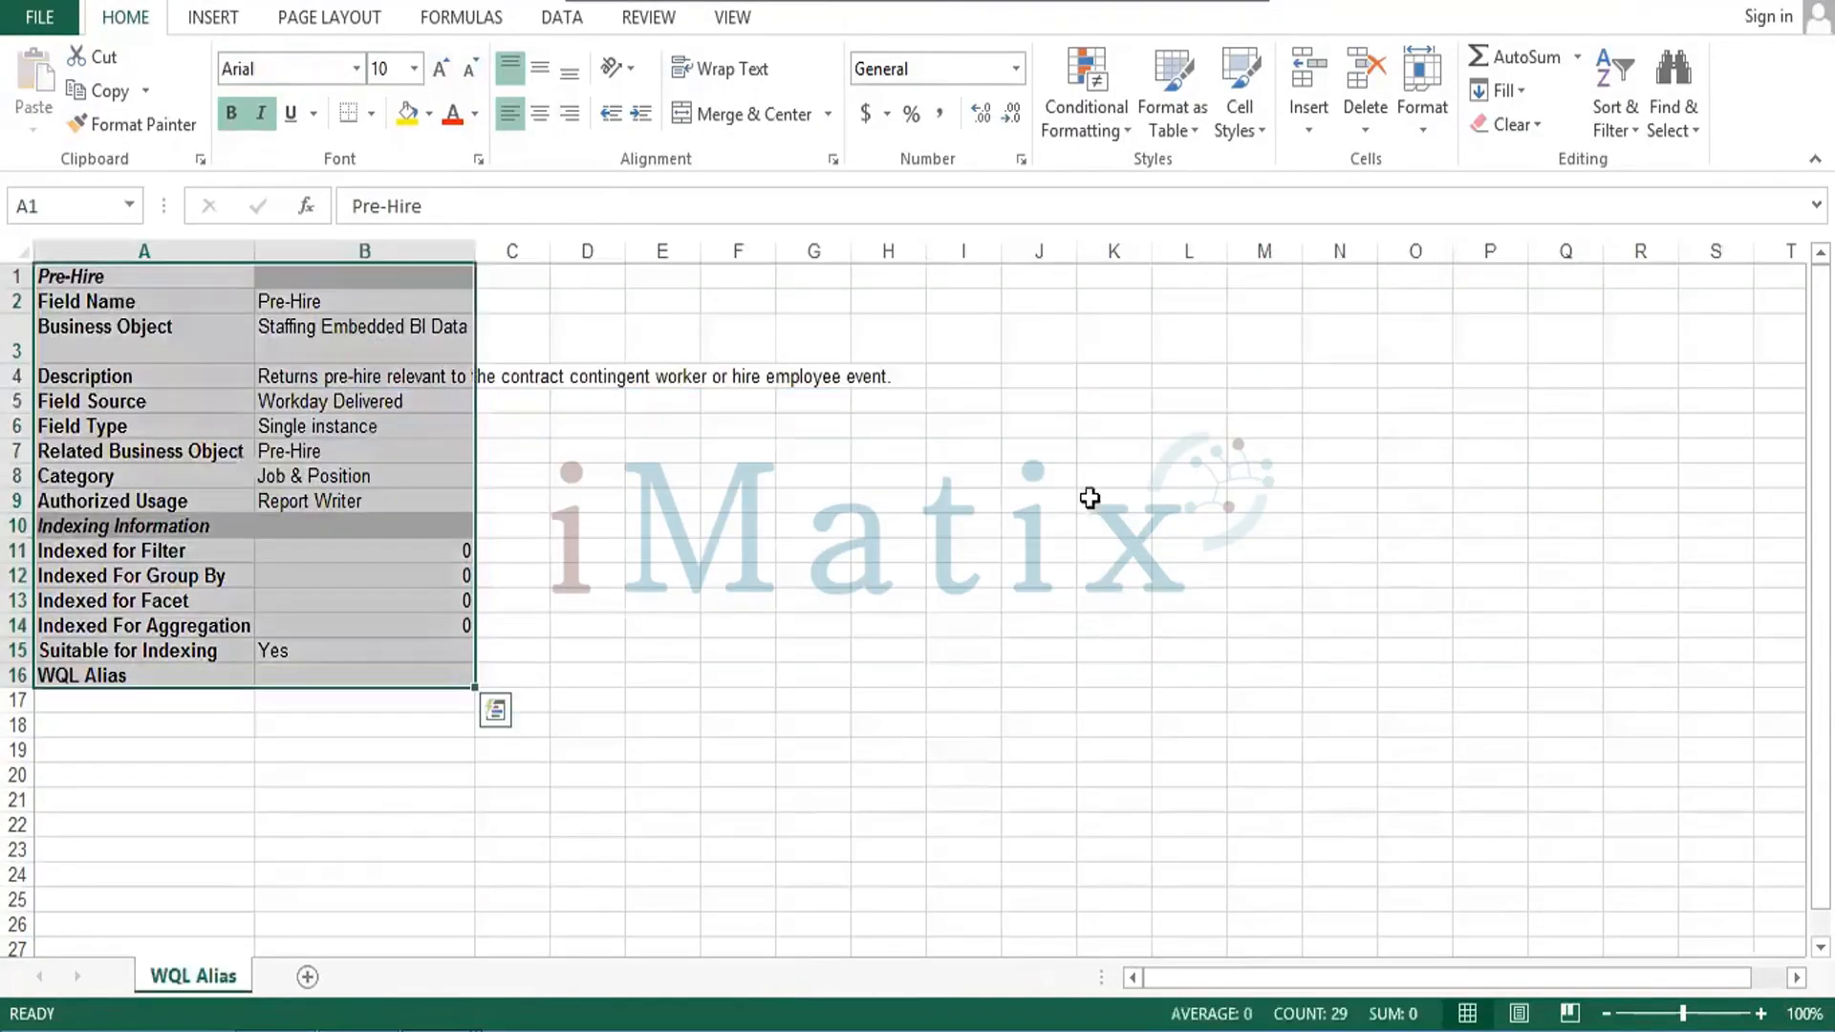
pyautogui.hotkey('alt', 'Tab')
pyautogui.hotkey('alt', 'Tab')
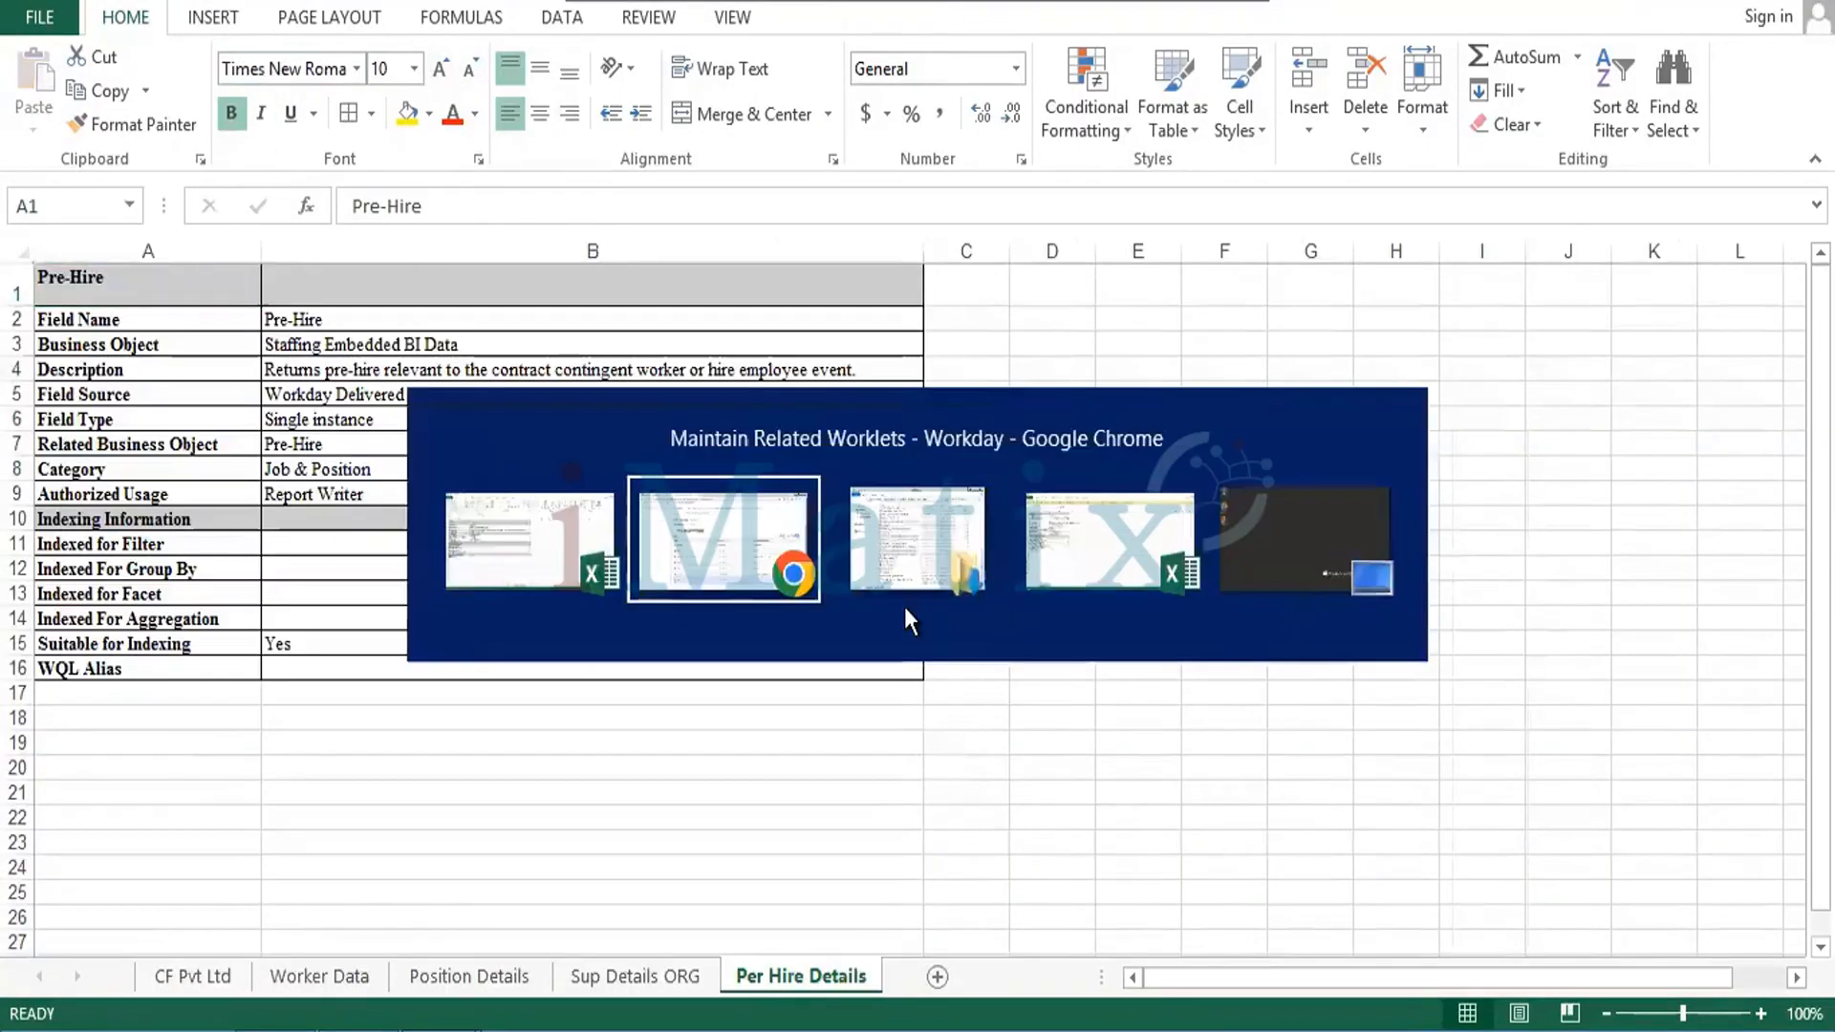
pyautogui.press('Tab')
pyautogui.press('Tab')
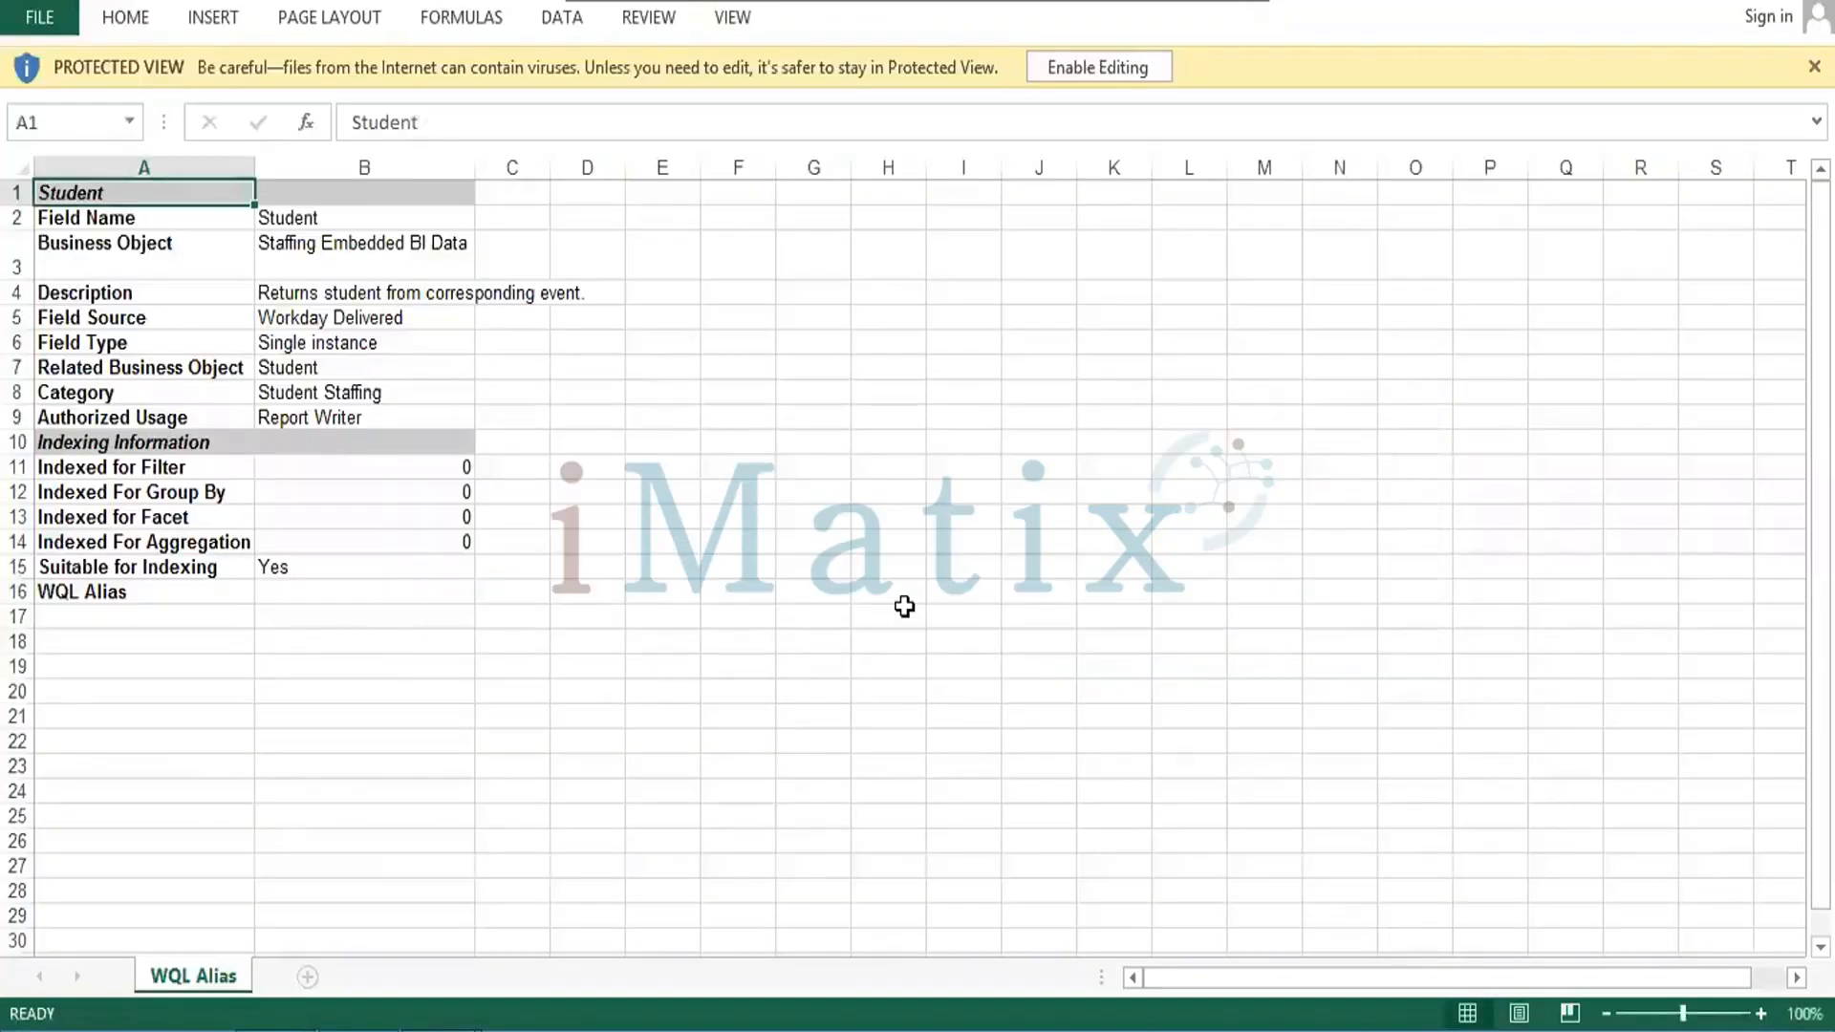
pyautogui.hotkey('shift', 'Right')
pyautogui.hotkey('shift', 'Down')
pyautogui.hotkey('shift', 'Down')
pyautogui.hotkey('shift', 'Down')
pyautogui.hotkey('shift', 'Down')
pyautogui.hotkey('shift', 'Down')
pyautogui.hotkey('shift', 'Down')
pyautogui.hotkey('shift', 'Down')
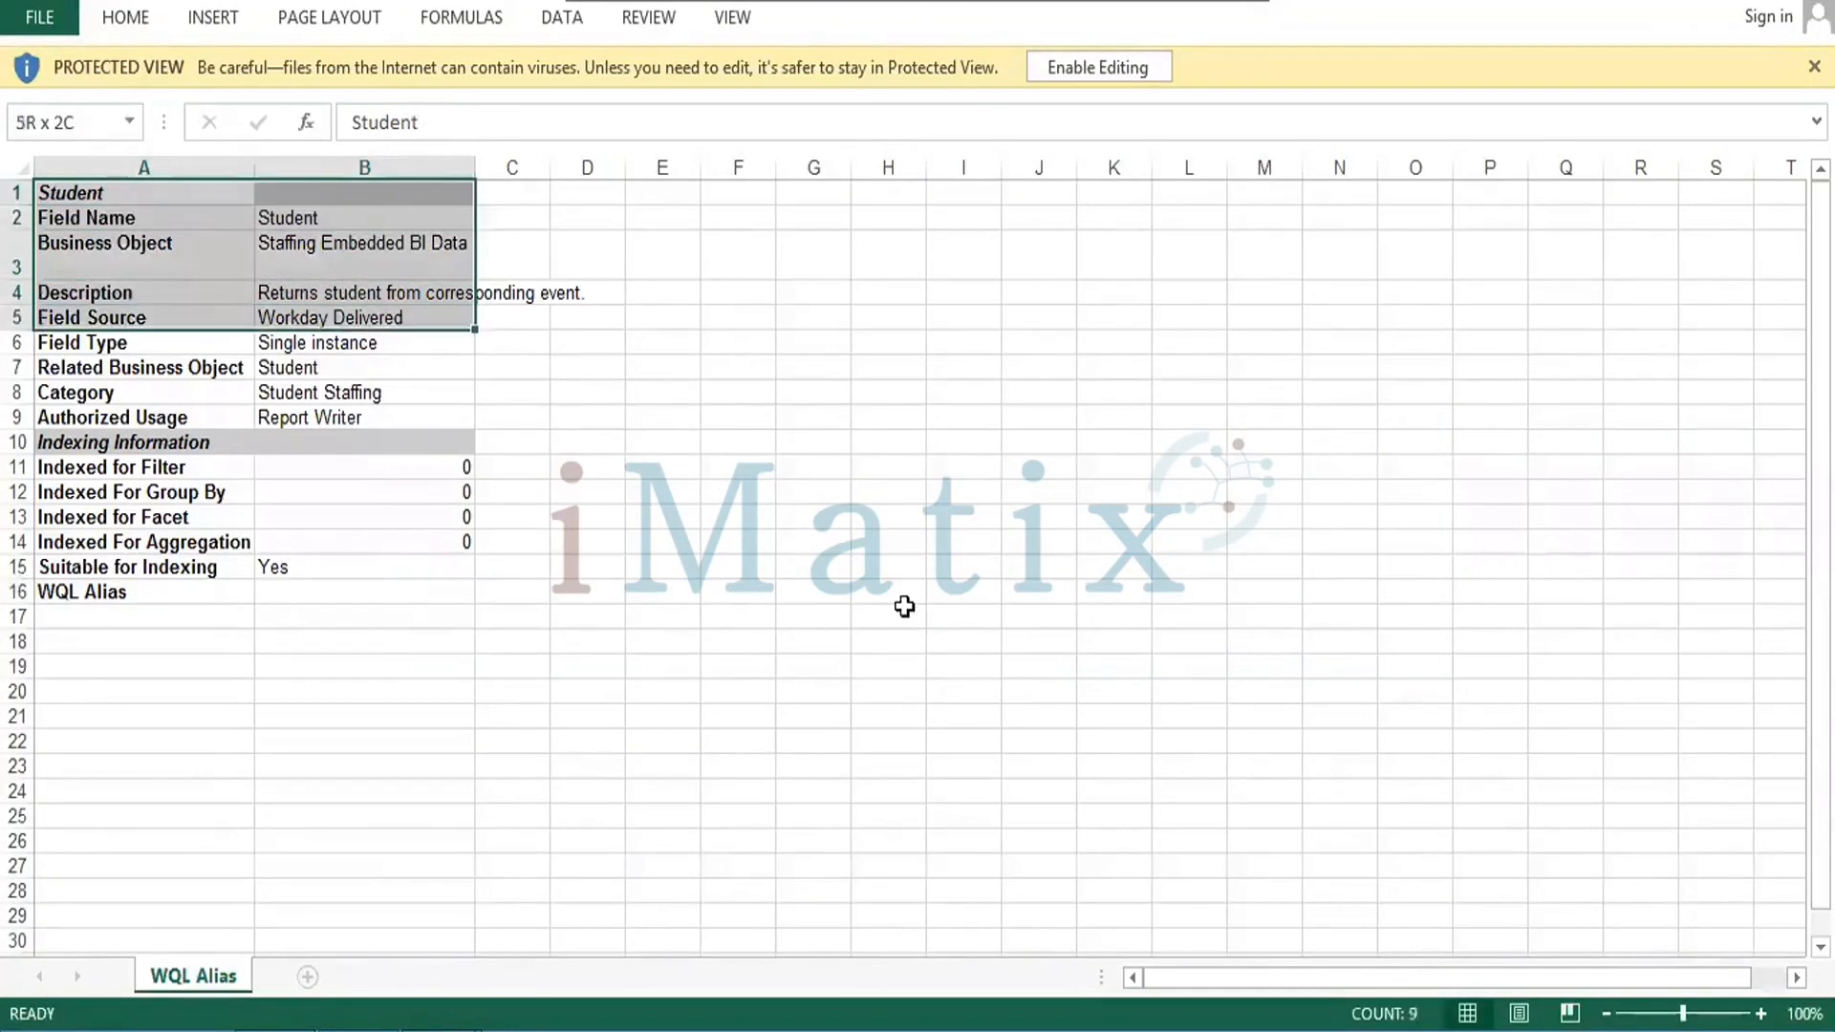
pyautogui.hotkey('shift', 'Down')
pyautogui.hotkey('shift', 'Down')
pyautogui.hotkey('shift', 'Down')
pyautogui.hotkey('shift', 'Down')
pyautogui.hotkey('shift', 'Down')
pyautogui.hotkey('shift', 'Down')
pyautogui.hotkey('shift', 'Down')
pyautogui.hotkey('shift', 'Down')
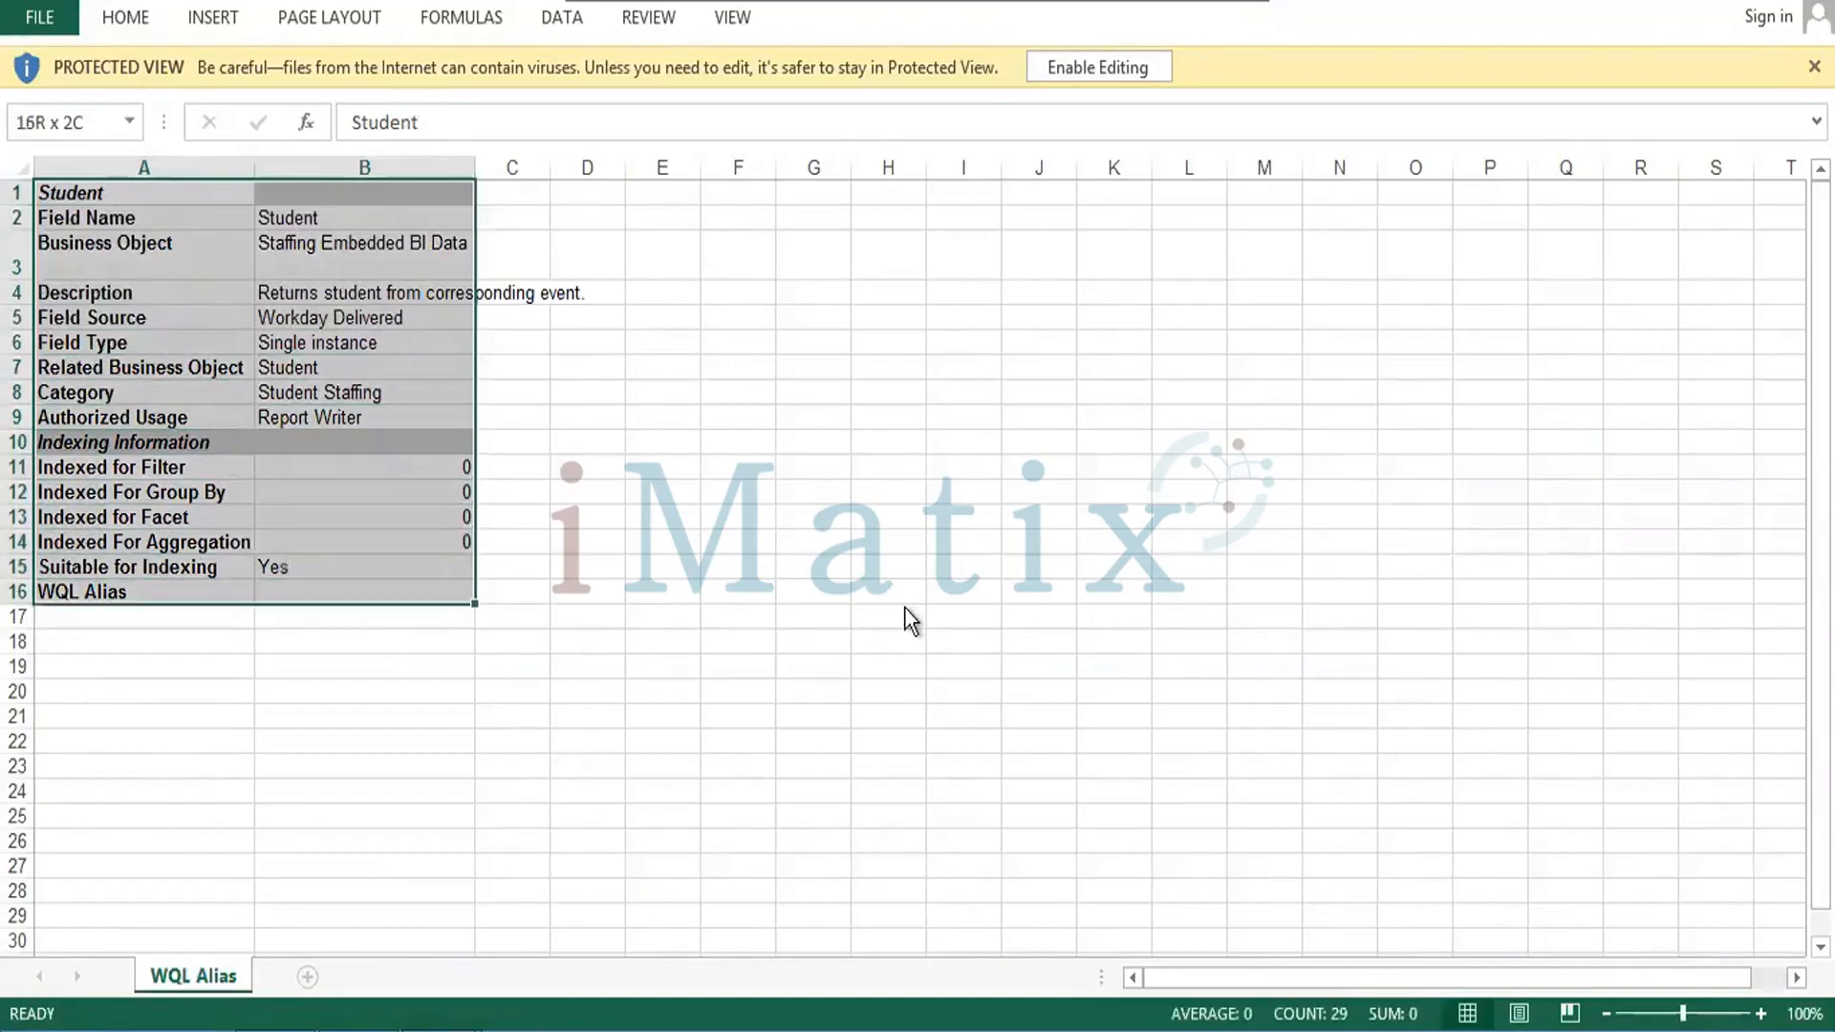
pyautogui.hotkey('ctrl', 'c')
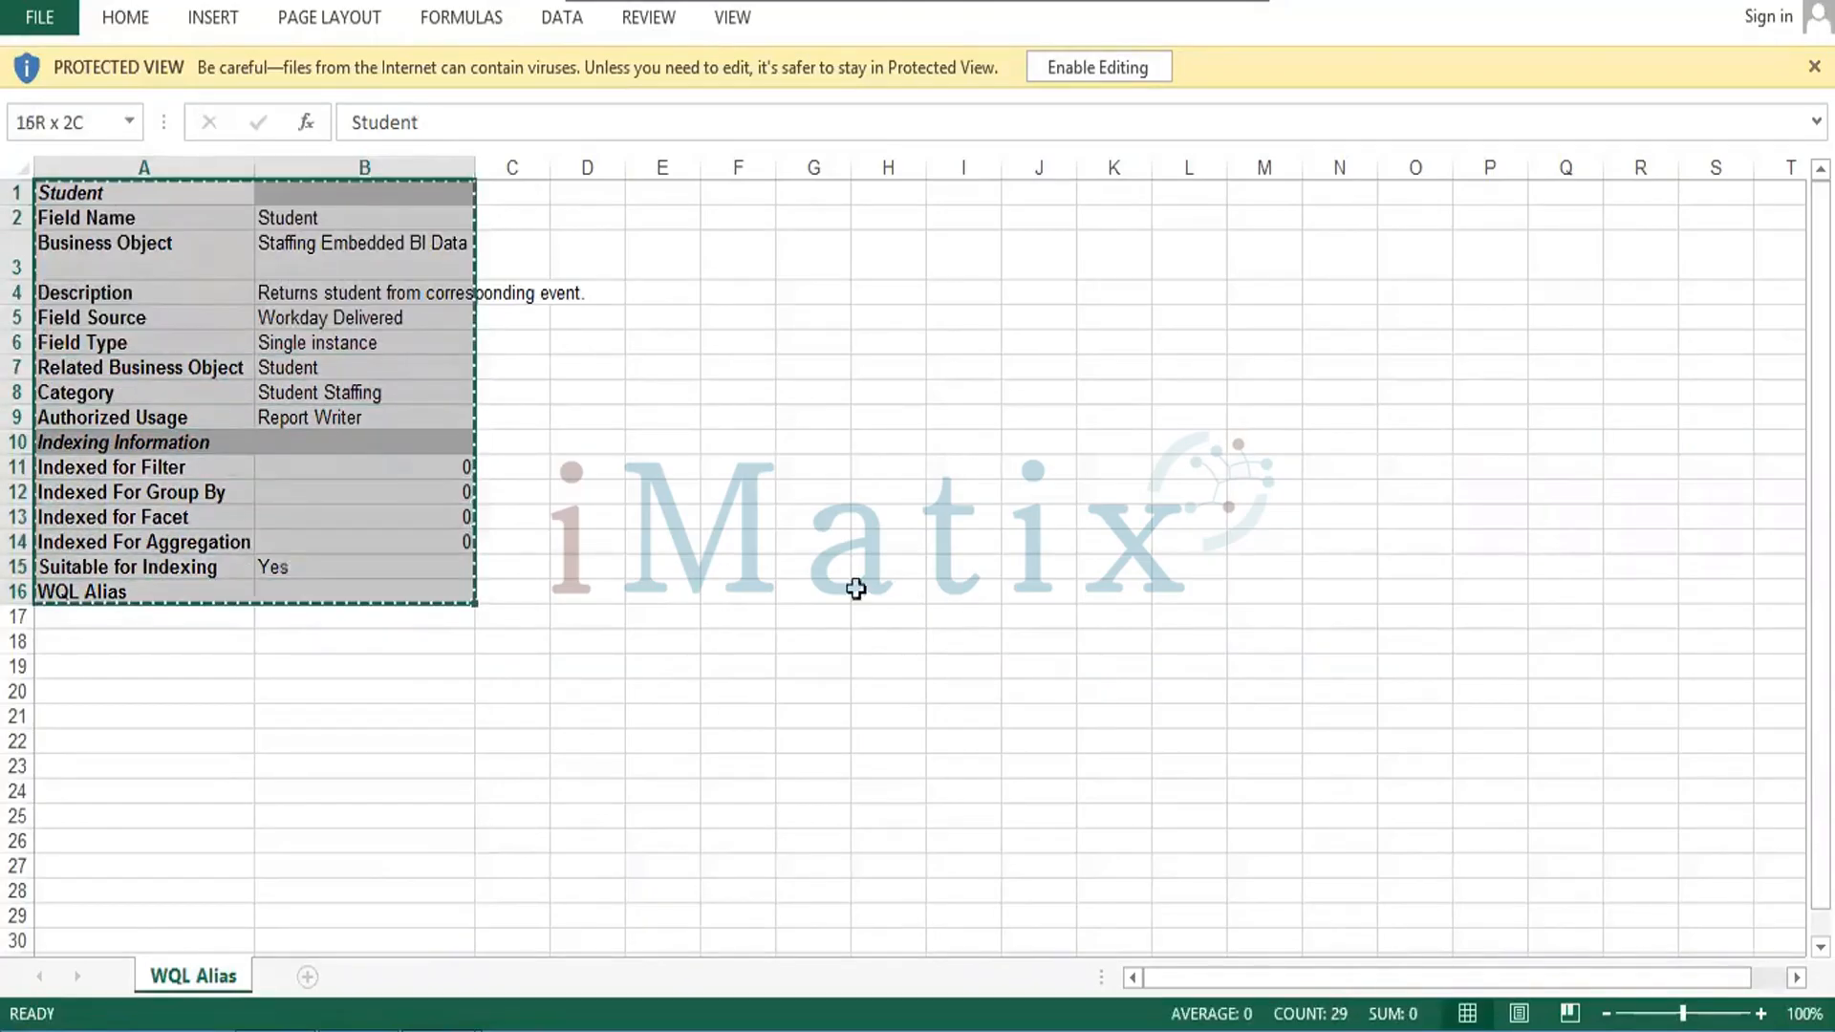
# Add a new sheet after Per Hire Details in the Job_Profiles workbook and name it Clint Data.
pyautogui.hotkey('alt', 'Tab')
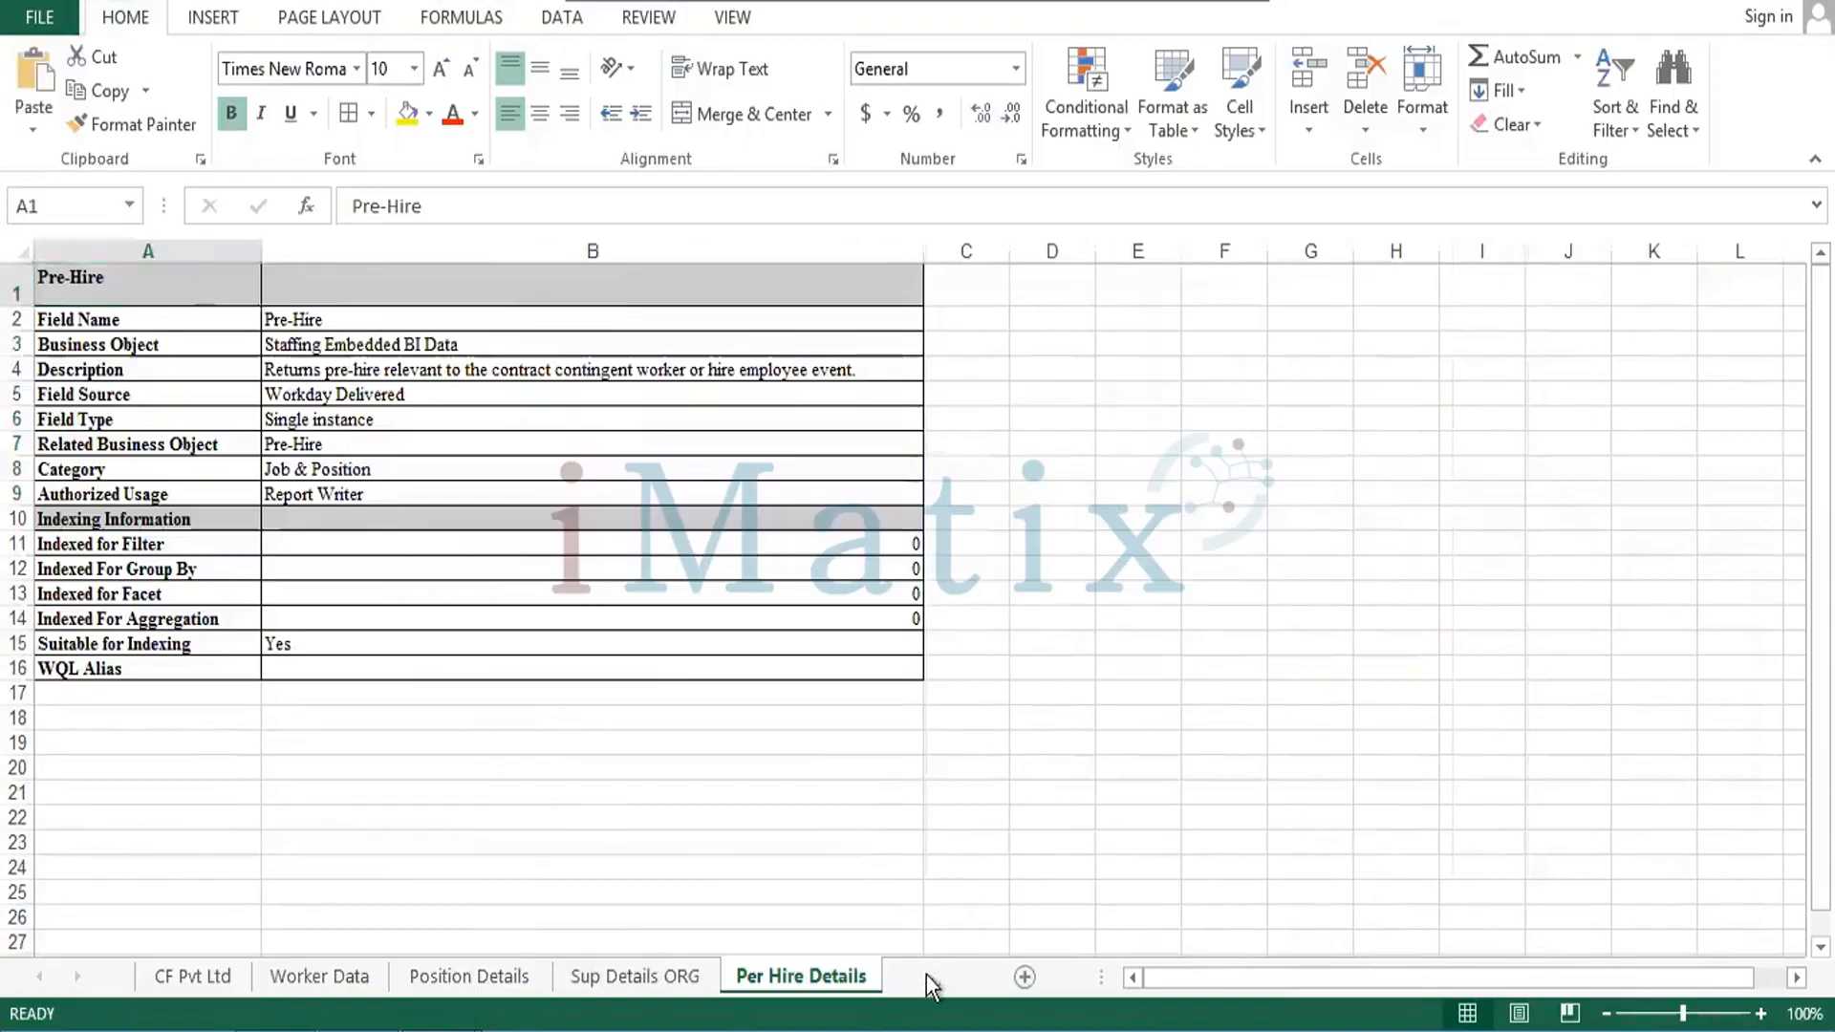
pyautogui.click(937, 976)
pyautogui.rightClick(923, 977)
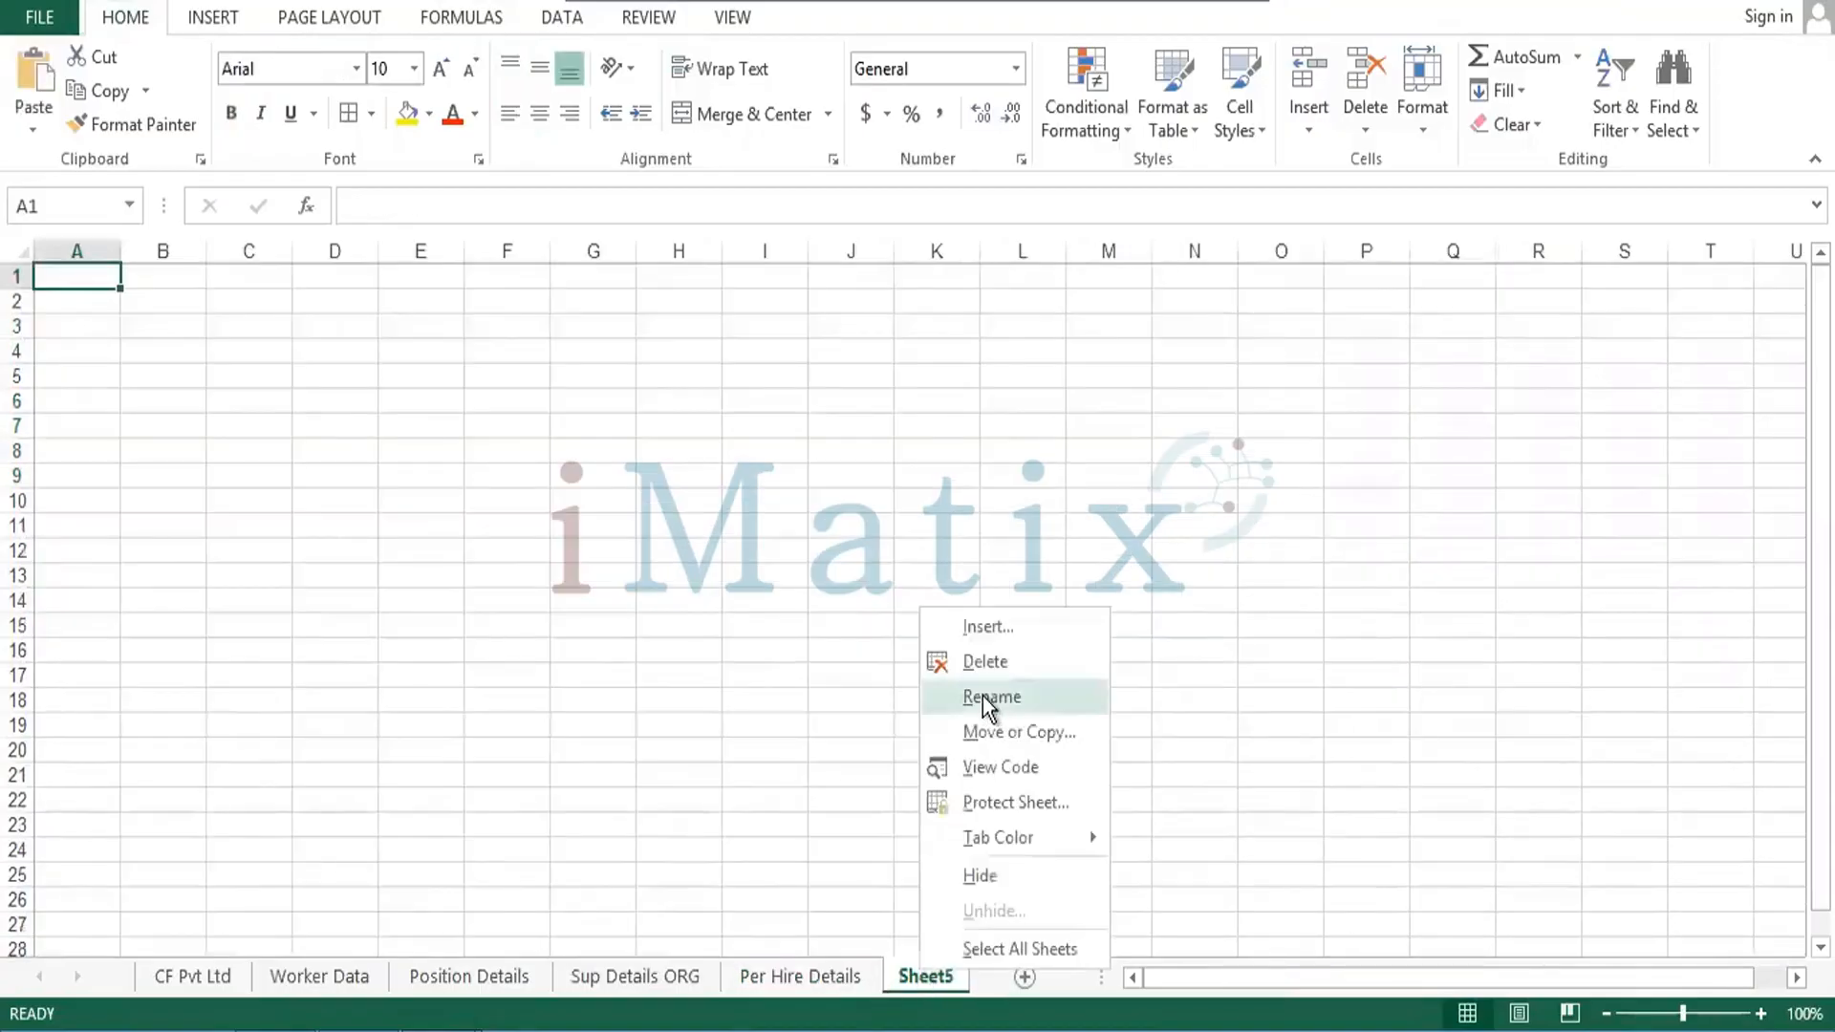
pyautogui.click(983, 695)
pyautogui.write('C')
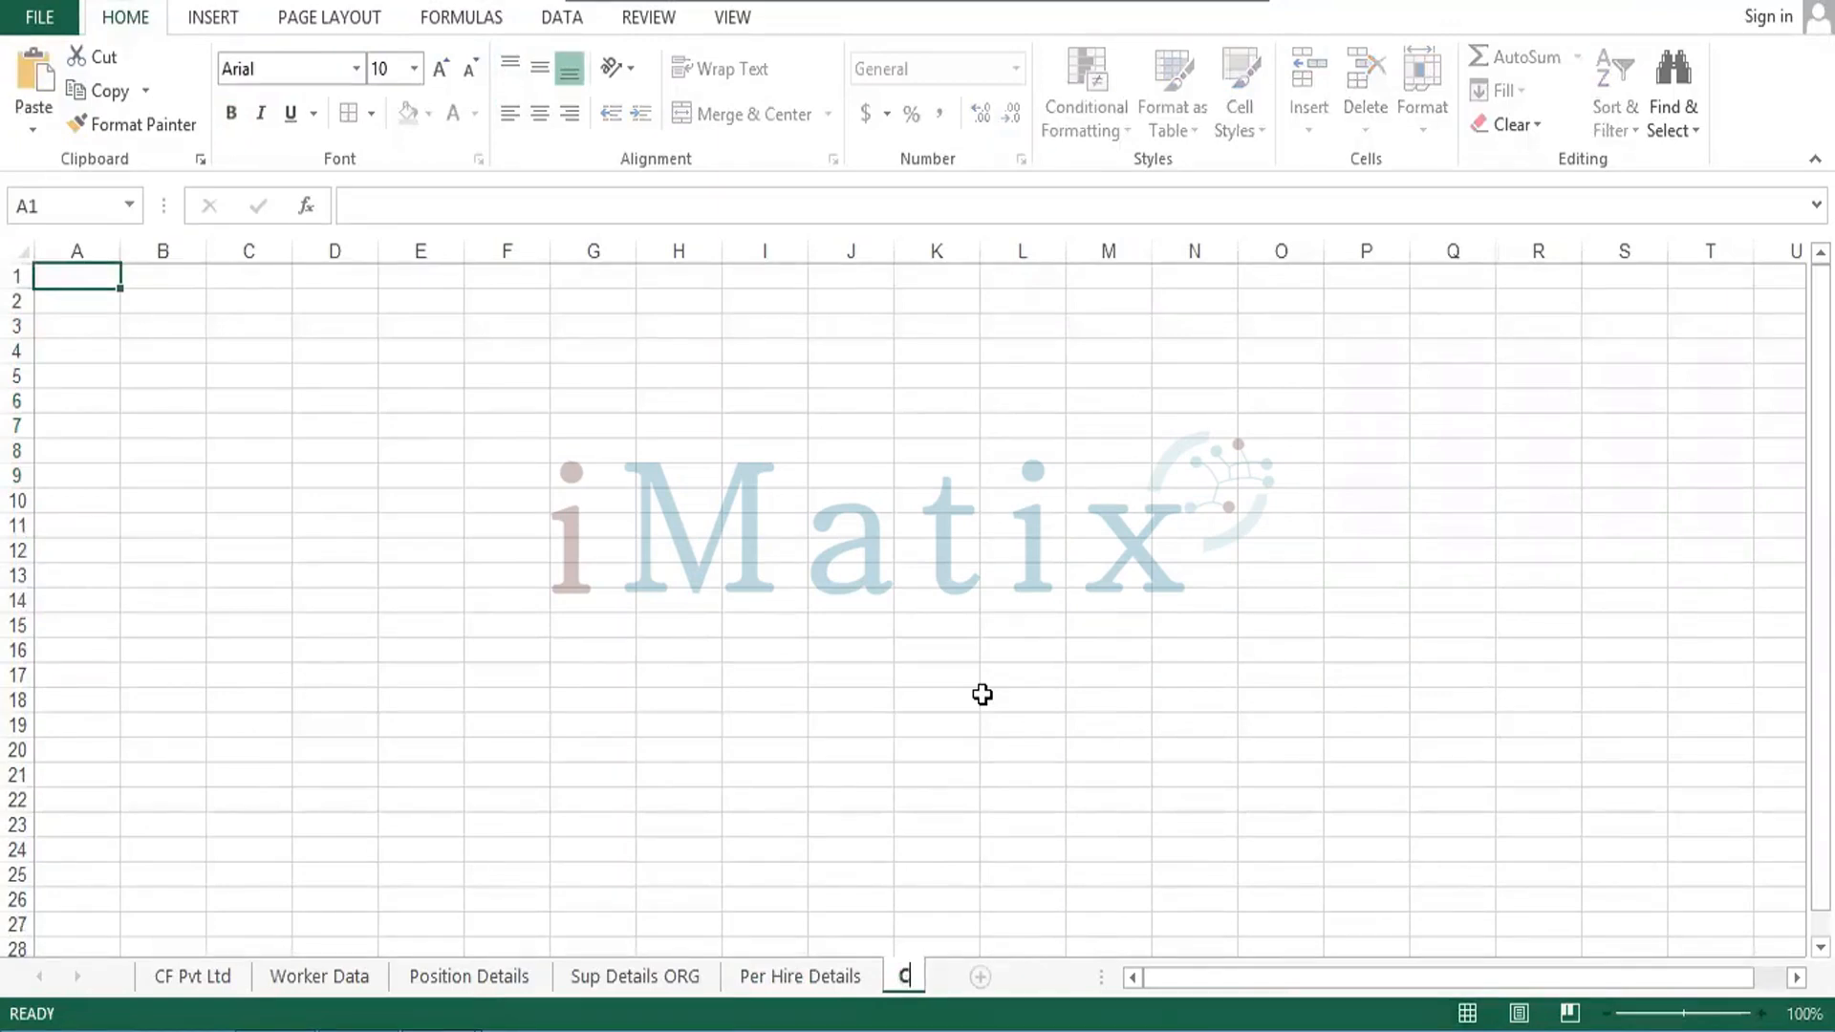
pyautogui.write('lint DATA')
pyautogui.press('BackSpace')
pyautogui.press('BackSpace')
pyautogui.press('BackSpace')
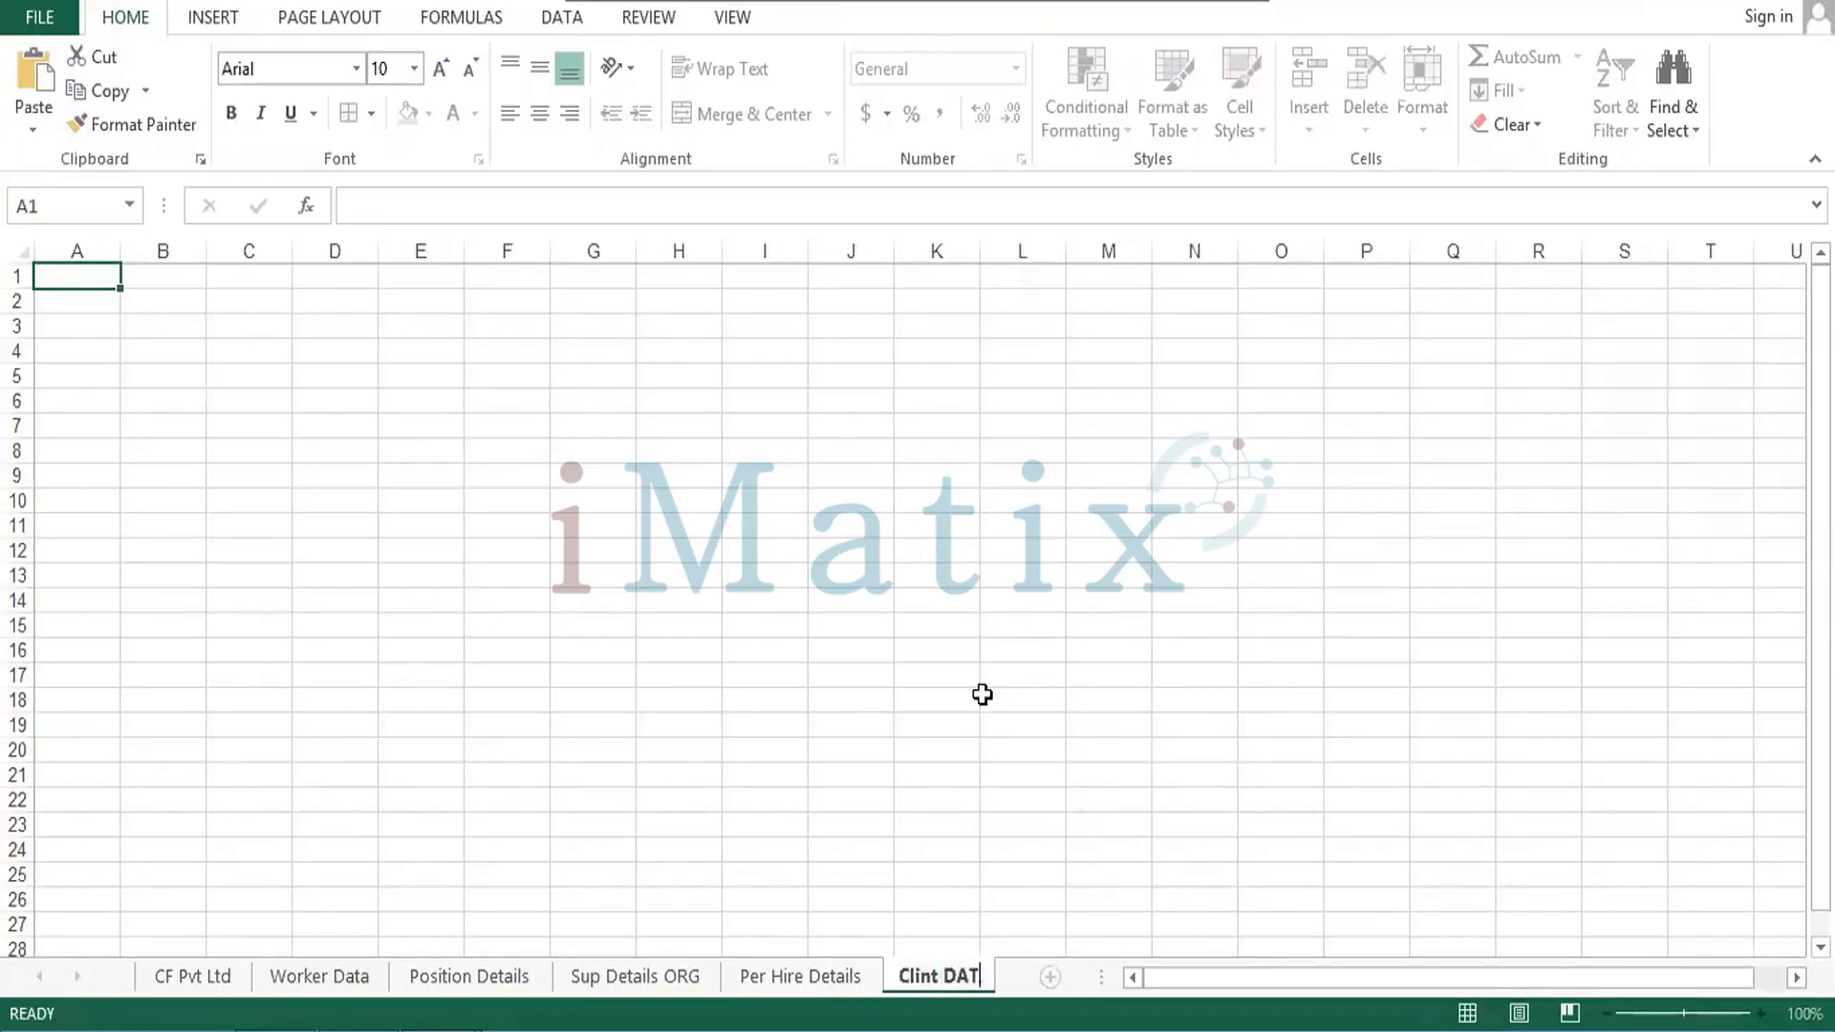
pyautogui.write('ata')
pyautogui.press('Return')
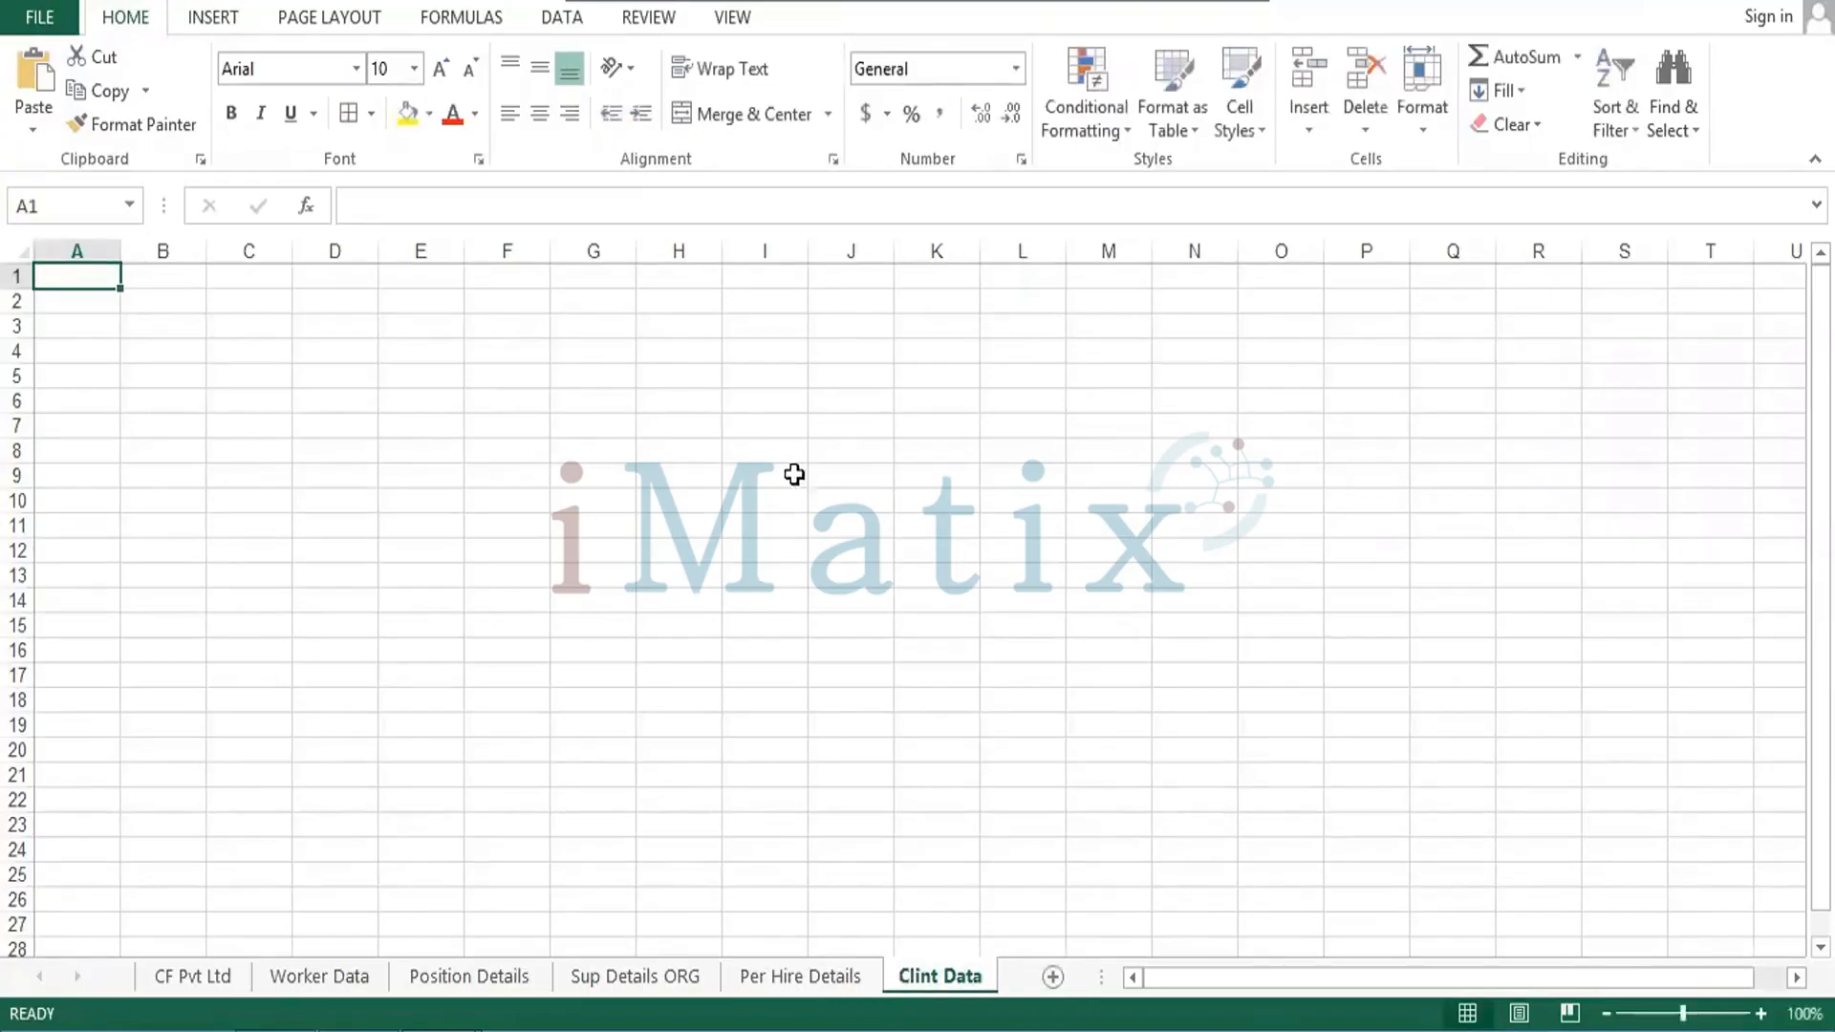
# Paste the Student details at A1 with columns and rows autofitted, and remove the table's italic formatting.
pyautogui.hotkey('ctrl', 'v')
pyautogui.hotkey('alt', 'h')
pyautogui.press('o')
pyautogui.press('i')
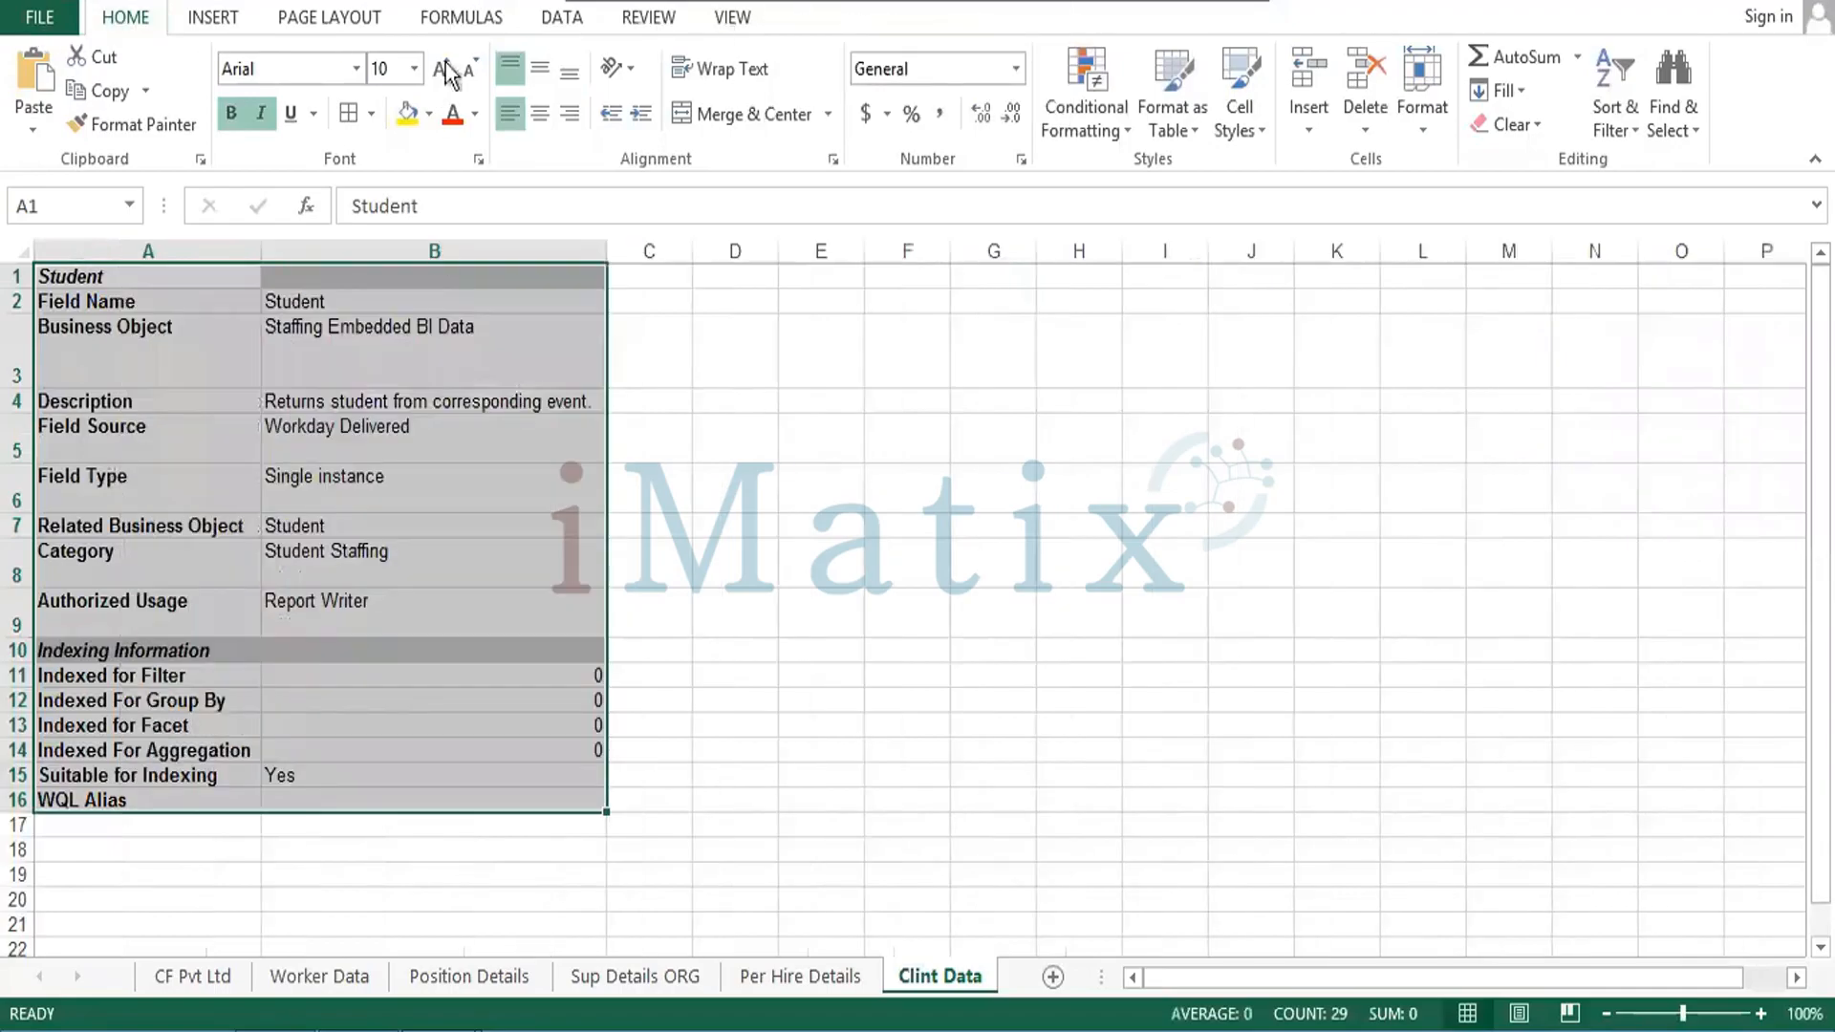
pyautogui.click(261, 113)
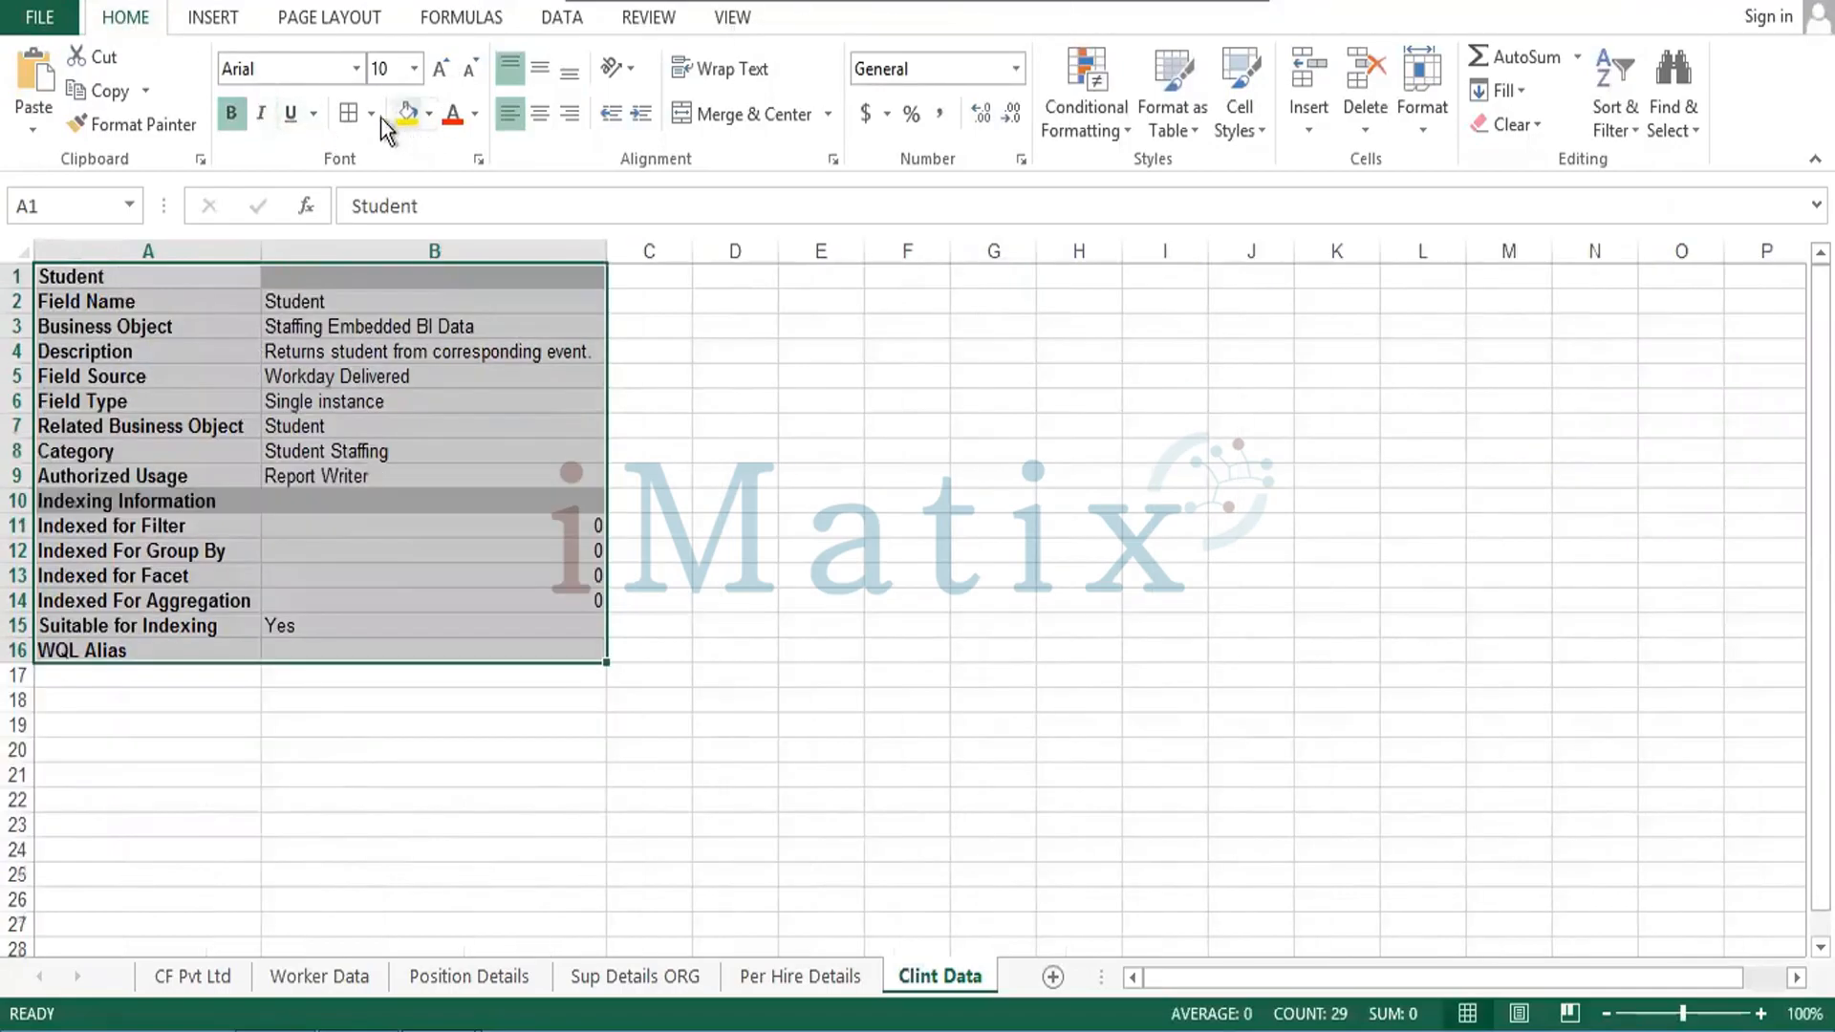
# Apply all borders to the Student table A1:B16.
pyautogui.click(357, 118)
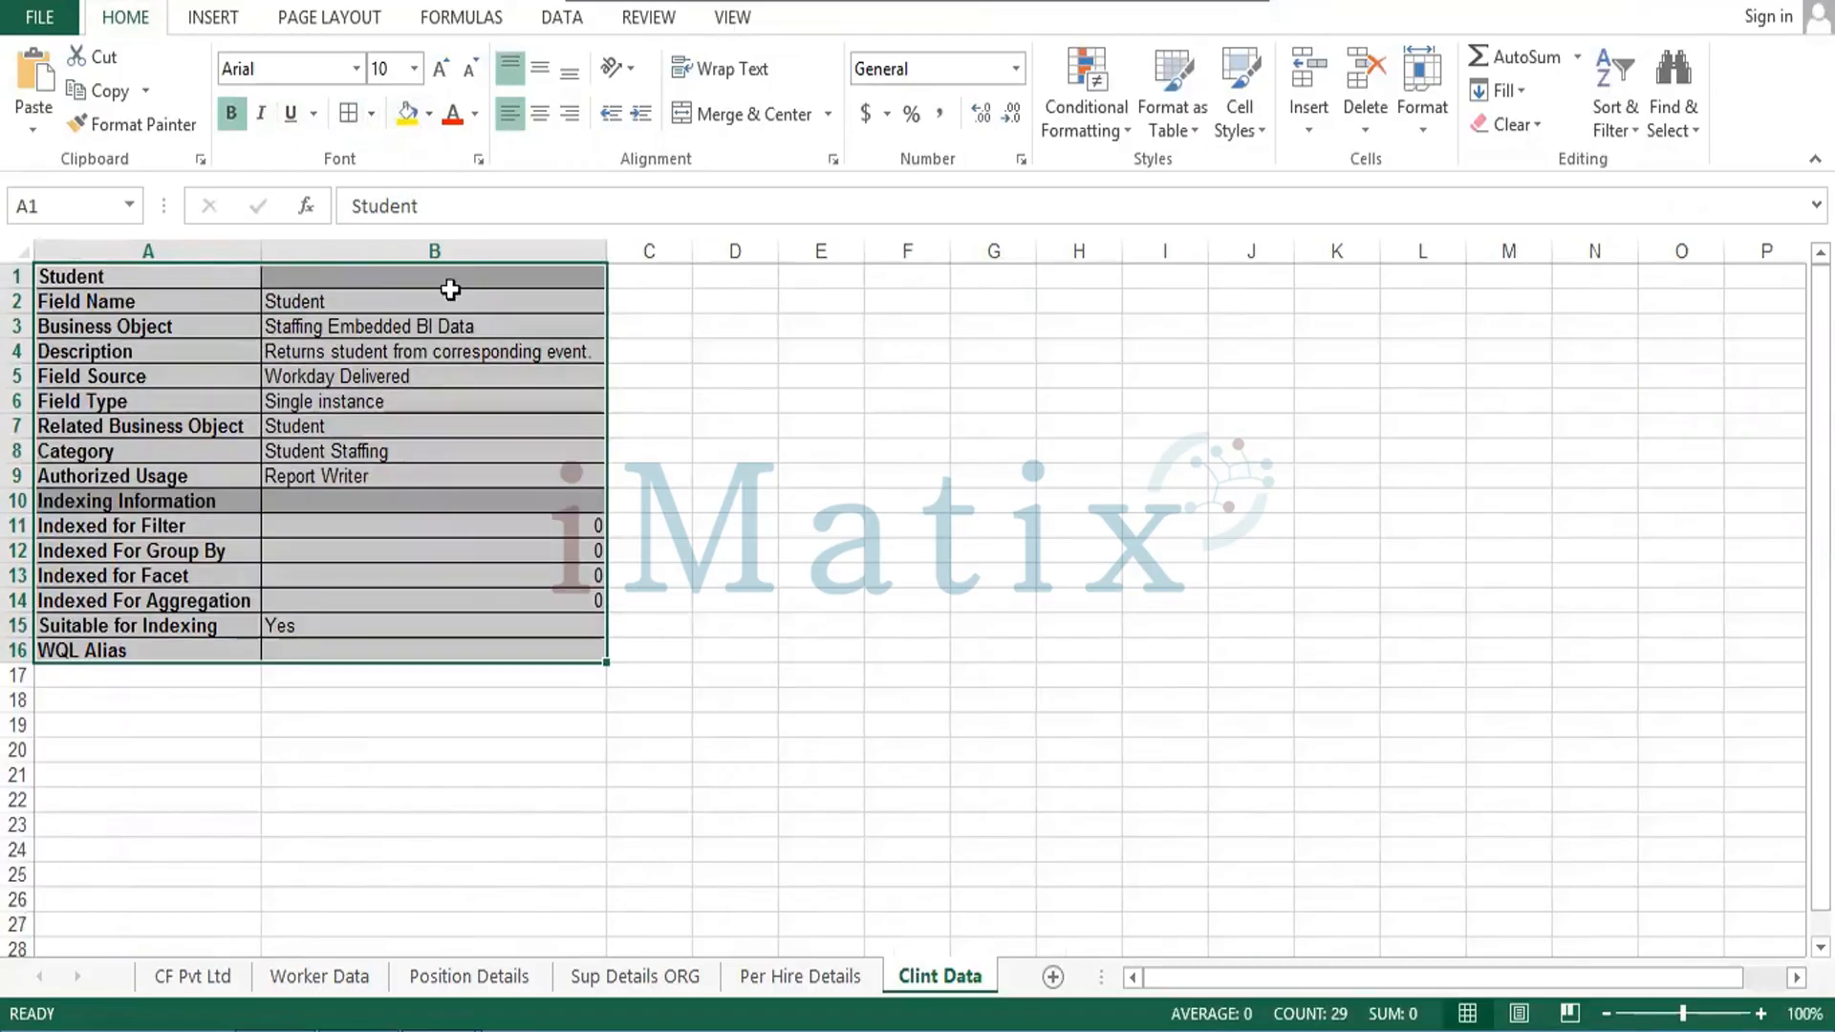
pyautogui.click(353, 299)
pyautogui.click(221, 547)
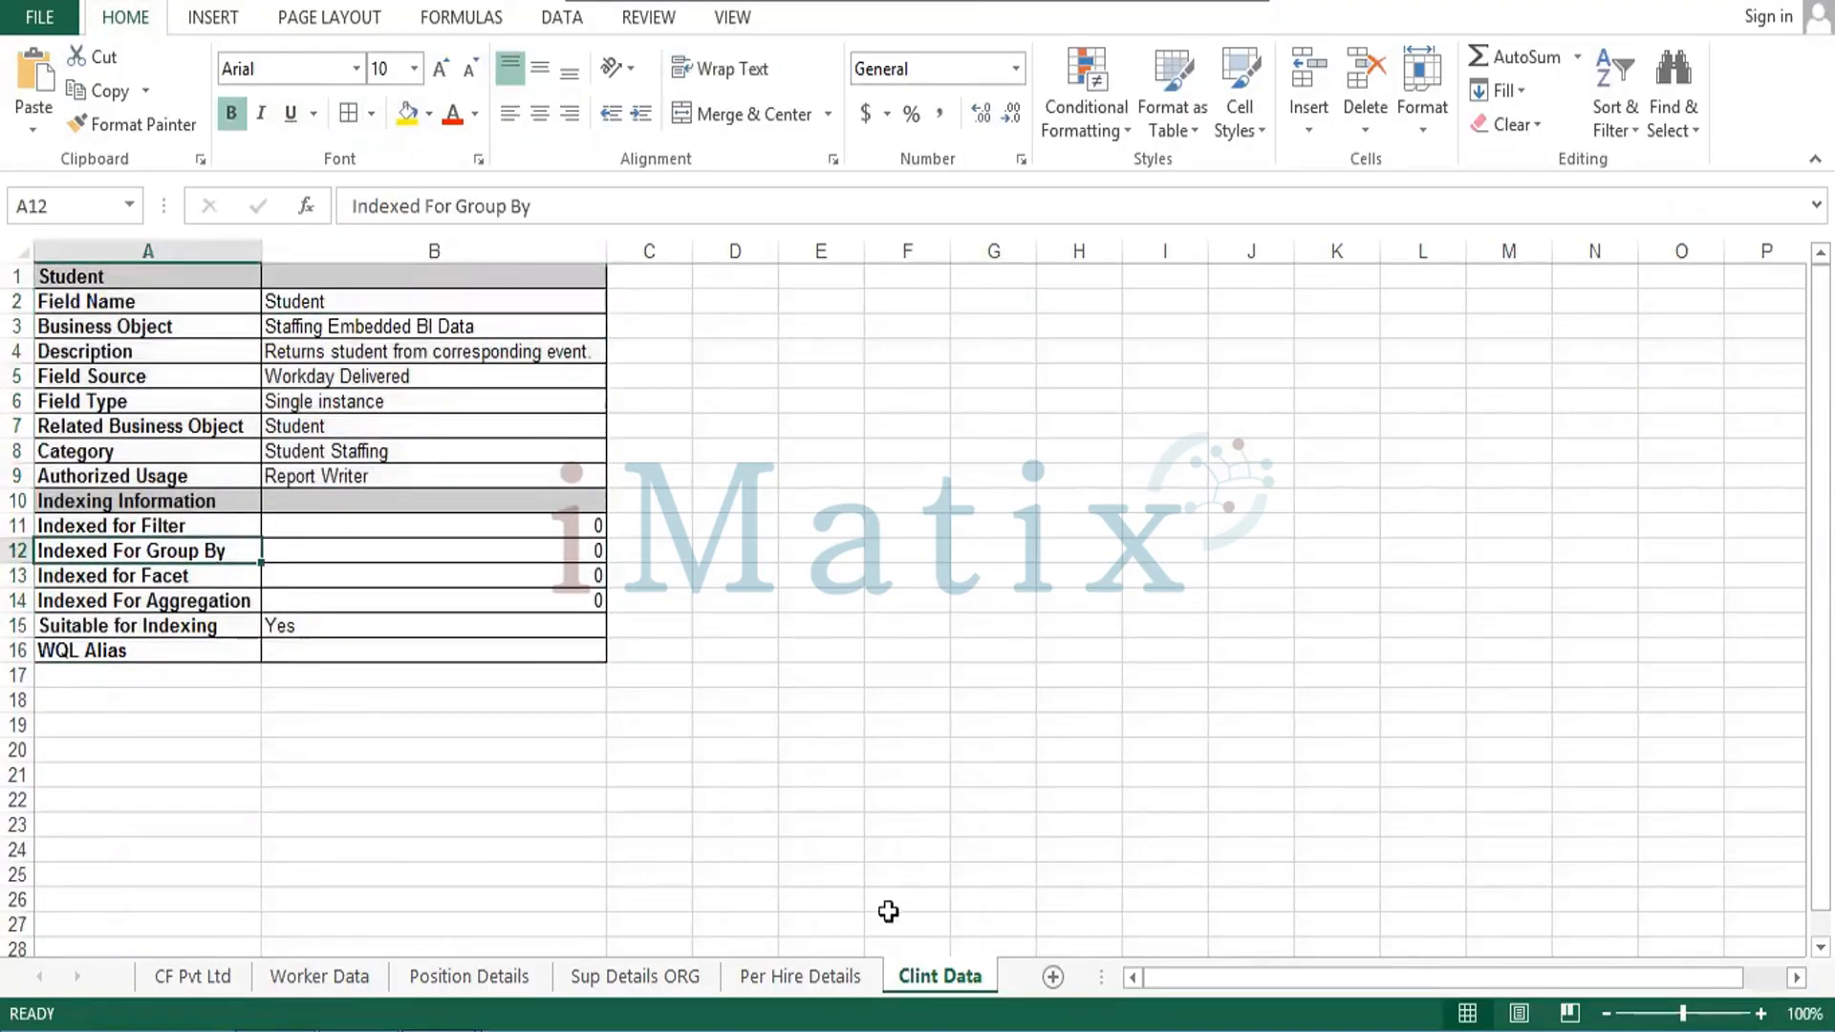
pyautogui.click(298, 425)
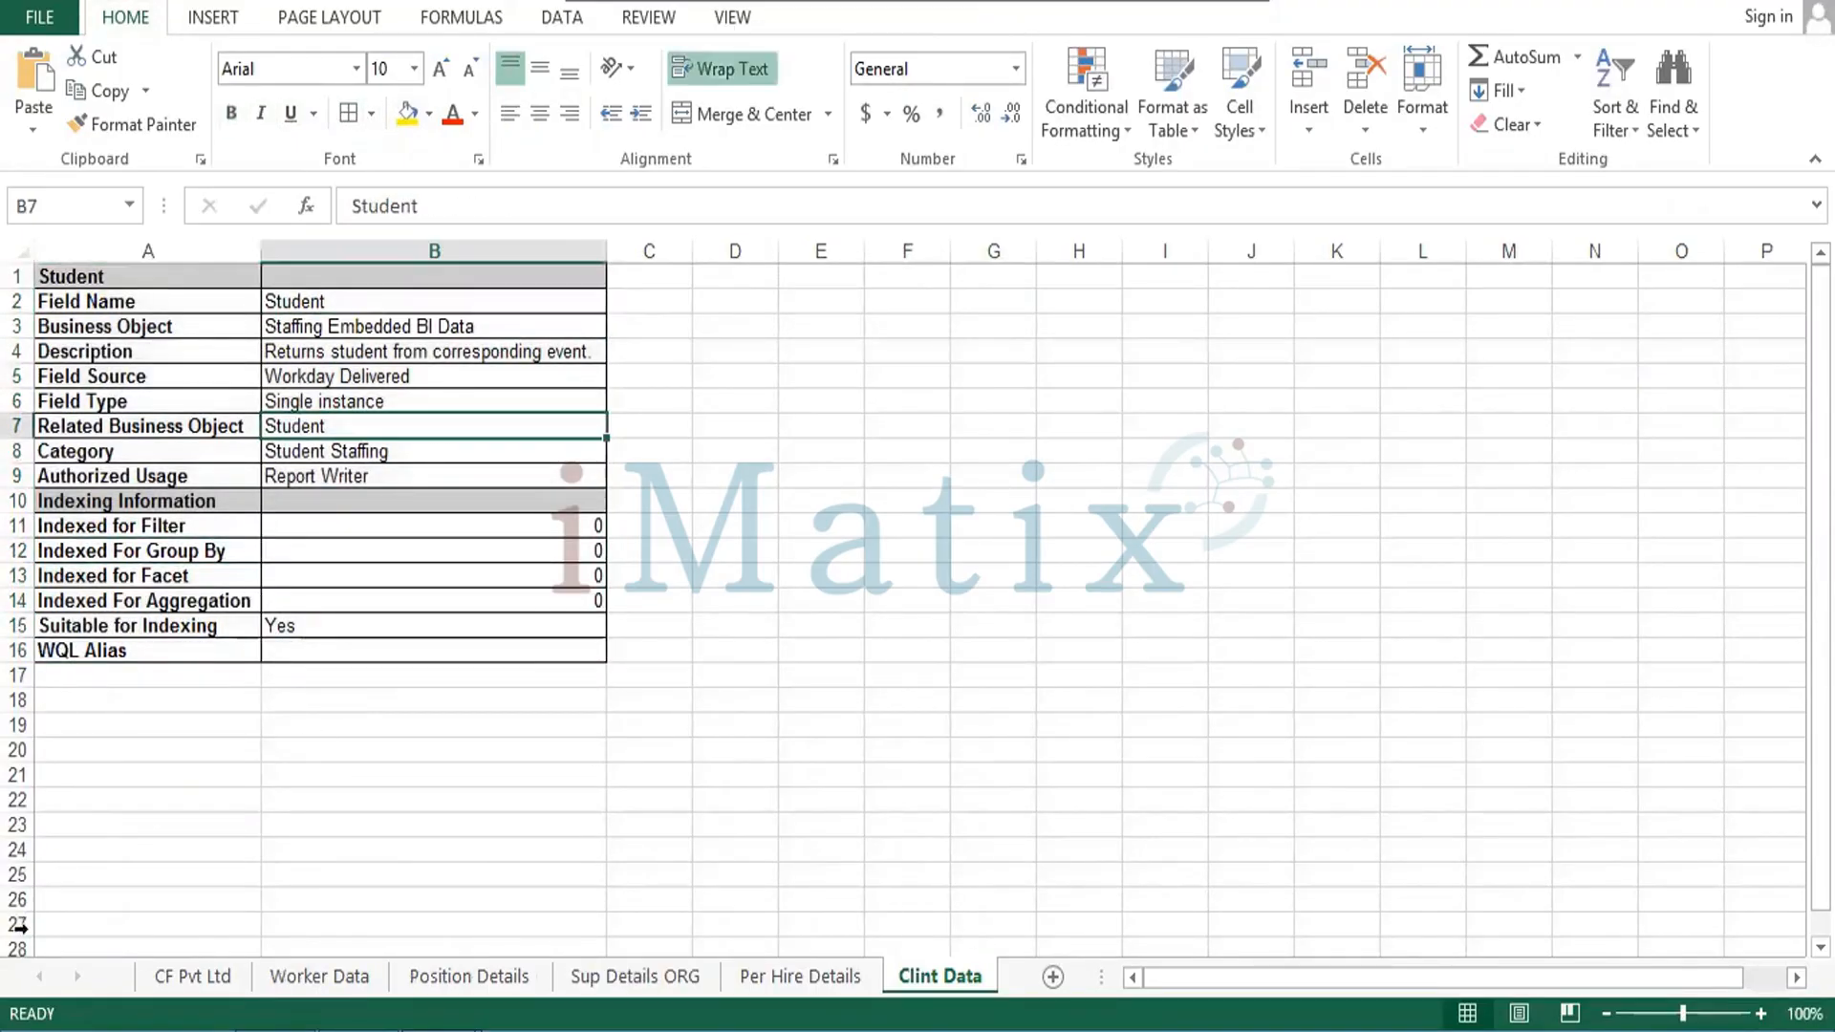
pyautogui.click(330, 659)
# On the CF Pvt Ltd sheet, set the Field Name to CF Pvt Ltd and the Business Object to IT Software services.
pyautogui.click(194, 979)
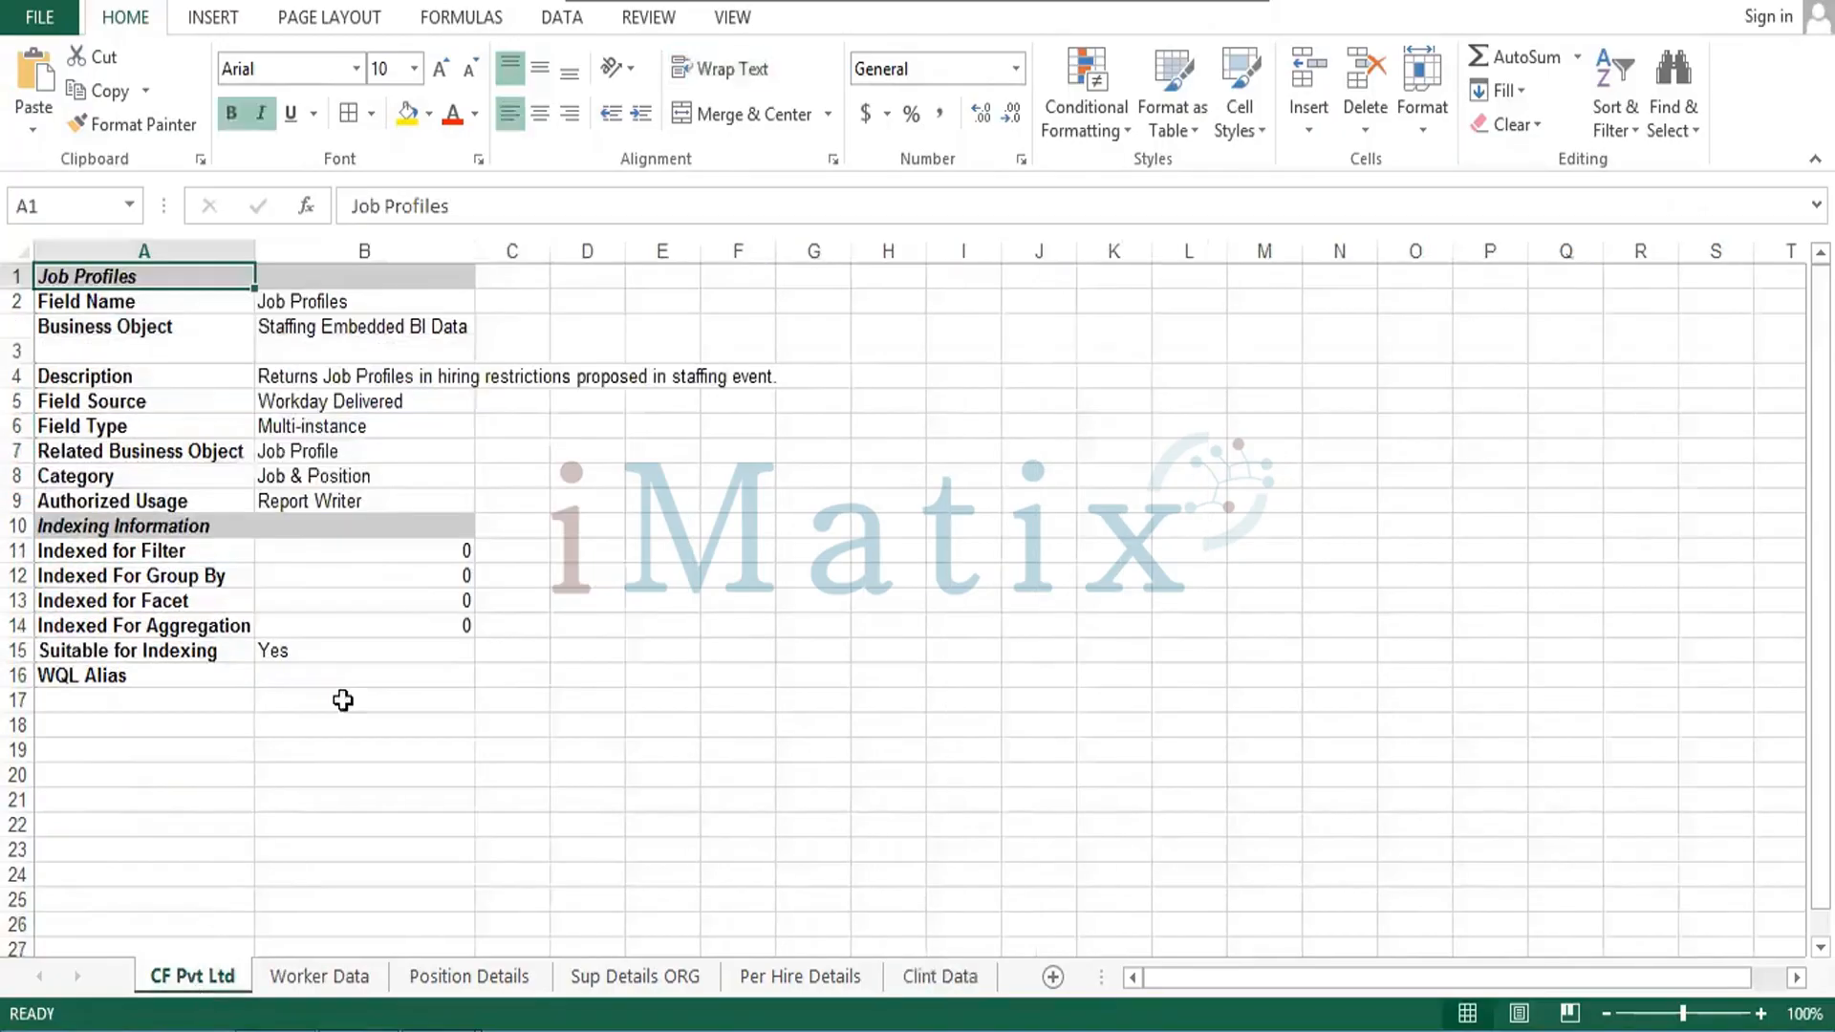
pyautogui.click(340, 299)
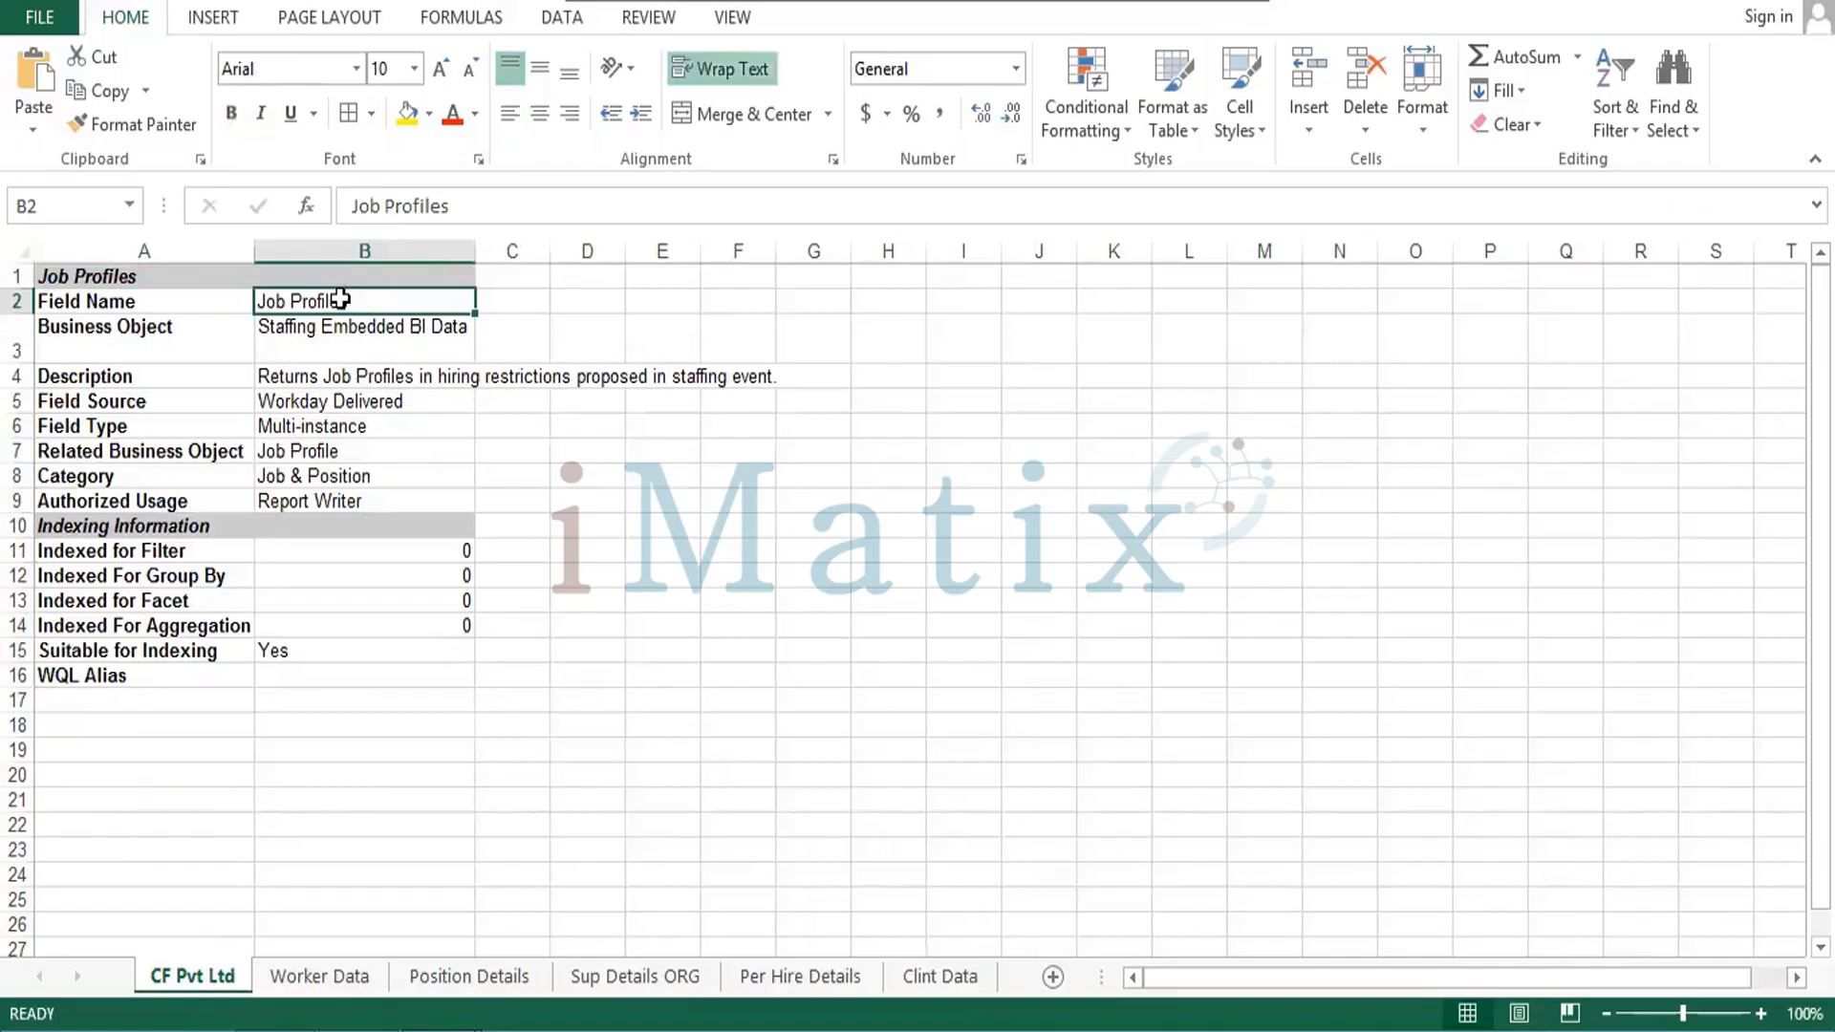
pyautogui.write('CF ')
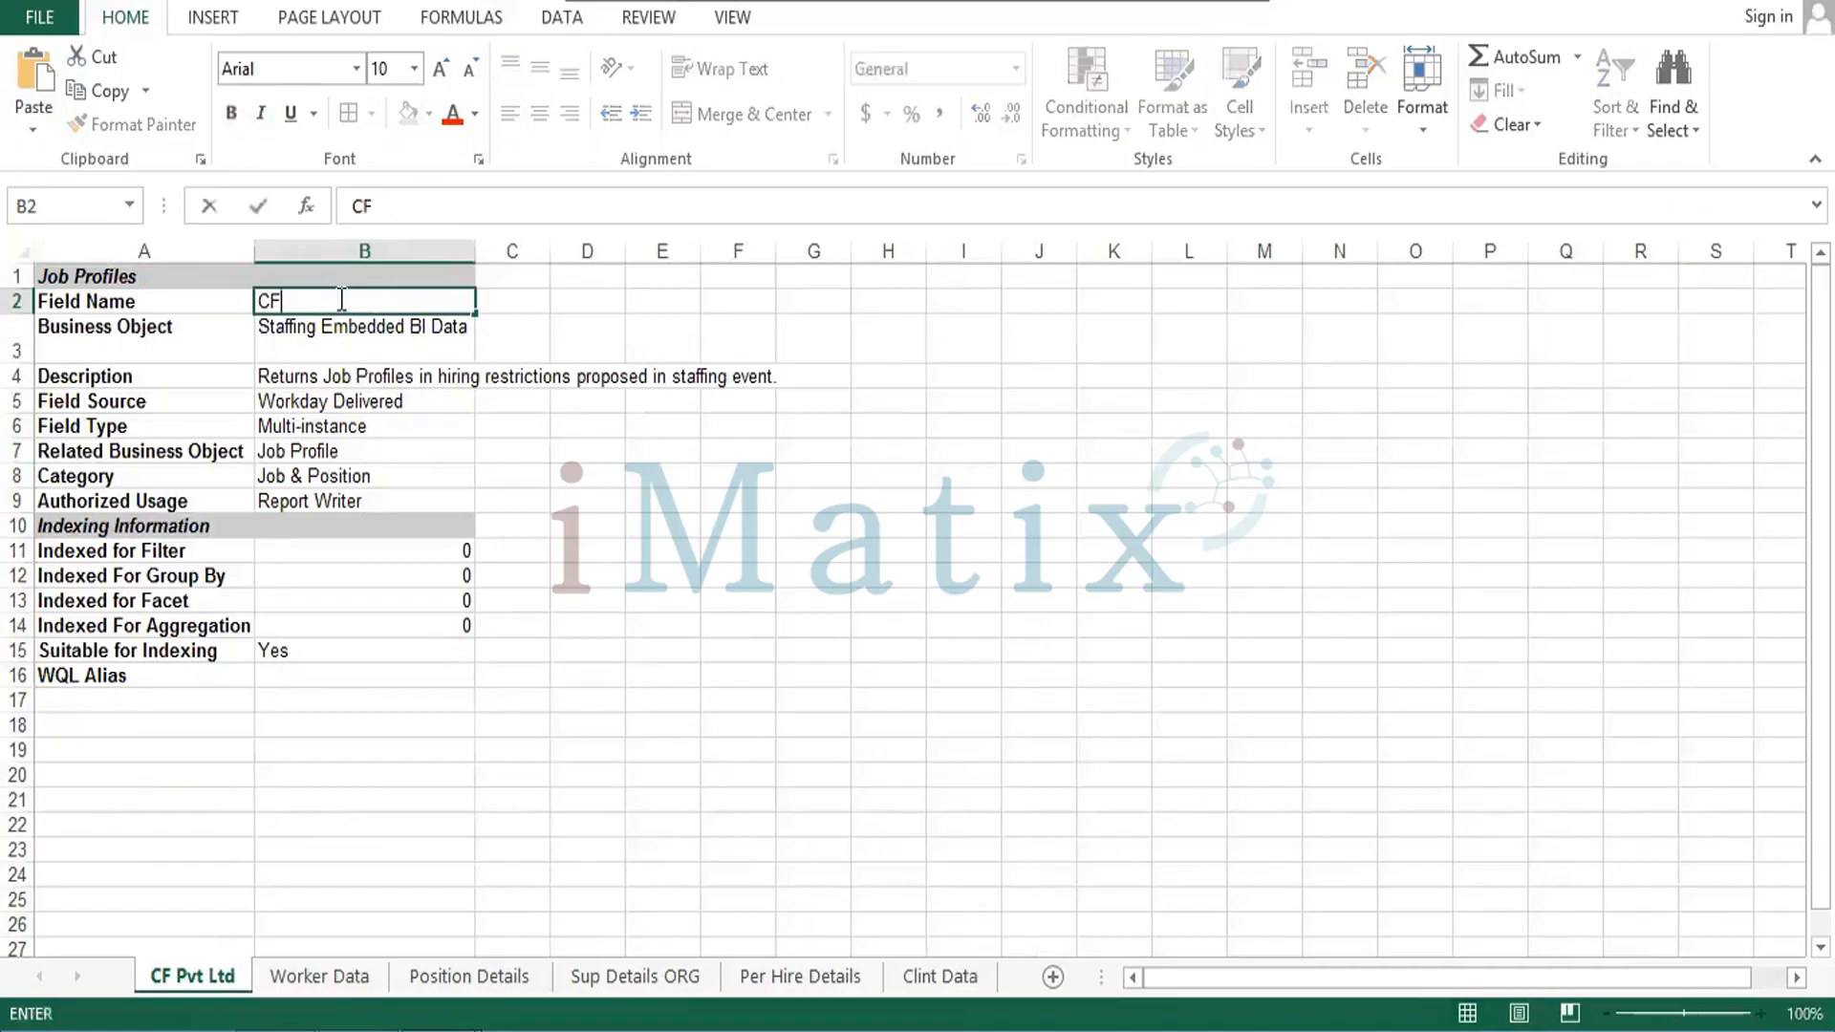
pyautogui.write('Pvt Ltd')
pyautogui.press('Tab')
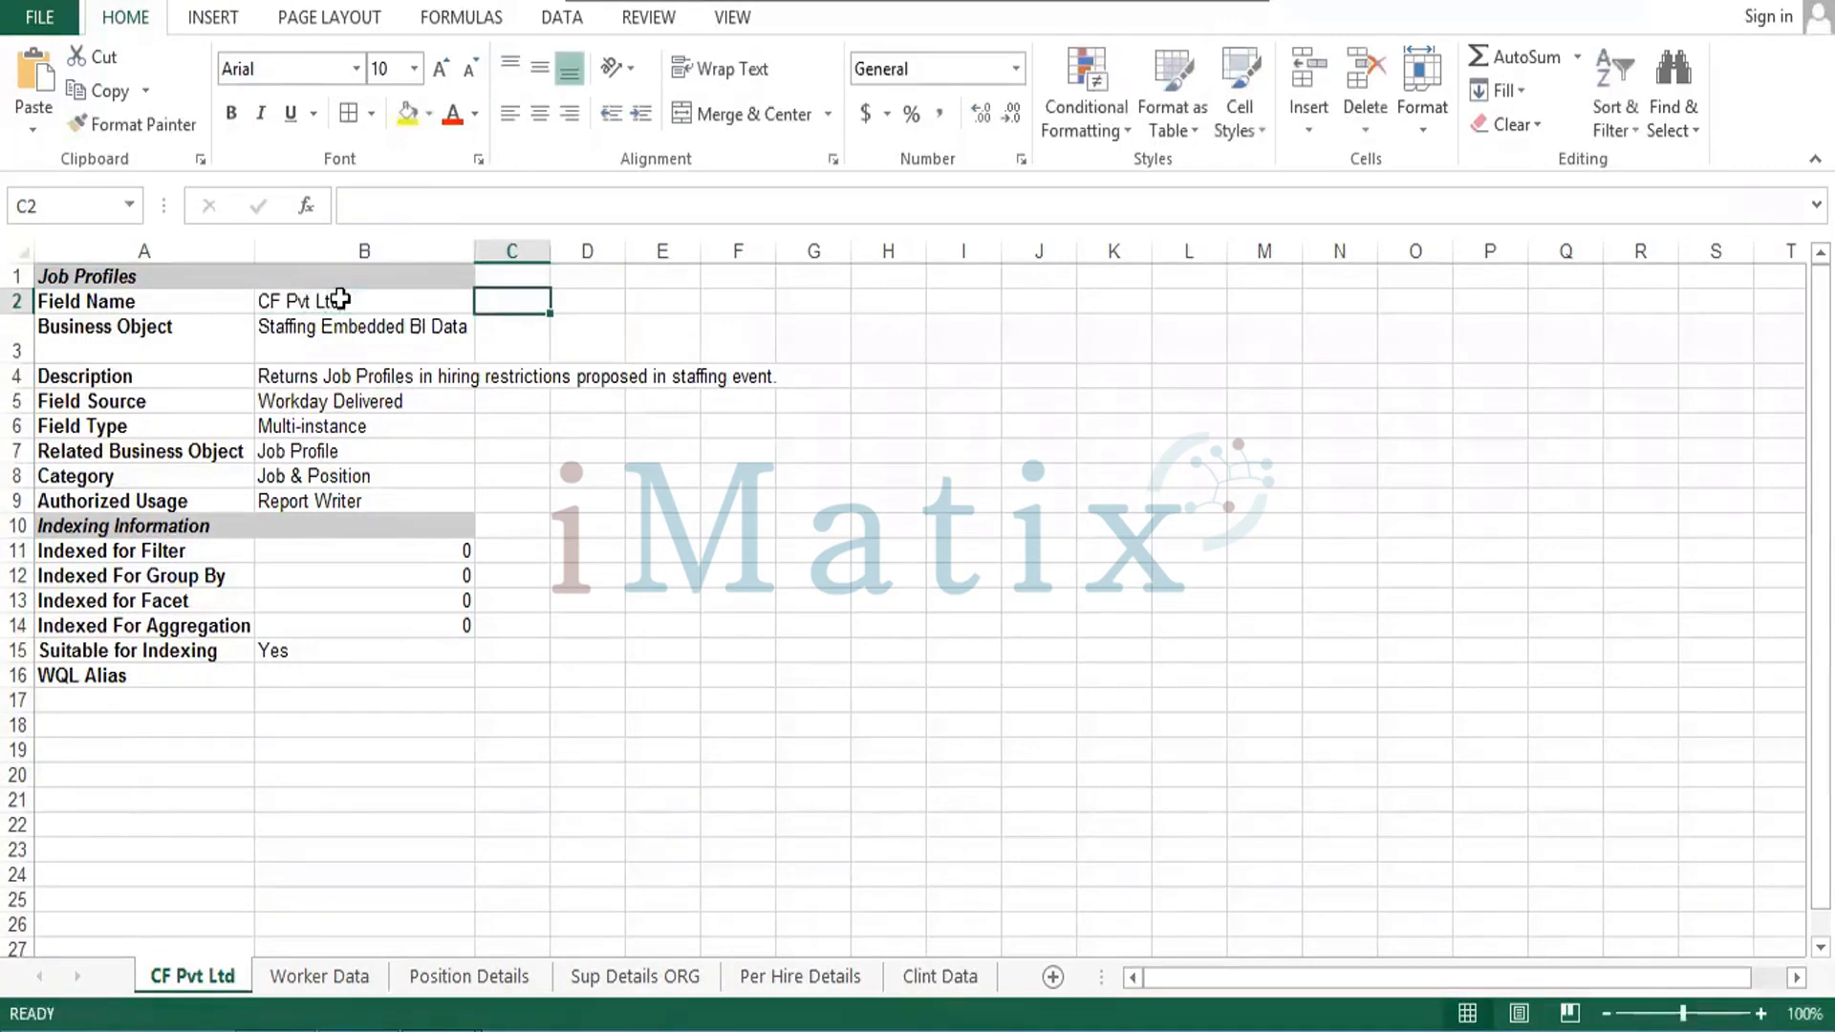
pyautogui.press('Return')
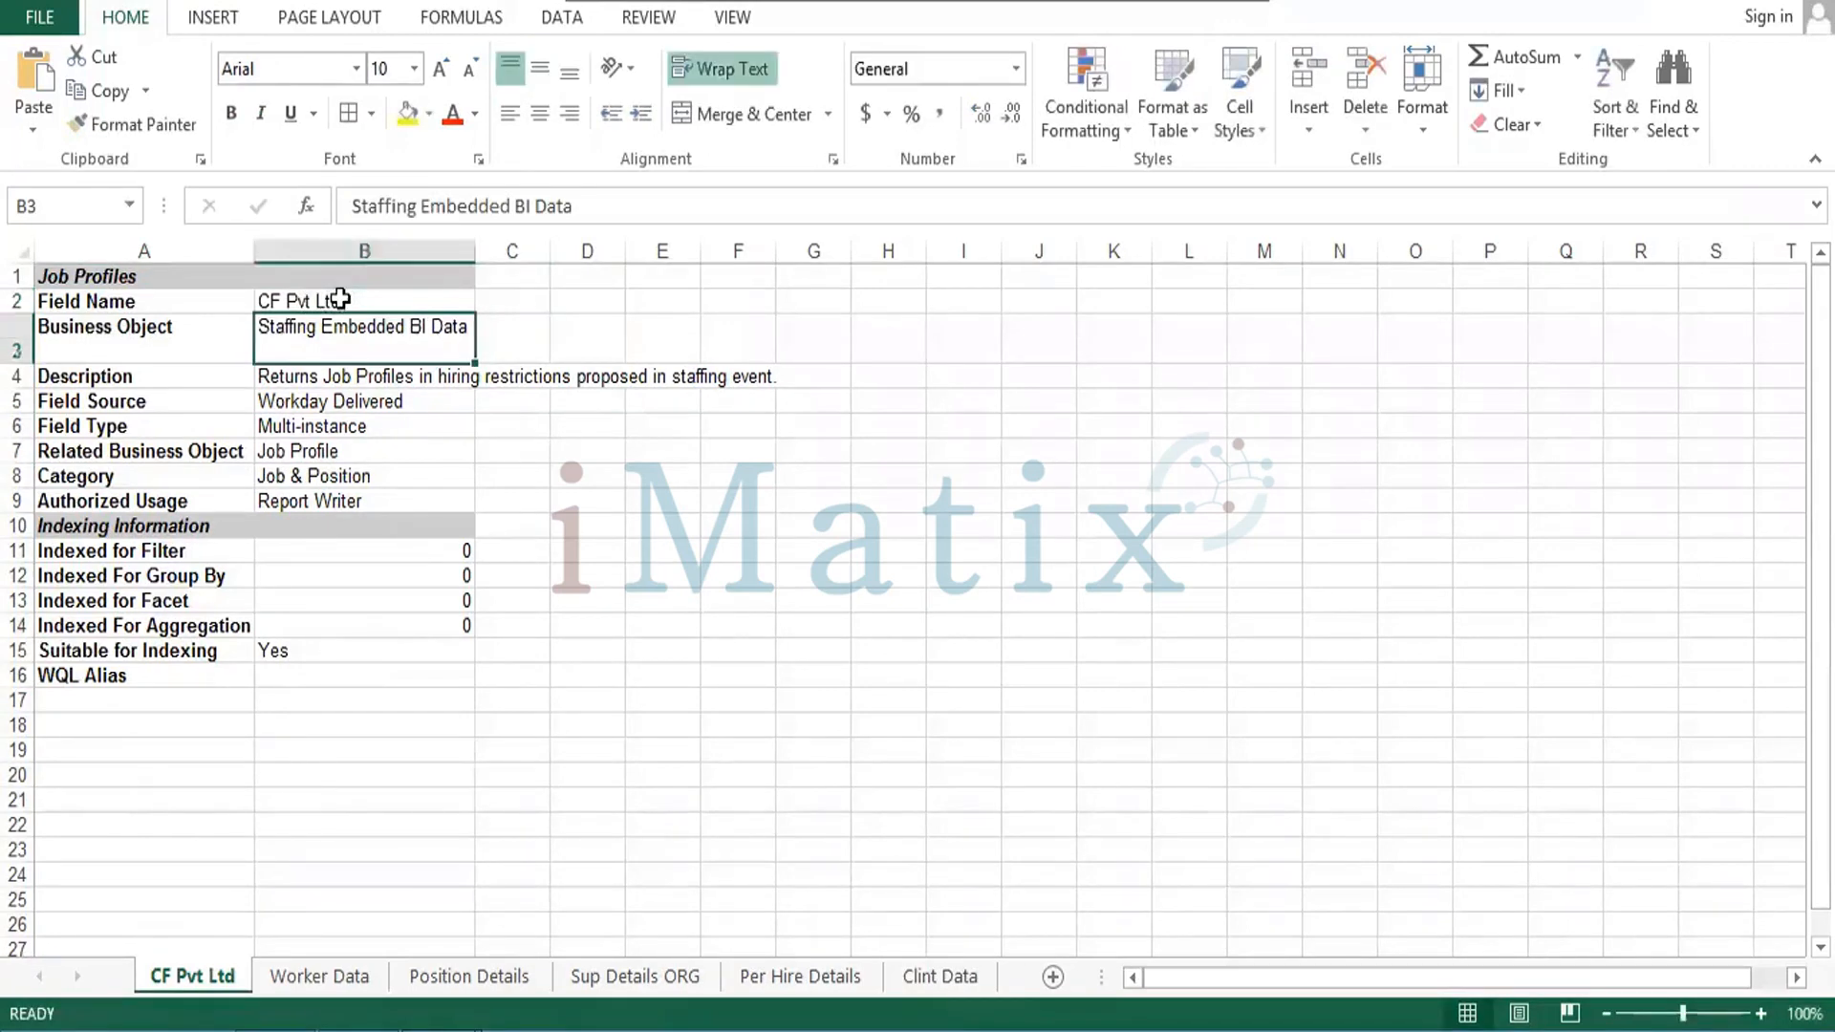
pyautogui.write('IT Sof')
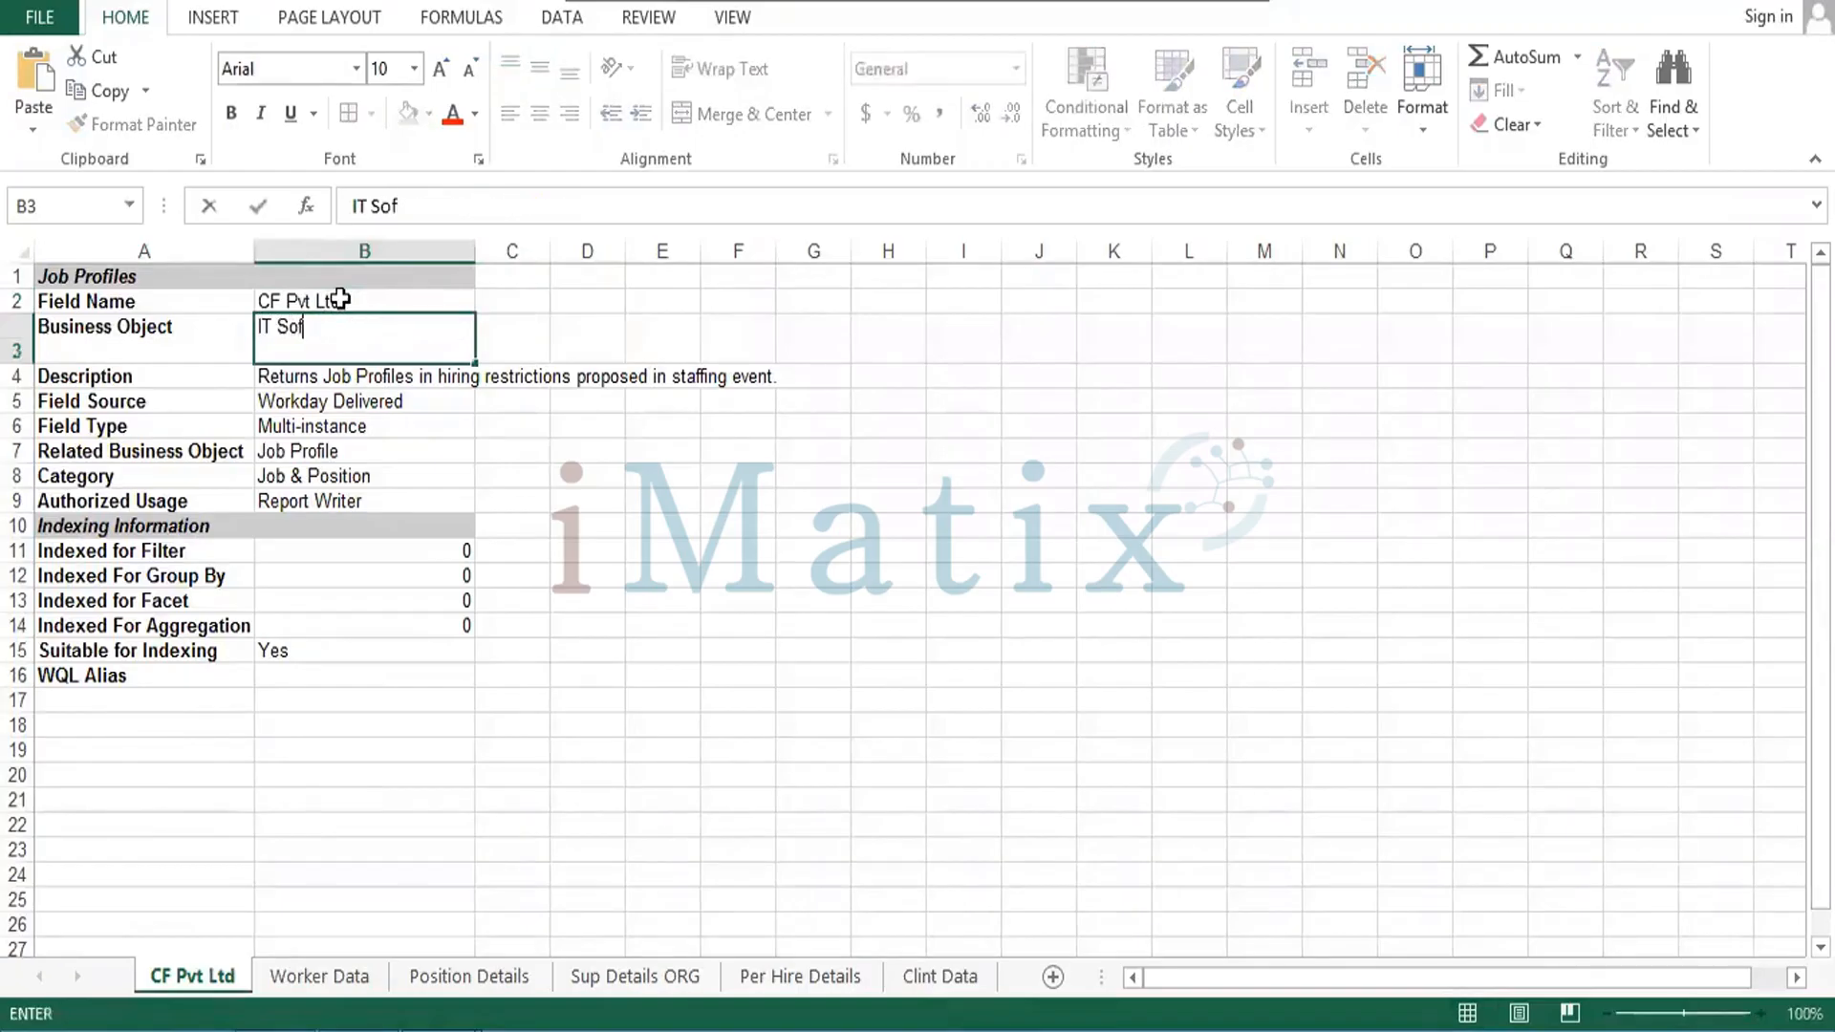
pyautogui.write('tware services')
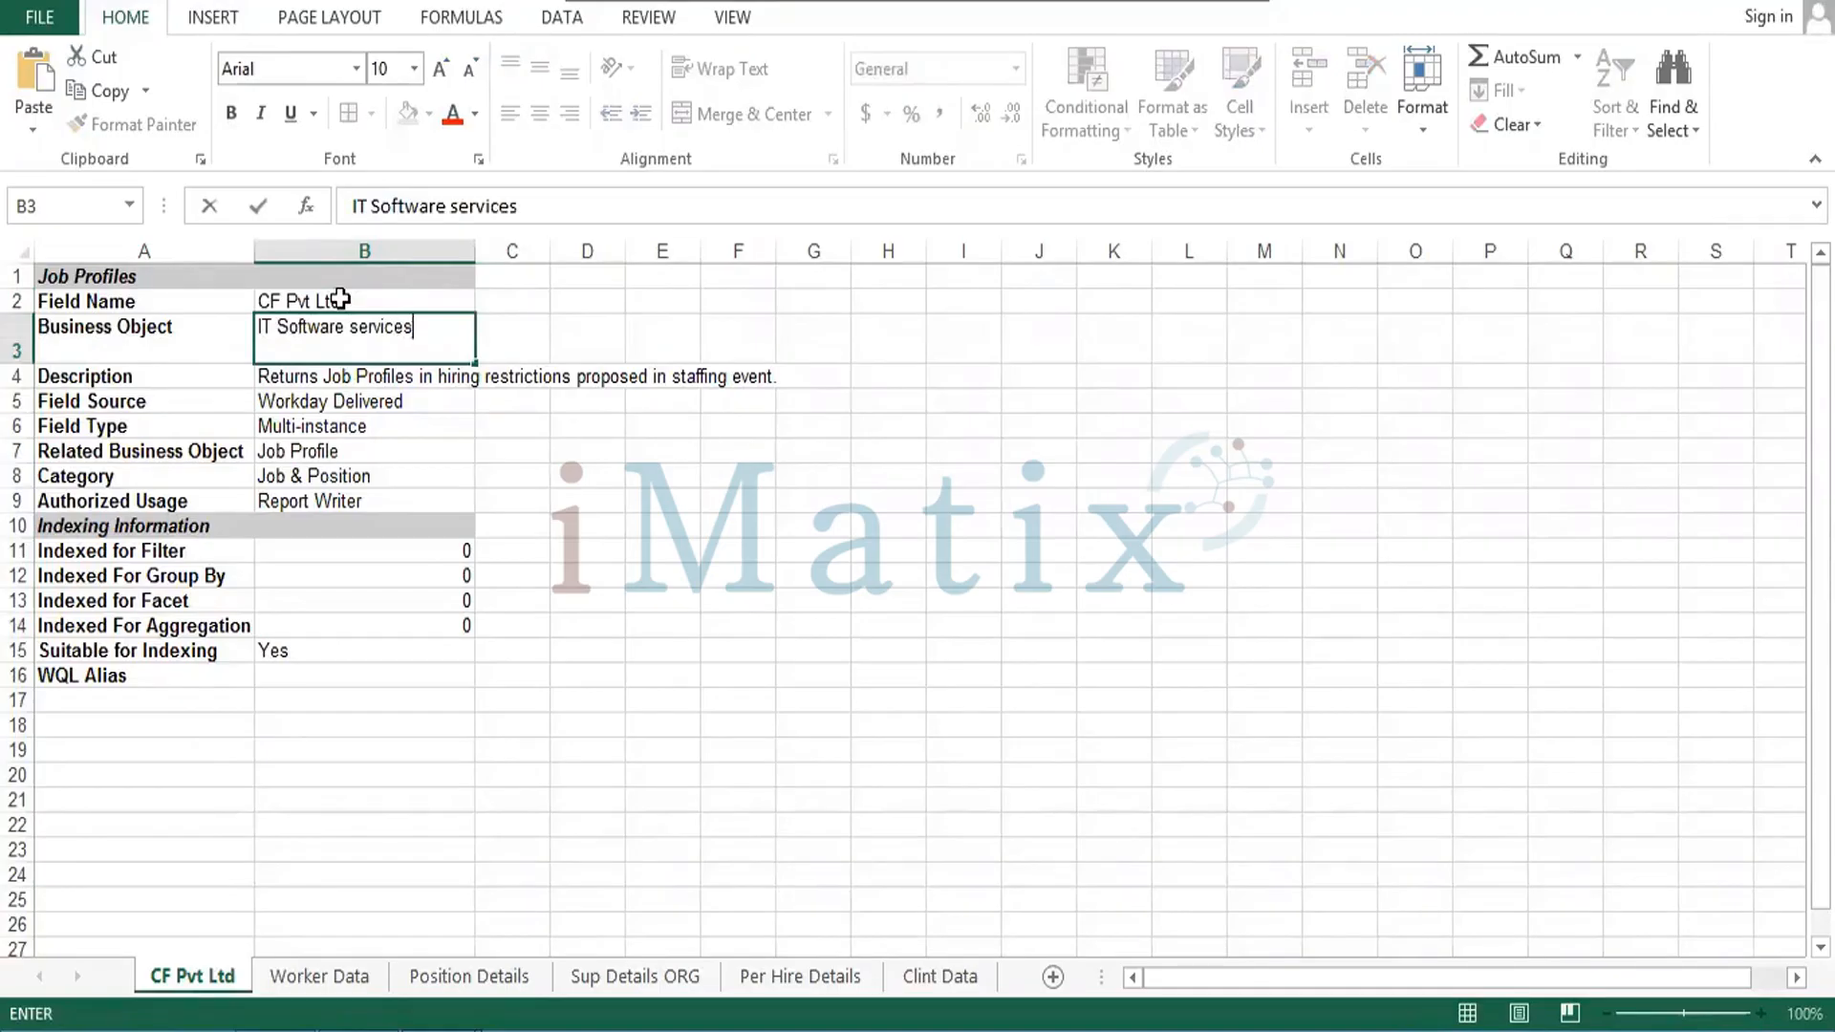
pyautogui.press('Return')
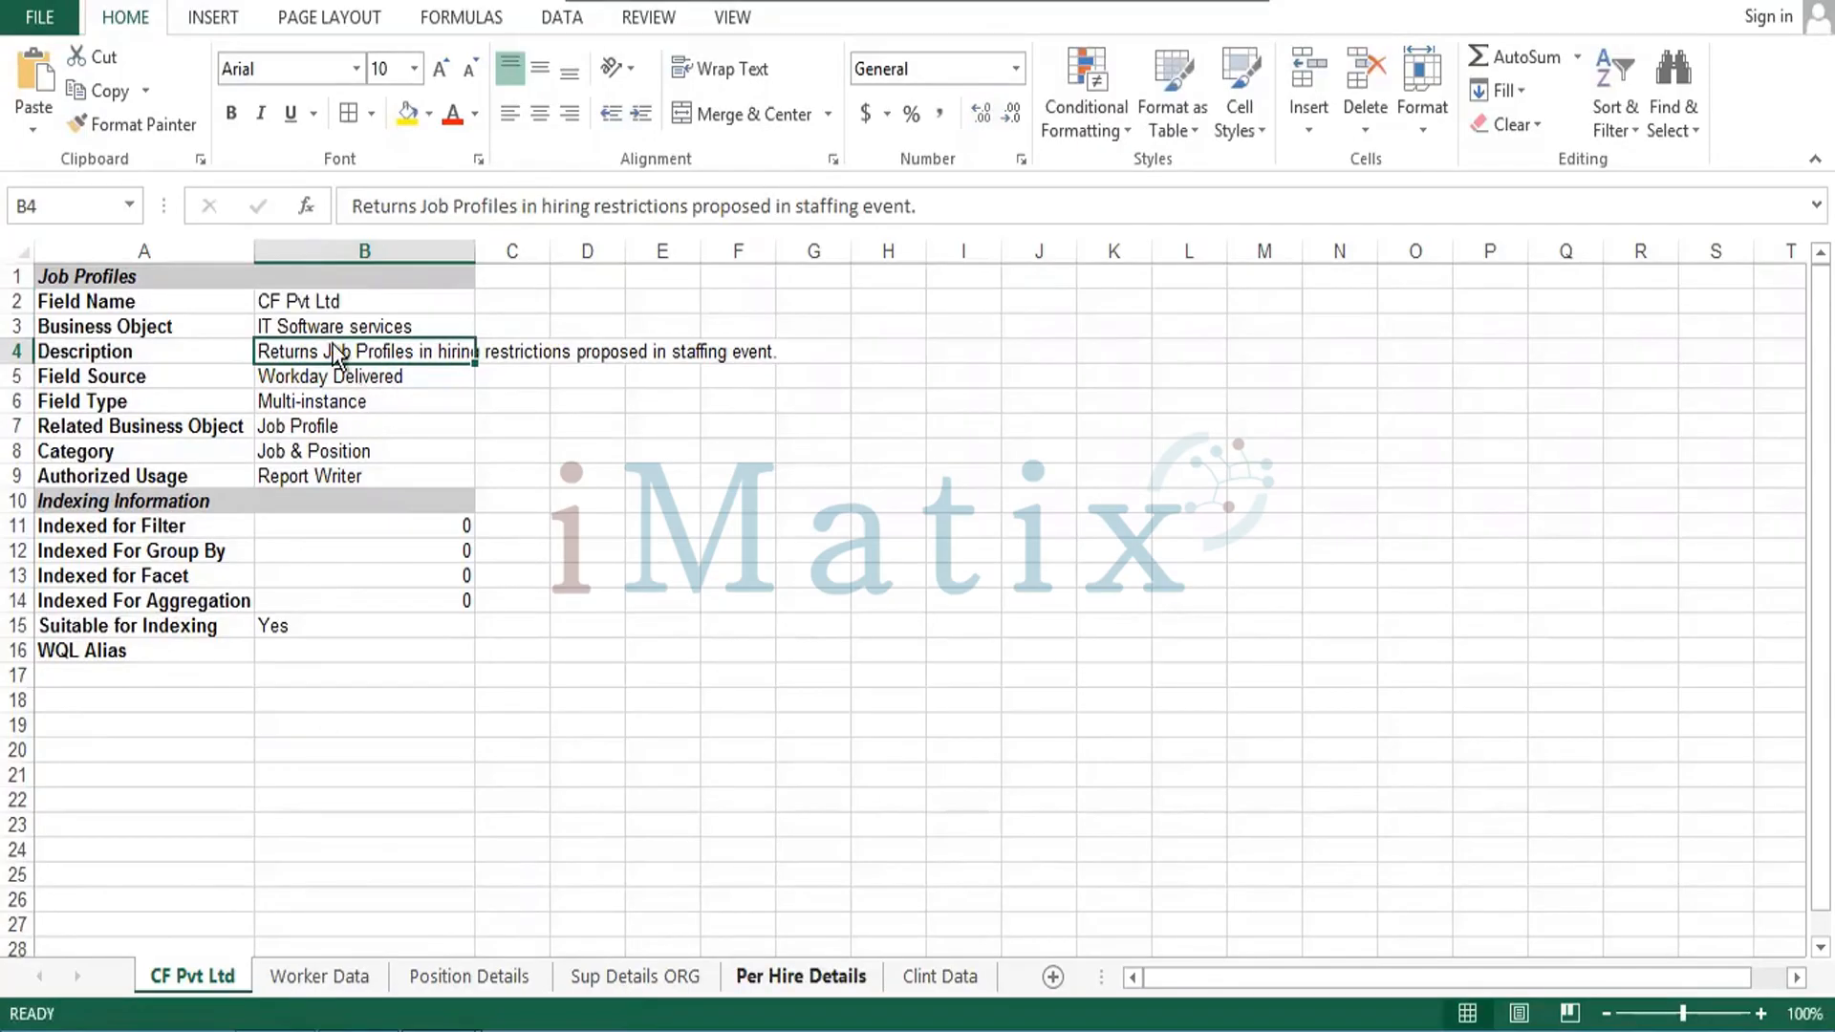
# Autofit column B of the CF Pvt Ltd sheet and set the Description to Software Services Provided.
pyautogui.doubleClick(475, 250)
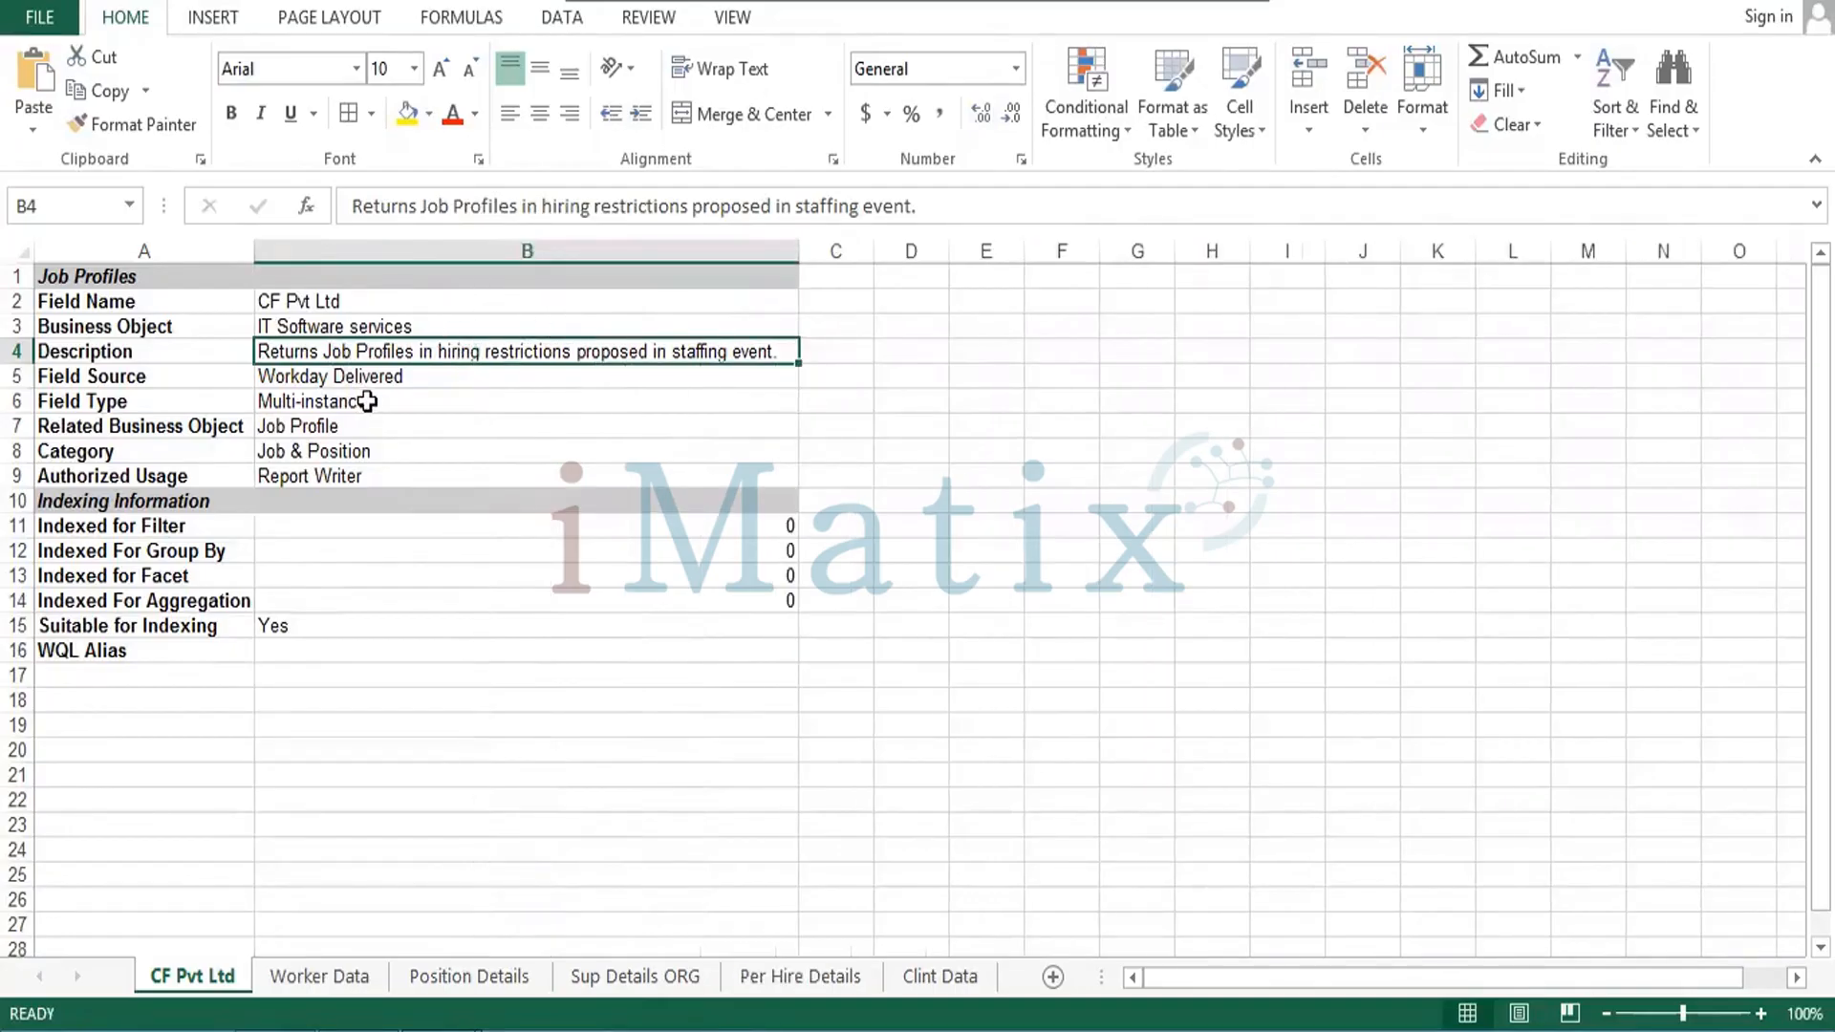
pyautogui.write('OR')
pyautogui.press('BackSpace')
pyautogui.press('BackSpace')
pyautogui.write('S')
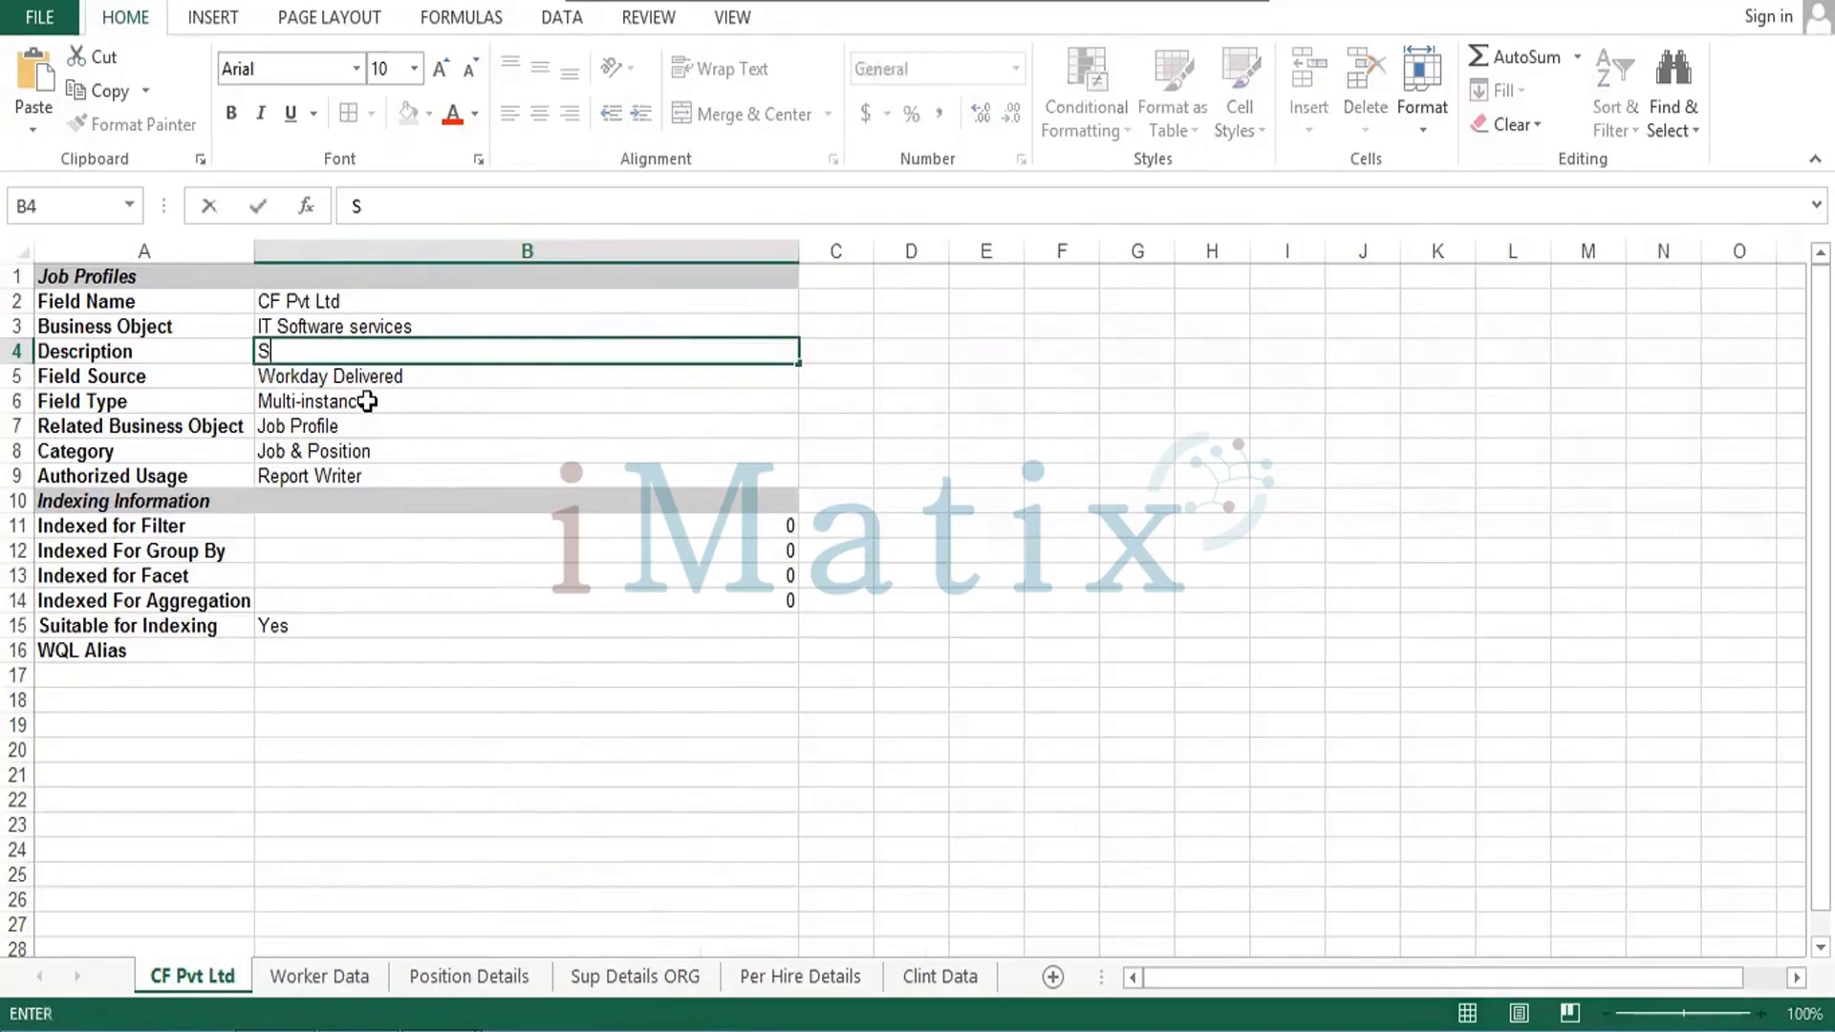
pyautogui.write('oftware Serv')
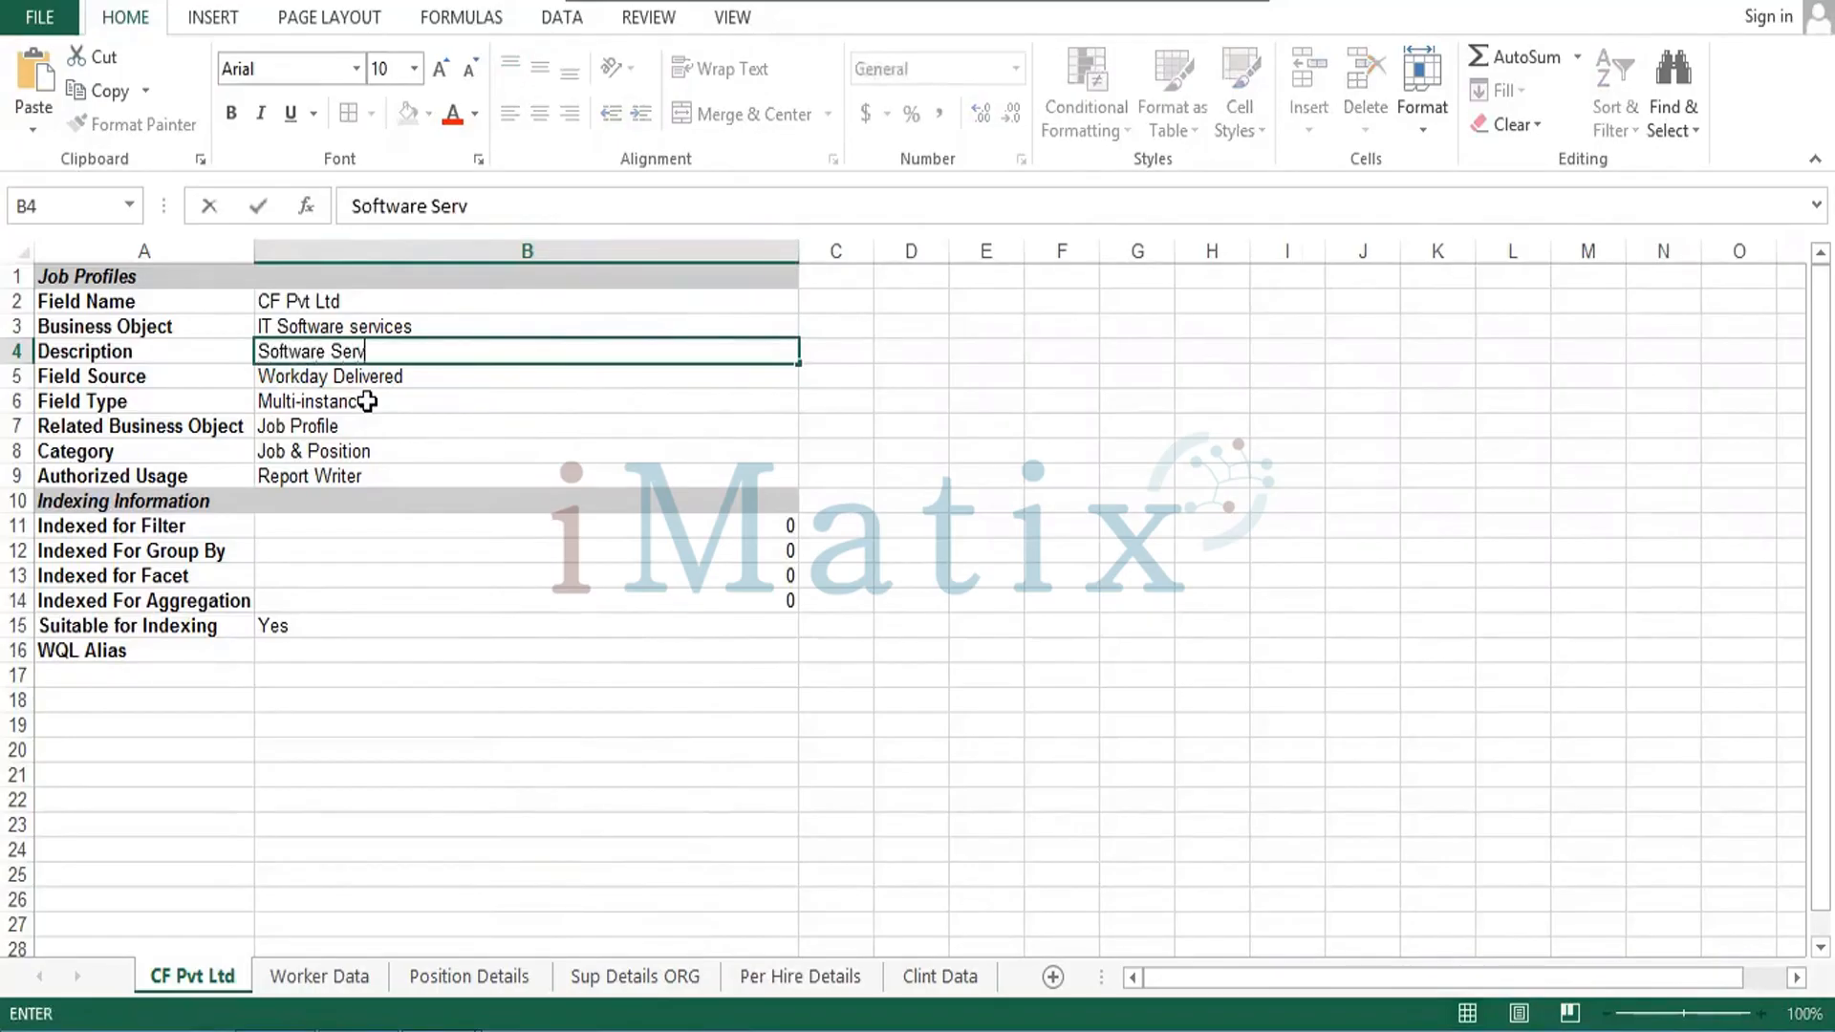
pyautogui.write('ices Provied')
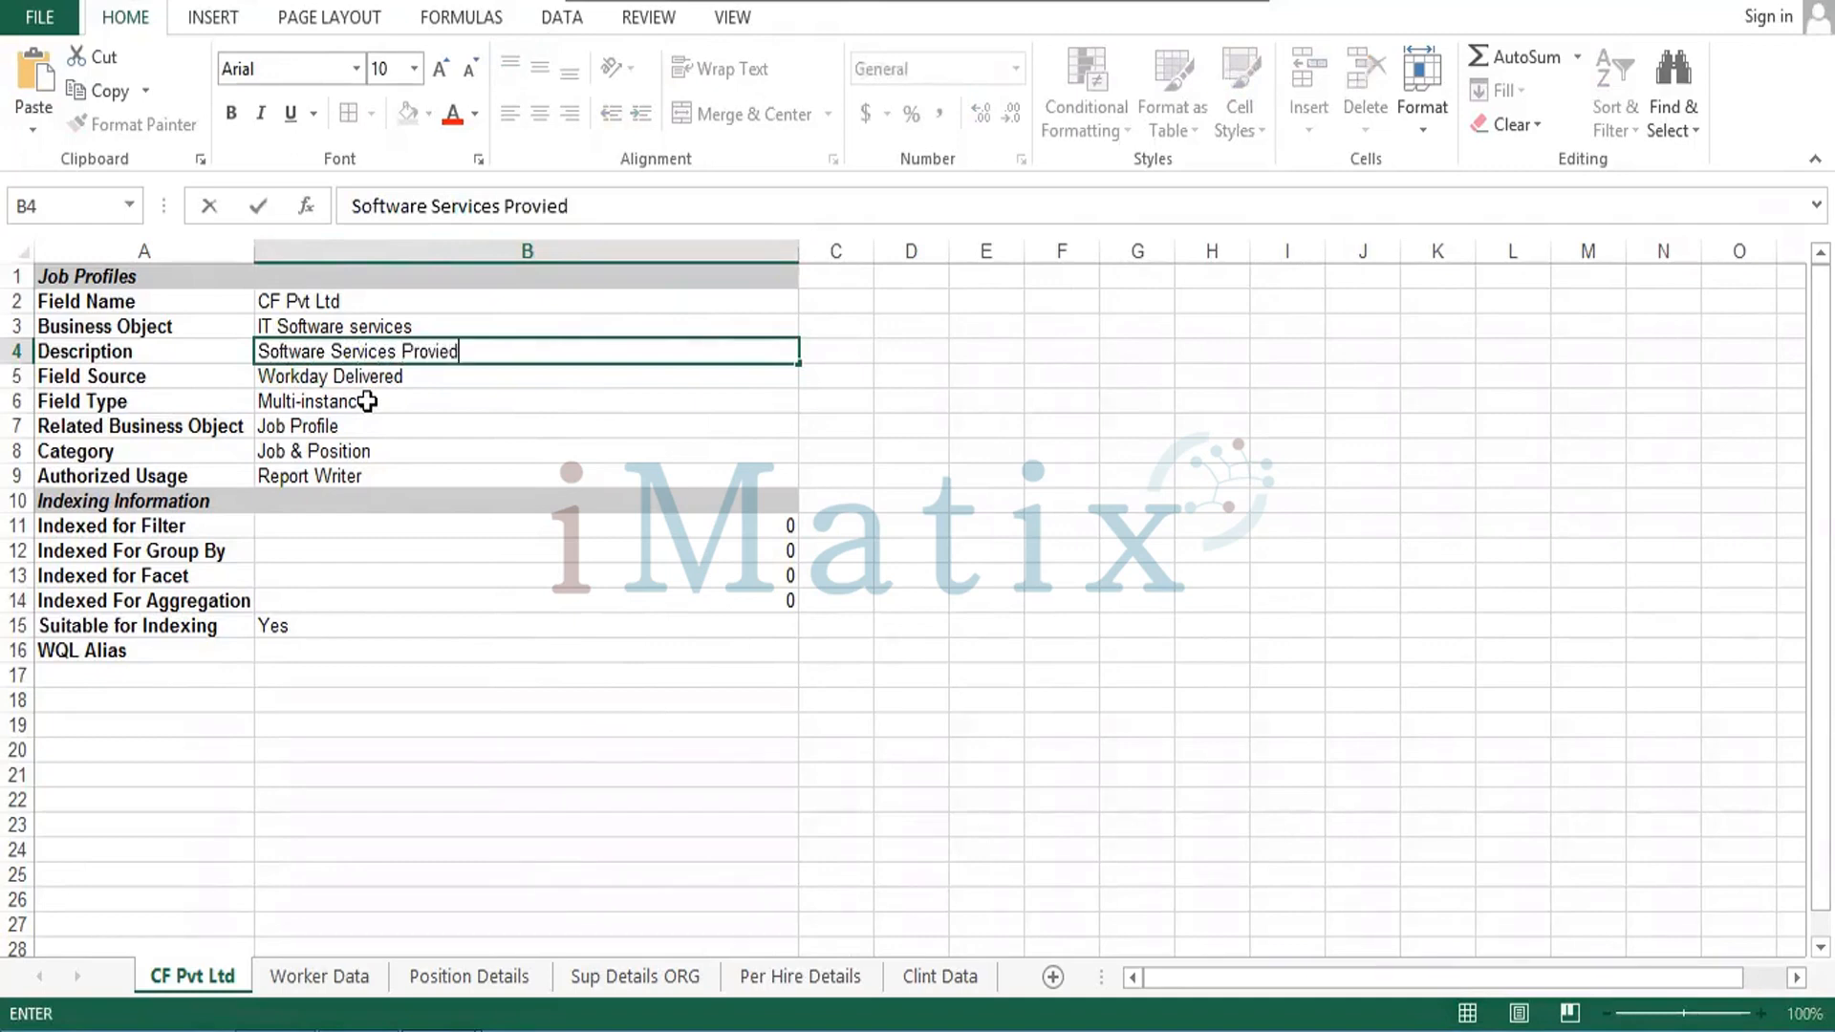
pyautogui.press('BackSpace')
pyautogui.press('BackSpace')
pyautogui.write('ded')
pyautogui.click(421, 382)
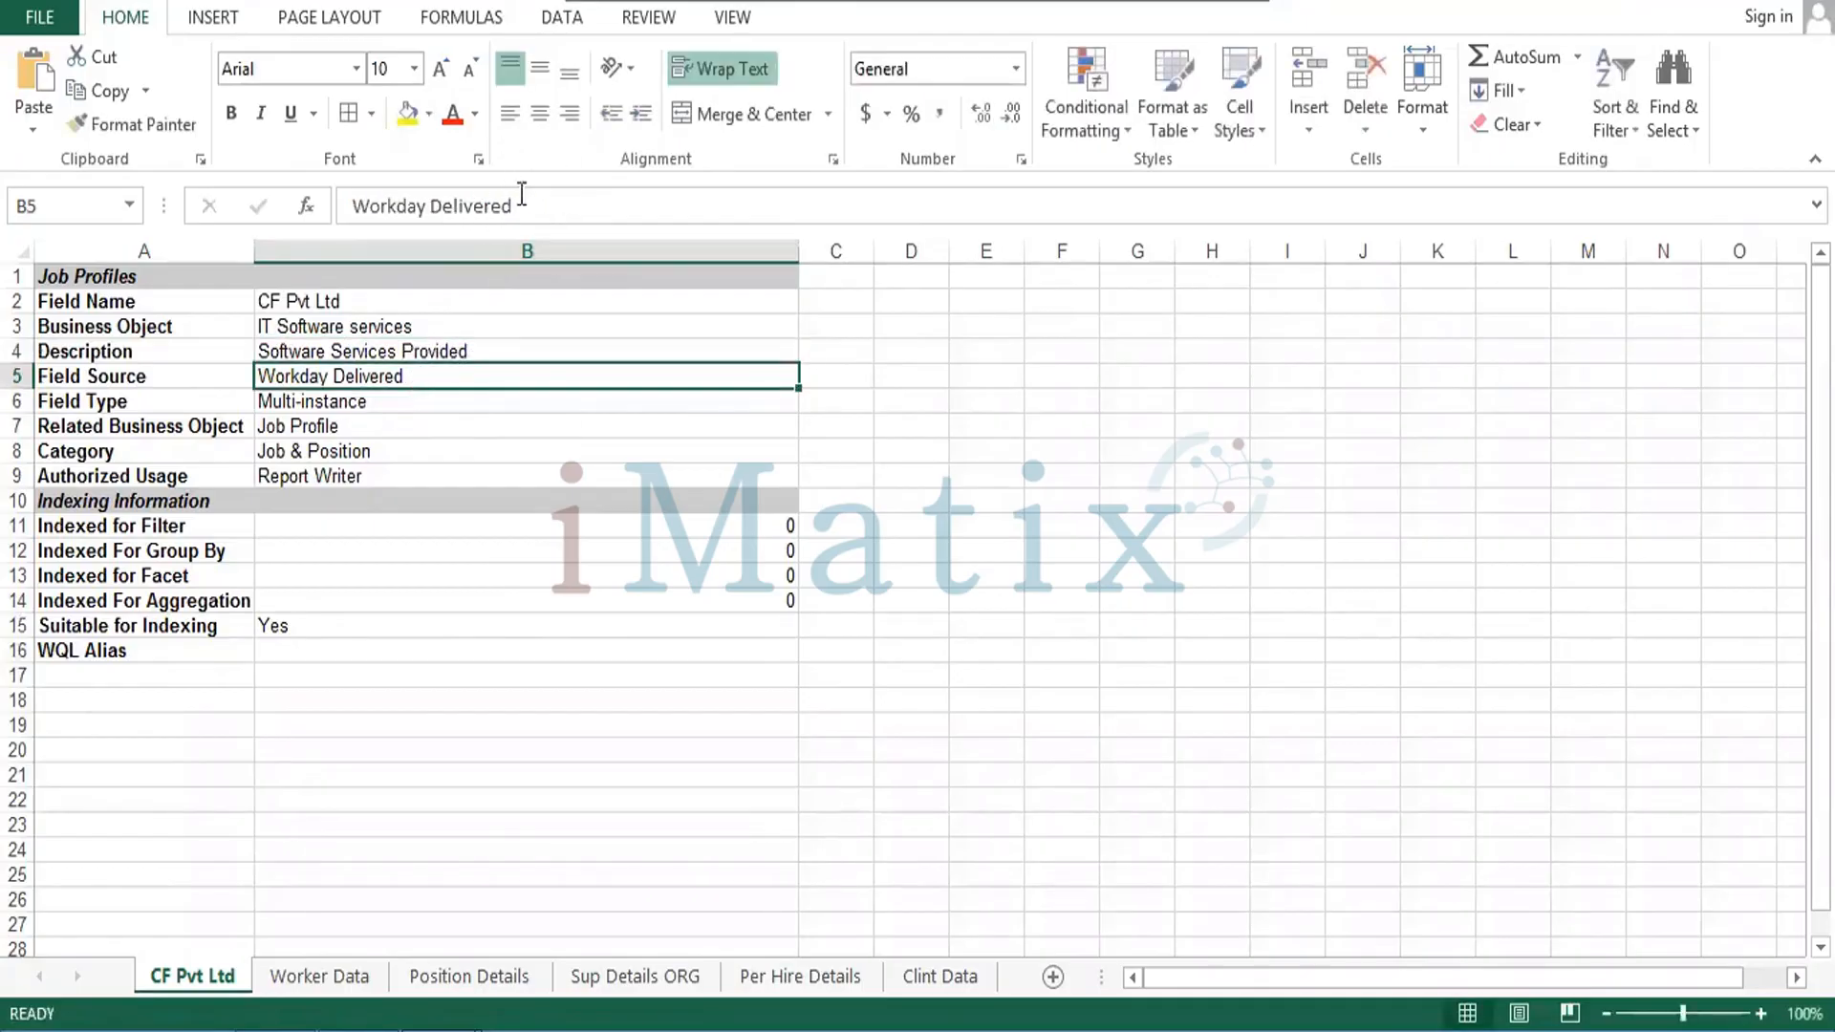
# Set the Authorized Usage on the CF Pvt Ltd sheet to Workday.
pyautogui.click(387, 406)
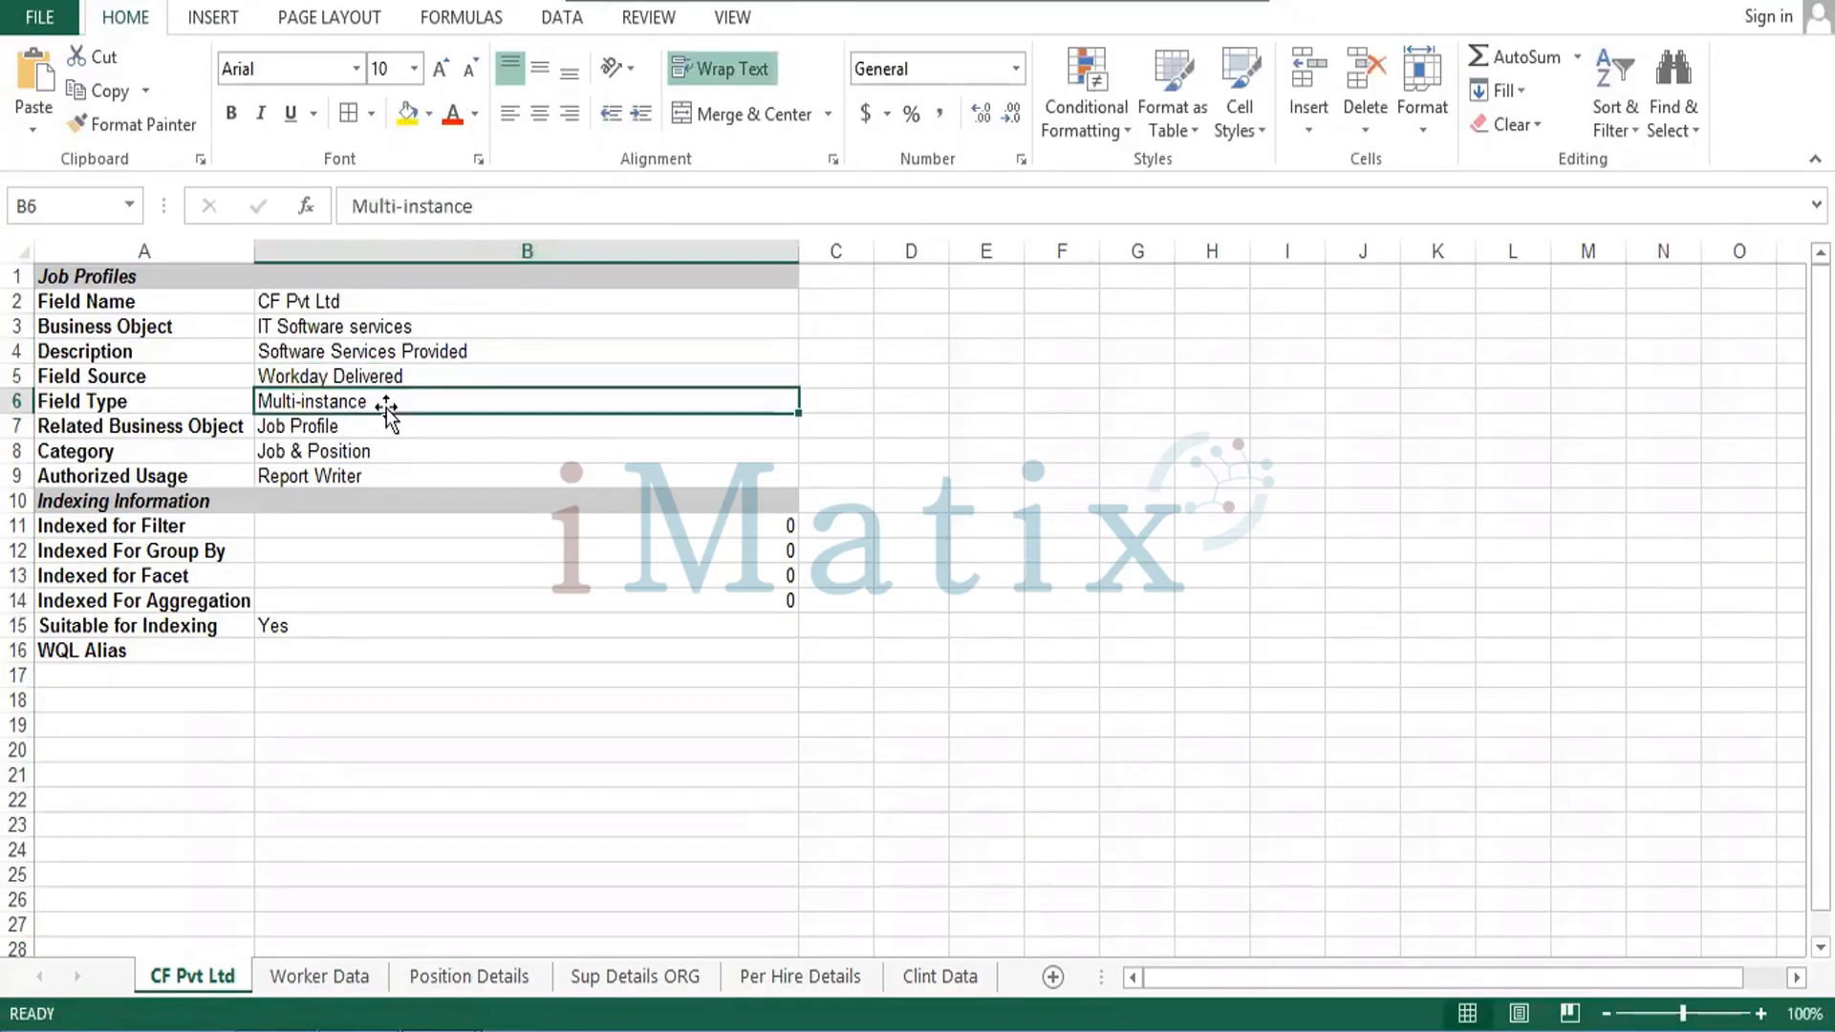
pyautogui.press('Down')
pyautogui.press('Down')
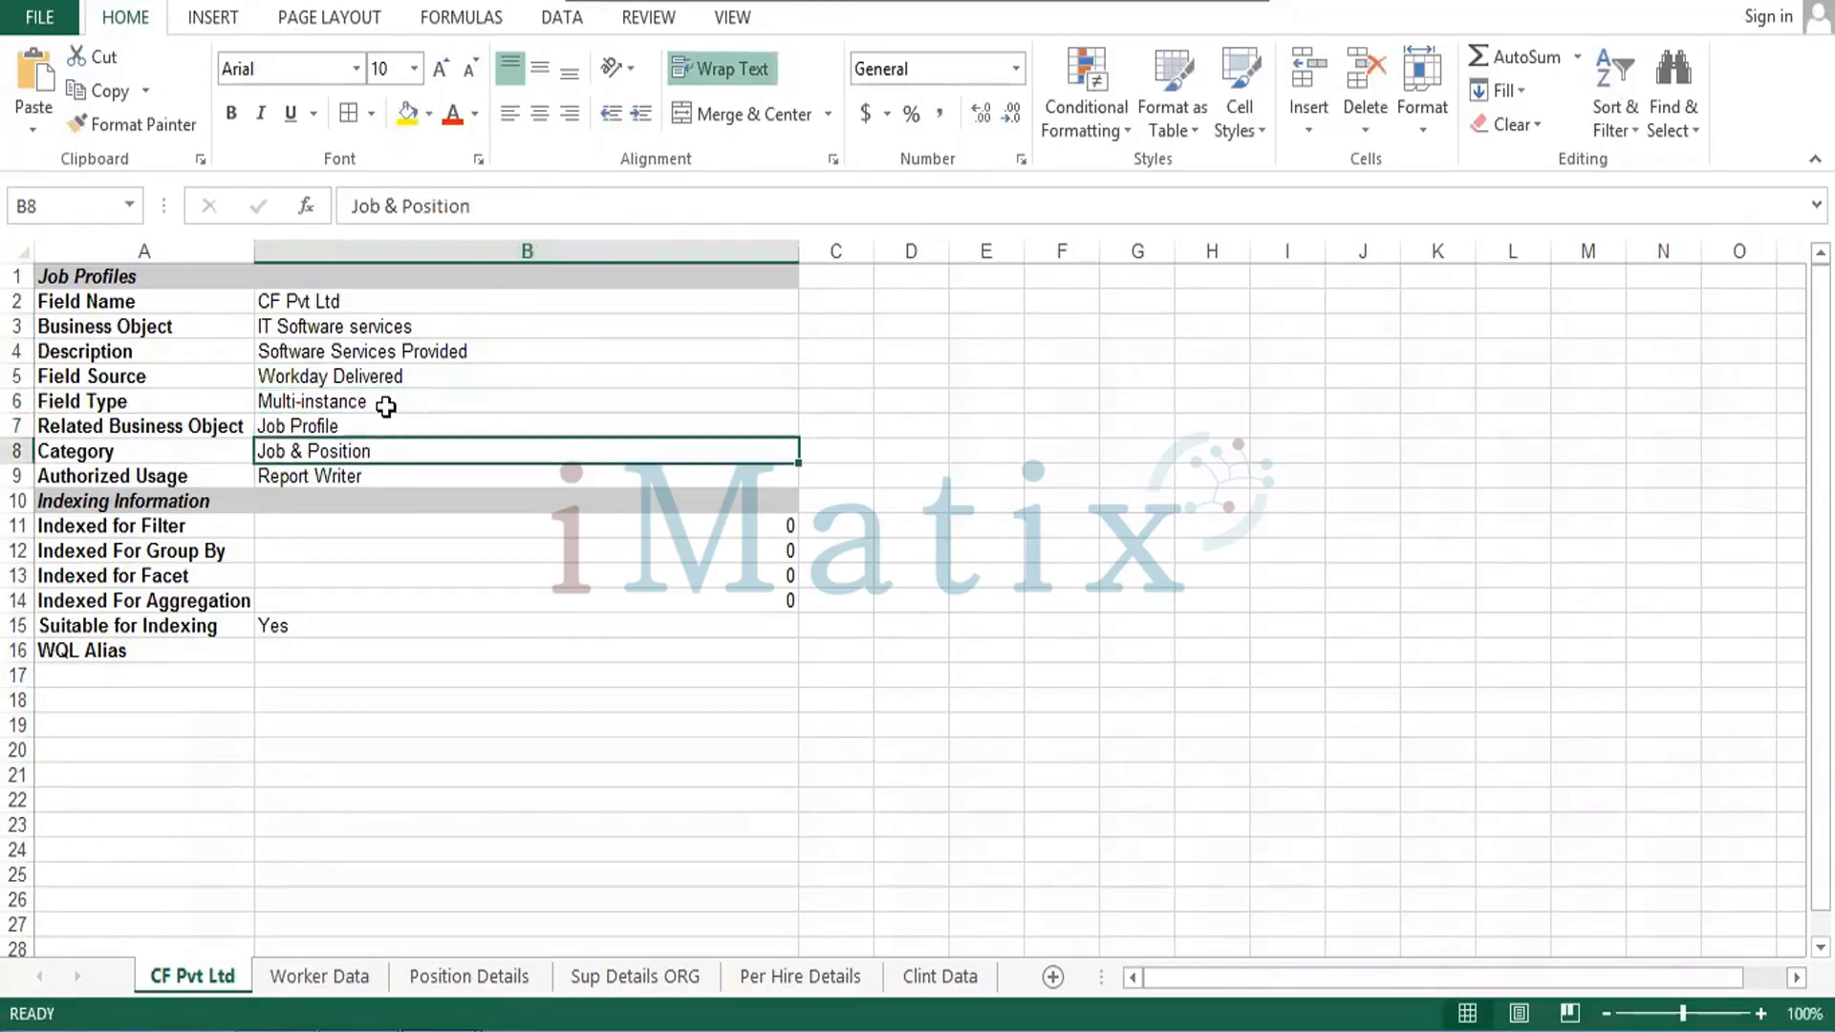
pyautogui.press('Down')
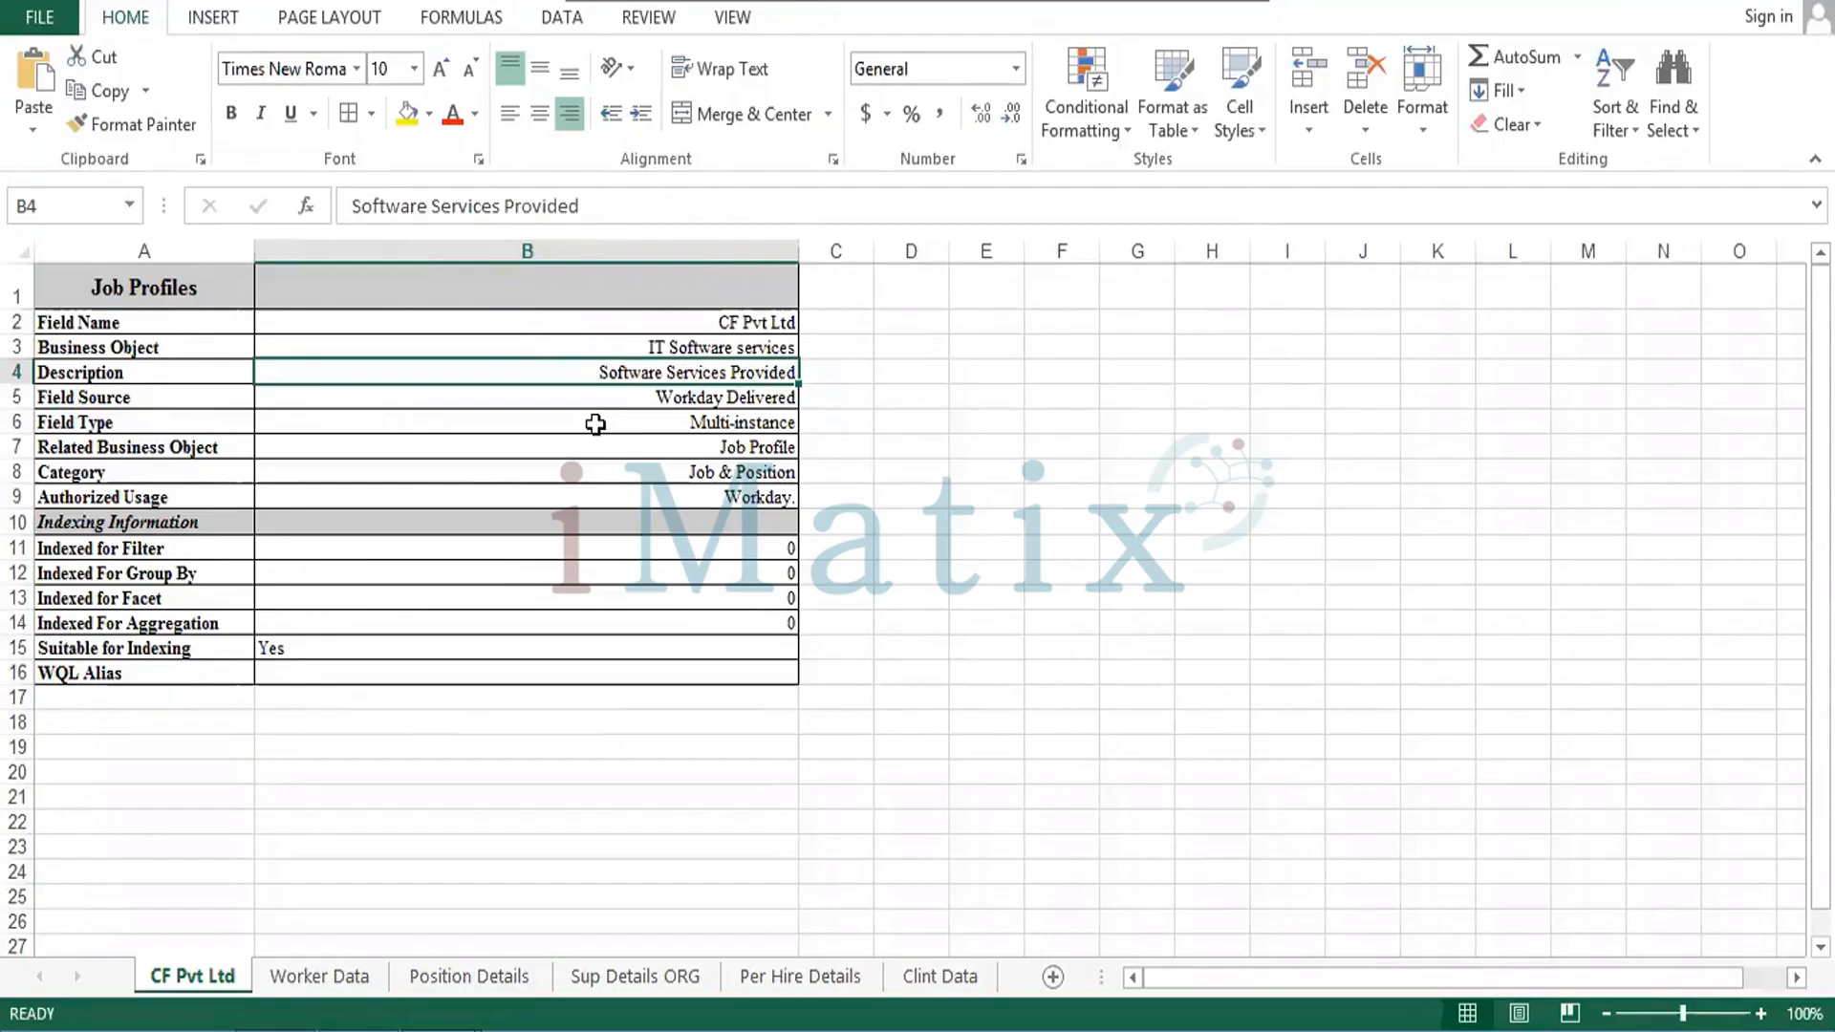
pyautogui.click(545, 318)
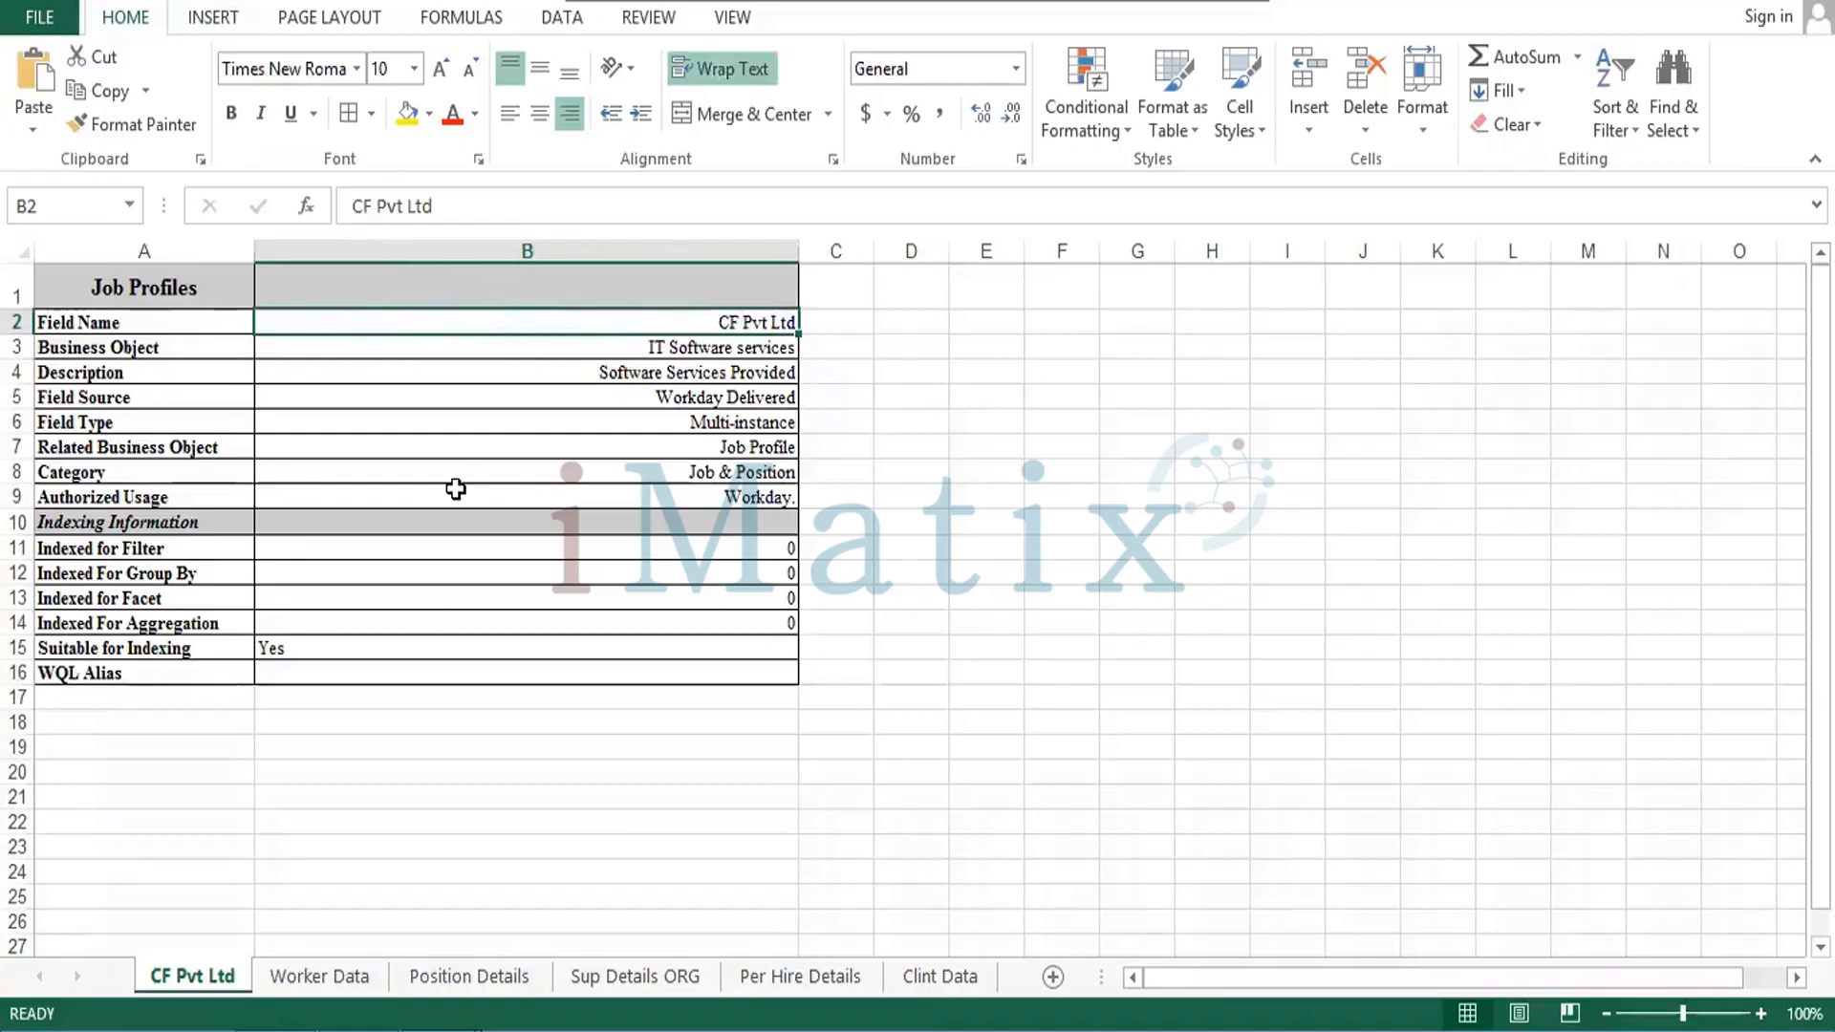
# On the Worker Data sheet, enter the headers Sl.No, Act Agents, Emp ID and AOS in A19:D19.
pyautogui.click(321, 977)
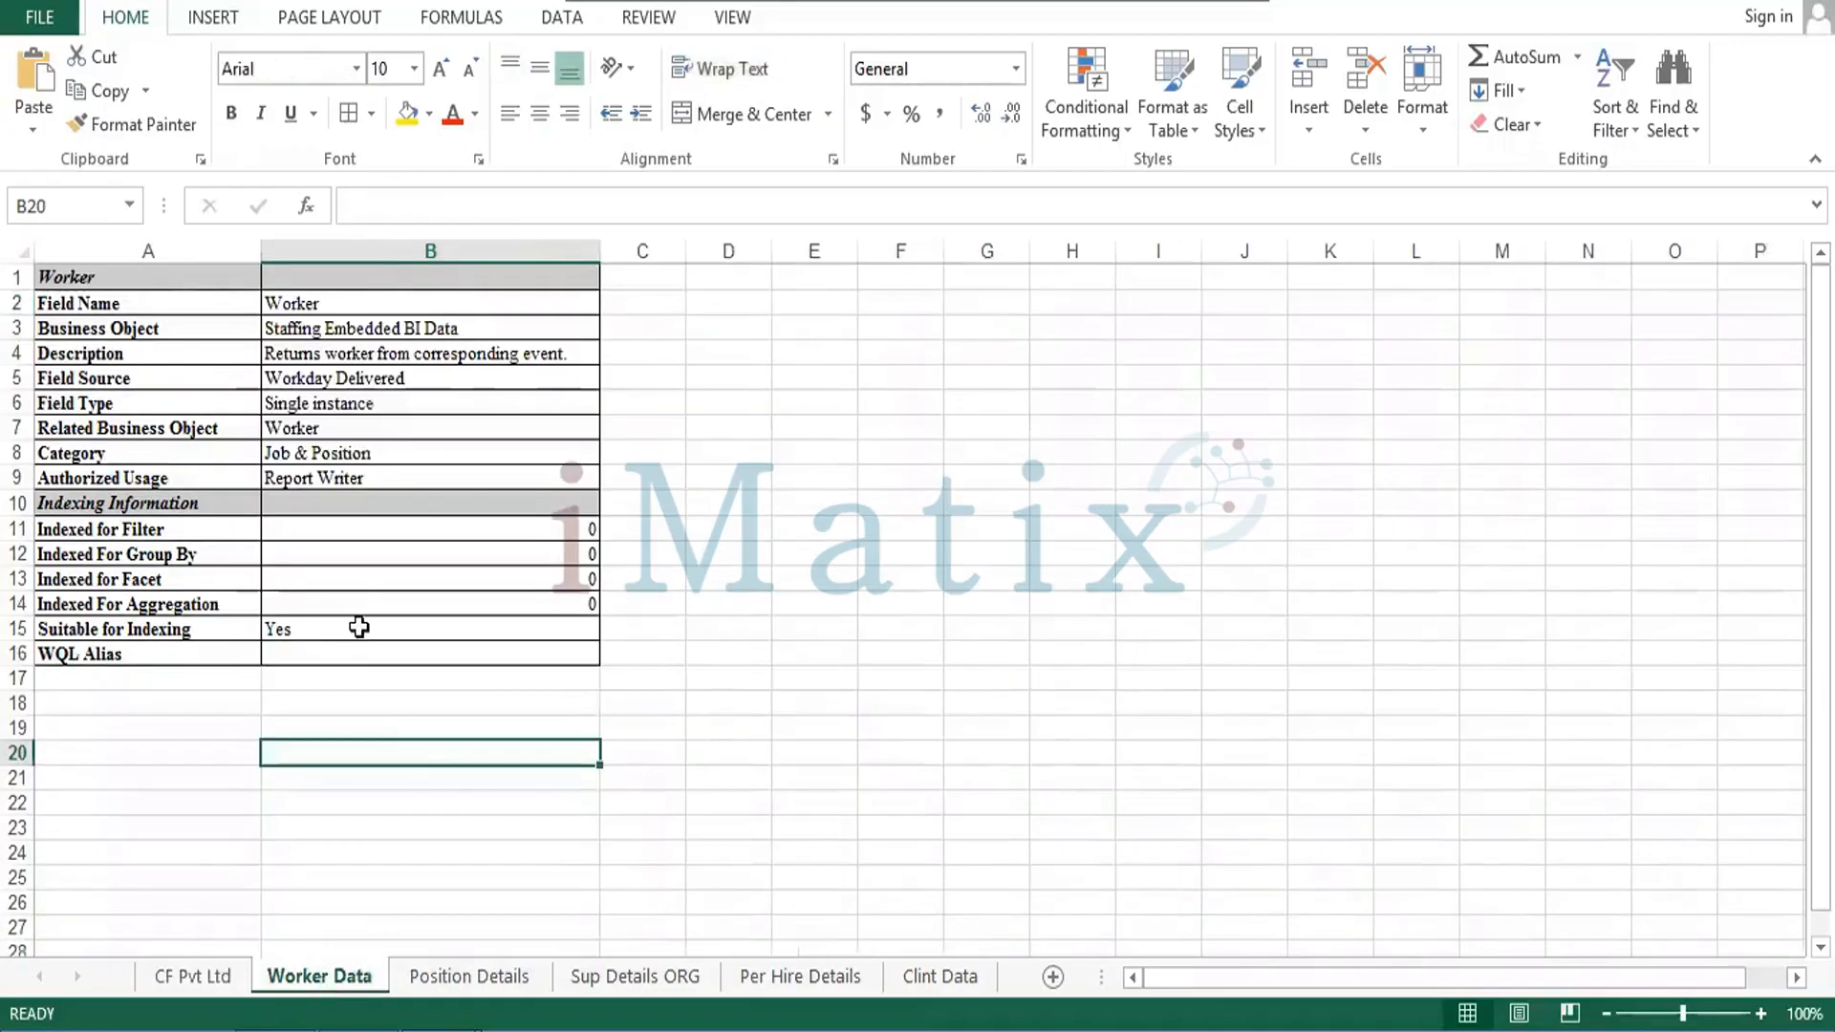
pyautogui.click(230, 717)
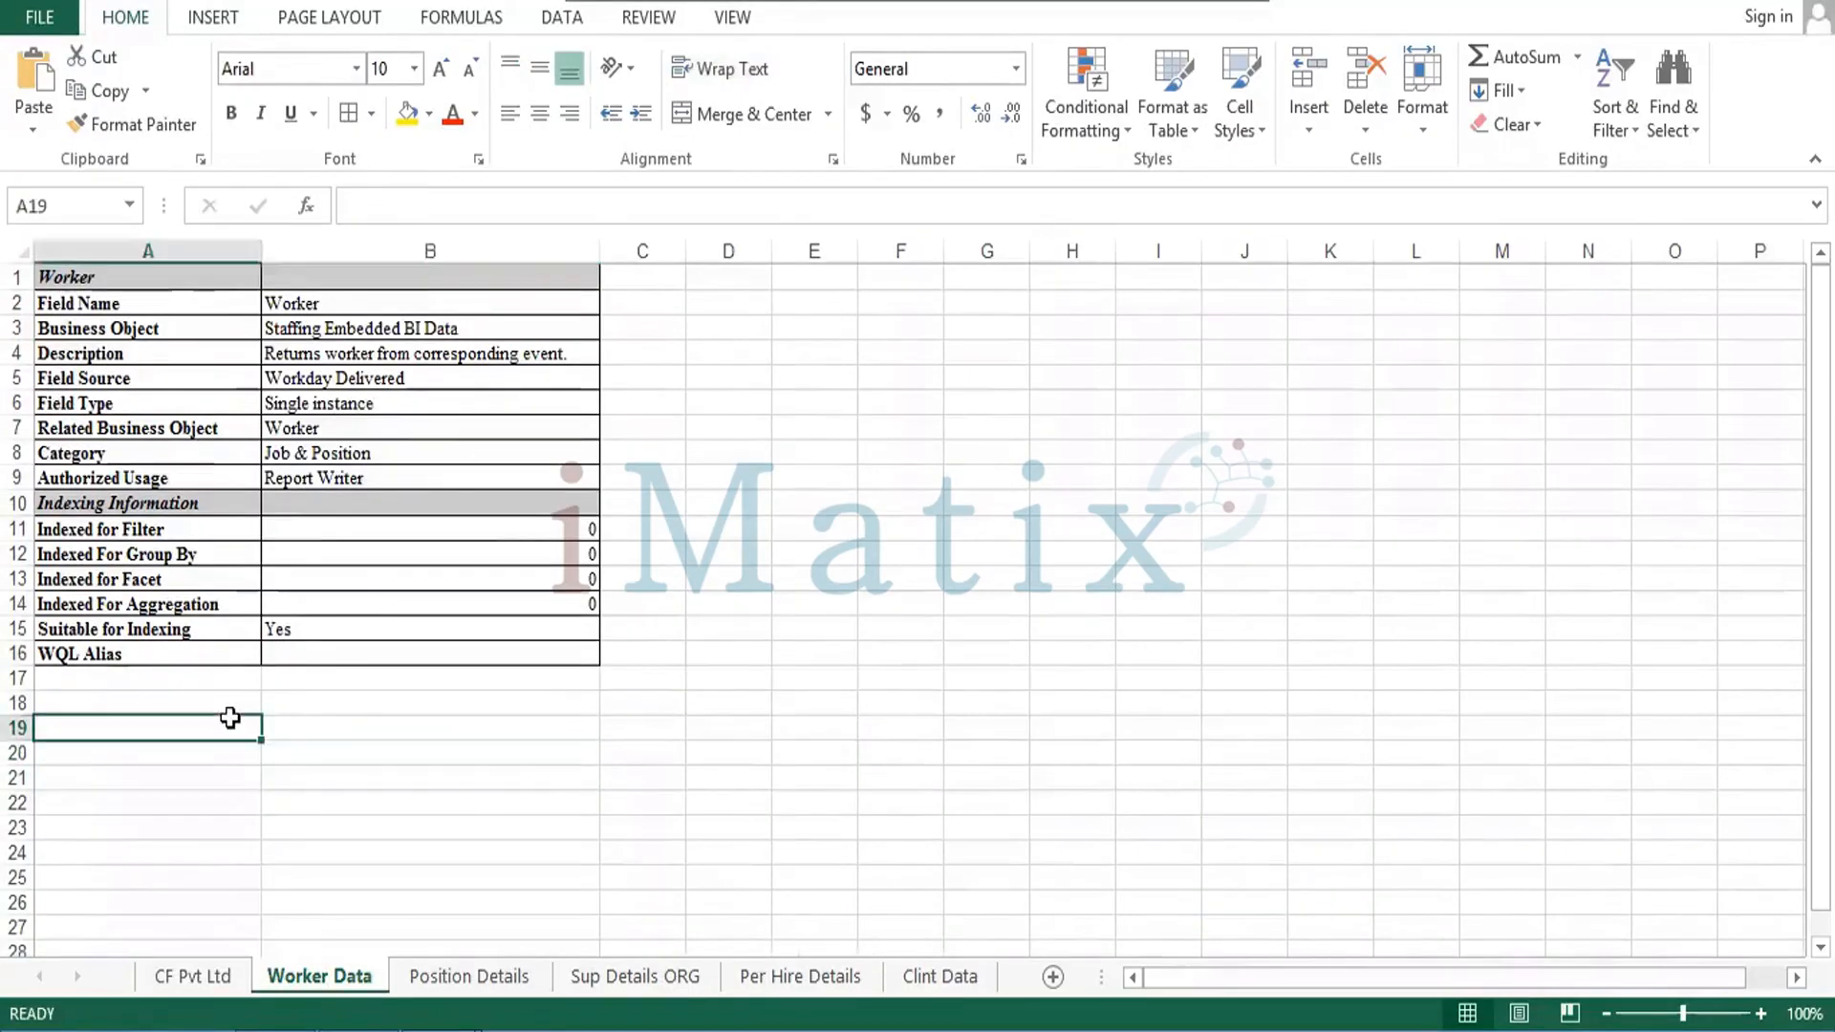
pyautogui.write('Sl.Noq')
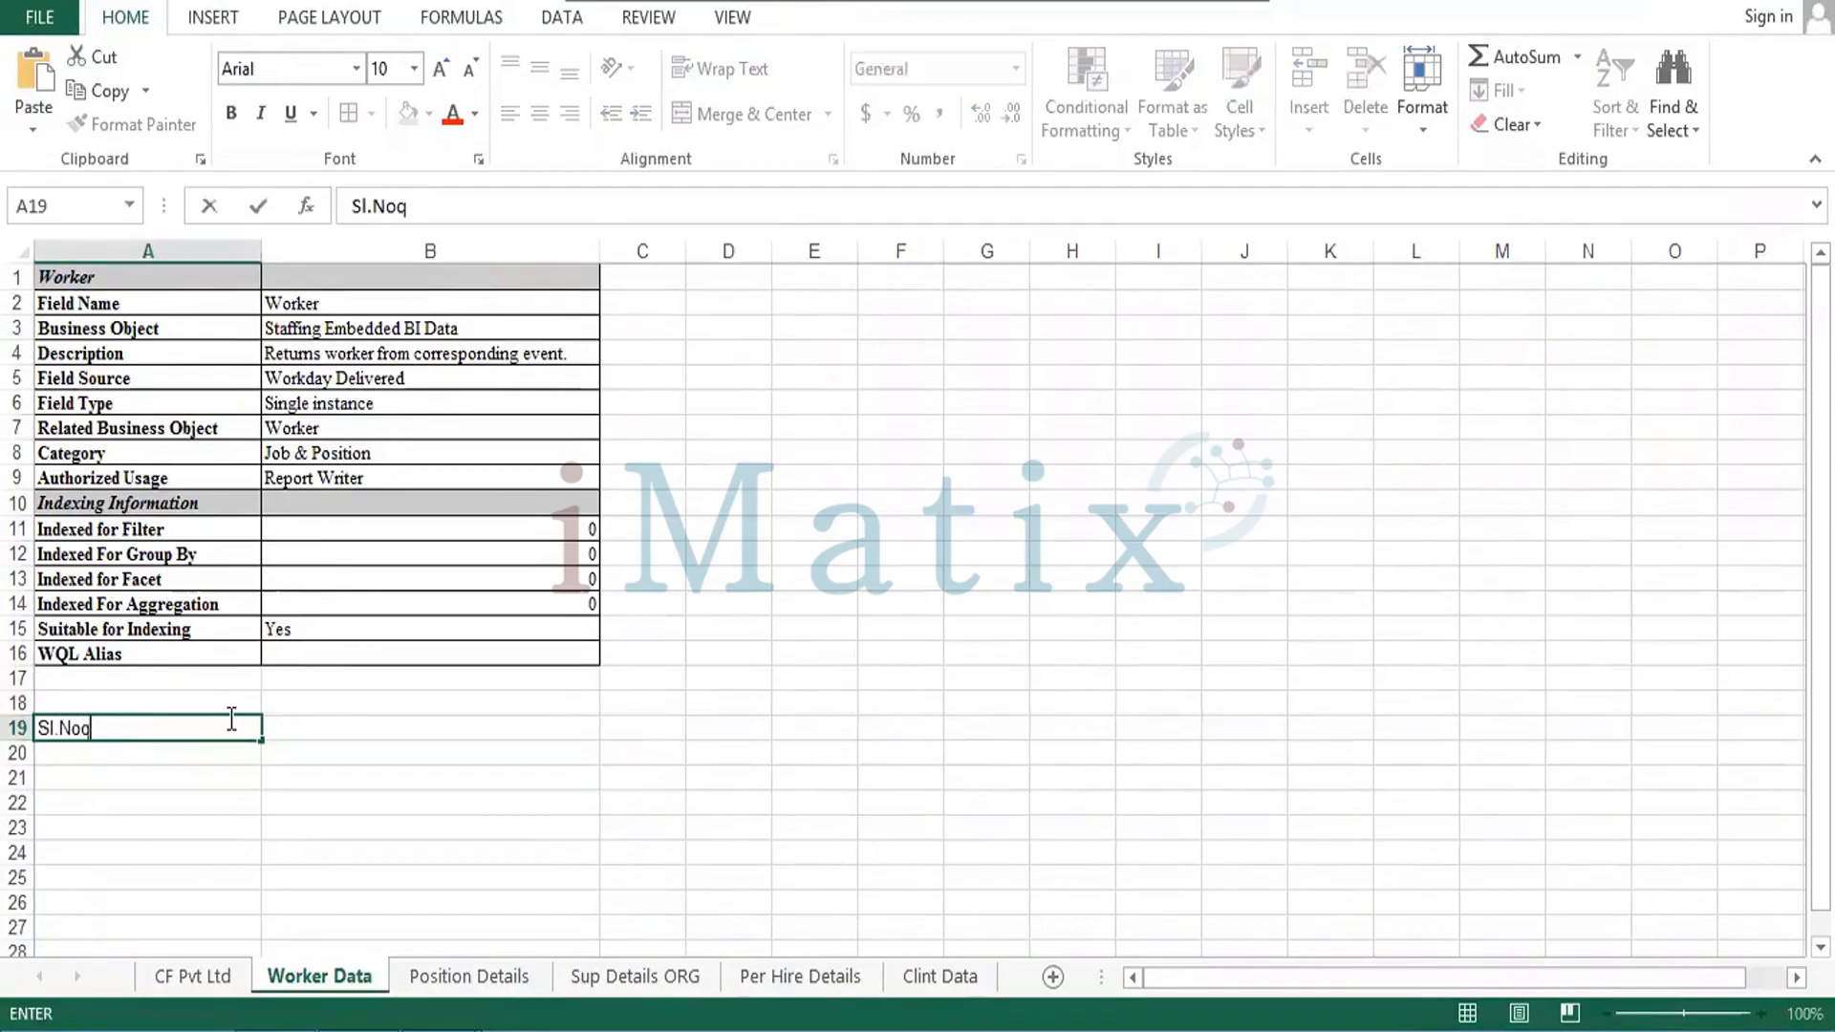
pyautogui.press('BackSpace')
pyautogui.press('Tab')
pyautogui.write('Act Ag')
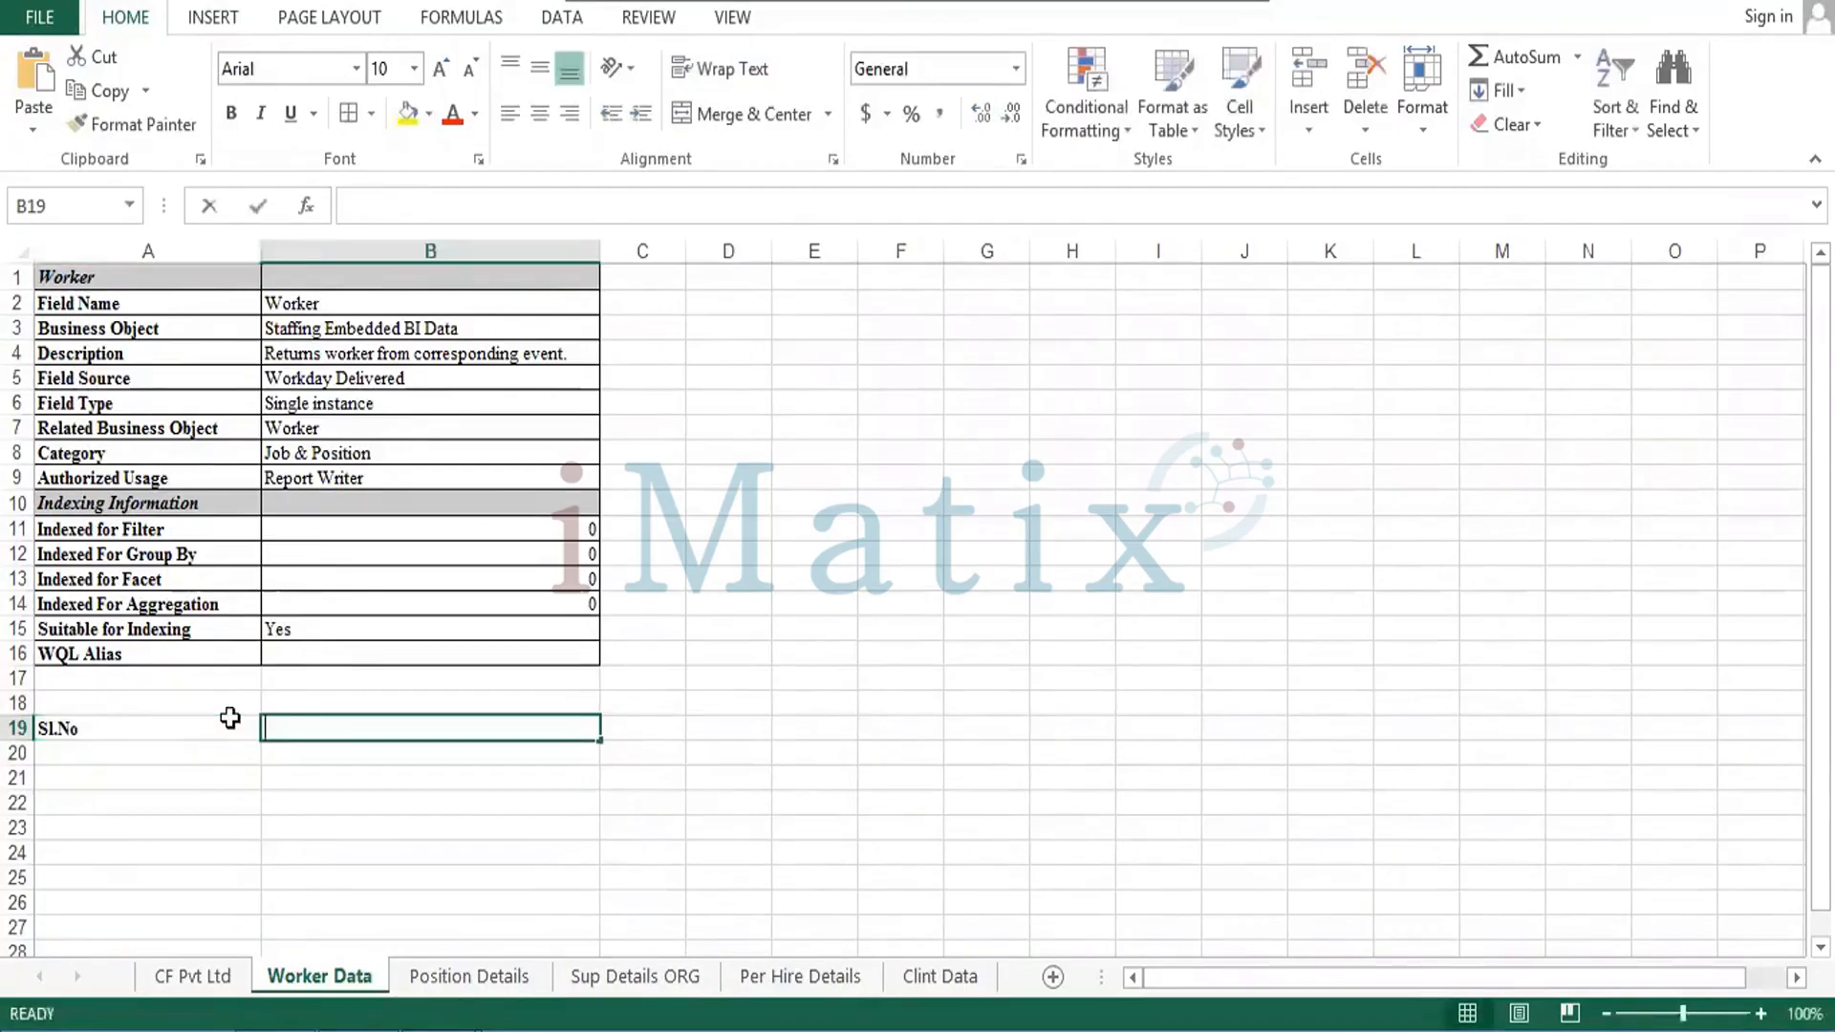
pyautogui.write('ents')
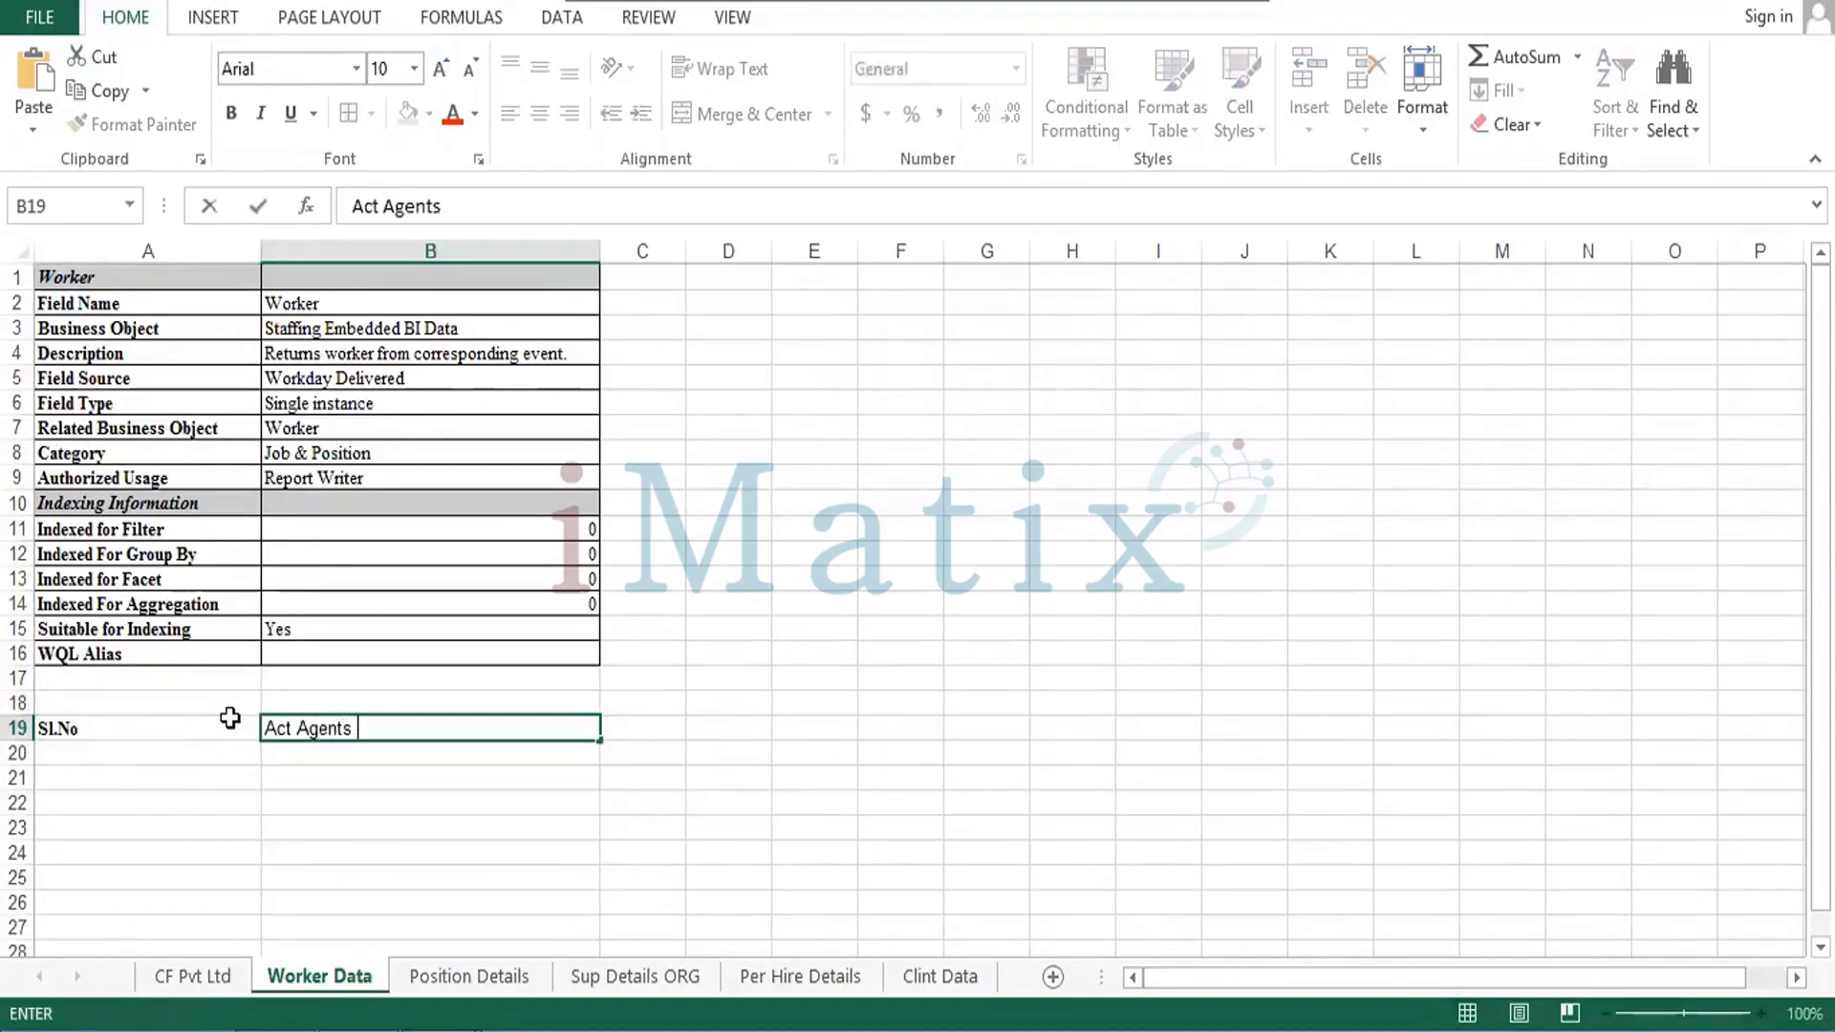
pyautogui.press('Tab')
pyautogui.write('Emp ID')
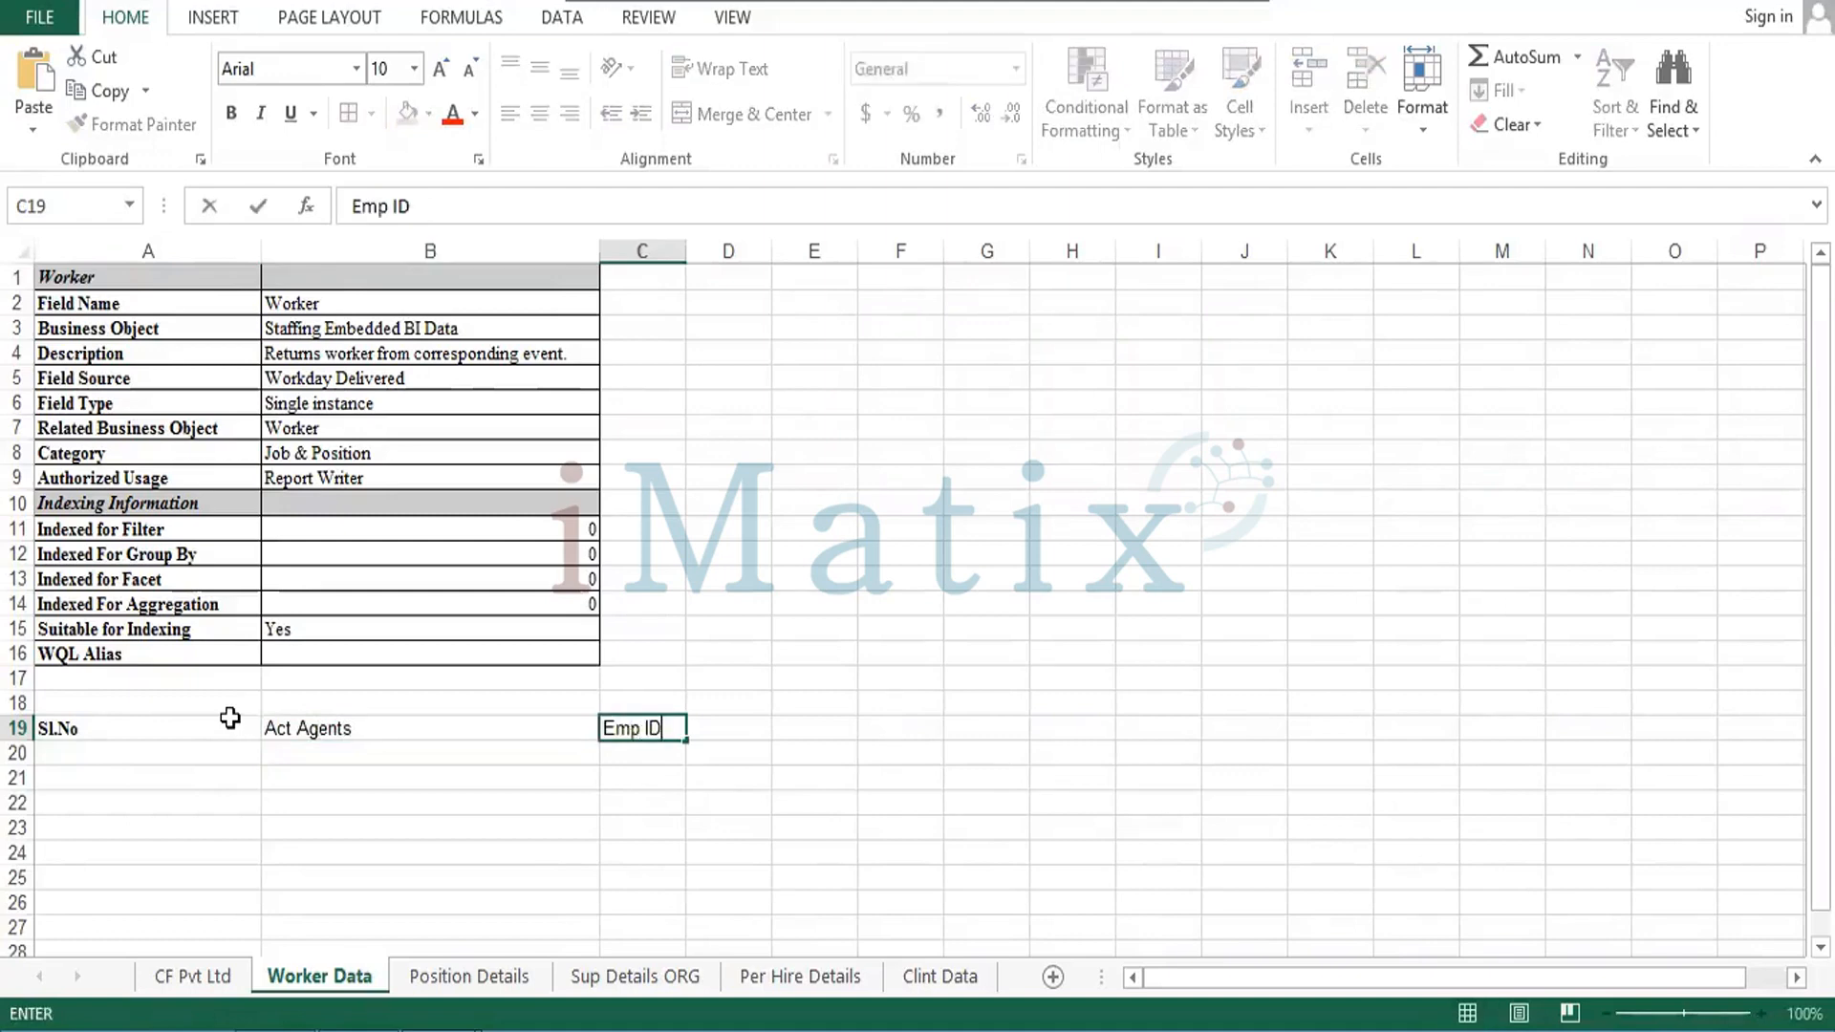
pyautogui.press('Tab')
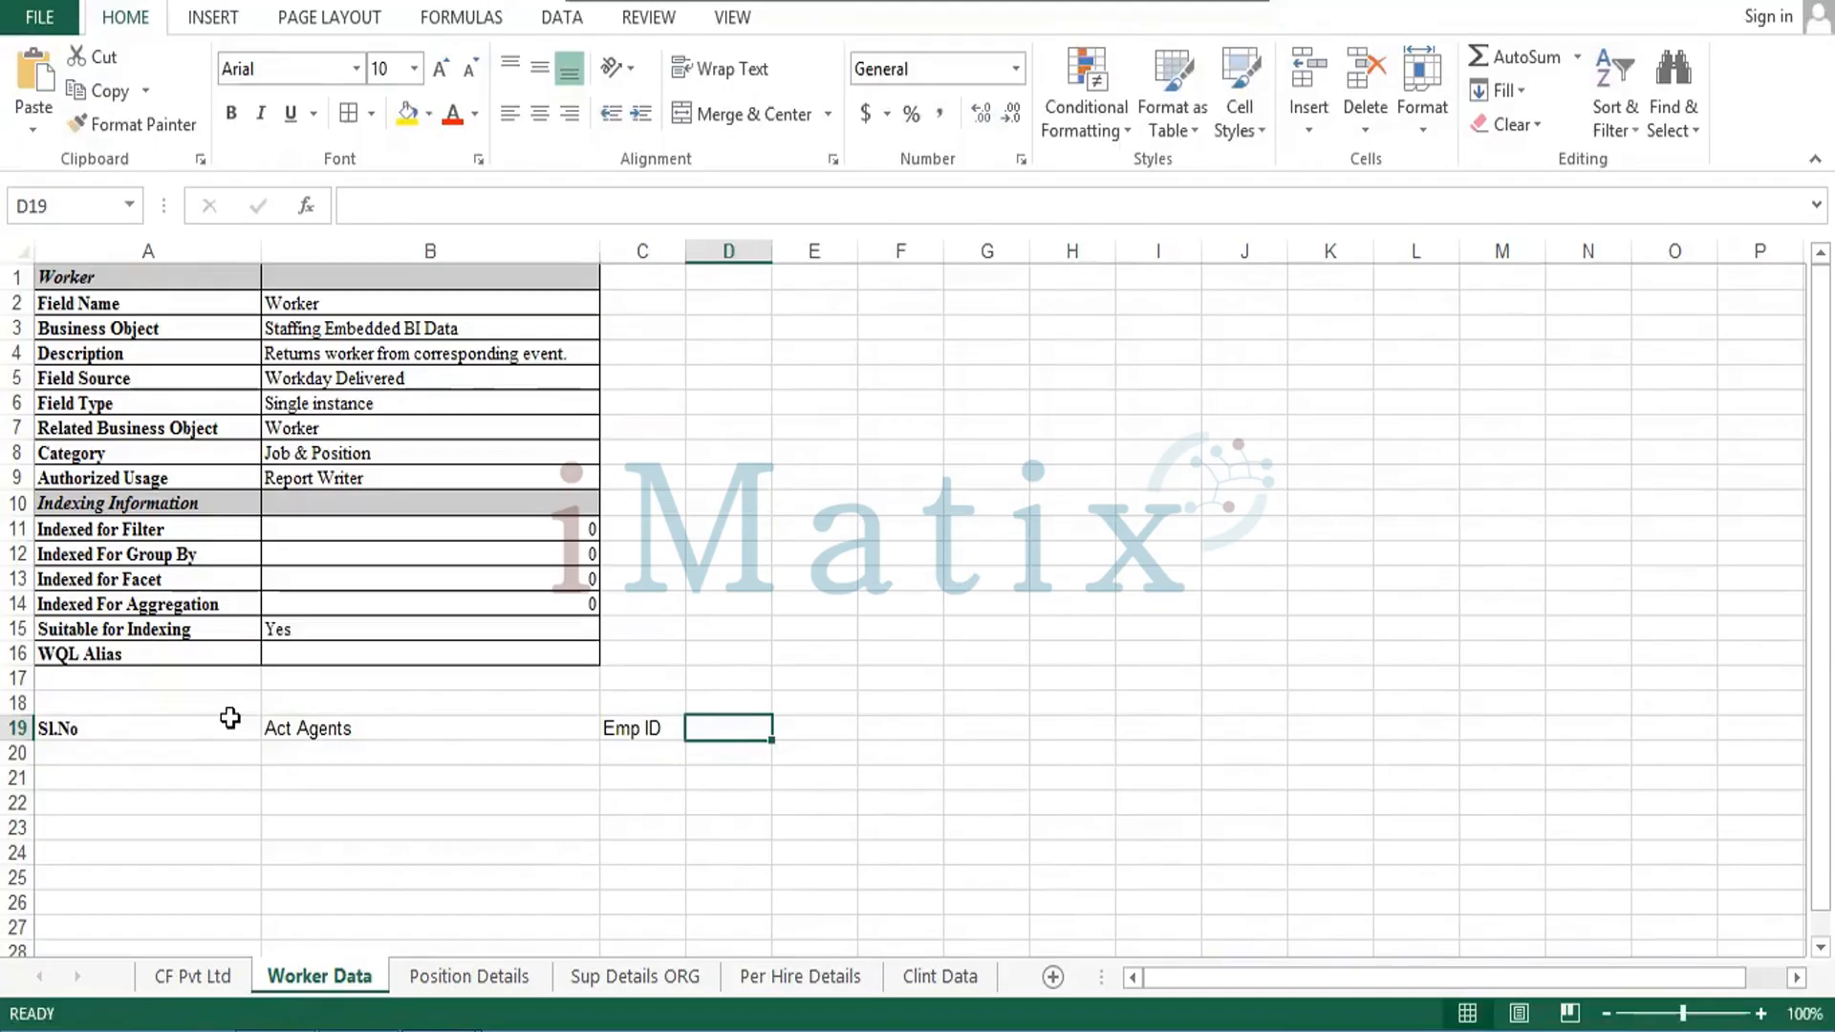
pyautogui.write('AOS')
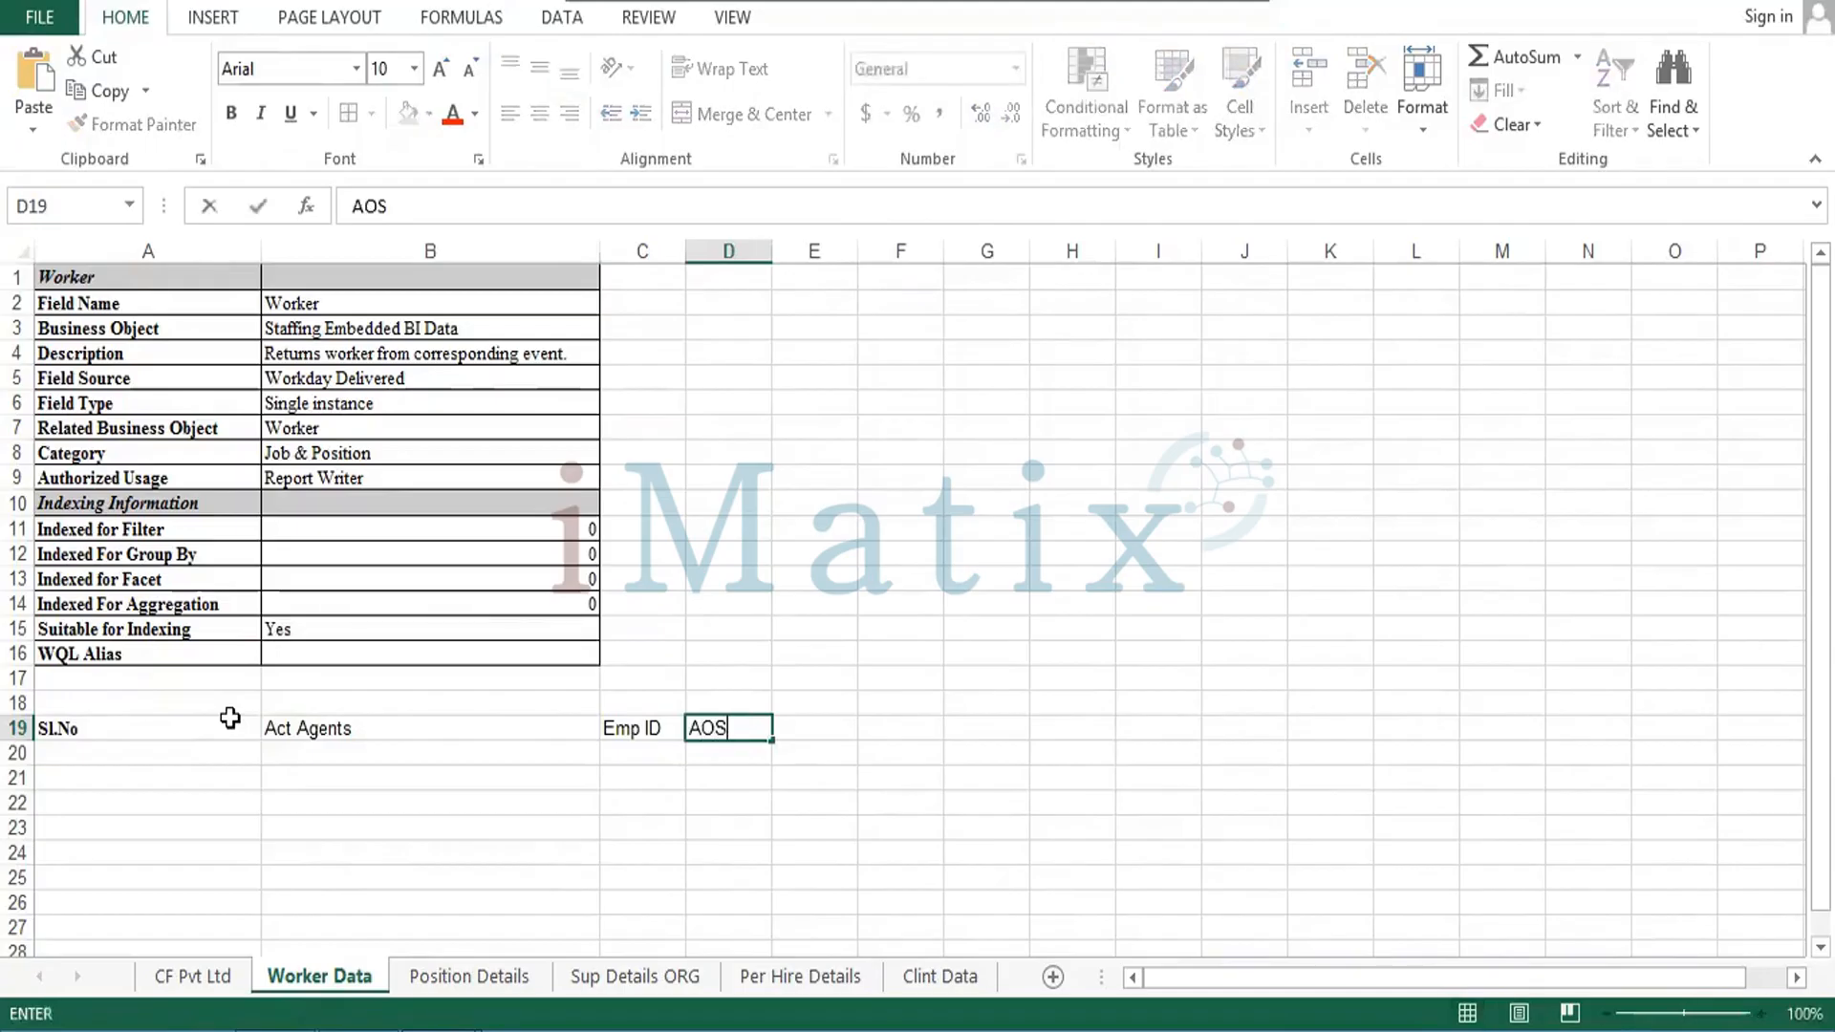
pyautogui.press('Return')
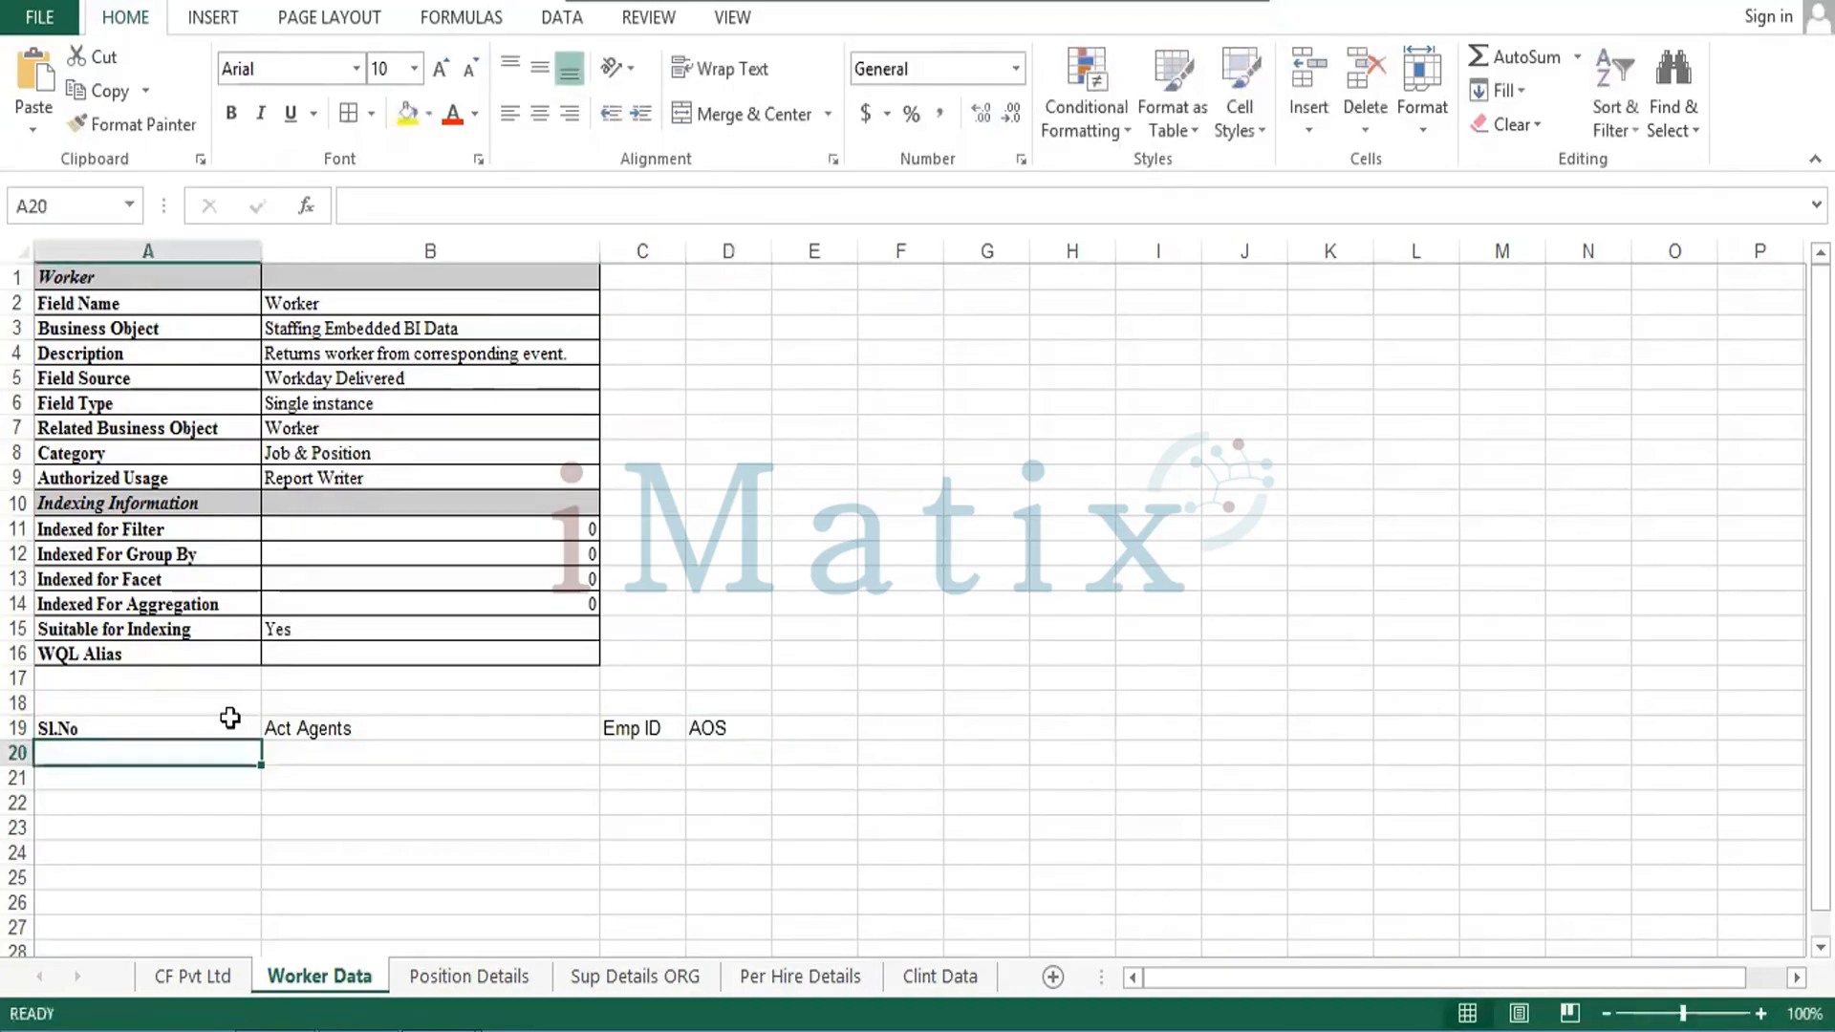
# Apply all borders to the new agents table range A19:D26.
pyautogui.click(230, 717)
pyautogui.hotkey('shift', 'Right')
pyautogui.hotkey('shift', 'Right')
pyautogui.hotkey('shift', 'Right')
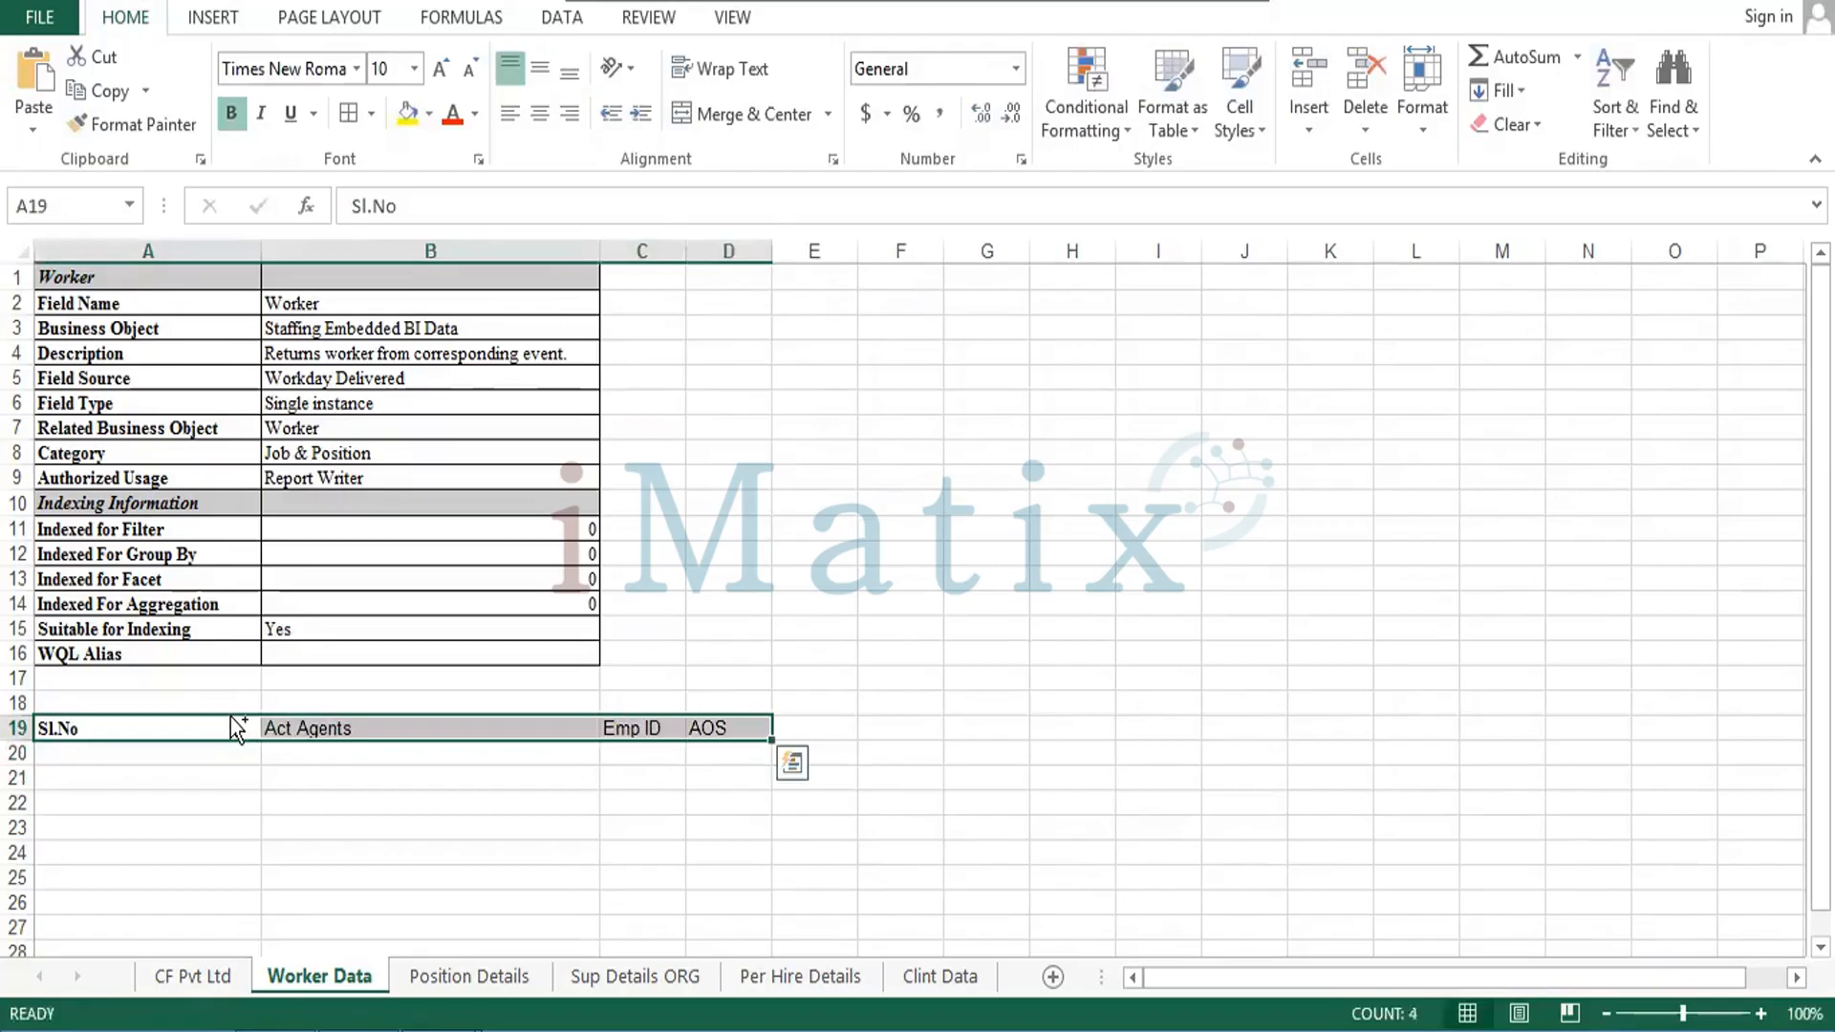
pyautogui.hotkey('ctrl', 'b')
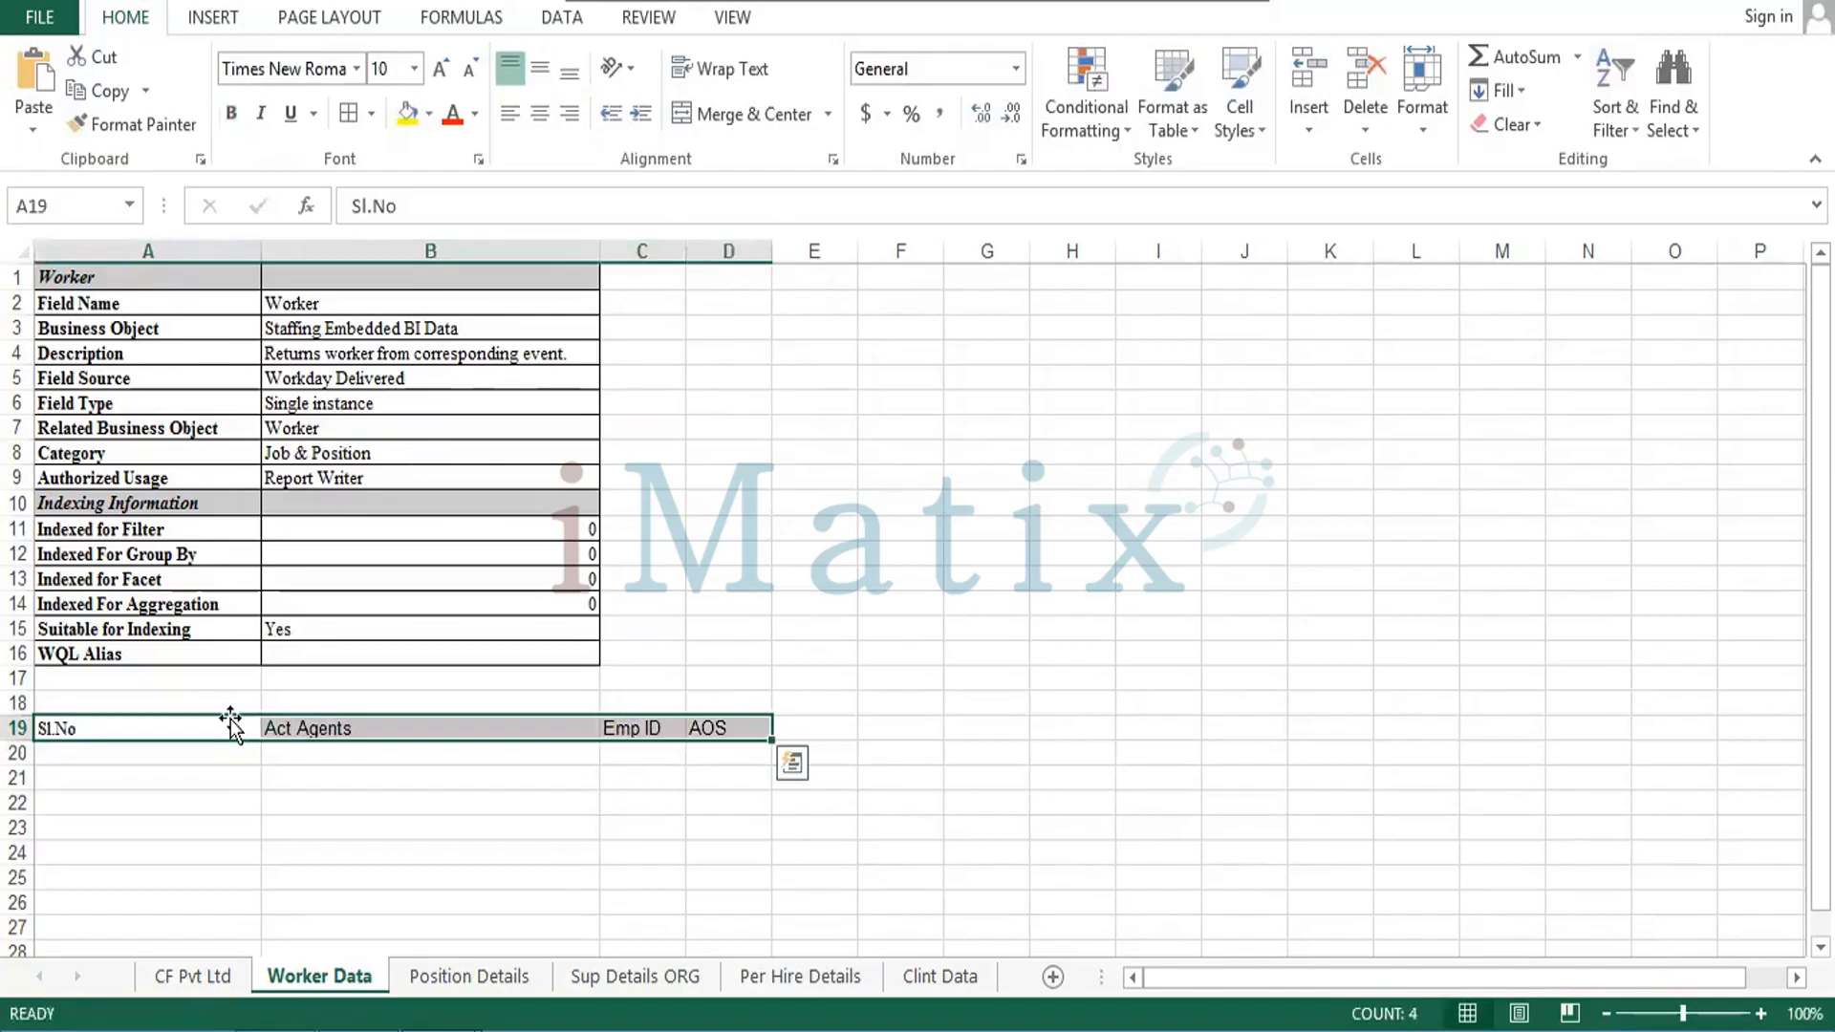
pyautogui.hotkey('shift', 'Down')
pyautogui.hotkey('shift', 'Down')
pyautogui.hotkey('shift', 'Down')
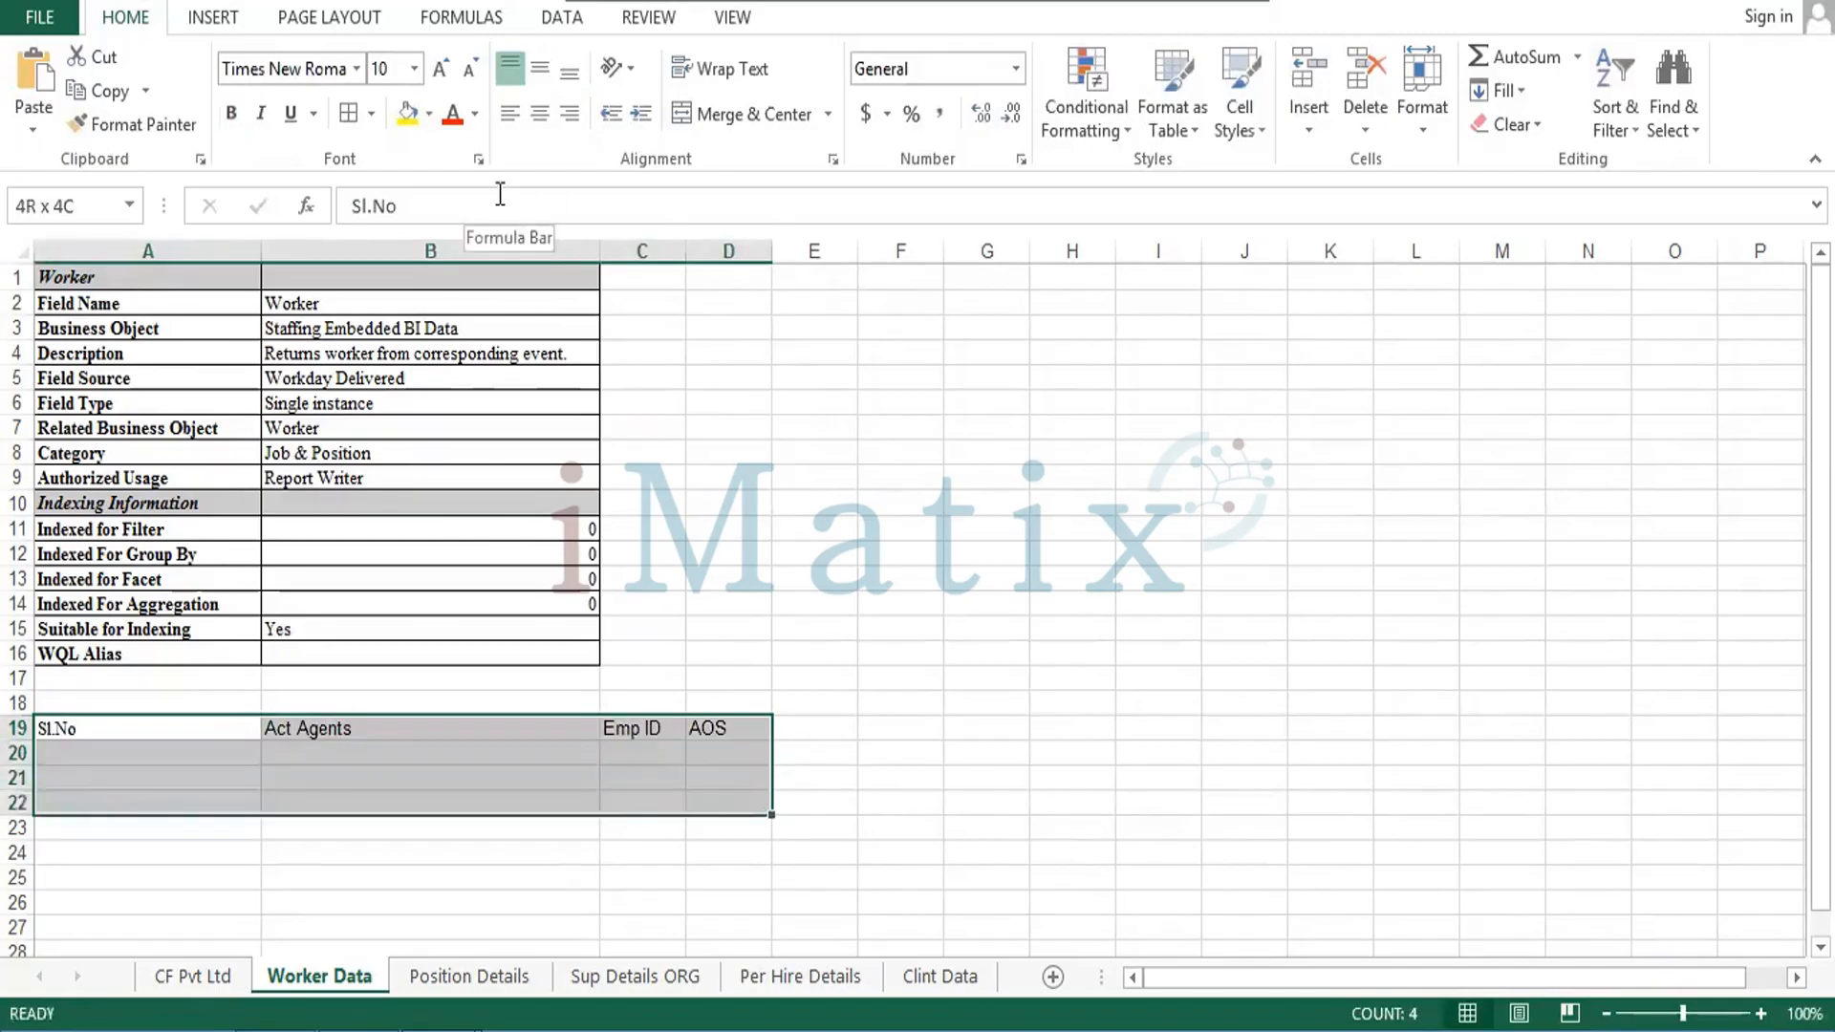
pyautogui.hotkey('shift', 'Down')
pyautogui.hotkey('shift', 'Down')
pyautogui.hotkey('shift', 'Down')
pyautogui.hotkey('shift', 'Down')
pyautogui.click(338, 115)
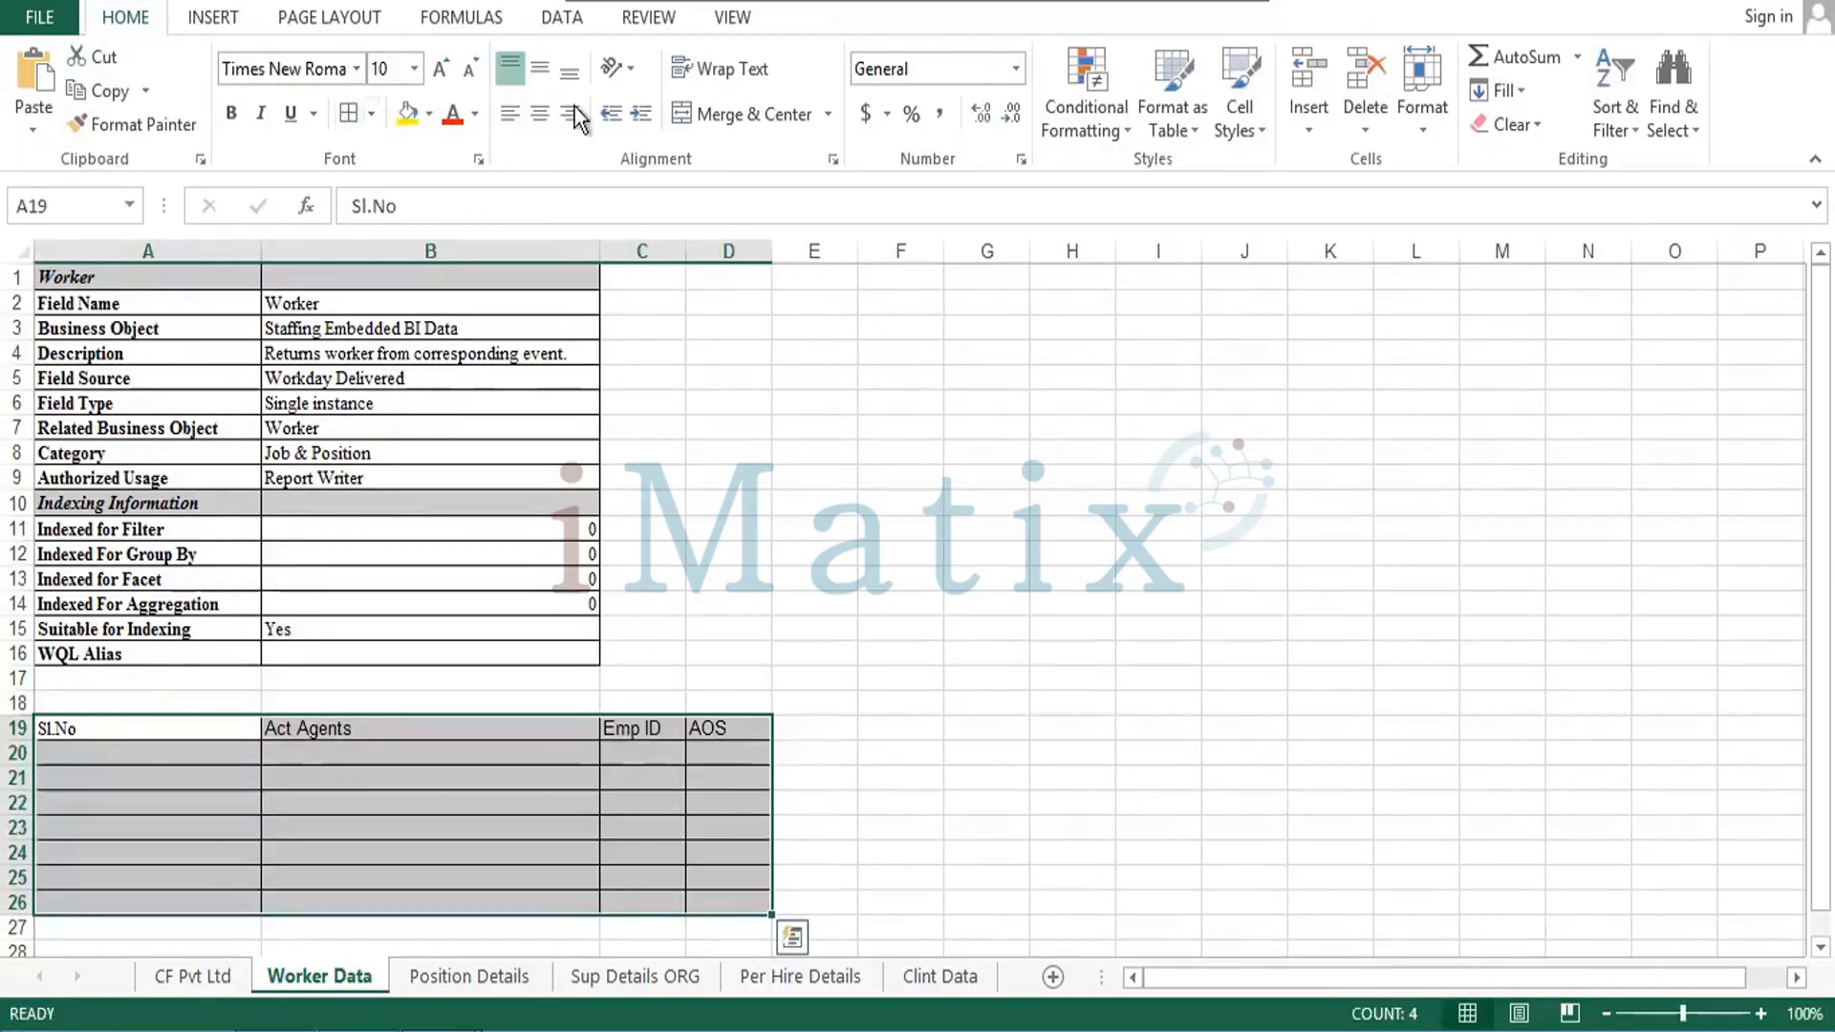
# Centre the contents of A19:D26 and format them in bold Times New Roman.
pyautogui.click(539, 110)
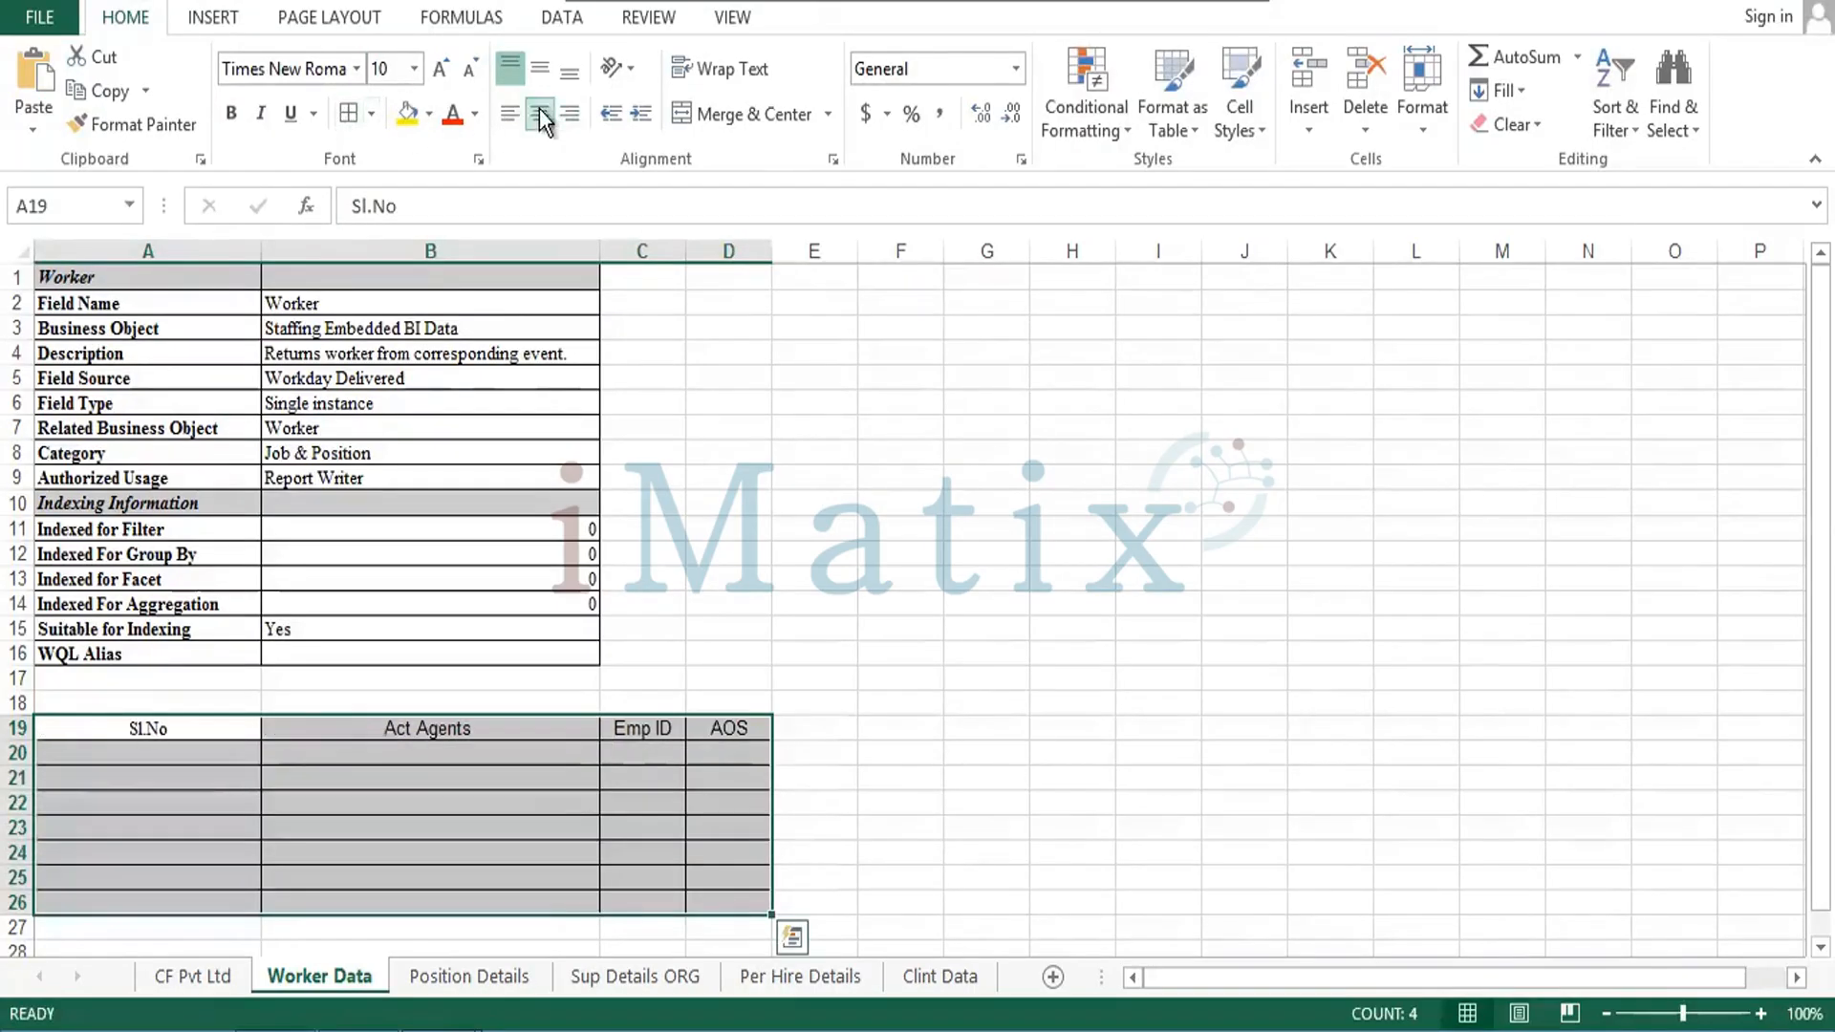
pyautogui.click(353, 67)
pyautogui.click(321, 811)
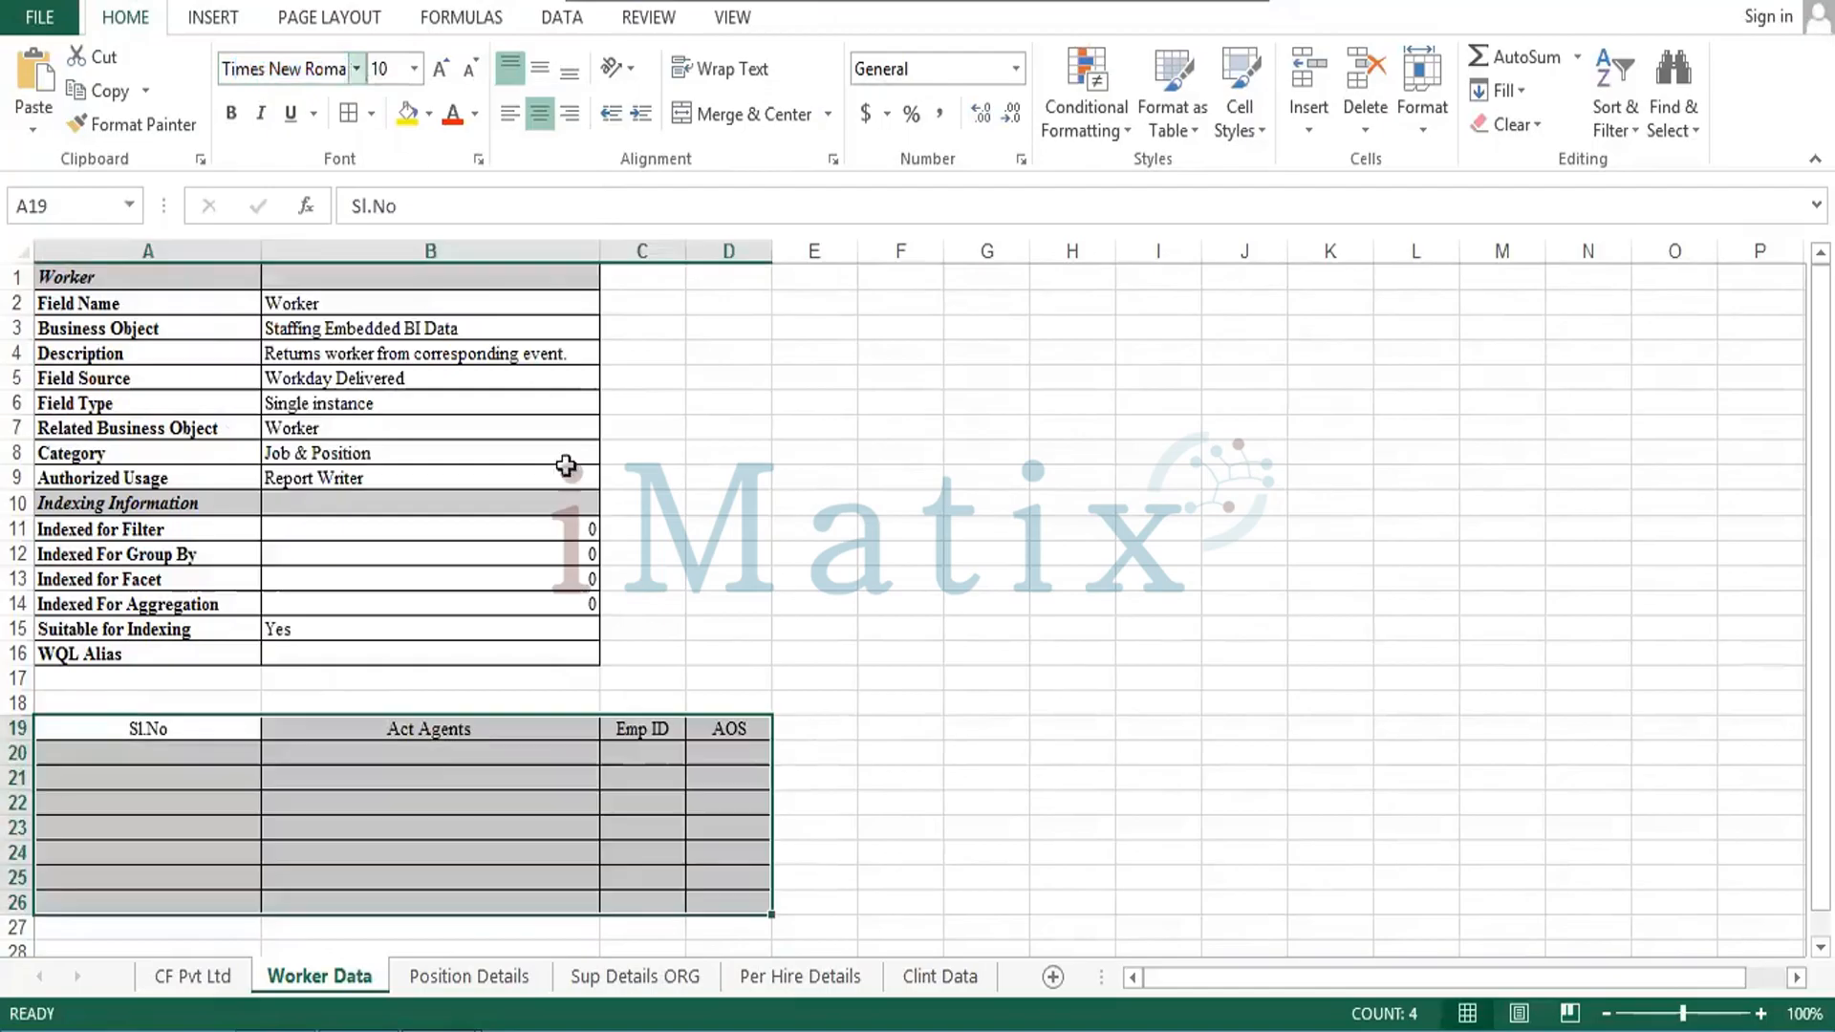
pyautogui.hotkey('ctrl', 'b')
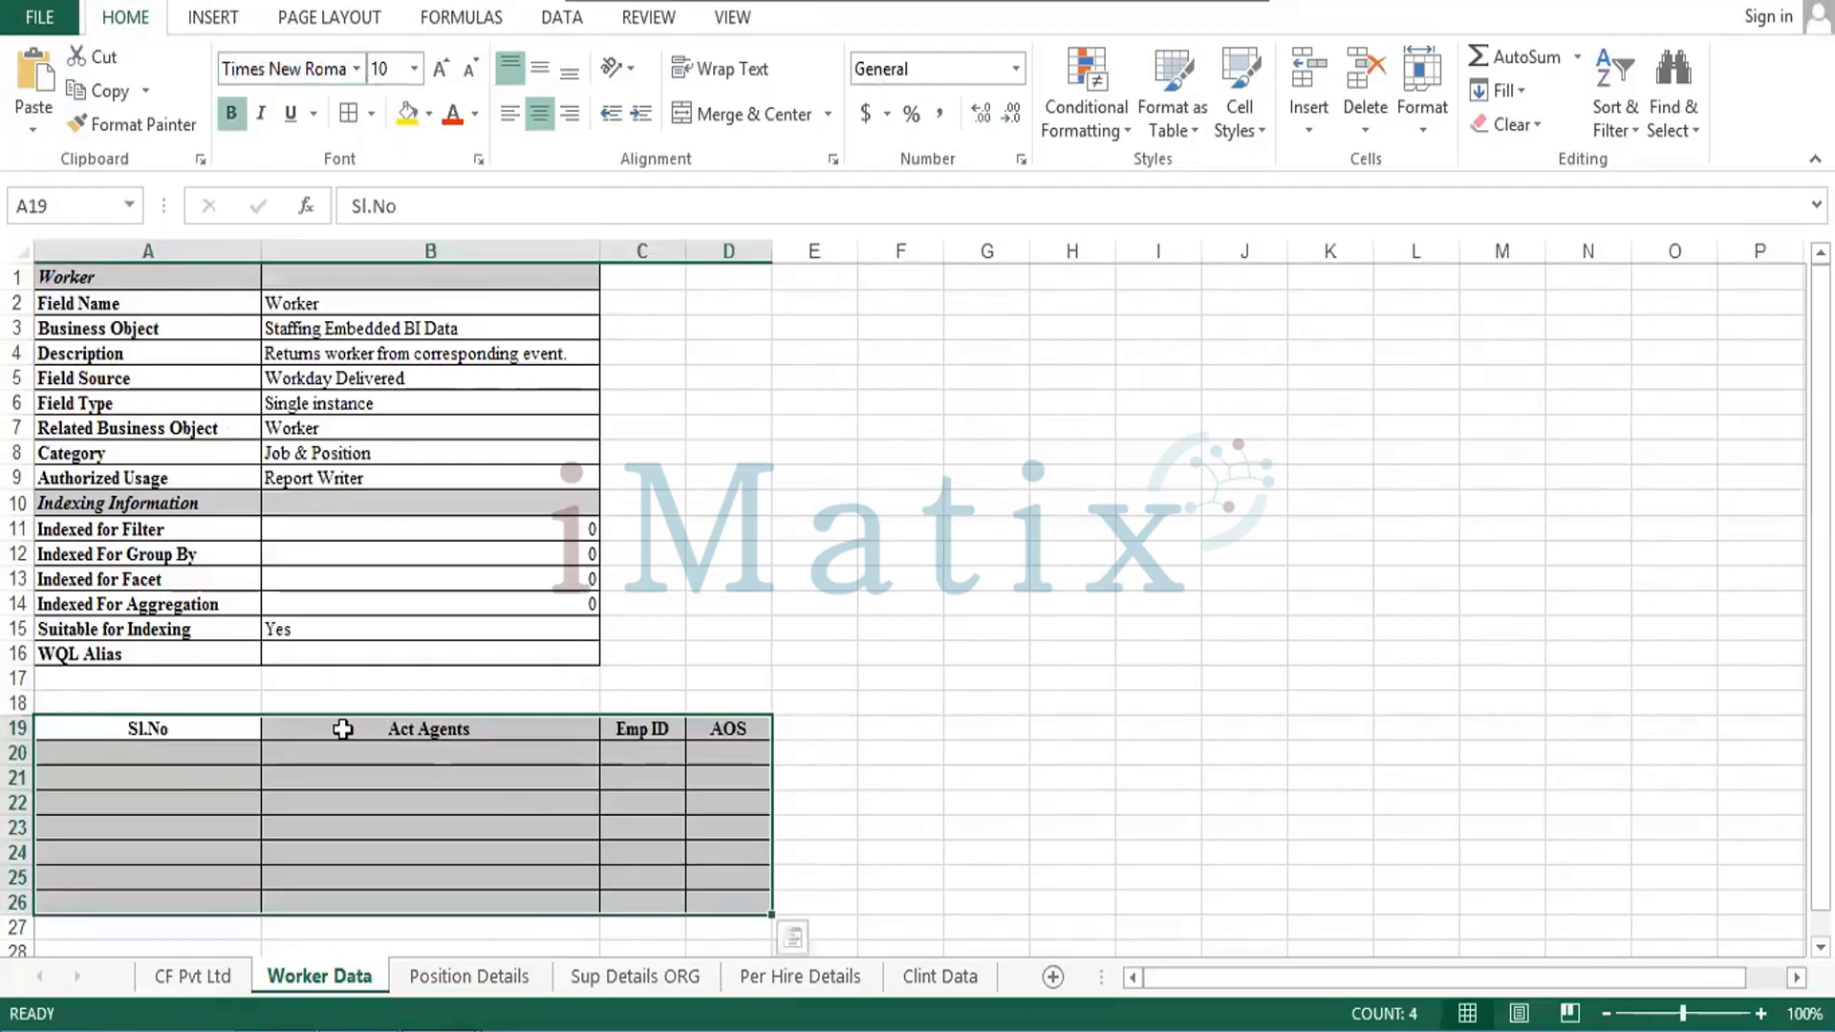
# Fill the agents table's header row A19:D19 with yellow.
pyautogui.click(252, 724)
pyautogui.hotkey('shift', 'Right')
pyautogui.hotkey('shift', 'Right')
pyautogui.hotkey('shift', 'Right')
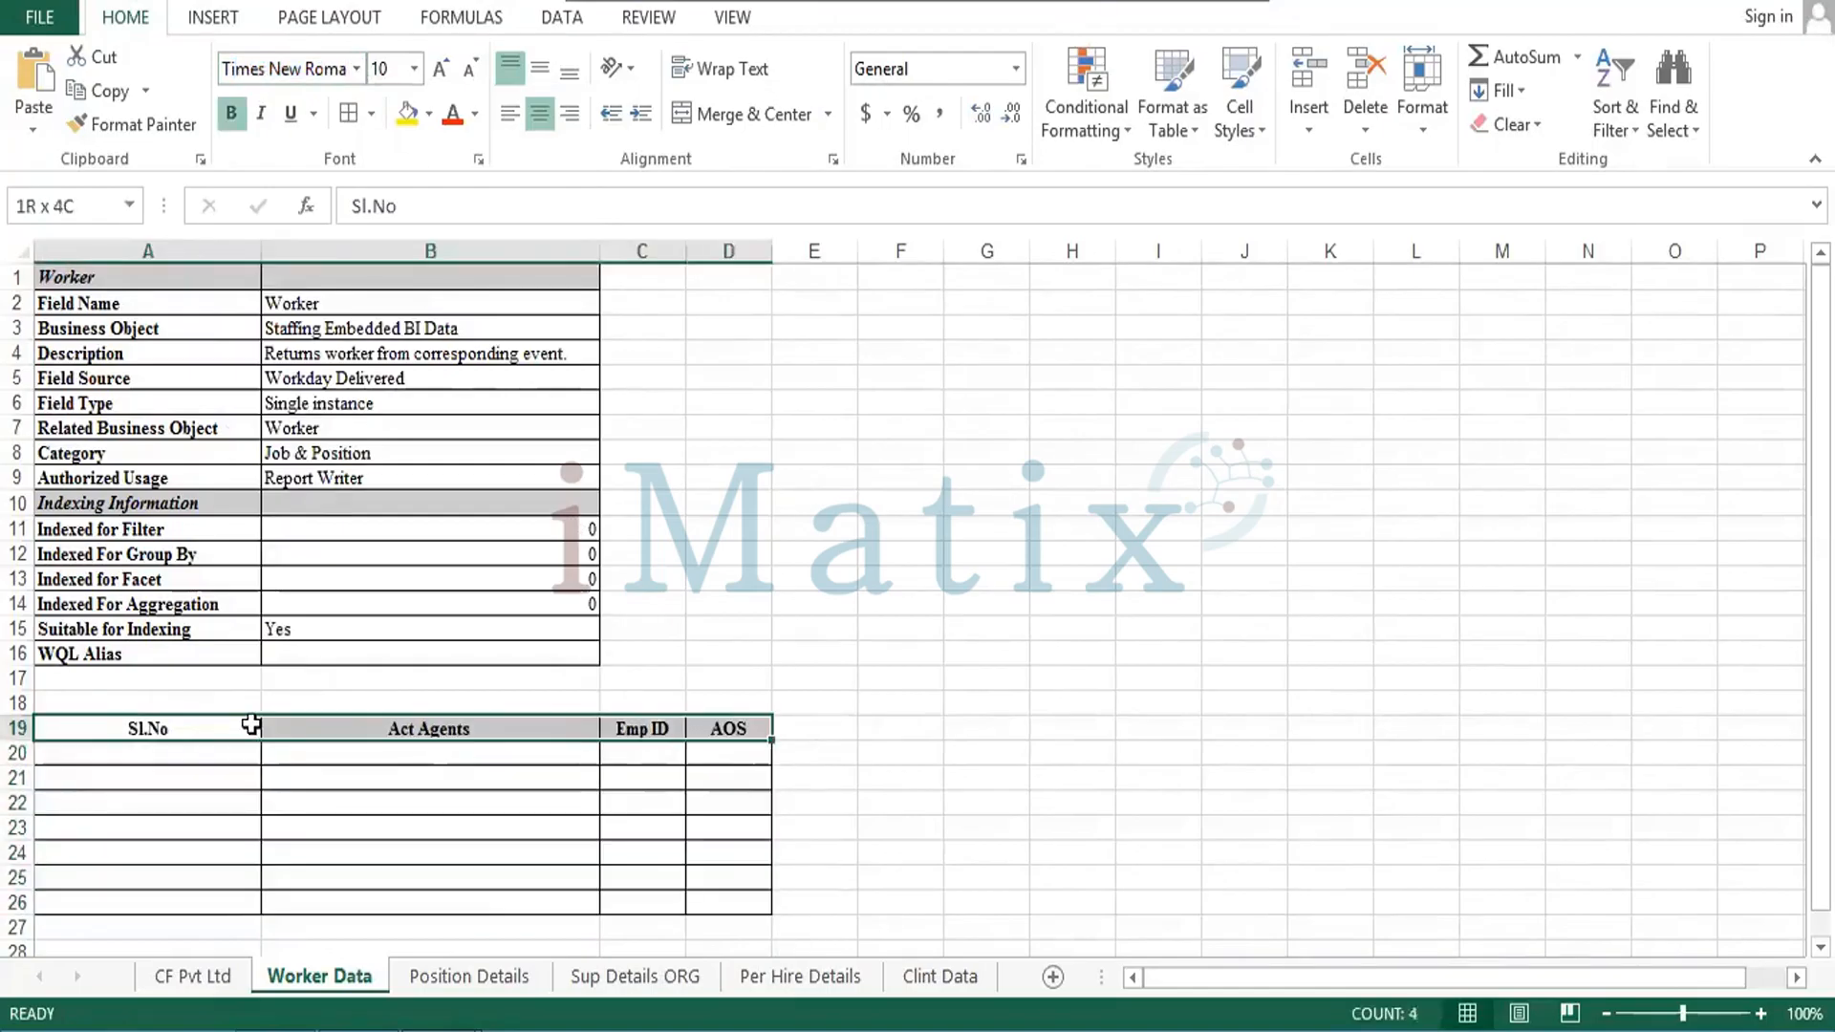
pyautogui.click(409, 116)
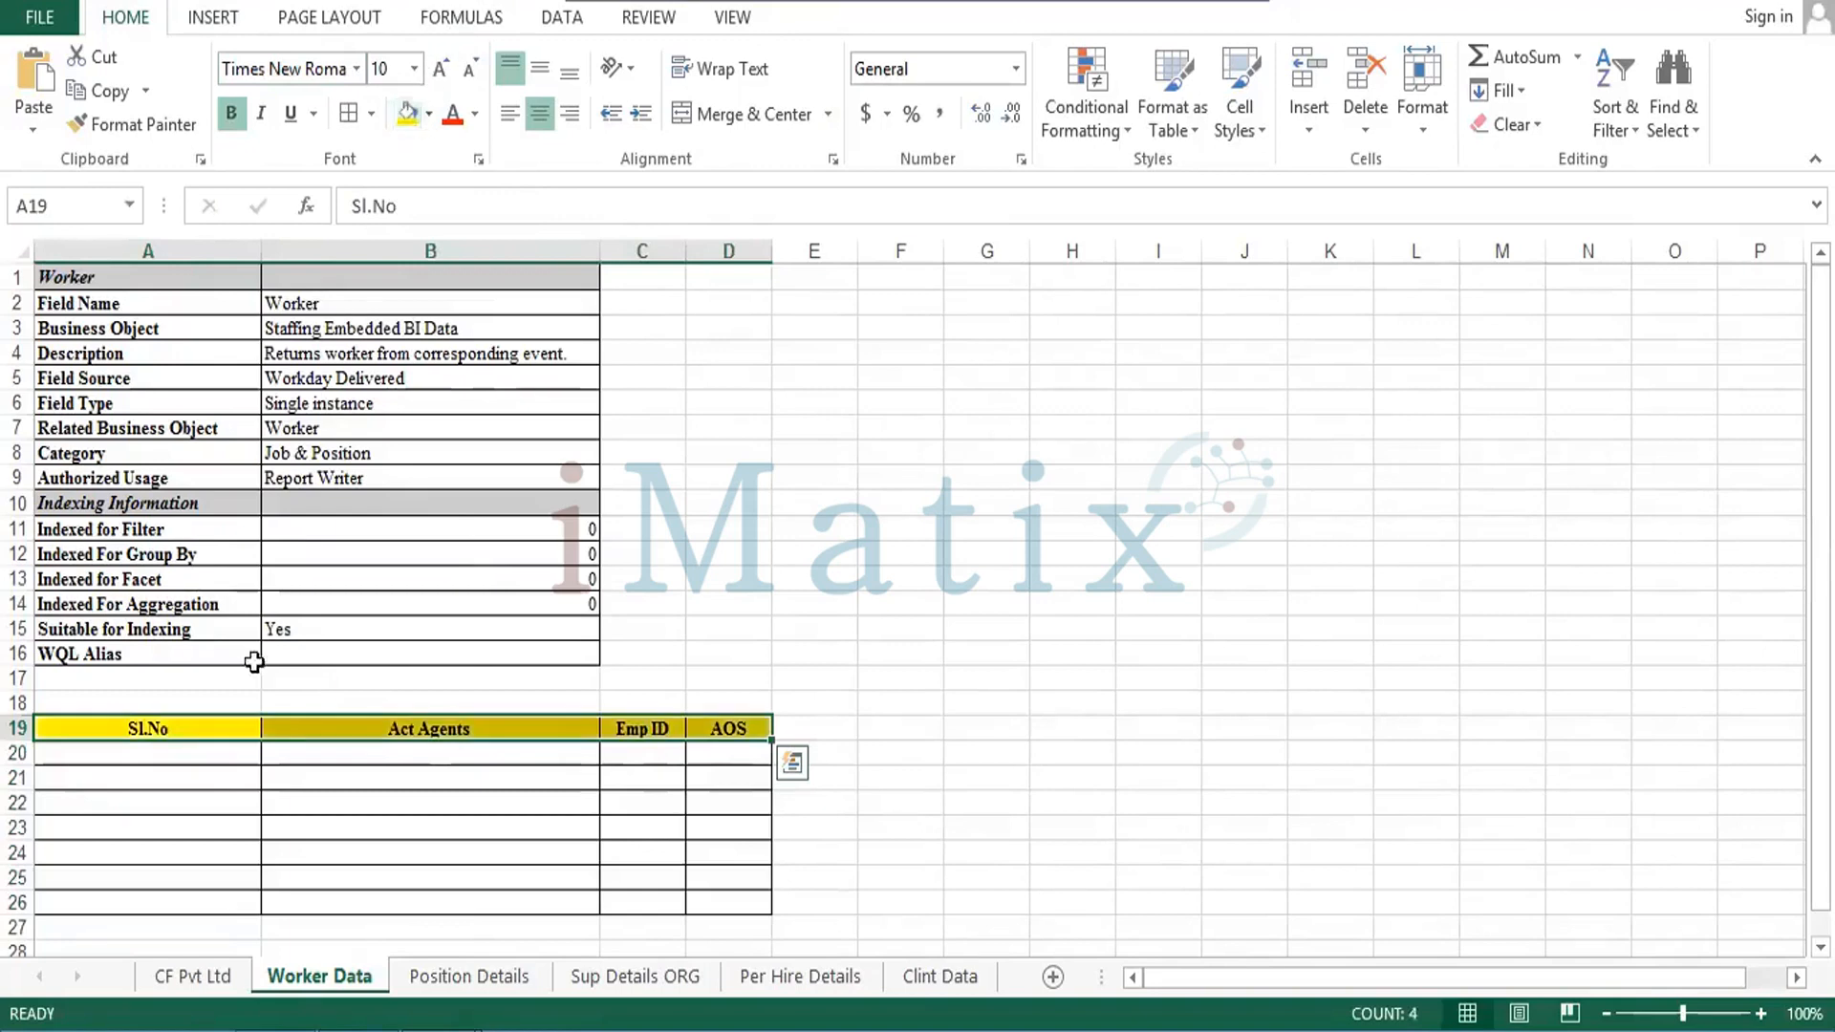
# Number the rows 1 to 7 in the Sl.No column, A20:A26.
pyautogui.click(168, 751)
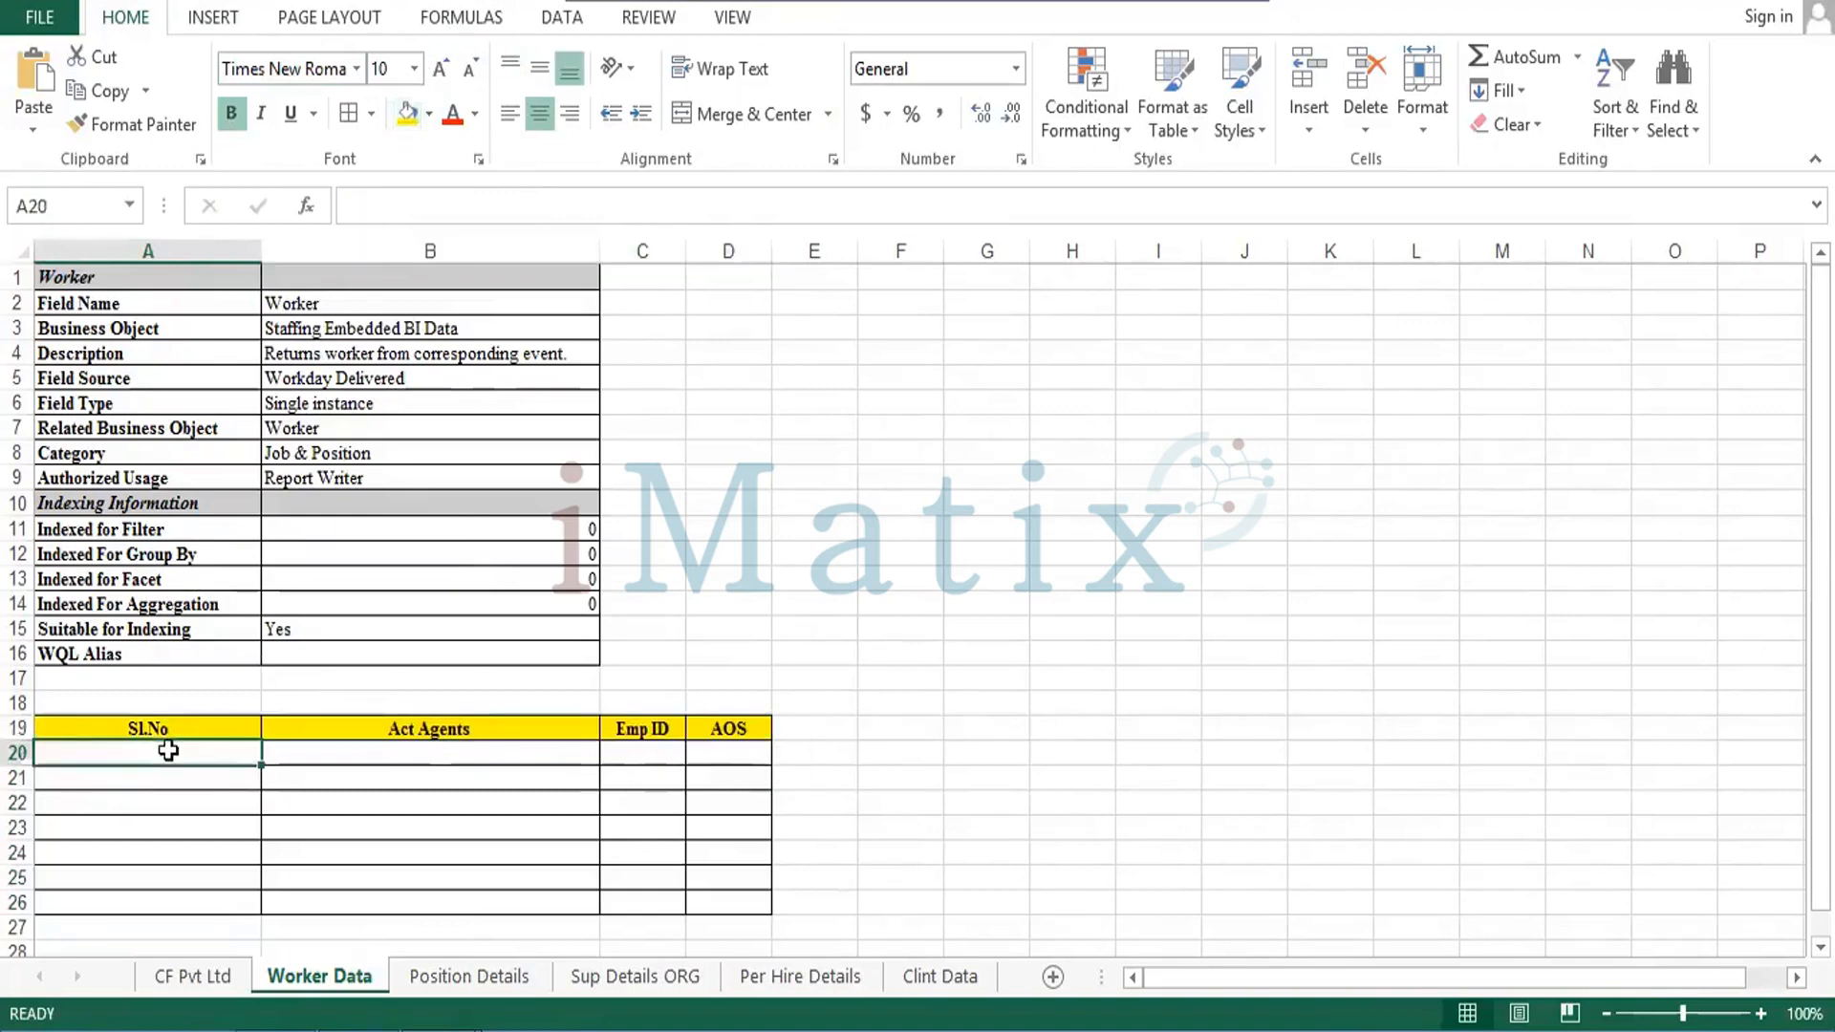
pyautogui.write('1')
pyautogui.press('Return')
pyautogui.write('2')
pyautogui.press('Return')
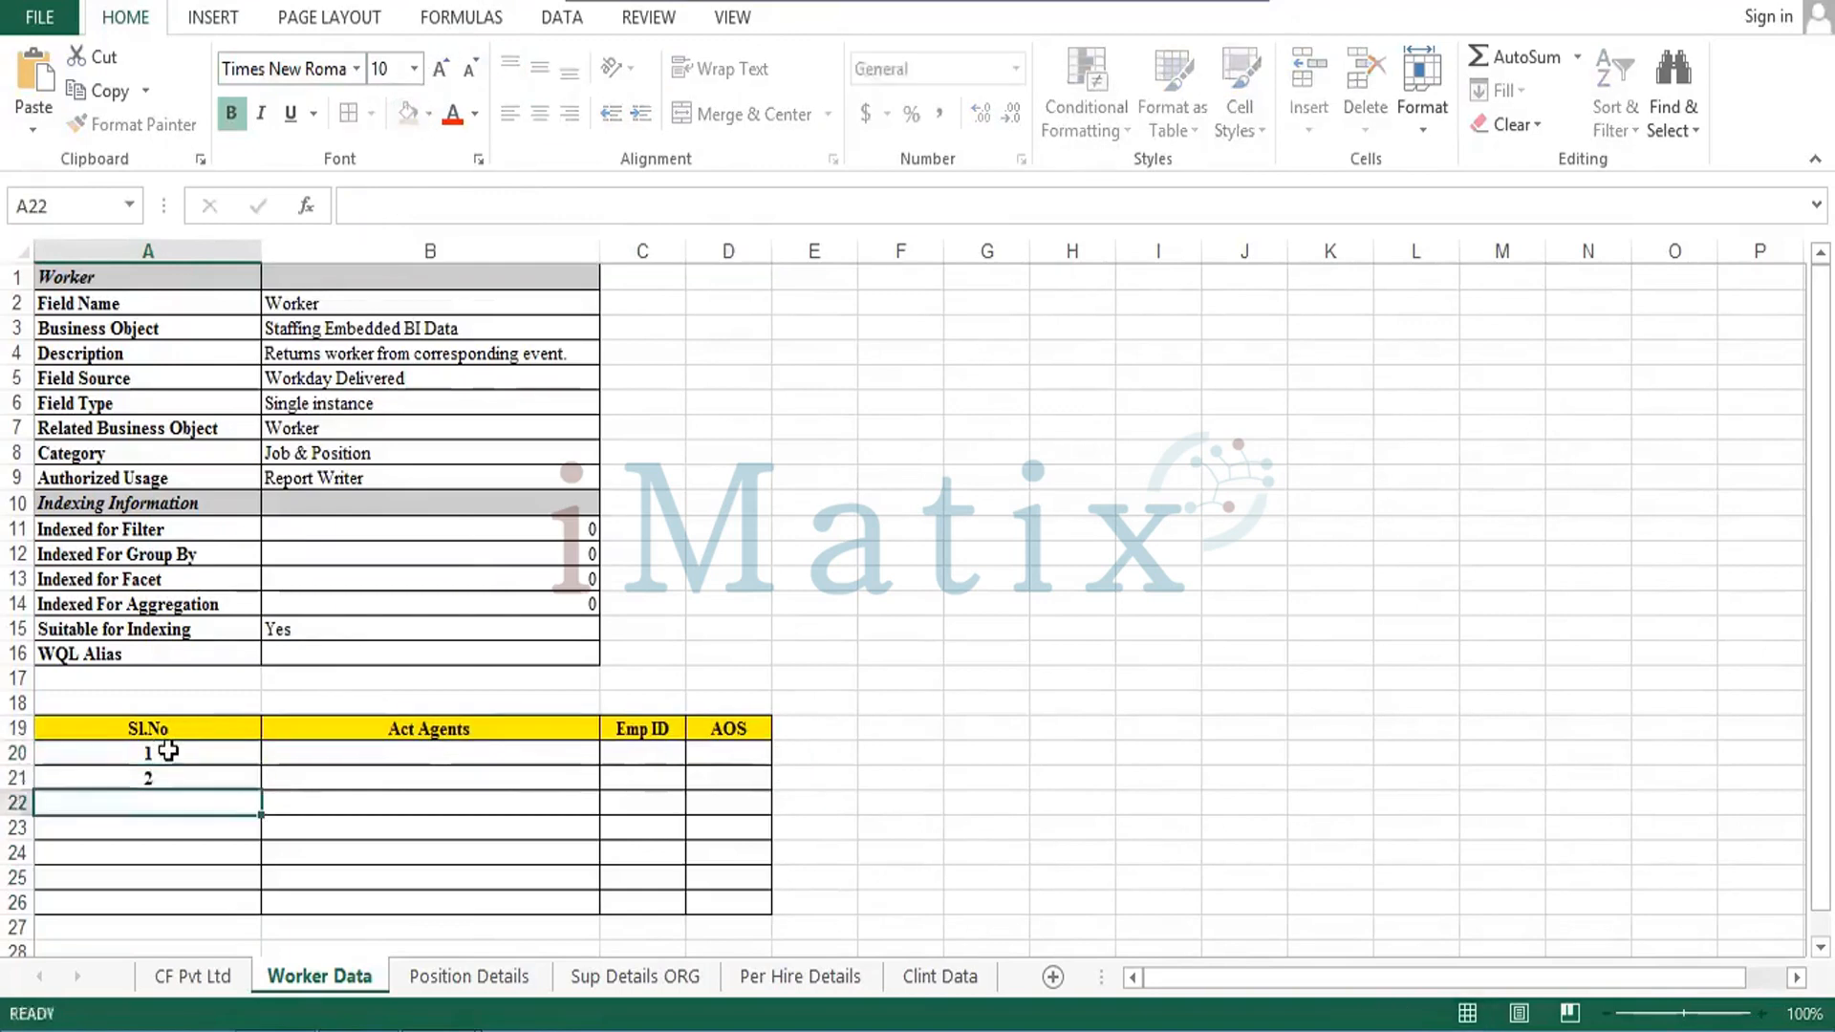
pyautogui.write('3')
pyautogui.press('Return')
pyautogui.write('4')
pyautogui.press('Return')
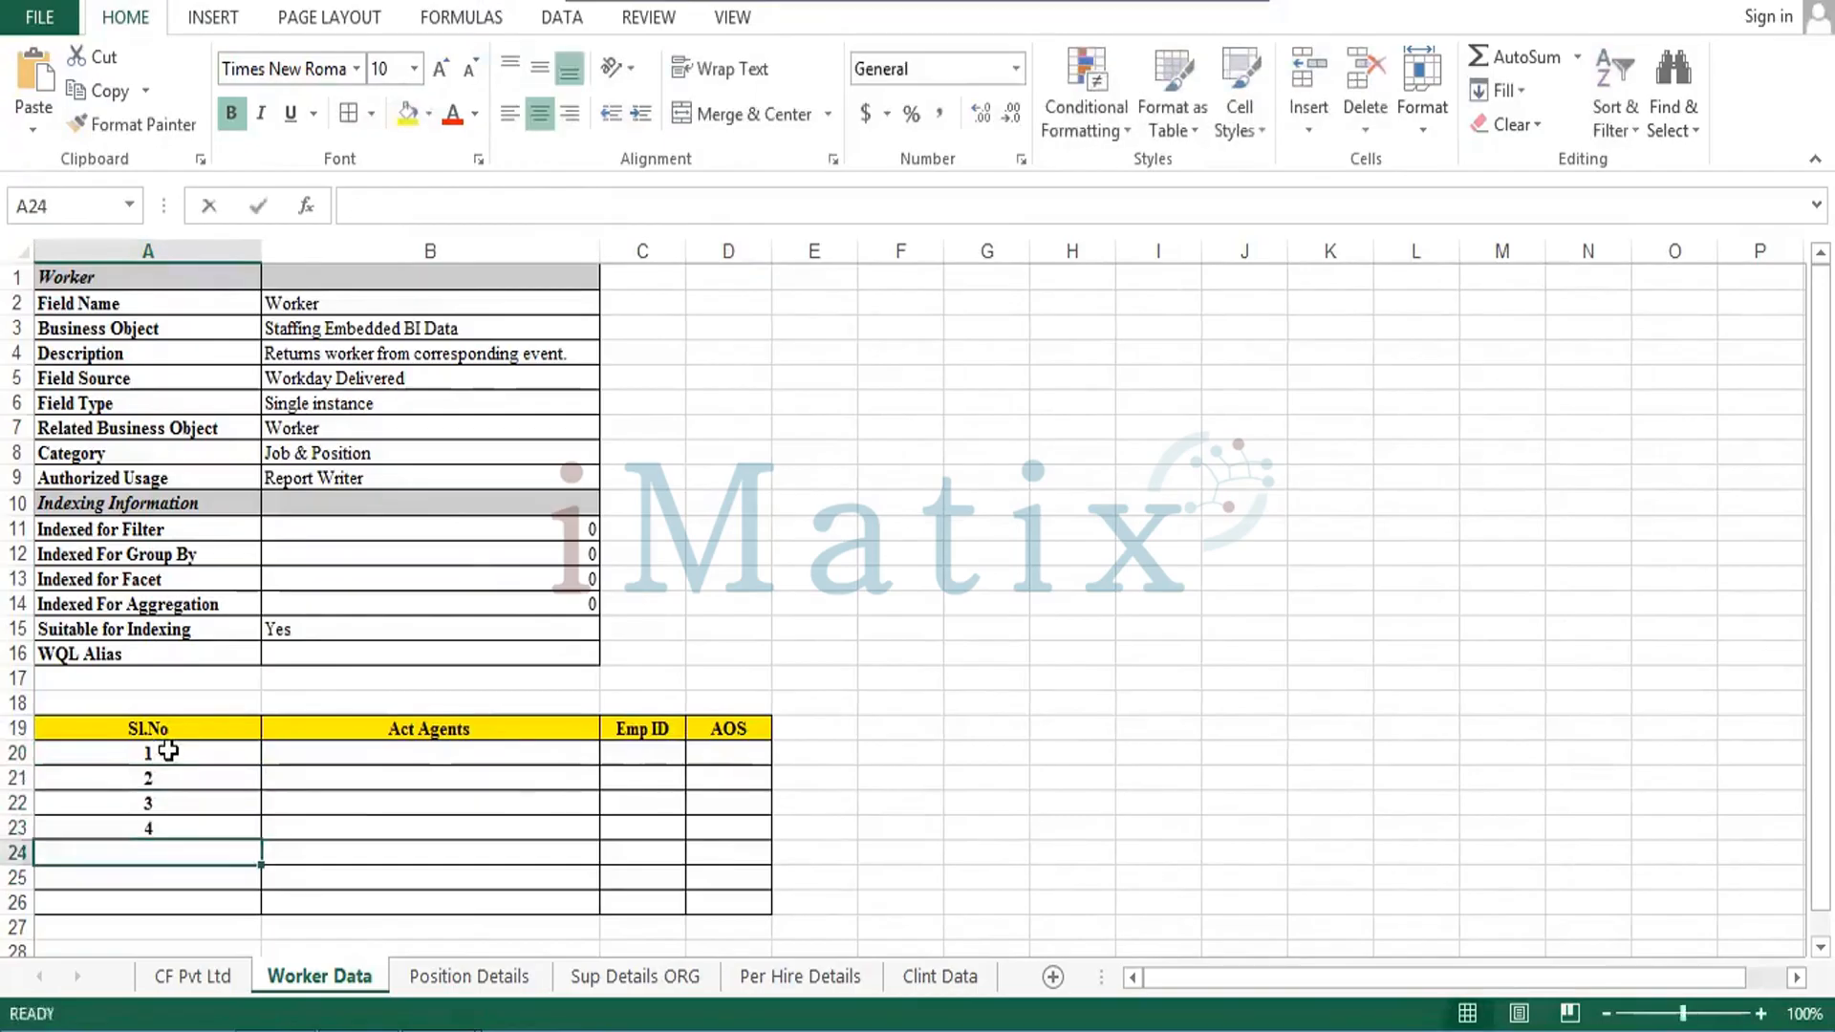
pyautogui.write('5')
pyautogui.press('Return')
pyautogui.write('6')
pyautogui.press('Return')
pyautogui.write('7')
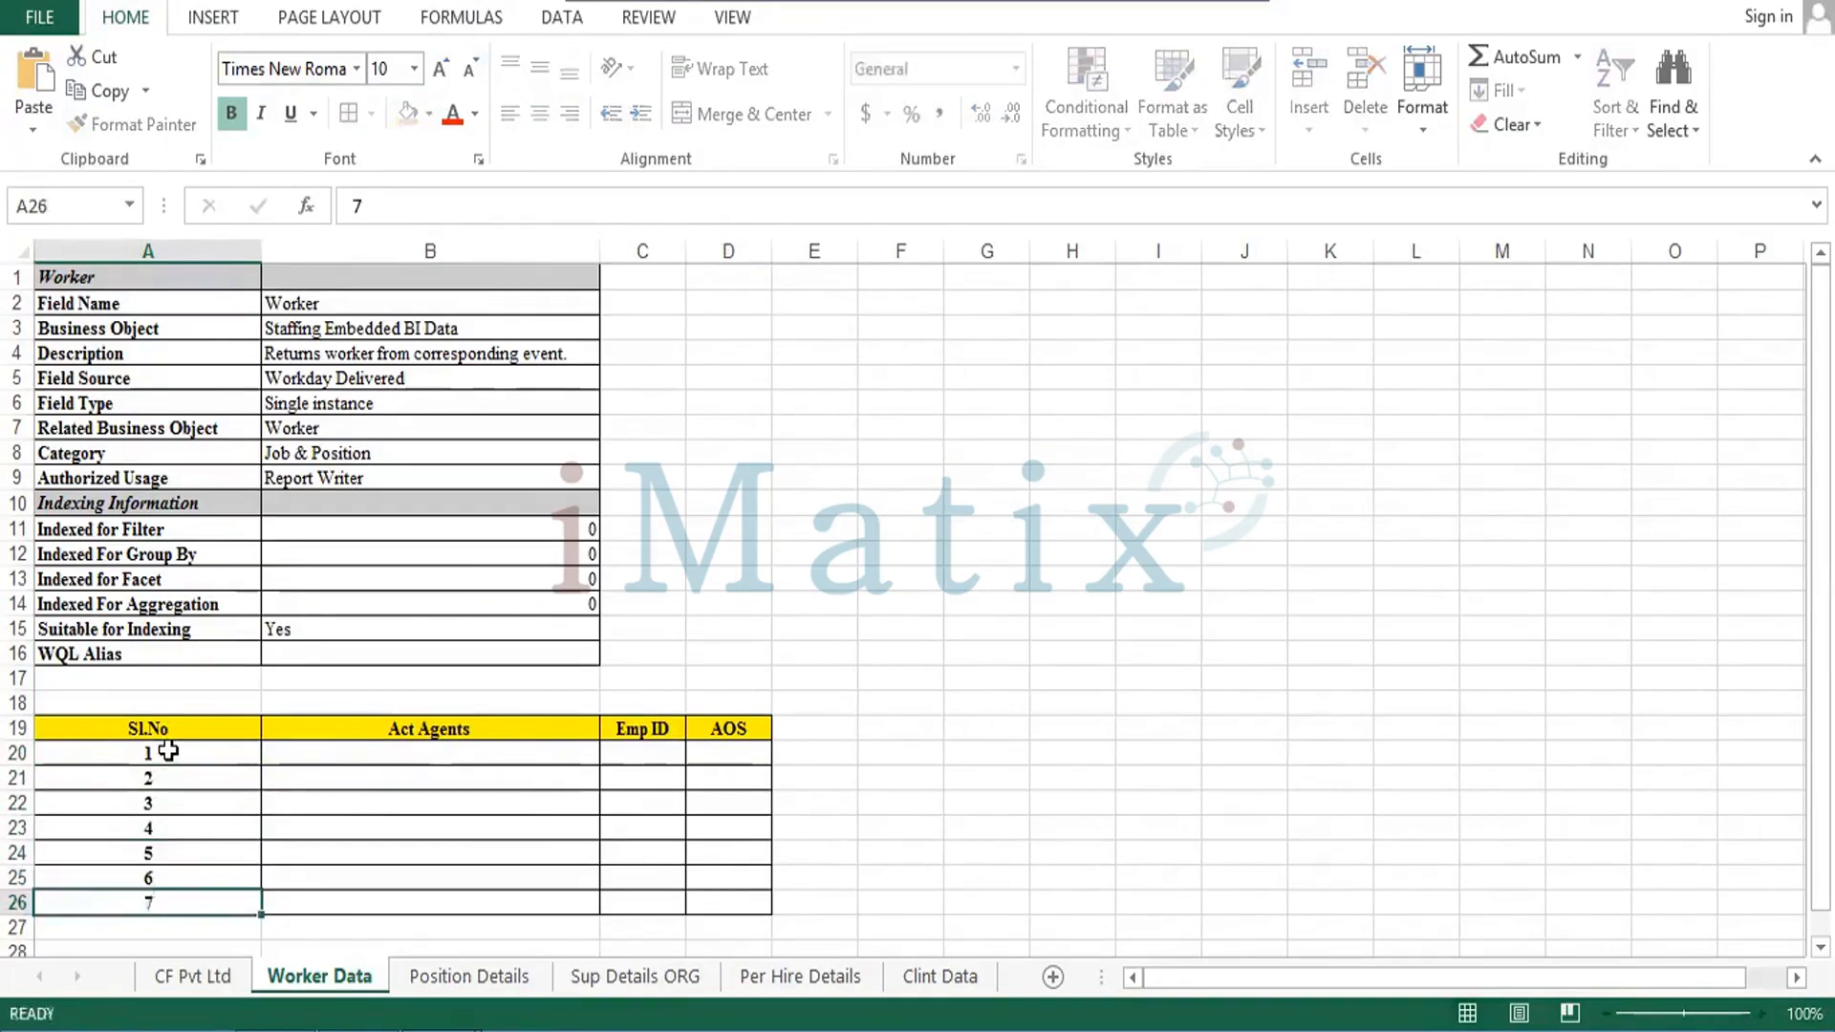
pyautogui.press('Return')
# Remove the bold formatting from the serial numbers in A20:A26.
pyautogui.press('Up')
pyautogui.press('Up')
pyautogui.press('Up')
pyautogui.press('Up')
pyautogui.press('Up')
pyautogui.press('Up')
pyautogui.press('Up')
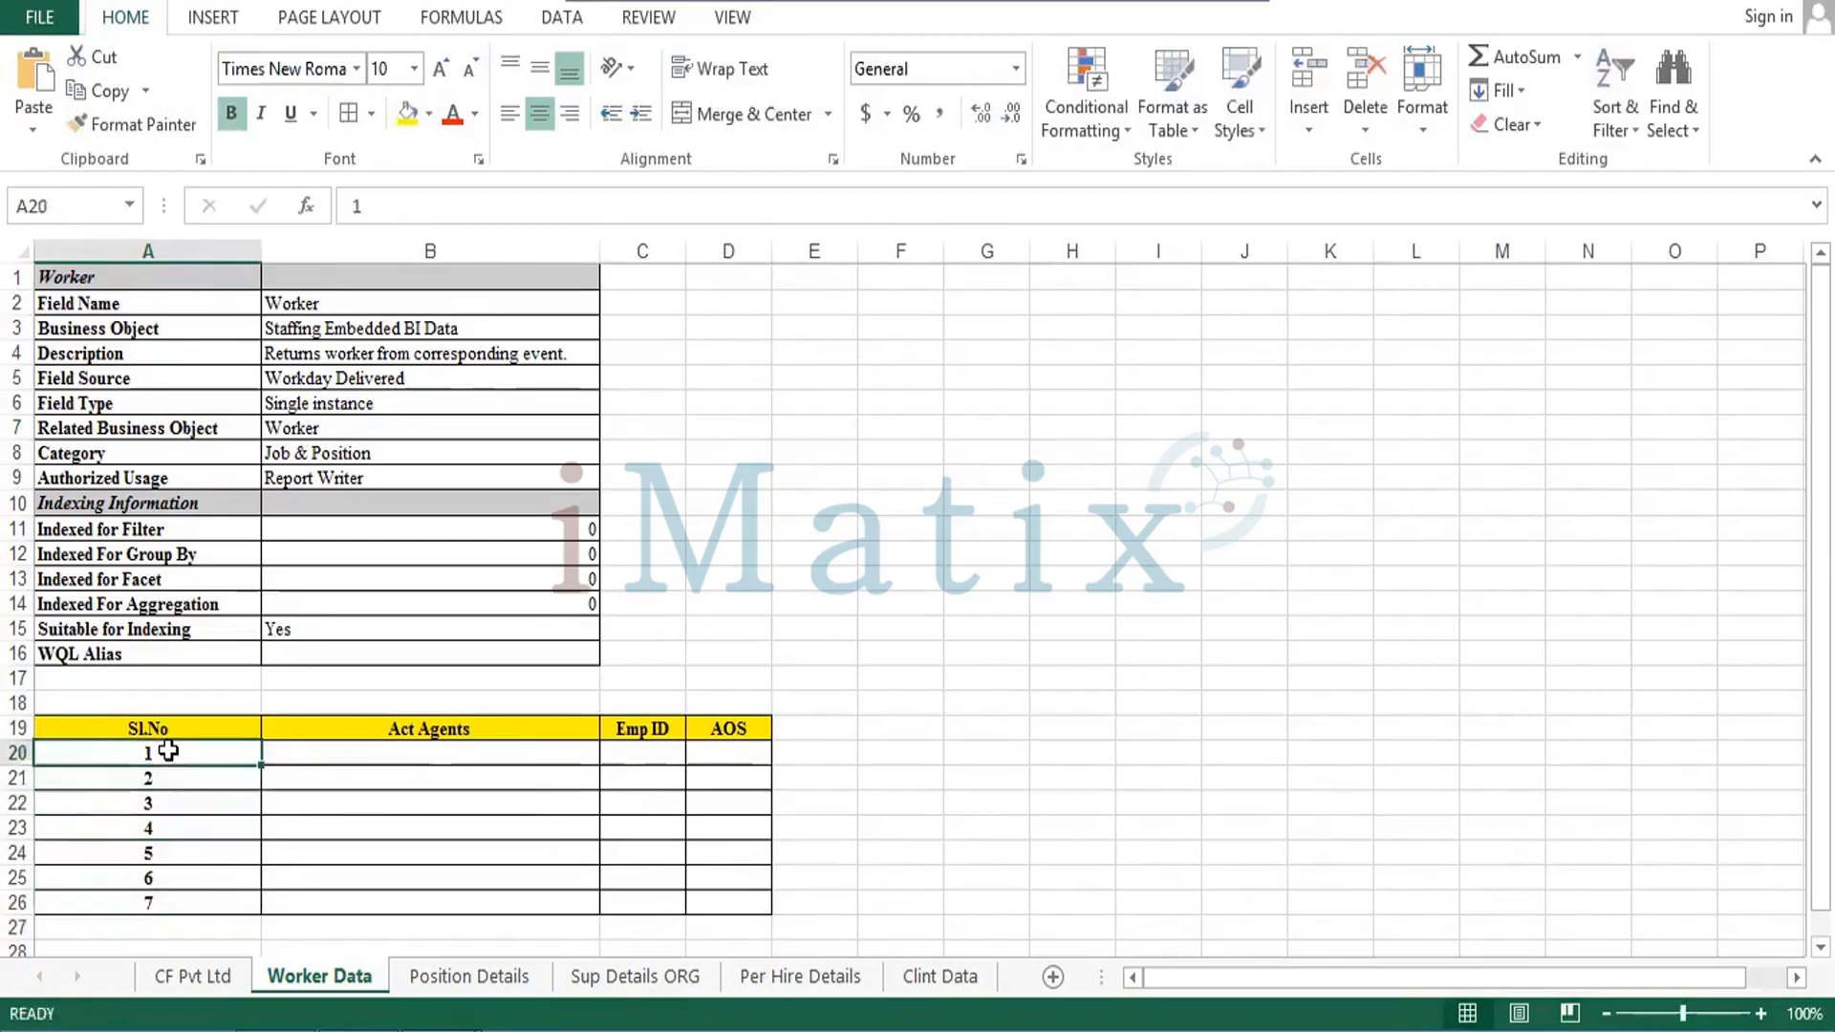
pyautogui.hotkey('shift', 'Down')
pyautogui.hotkey('shift', 'Down')
pyautogui.hotkey('shift', 'Down')
pyautogui.hotkey('shift', 'Down')
pyautogui.hotkey('shift', 'Down')
pyautogui.hotkey('shift', 'Down')
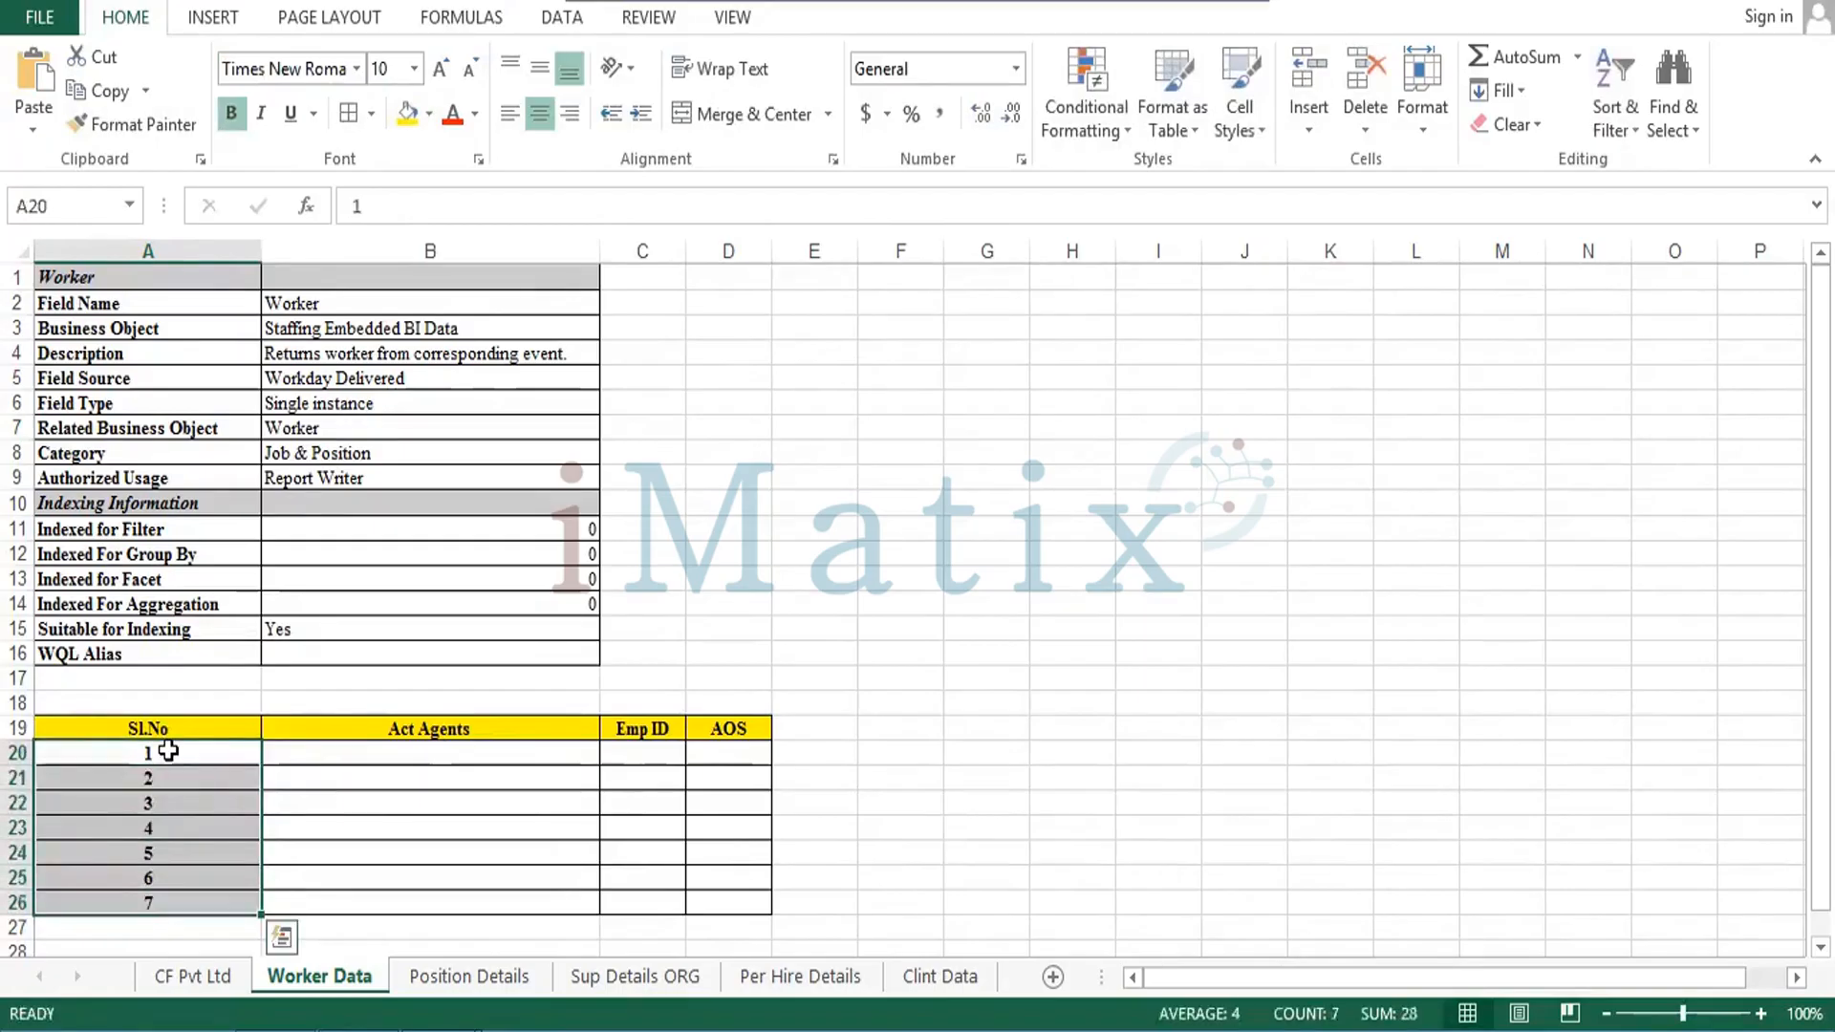
pyautogui.press('Up')
pyautogui.press('Right')
pyautogui.press('Down')
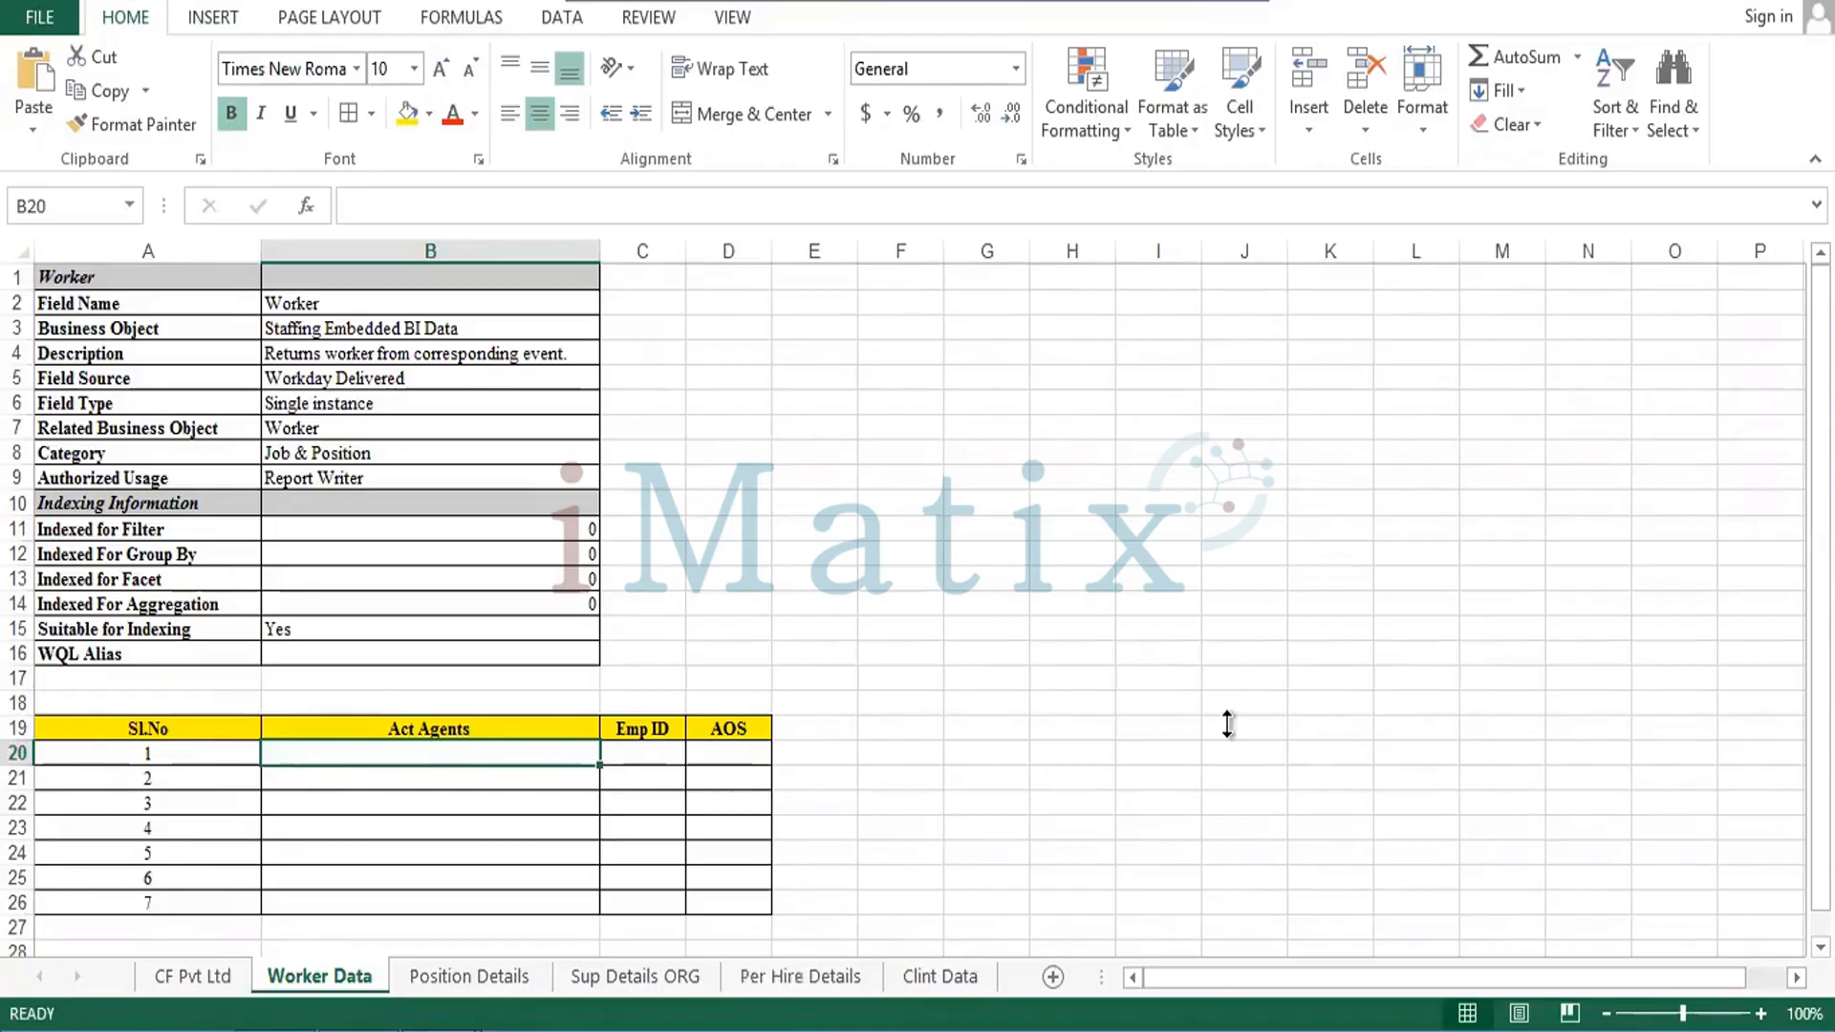
# Enter the seven agents' first names in the Act Agents column, B20:B26.
pyautogui.doubleClick(346, 755)
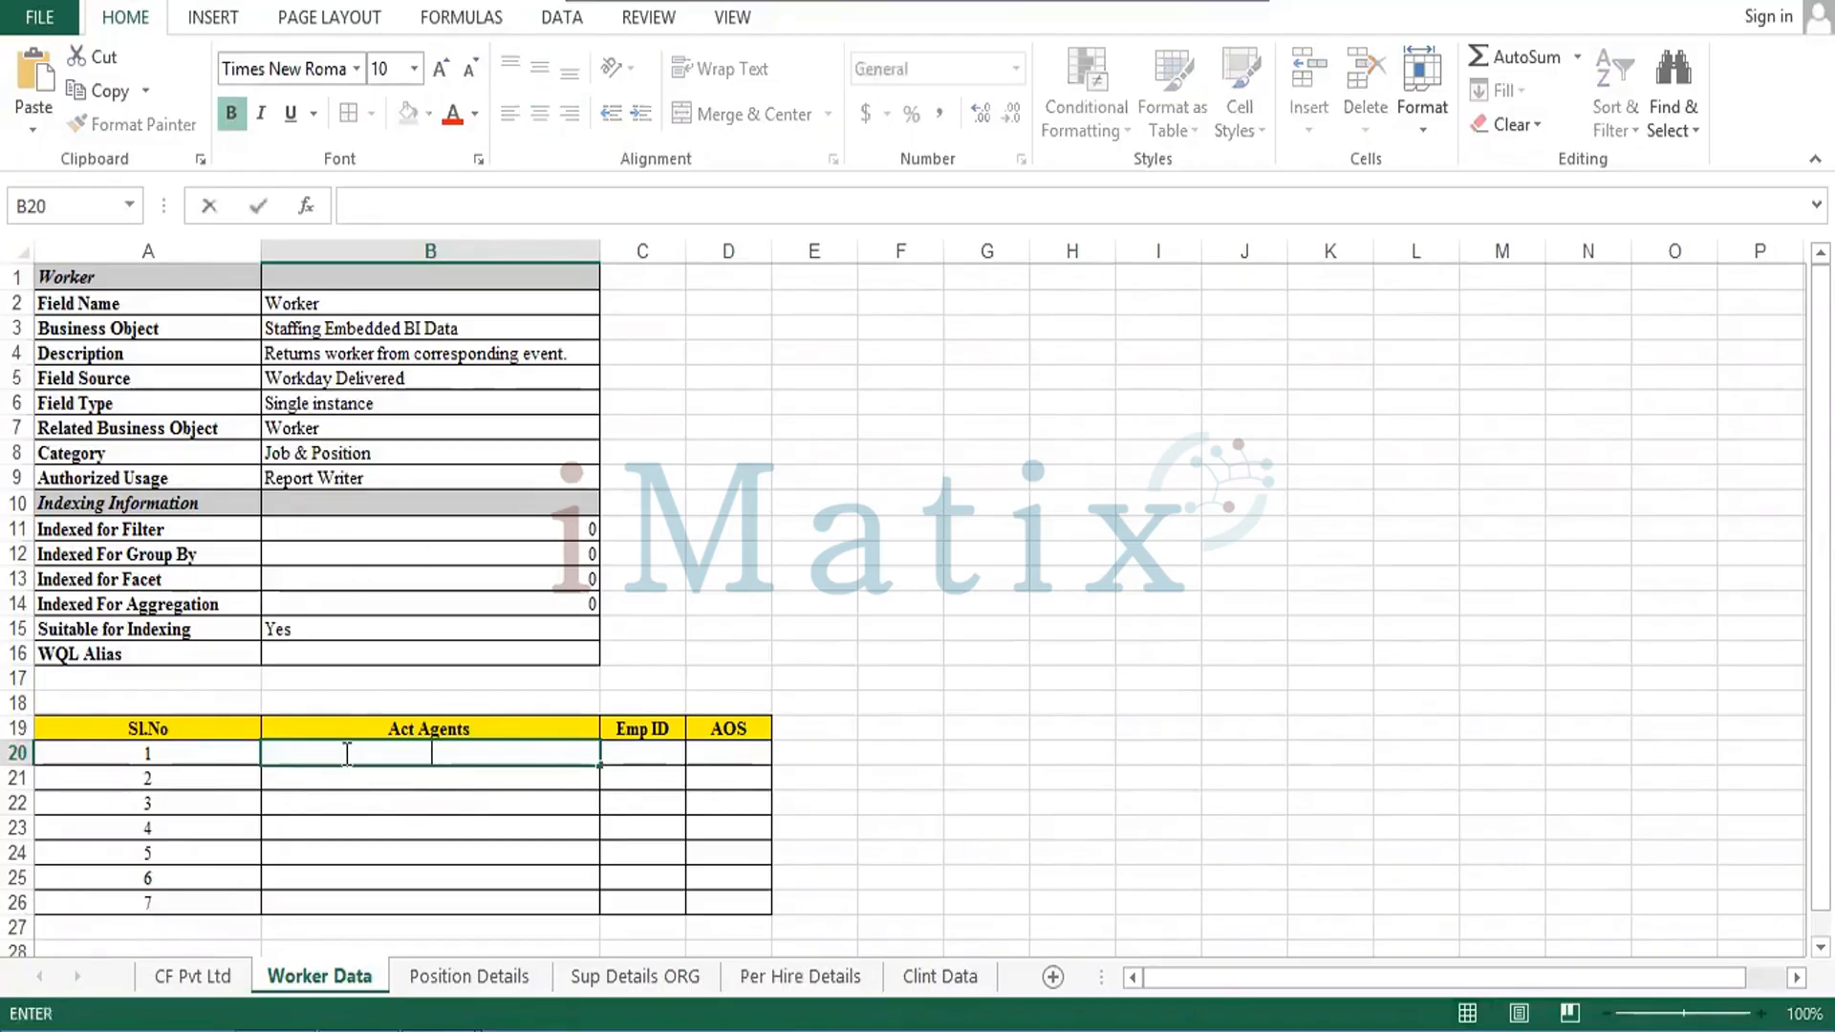
pyautogui.write('Madhava')
pyautogui.press('Return')
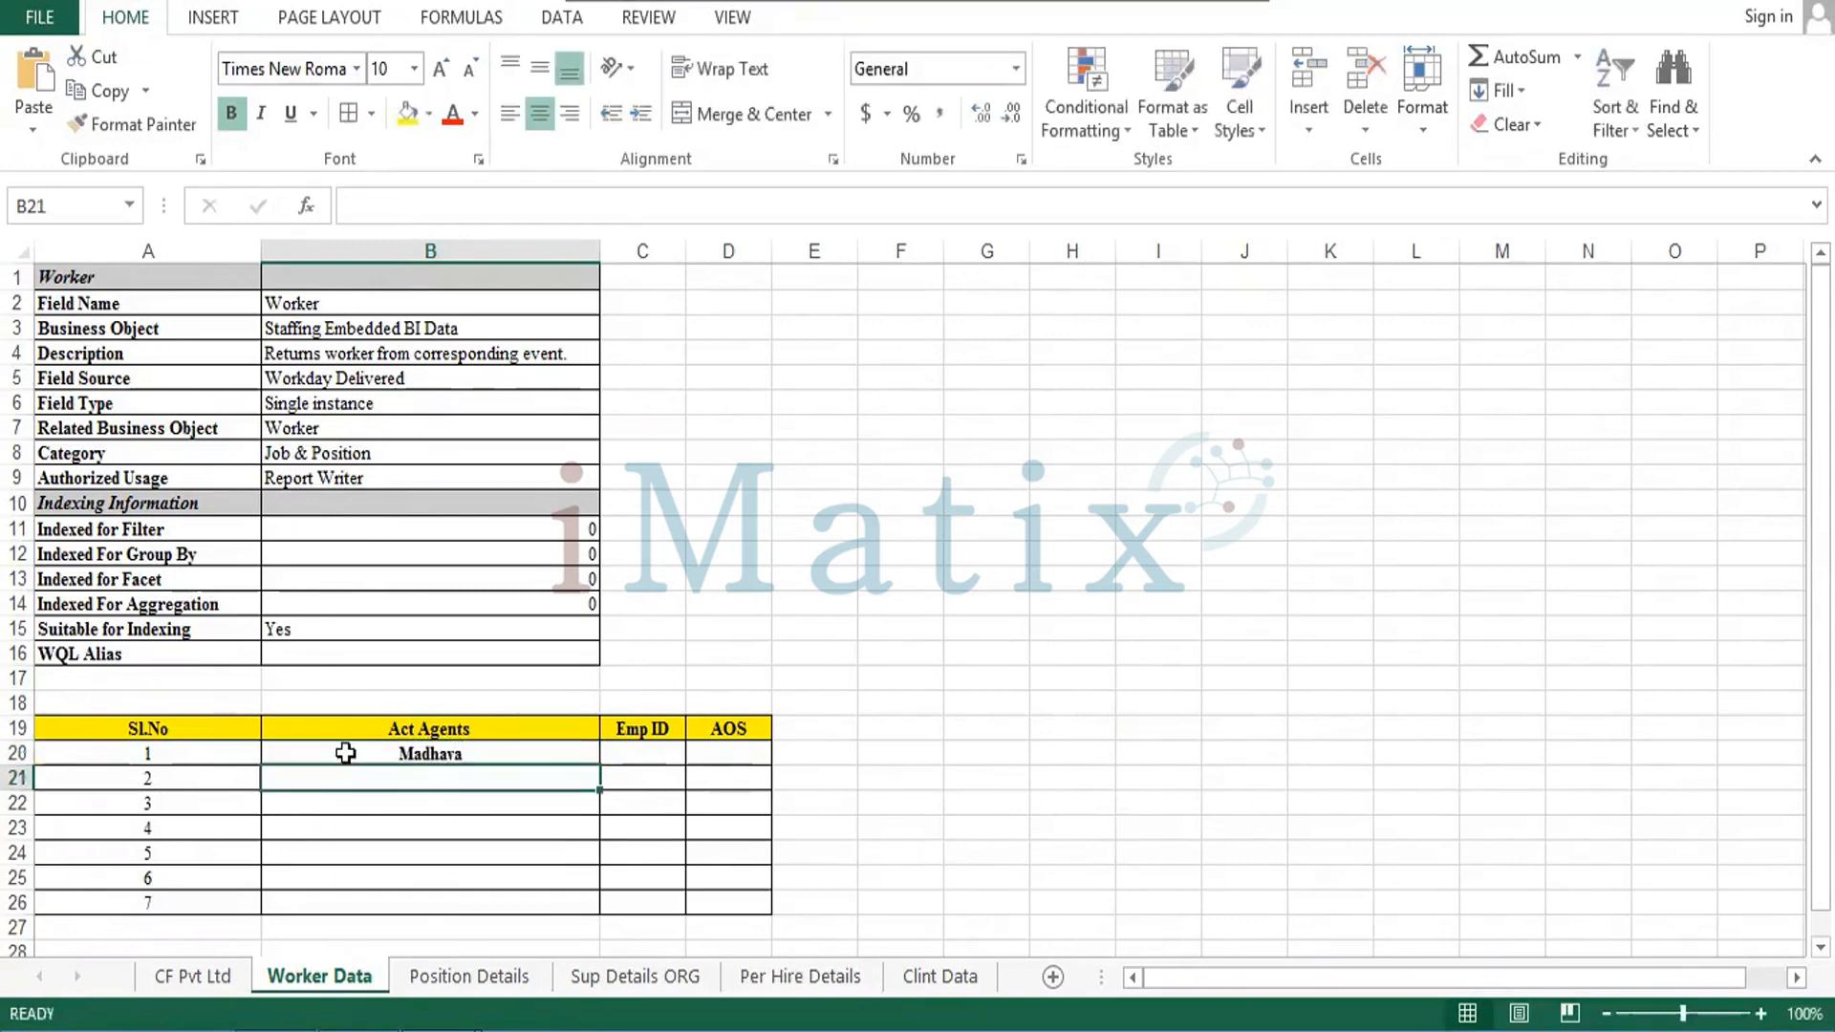
pyautogui.write('nee')
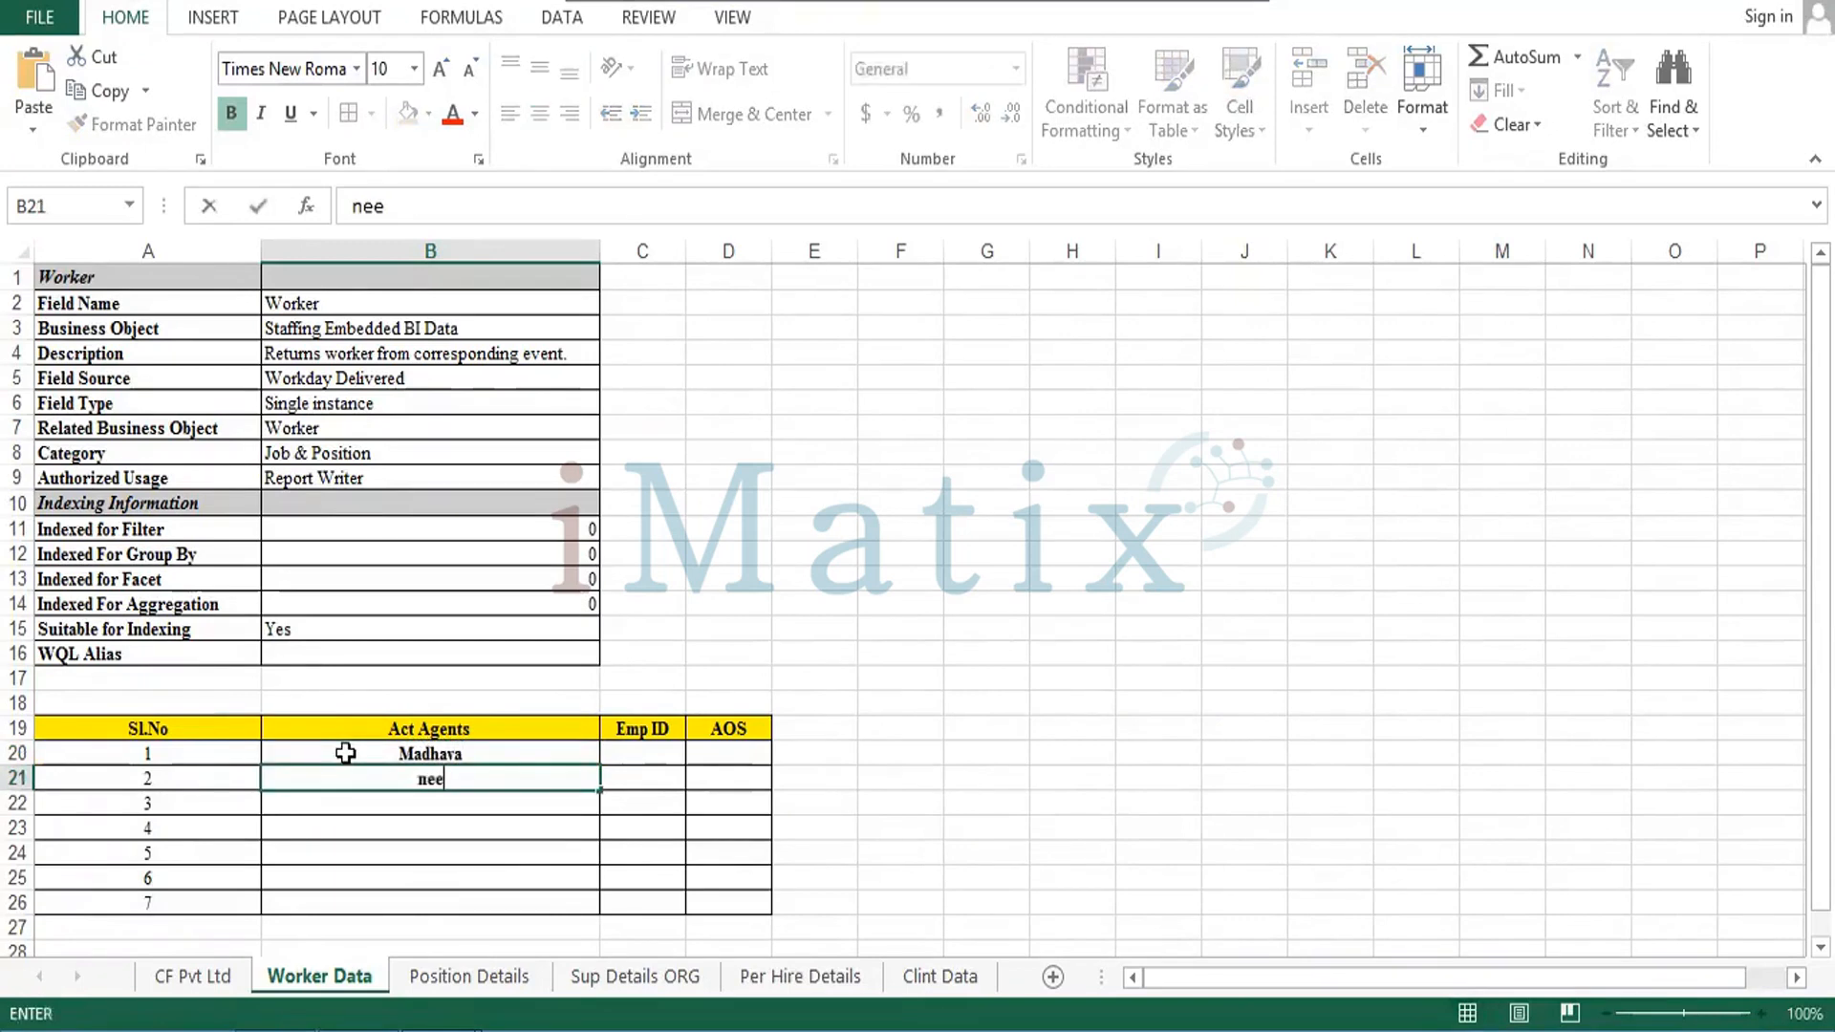
pyautogui.write('nal')
pyautogui.press('BackSpace')
pyautogui.press('BackSpace')
pyautogui.press('BackSpace')
pyautogui.press('BackSpace')
pyautogui.press('BackSpace')
pyautogui.press('BackSpace')
pyautogui.write('Meenal')
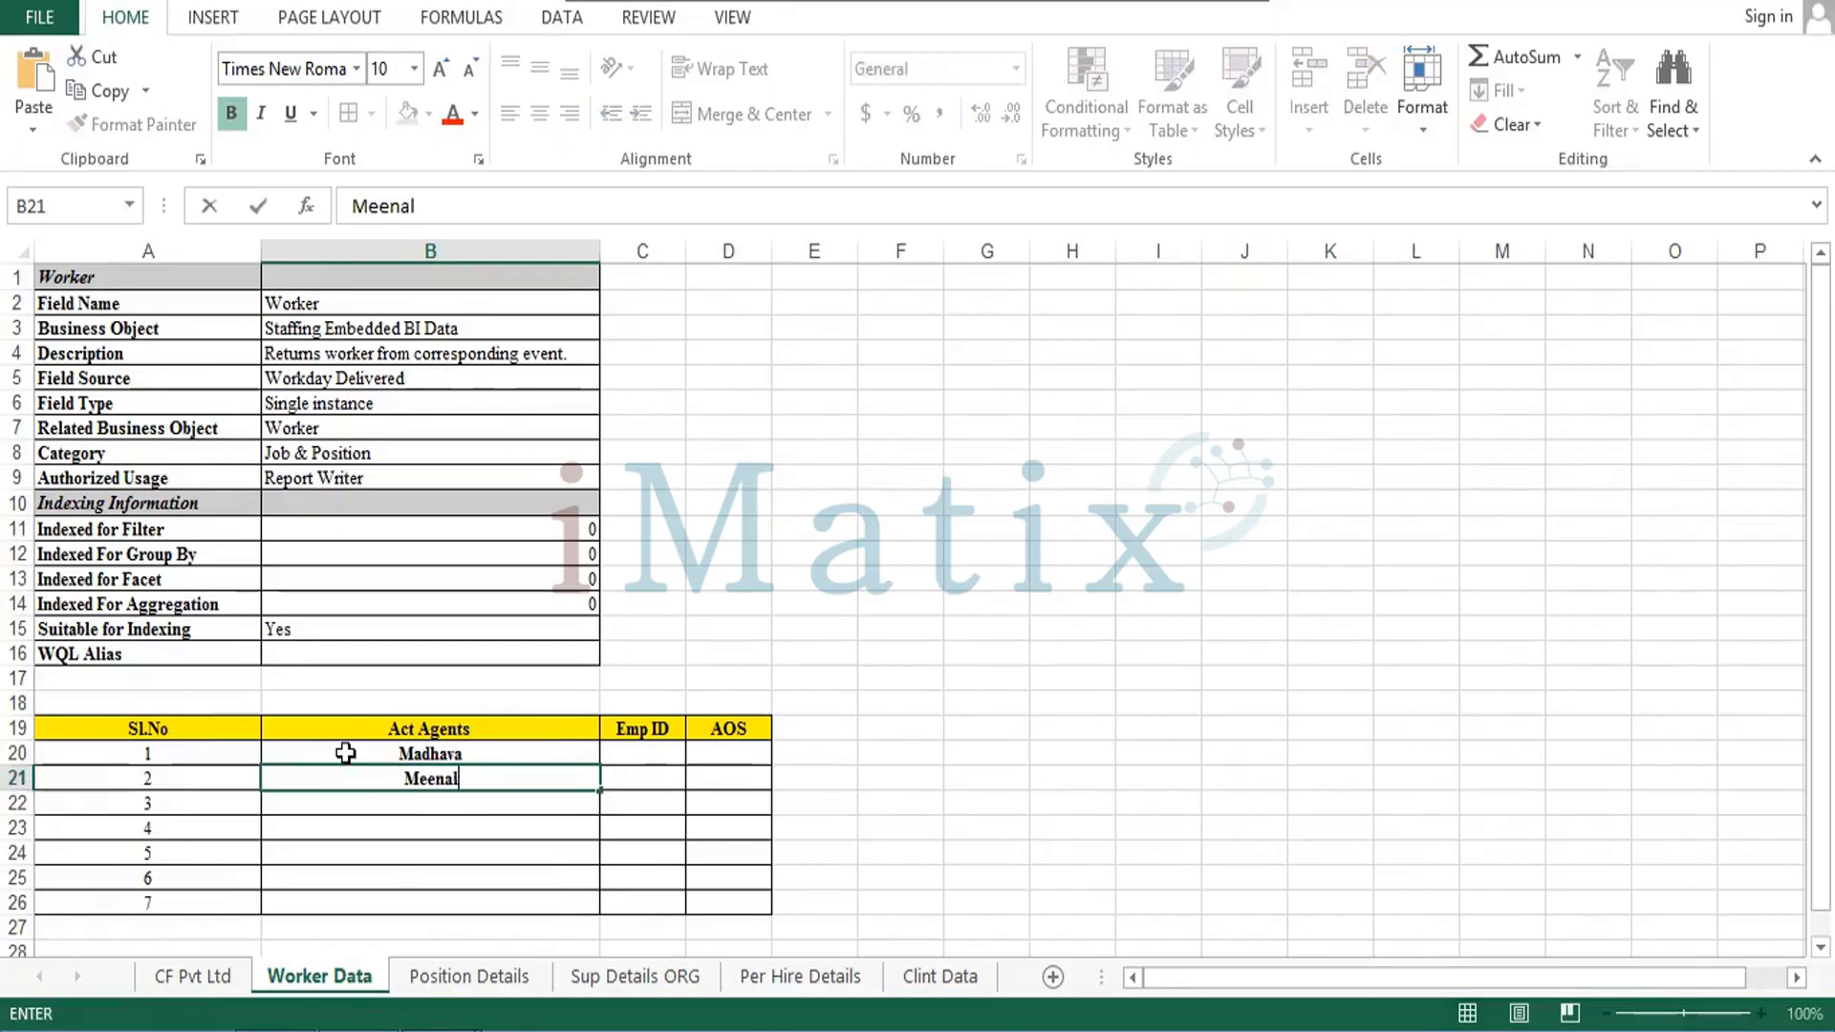
pyautogui.press('Return')
pyautogui.write('Narm')
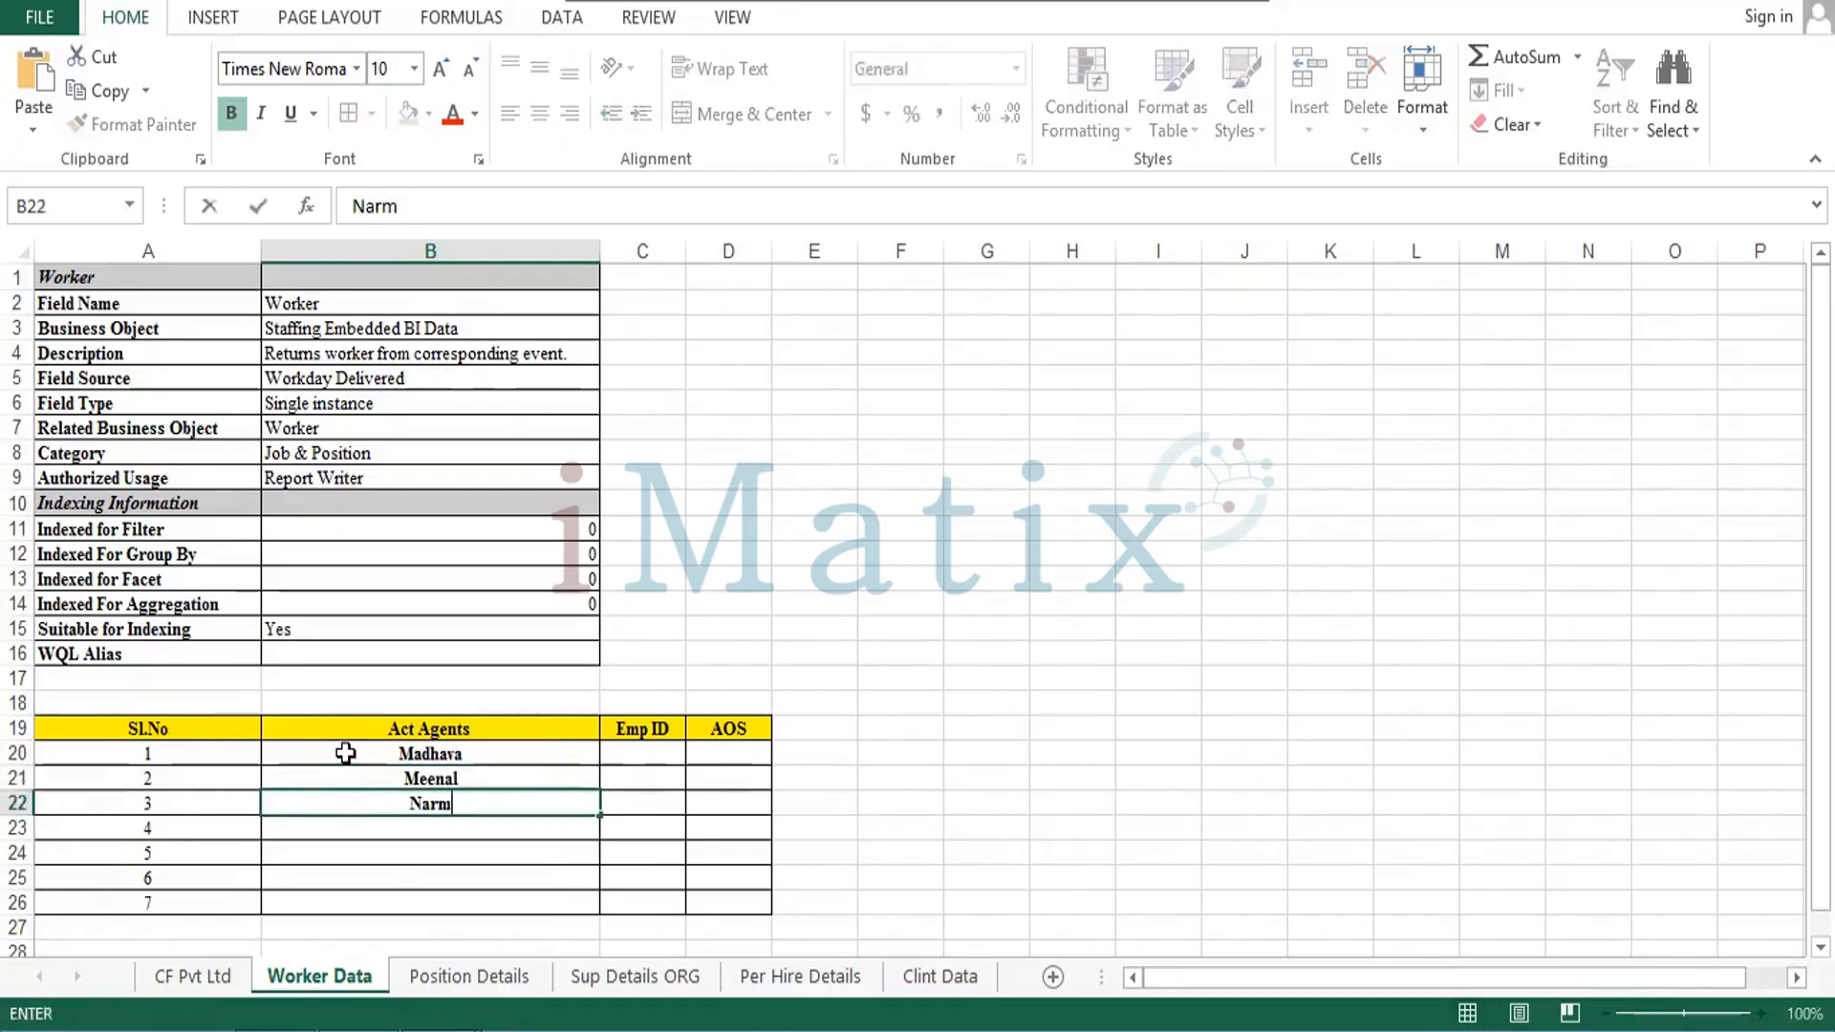
pyautogui.write('rata')
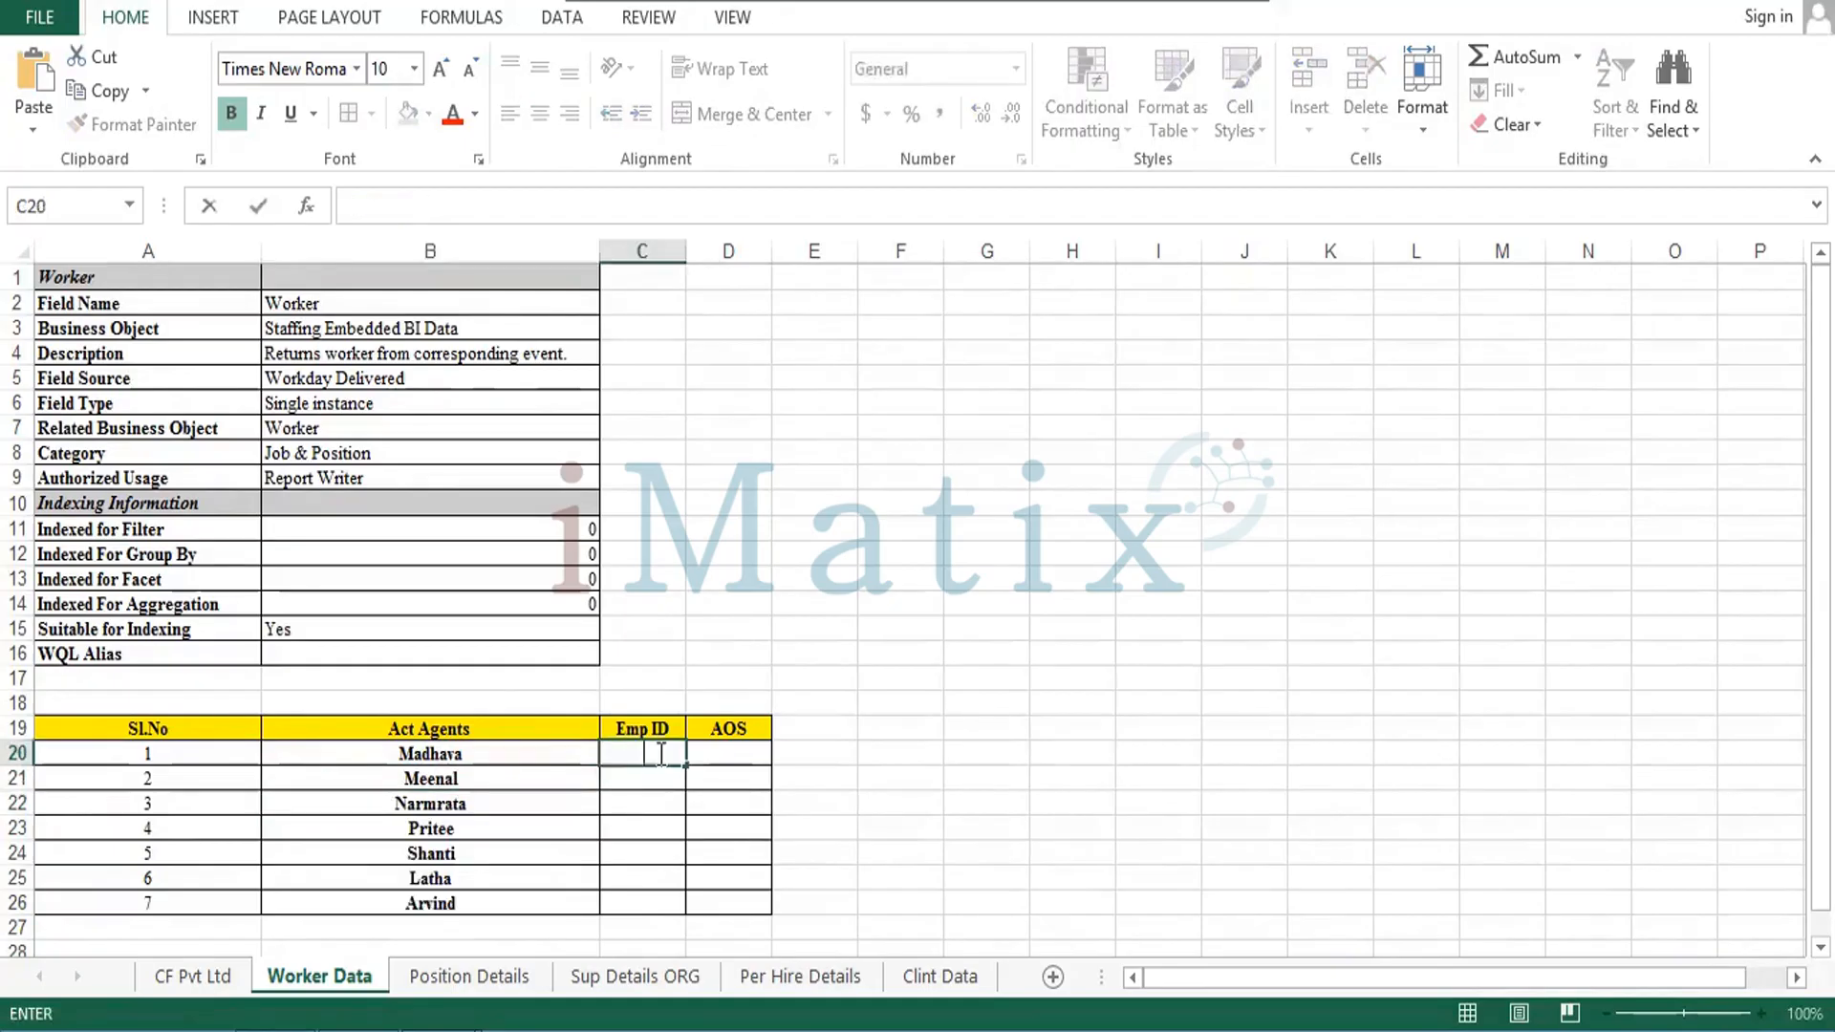
# Enter the first agent's employee ID in the Emp ID column, cell C20.
pyautogui.click(669, 779)
pyautogui.click(657, 750)
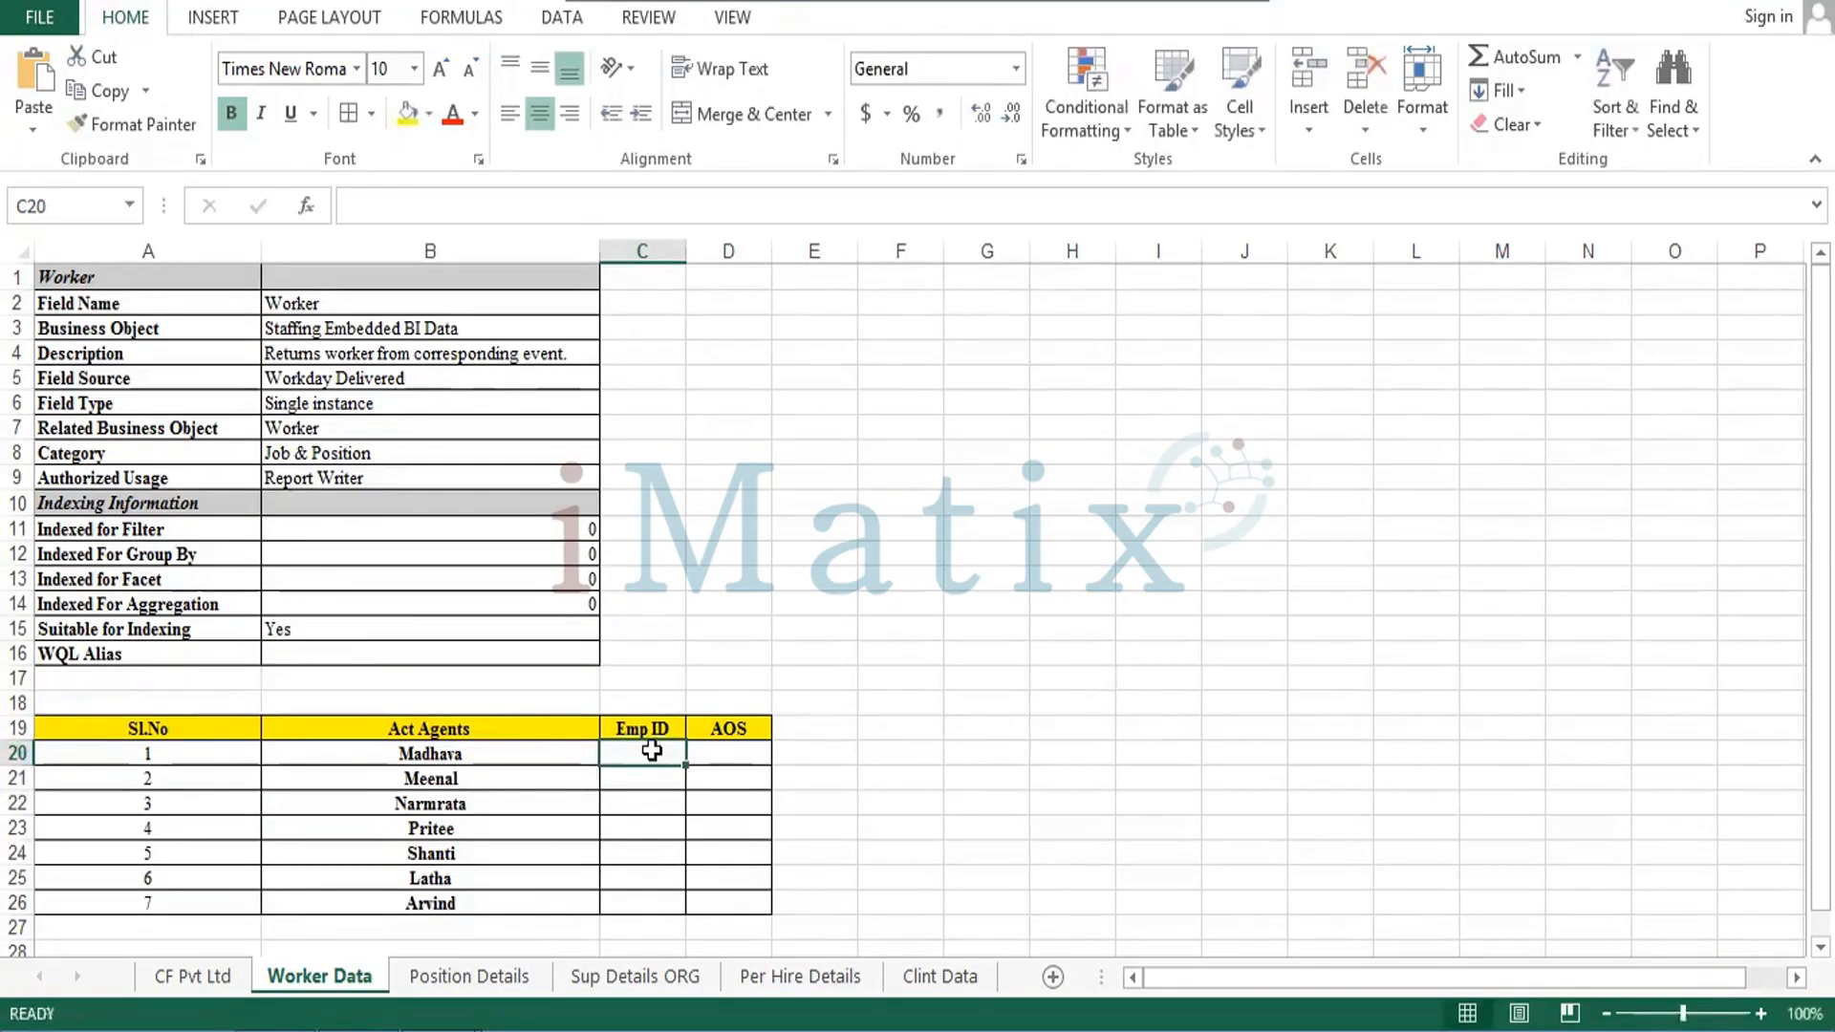
pyautogui.write('789')
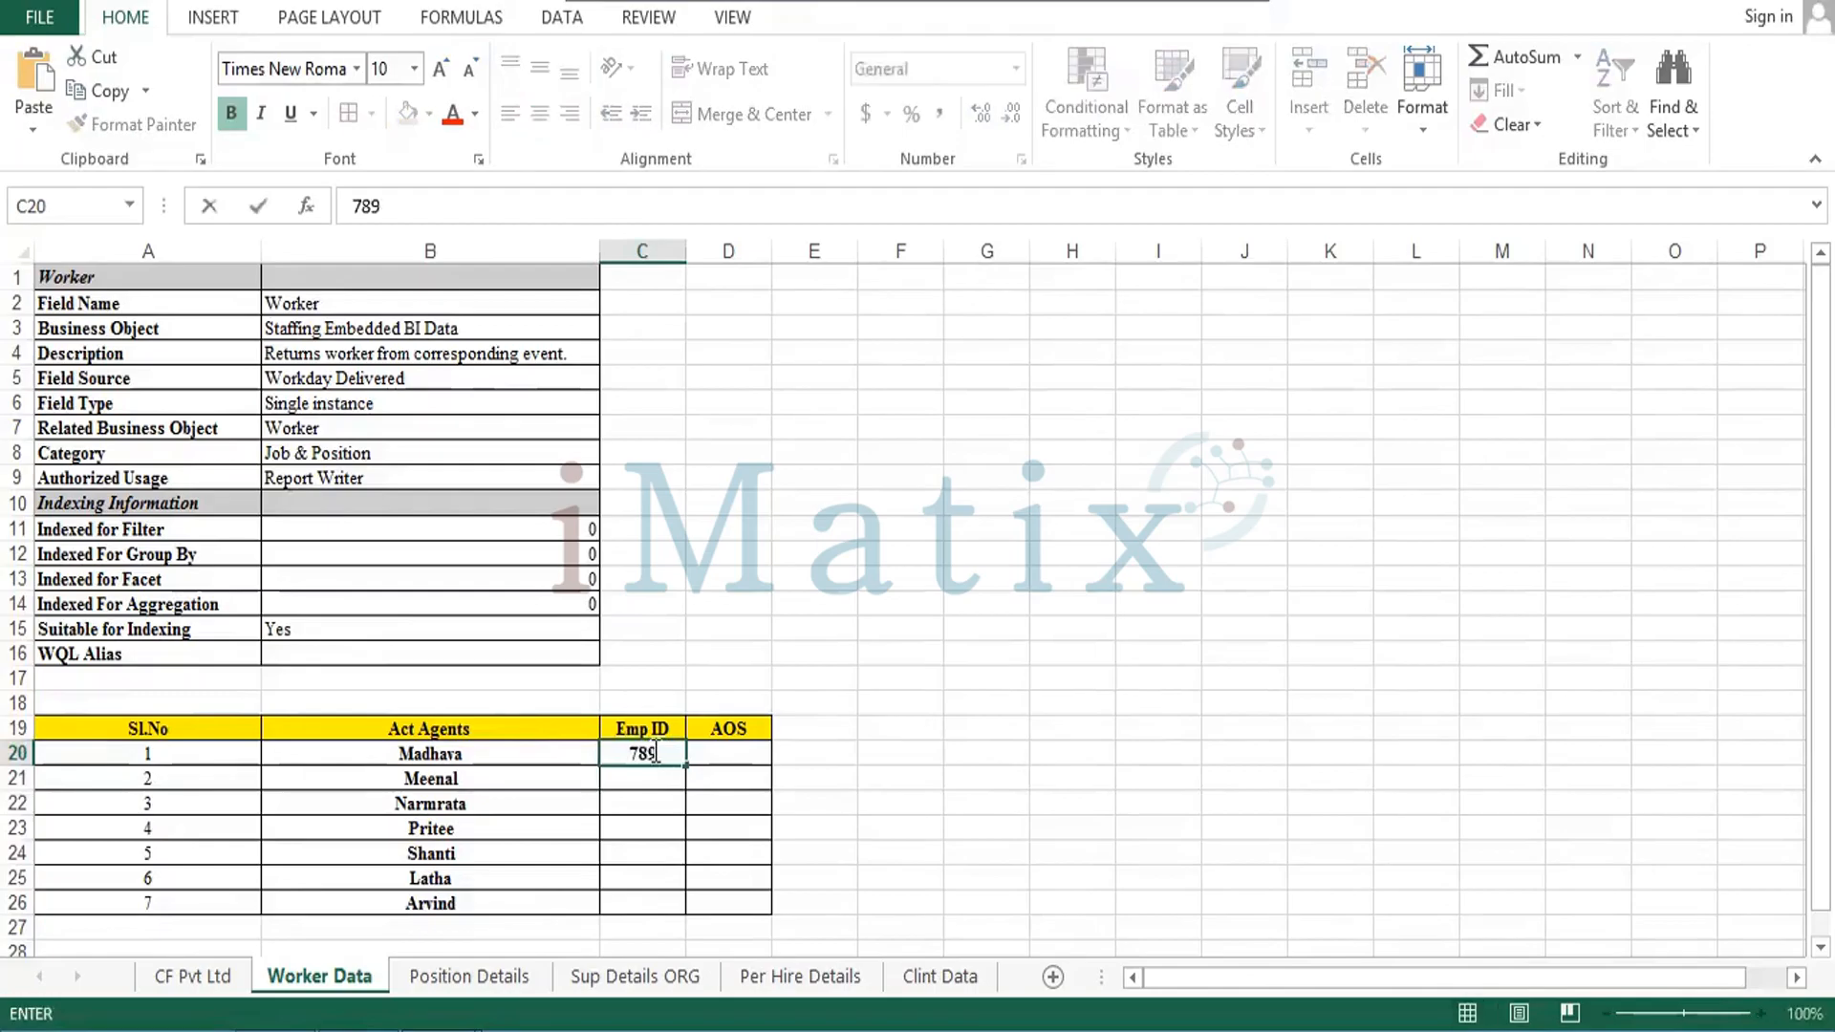
pyautogui.write('562')
pyautogui.press('Return')
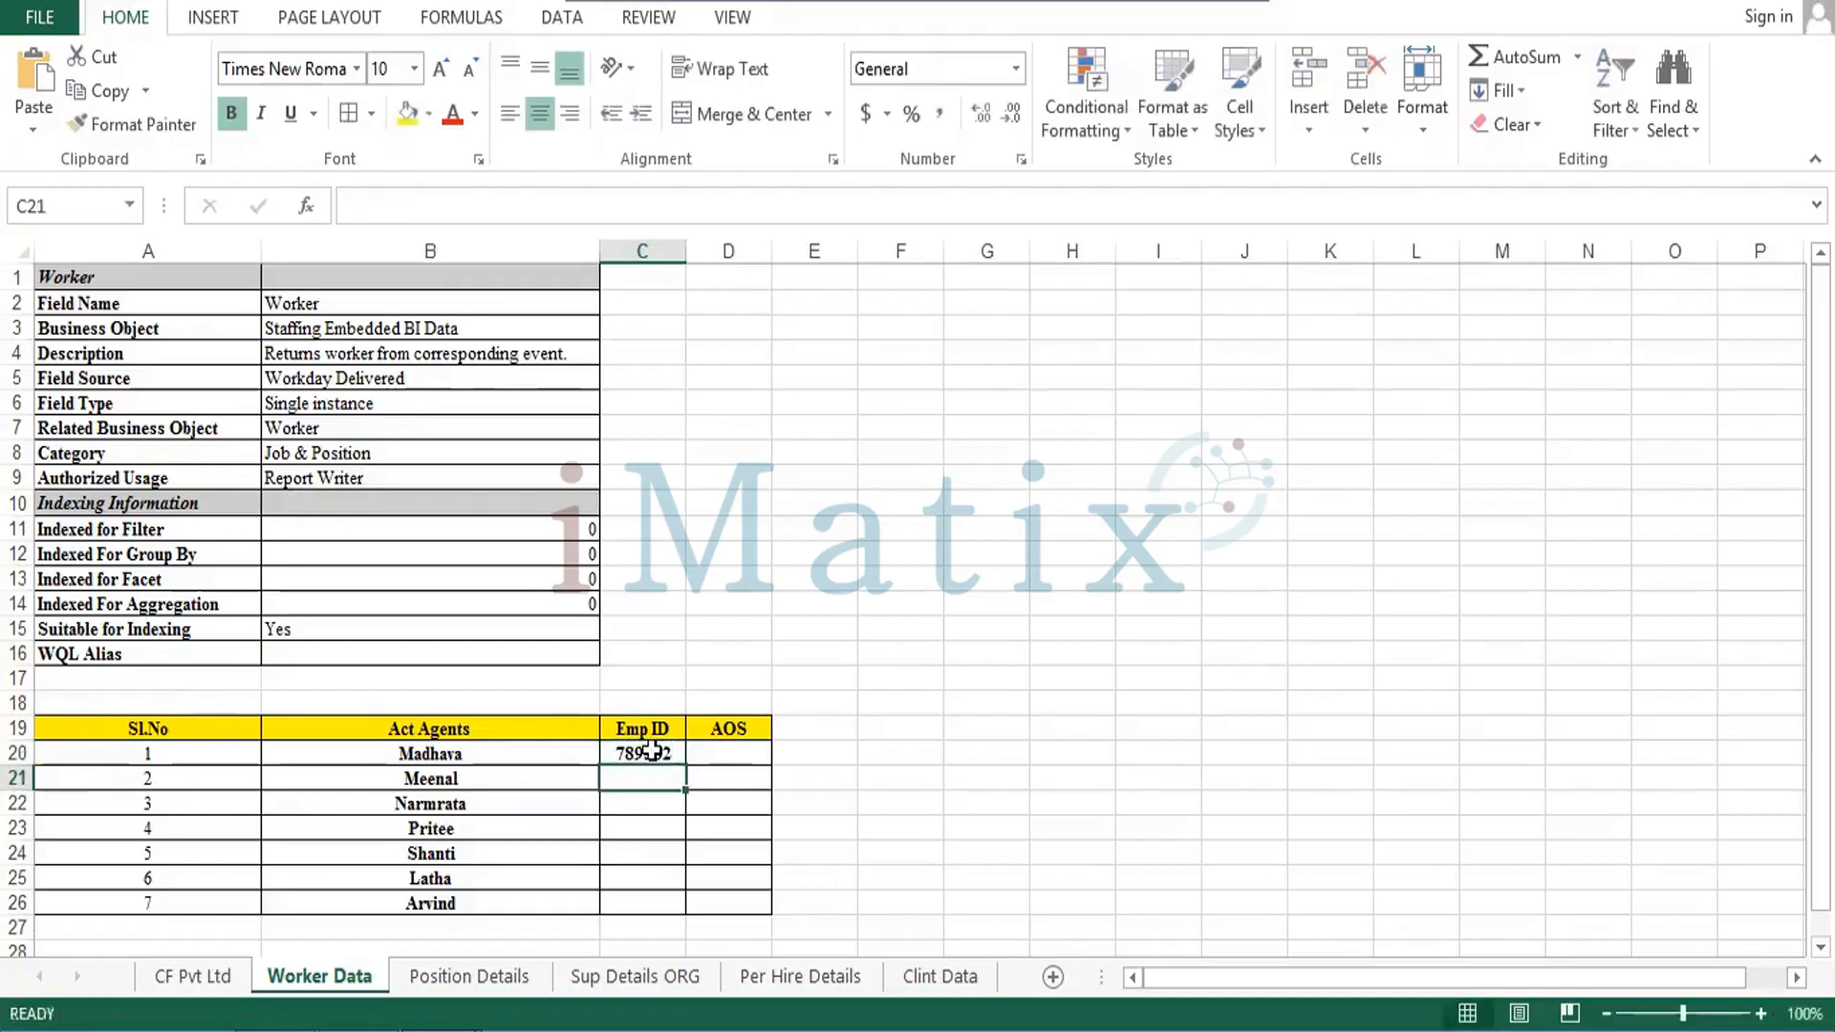
# Copy the employee ID from C20 down the Emp ID column to C26.
pyautogui.press('Up')
pyautogui.hotkey('ctrl', 'c')
pyautogui.hotkey('shift', 'Down')
pyautogui.hotkey('shift', 'Down')
pyautogui.hotkey('shift', 'Down')
pyautogui.hotkey('shift', 'Down')
pyautogui.hotkey('shift', 'Down')
pyautogui.hotkey('shift', 'Down')
pyautogui.hotkey('shift', 'Down')
pyautogui.hotkey('shift', 'Up')
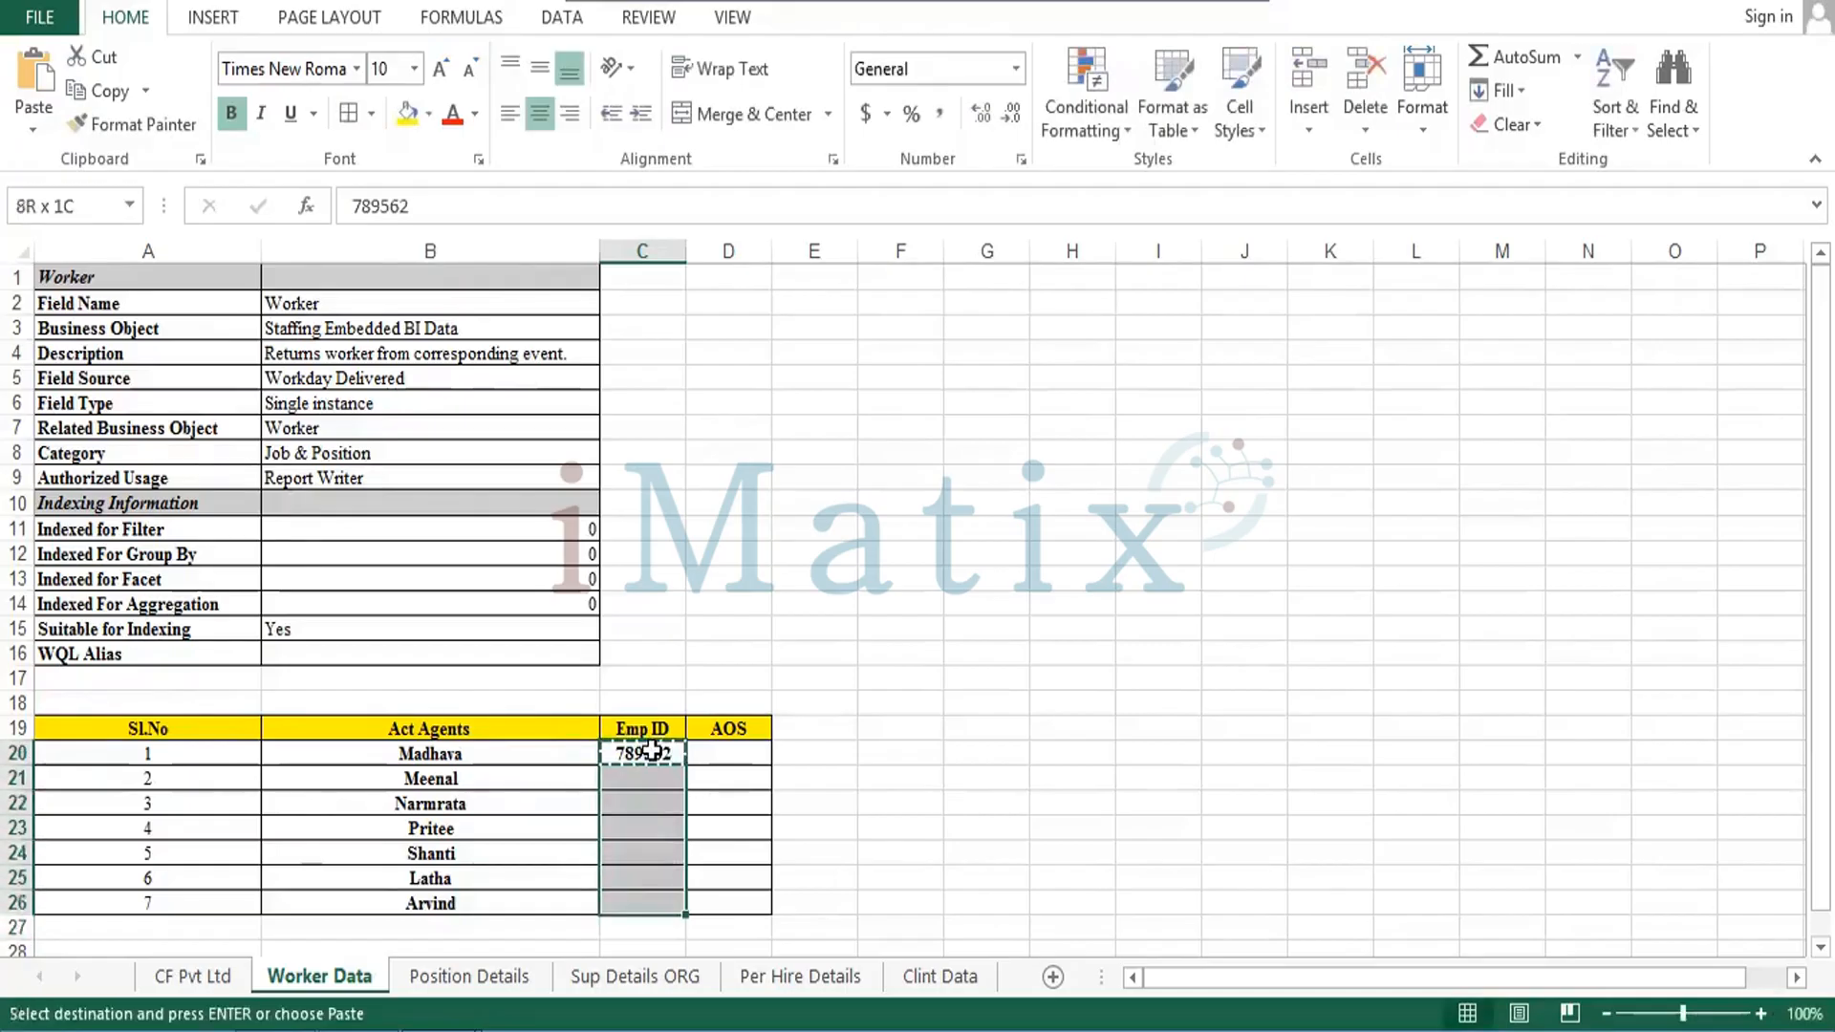
pyautogui.press('Return')
# Enter 30 D for the first agent in the AOS column, cell D20.
pyautogui.press('Right')
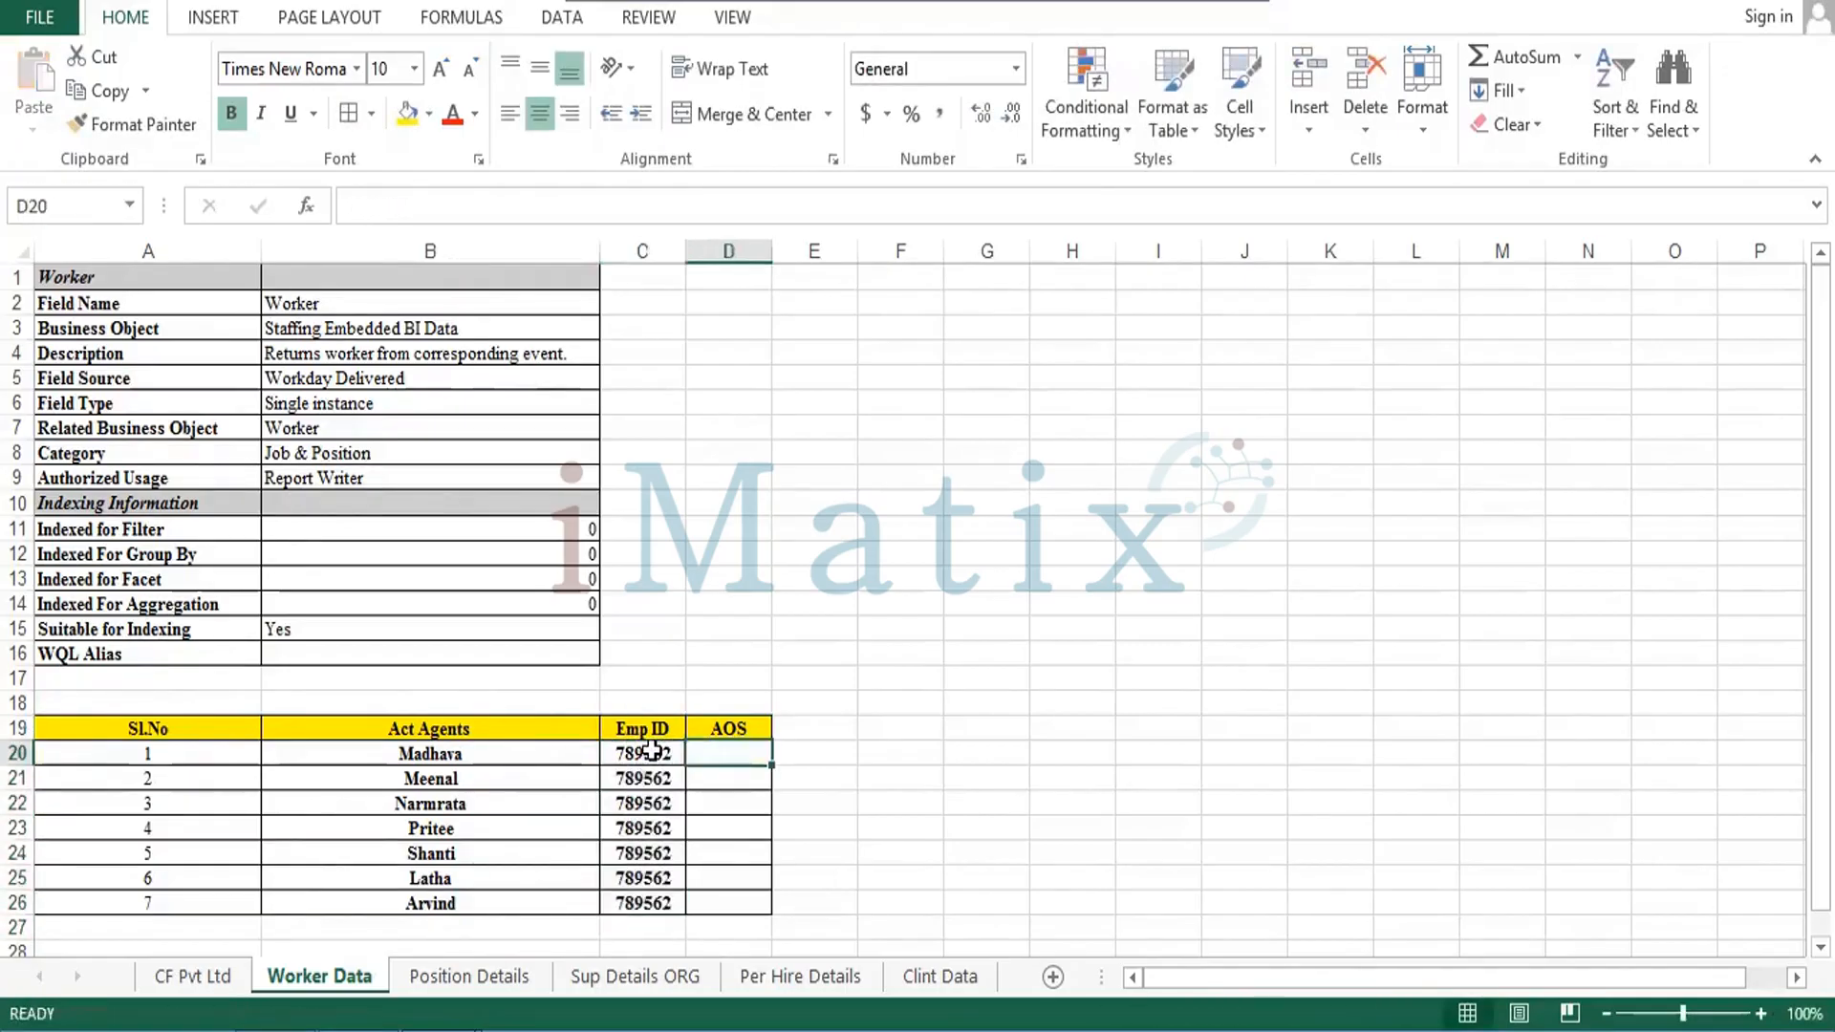
pyautogui.write('30 D')
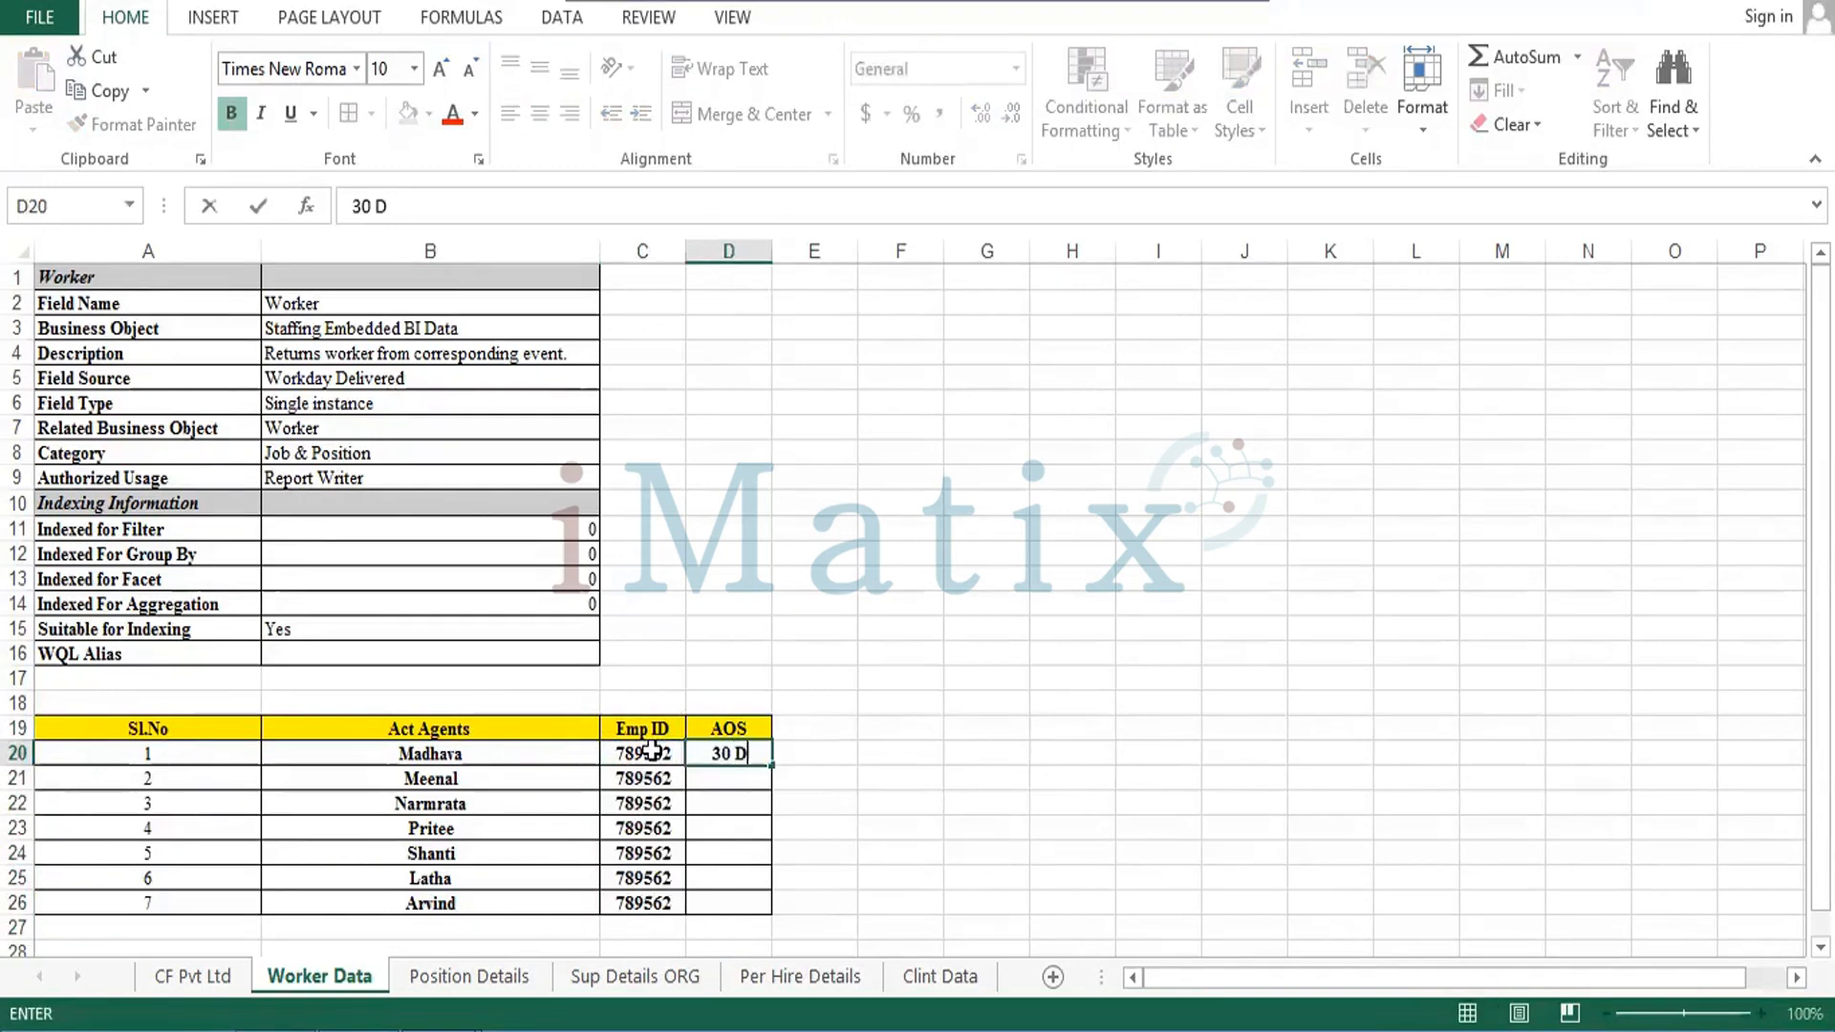
pyautogui.press('Return')
# Copy the 30 D entry from D20 down the AOS column to D26.
pyautogui.press('Up')
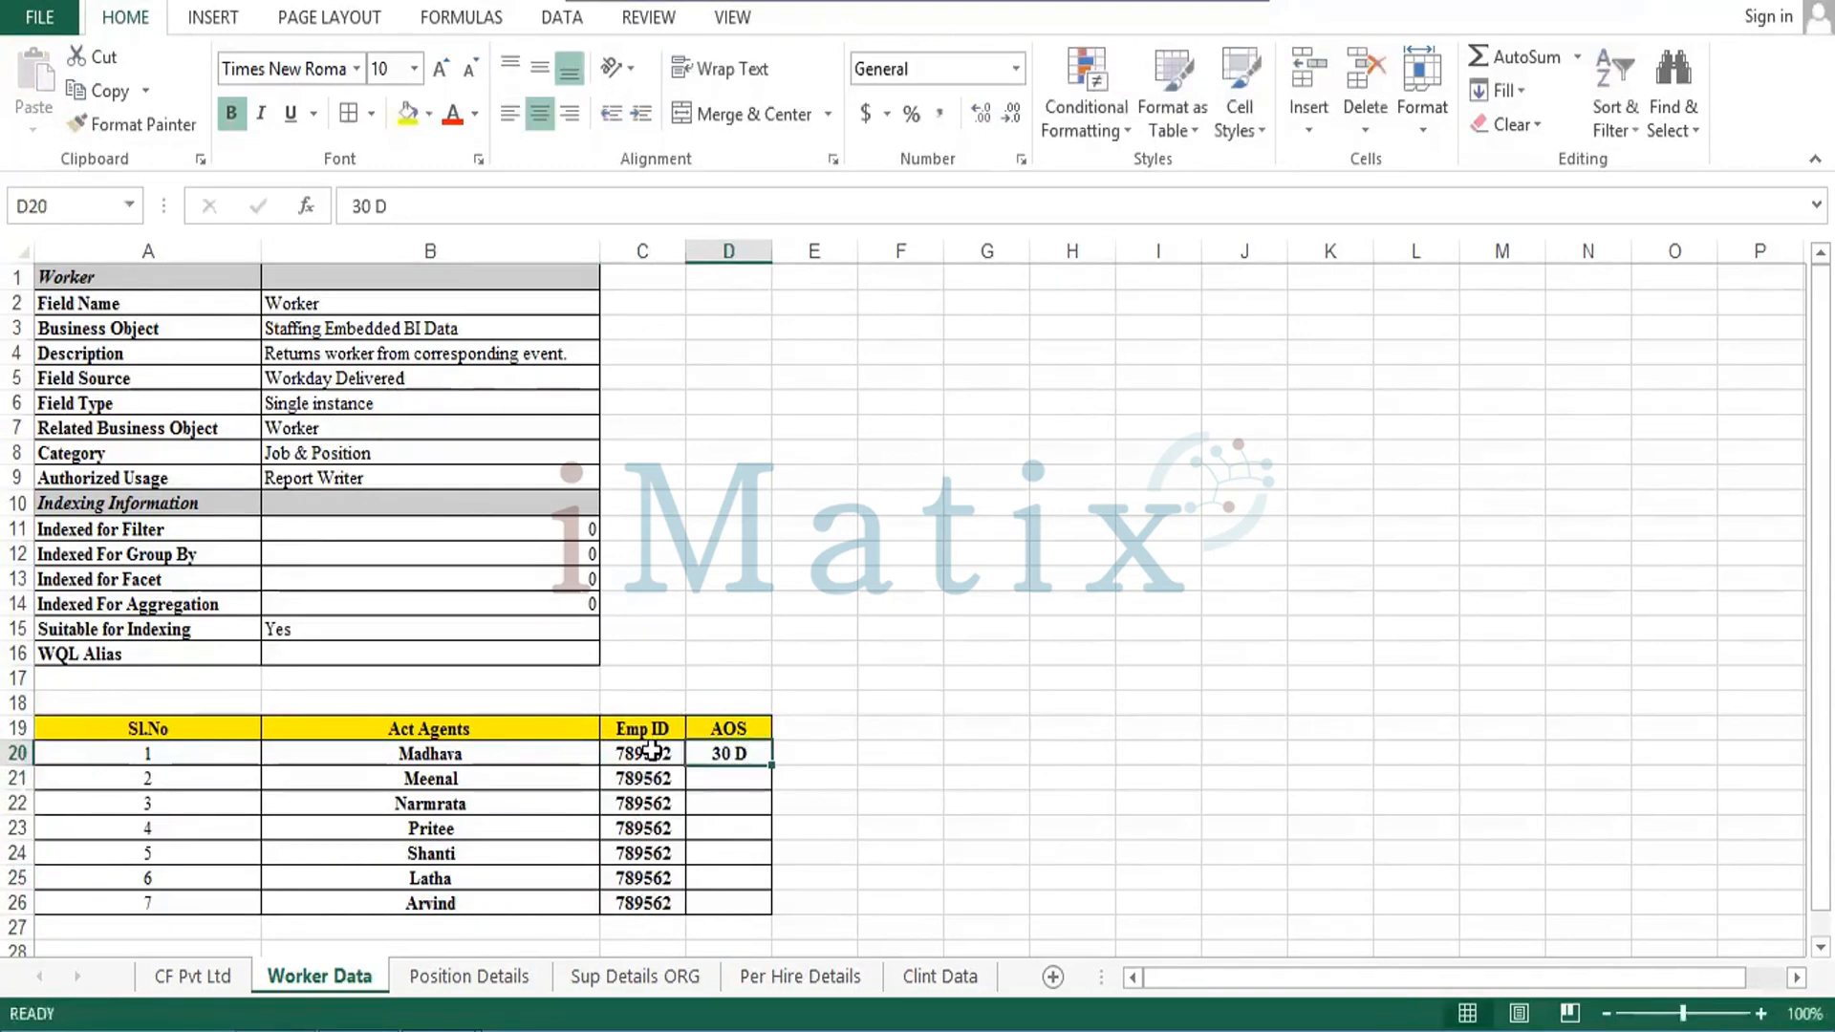
pyautogui.hotkey('ctrl', 'c')
pyautogui.hotkey('shift', 'Down')
pyautogui.hotkey('shift', 'Down')
pyautogui.hotkey('shift', 'Down')
pyautogui.hotkey('shift', 'Down')
pyautogui.hotkey('shift', 'Down')
pyautogui.hotkey('shift', 'Down')
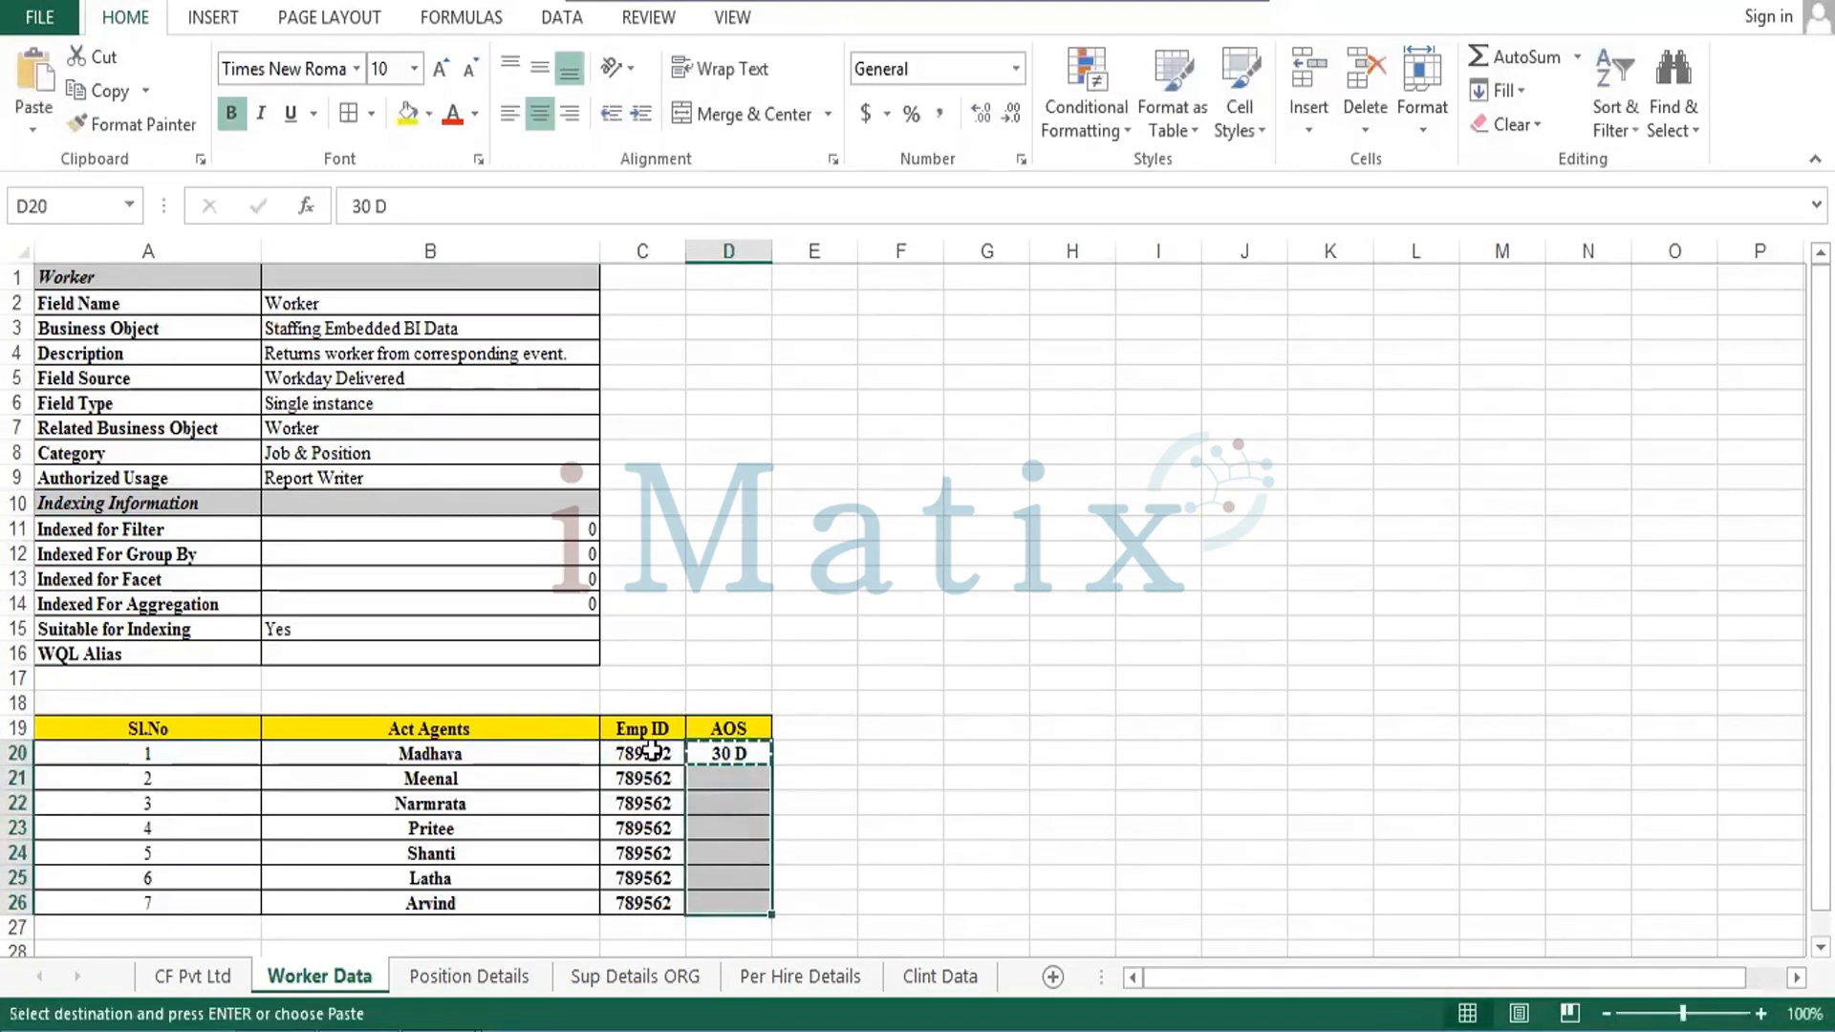
pyautogui.hotkey('ctrl', 'v')
pyautogui.press('ctrl')
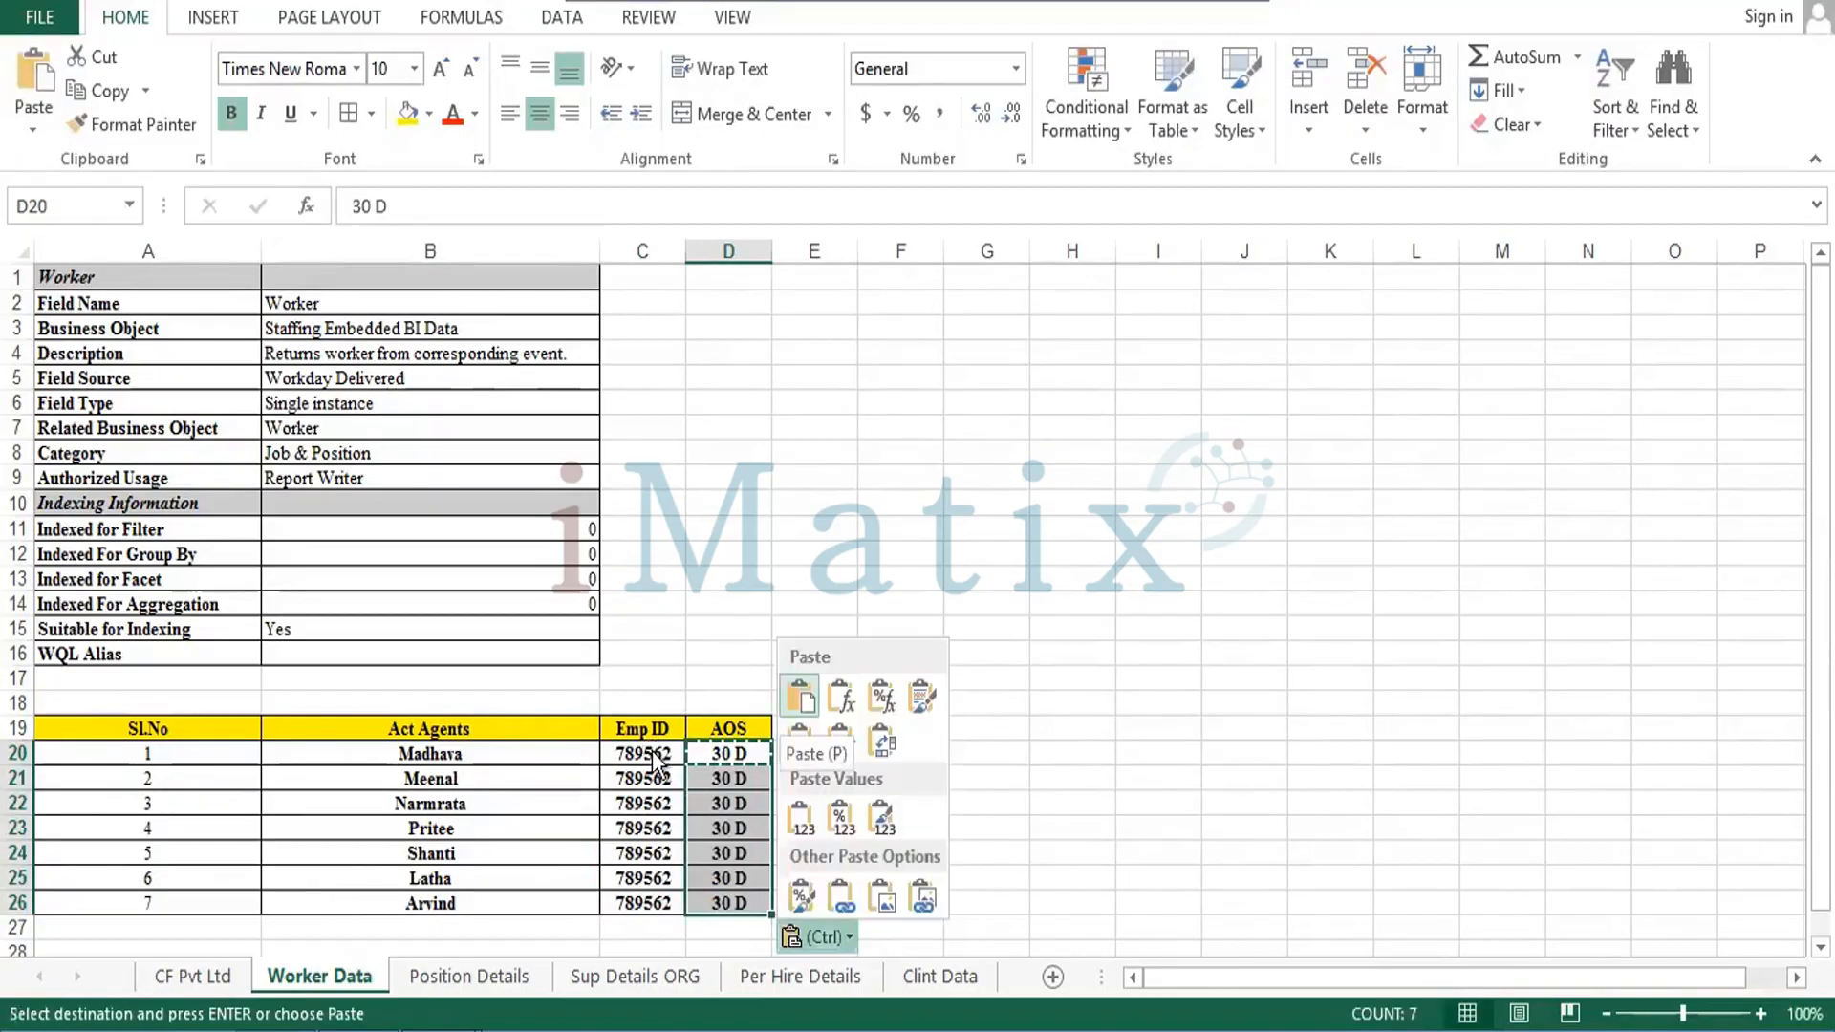
pyautogui.press('Escape')
pyautogui.click(893, 801)
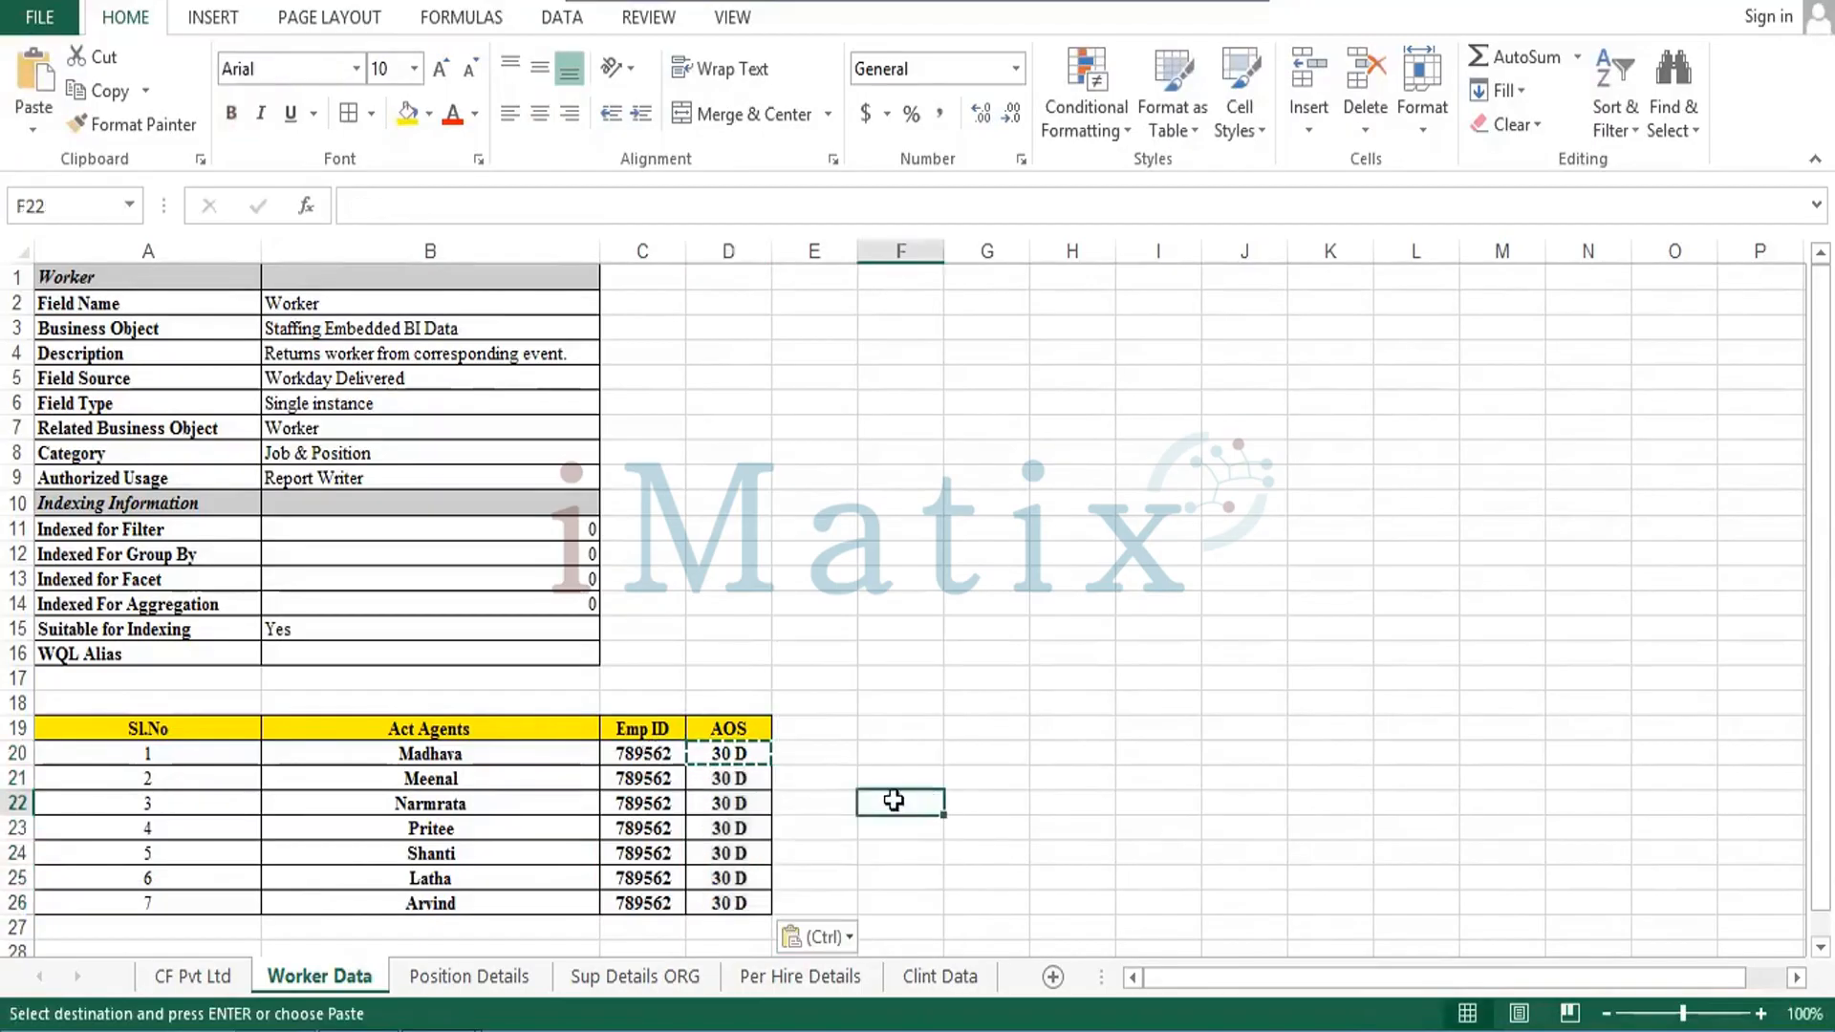
pyautogui.click(839, 801)
pyautogui.press('Escape')
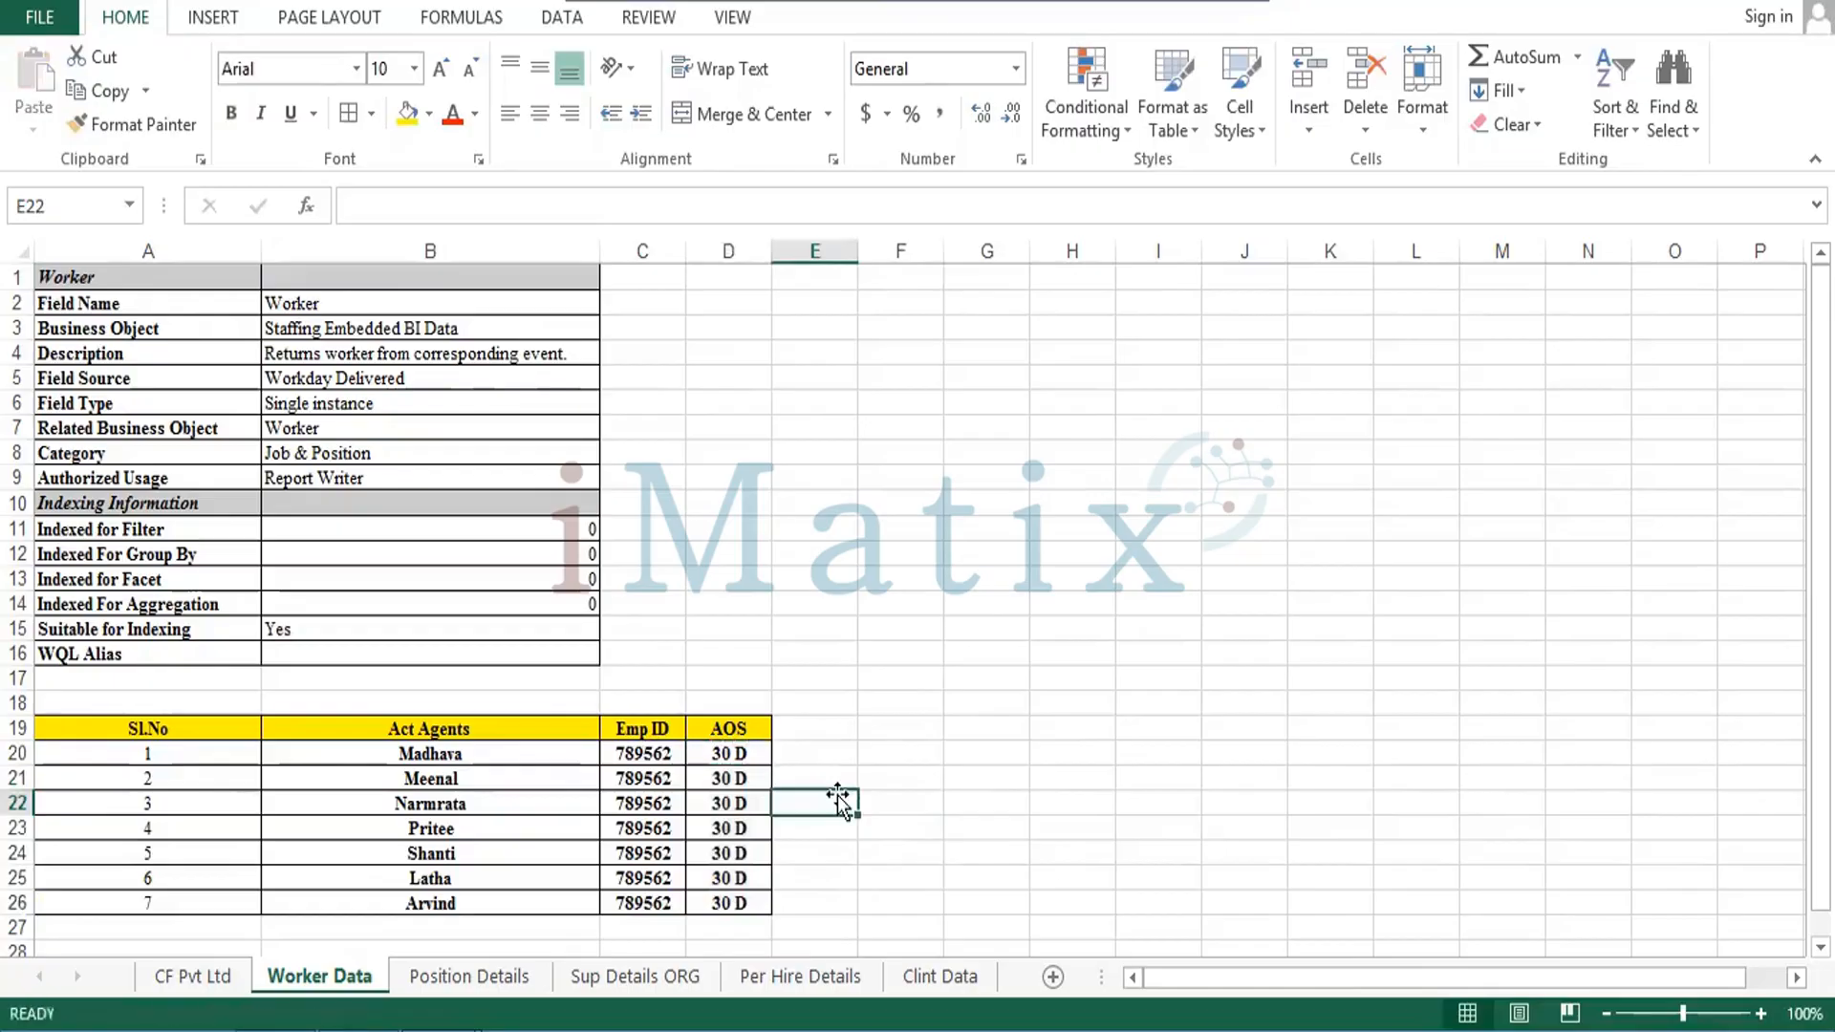
# Remove the bold formatting from the agents' names, IDs and AOS values in B20:D26.
pyautogui.click(331, 776)
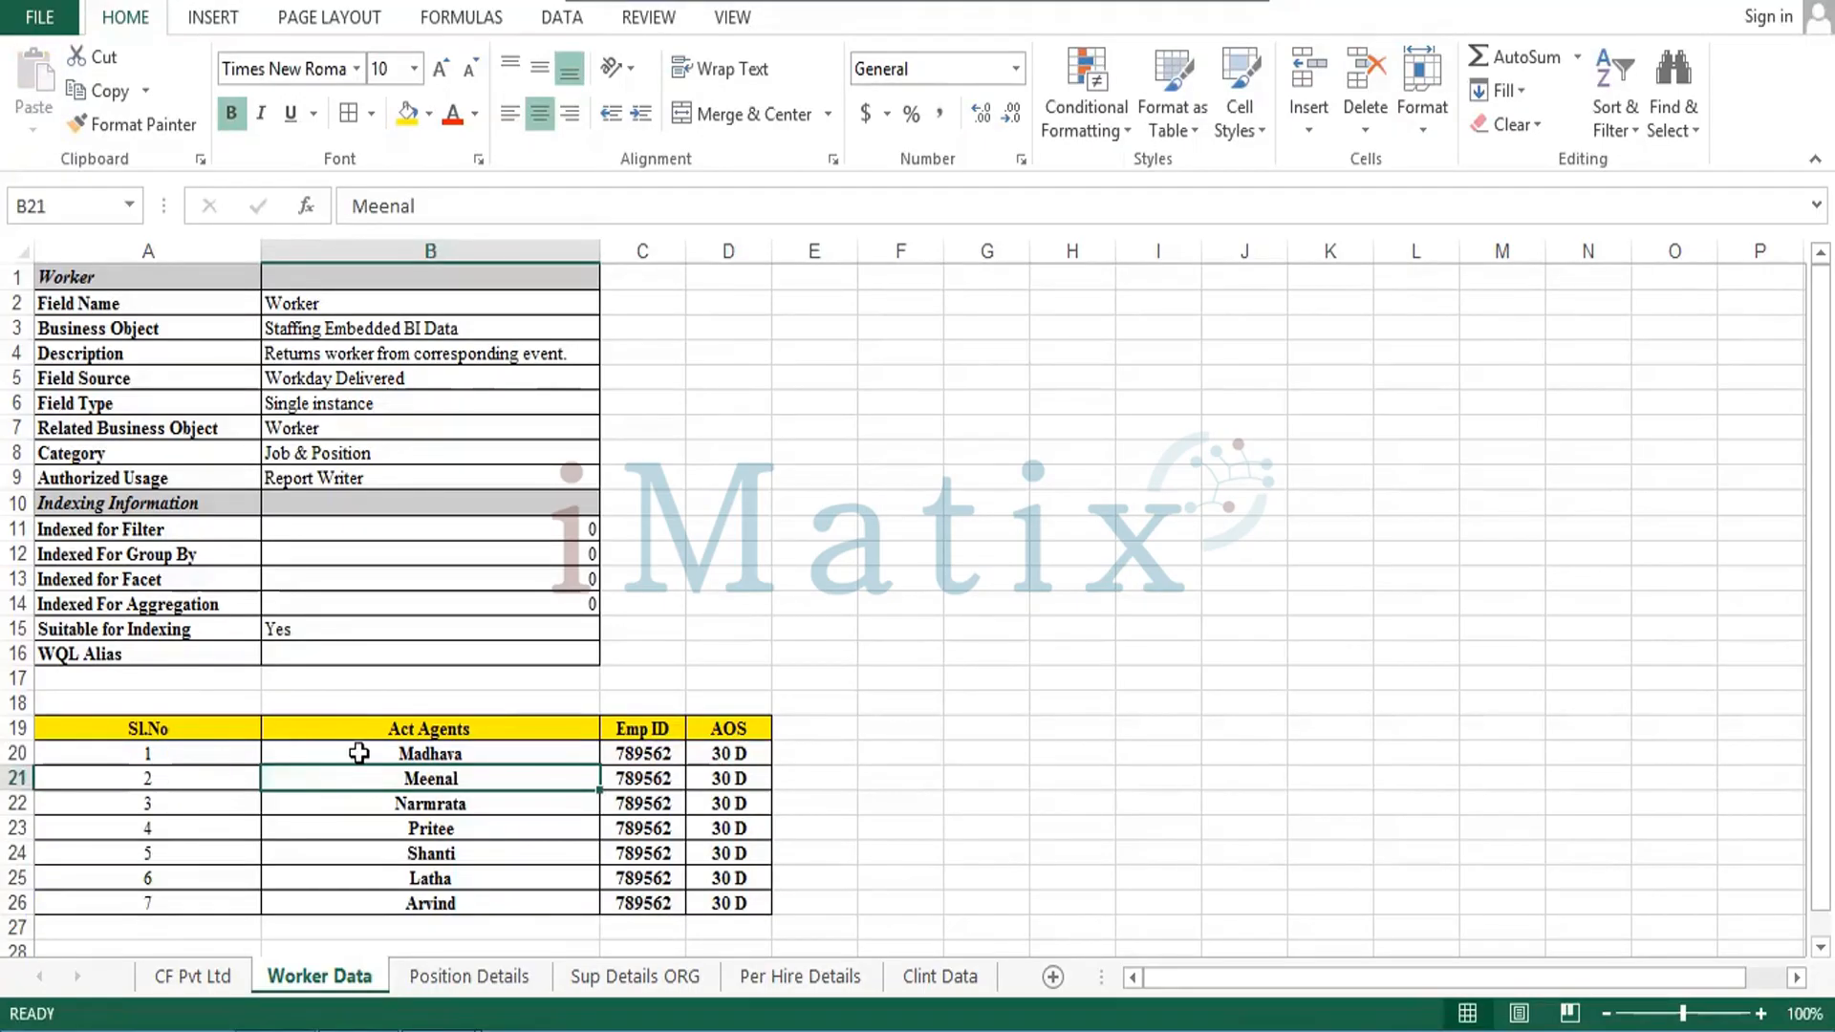
pyautogui.moveTo(359, 753); pyautogui.dragTo(731, 899)
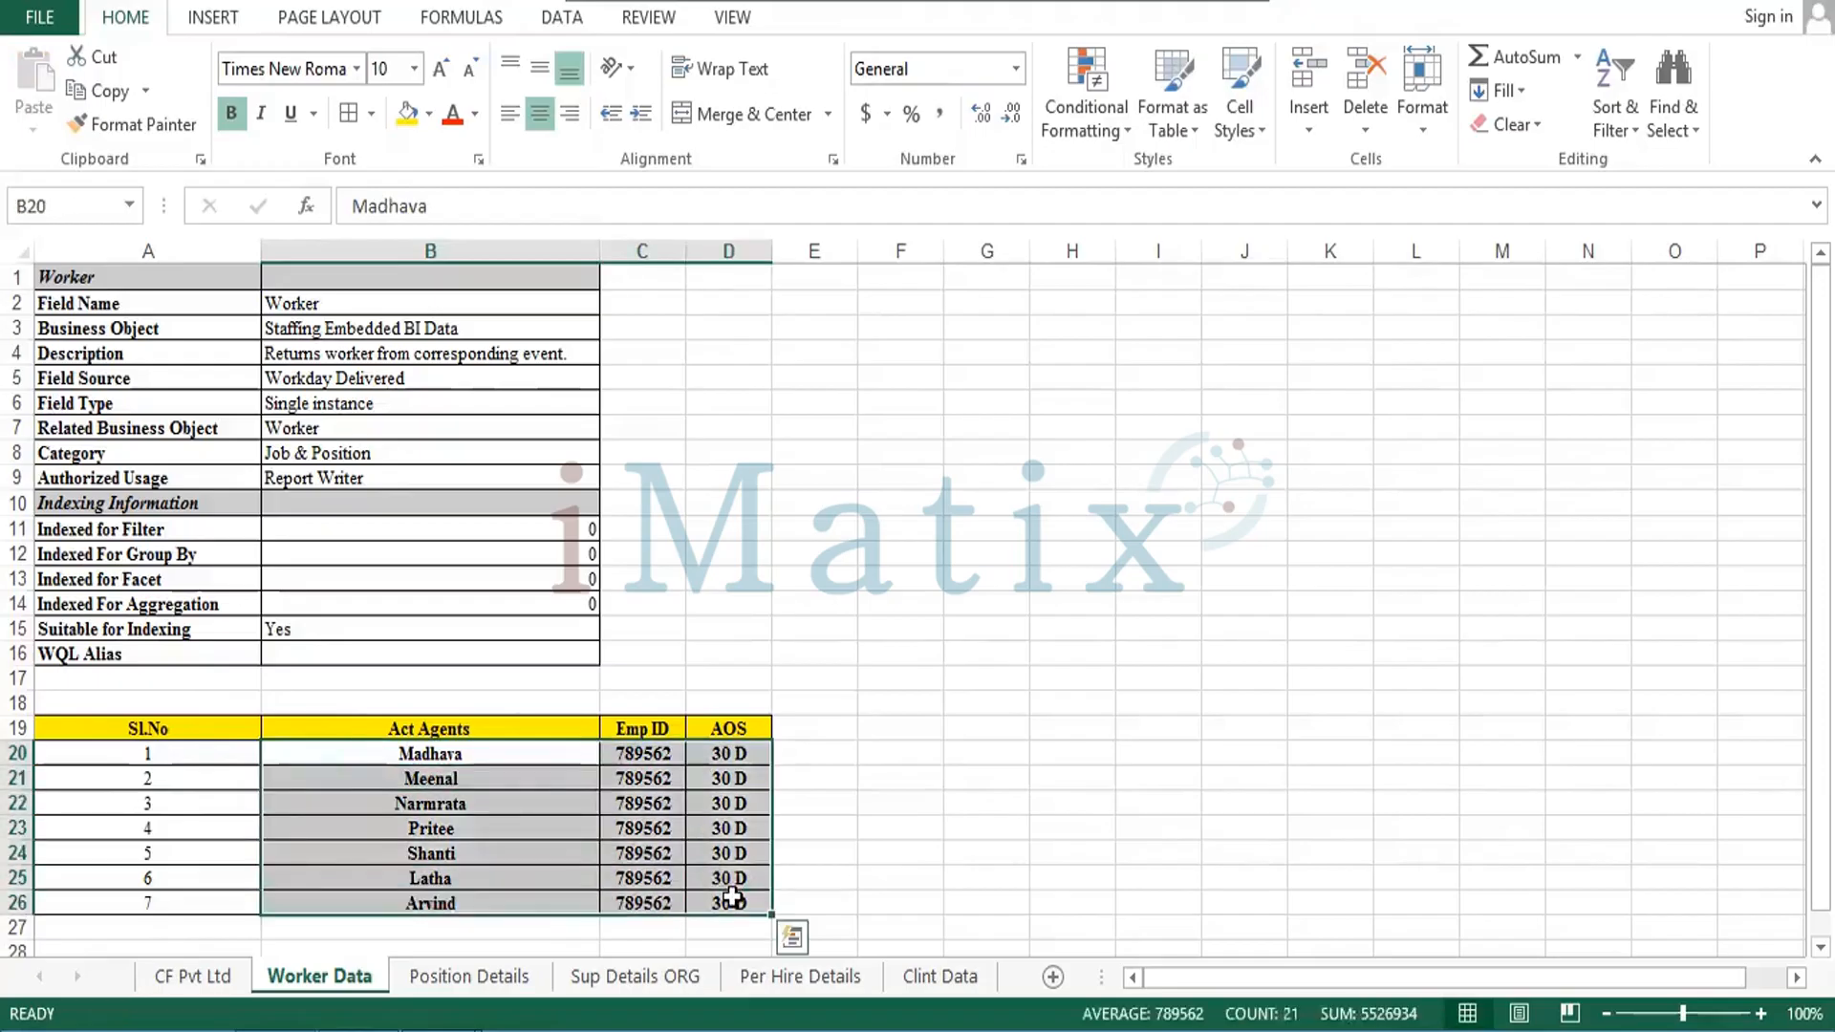
pyautogui.click(851, 798)
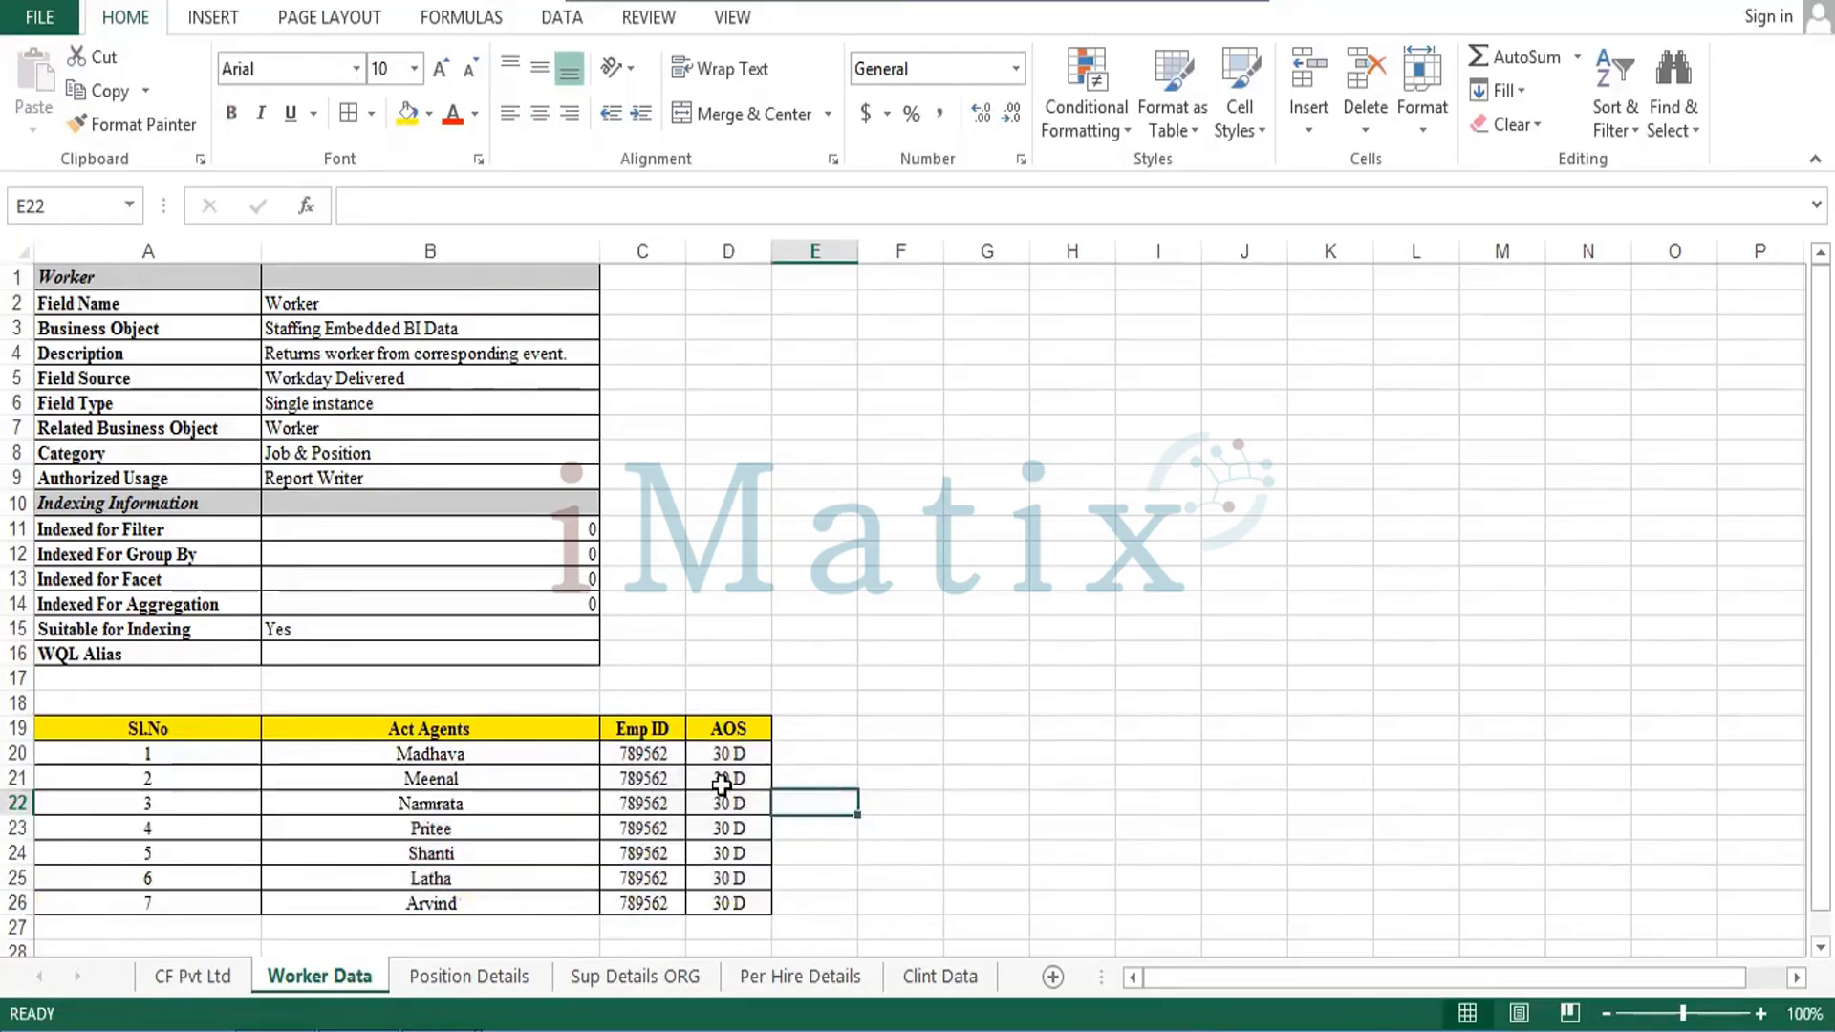
# Copy the agents table's header row A19:D19 from the Worker Data sheet to A20 of the Position Details sheet.
pyautogui.click(483, 976)
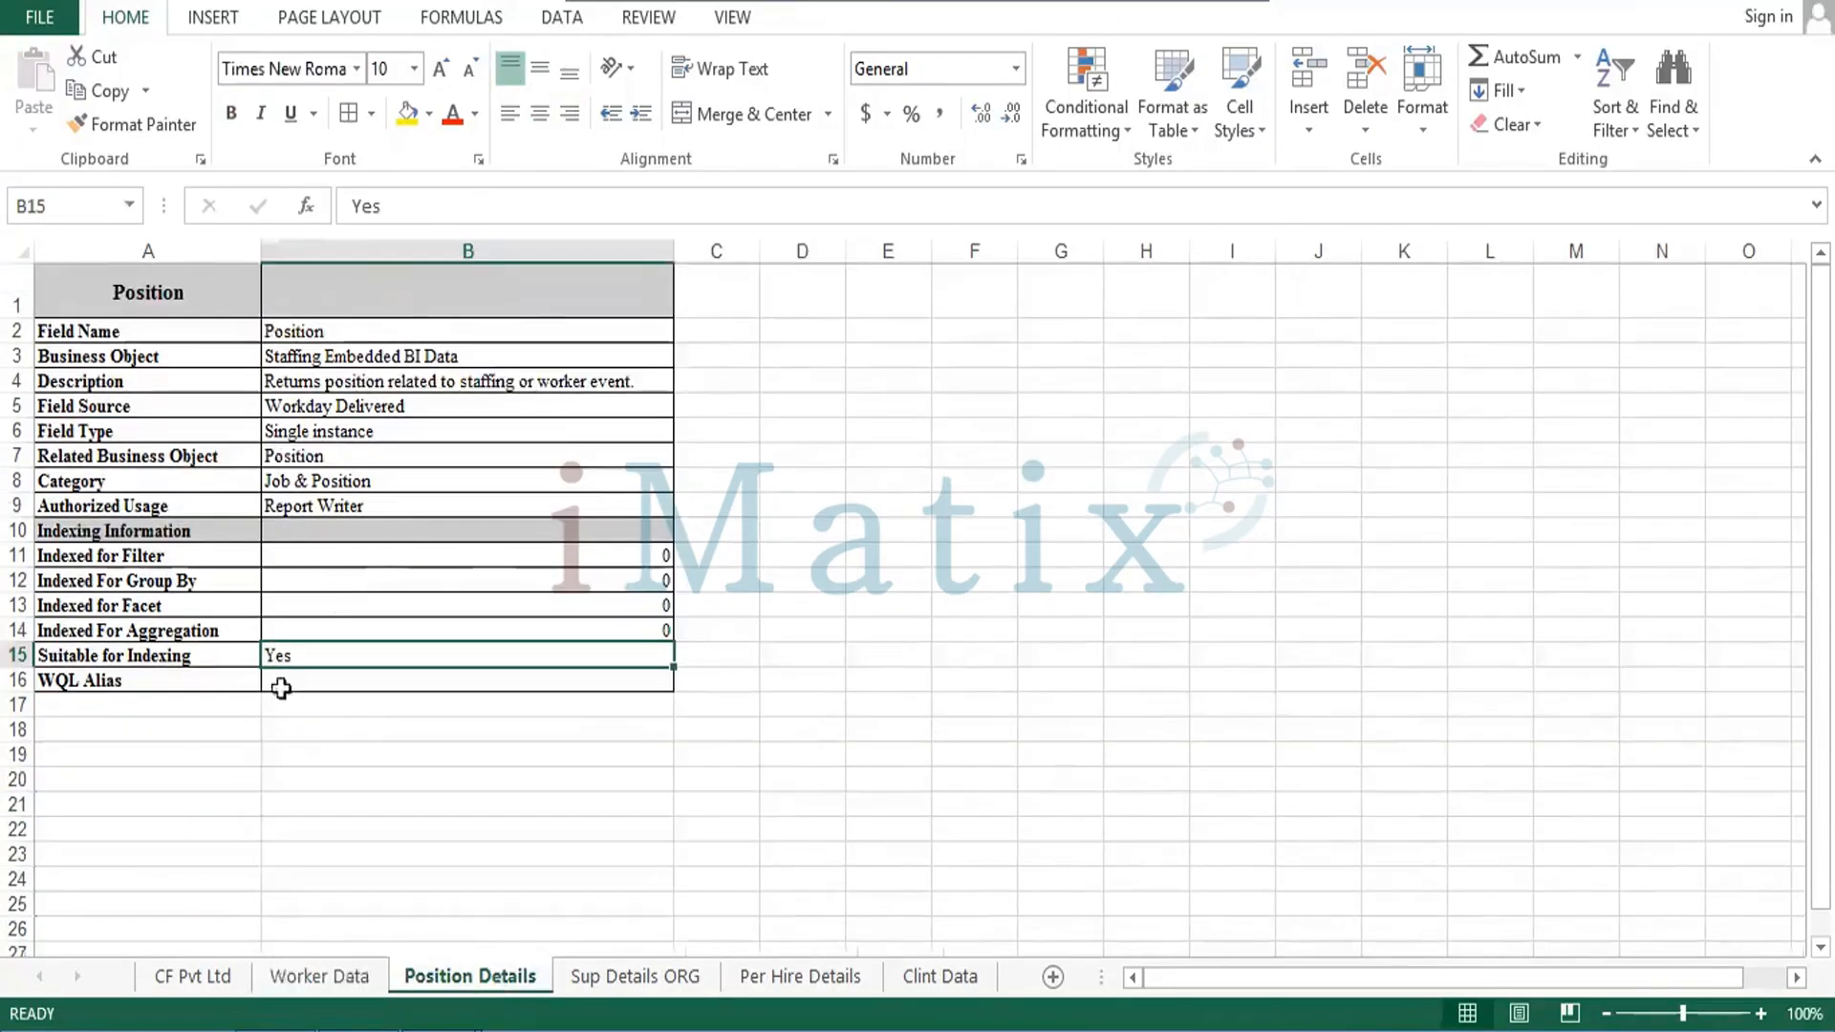
pyautogui.click(302, 979)
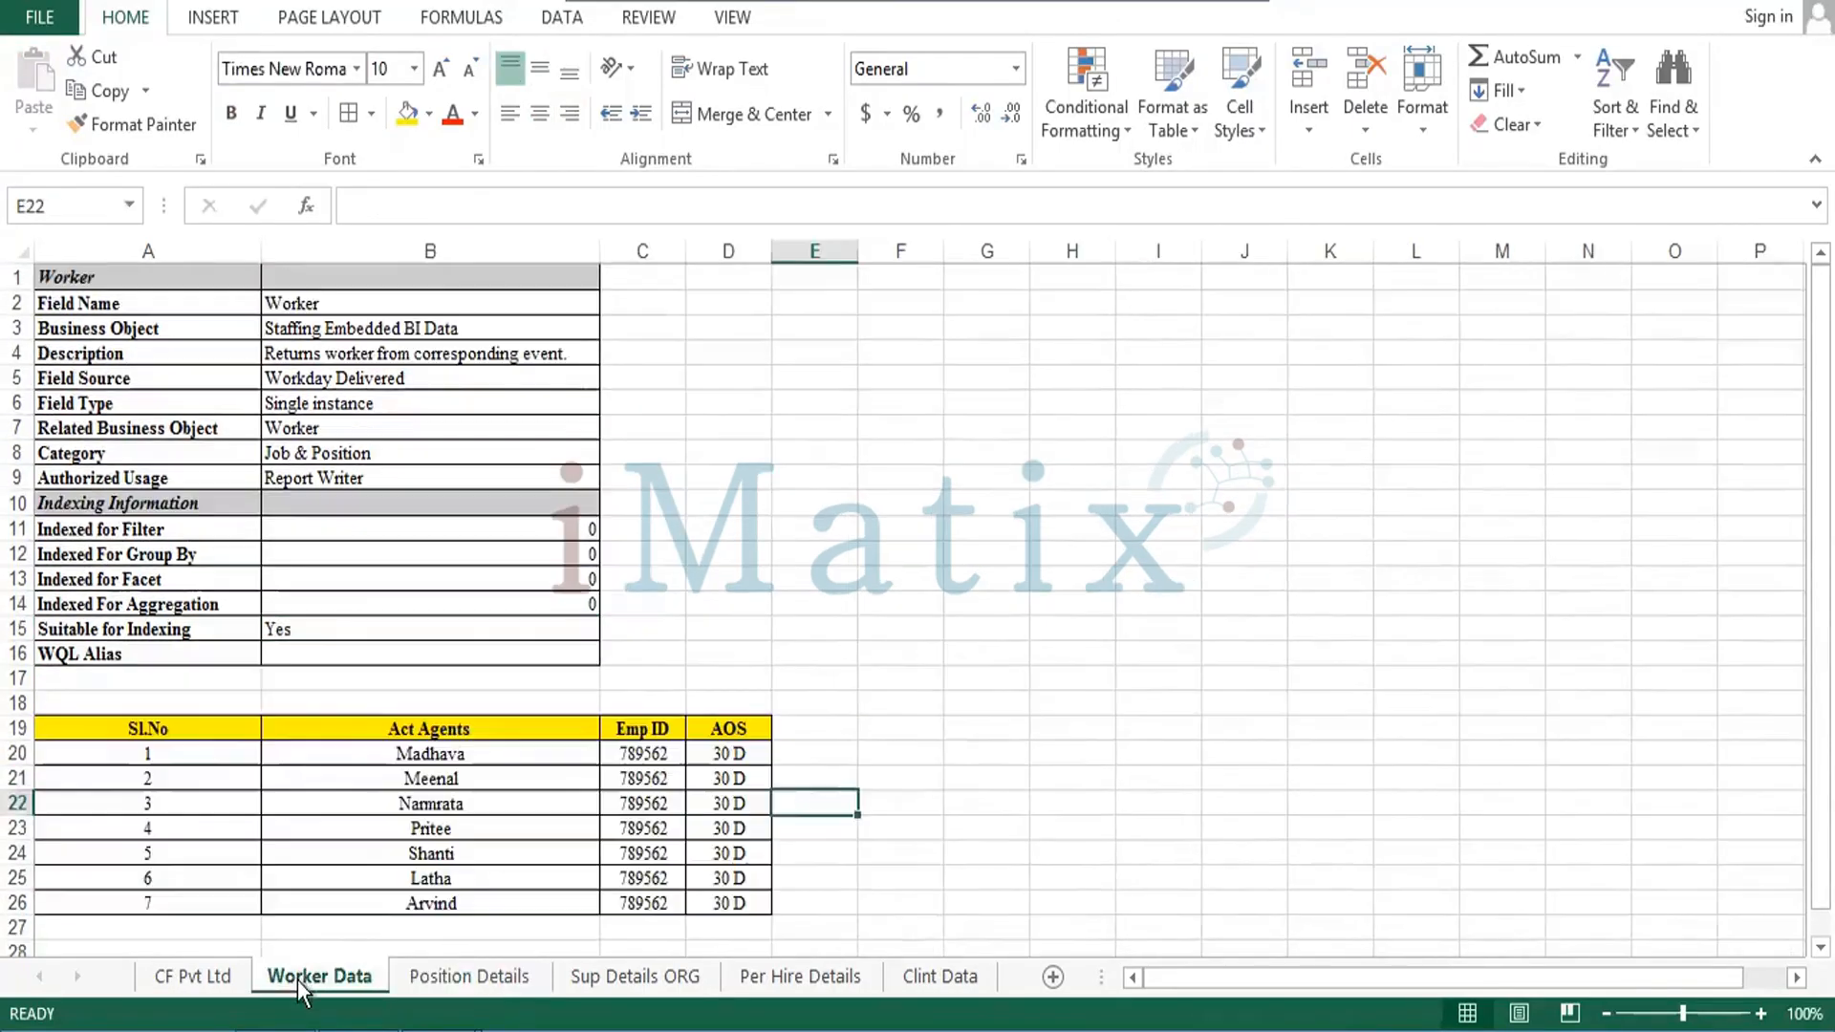
pyautogui.moveTo(205, 734); pyautogui.dragTo(698, 723)
pyautogui.hotkey('ctrl', 'c')
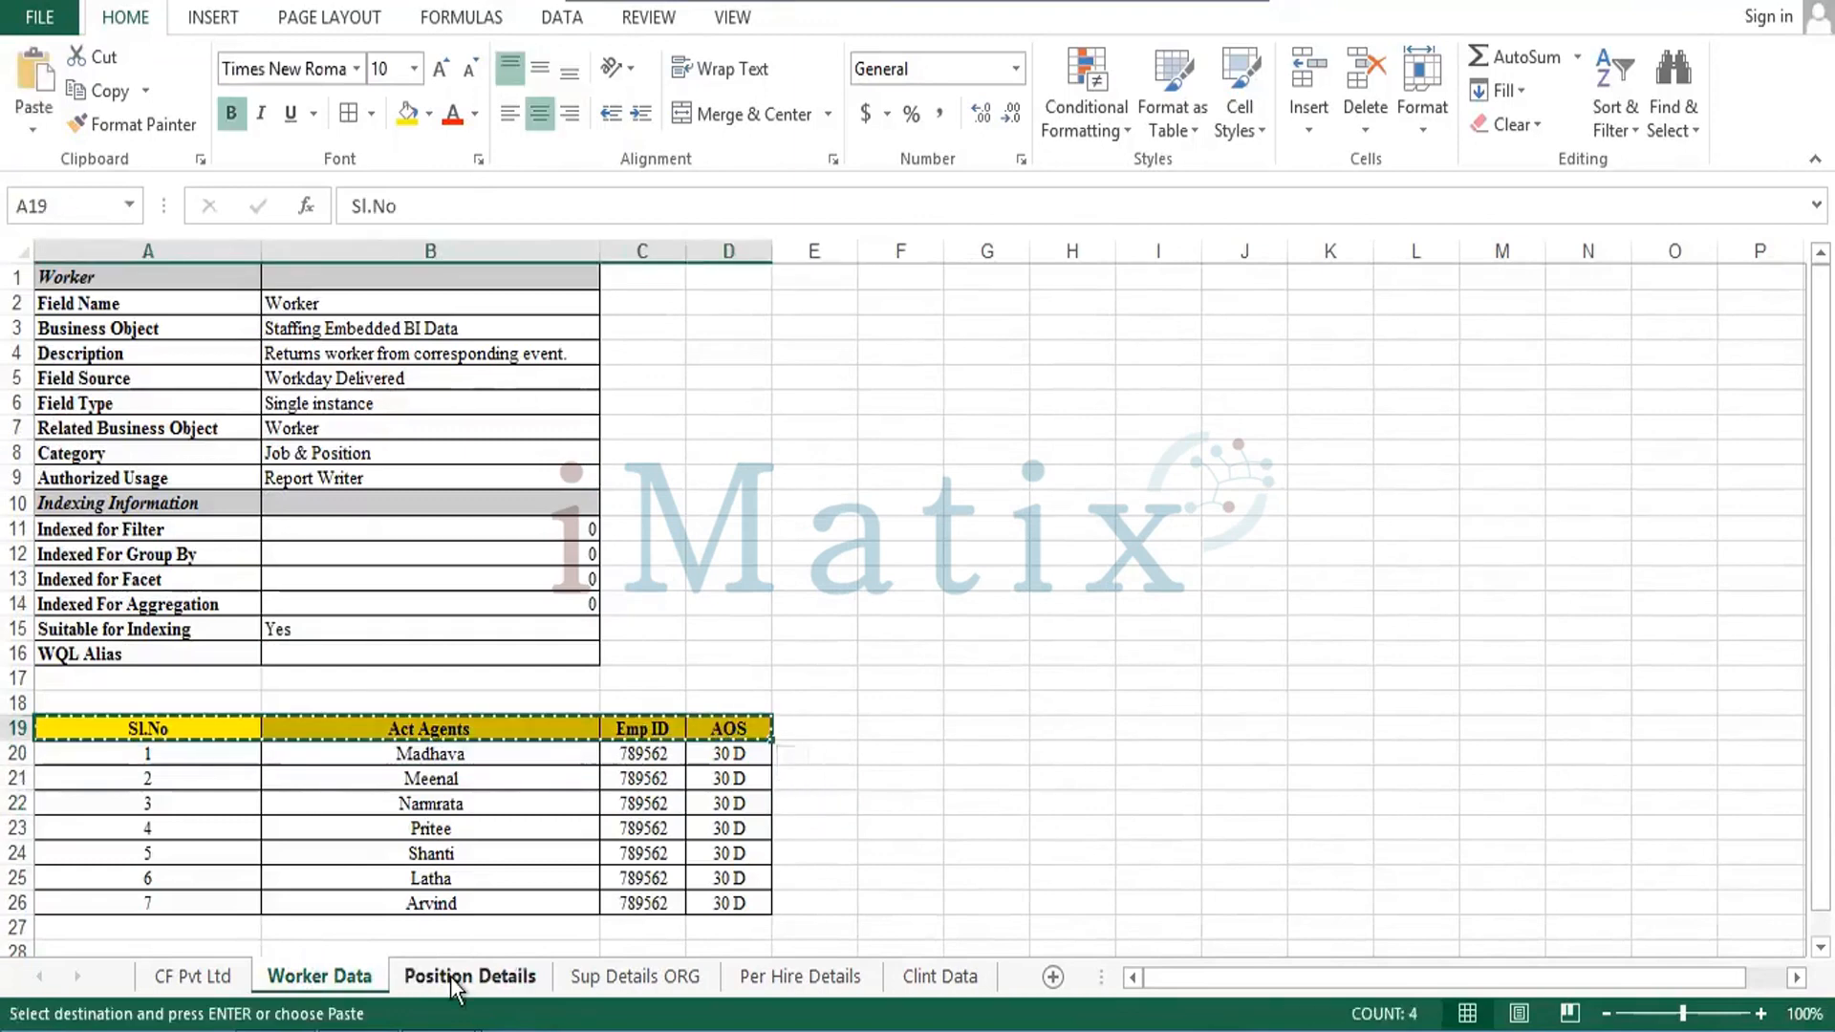
pyautogui.click(450, 977)
pyautogui.click(180, 776)
pyautogui.hotkey('ctrl', 'v')
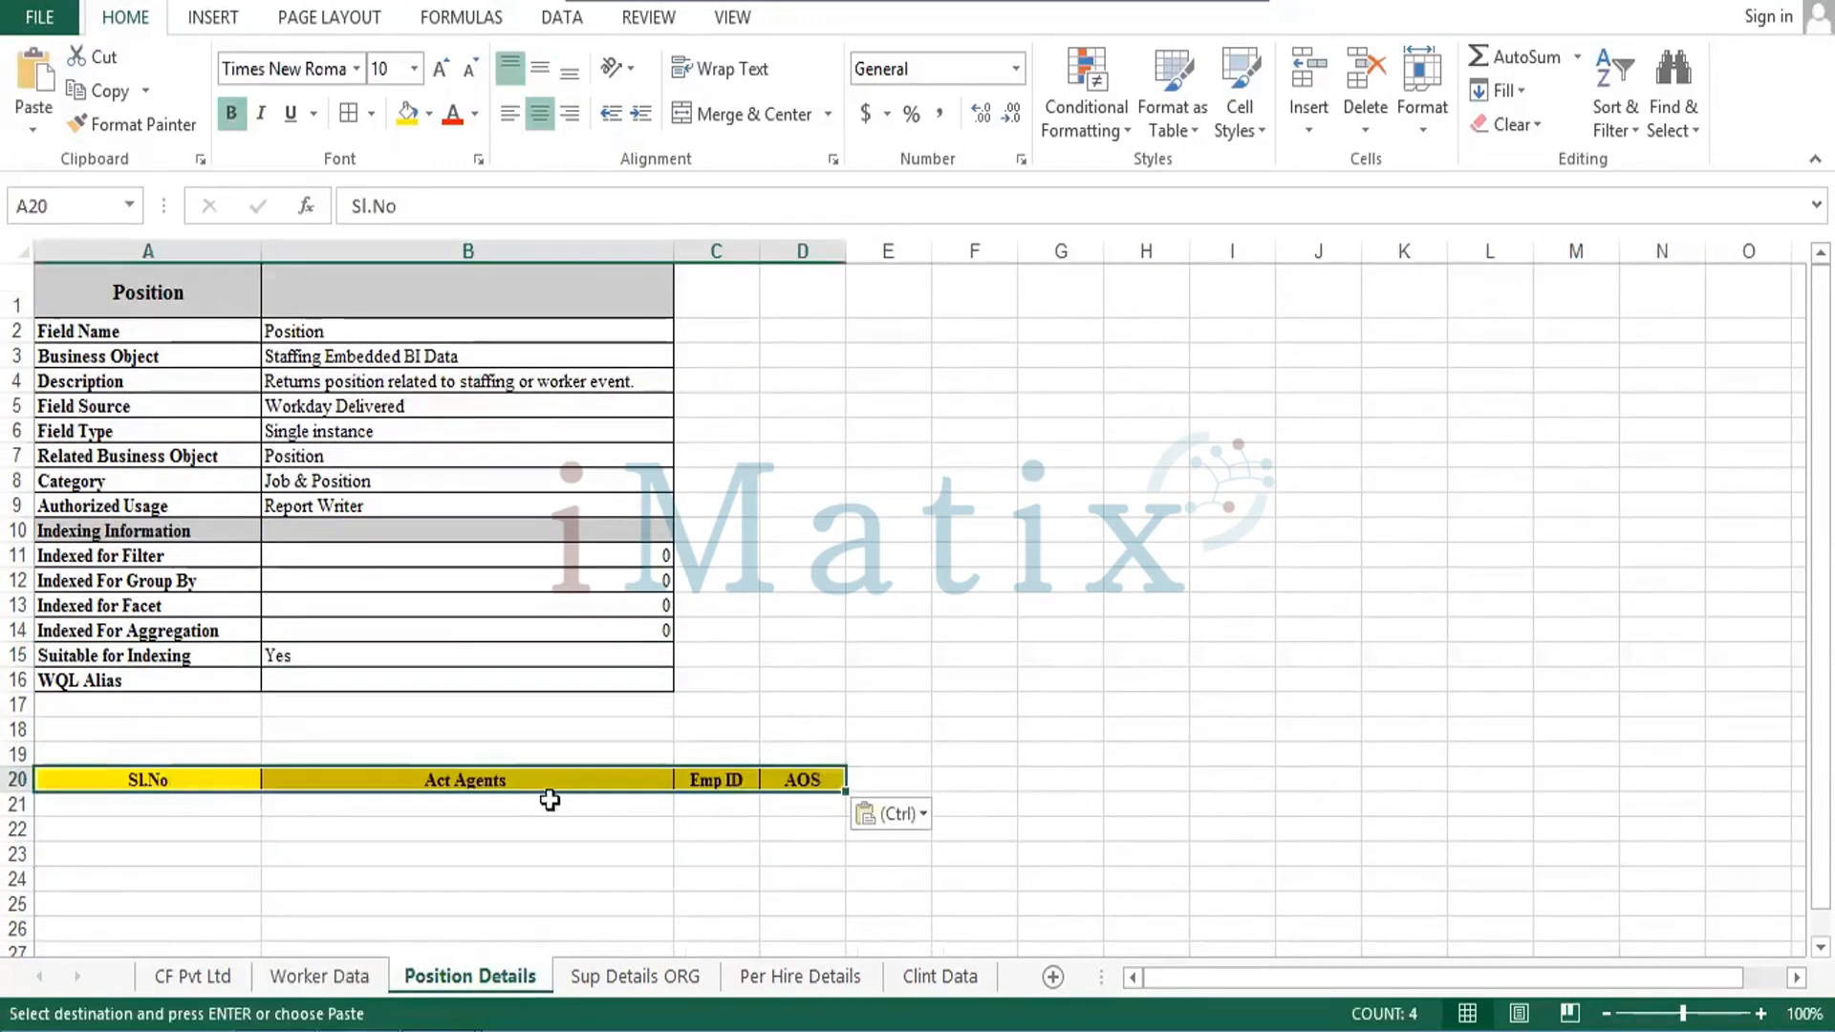
# Number the rows 1 to 4 in the Sl.No column of Position Details, A21:A24.
pyautogui.click(208, 814)
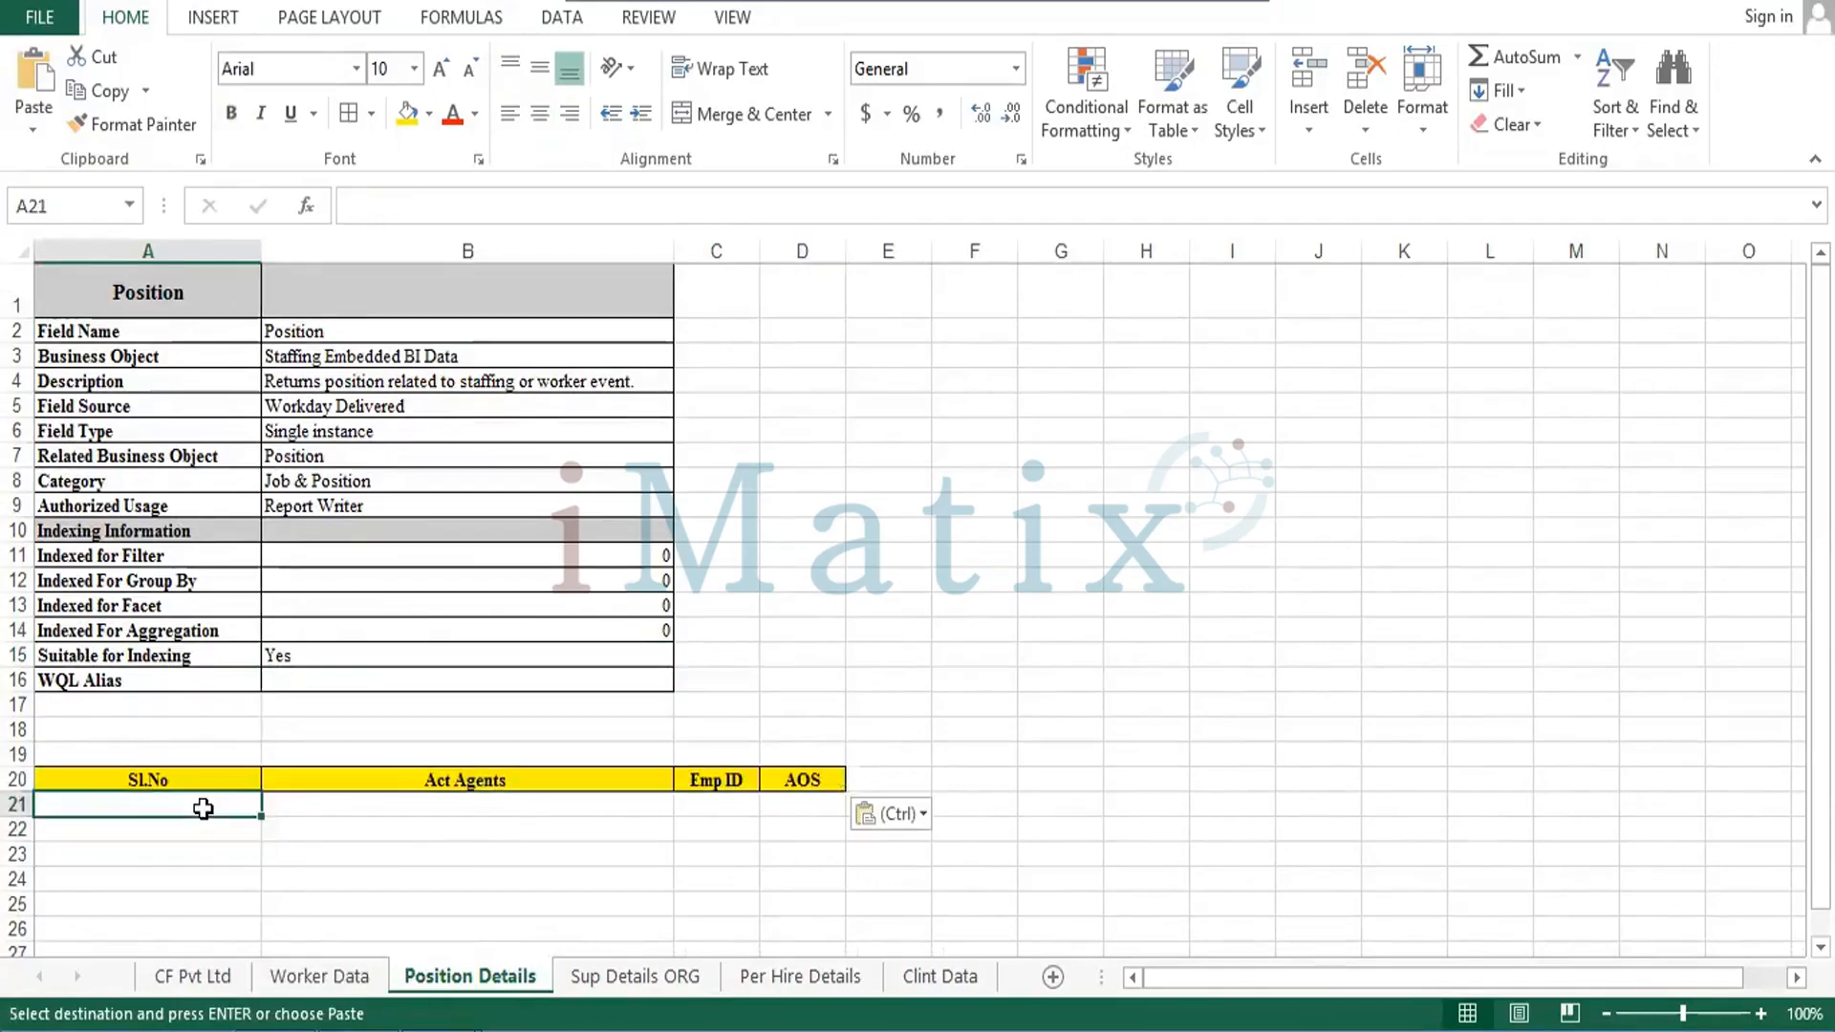
pyautogui.write('1')
pyautogui.press('Return')
pyautogui.write('2')
pyautogui.press('Return')
pyautogui.write('3')
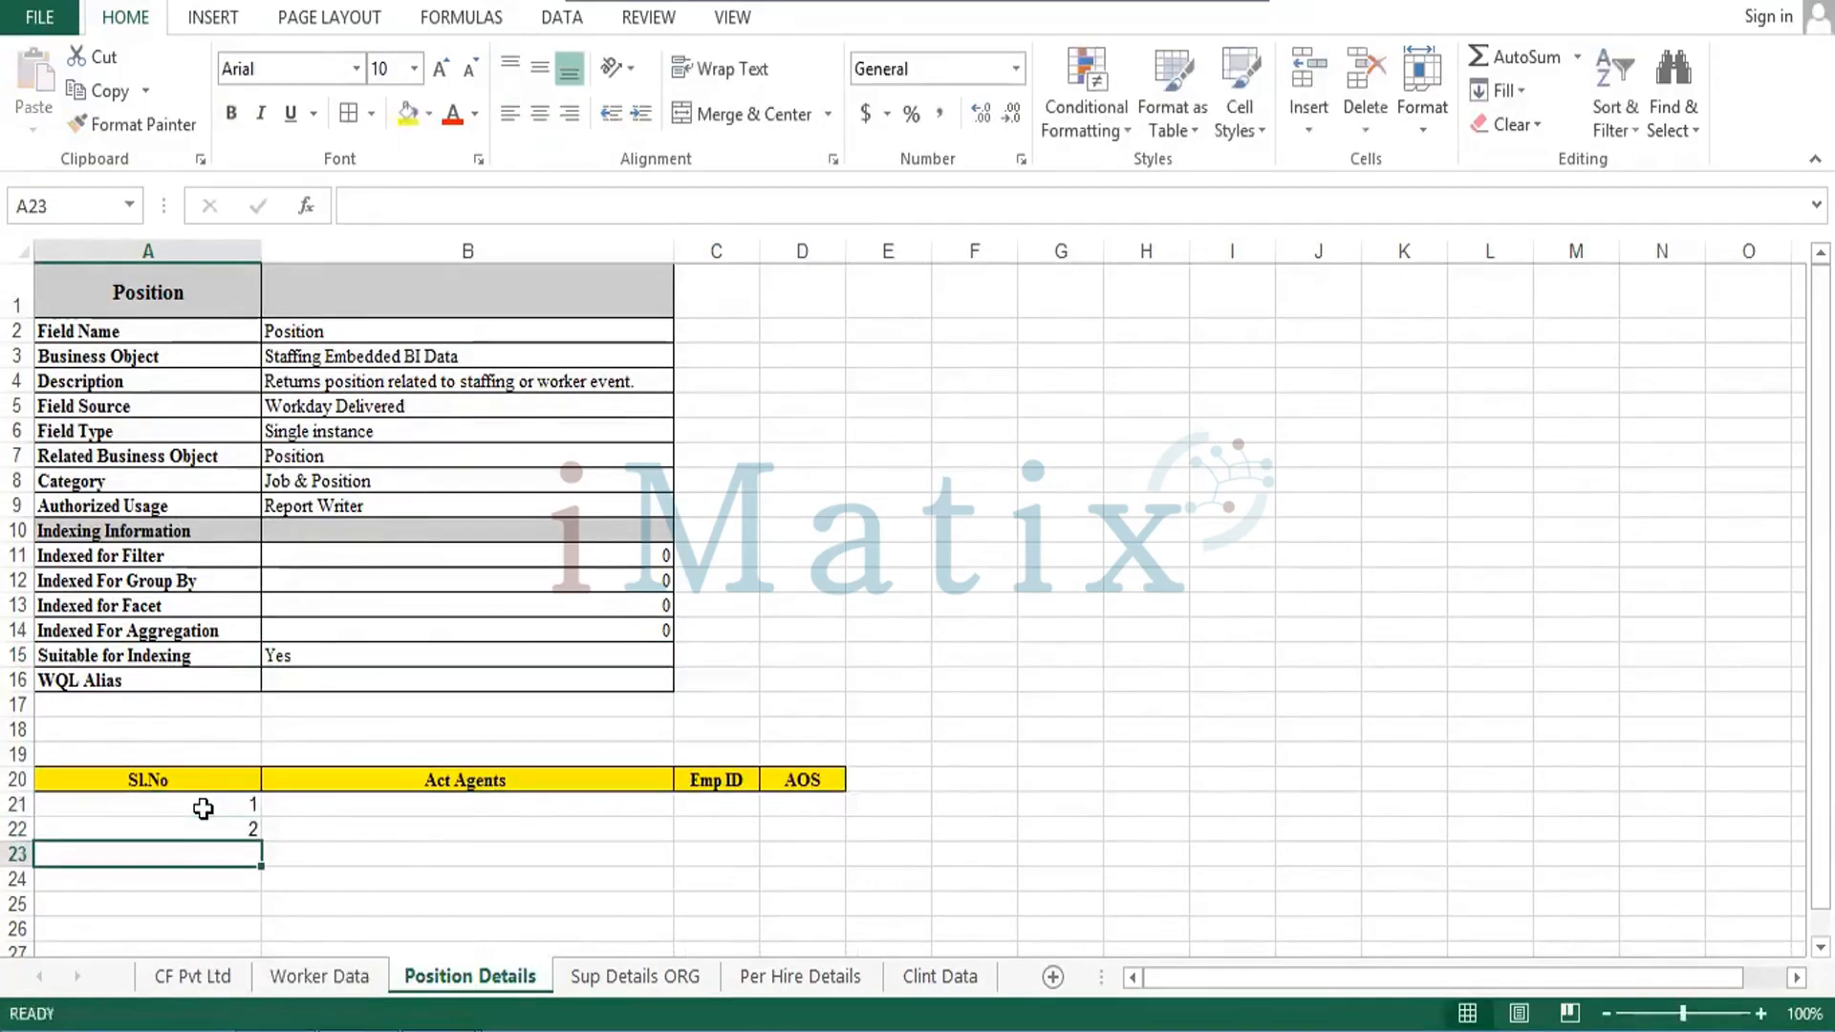
pyautogui.press('Return')
pyautogui.write('4')
pyautogui.press('Return')
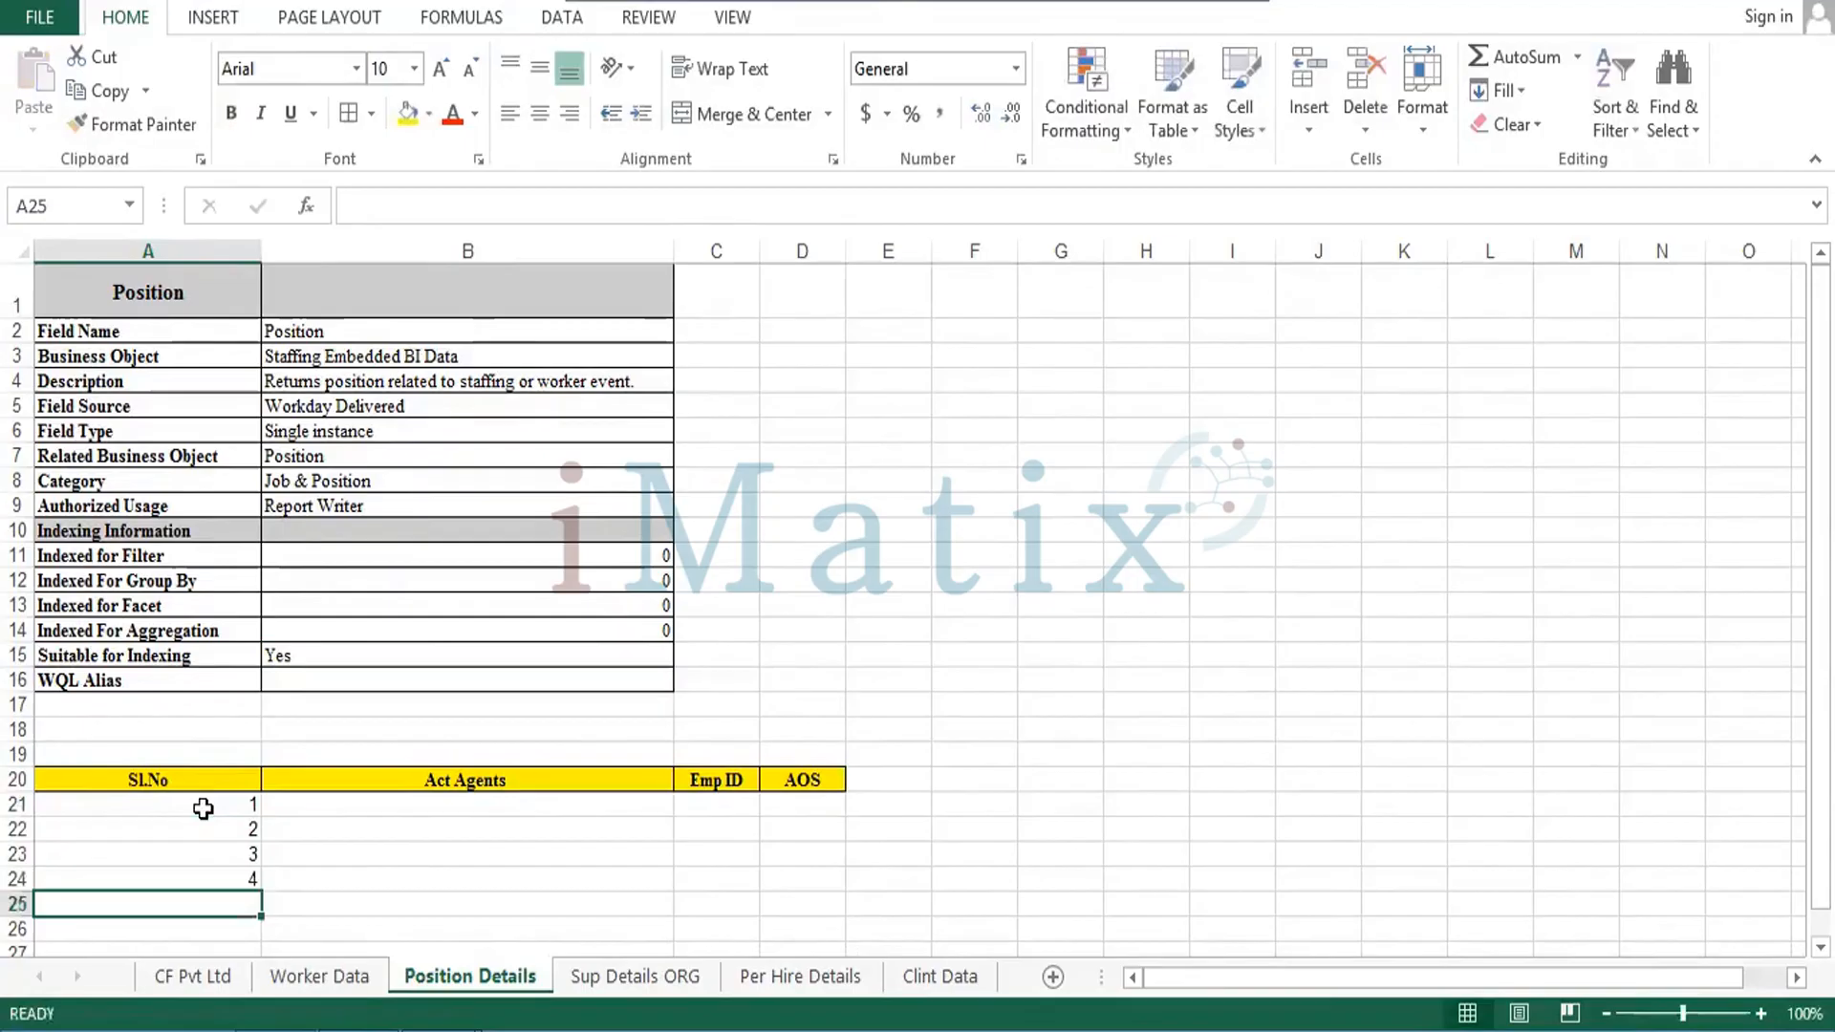
# Enter the positions Manger, AM, TL and SME in B21:B24.
pyautogui.click(426, 802)
pyautogui.write('Manger')
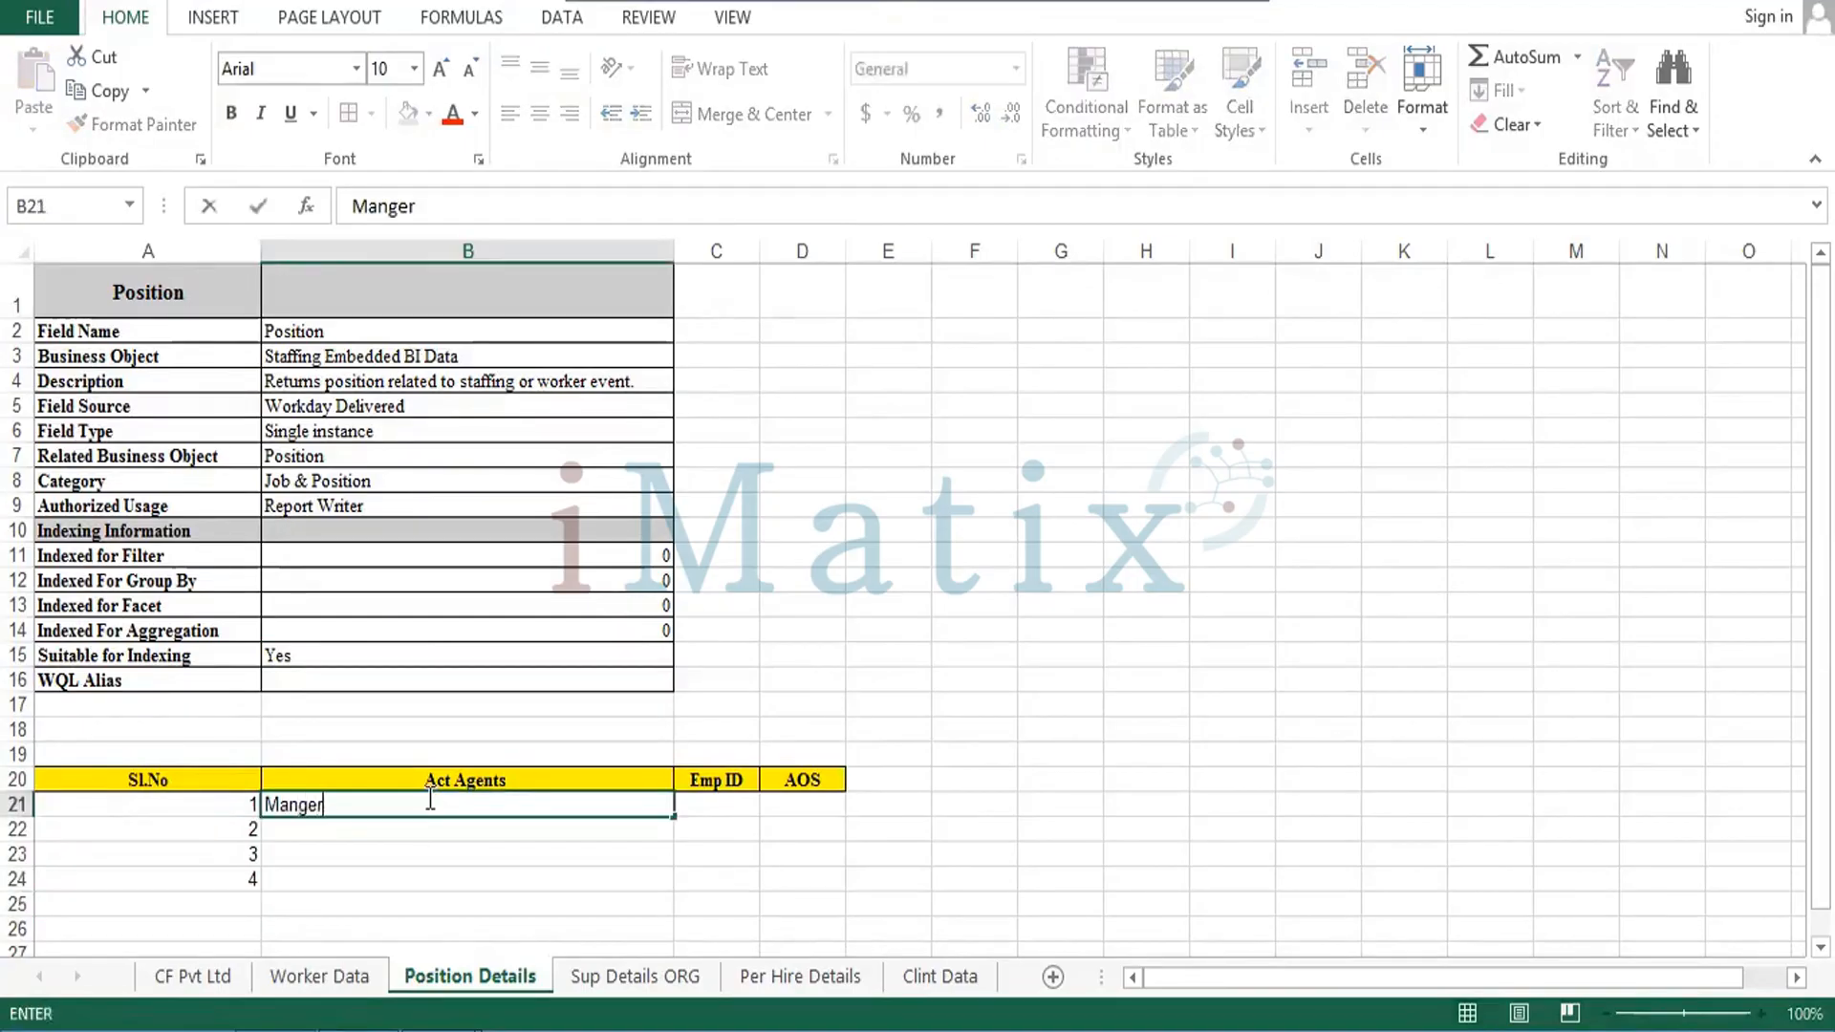
pyautogui.press('Return')
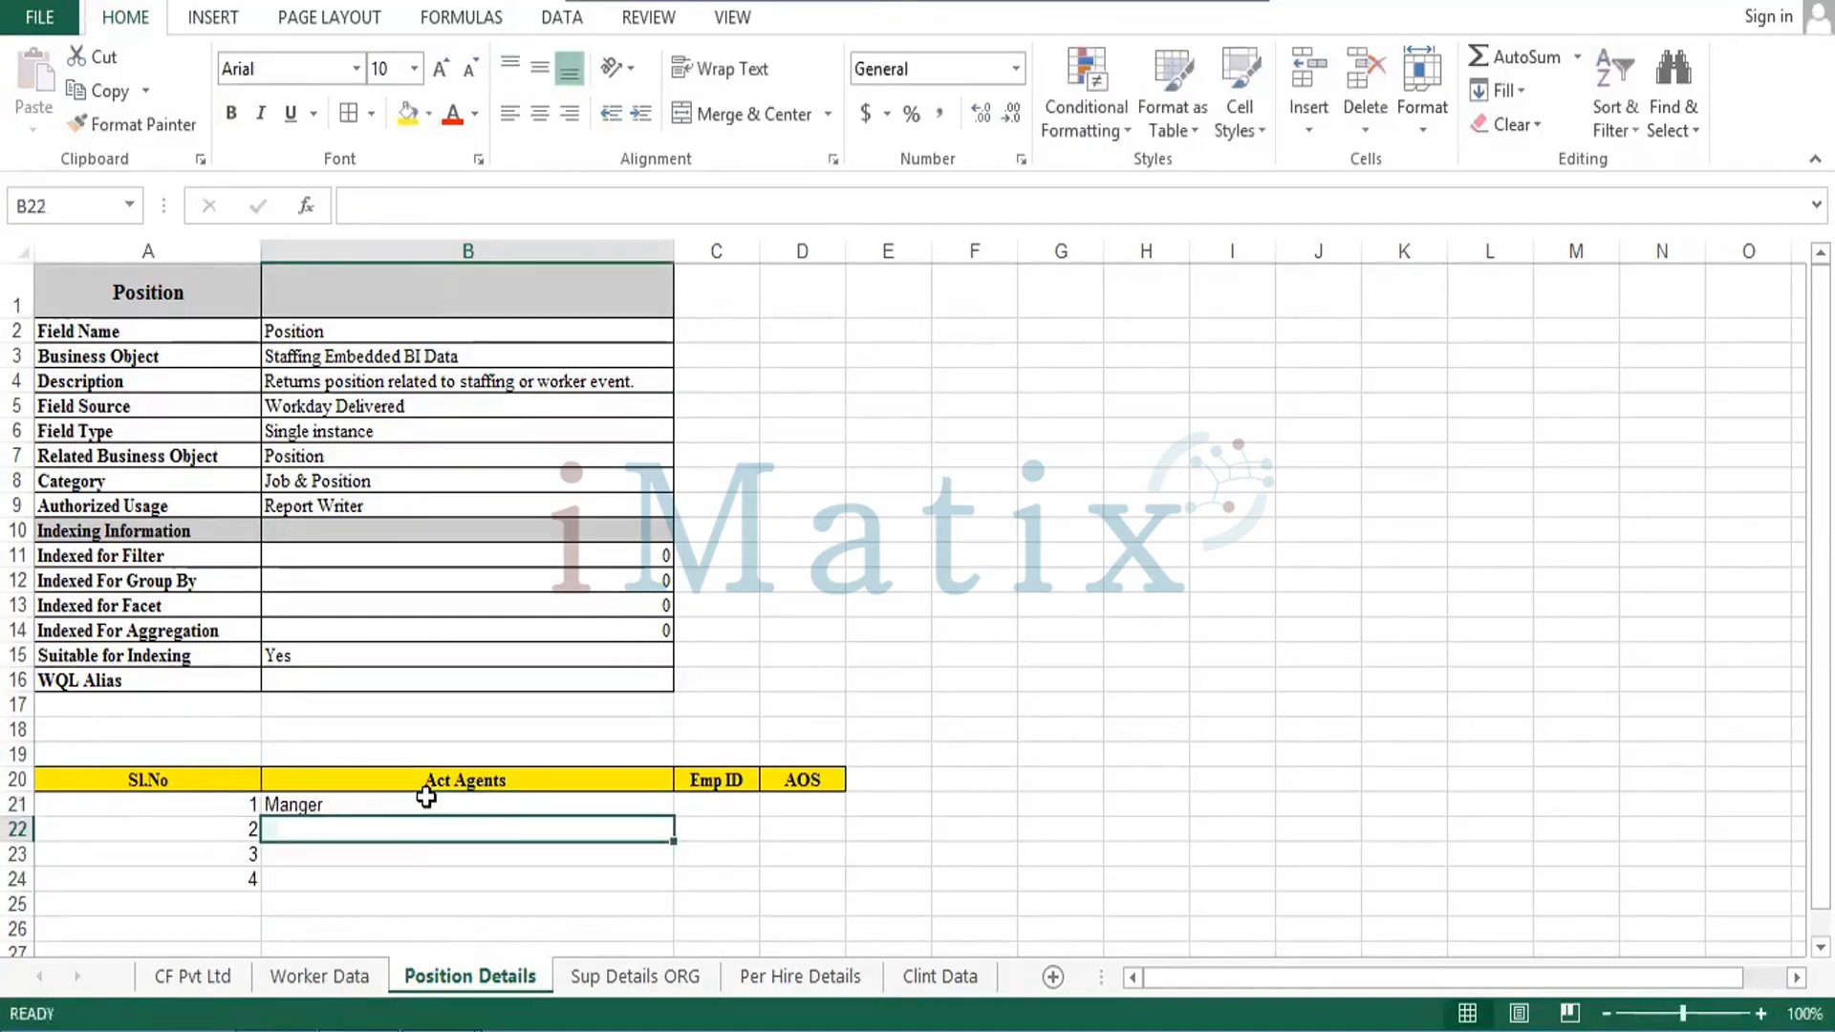
pyautogui.write('AM')
pyautogui.press('Return')
pyautogui.write('T')
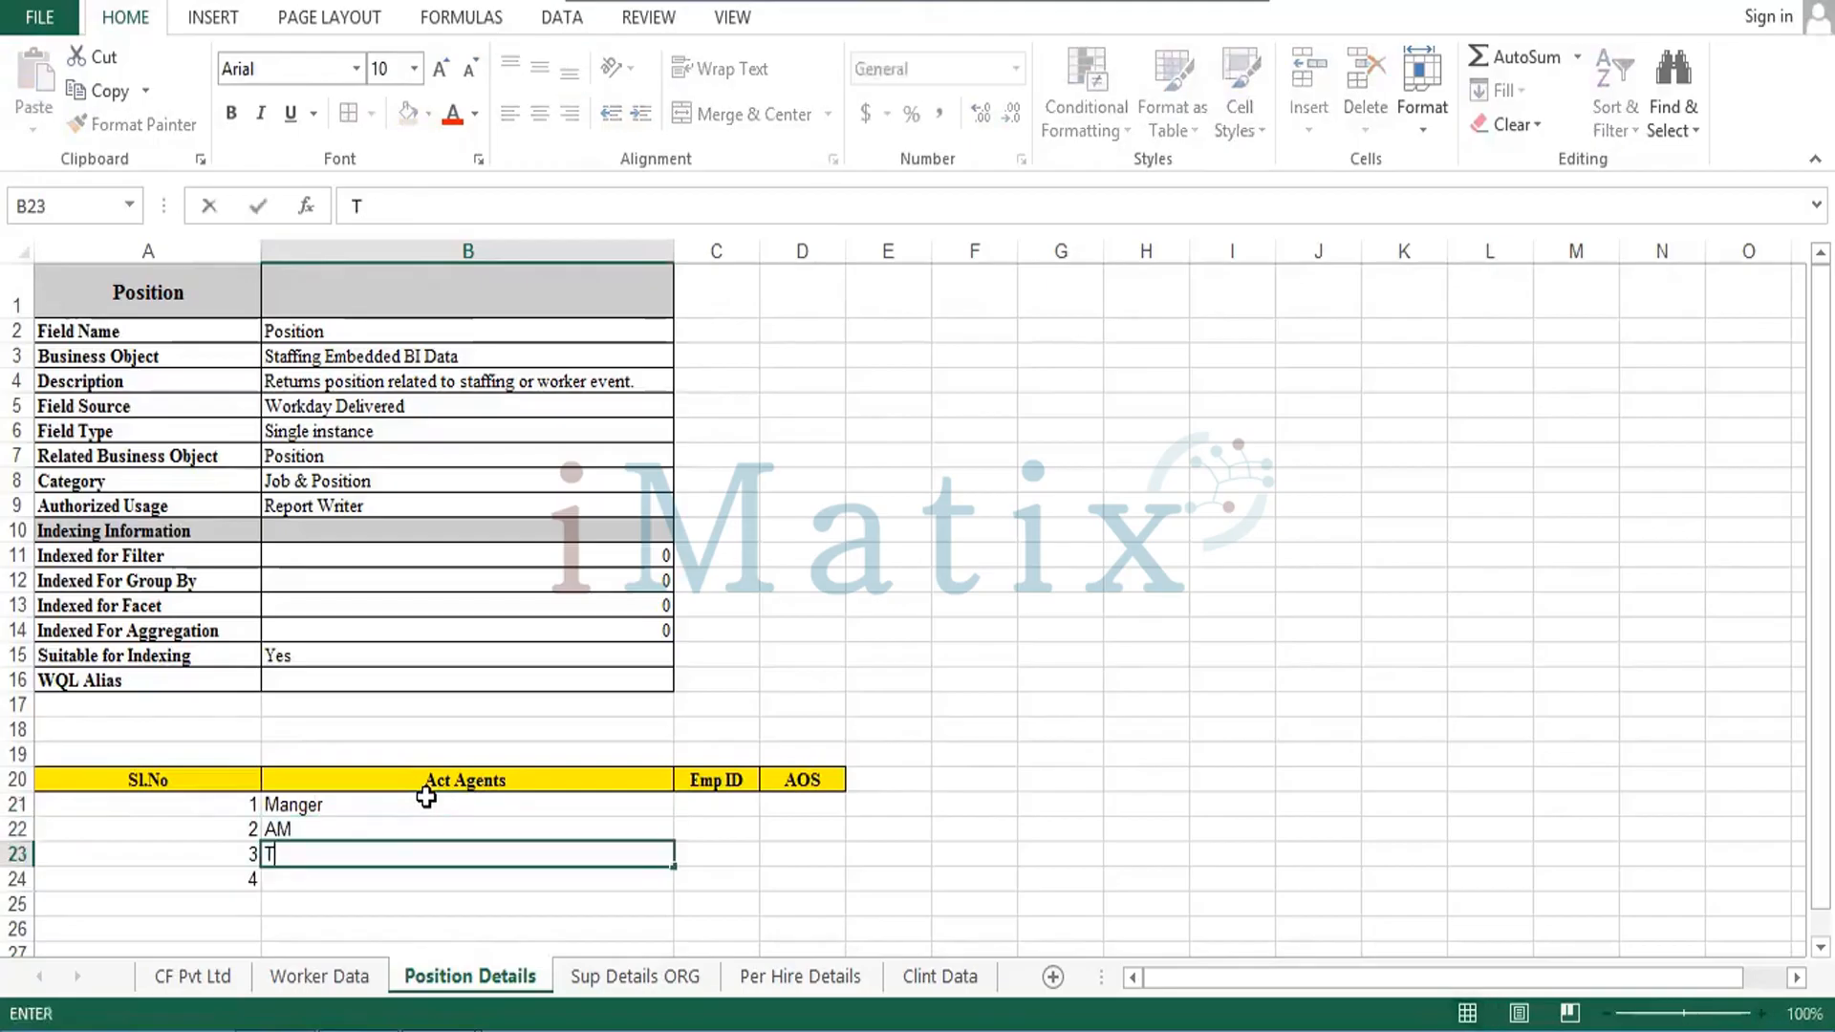
pyautogui.write('L')
pyautogui.press('Return')
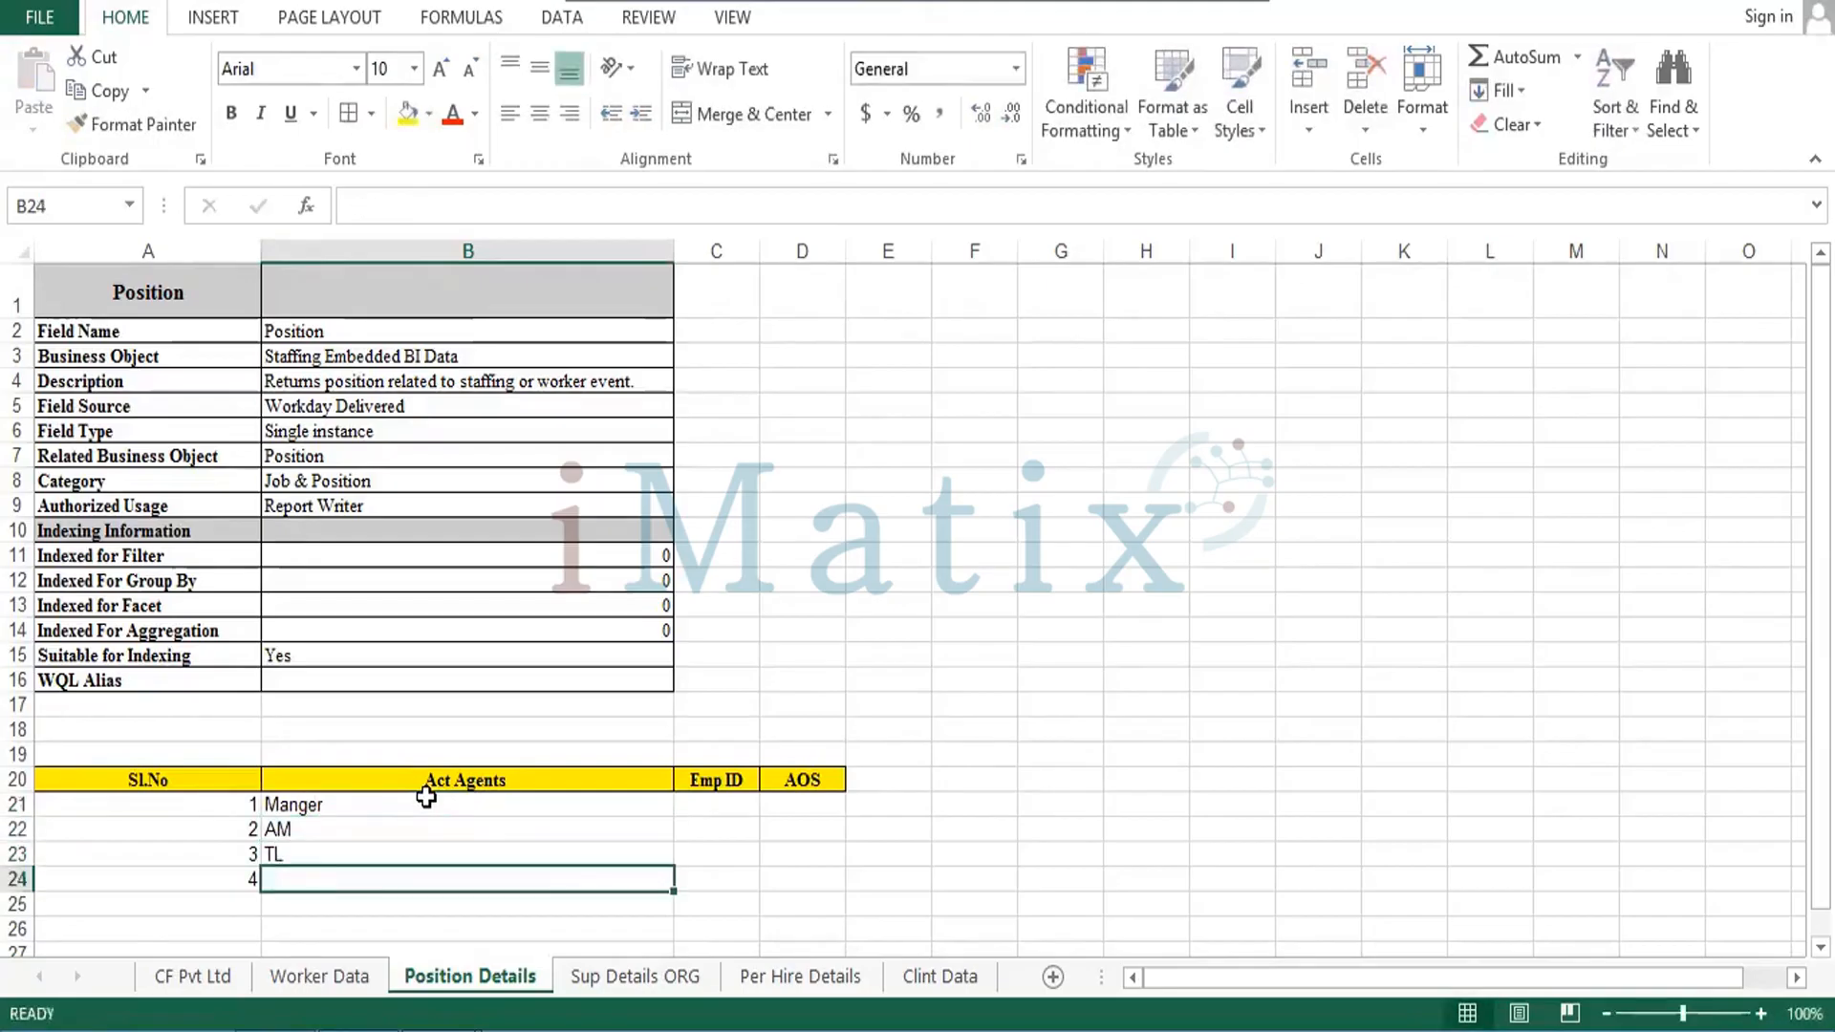
pyautogui.write('SME')
pyautogui.press('Return')
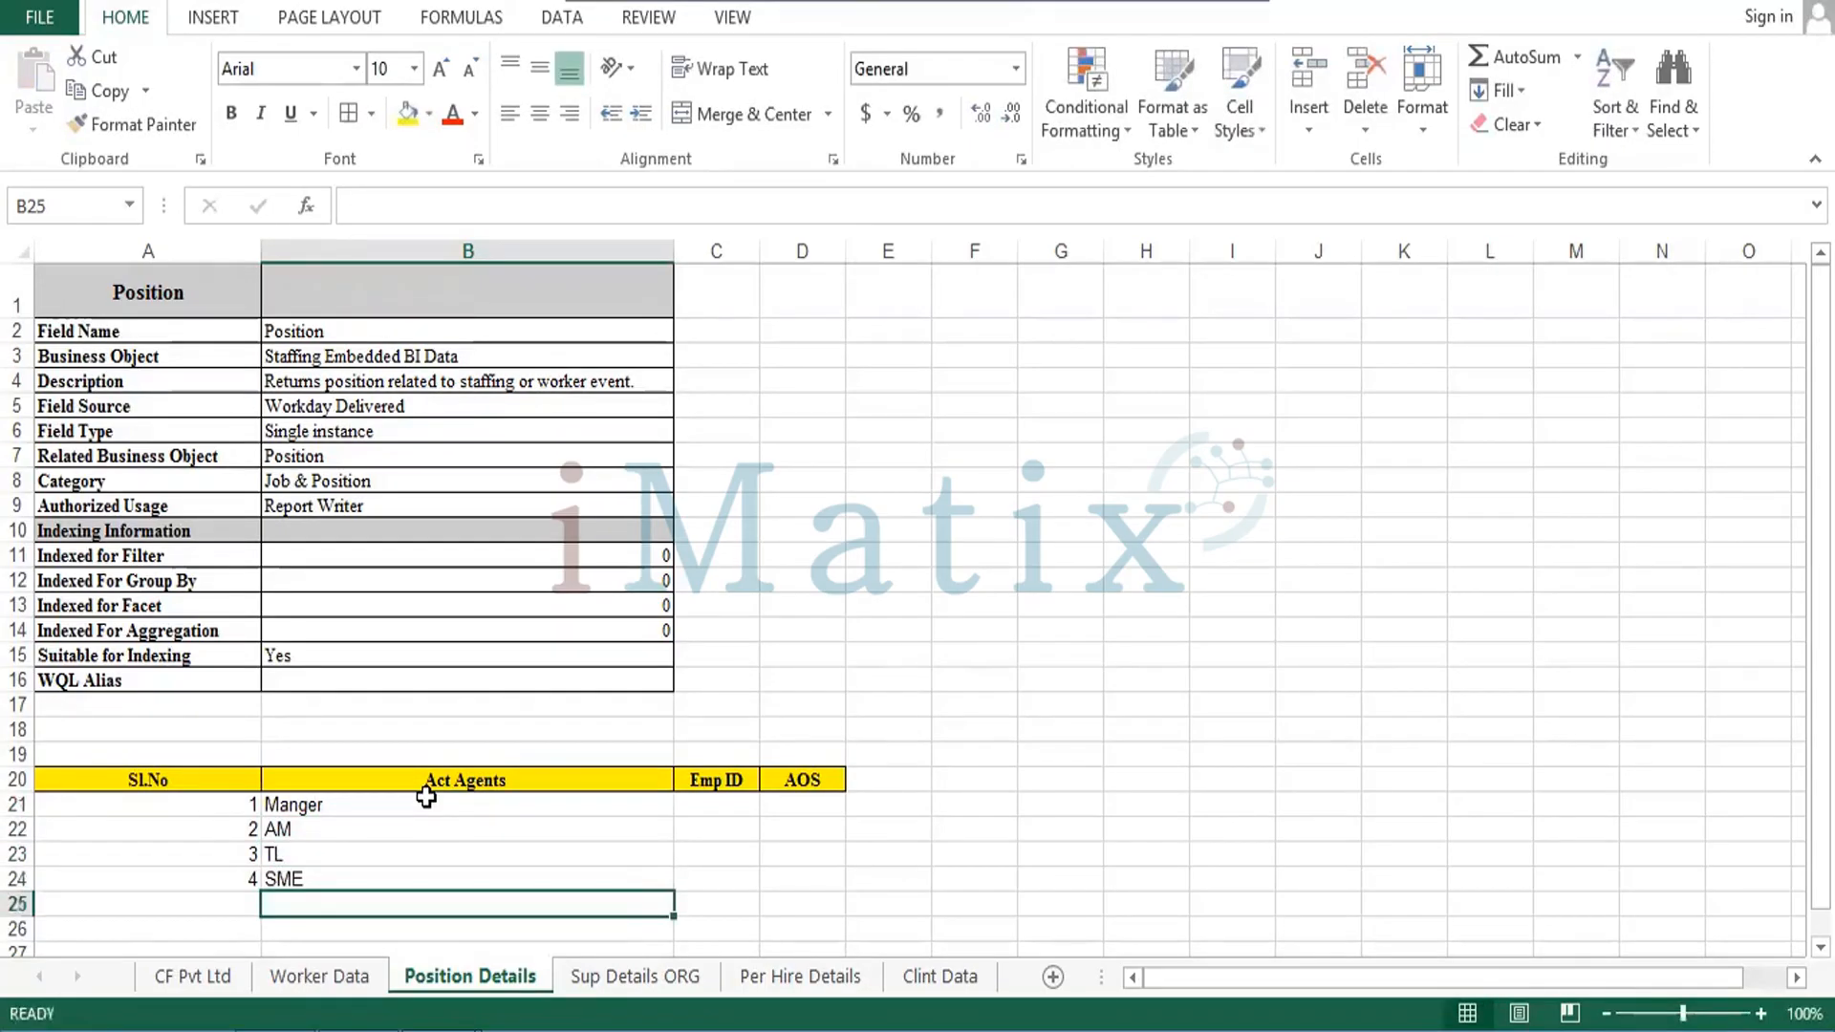
# Apply all borders to the position rows A21:D24.
pyautogui.press('Up')
pyautogui.press('Up')
pyautogui.press('Up')
pyautogui.press('Up')
pyautogui.press('Left')
pyautogui.hotkey('shift', 'Right')
pyautogui.hotkey('shift', 'Right')
pyautogui.hotkey('shift', 'Right')
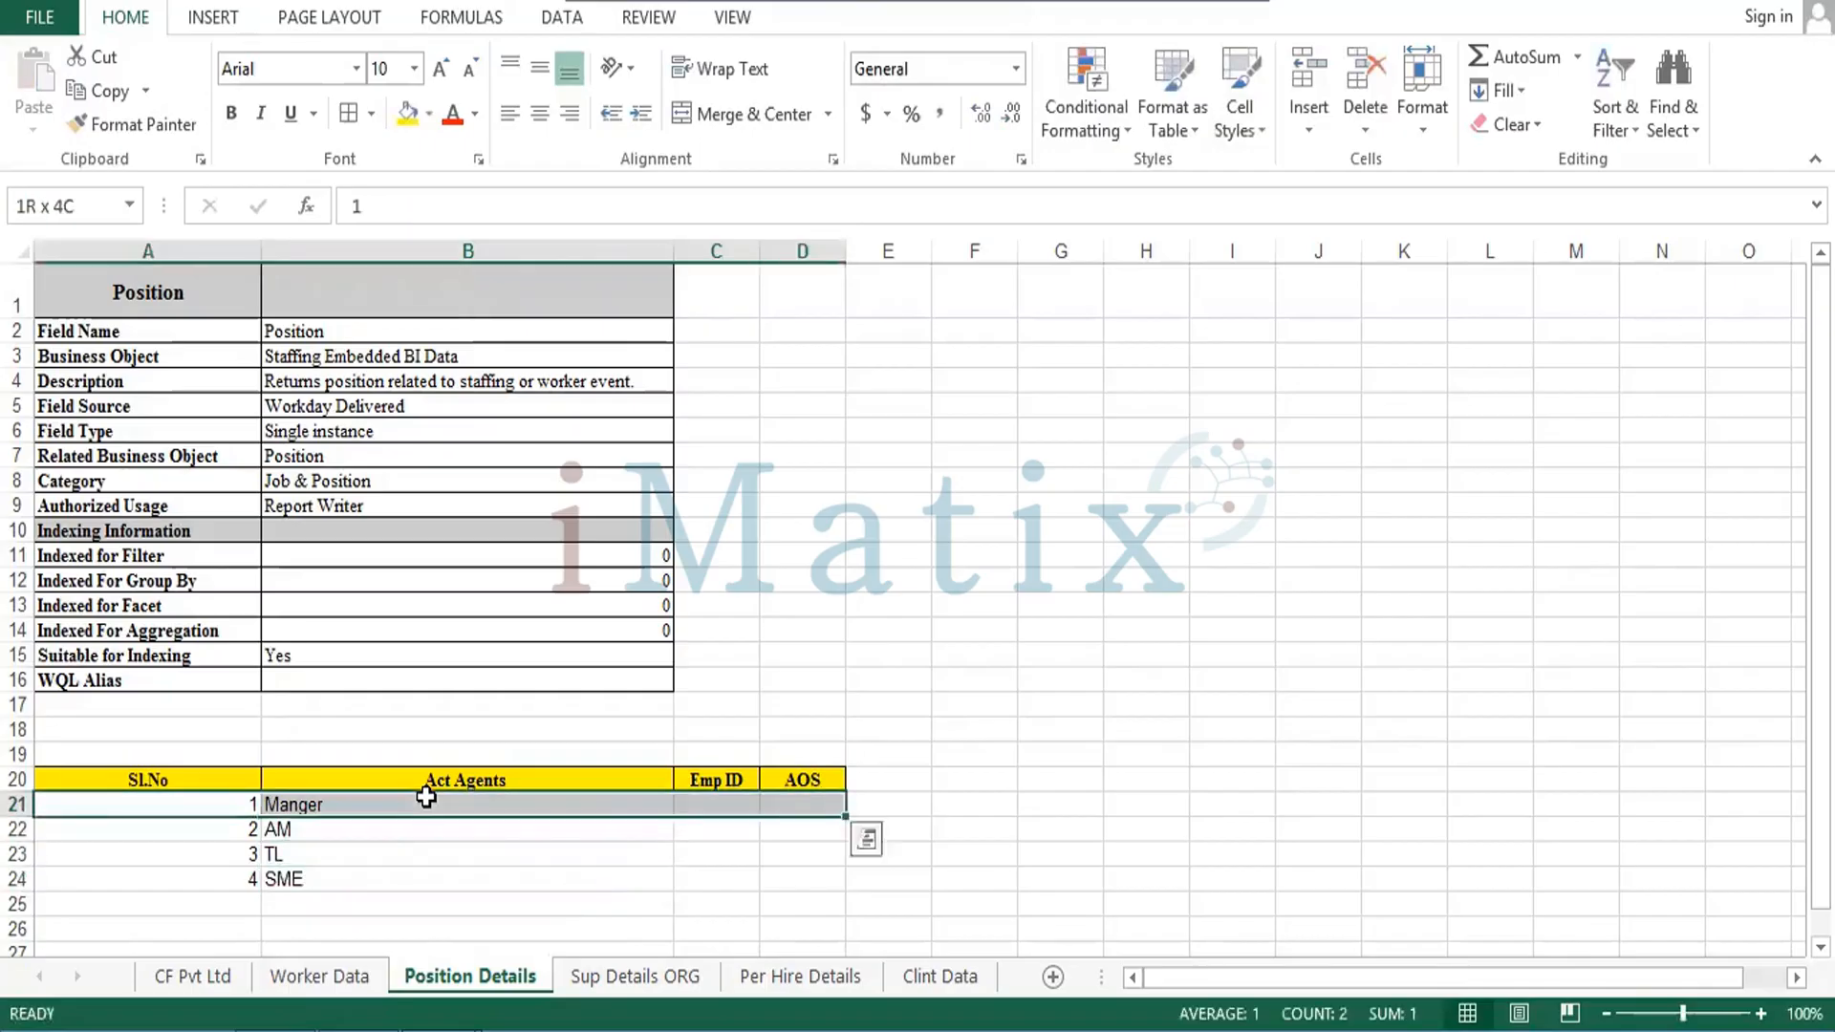
pyautogui.hotkey('shift', 'Down')
pyautogui.hotkey('shift', 'Down')
pyautogui.hotkey('shift', 'Down')
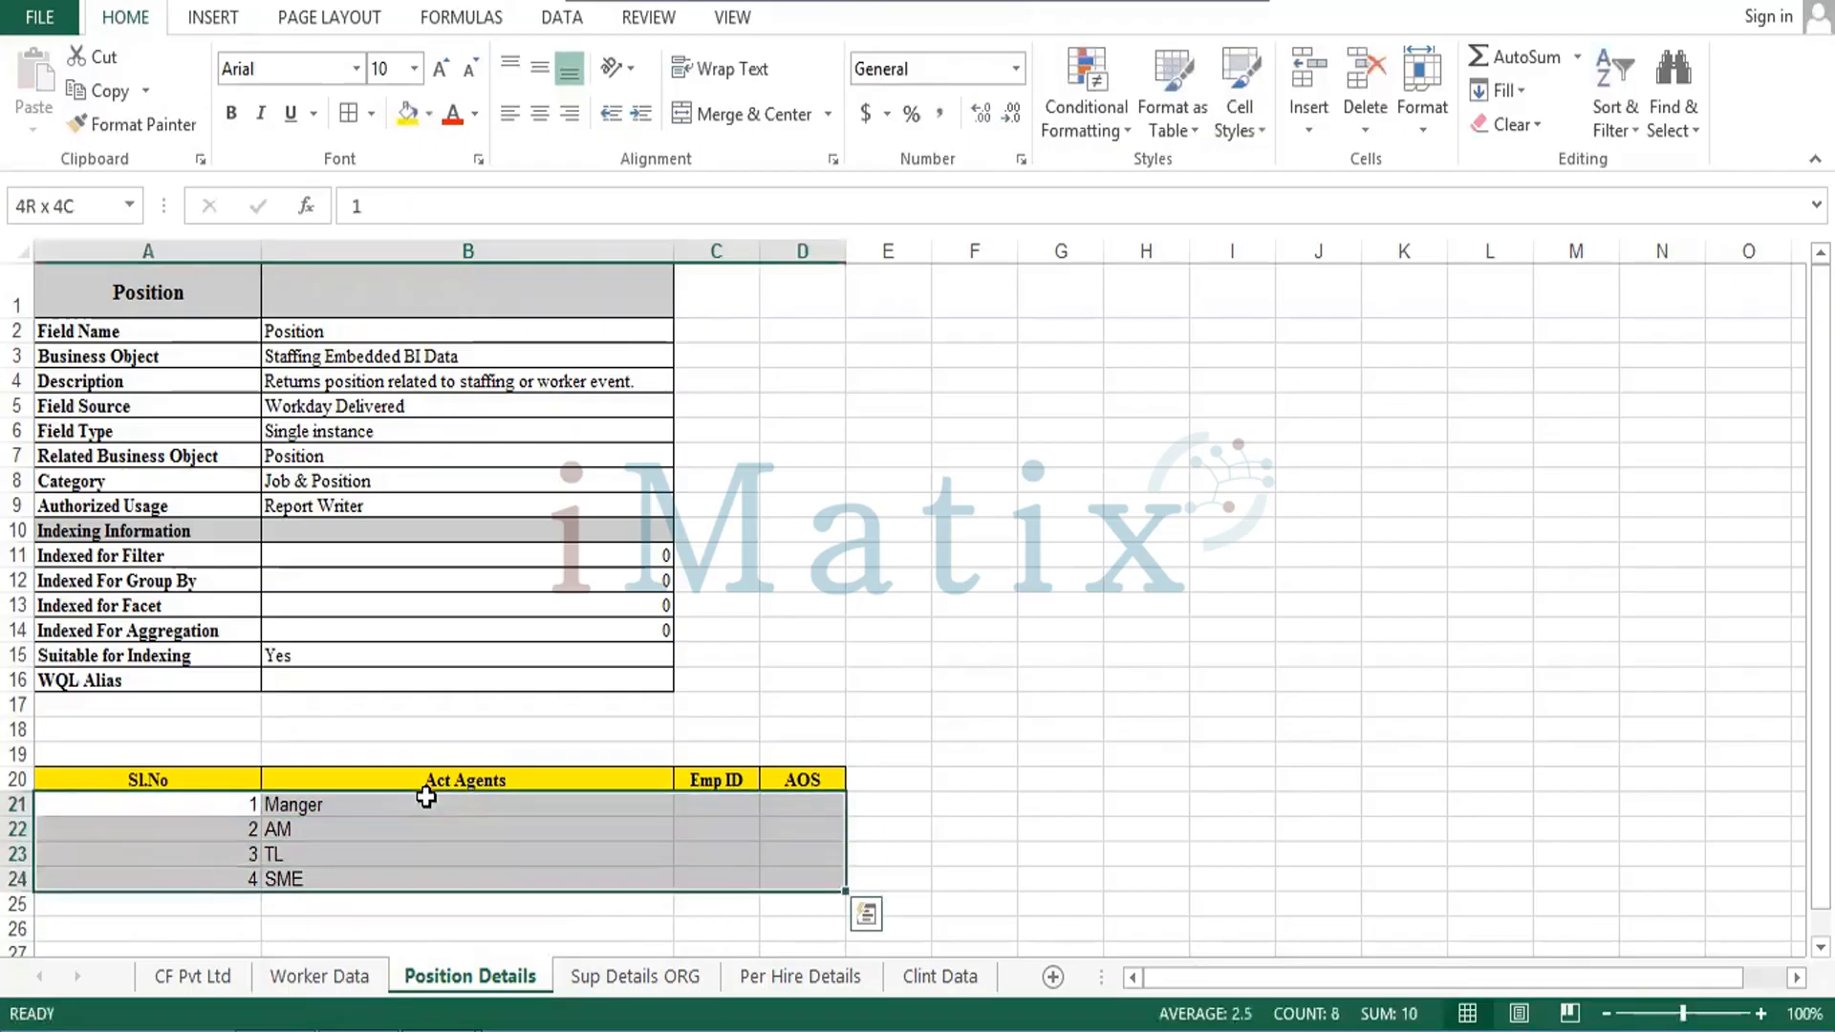
pyautogui.click(348, 123)
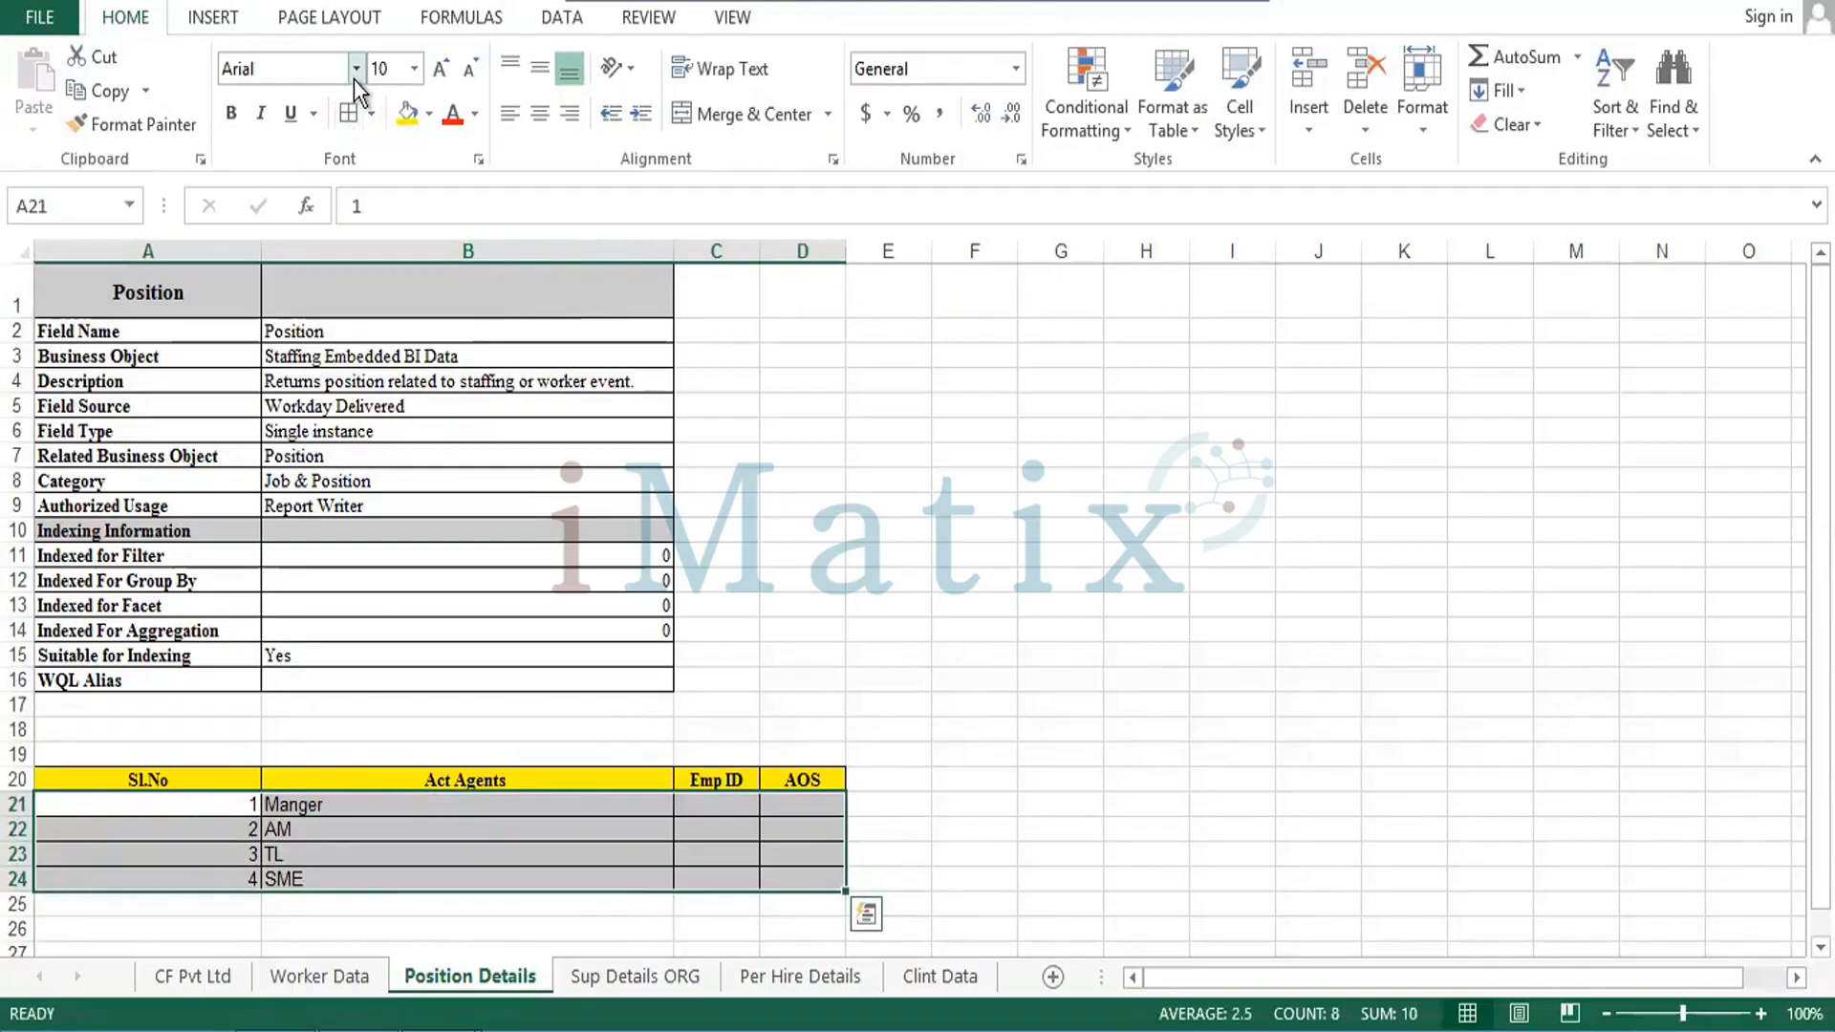
# Set the font of the position rows A21:D24 to Times New Roman.
pyautogui.click(355, 79)
pyautogui.write('Times New Roman')
pyautogui.press('Return')
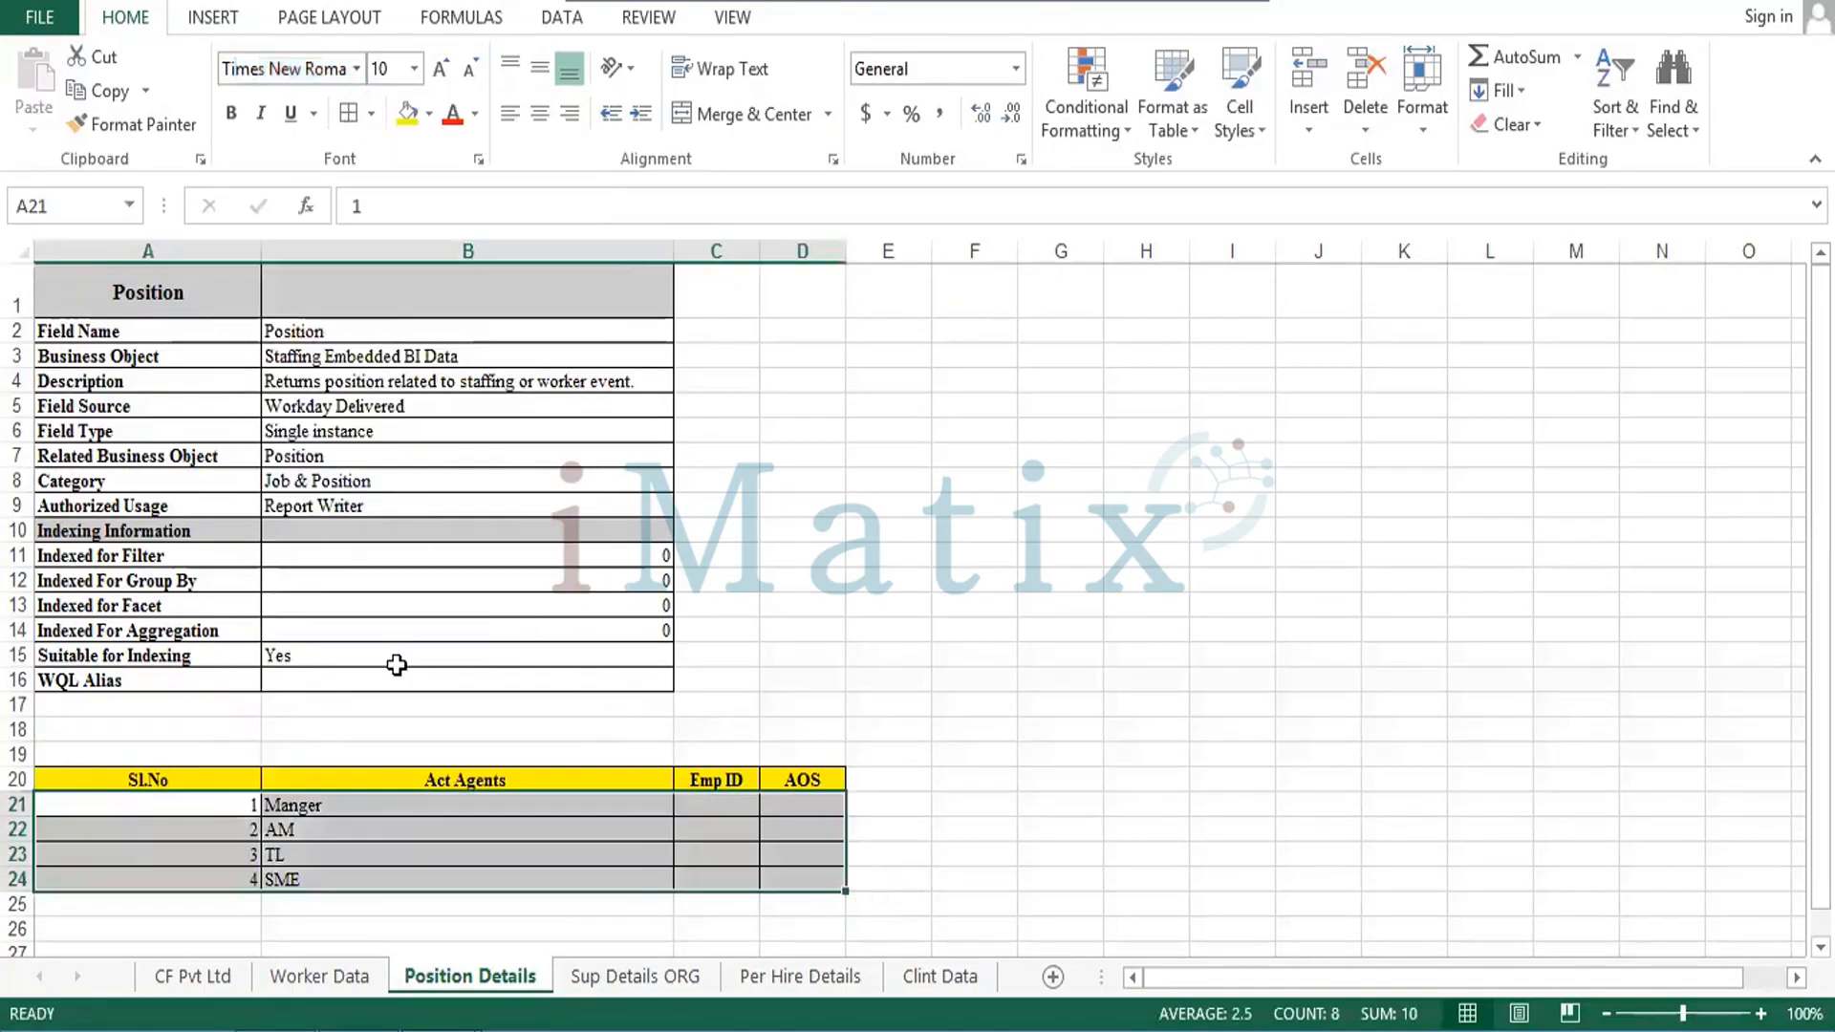
pyautogui.click(397, 666)
pyautogui.press('Down')
pyautogui.press('Right')
pyautogui.write('0')
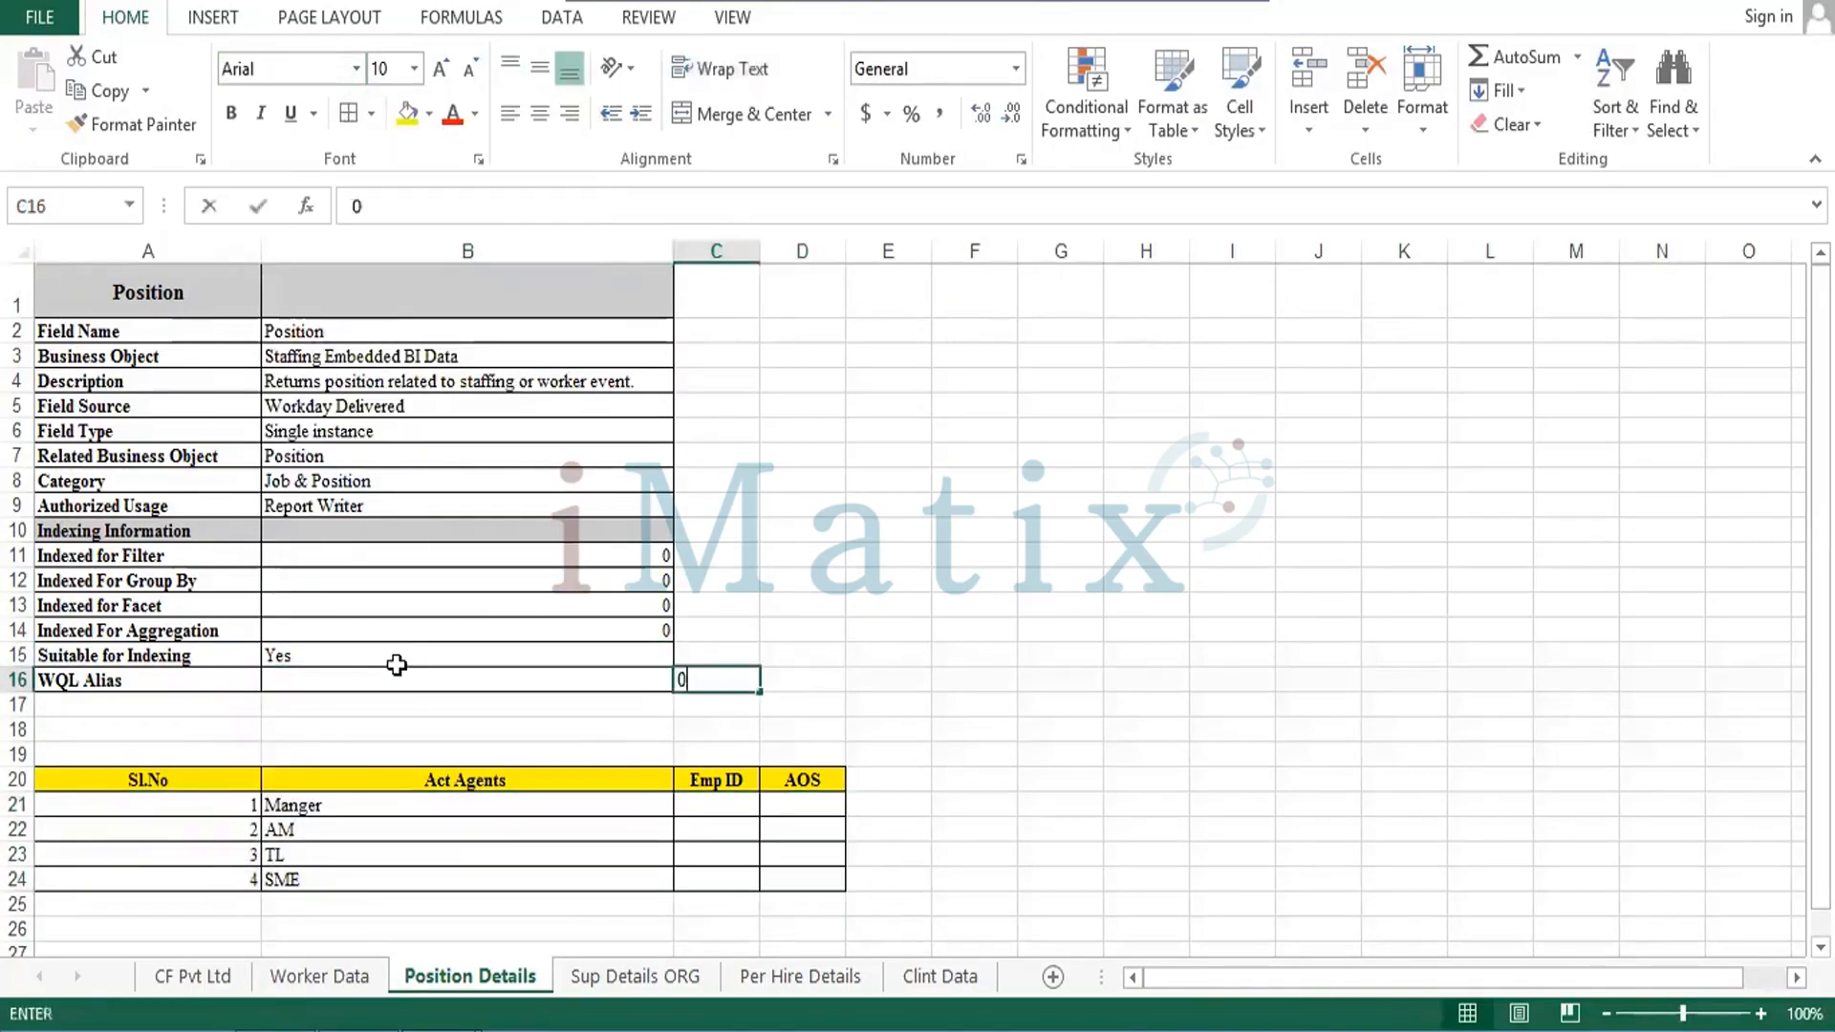
pyautogui.press('Right')
pyautogui.press('Right')
pyautogui.press('Left')
pyautogui.press('Left')
pyautogui.press('Delete')
# Change the header in B20 of Position Details to Act Position Data.
pyautogui.press('Down')
pyautogui.press('Down')
pyautogui.press('Down')
pyautogui.press('Down')
pyautogui.press('Down')
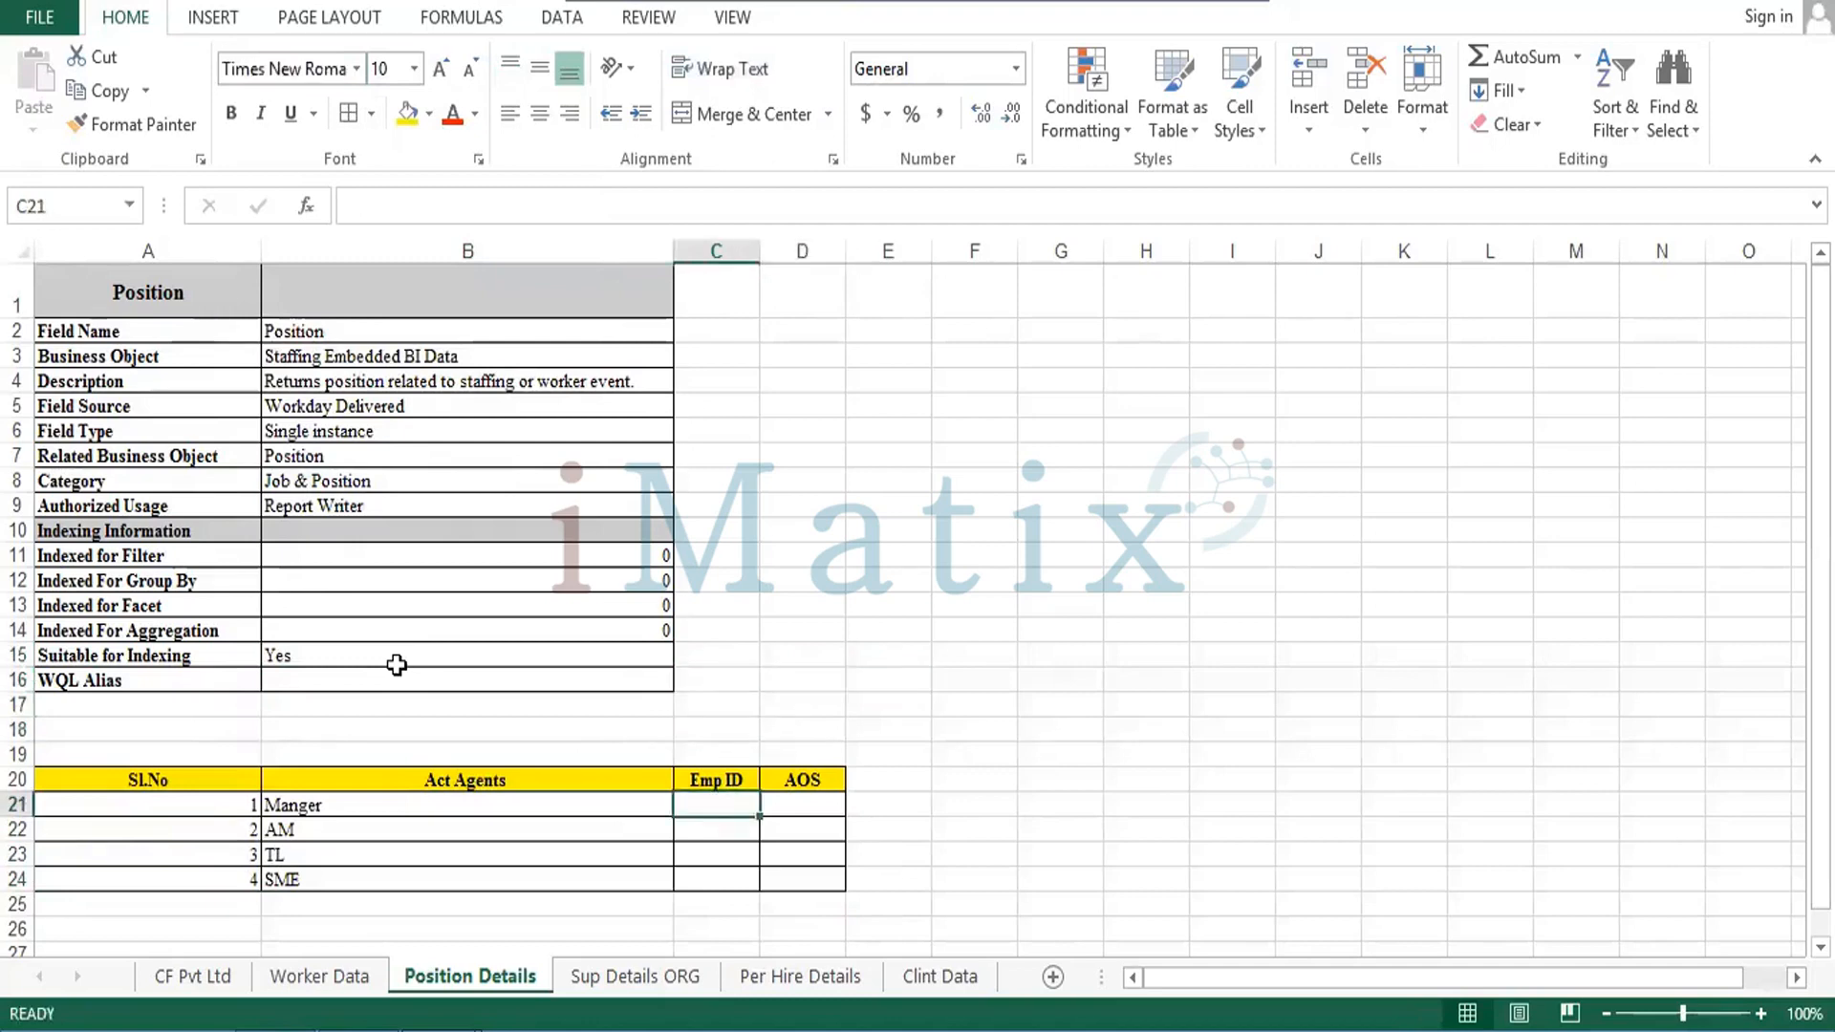
pyautogui.press('Left')
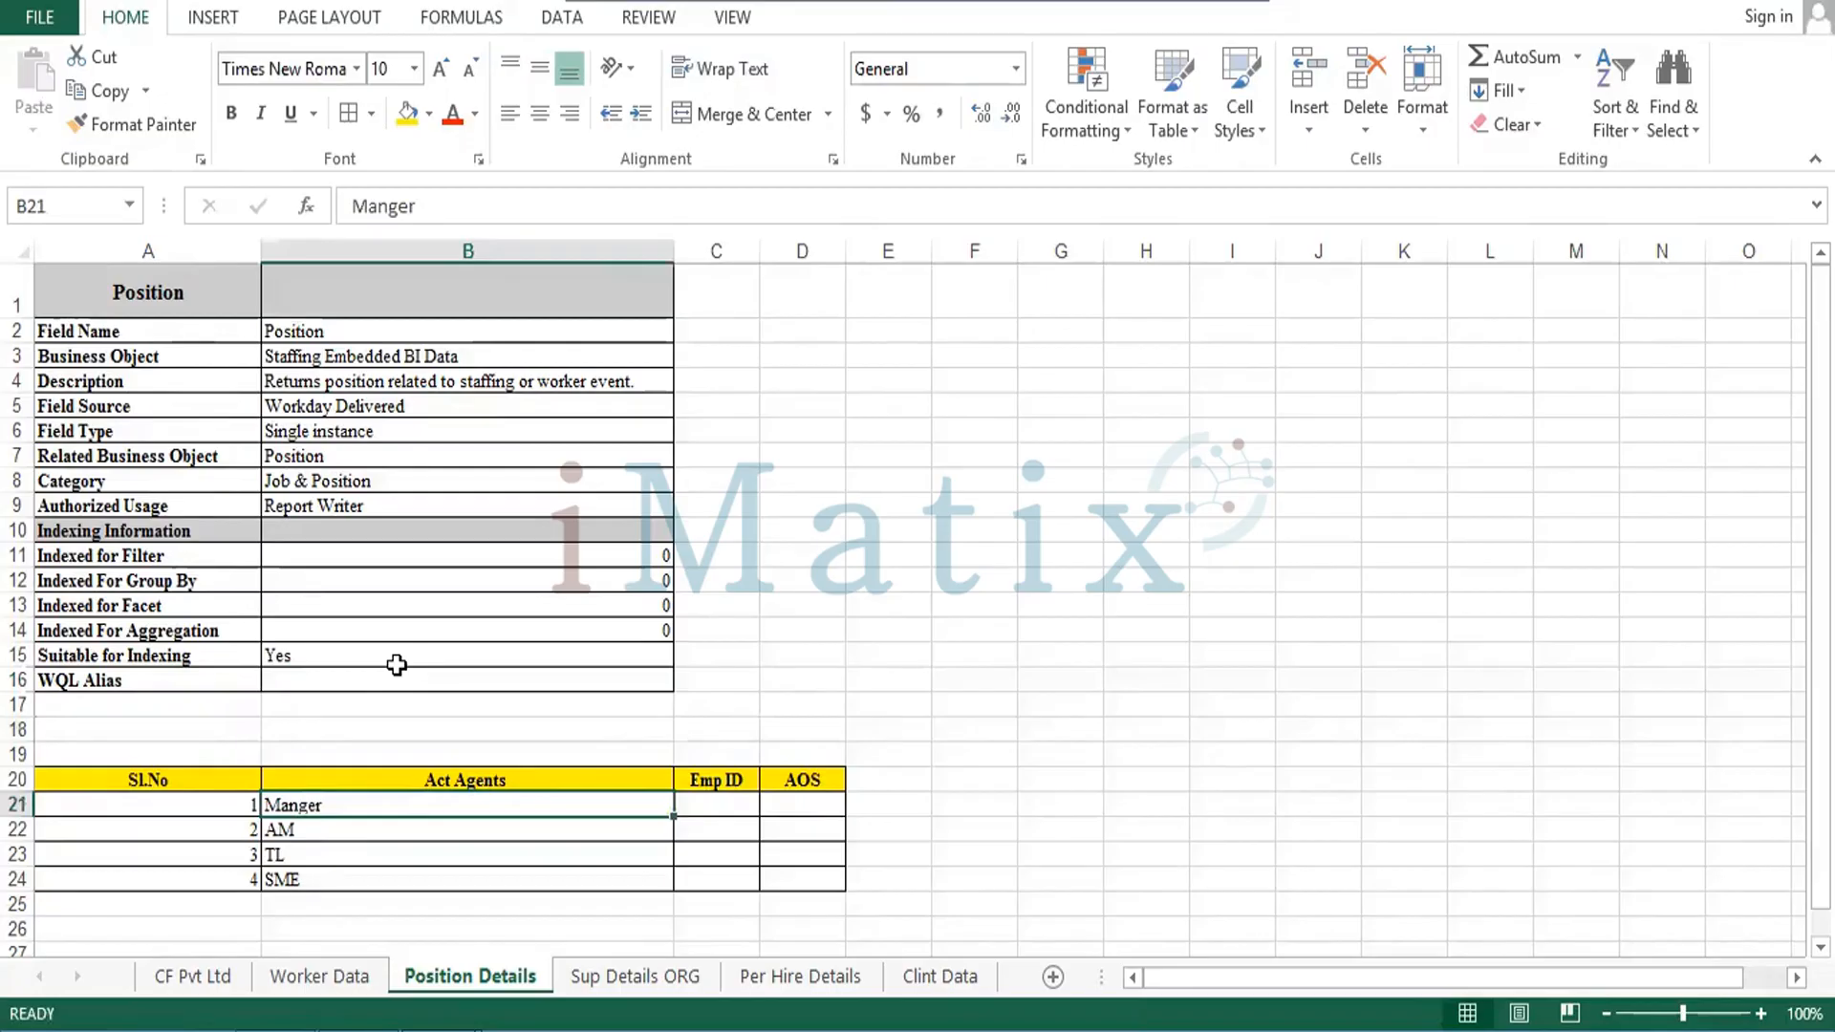
pyautogui.press('Up')
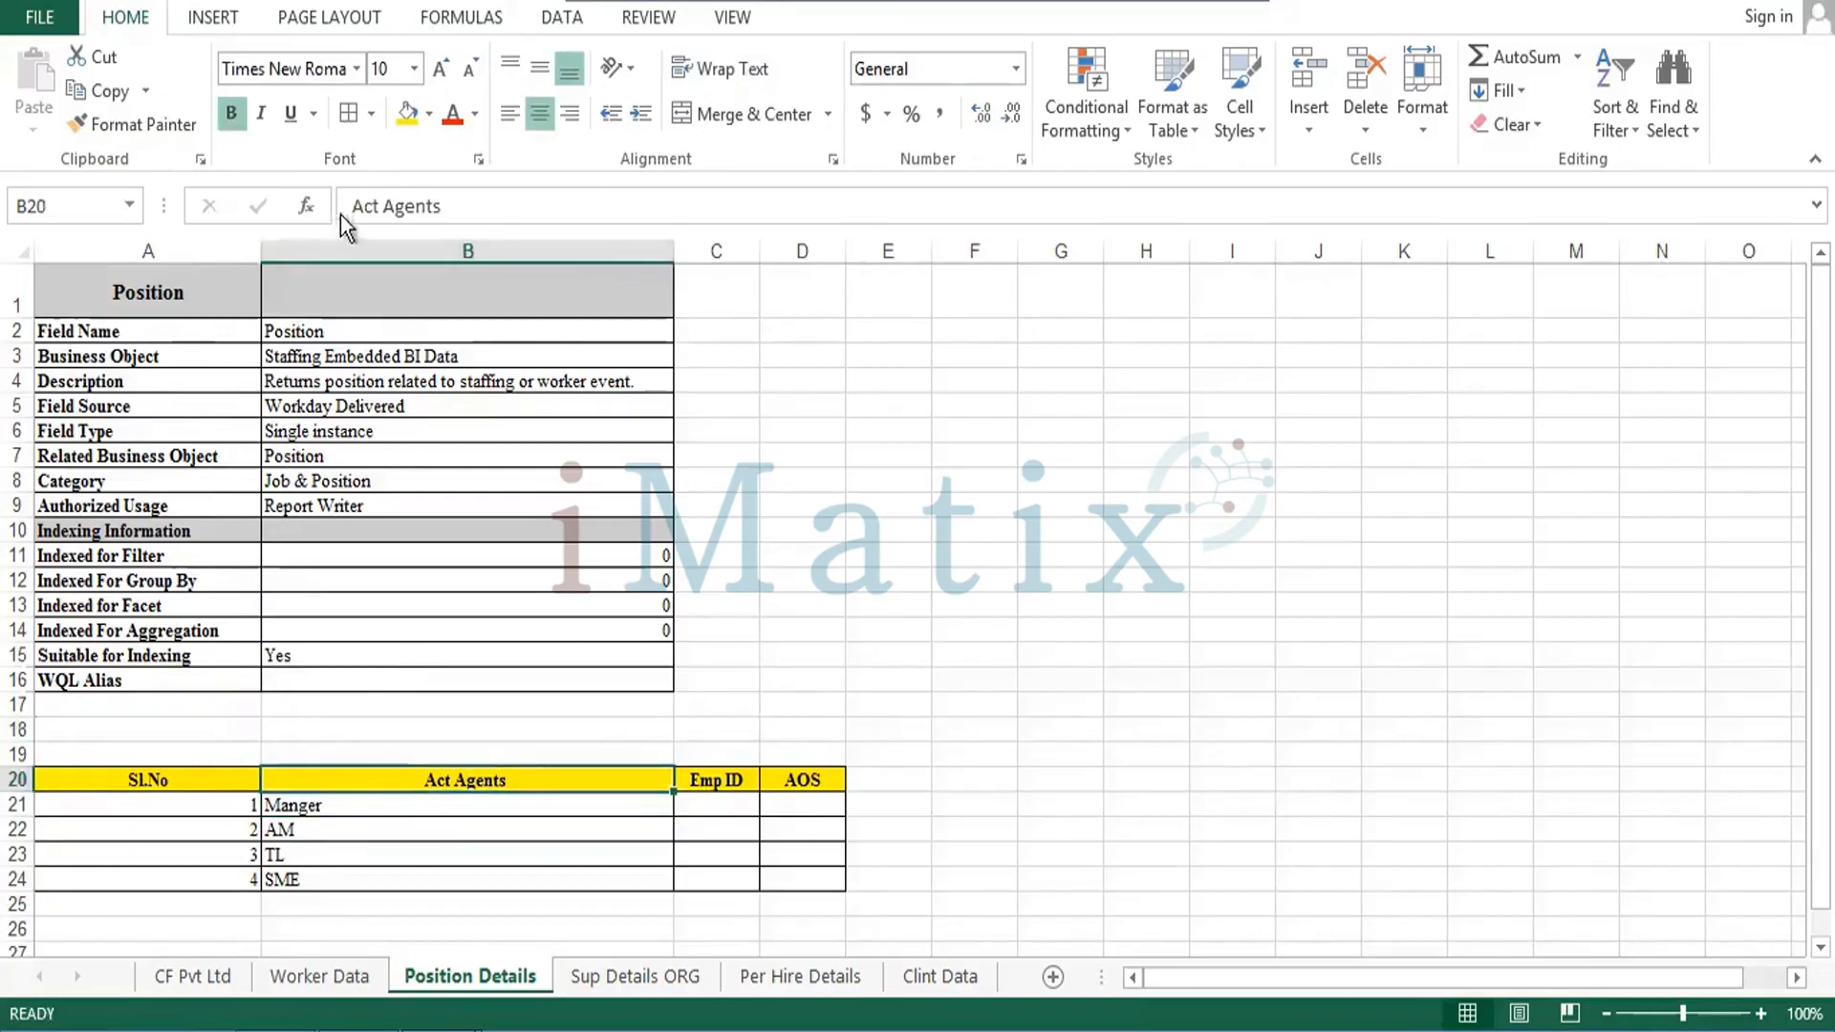
pyautogui.doubleClick(422, 206)
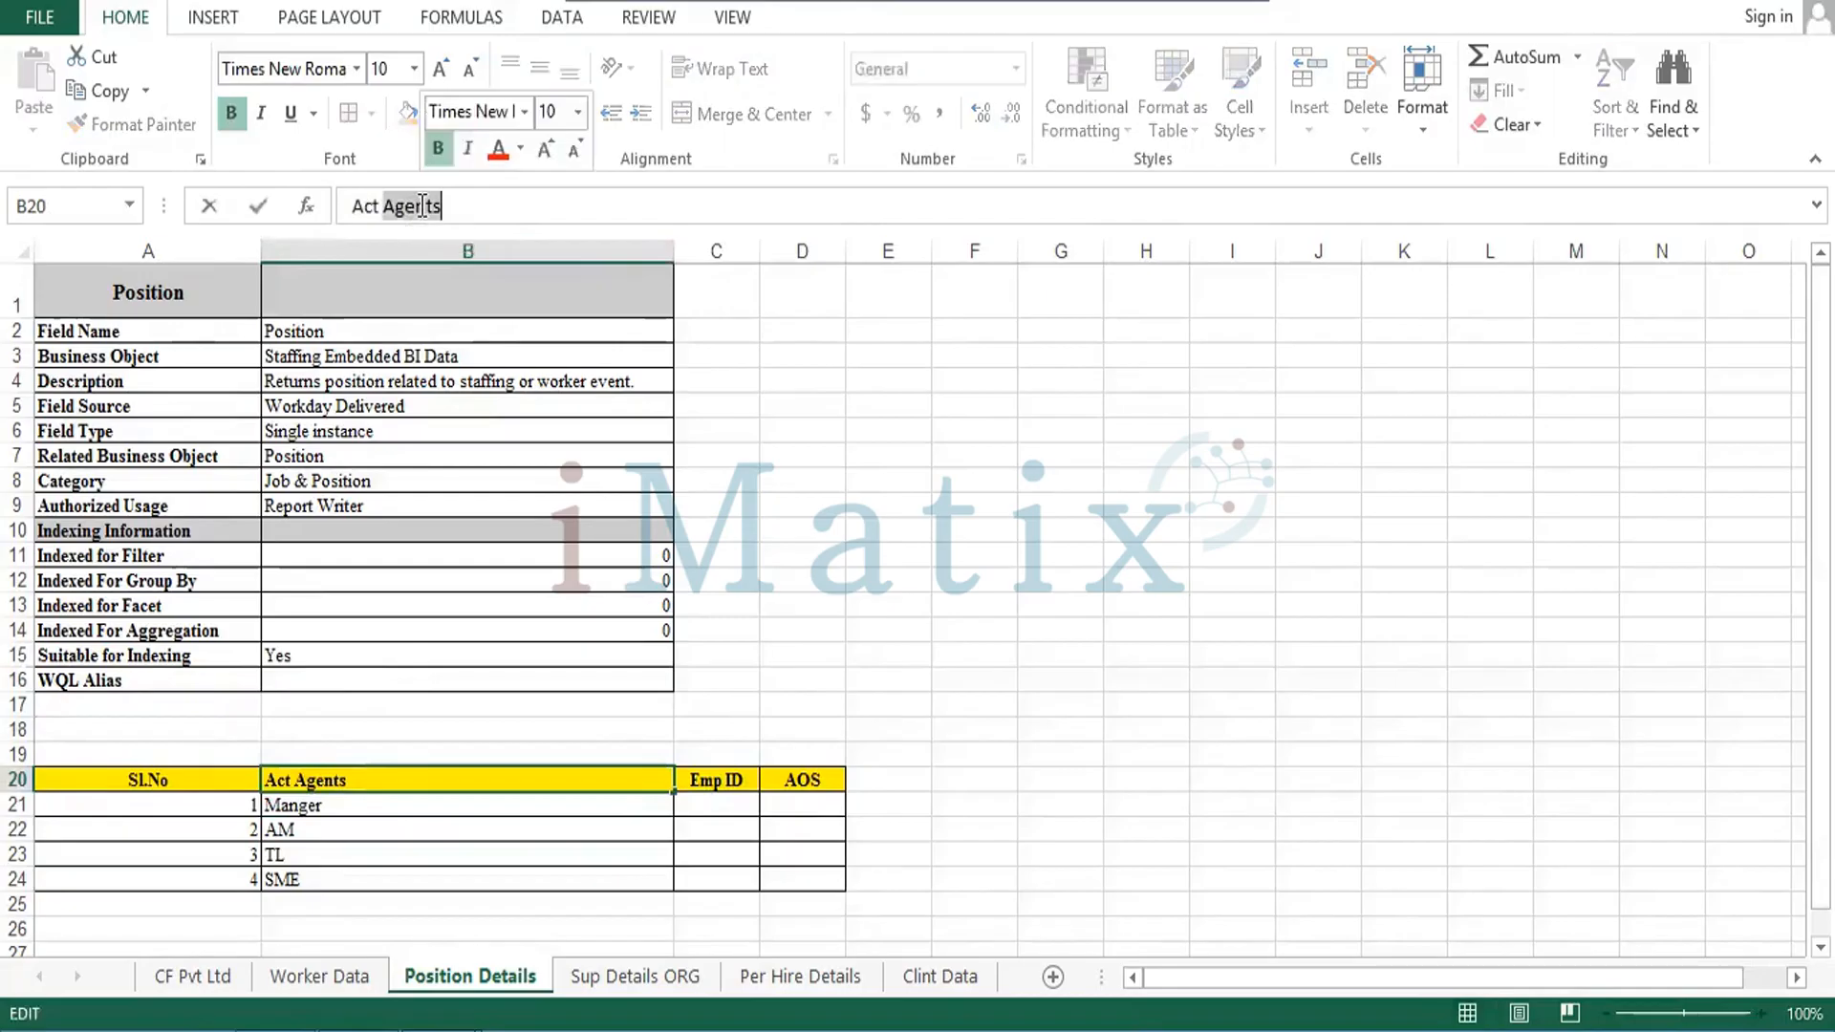
pyautogui.write('Po')
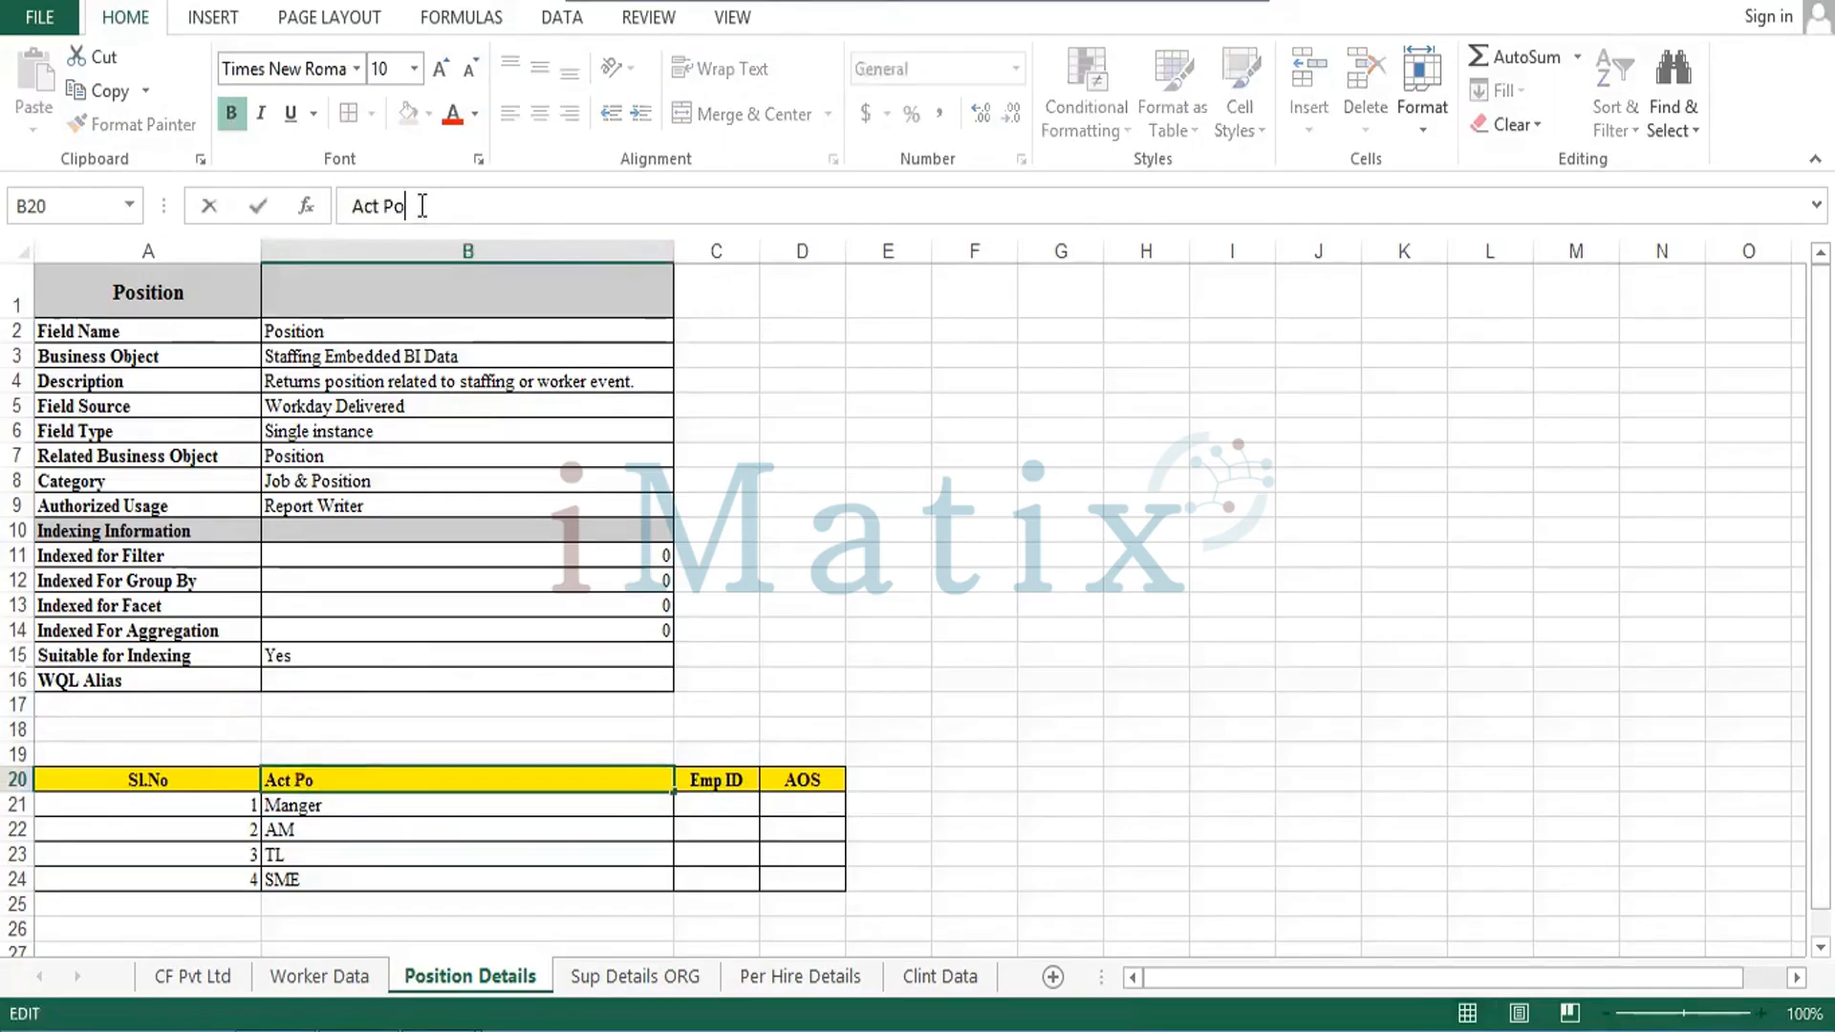
pyautogui.write('sitio')
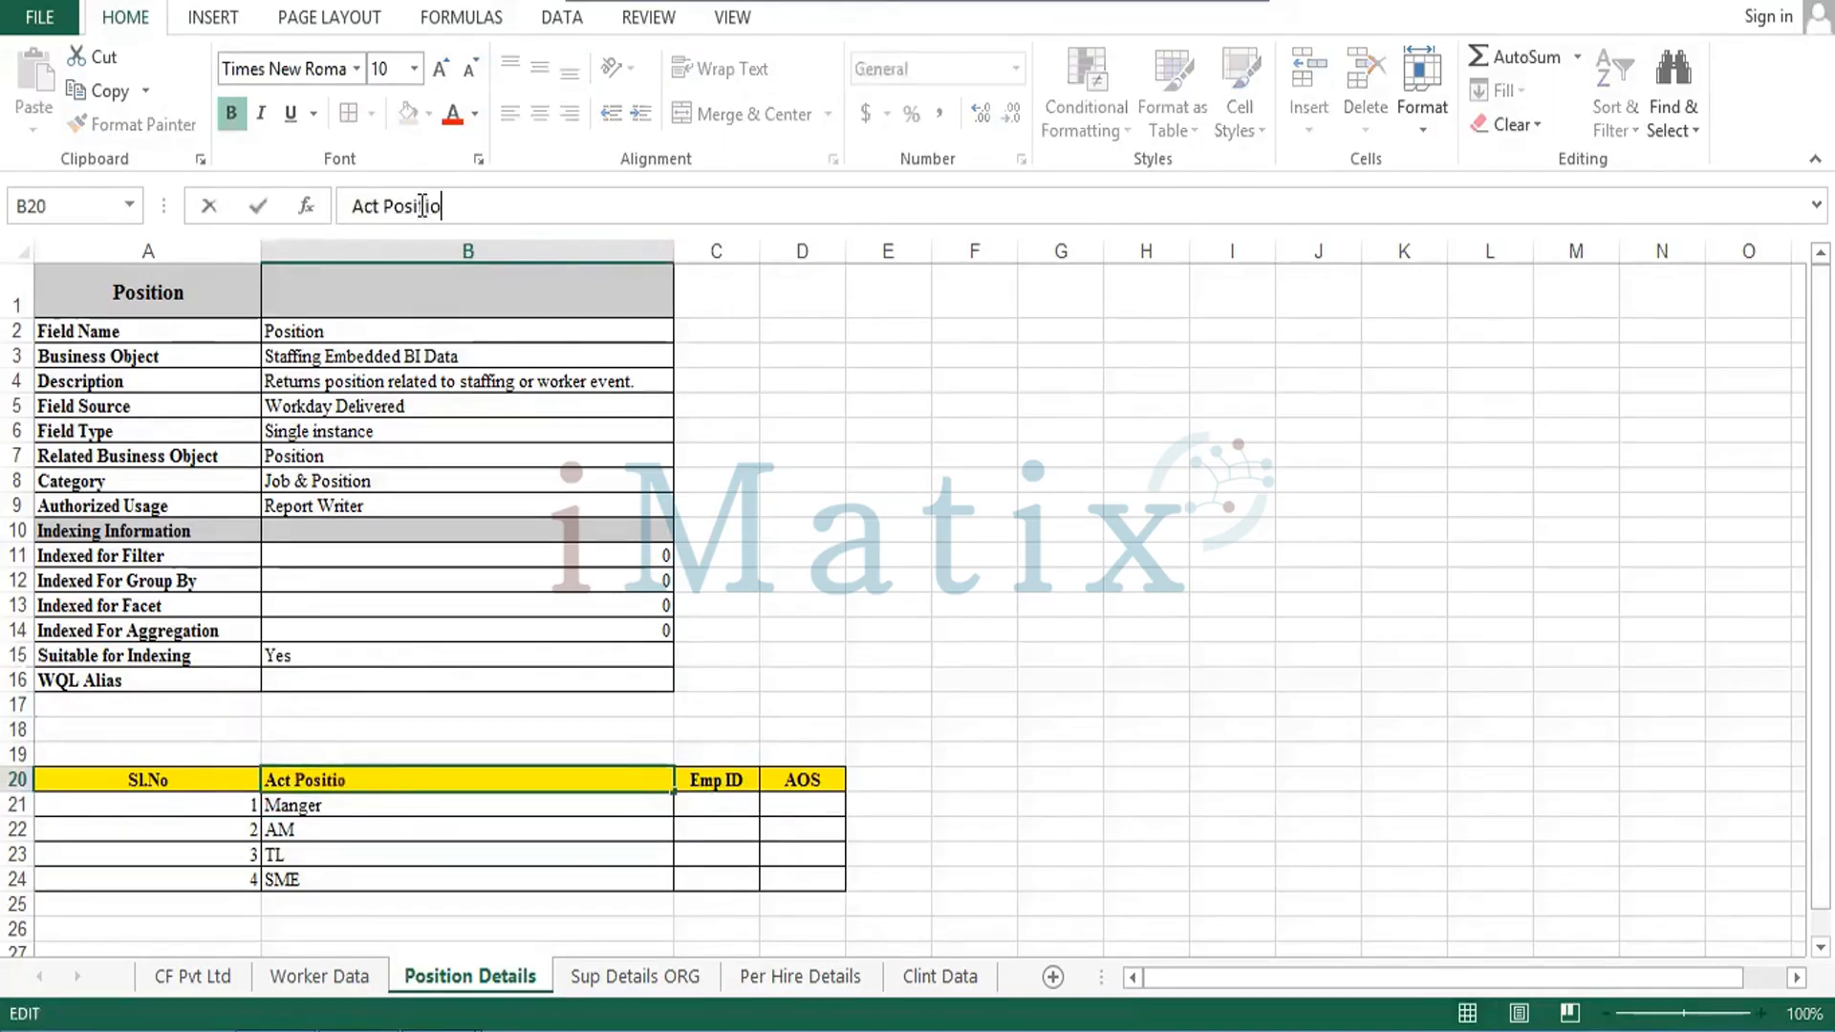
pyautogui.write('n Data')
pyautogui.press('Return')
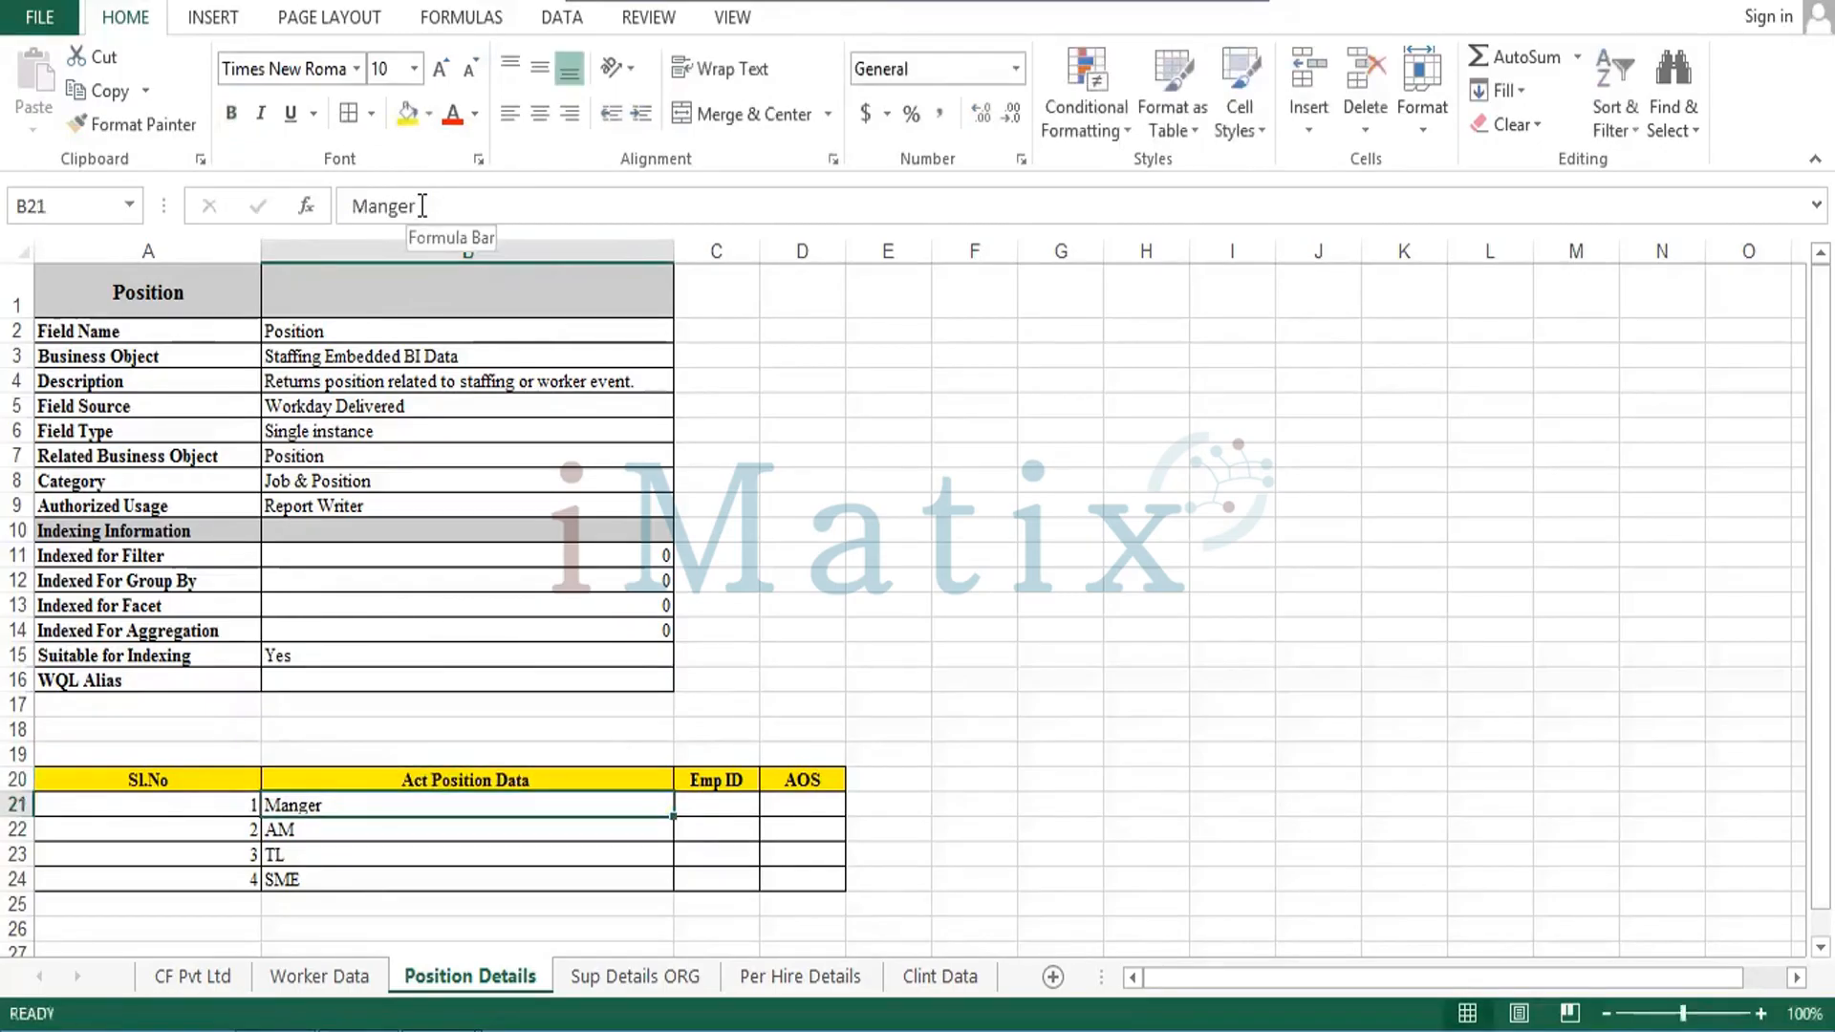
# Fill the Emp ID cells C21:C24 of the position list with the same employee ID.
pyautogui.press('Down')
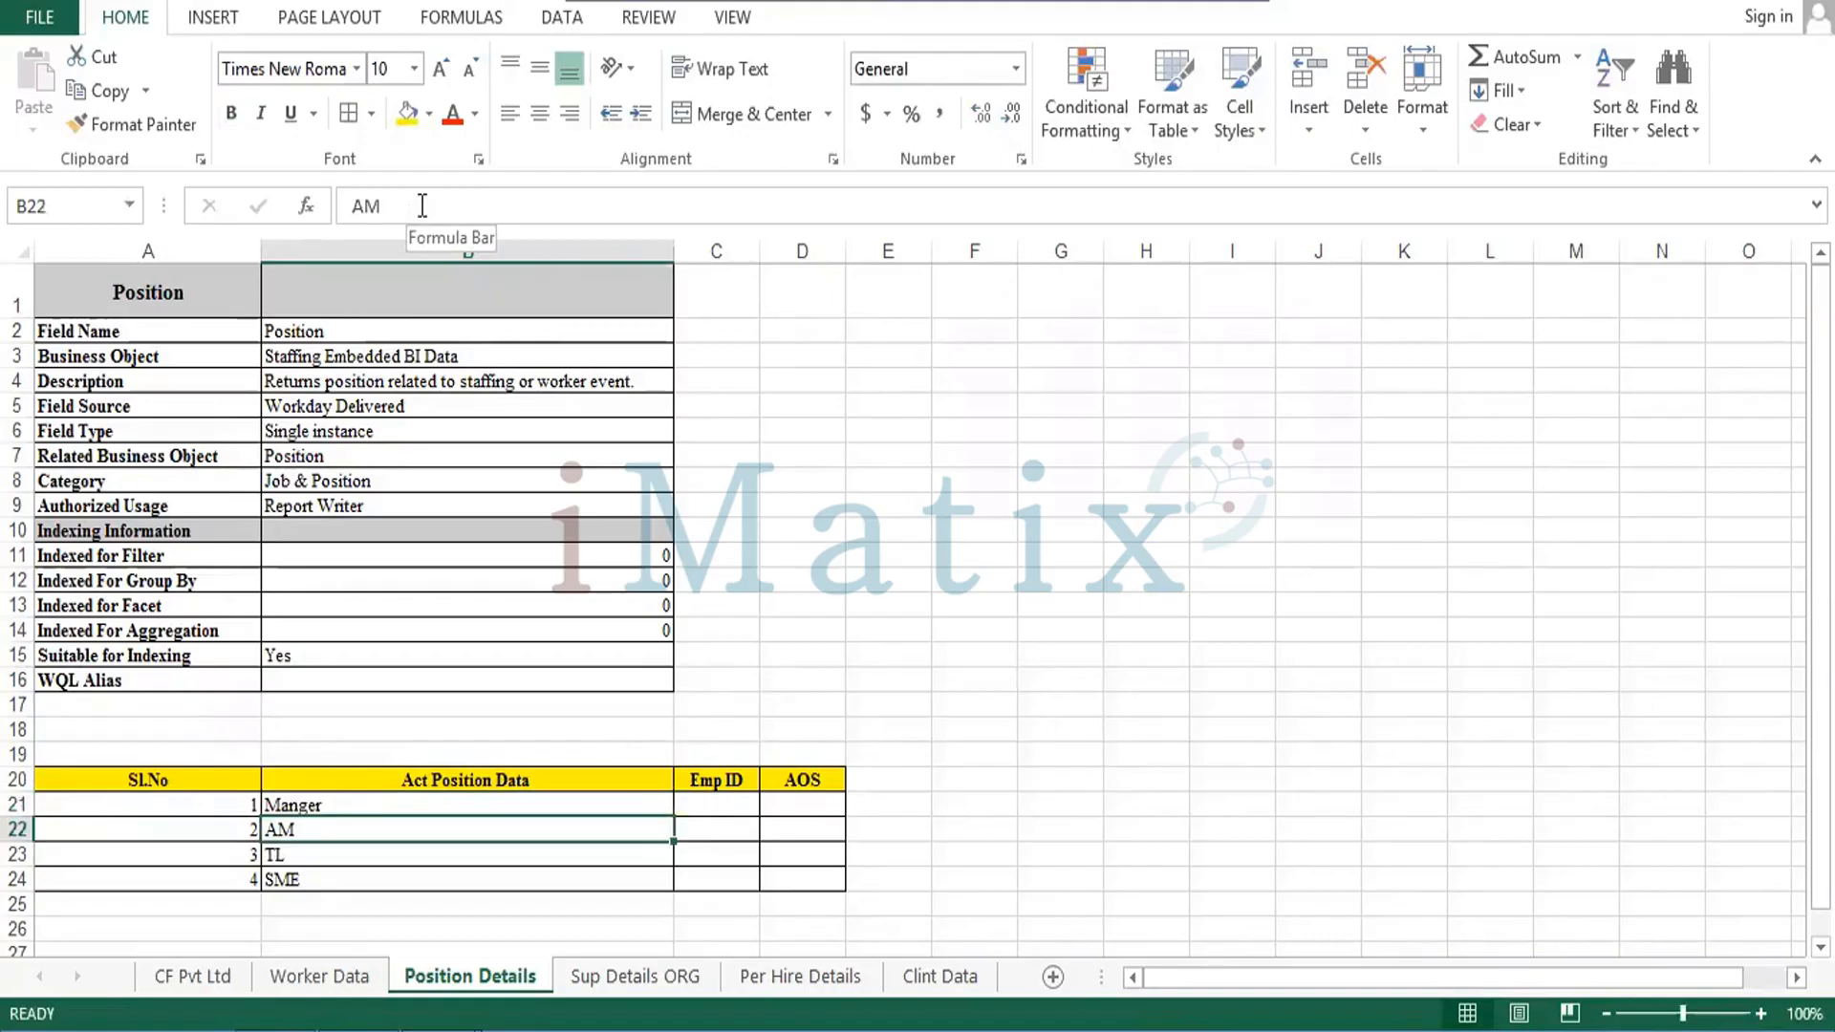
pyautogui.click(716, 811)
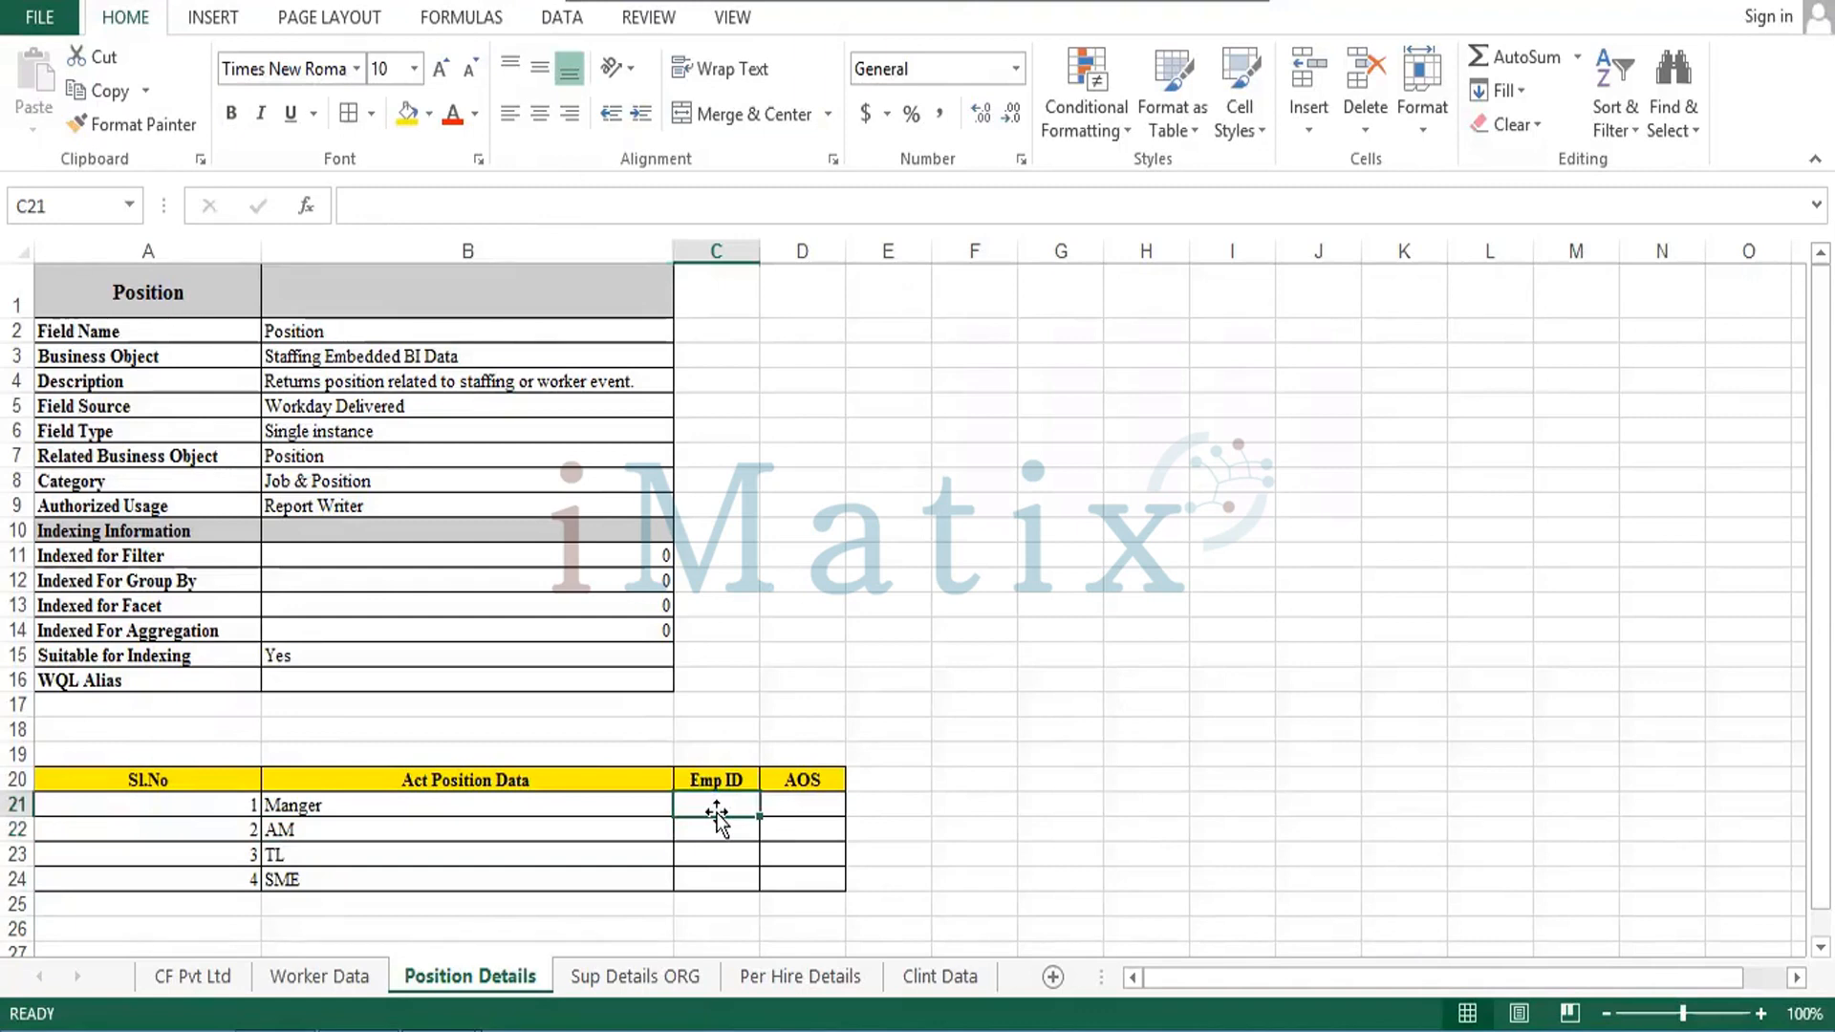
pyautogui.press('Up')
pyautogui.hotkey('ctrl', 'c')
pyautogui.press('Down')
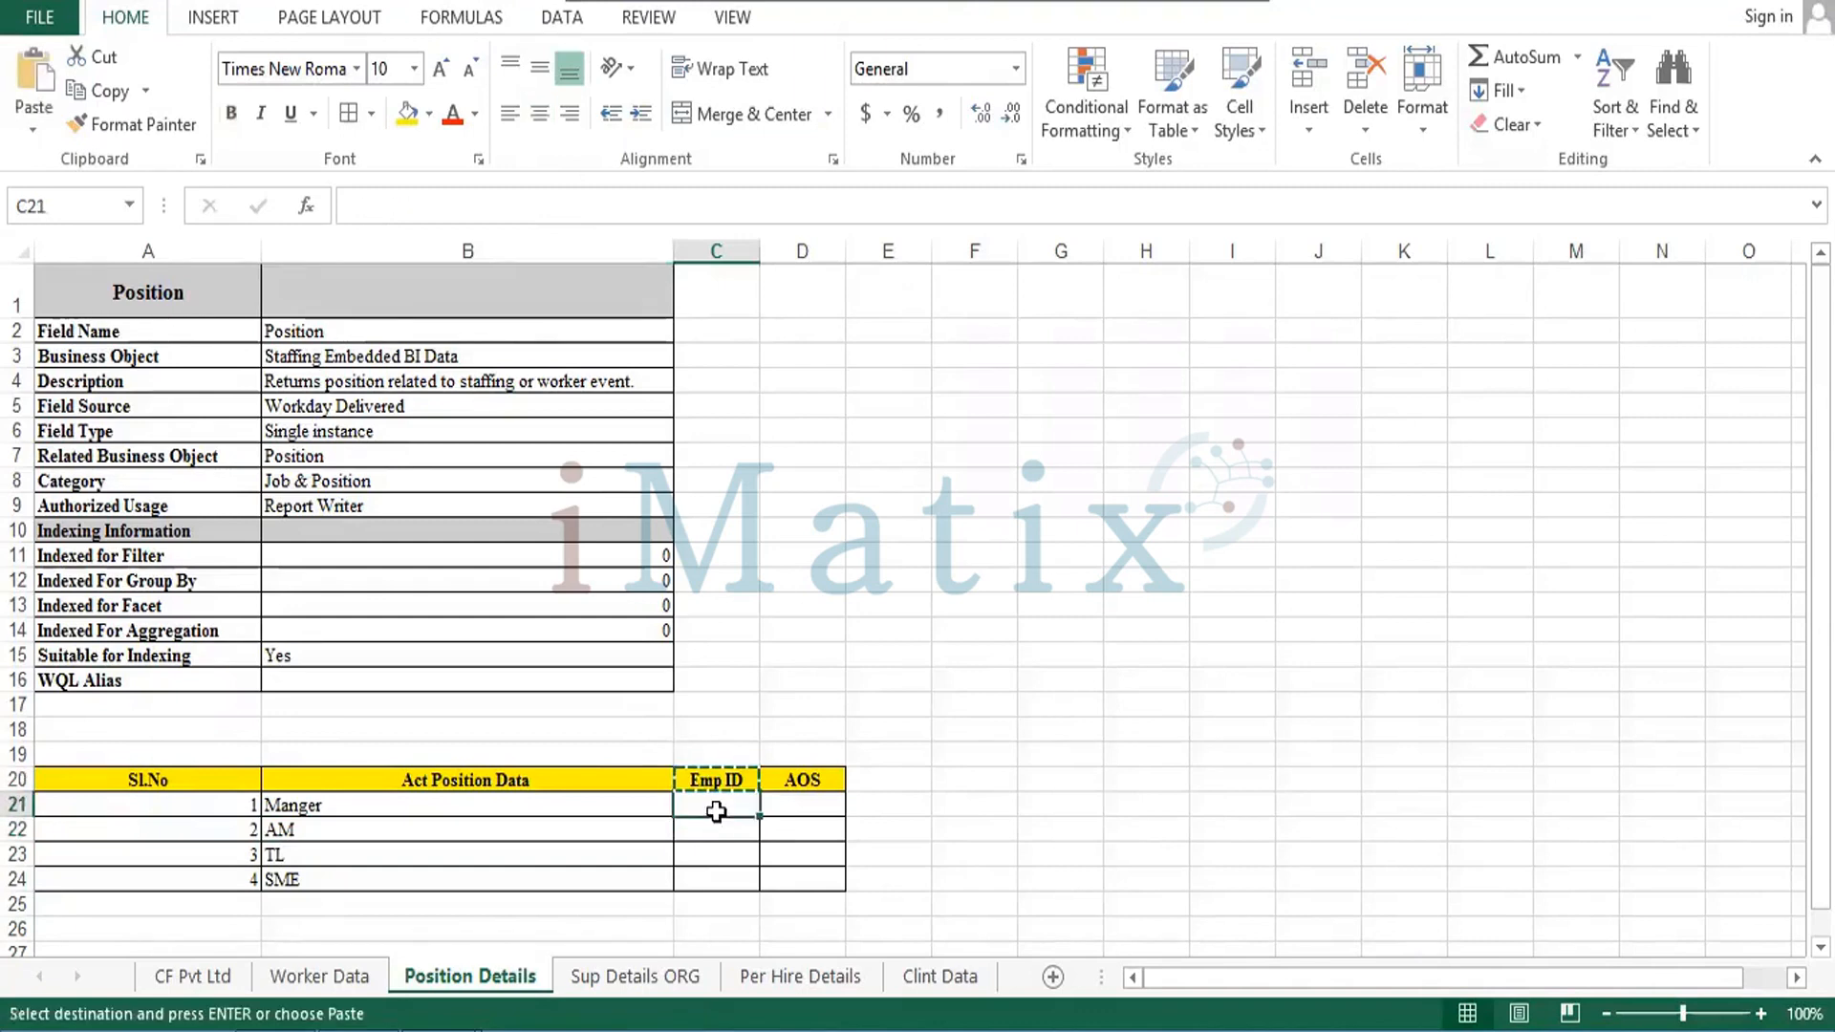
pyautogui.hotkey('shift', 'Down')
pyautogui.hotkey('shift', 'Down')
pyautogui.hotkey('shift', 'Down')
pyautogui.press('Return')
pyautogui.write('852963')
pyautogui.hotkey('ctrl', 'Return')
# Enter the AOS values 17 M, 14 M, 15.3 and 14.1 in D21:D24.
pyautogui.press('Right')
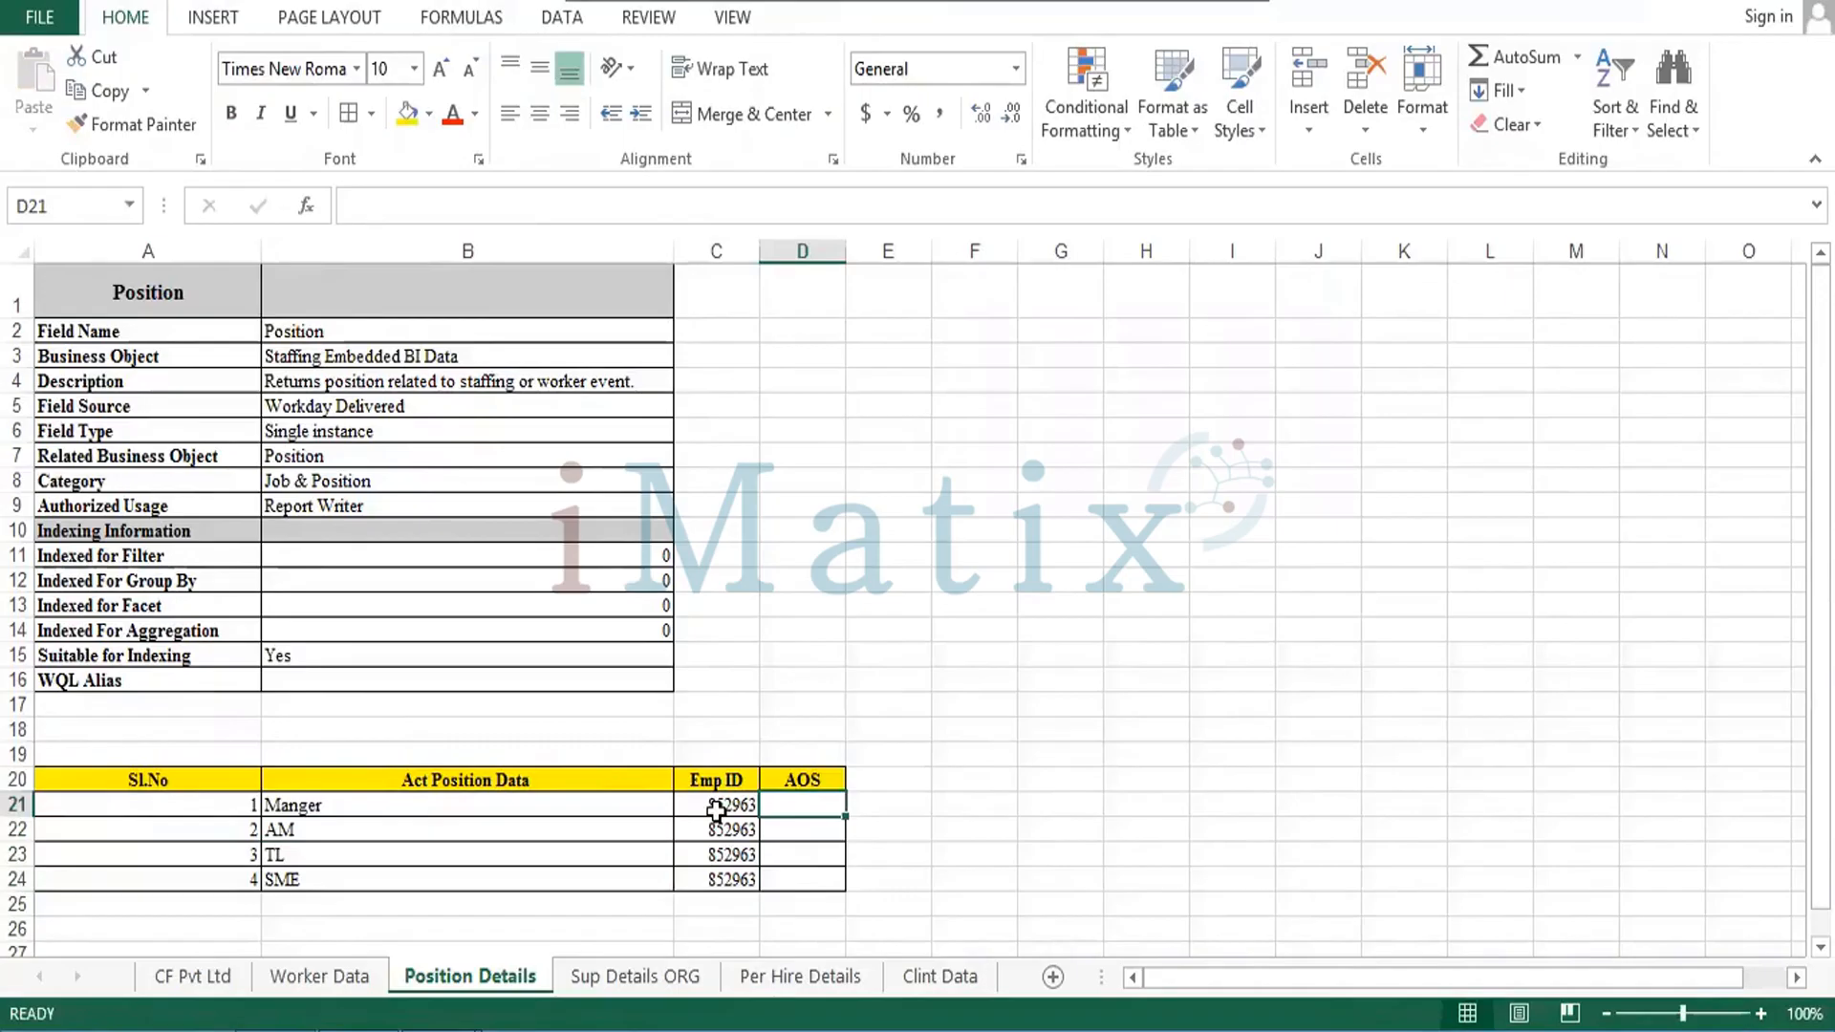
pyautogui.write('17')
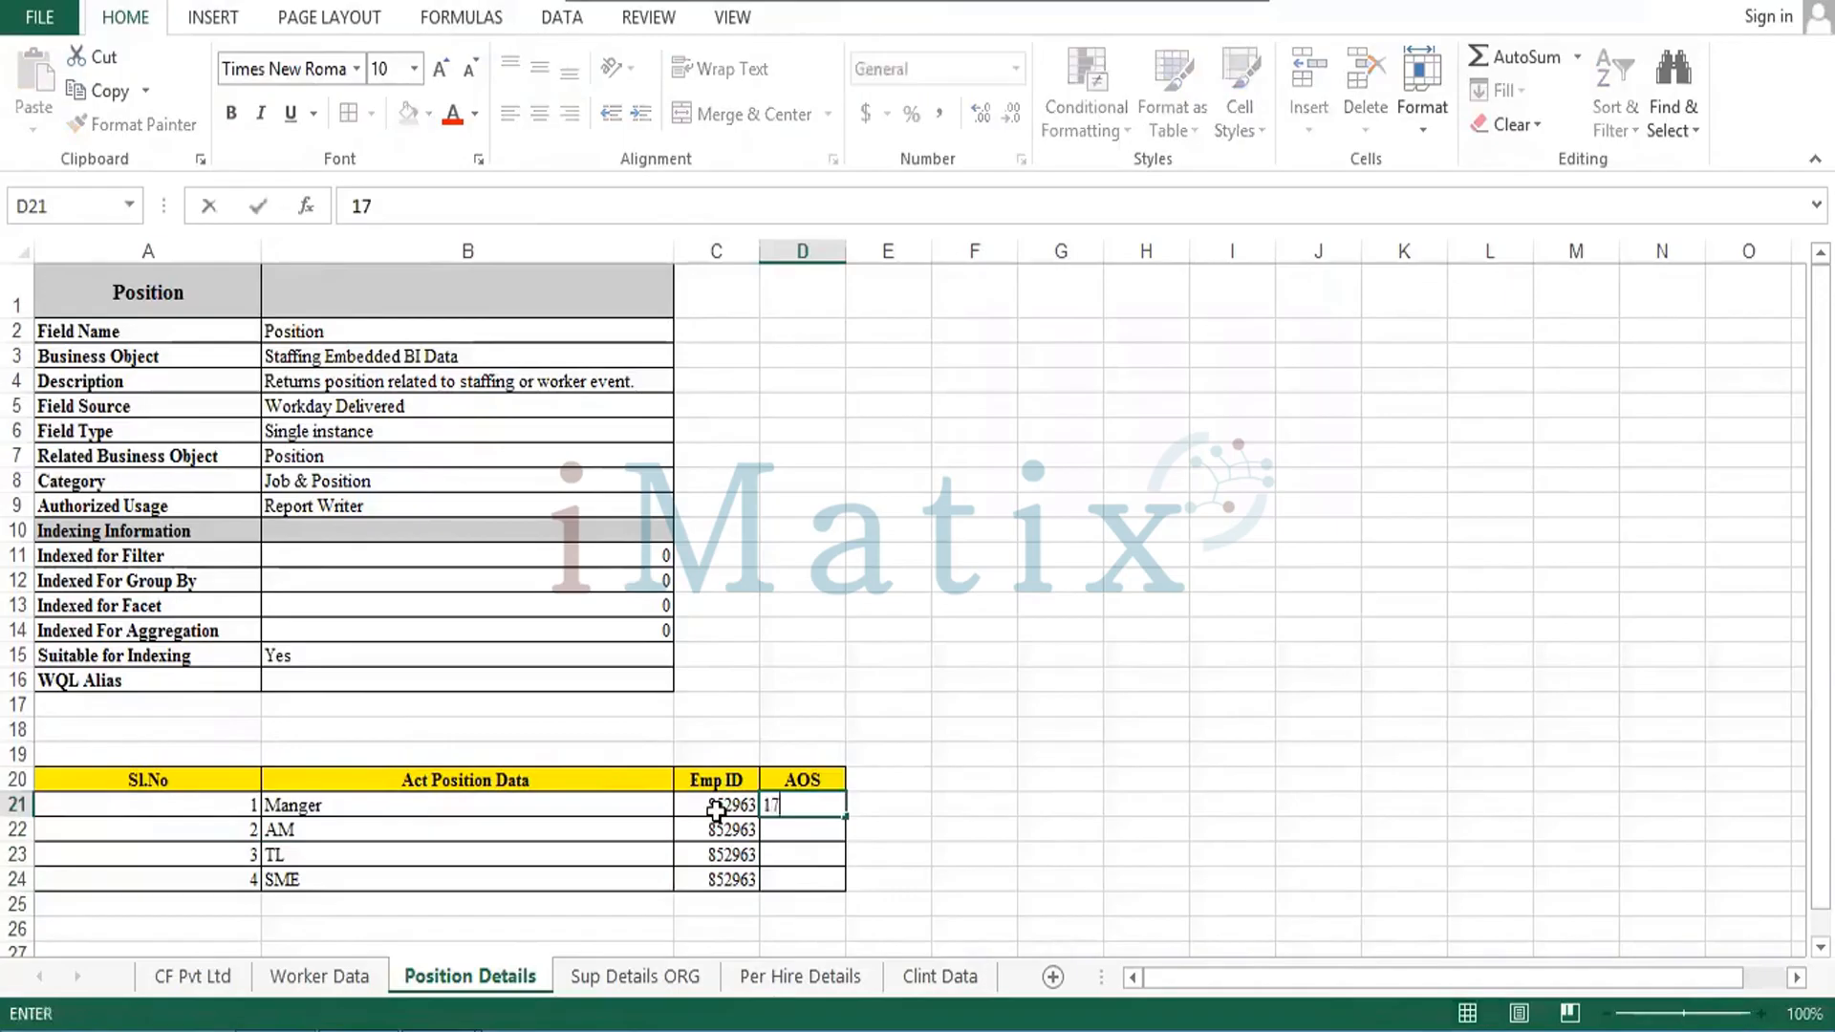
pyautogui.write(' M')
pyautogui.press('Return')
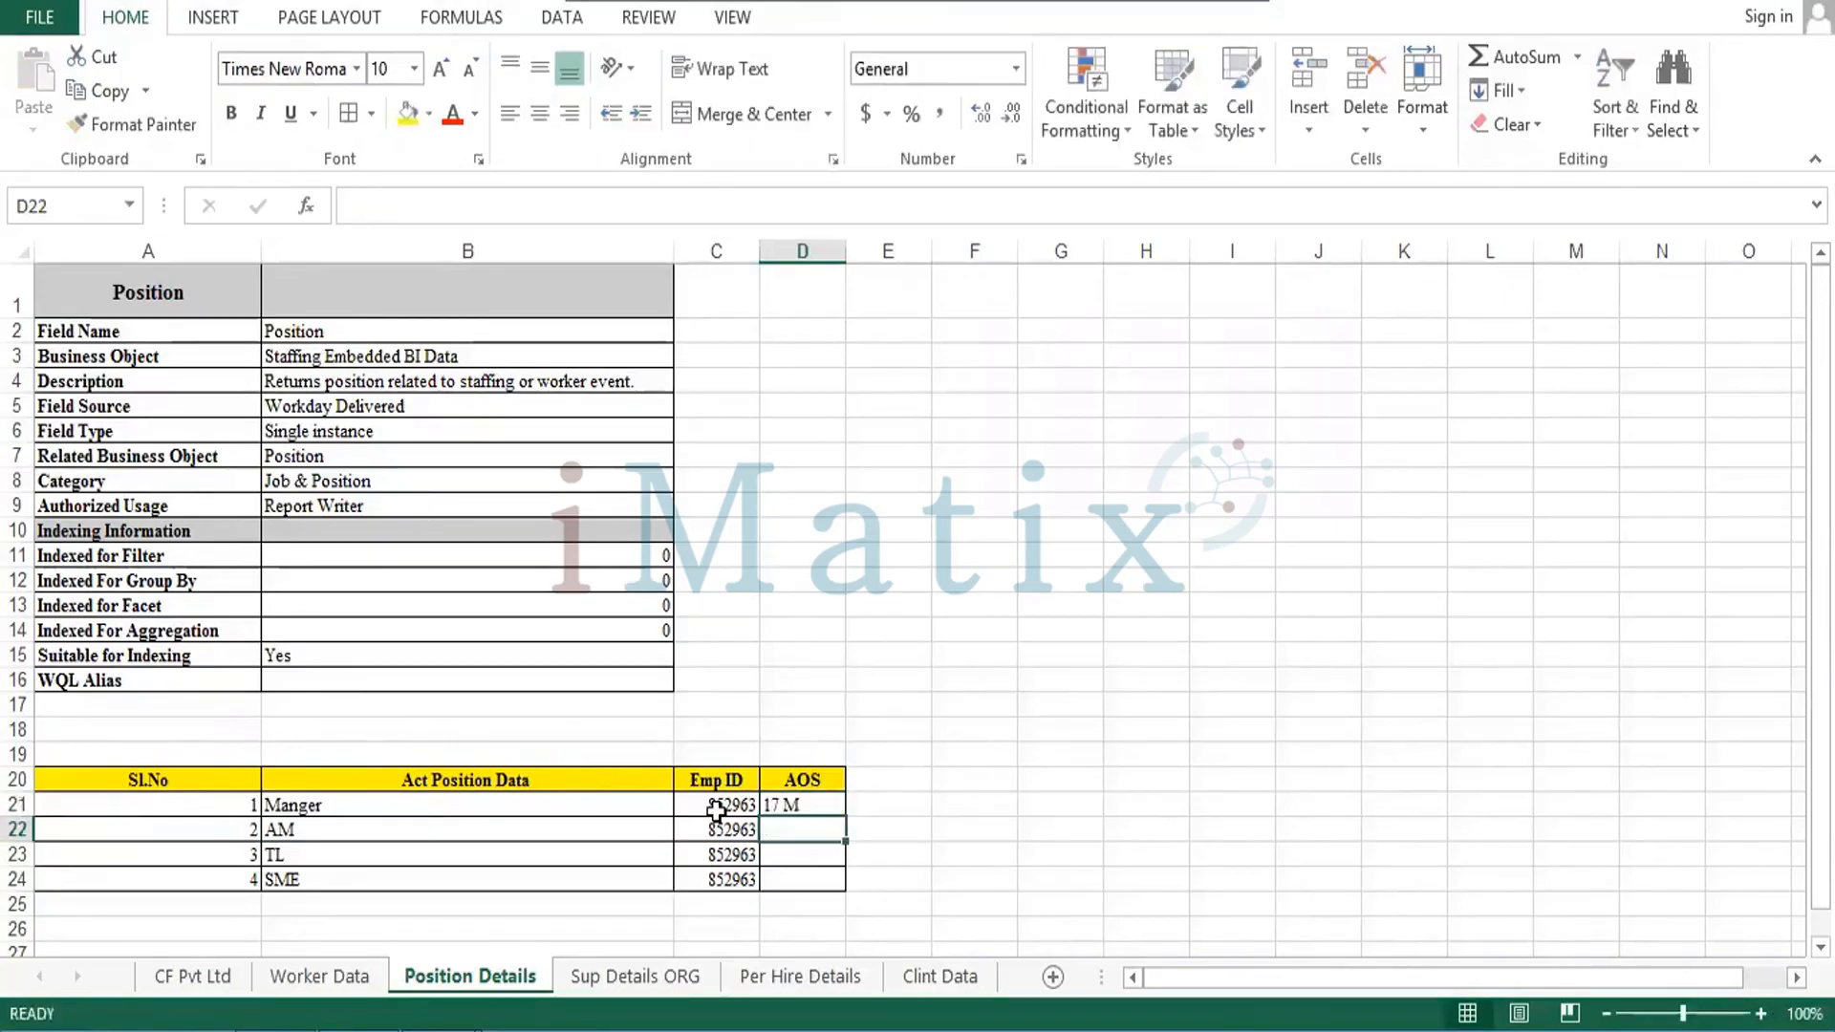
pyautogui.write('14')
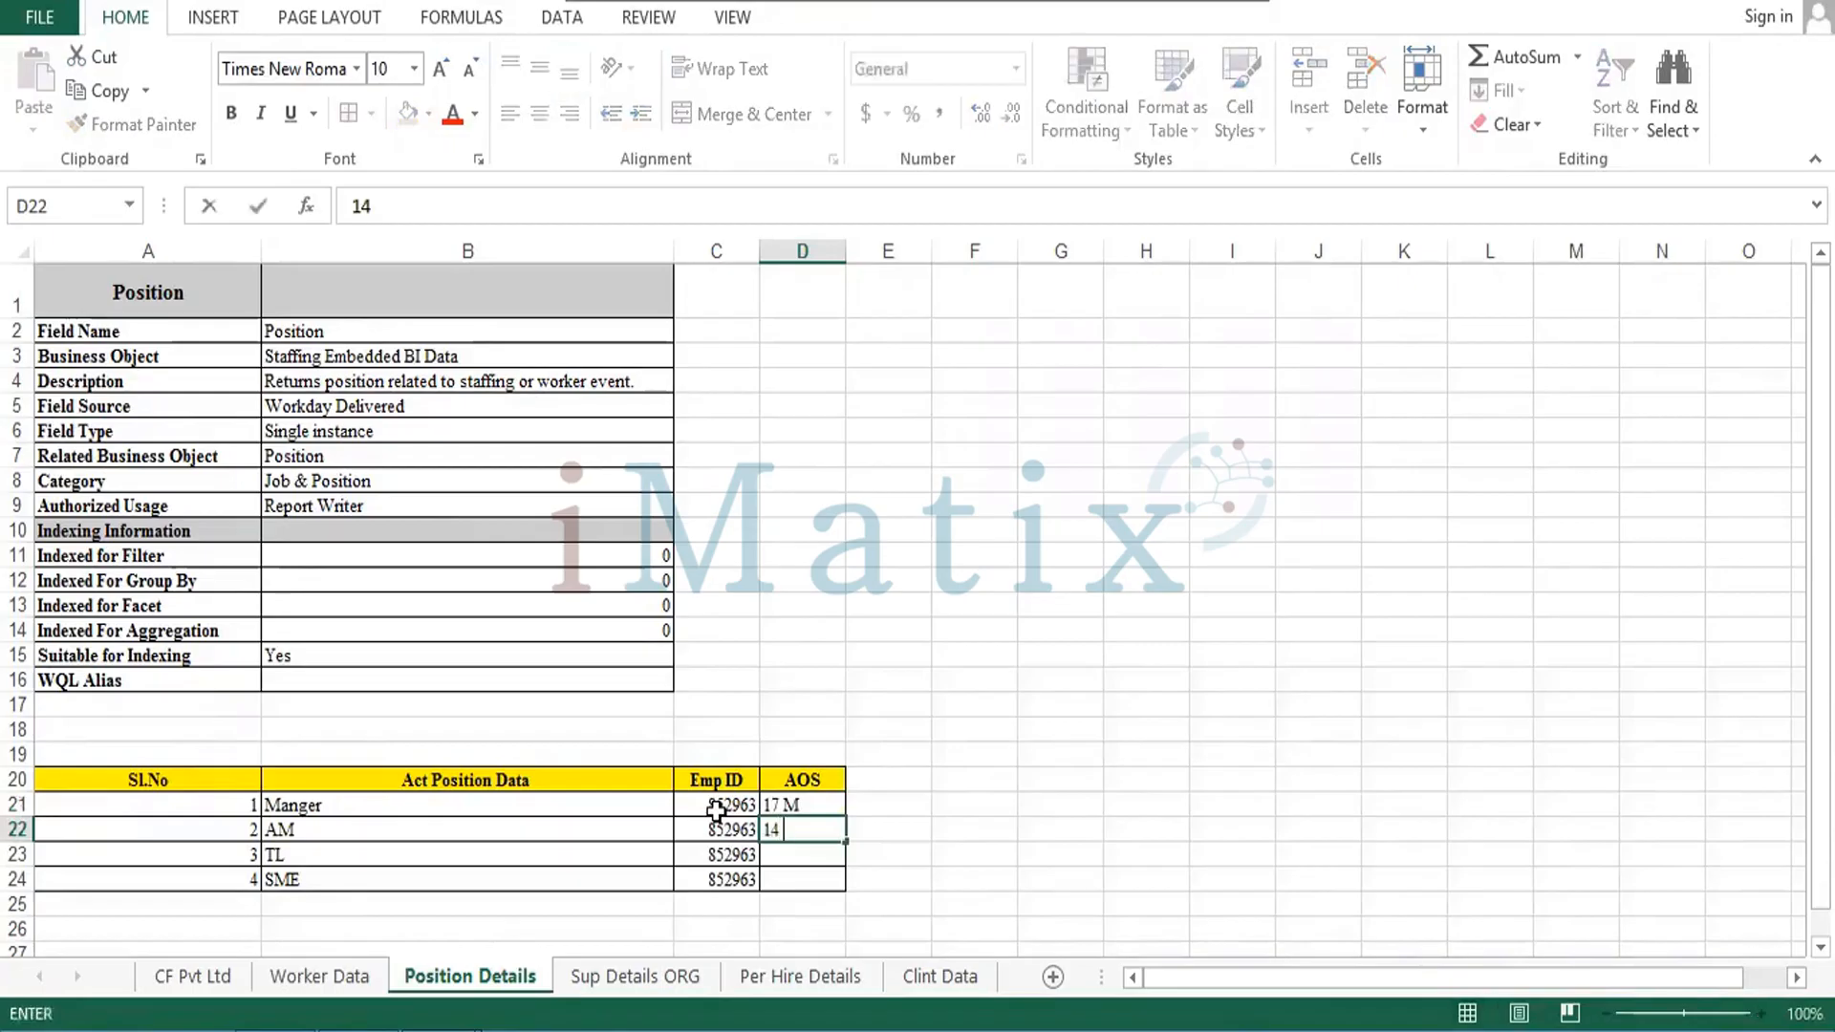
pyautogui.write(' m')
pyautogui.press('BackSpace')
pyautogui.write('M')
pyautogui.press('Return')
pyautogui.write('15')
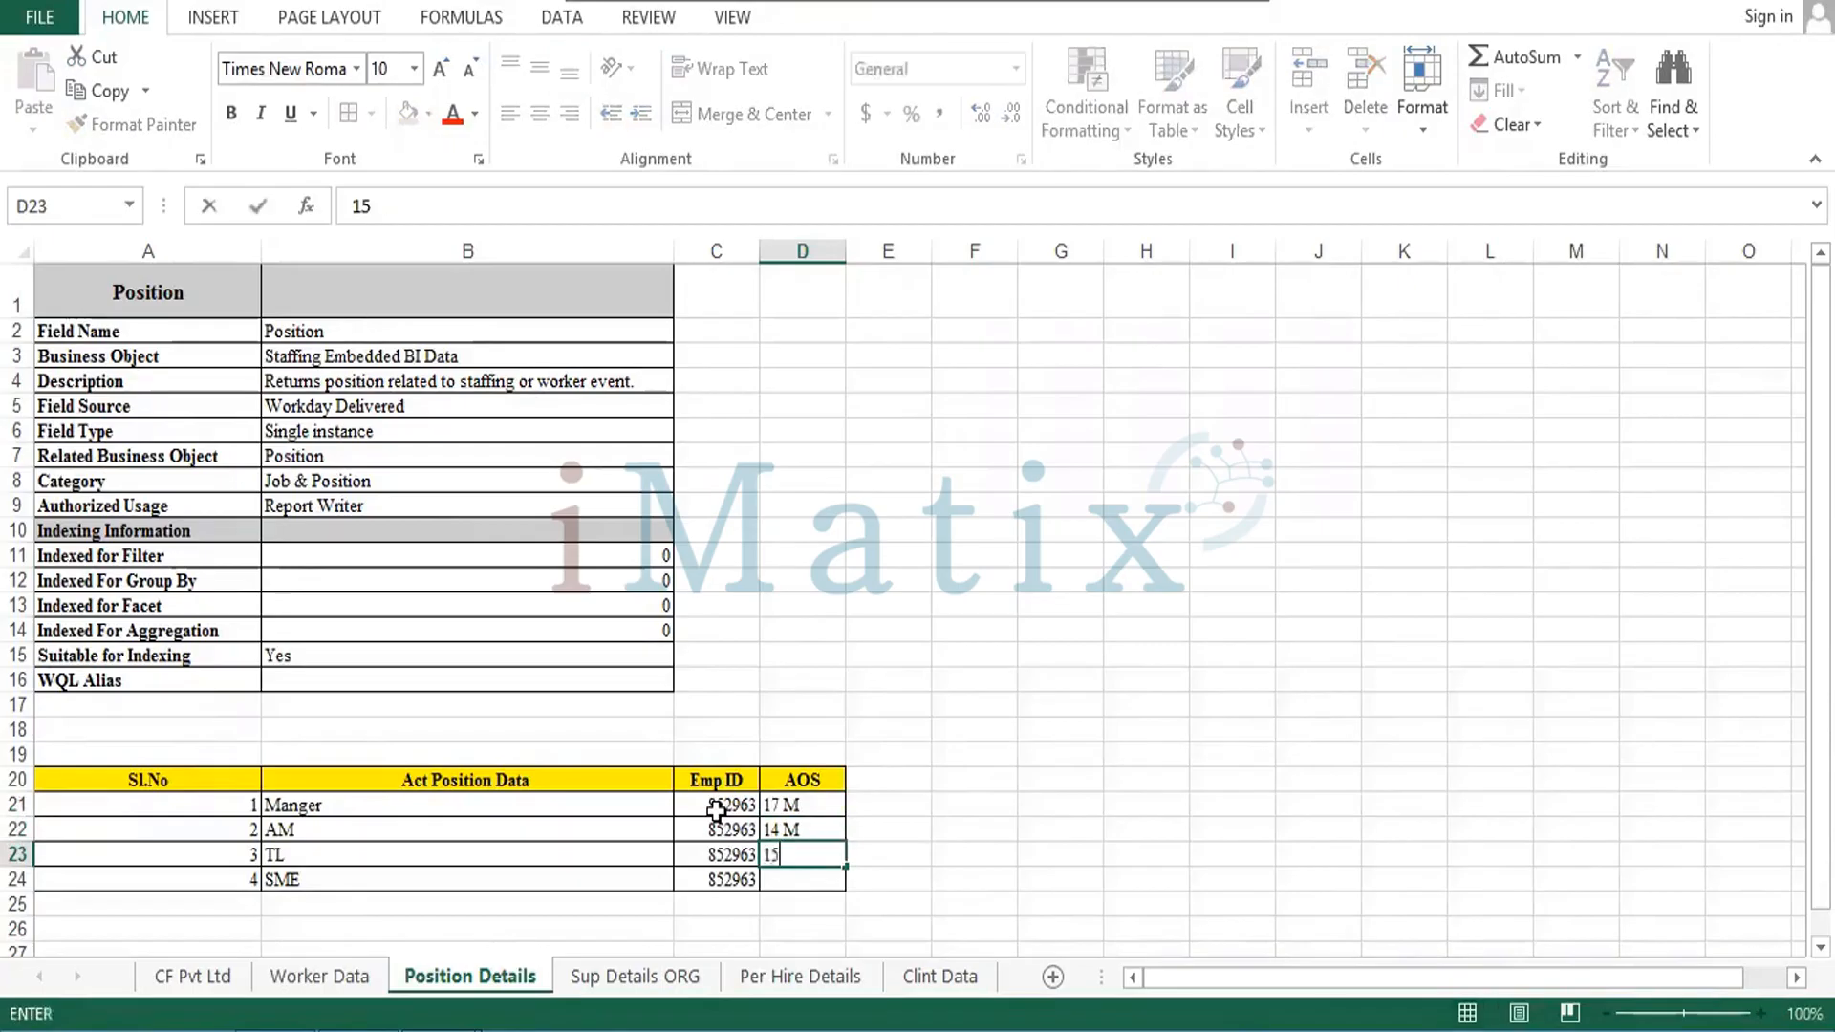
pyautogui.write('.3')
pyautogui.press('Return')
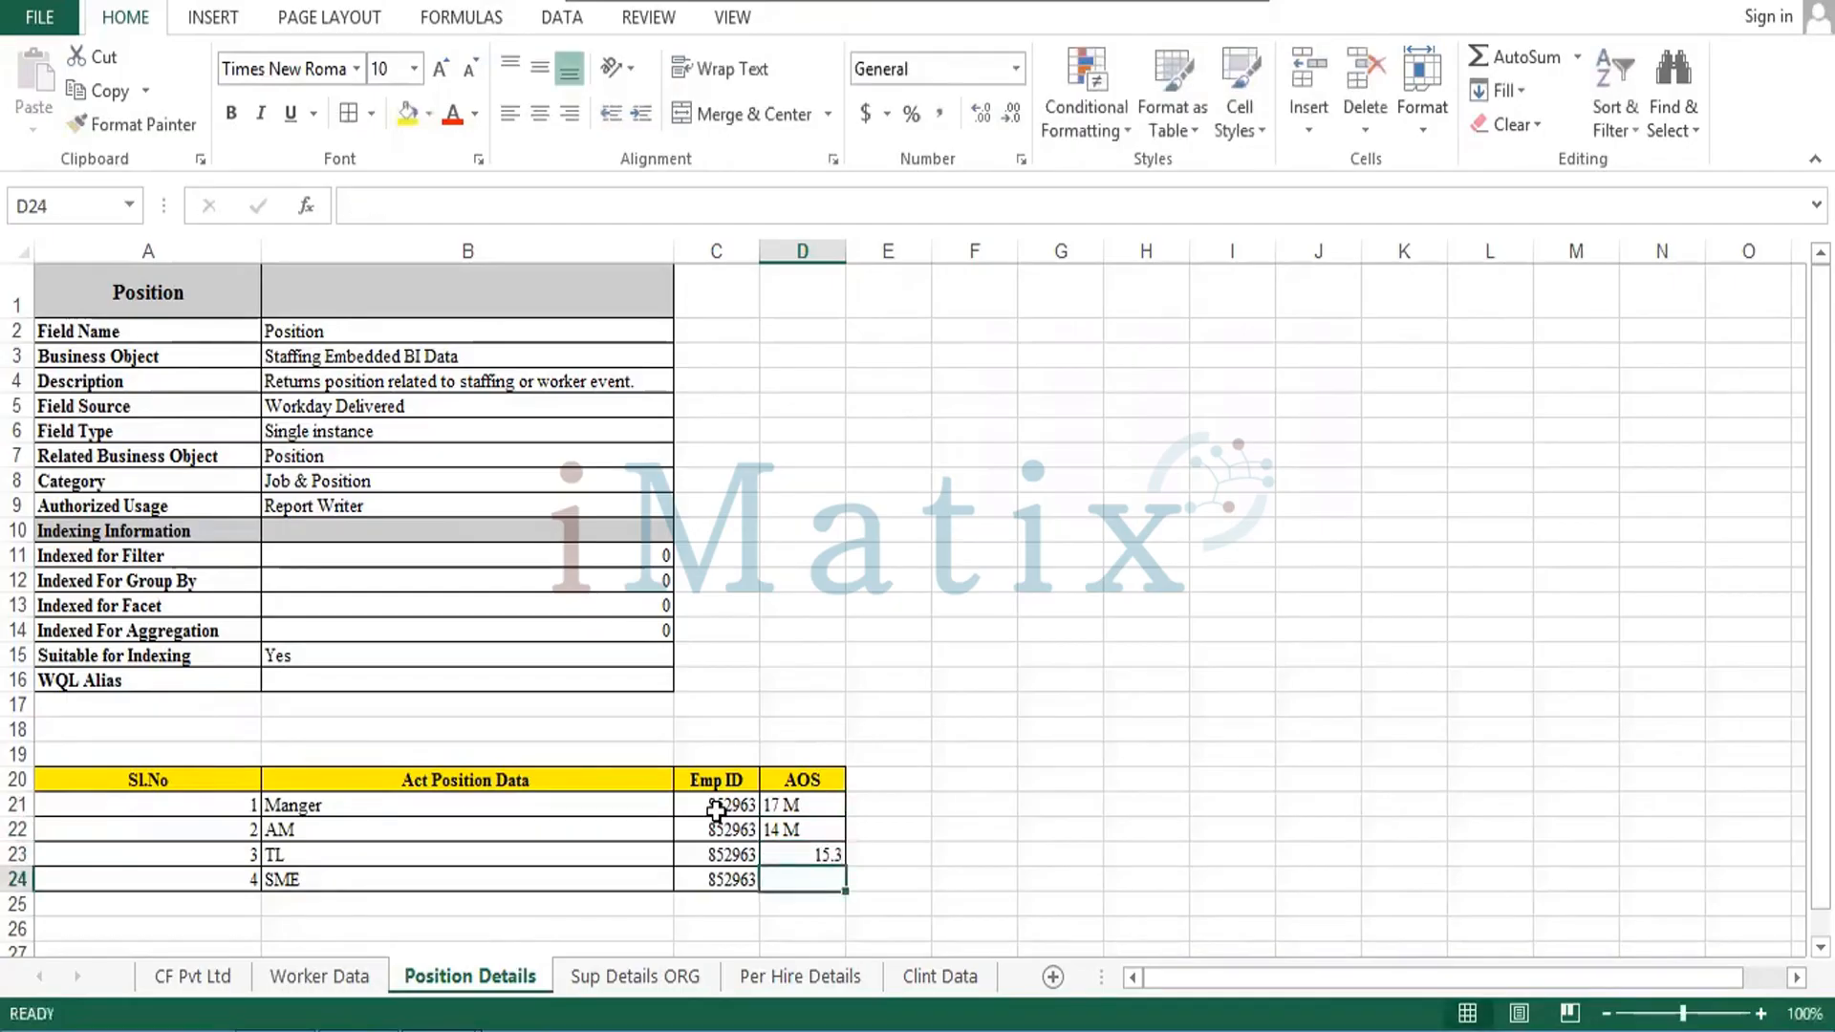
pyautogui.write('14.1')
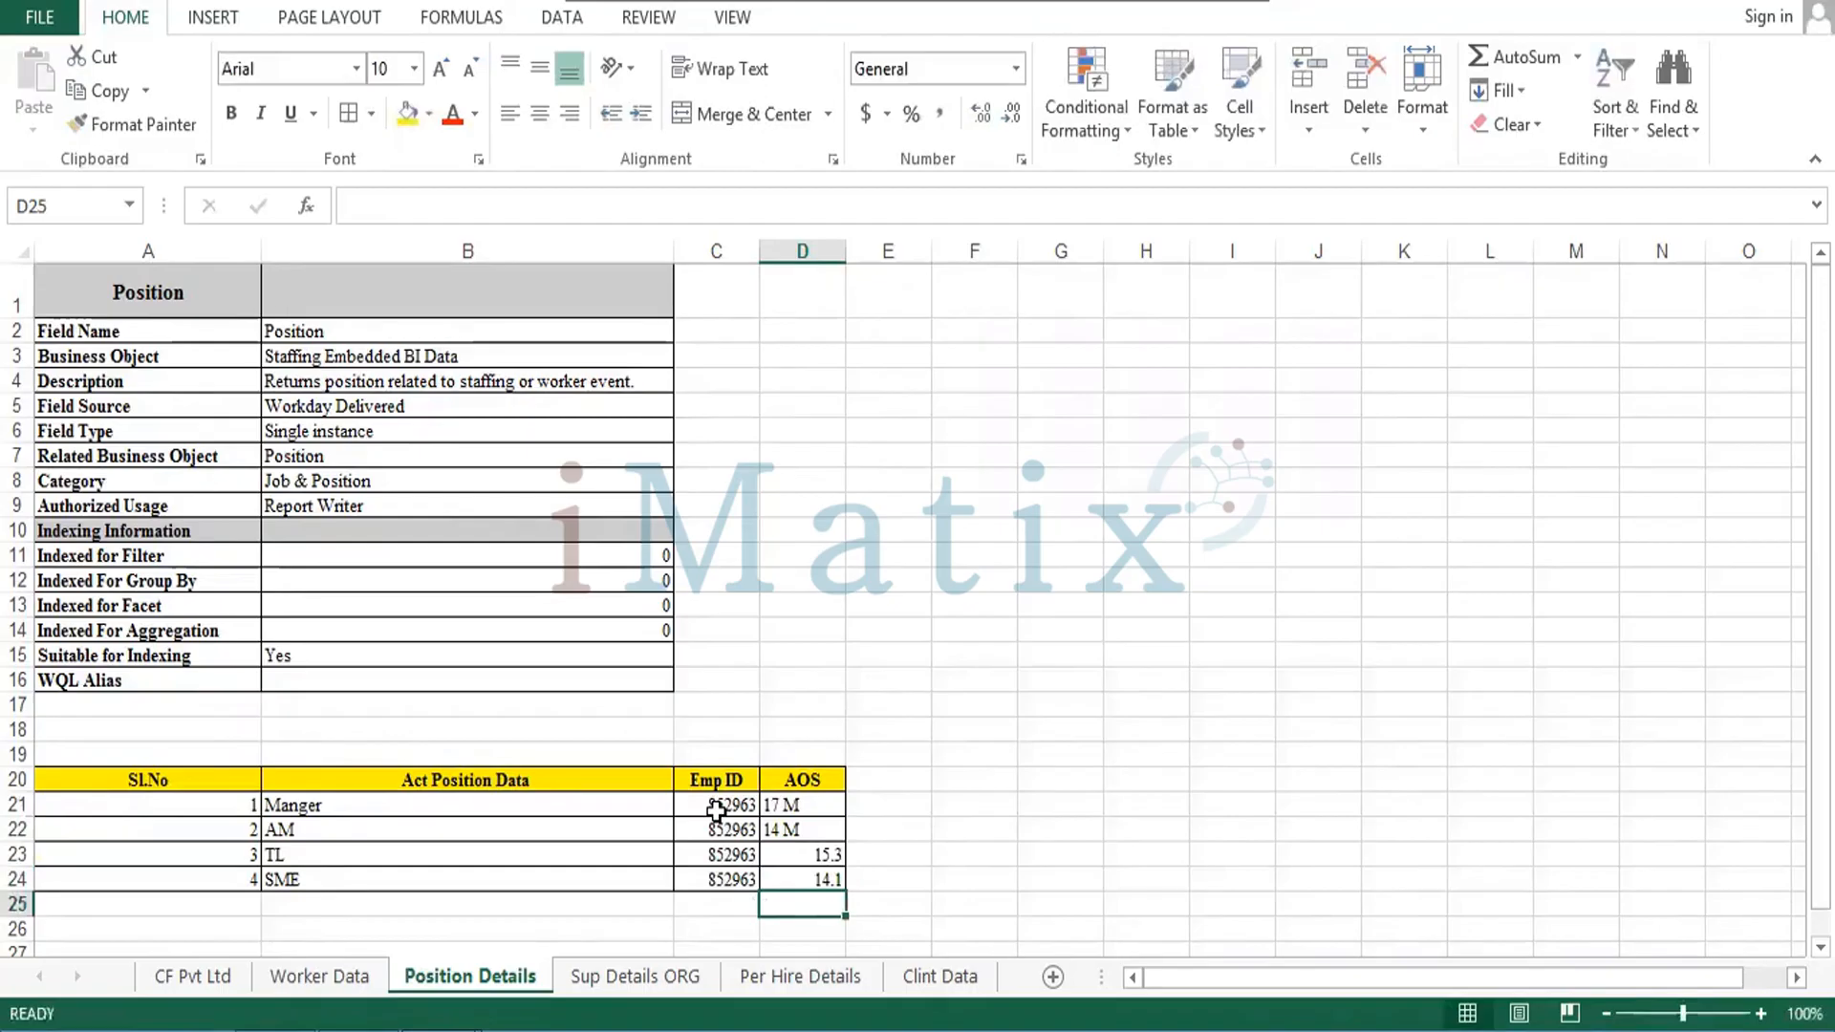
# Centre the AOS column cells D21:D25 horizontally.
pyautogui.hotkey('shift', 'Up')
pyautogui.hotkey('shift', 'Up')
pyautogui.hotkey('shift', 'Up')
pyautogui.hotkey('shift', 'Up')
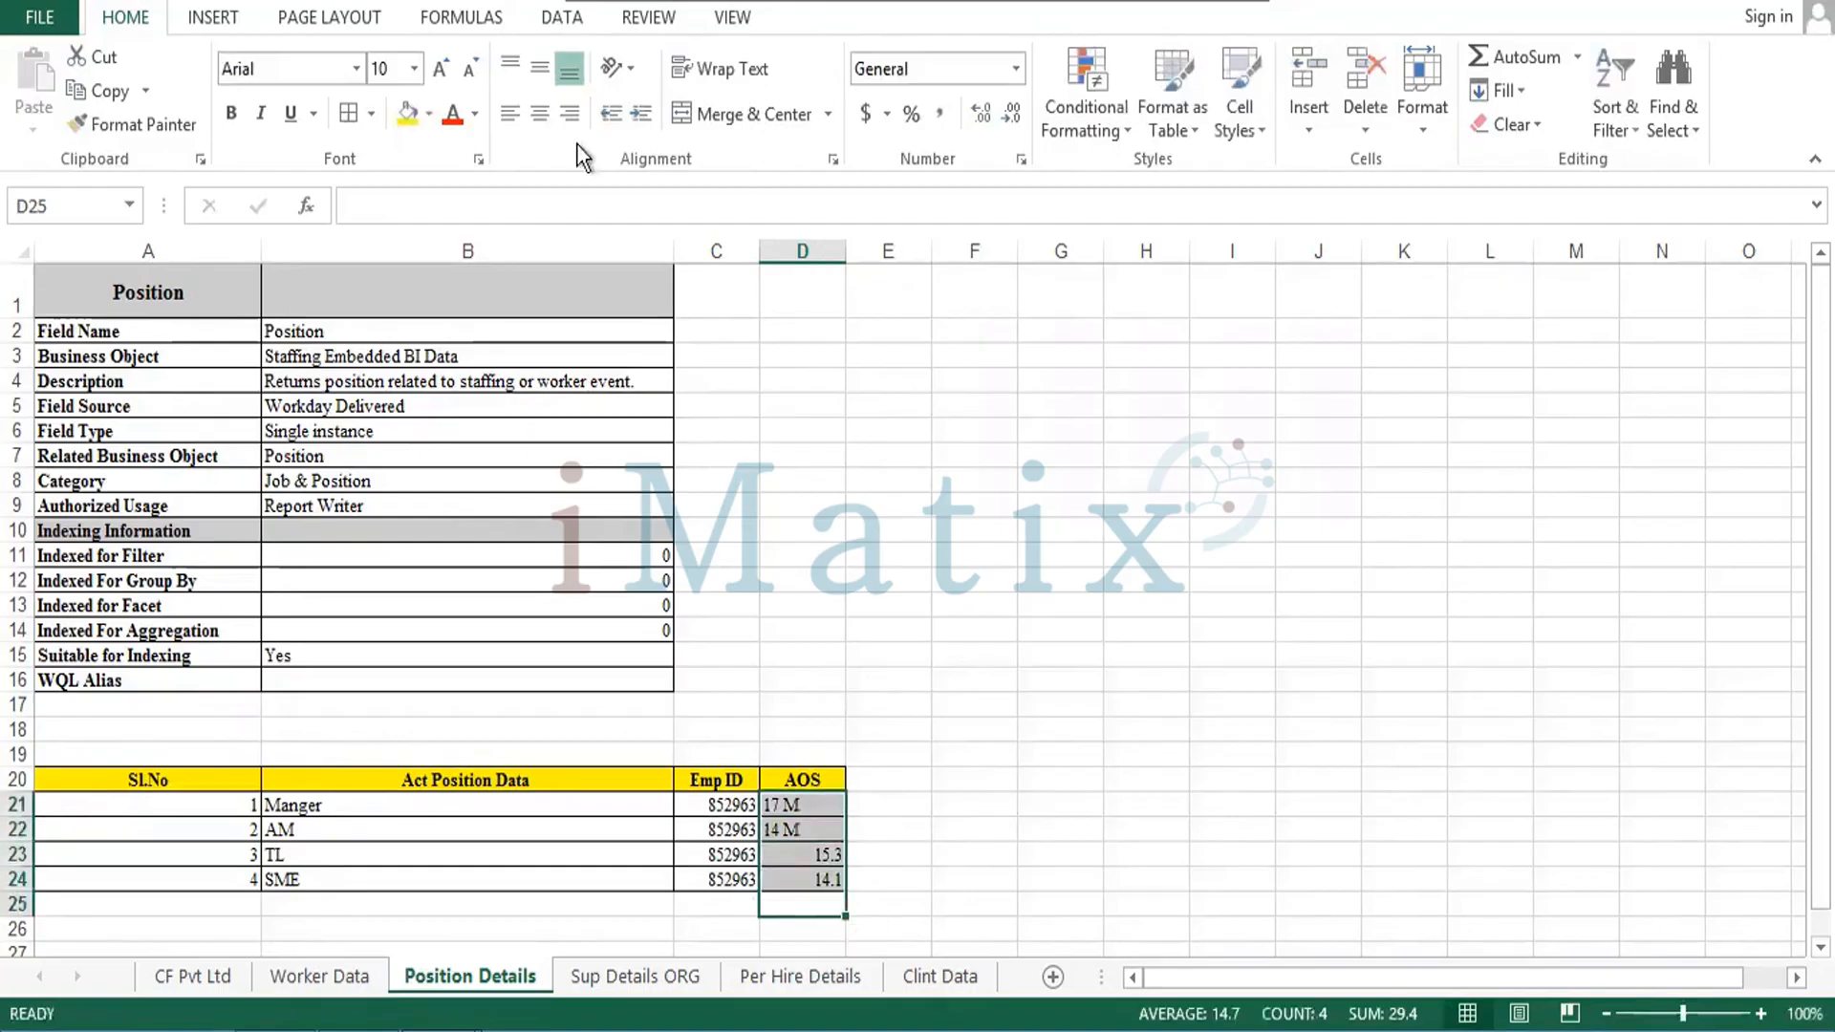
pyautogui.click(540, 114)
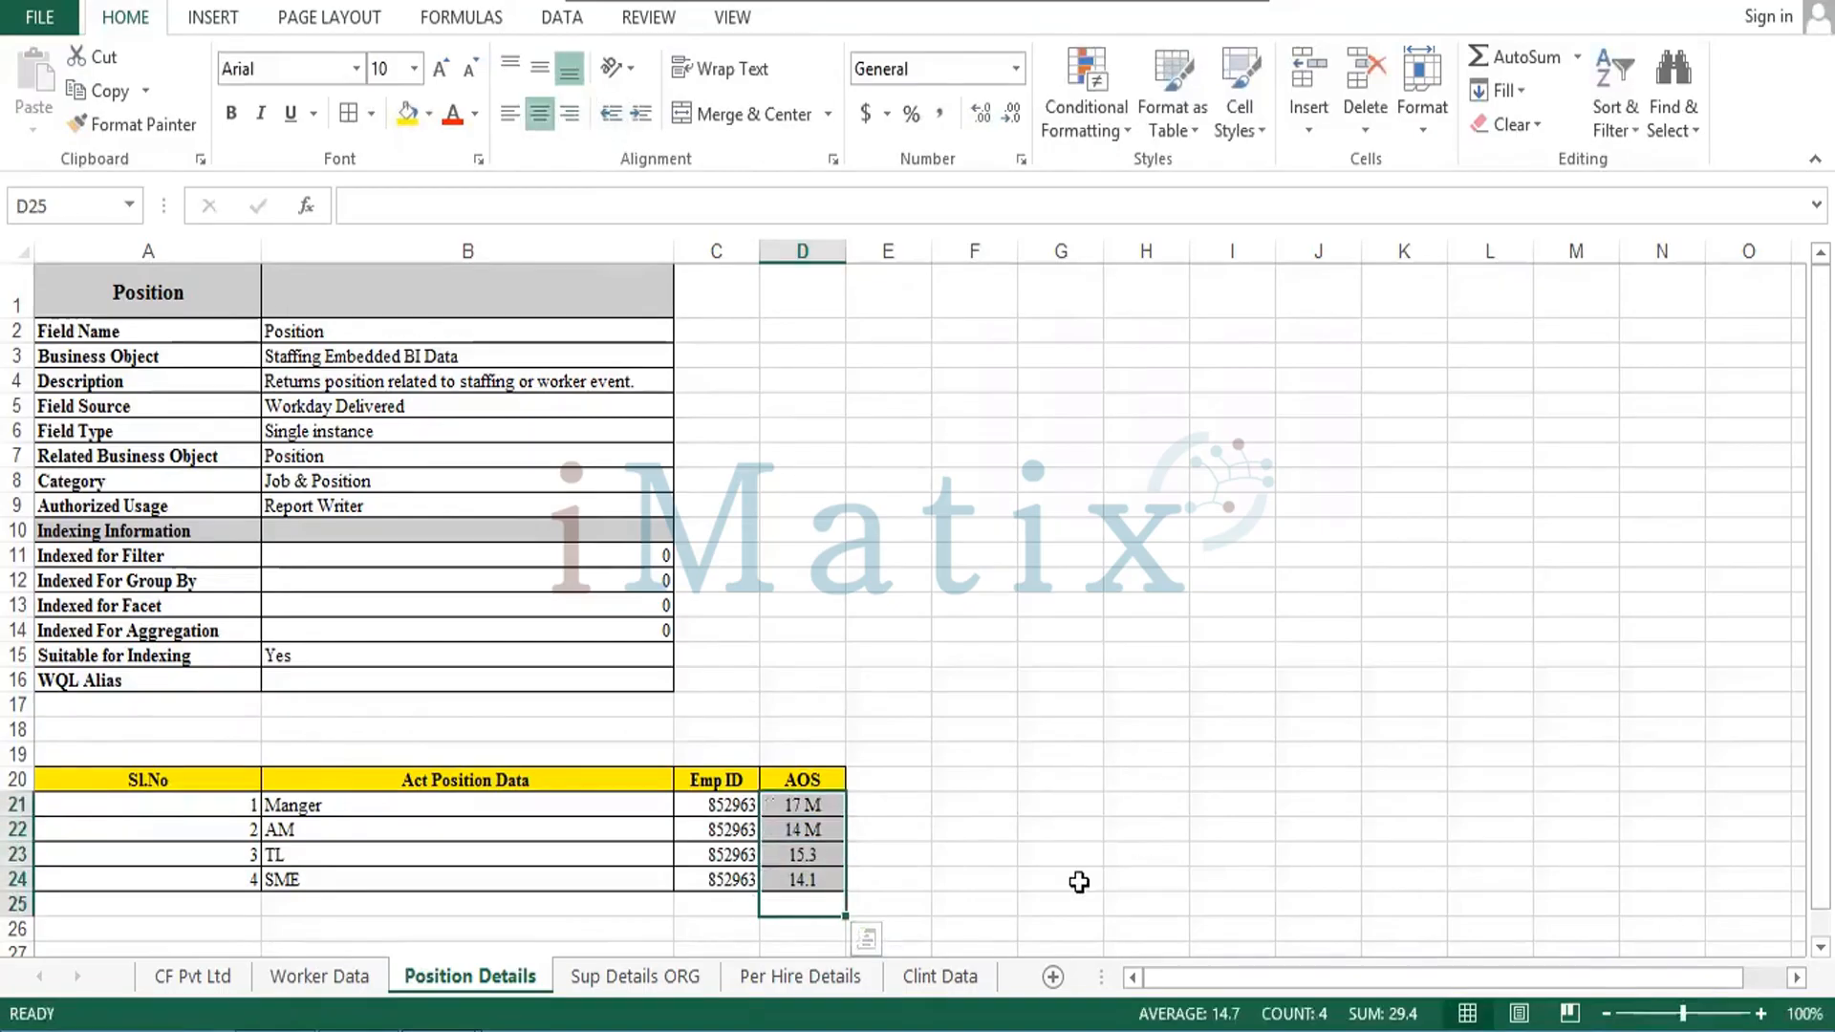
pyautogui.click(1077, 880)
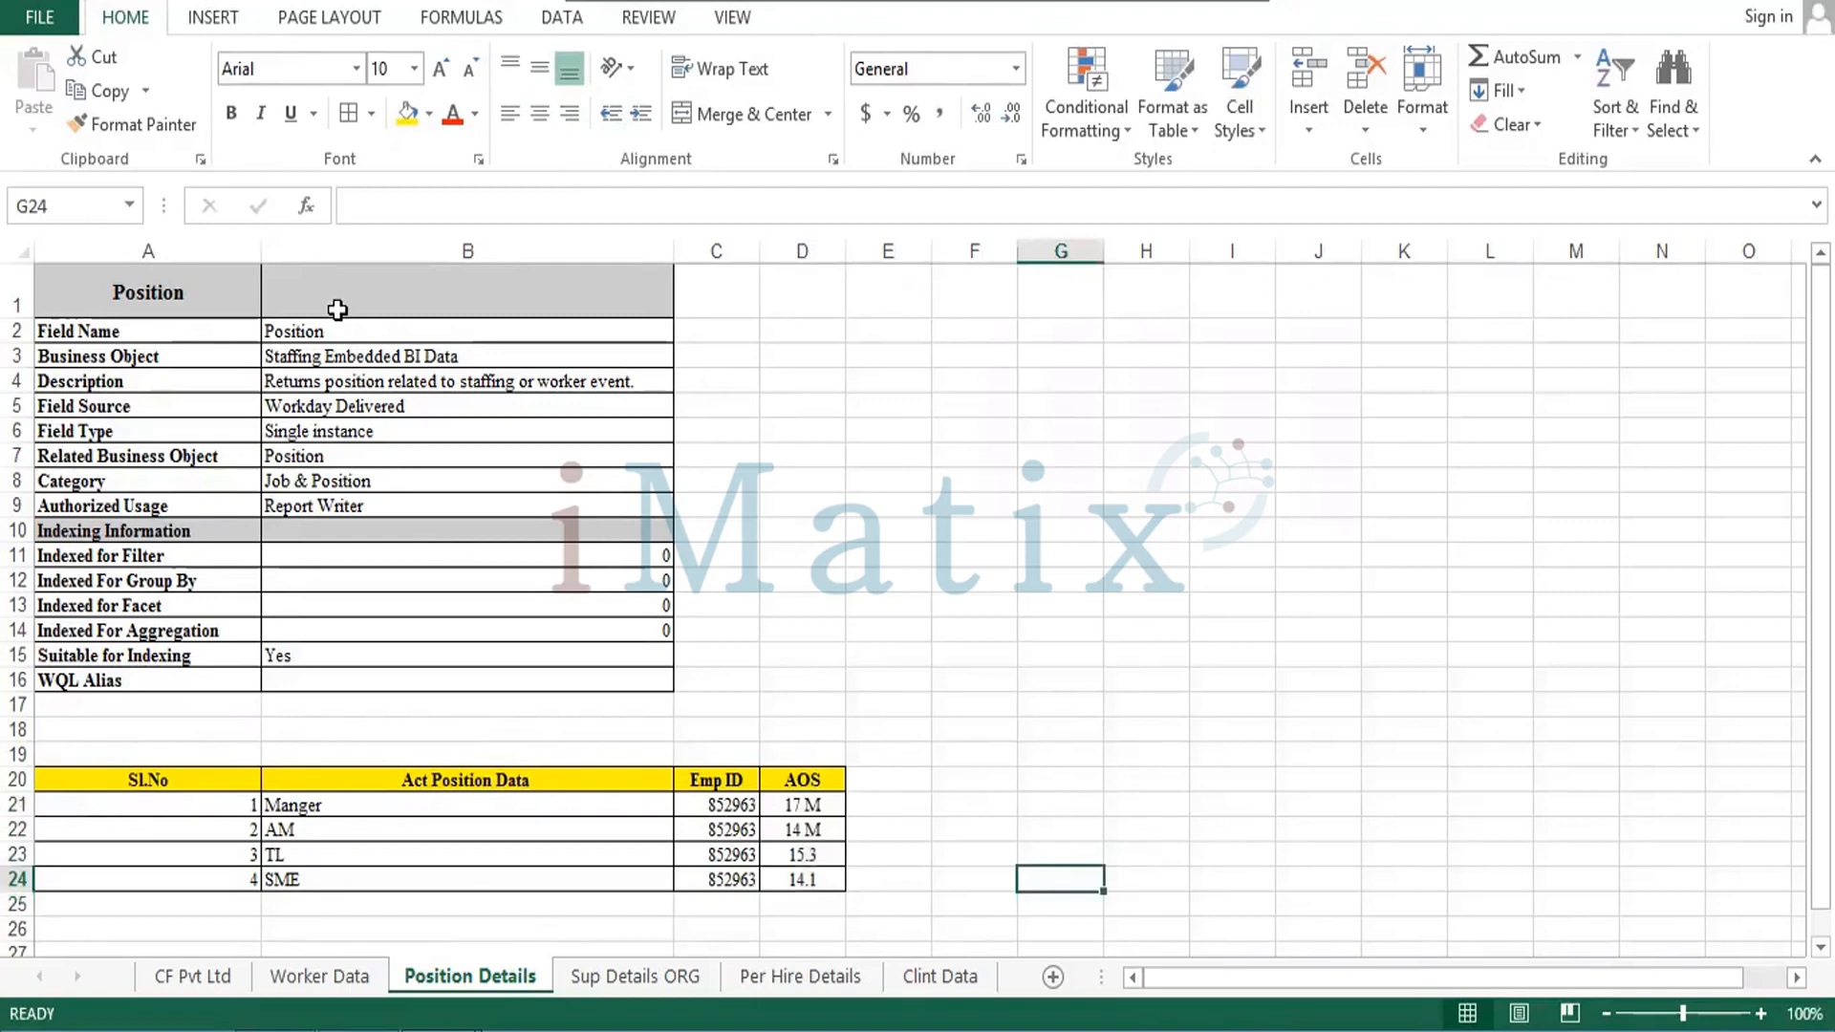
# Enter the header Sl.No in A19 of the Sup Details ORG sheet.
pyautogui.click(569, 976)
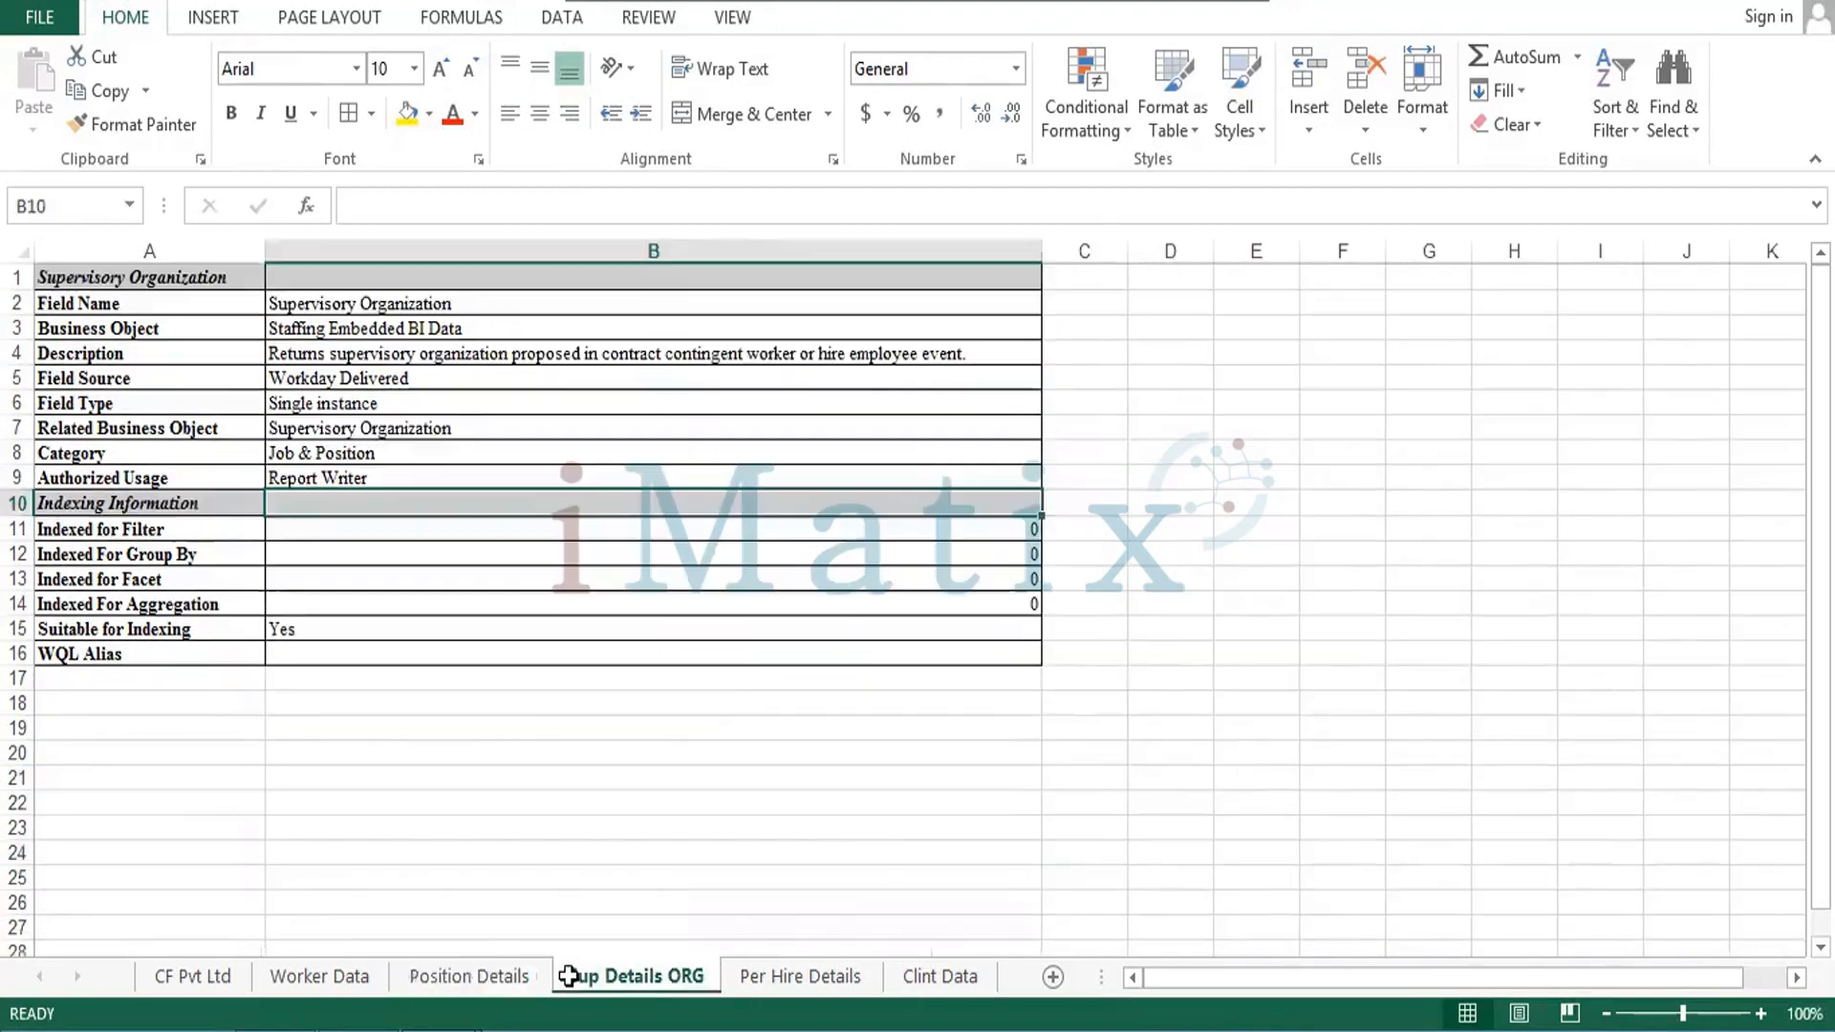
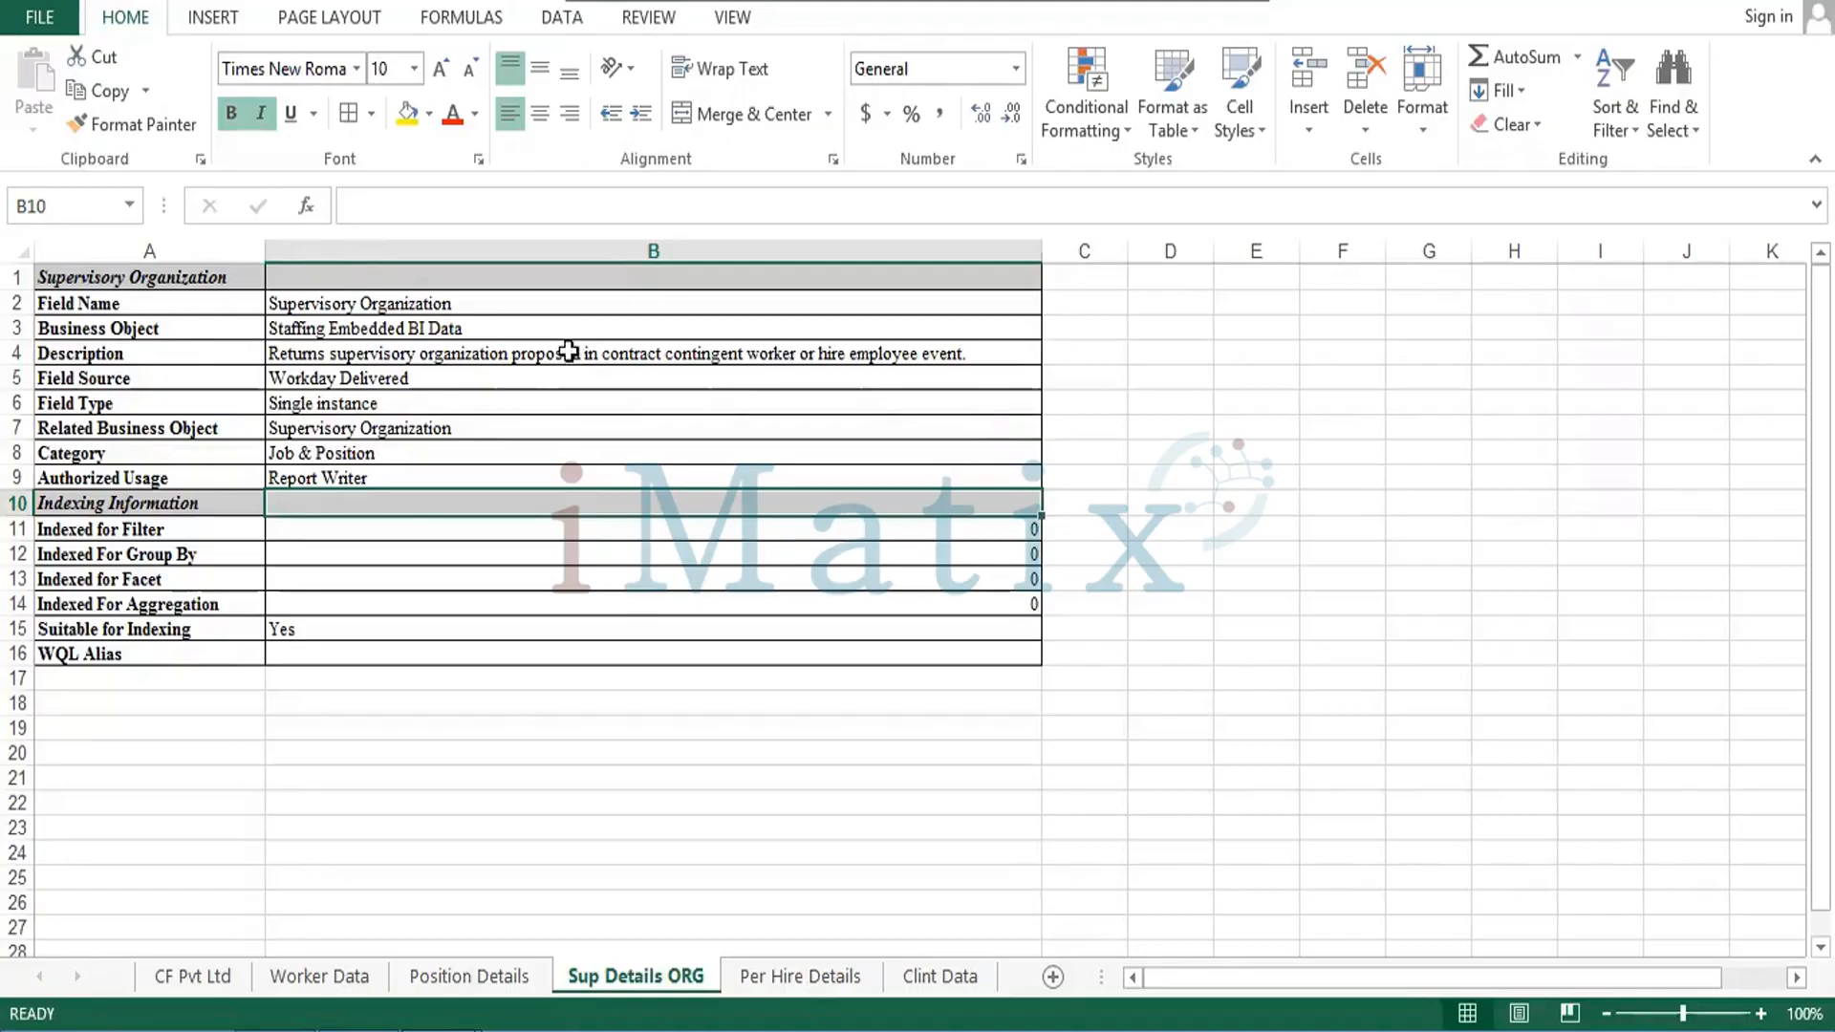
pyautogui.click(204, 721)
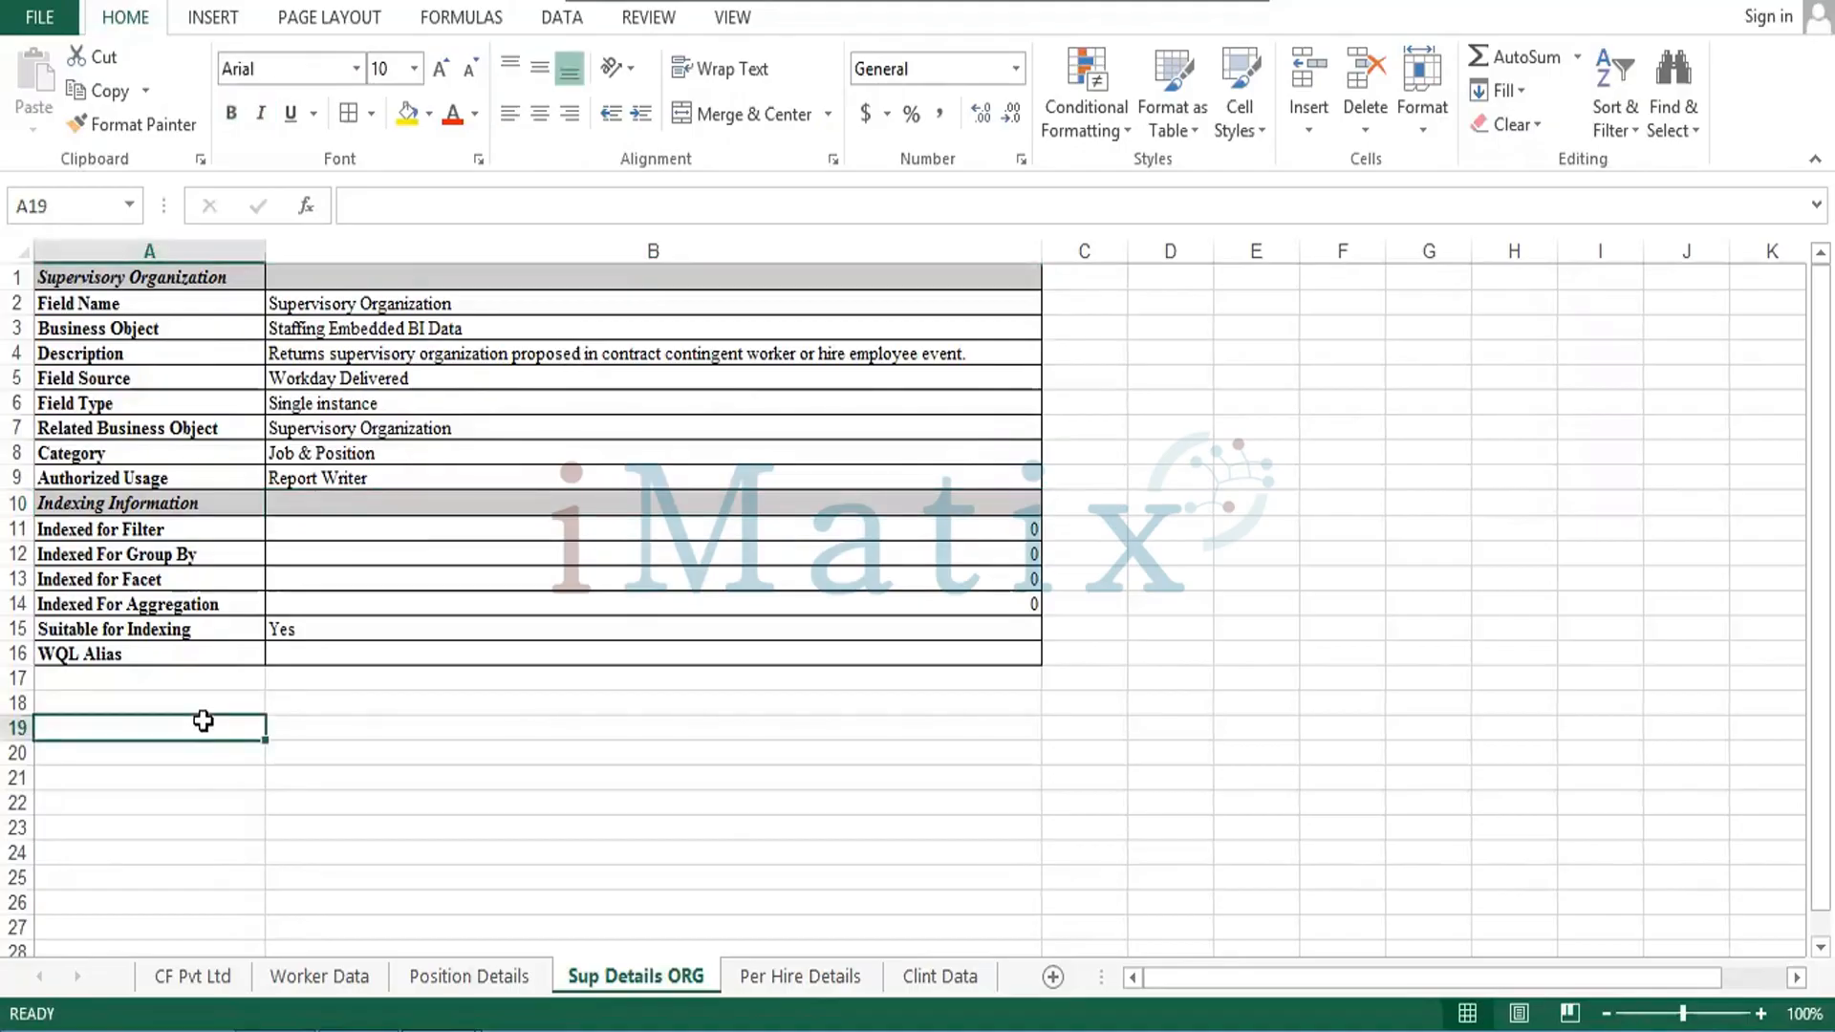
pyautogui.write('sL')
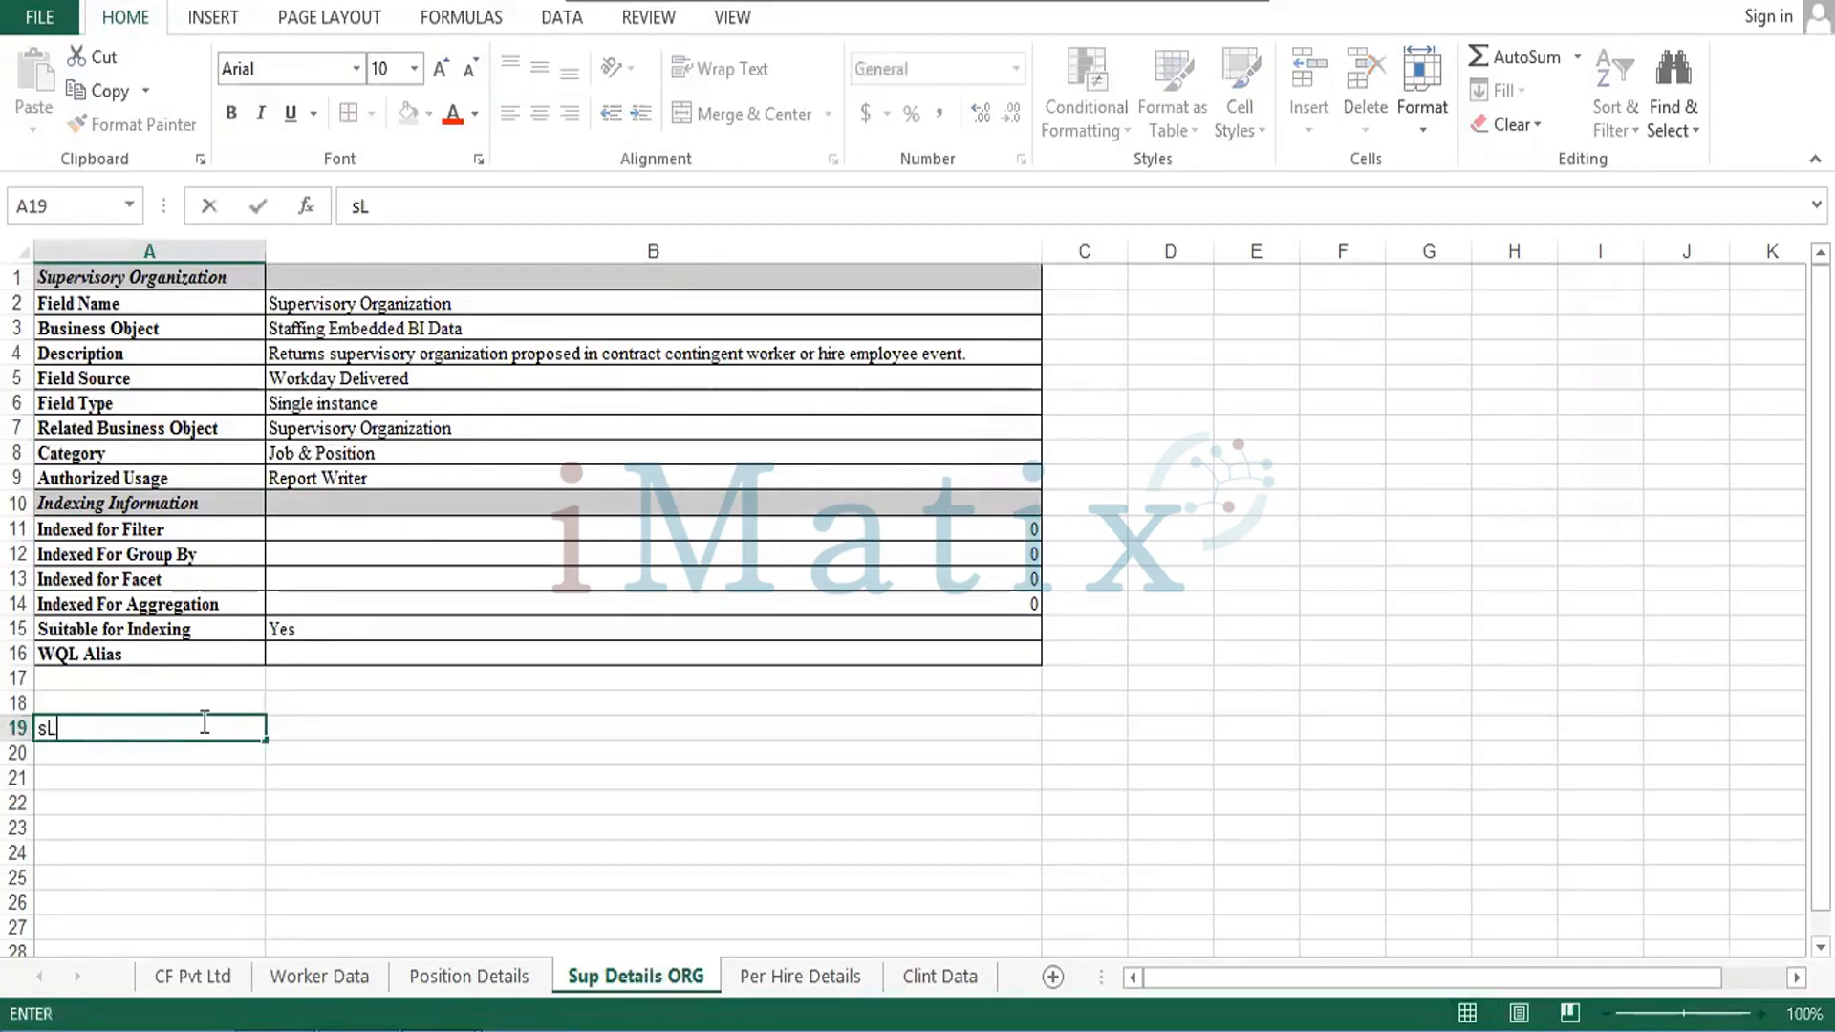
pyautogui.press('BackSpace')
pyautogui.press('BackSpace')
pyautogui.write('Sl.Noq')
pyautogui.press('BackSpace')
pyautogui.press('Tab')
# Copy the field name Supervisory Organization from B2 into B19 as the second column header.
pyautogui.press('Up')
pyautogui.press('Up')
pyautogui.press('Up')
pyautogui.press('Up')
pyautogui.press('Up')
pyautogui.press('Up')
pyautogui.press('Up')
pyautogui.press('Up')
pyautogui.press('Up')
pyautogui.press('Up')
pyautogui.press('Up')
pyautogui.press('Up')
pyautogui.press('Up')
pyautogui.press('Up')
pyautogui.press('Up')
pyautogui.press('Up')
pyautogui.press('Up')
pyautogui.press('Up')
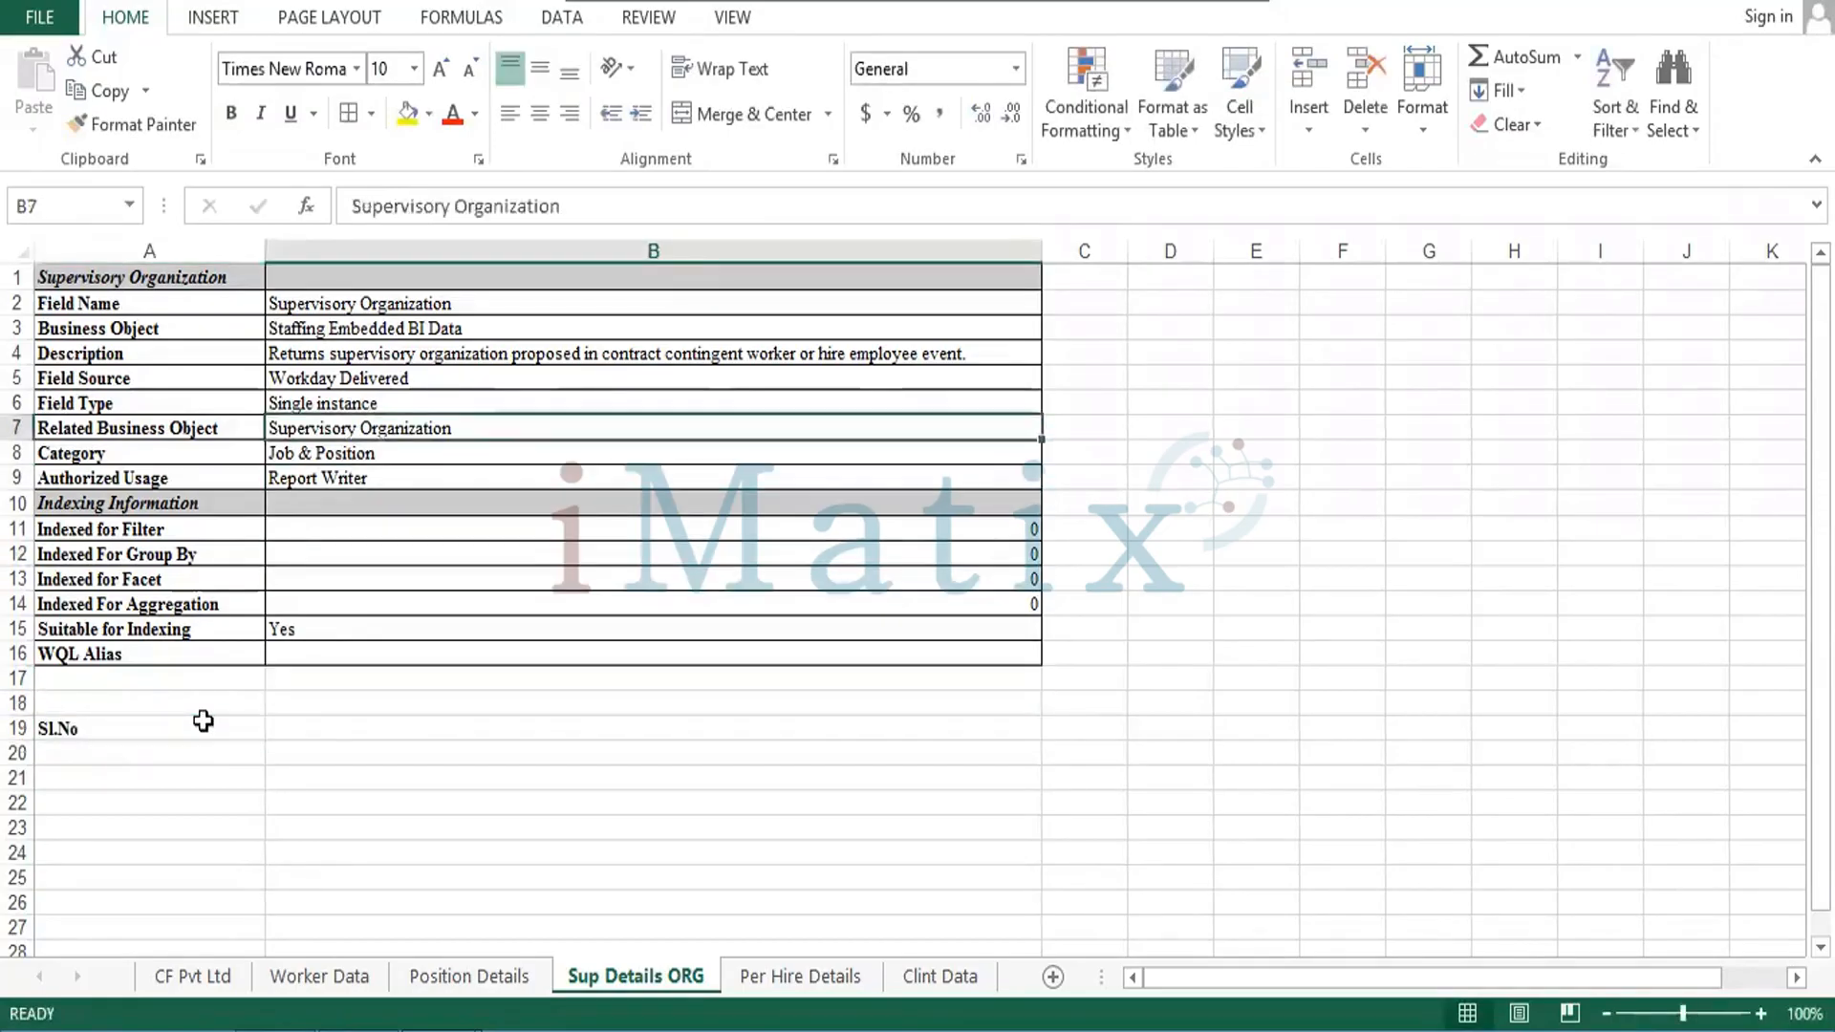
pyautogui.hotkey('ctrl', 'c')
pyautogui.press('Down')
pyautogui.hotkey('ctrl', 'c')
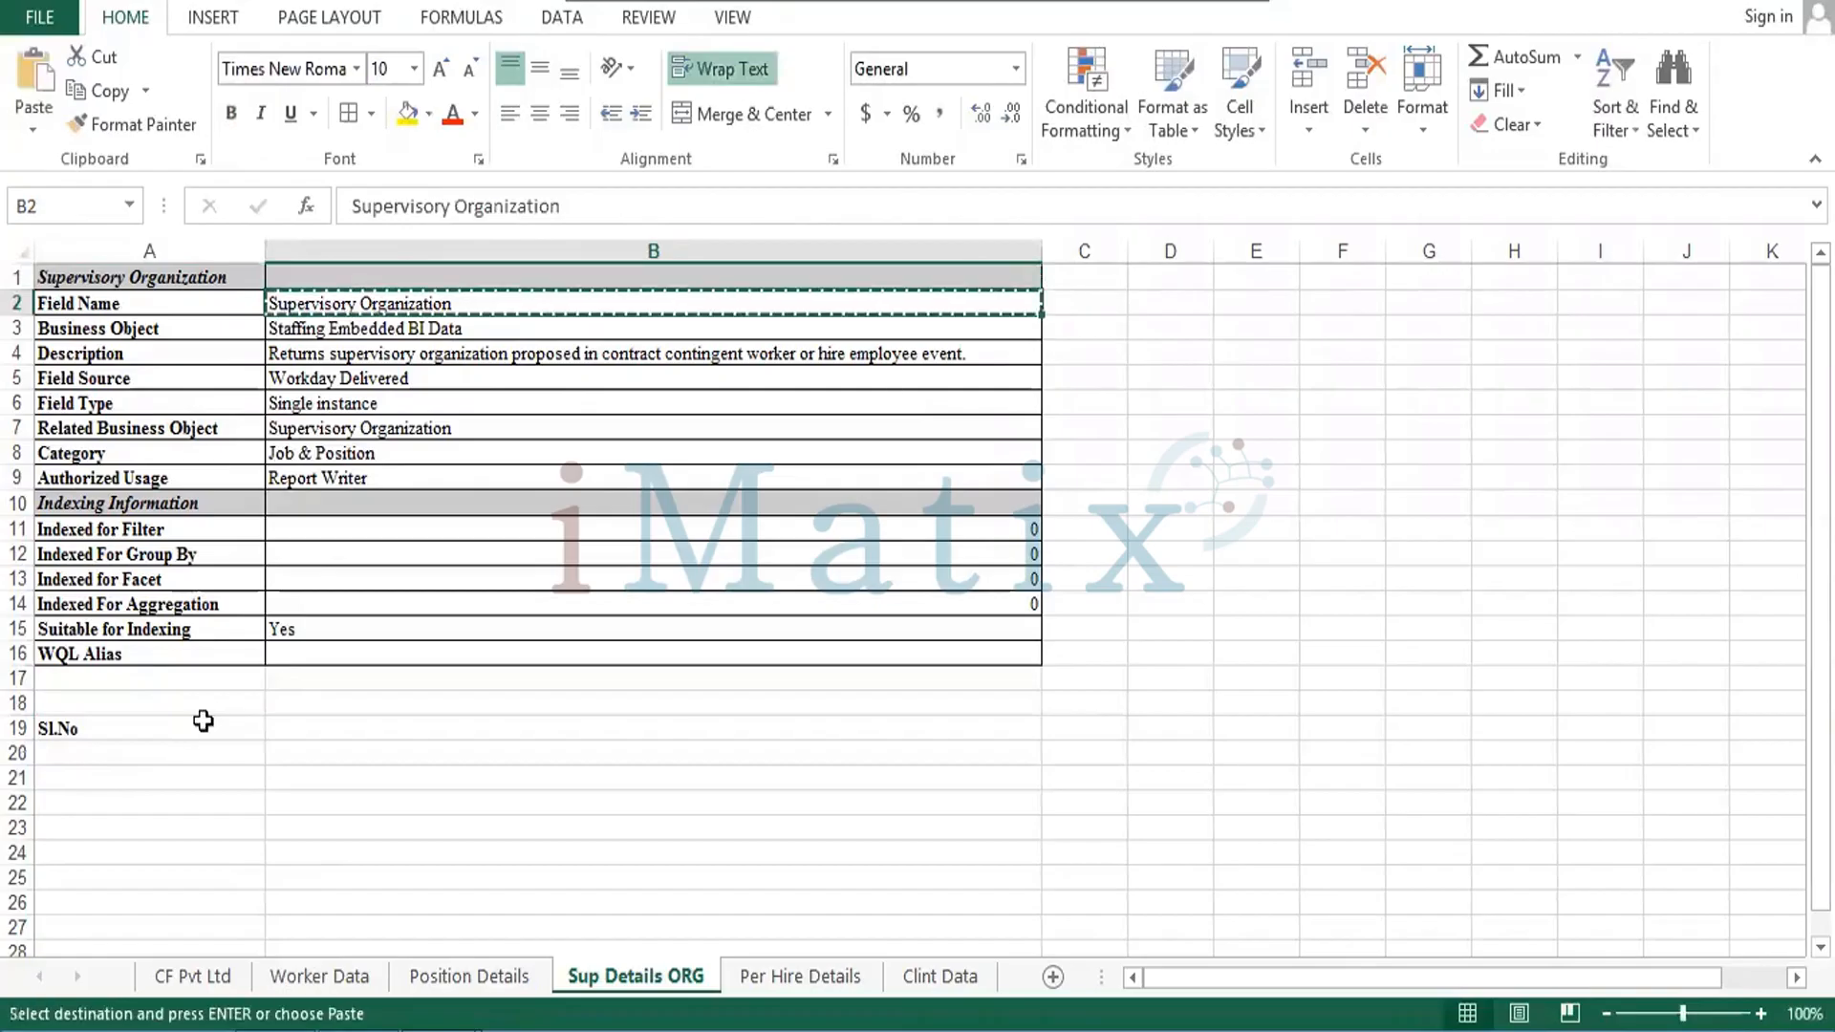
pyautogui.press('Down')
pyautogui.press('Down')
pyautogui.press('Down')
pyautogui.press('Down')
pyautogui.press('Down')
pyautogui.press('Down')
pyautogui.press('Down')
pyautogui.press('Down')
pyautogui.press('Down')
pyautogui.press('Down')
pyautogui.press('Down')
pyautogui.press('Down')
pyautogui.press('Down')
pyautogui.press('Down')
pyautogui.press('Down')
pyautogui.press('Down')
pyautogui.press('Down')
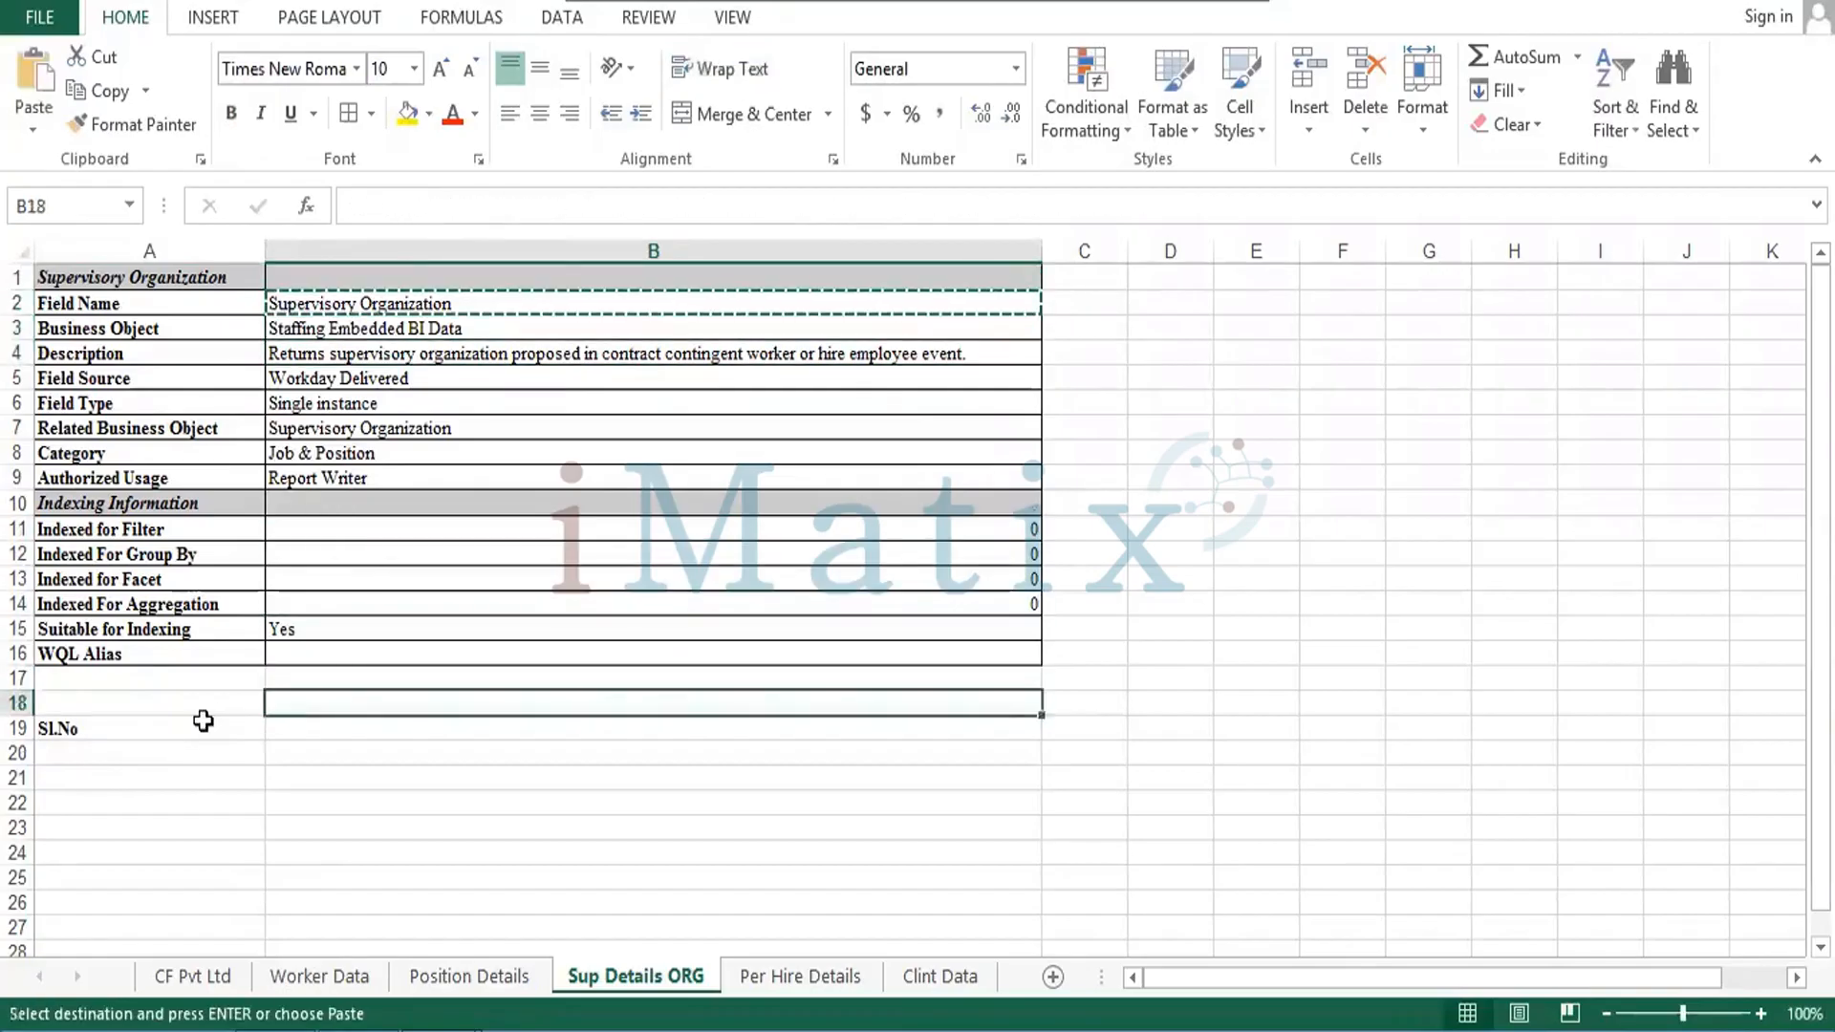
pyautogui.hotkey('ctrl', 'v')
# Format the header cells A19:B19 as bold 11 pt text with yellow fill and increase the height of row 19.
pyautogui.click(202, 721)
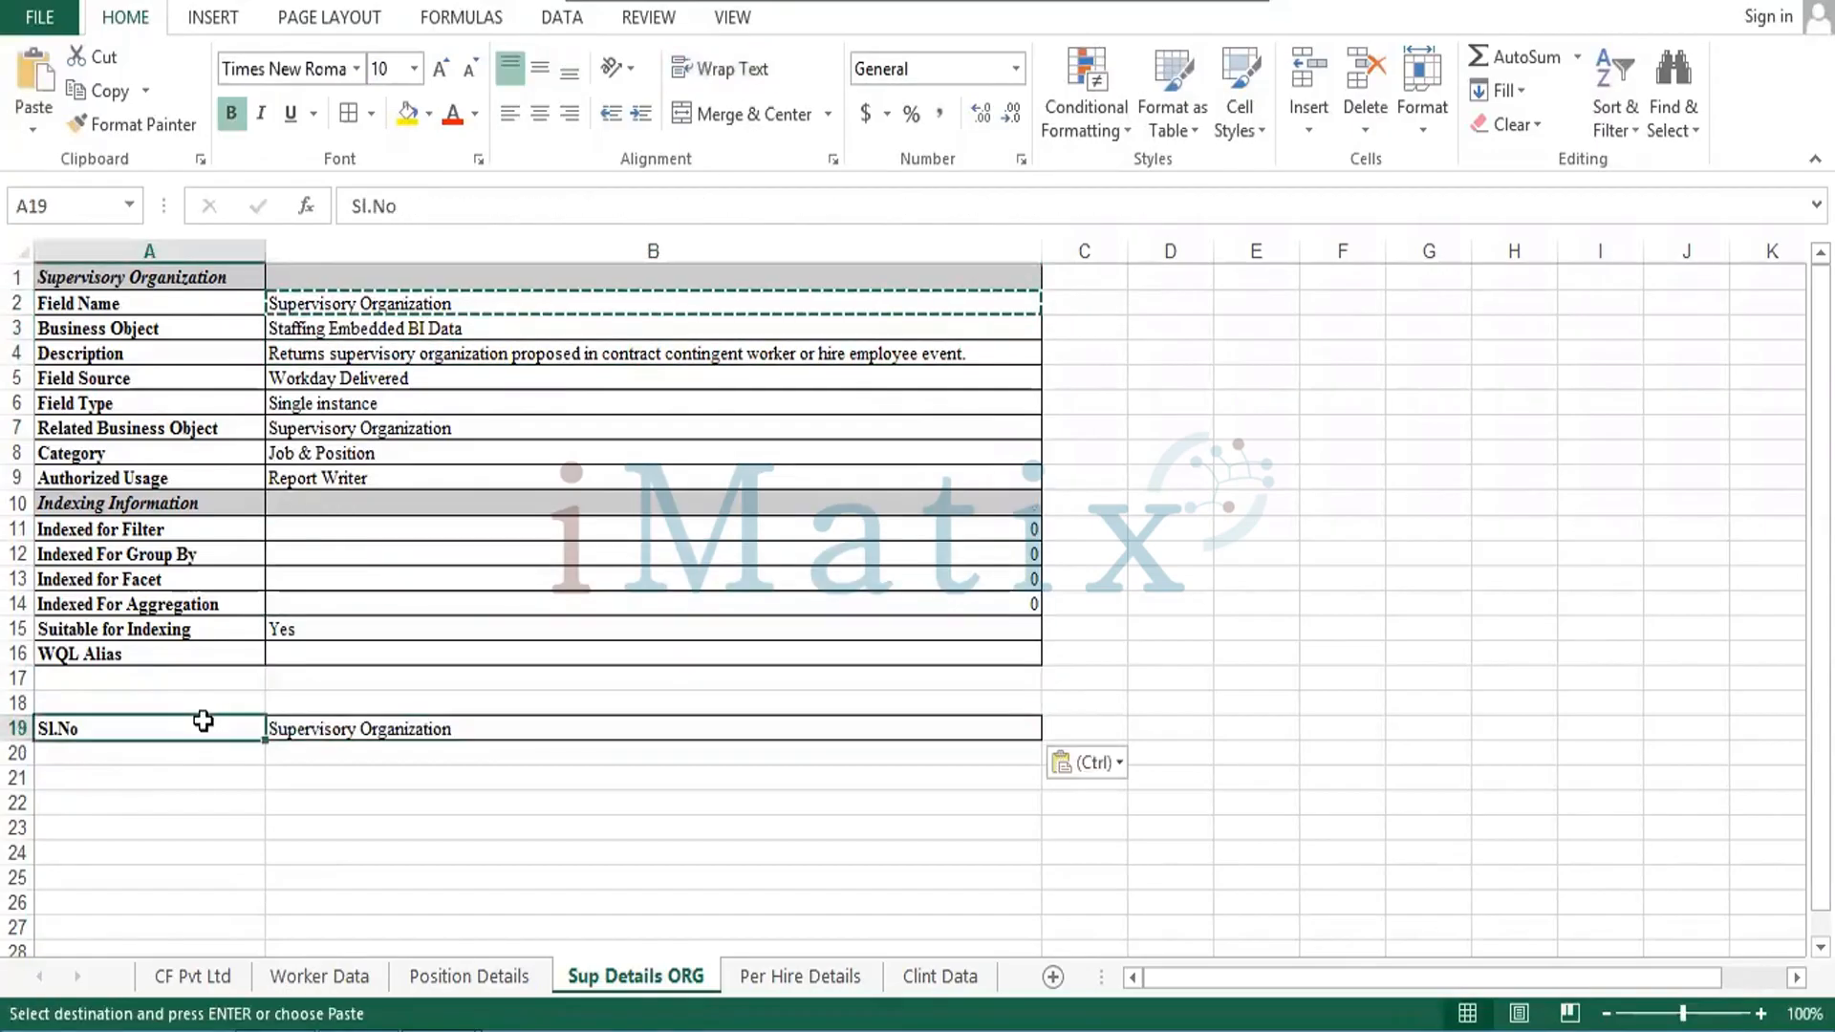
pyautogui.hotkey('shift', 'Right')
pyautogui.hotkey('ctrl', 'b')
pyautogui.hotkey('ctrl', 'b')
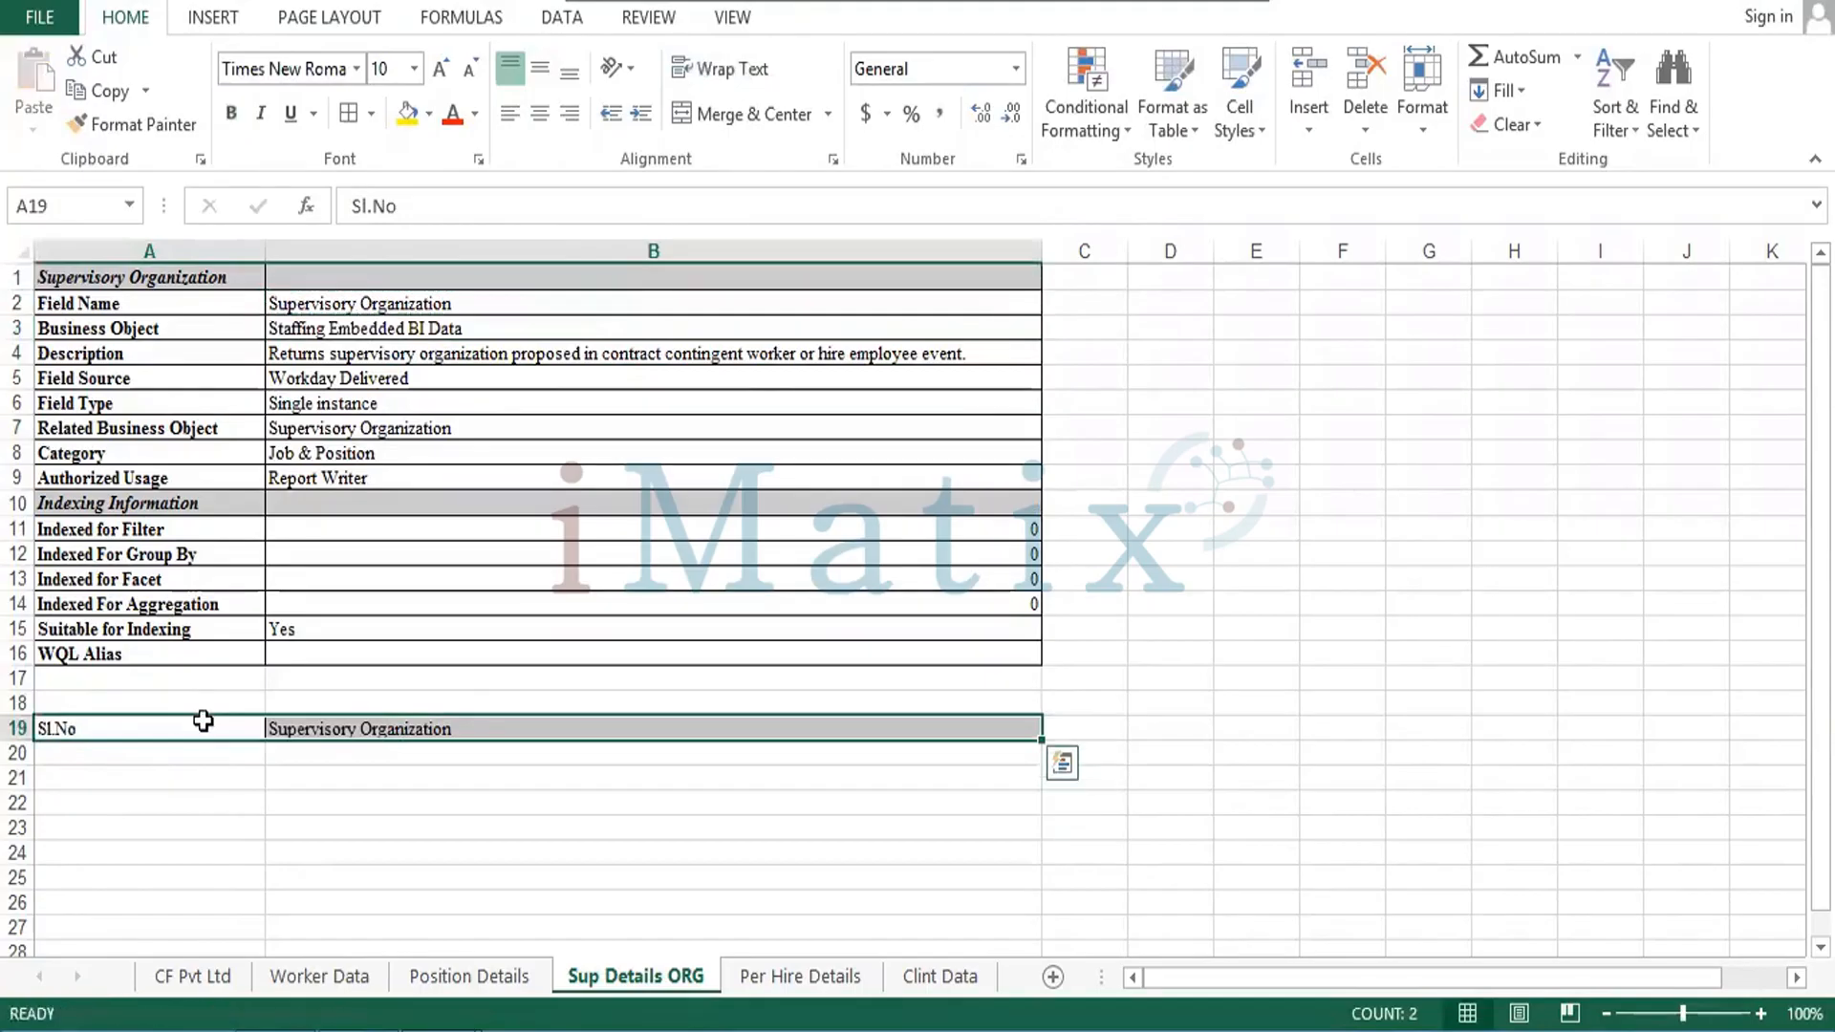
pyautogui.click(407, 112)
pyautogui.click(439, 70)
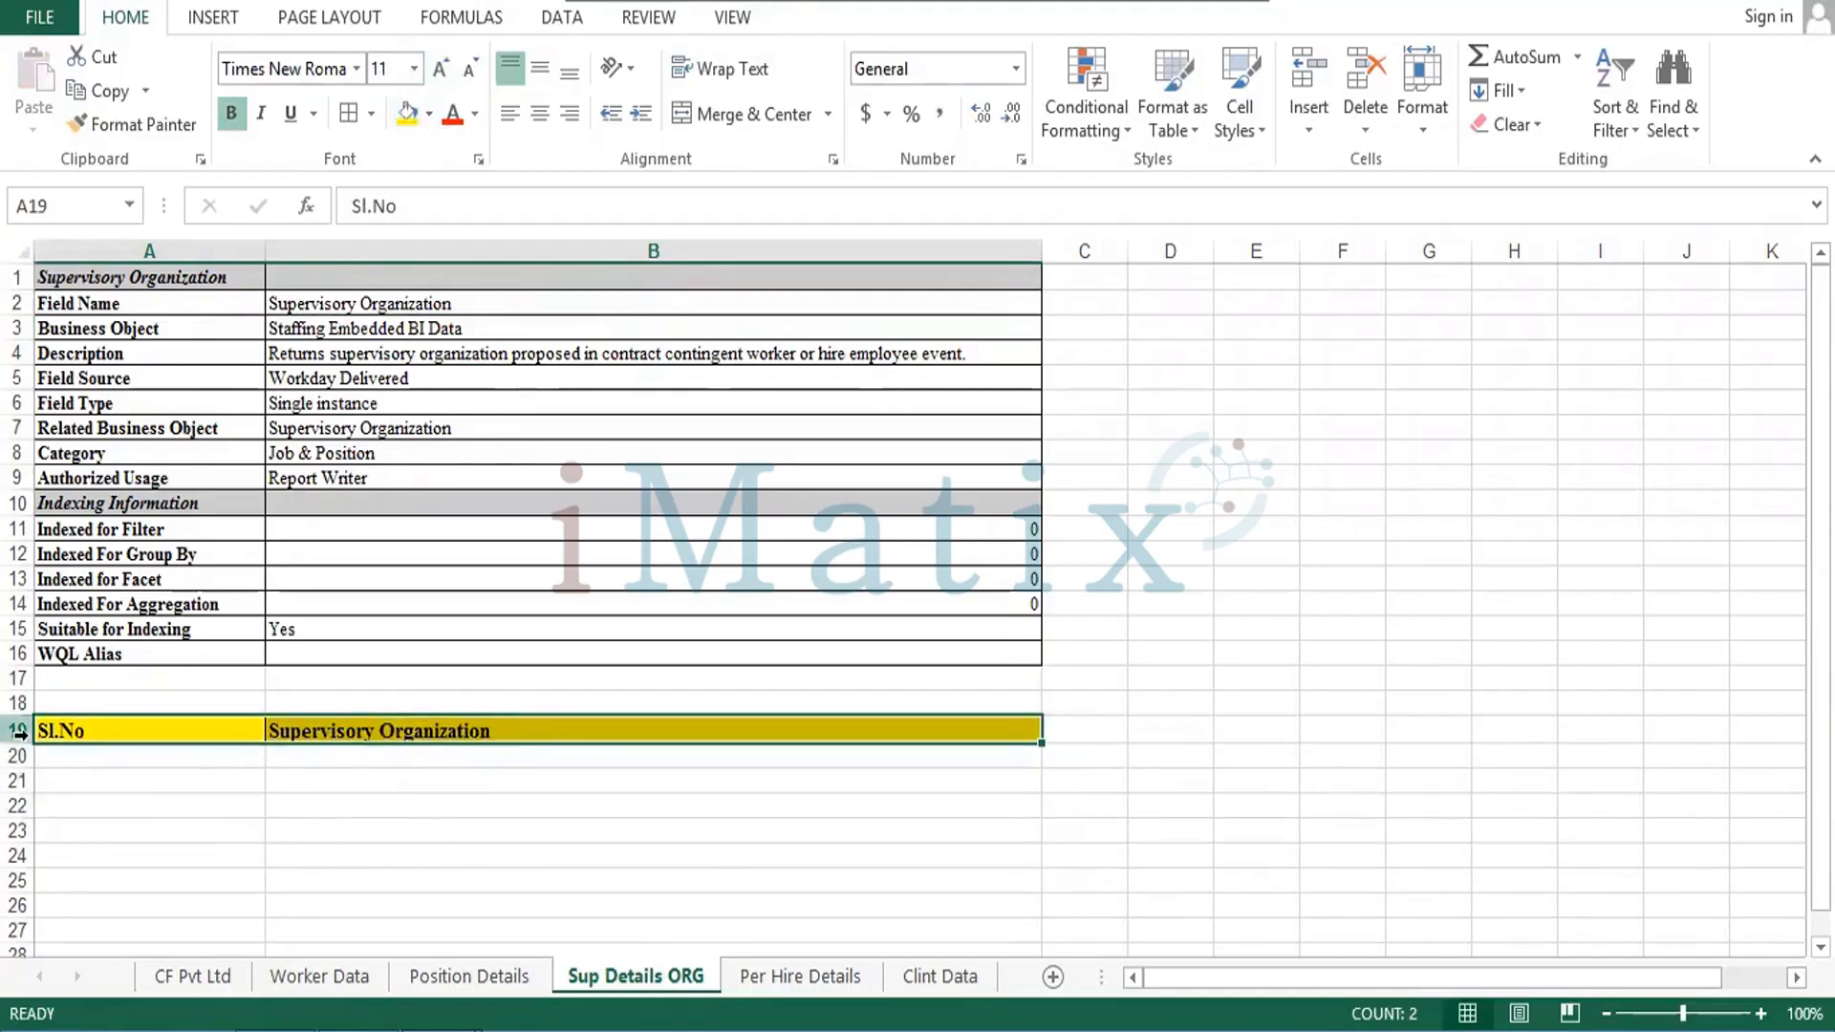
pyautogui.moveTo(15, 744); pyautogui.dragTo(14, 758)
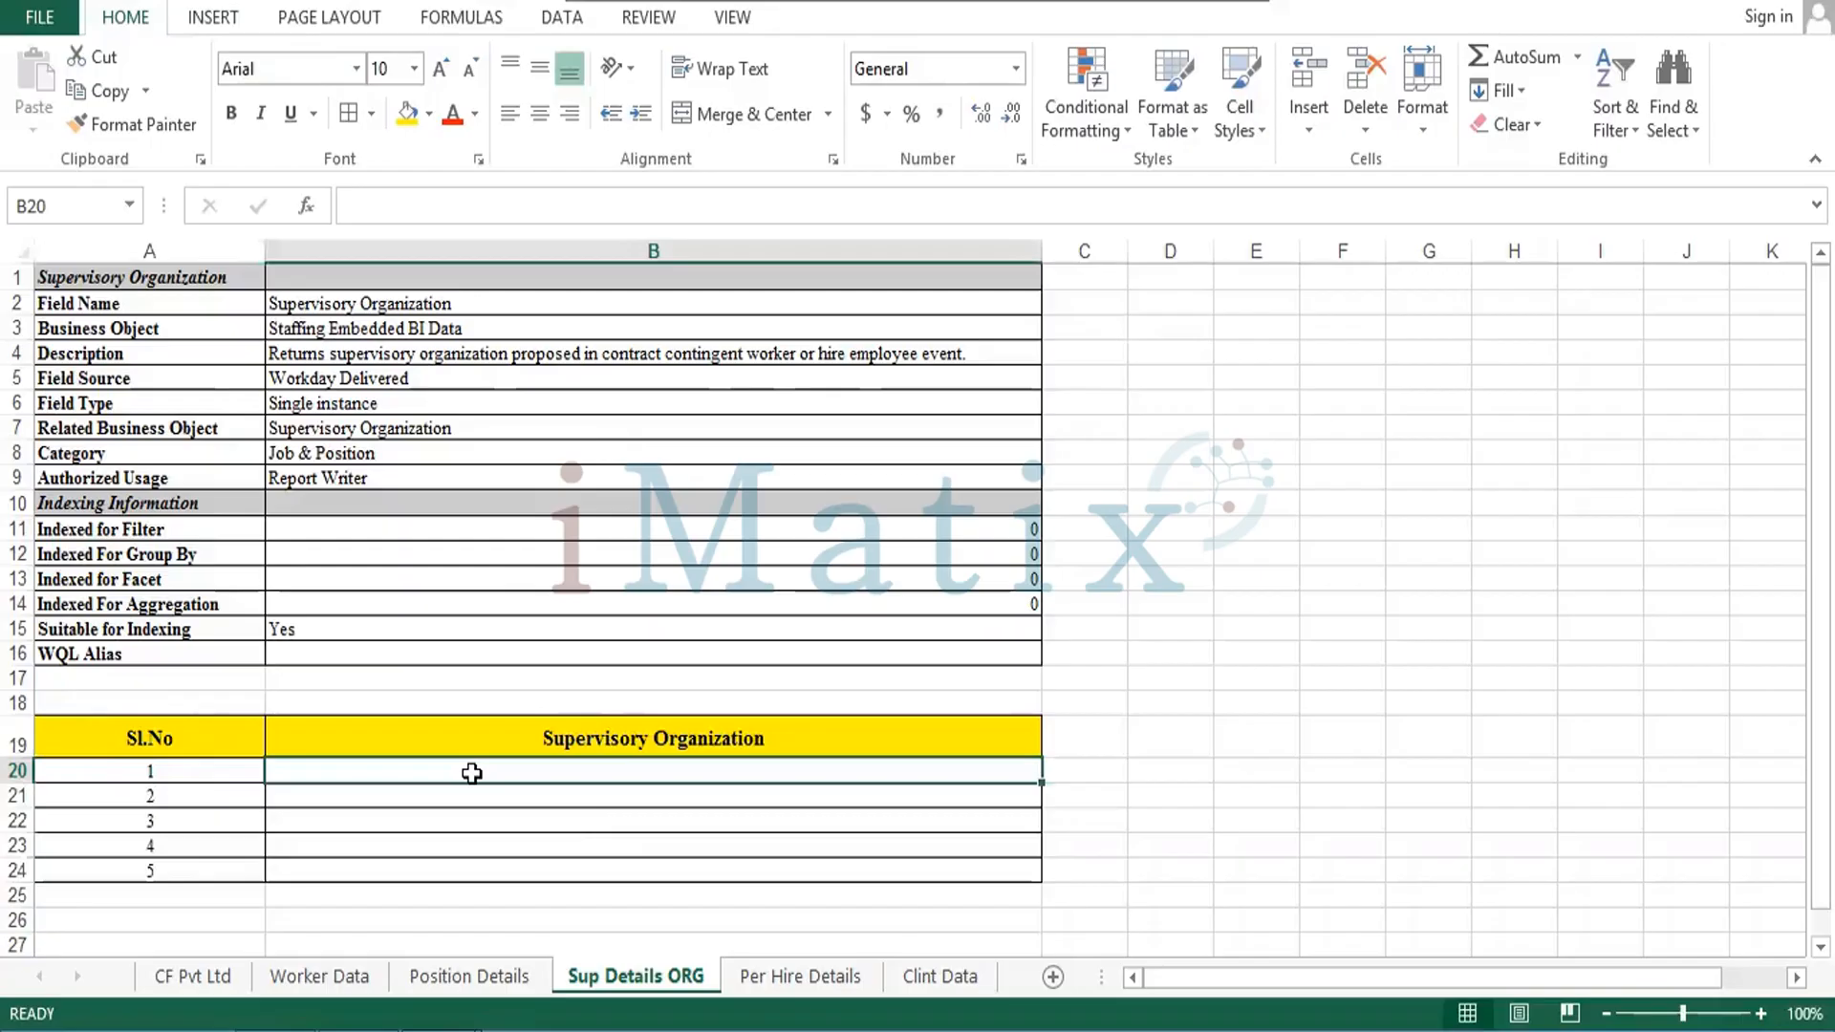
# Fill cells B20:B23 under Supervisory Organization with the supervisors' names followed by their ID numbers.
pyautogui.write('Bala')
pyautogui.press('Return')
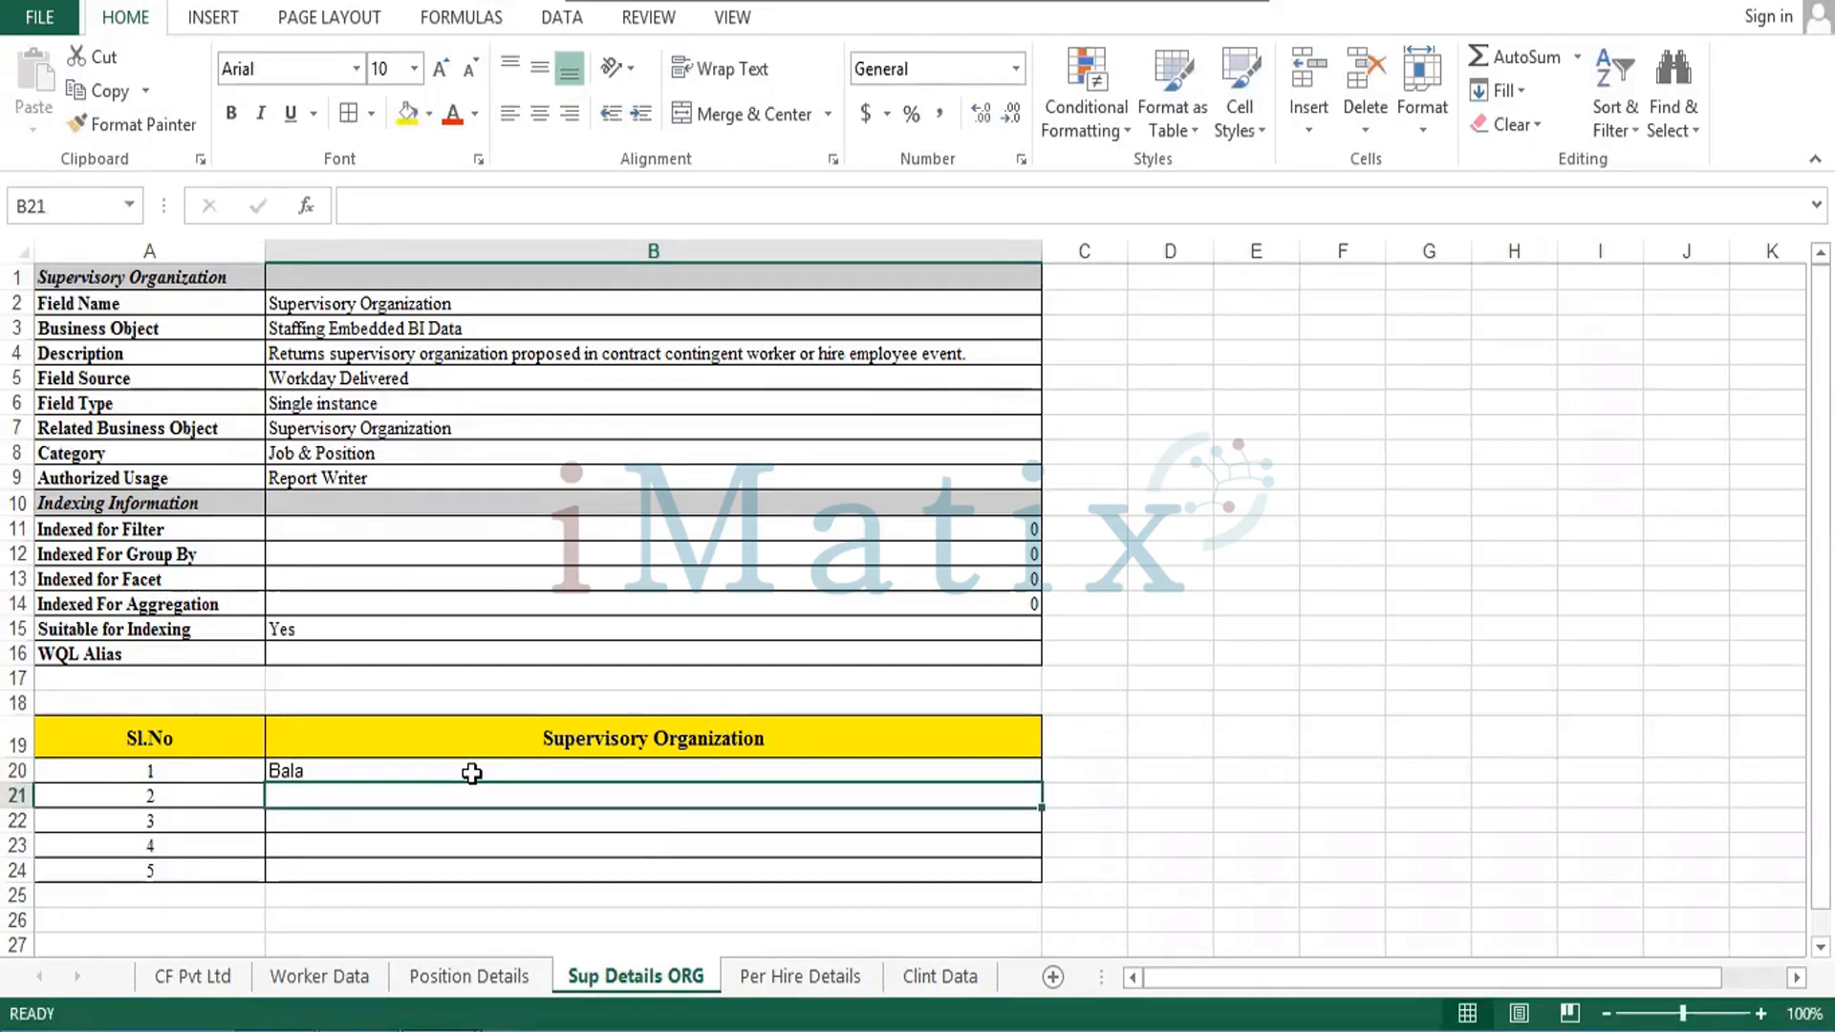
pyautogui.write('Kush')
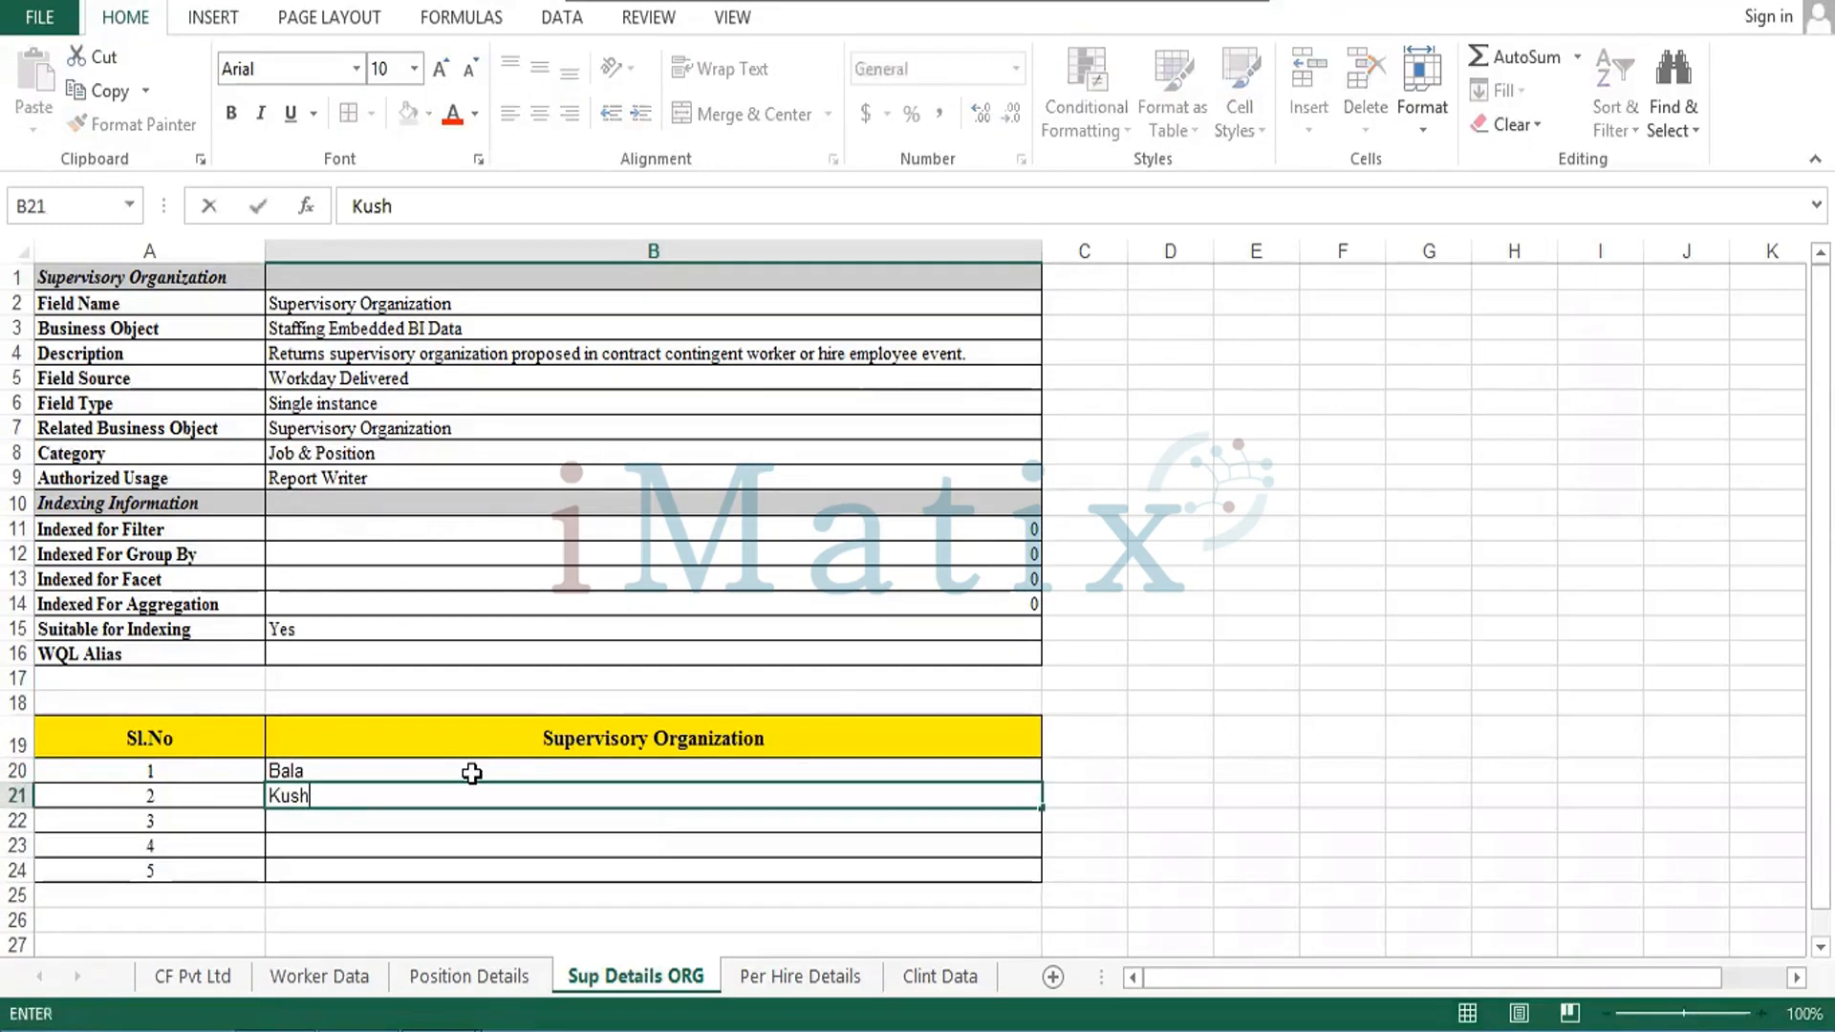
pyautogui.write('ma')
pyautogui.press('Return')
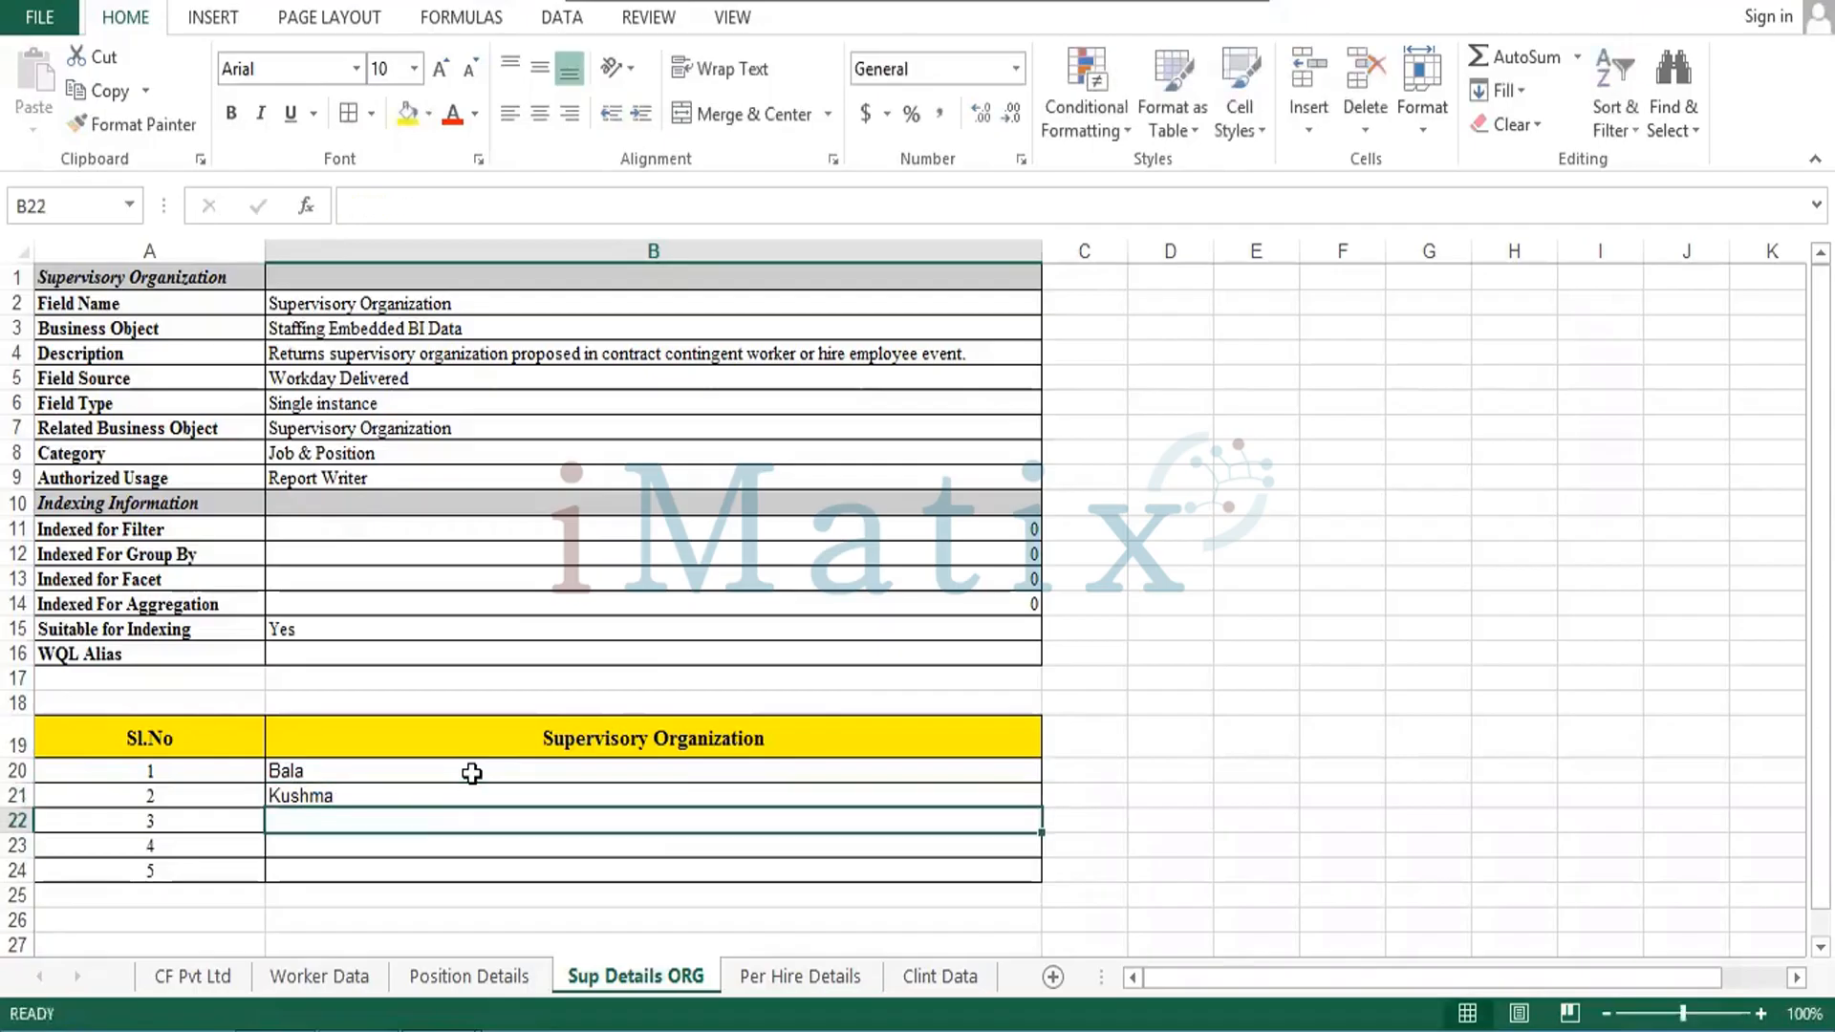
pyautogui.write('Anitha')
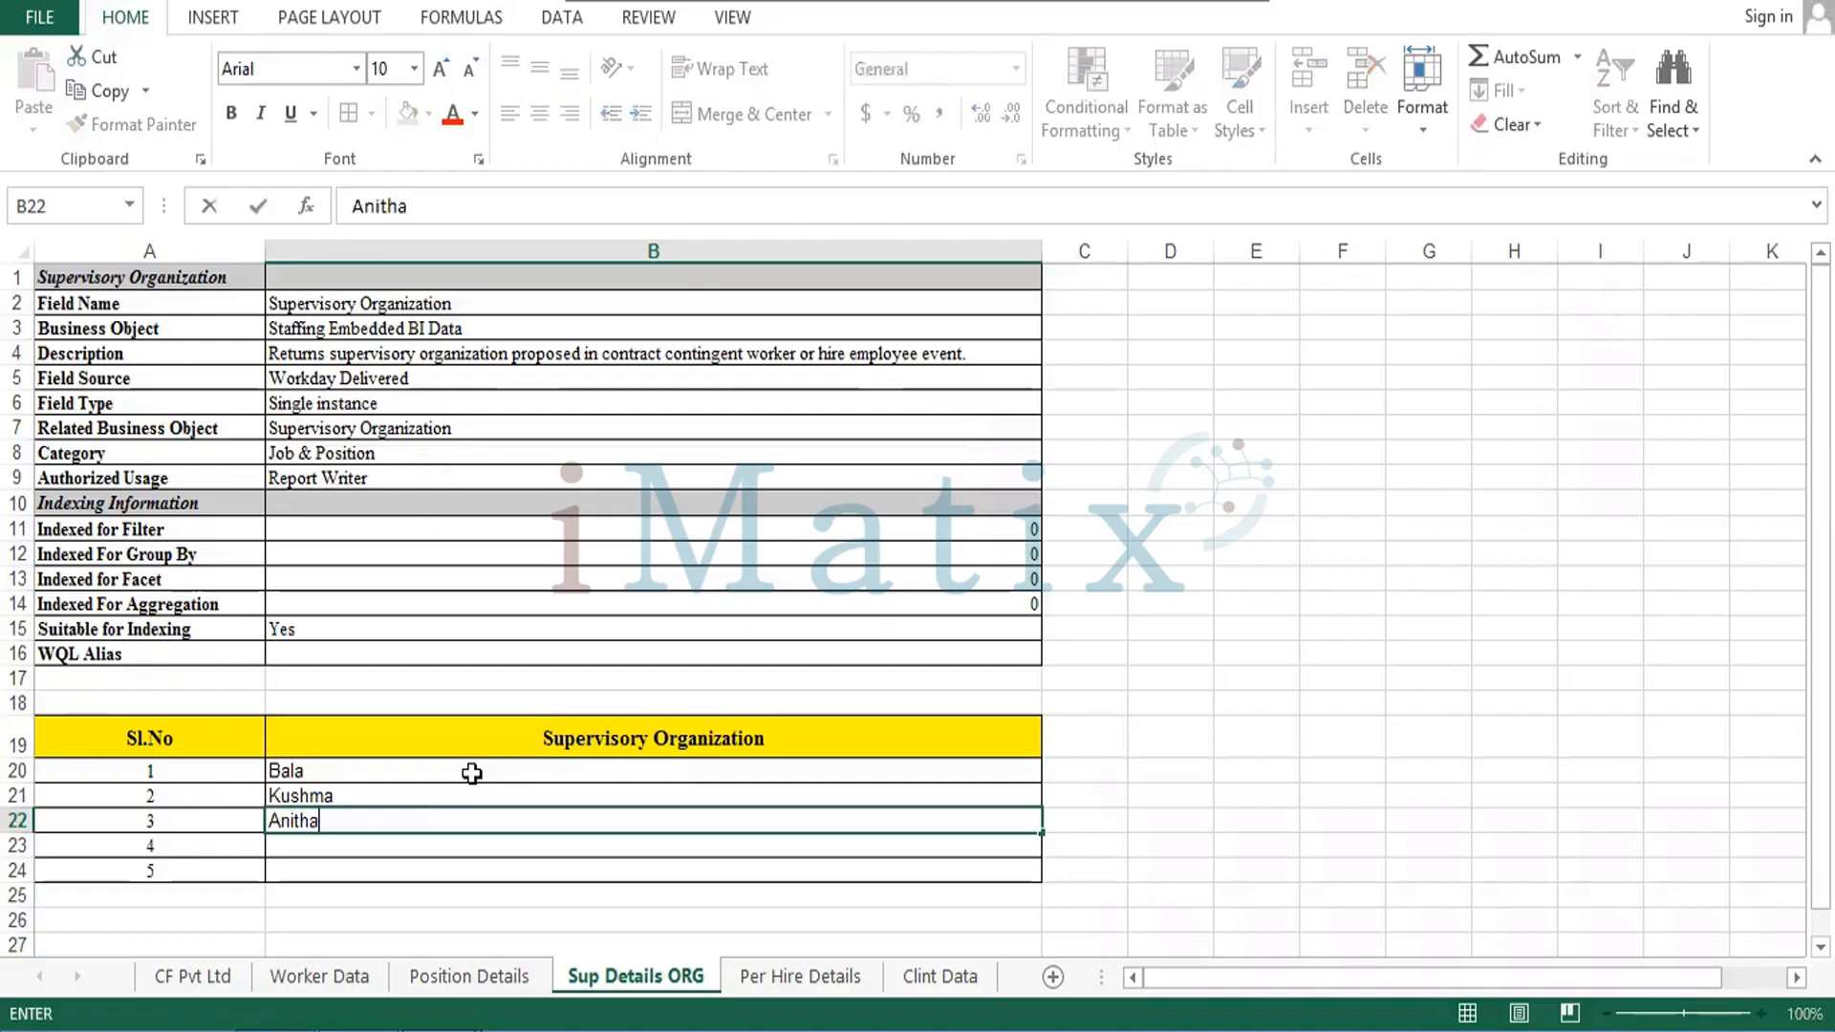
pyautogui.press('Return')
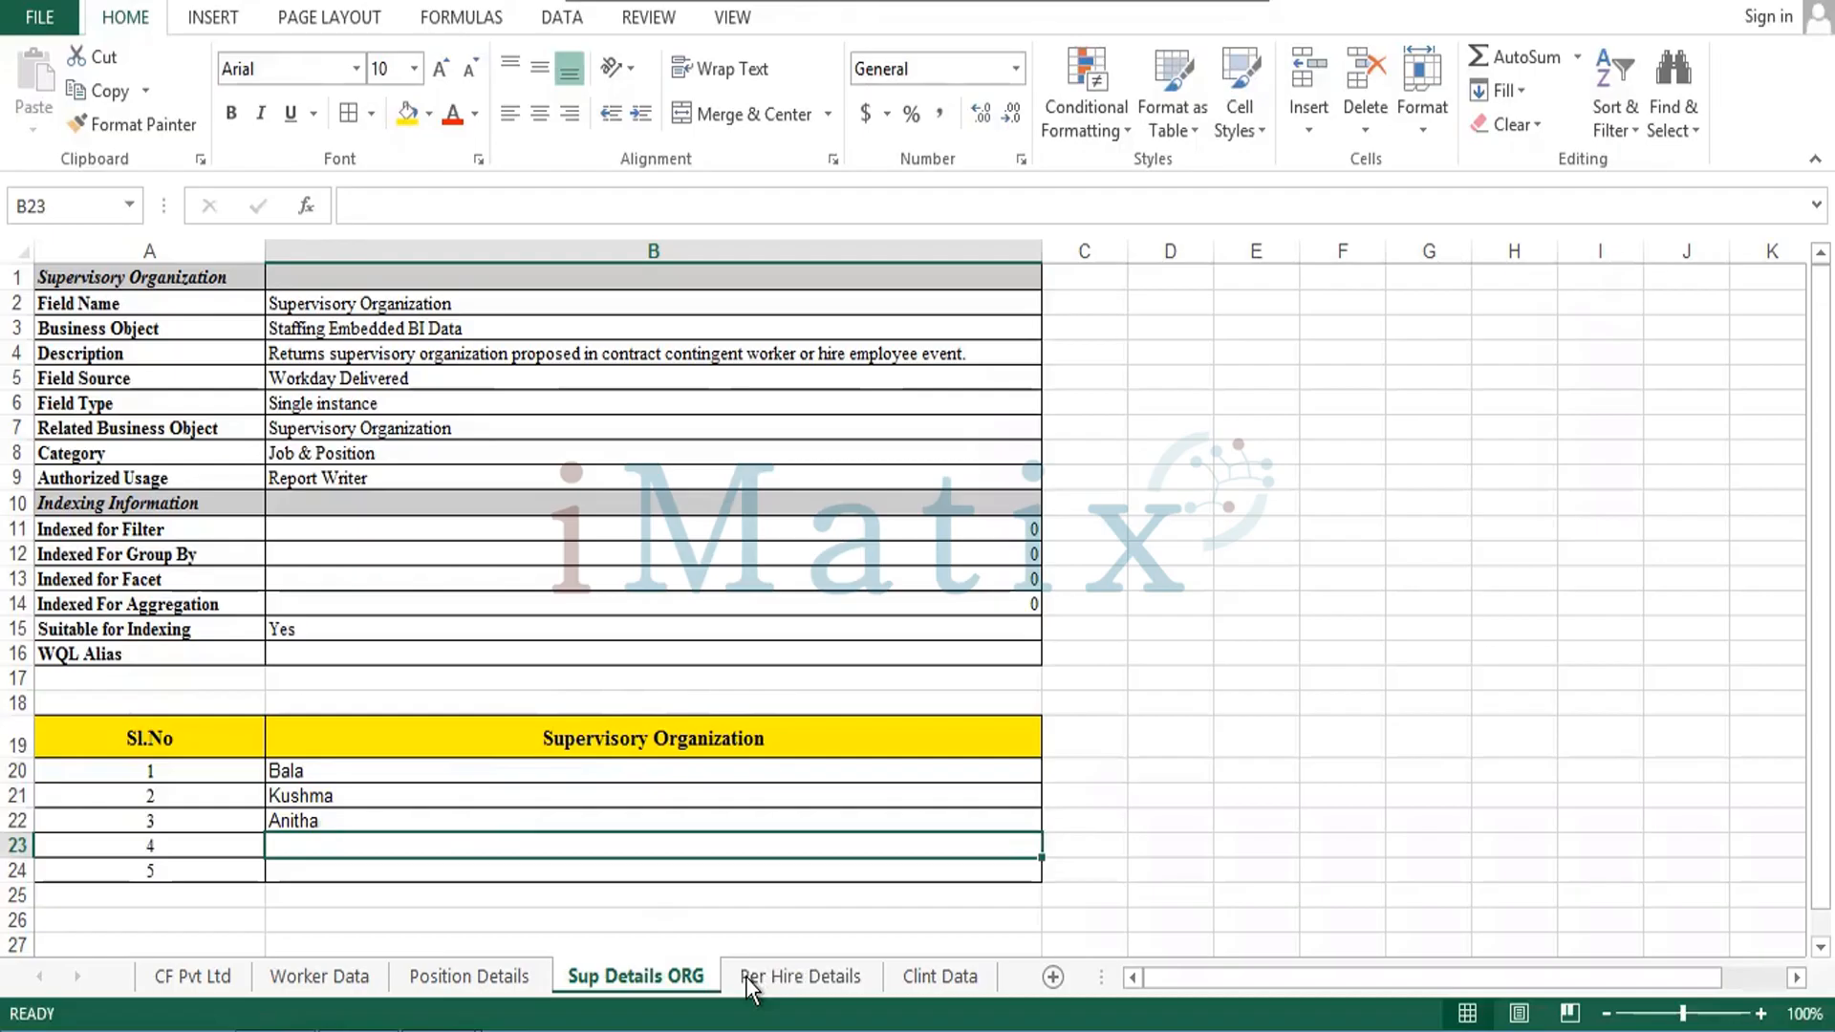
pyautogui.doubleClick(347, 858)
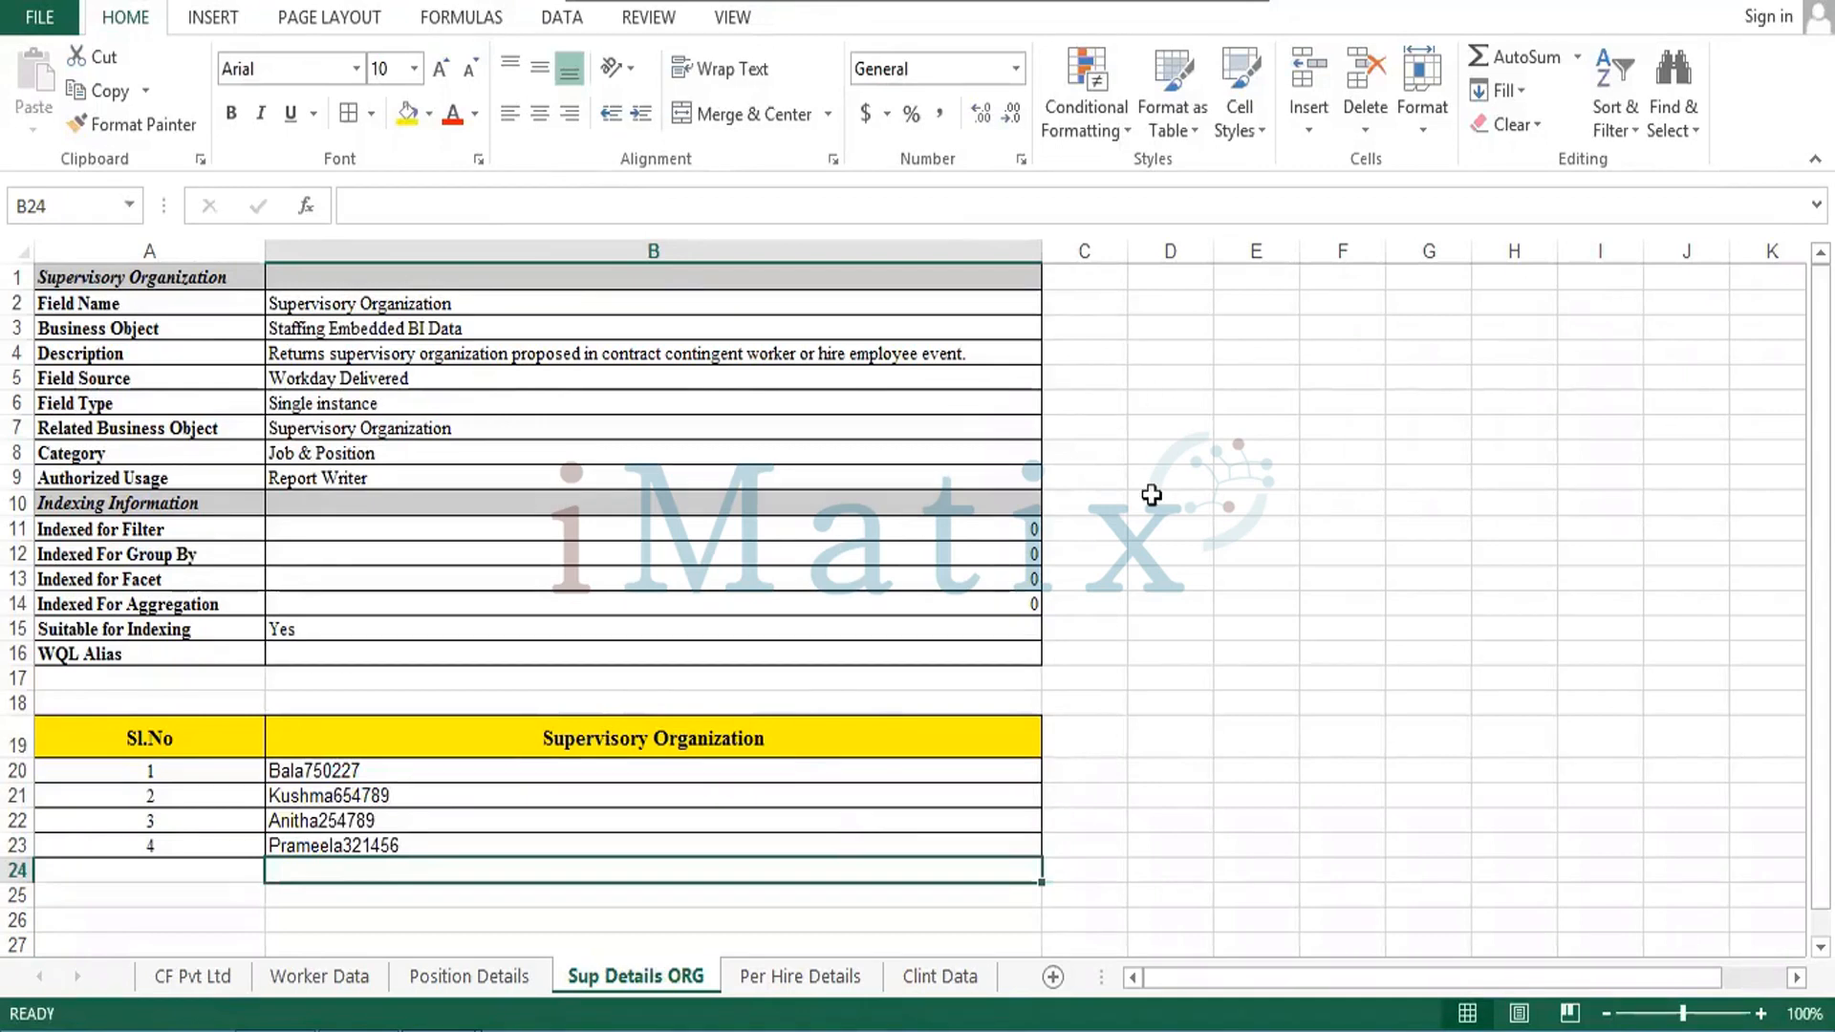
# Replace the heading in cell A1 of the Clint Data sheet with Clint Data.
pyautogui.click(831, 979)
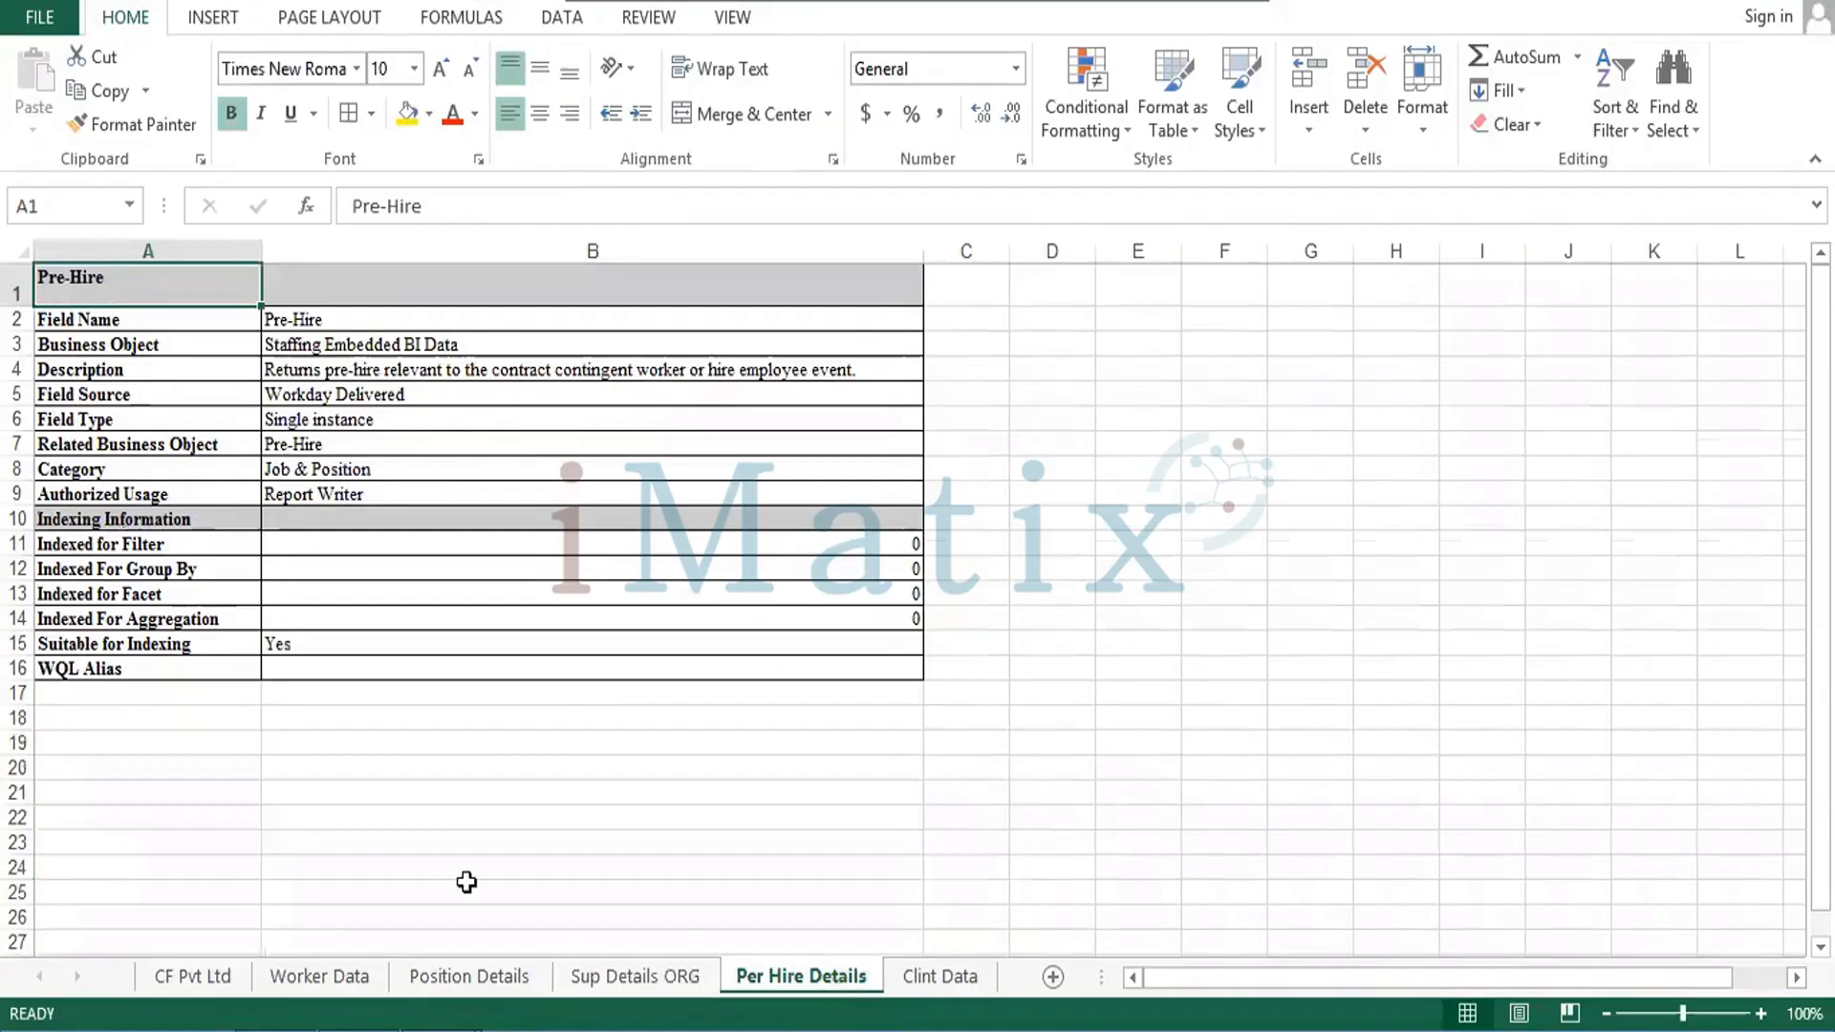
pyautogui.click(219, 712)
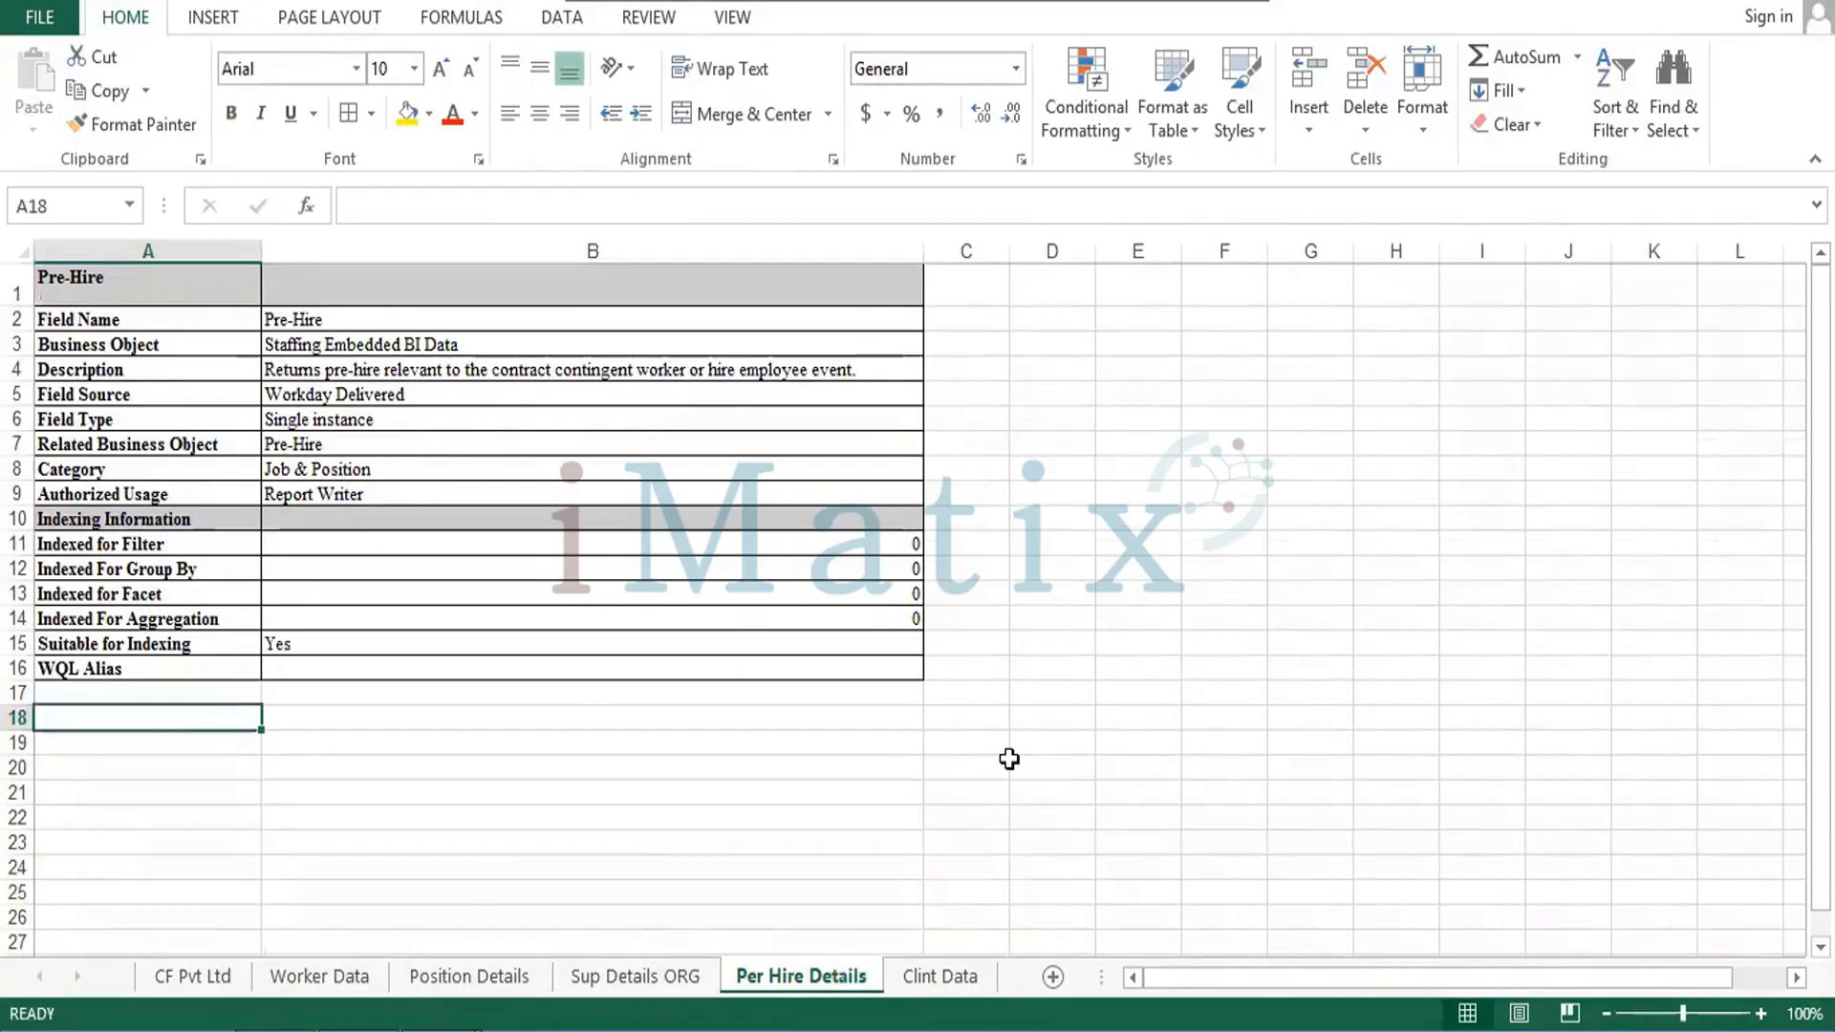
pyautogui.hotkey('ctrl', 'pagedown')
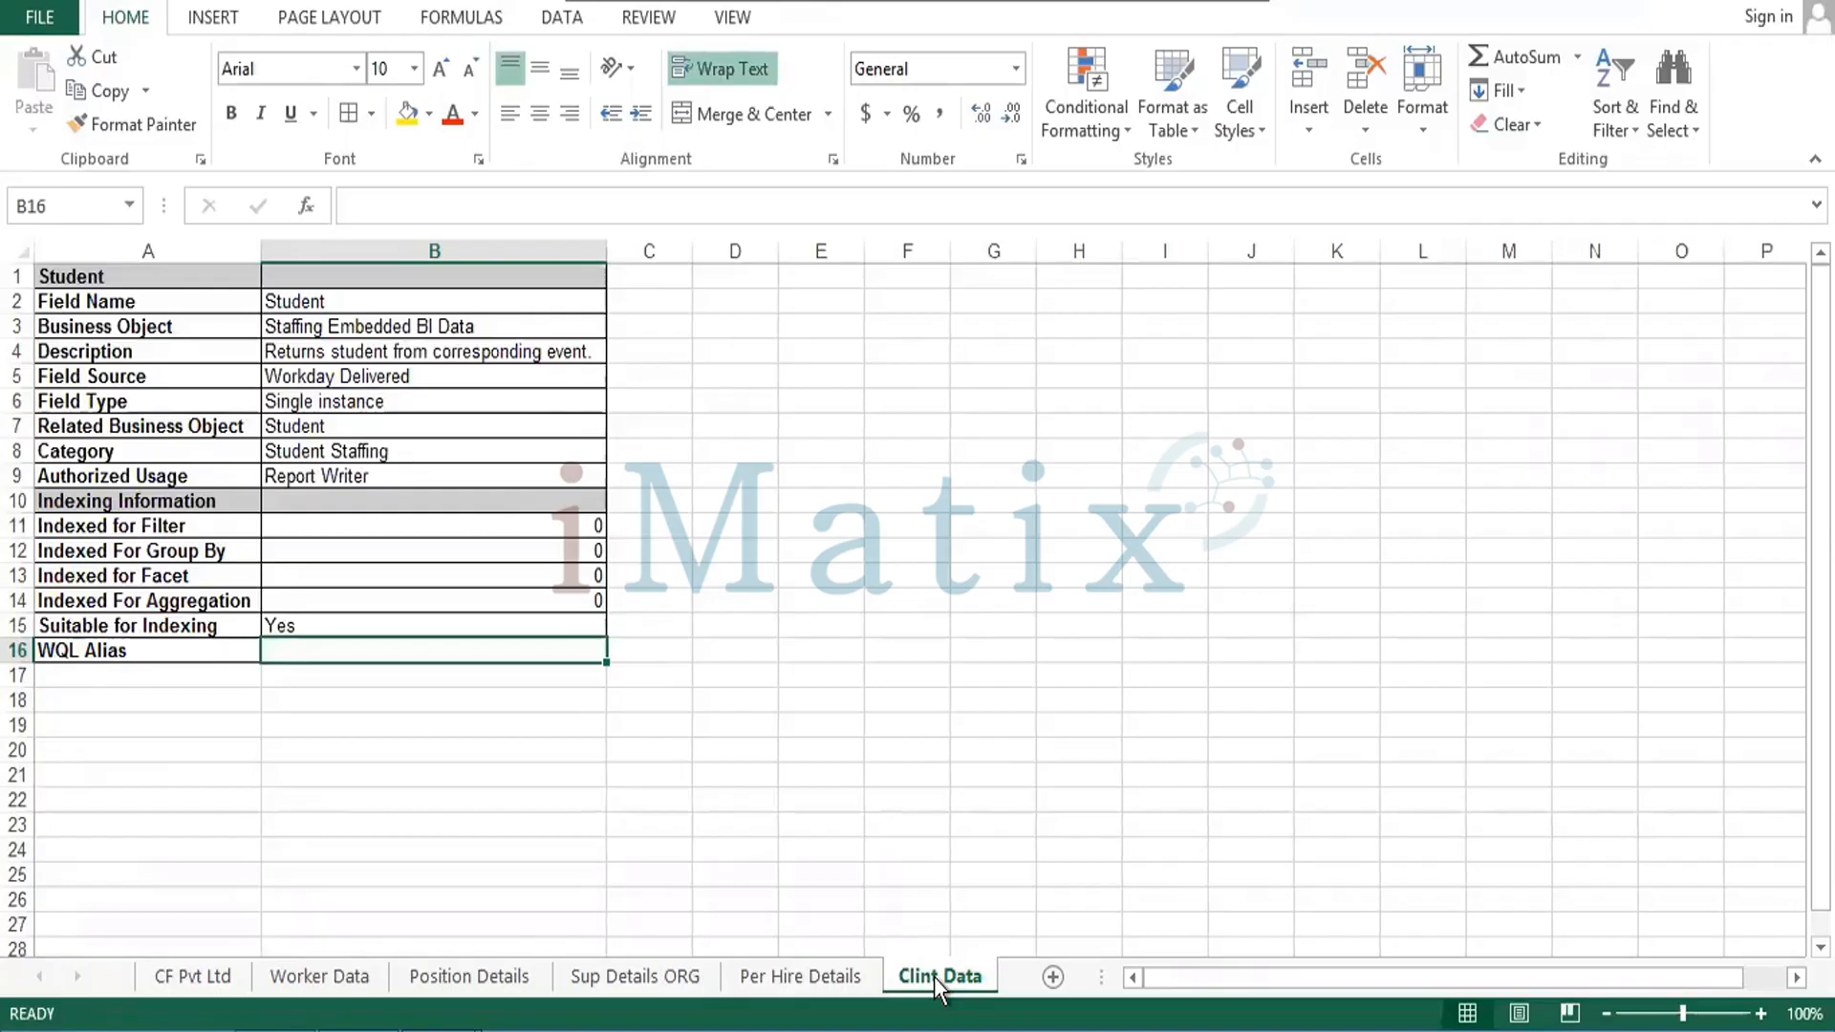
pyautogui.press('Down')
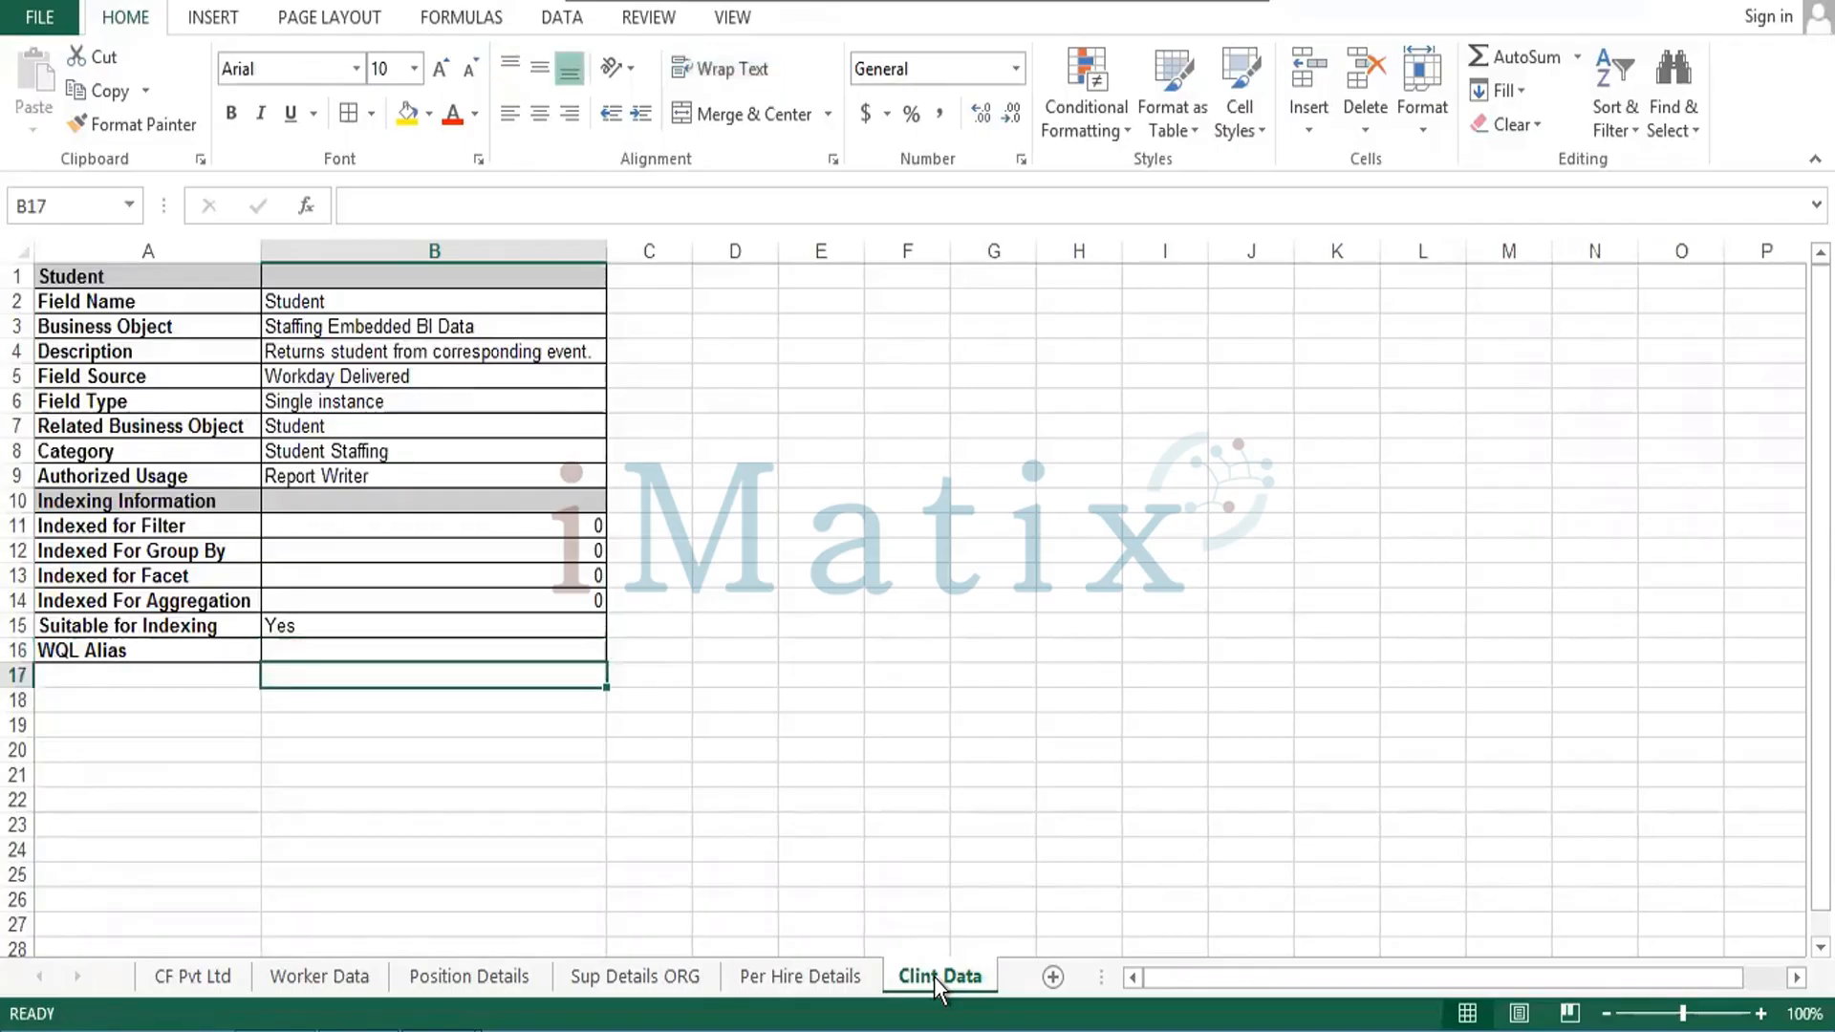
pyautogui.press('Left')
pyautogui.press('Down')
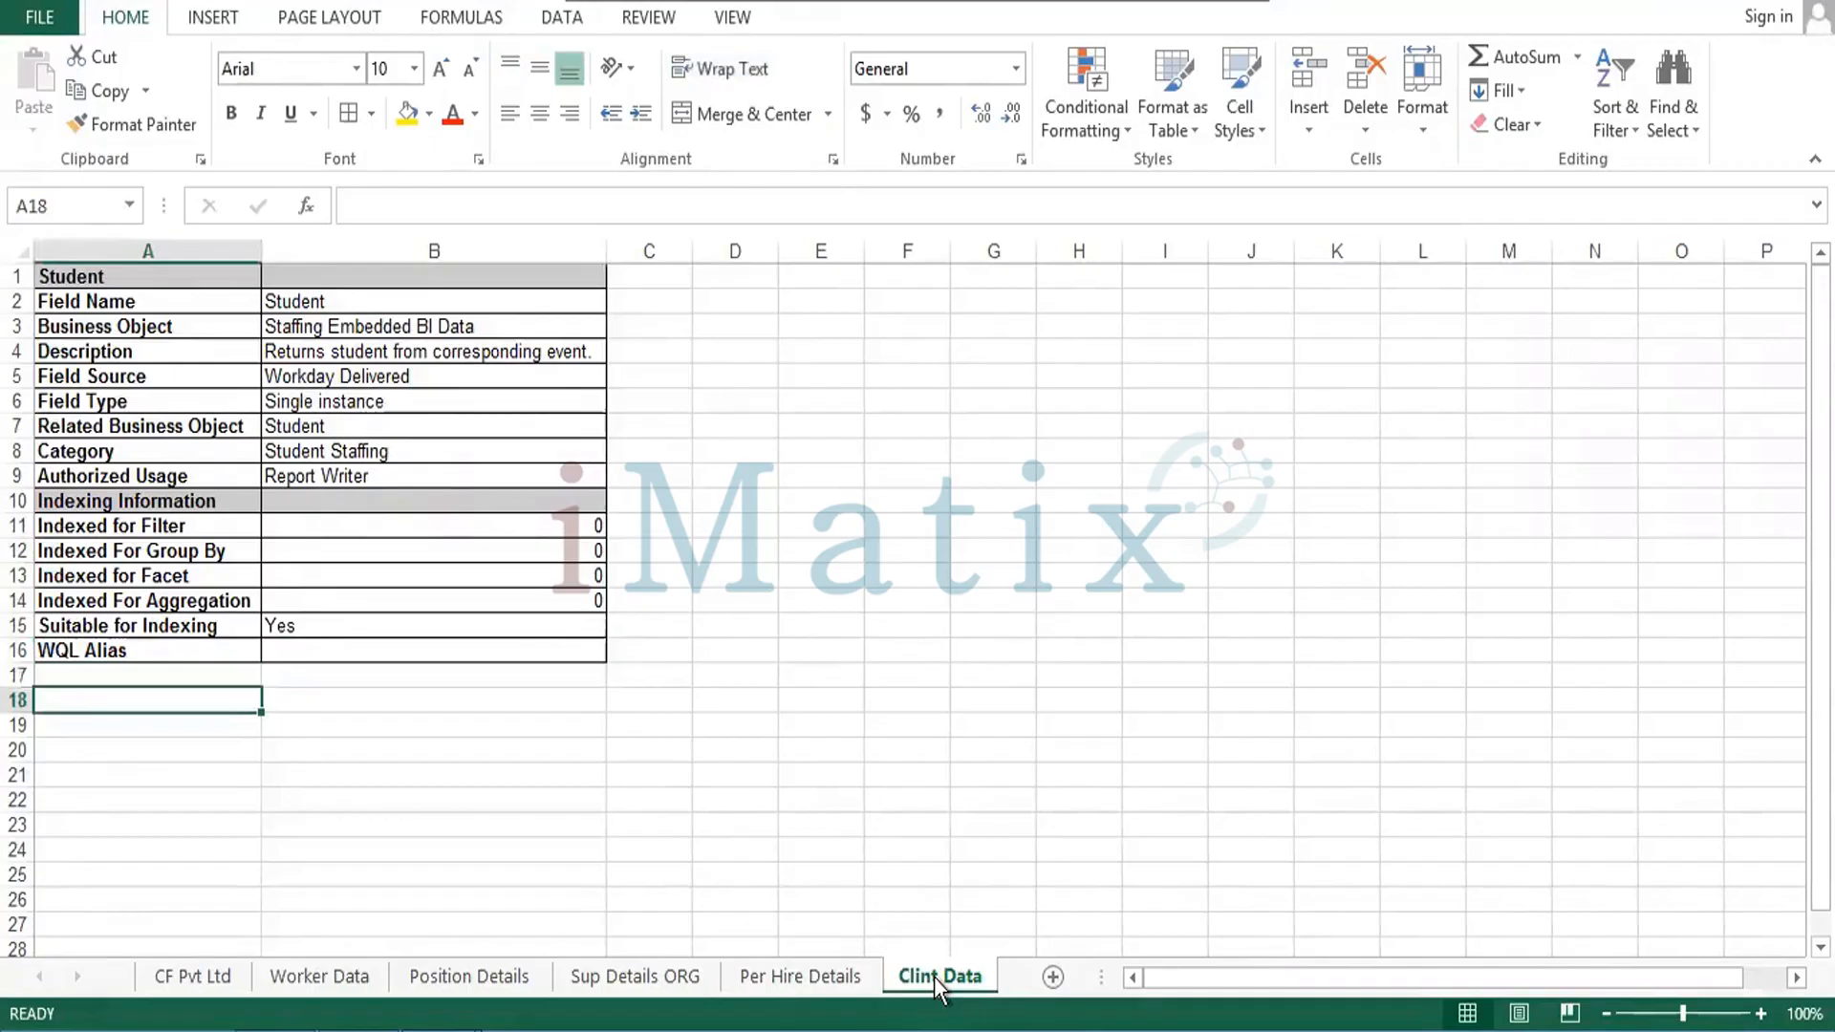
pyautogui.press('Up')
pyautogui.press('Up')
pyautogui.press('Up')
pyautogui.press('Up')
pyautogui.press('Up')
pyautogui.press('Up')
pyautogui.press('Up')
pyautogui.press('Up')
pyautogui.press('Up')
pyautogui.press('Up')
pyautogui.press('Up')
pyautogui.press('Up')
pyautogui.press('Up')
pyautogui.press('Up')
pyautogui.press('Up')
pyautogui.press('Up')
pyautogui.press('Up')
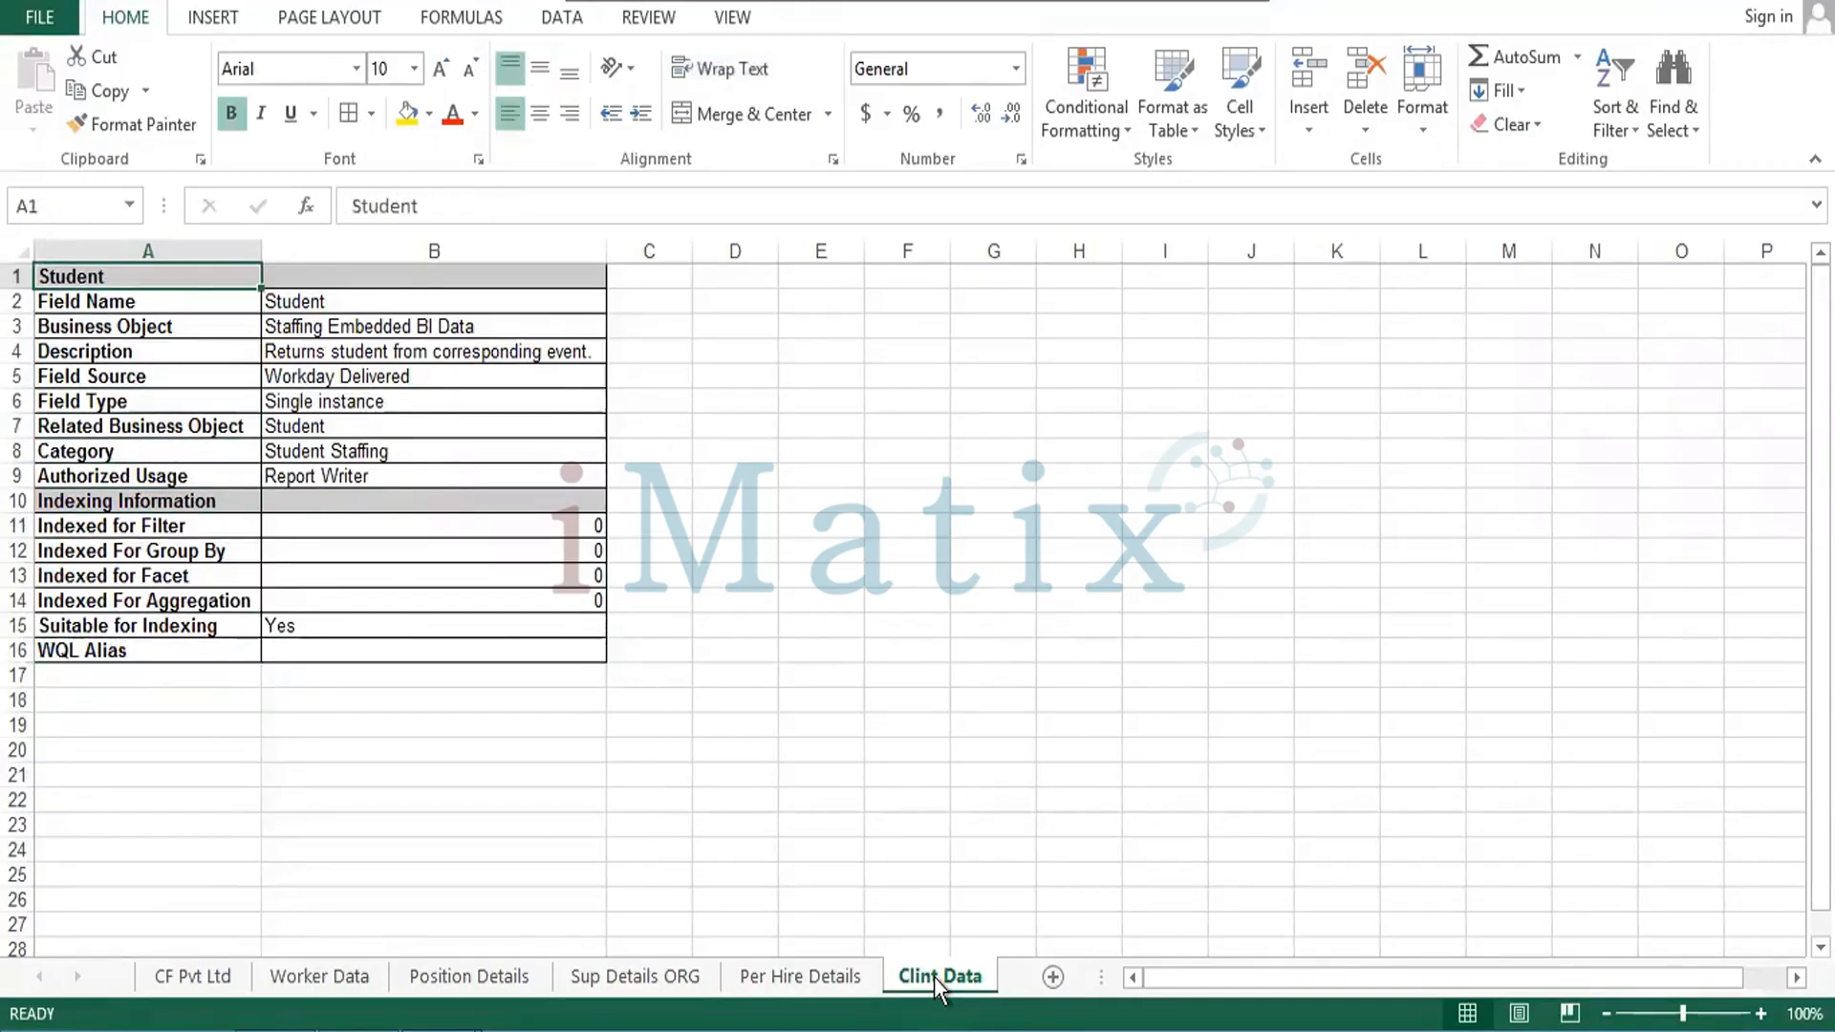
pyautogui.write('Clint')
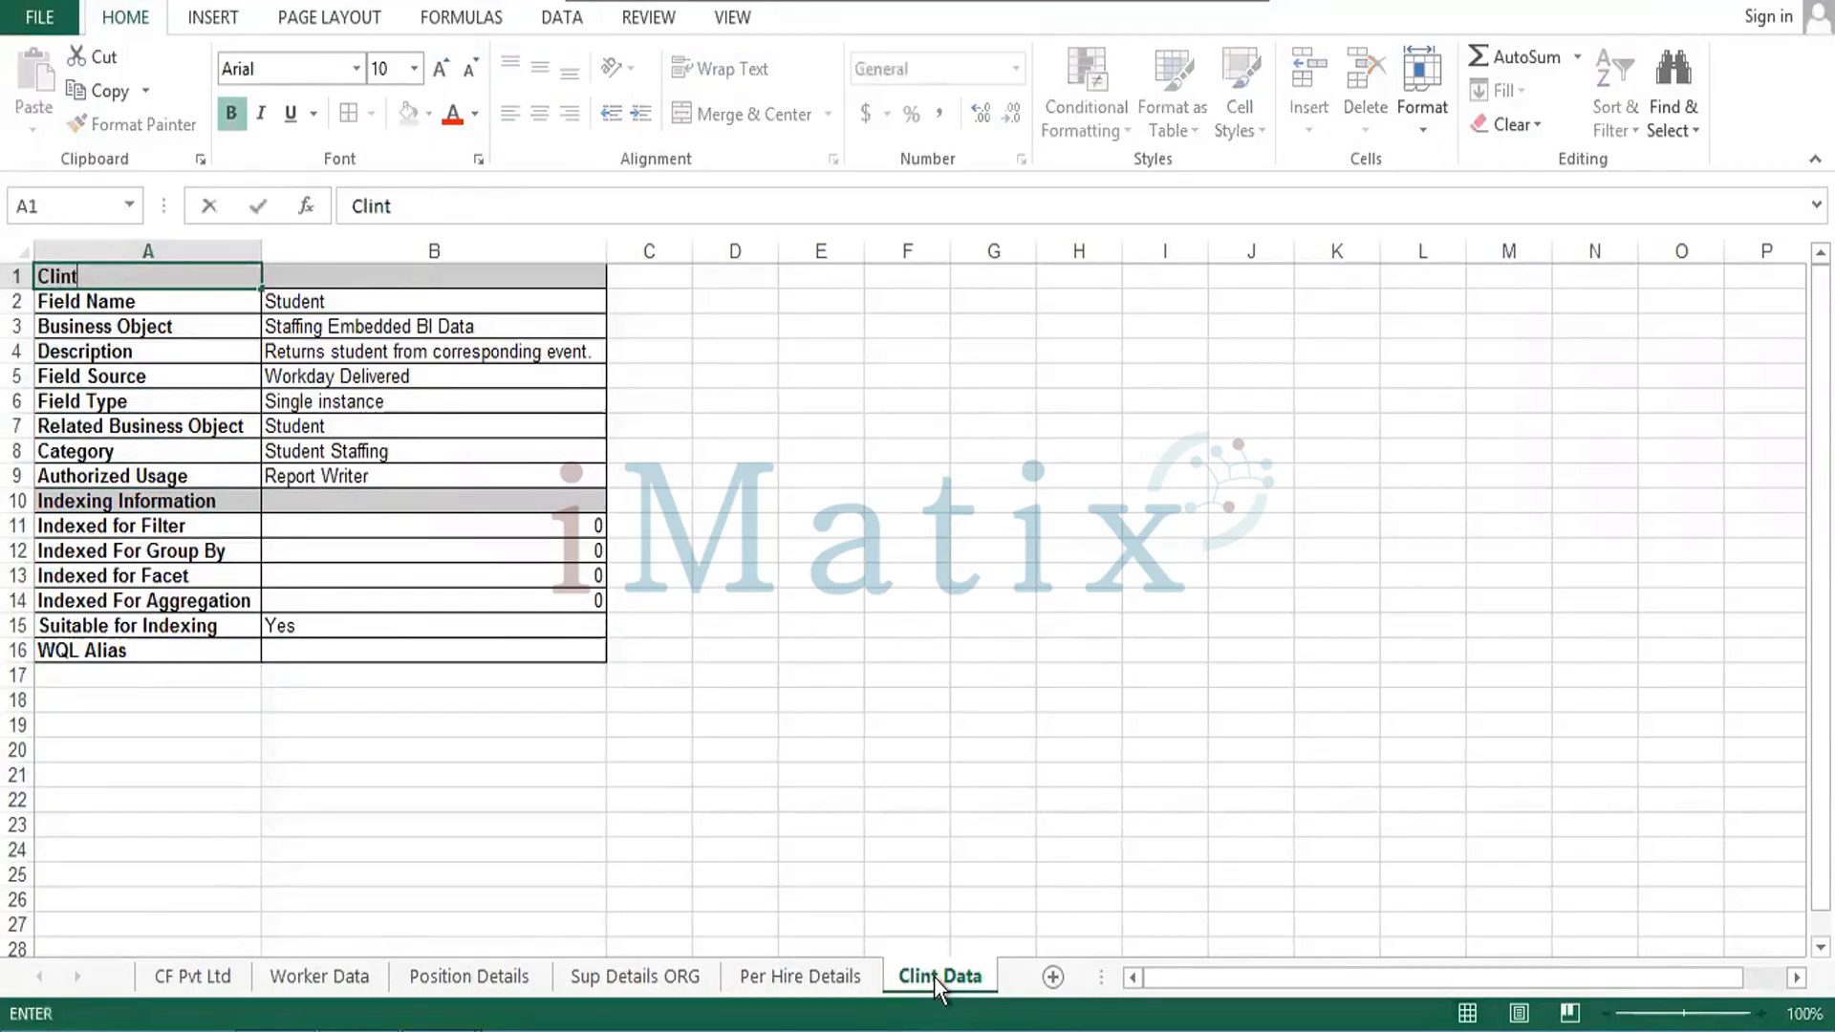
pyautogui.write(' Data')
pyautogui.press('Return')
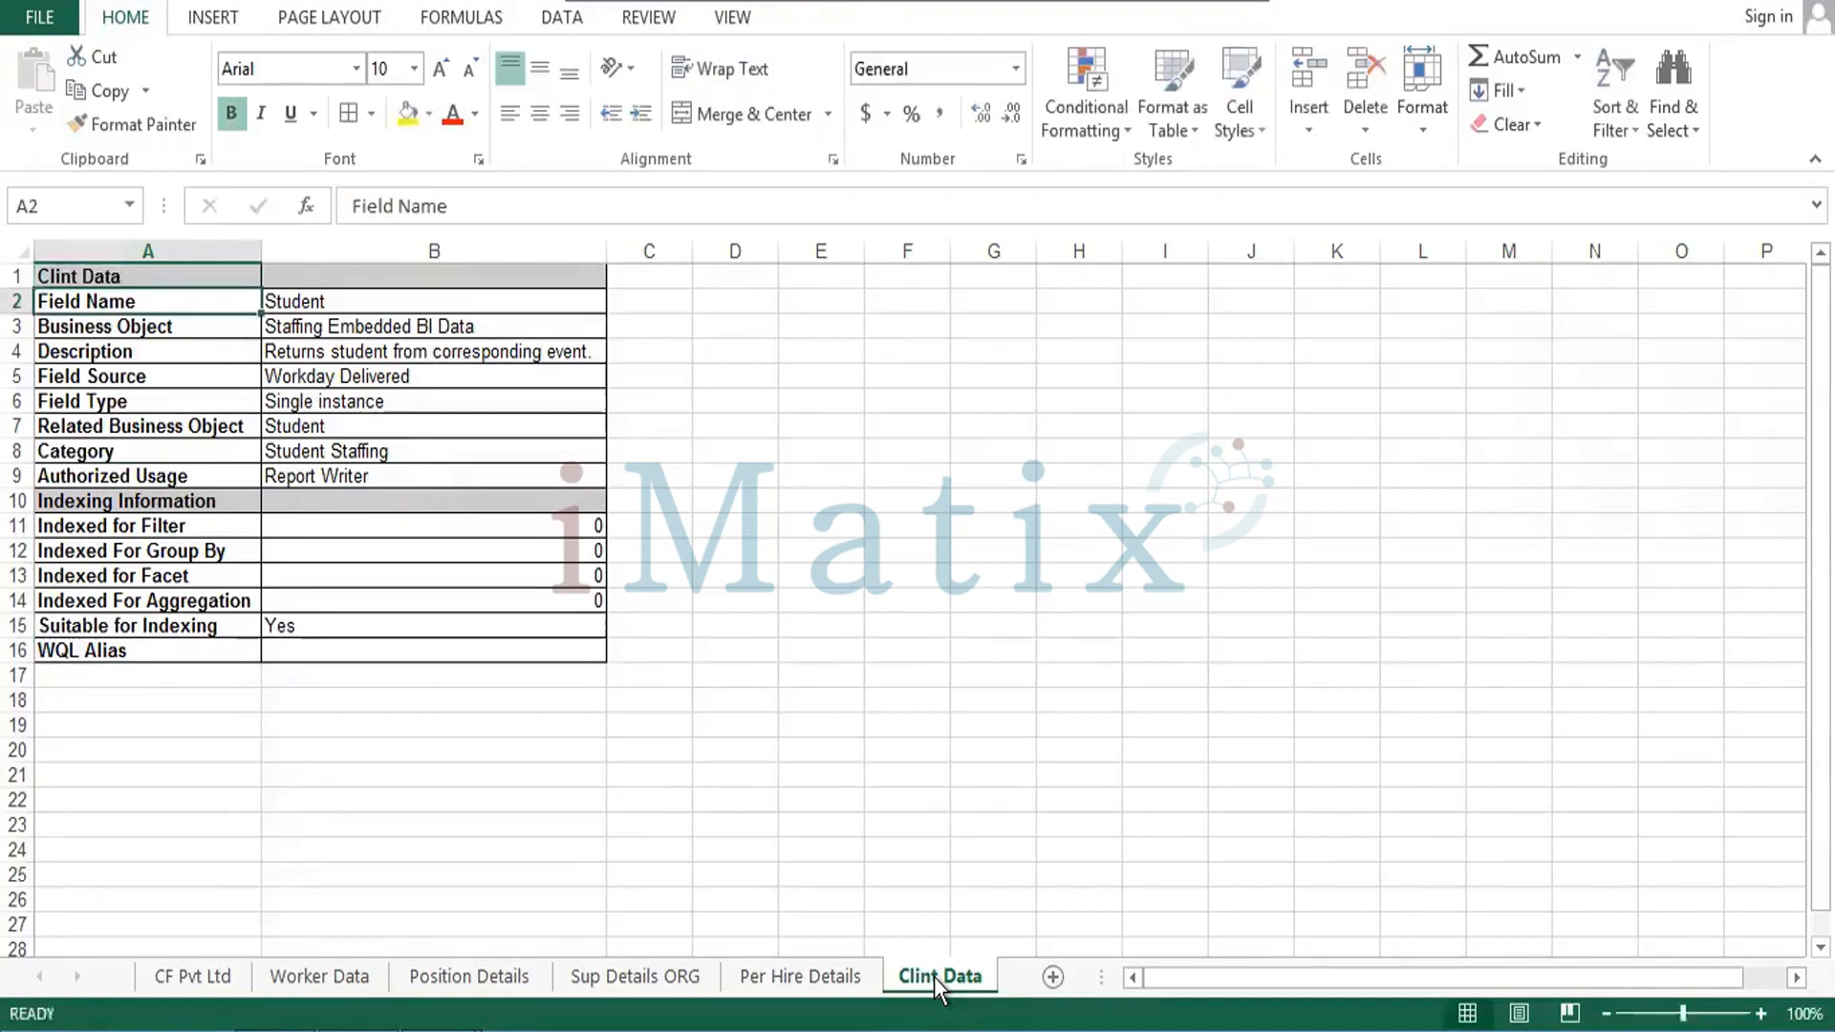
# Clear the Field Name and Business Object values in B2:B3 and enter Nokia as the Field Name.
pyautogui.press('Right')
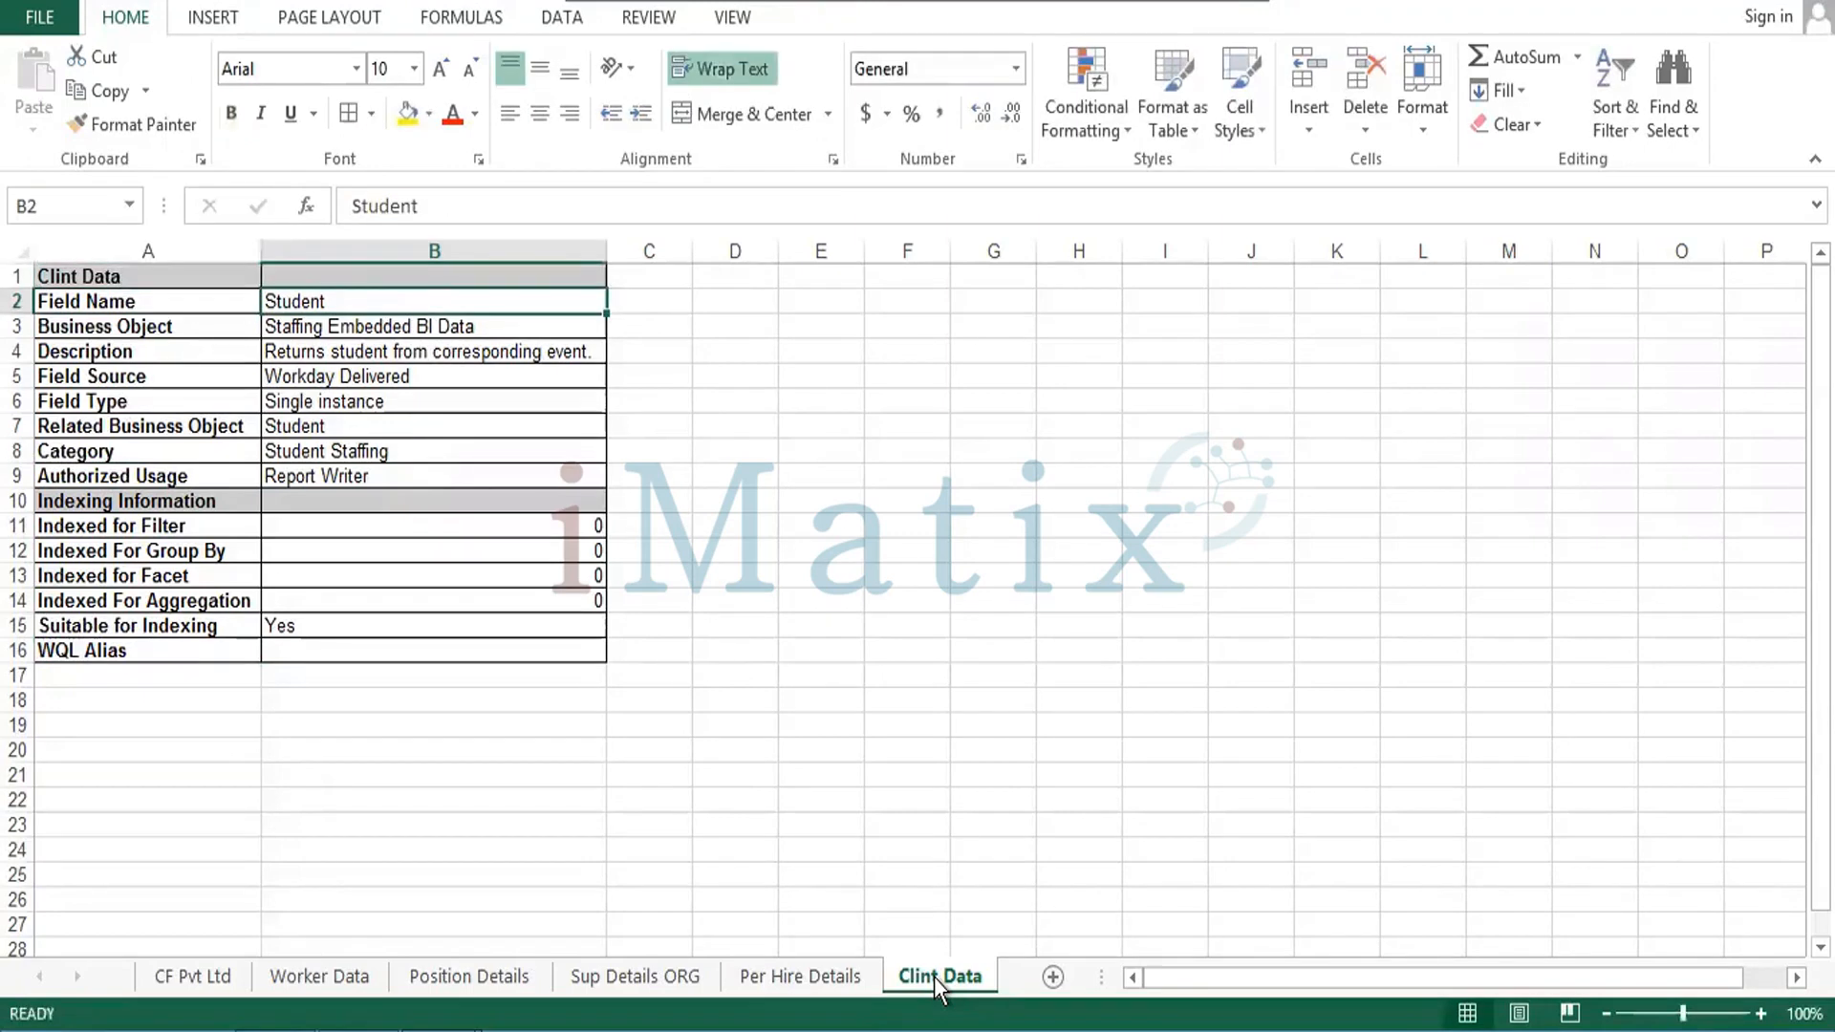
pyautogui.hotkey('shift', 'Down')
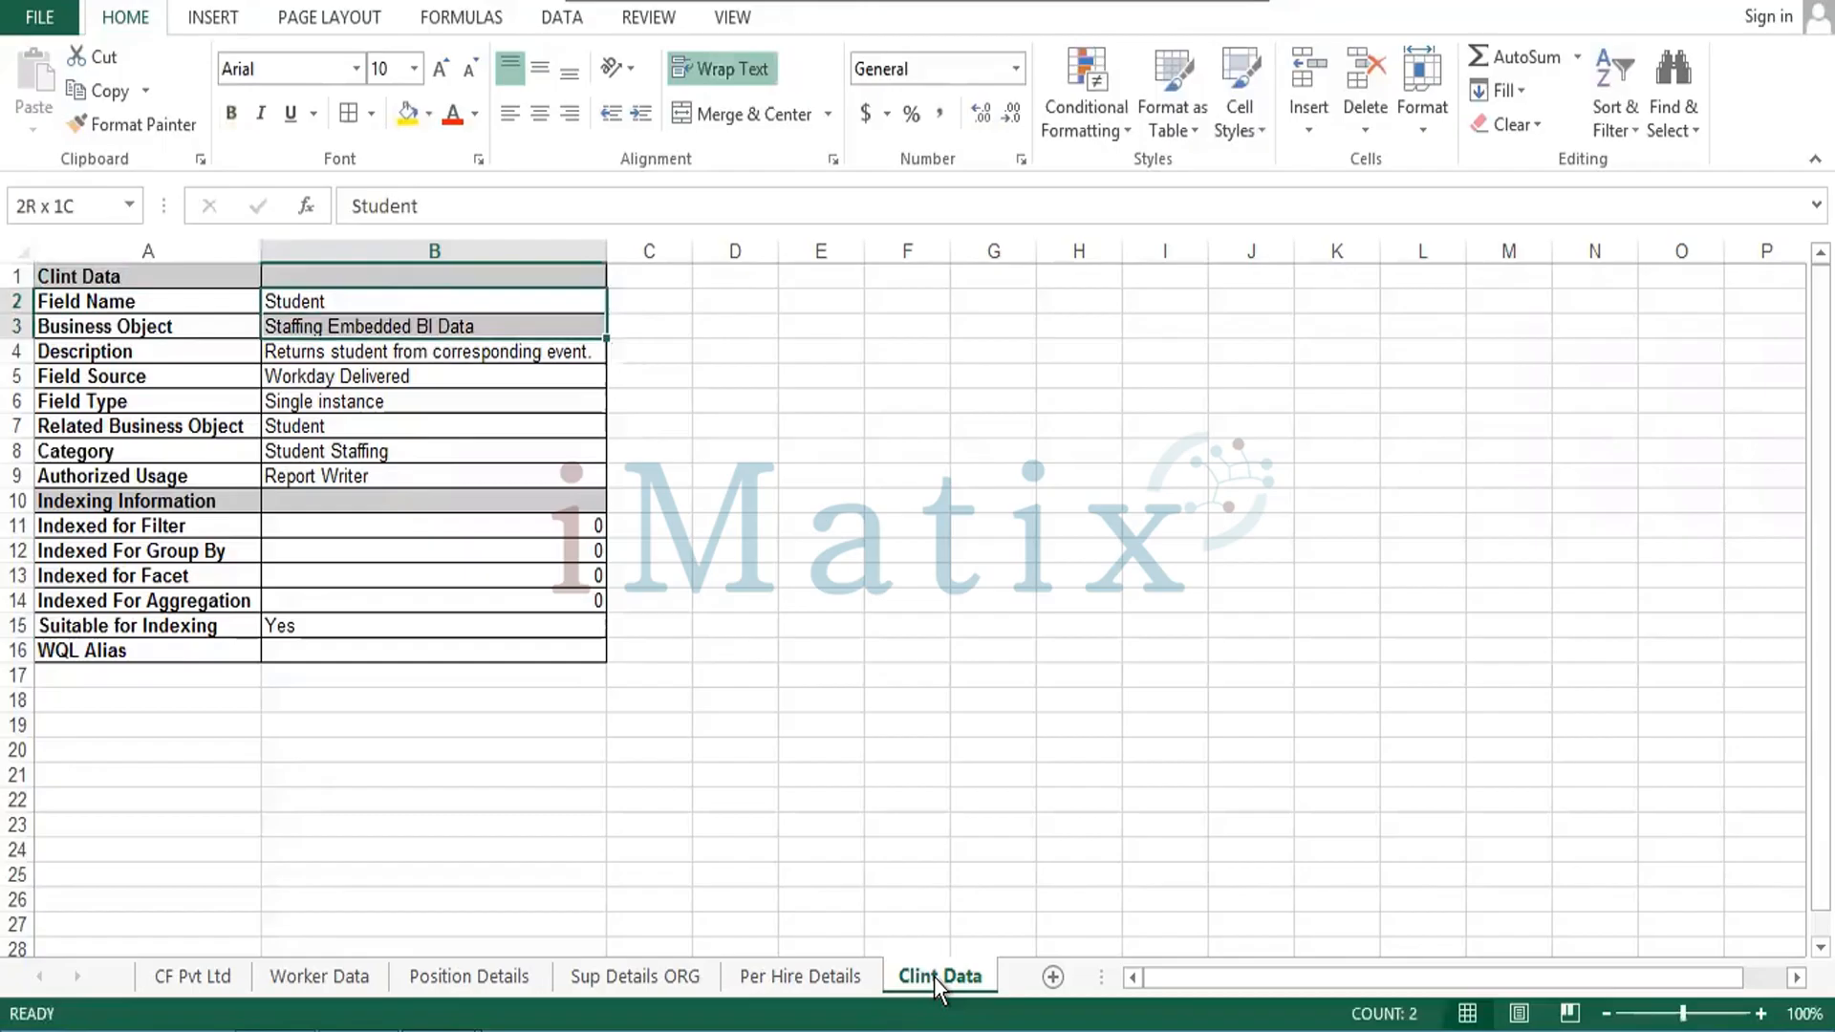
pyautogui.hotkey('shift', 'Down')
pyautogui.hotkey('shift', 'Down')
pyautogui.hotkey('shift', 'Down')
pyautogui.press('Up')
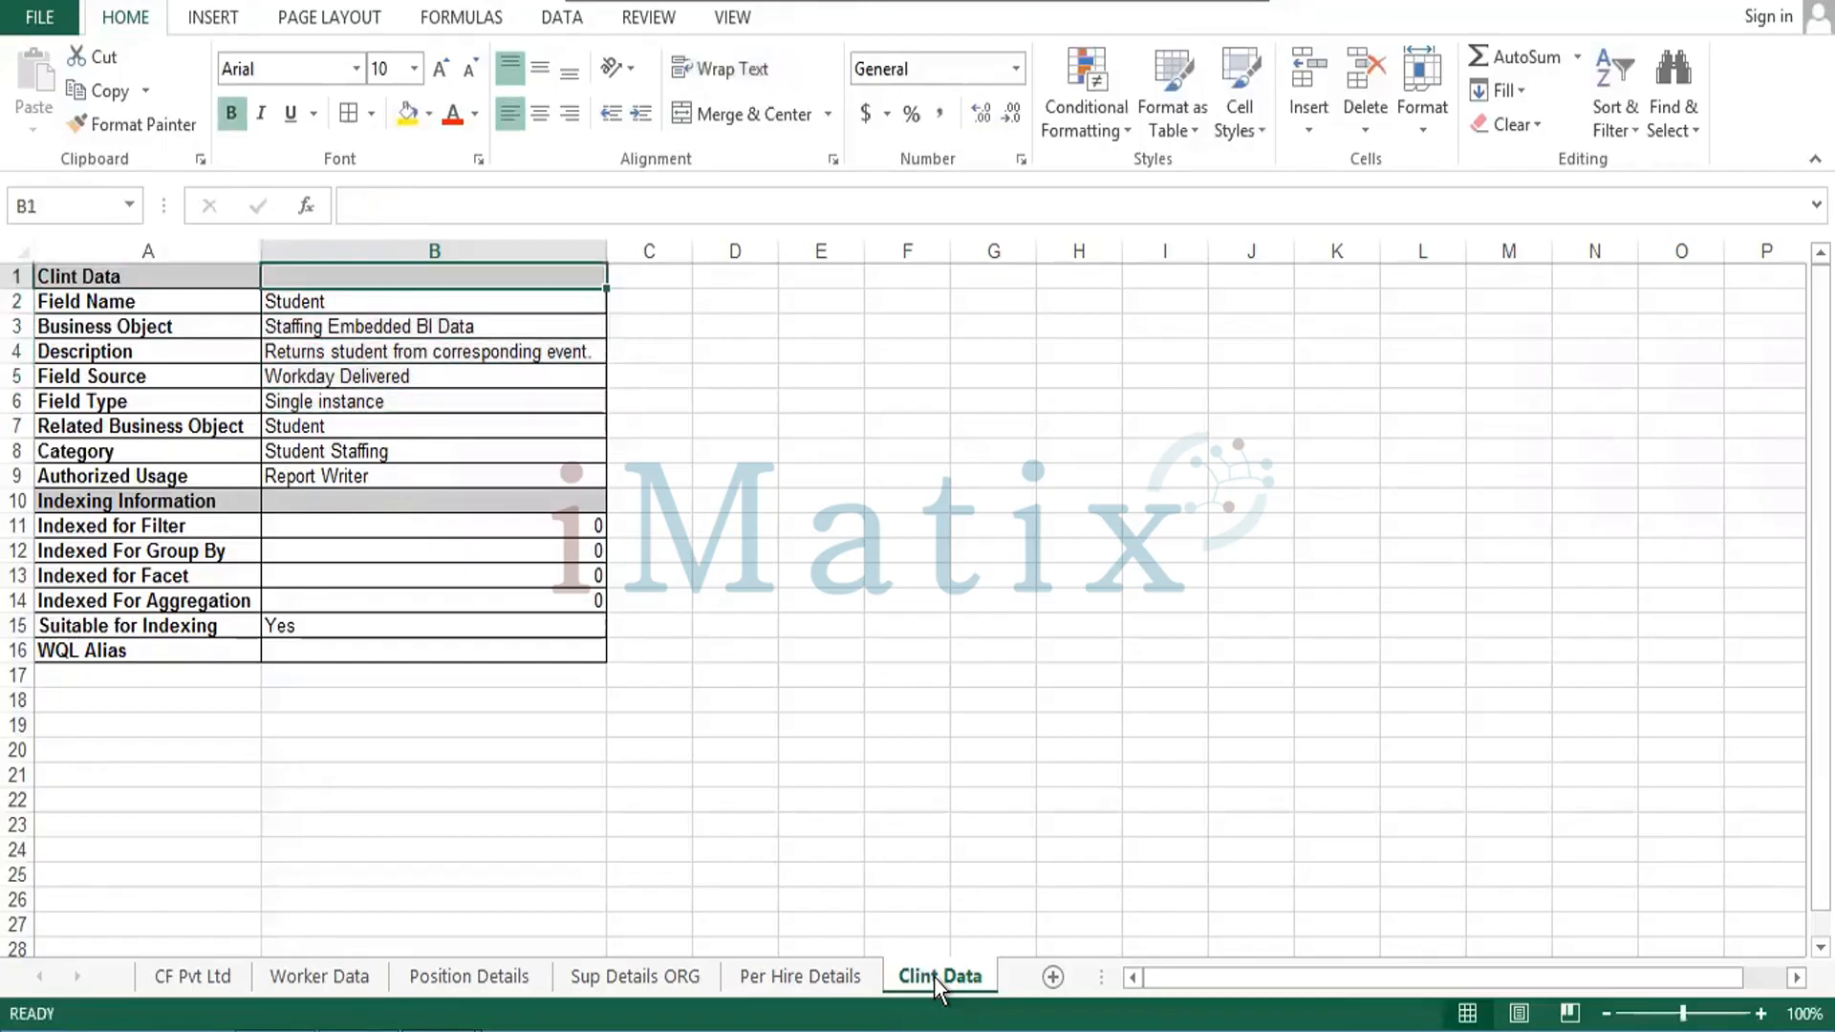
pyautogui.press('Down')
pyautogui.hotkey('shift', 'Down')
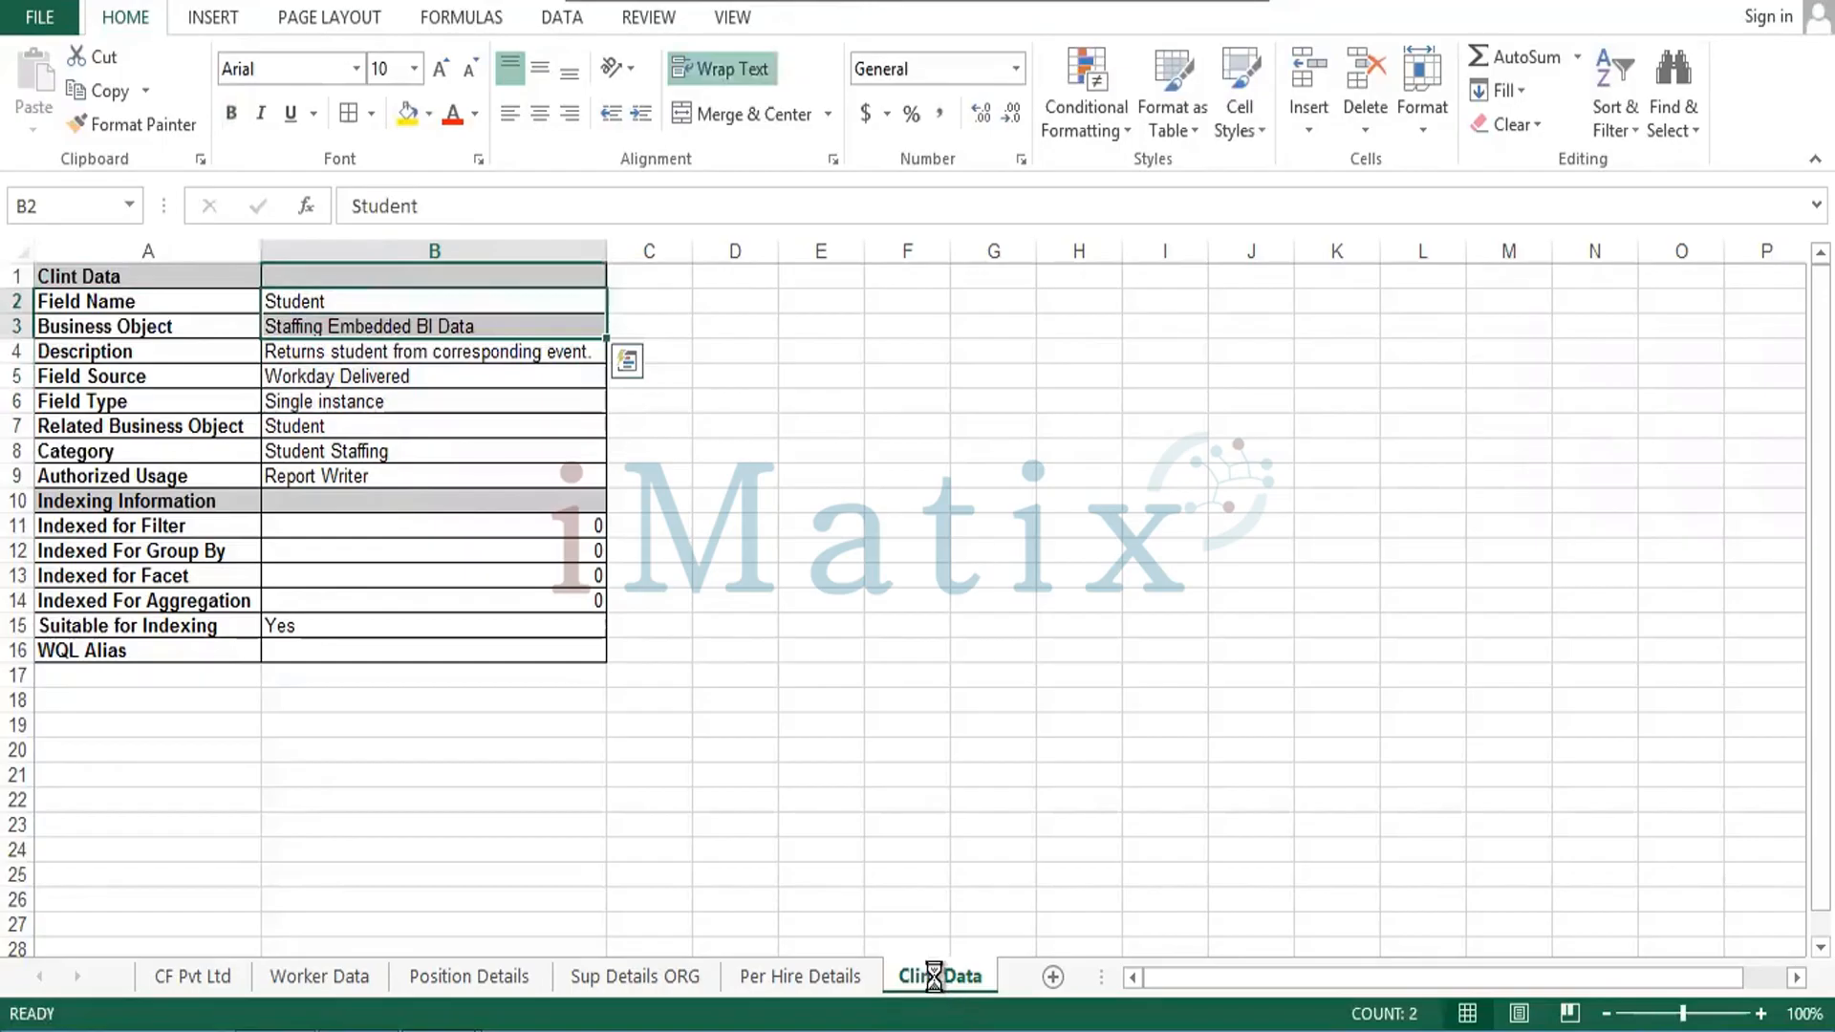
pyautogui.press('Delete')
pyautogui.press('Up')
pyautogui.press('Down')
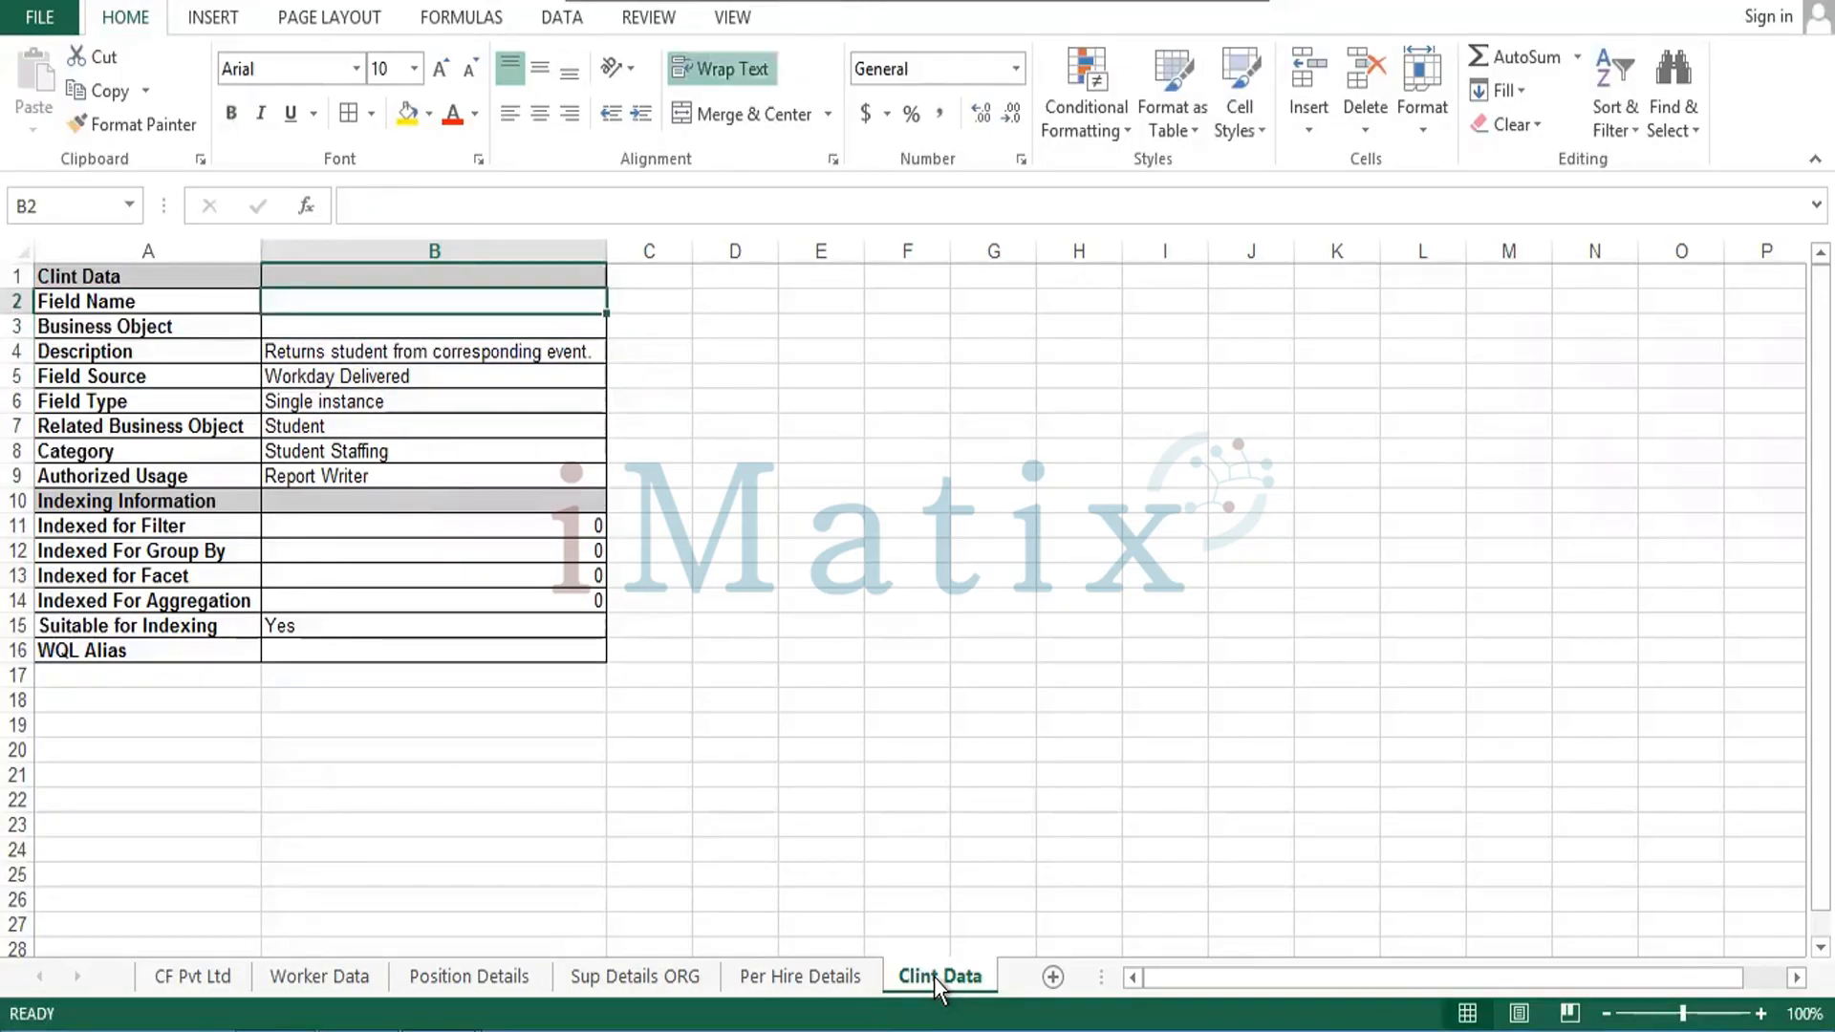
pyautogui.write('Nokia')
pyautogui.press('Return')
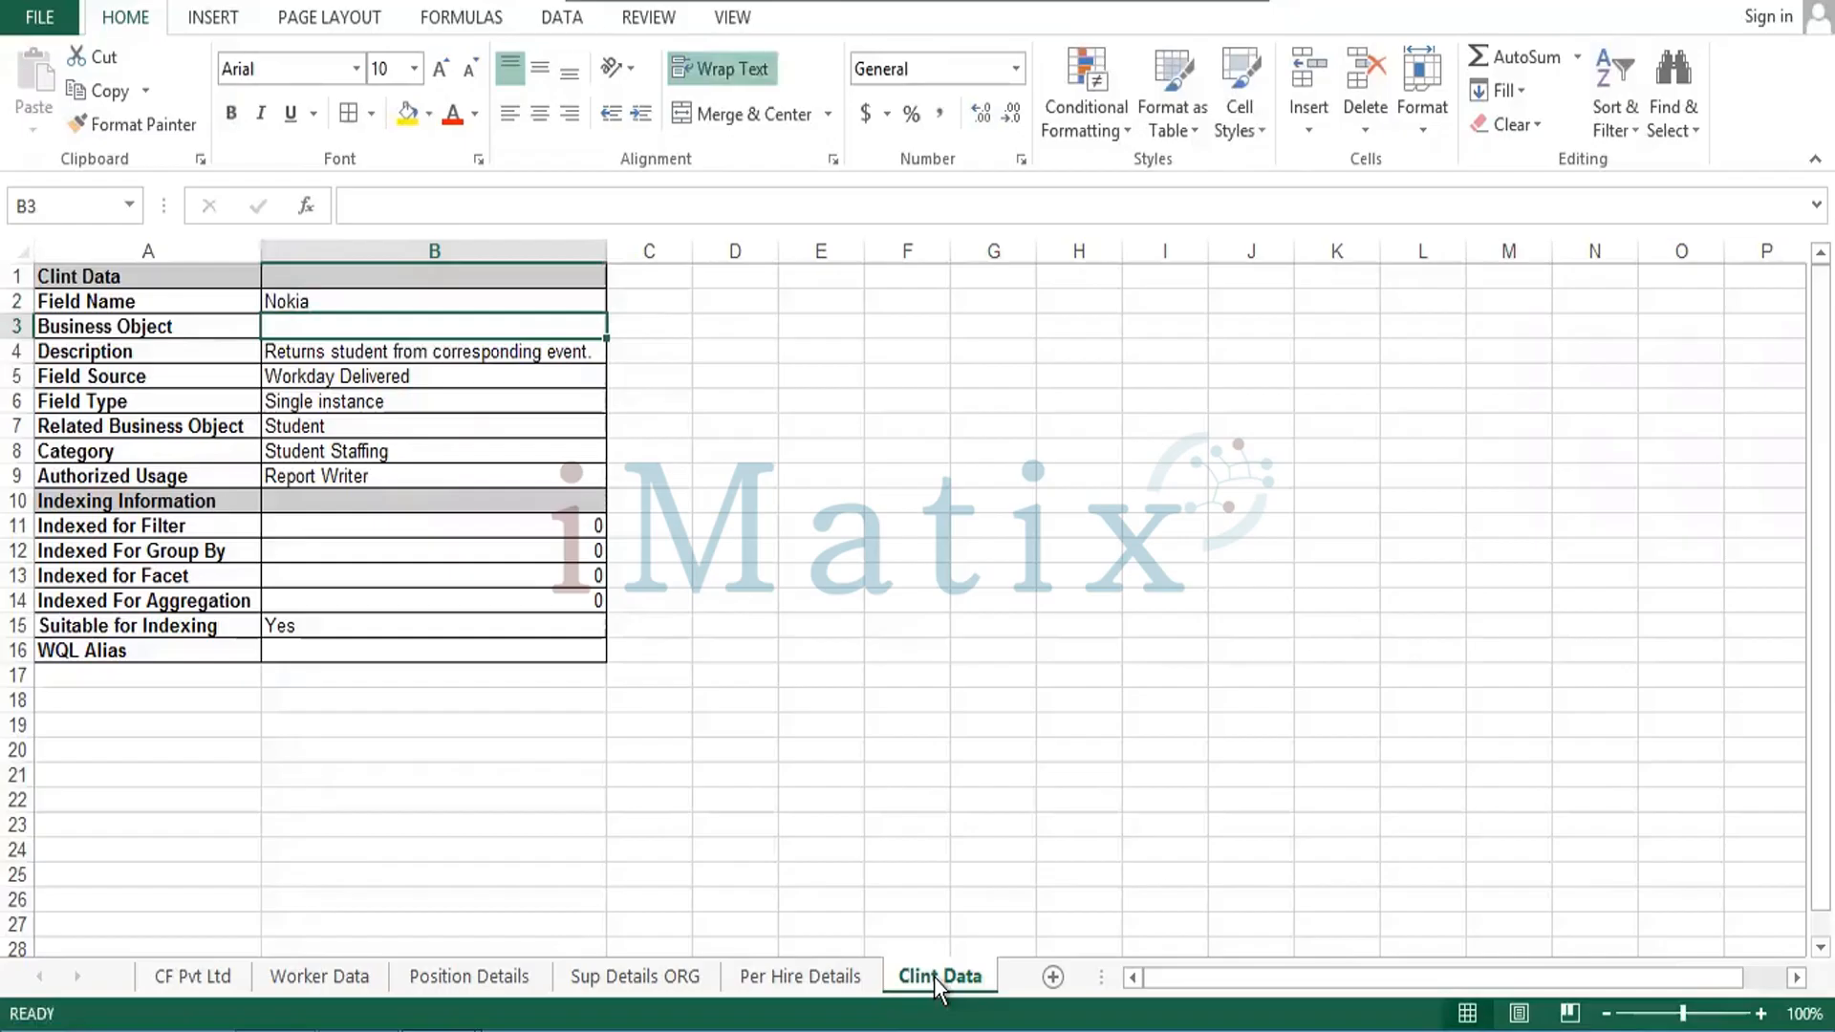
# Enter Nokia IOS Development as the Business Object in cell B3 of the Clint Data sheet.
pyautogui.write('Sof')
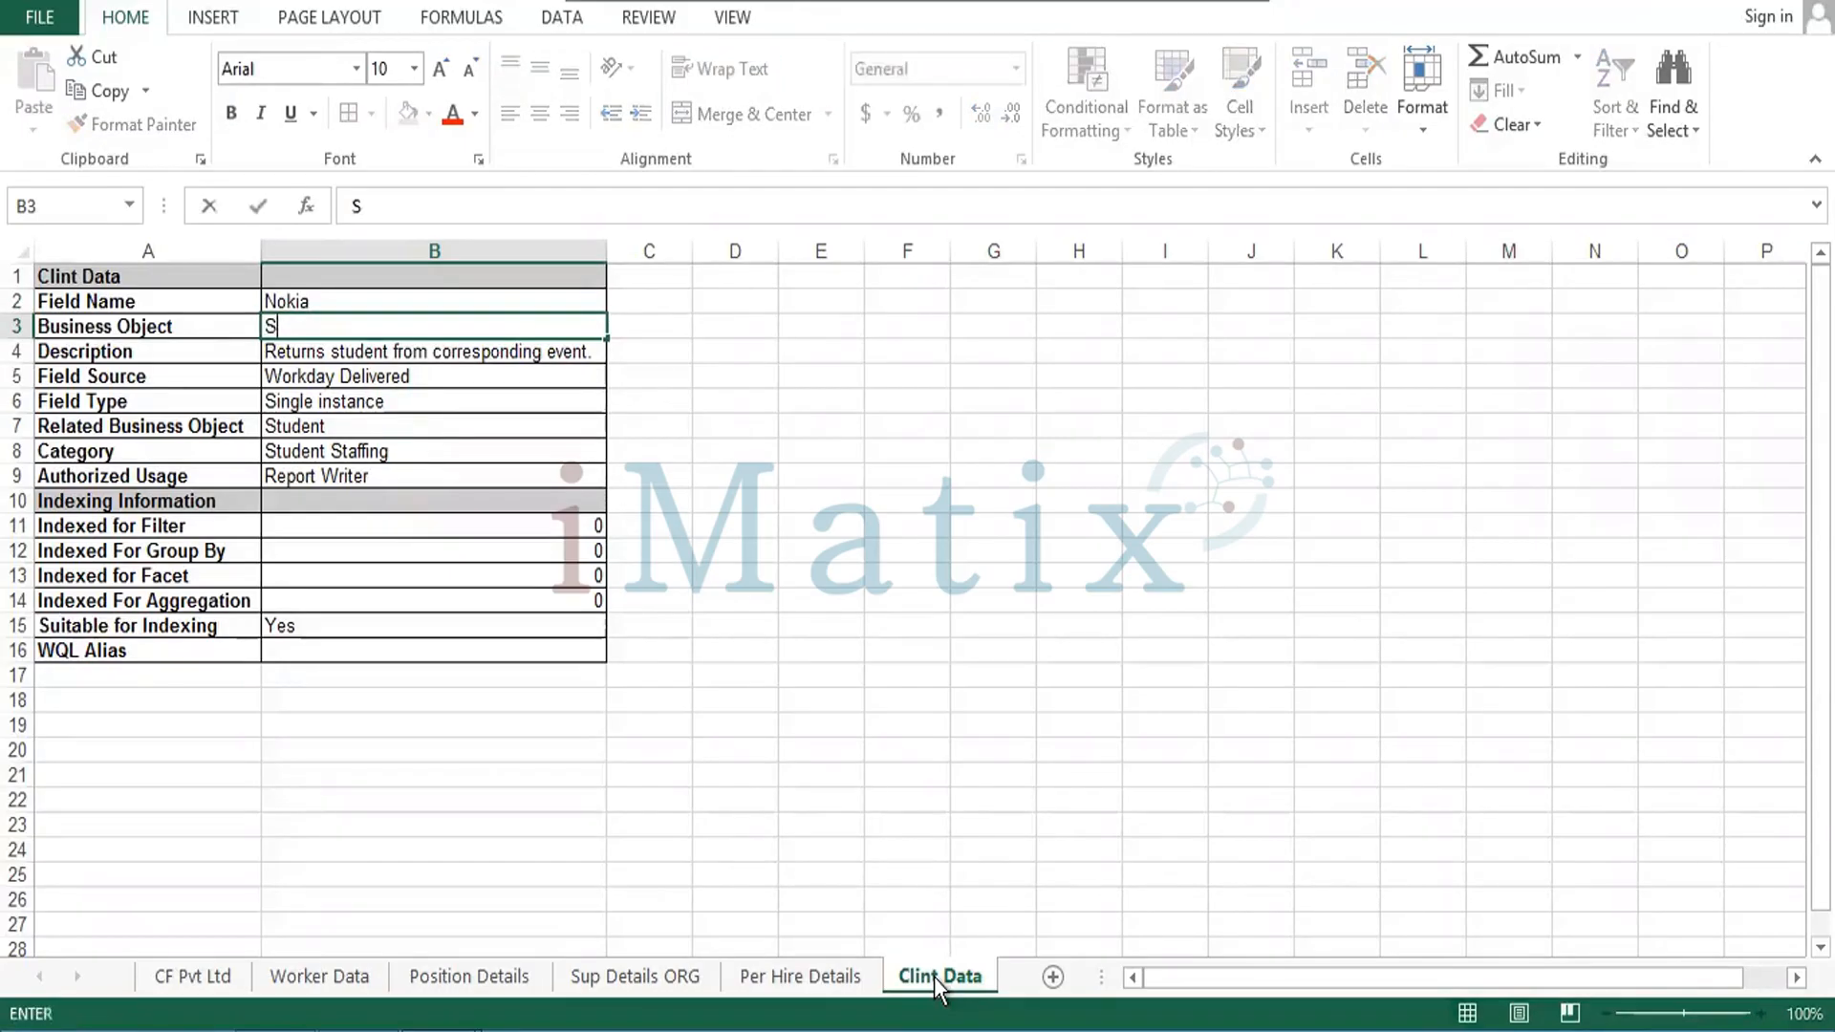
pyautogui.press('BackSpace')
pyautogui.press('BackSpace')
pyautogui.press('BackSpace')
pyautogui.write('Nokia')
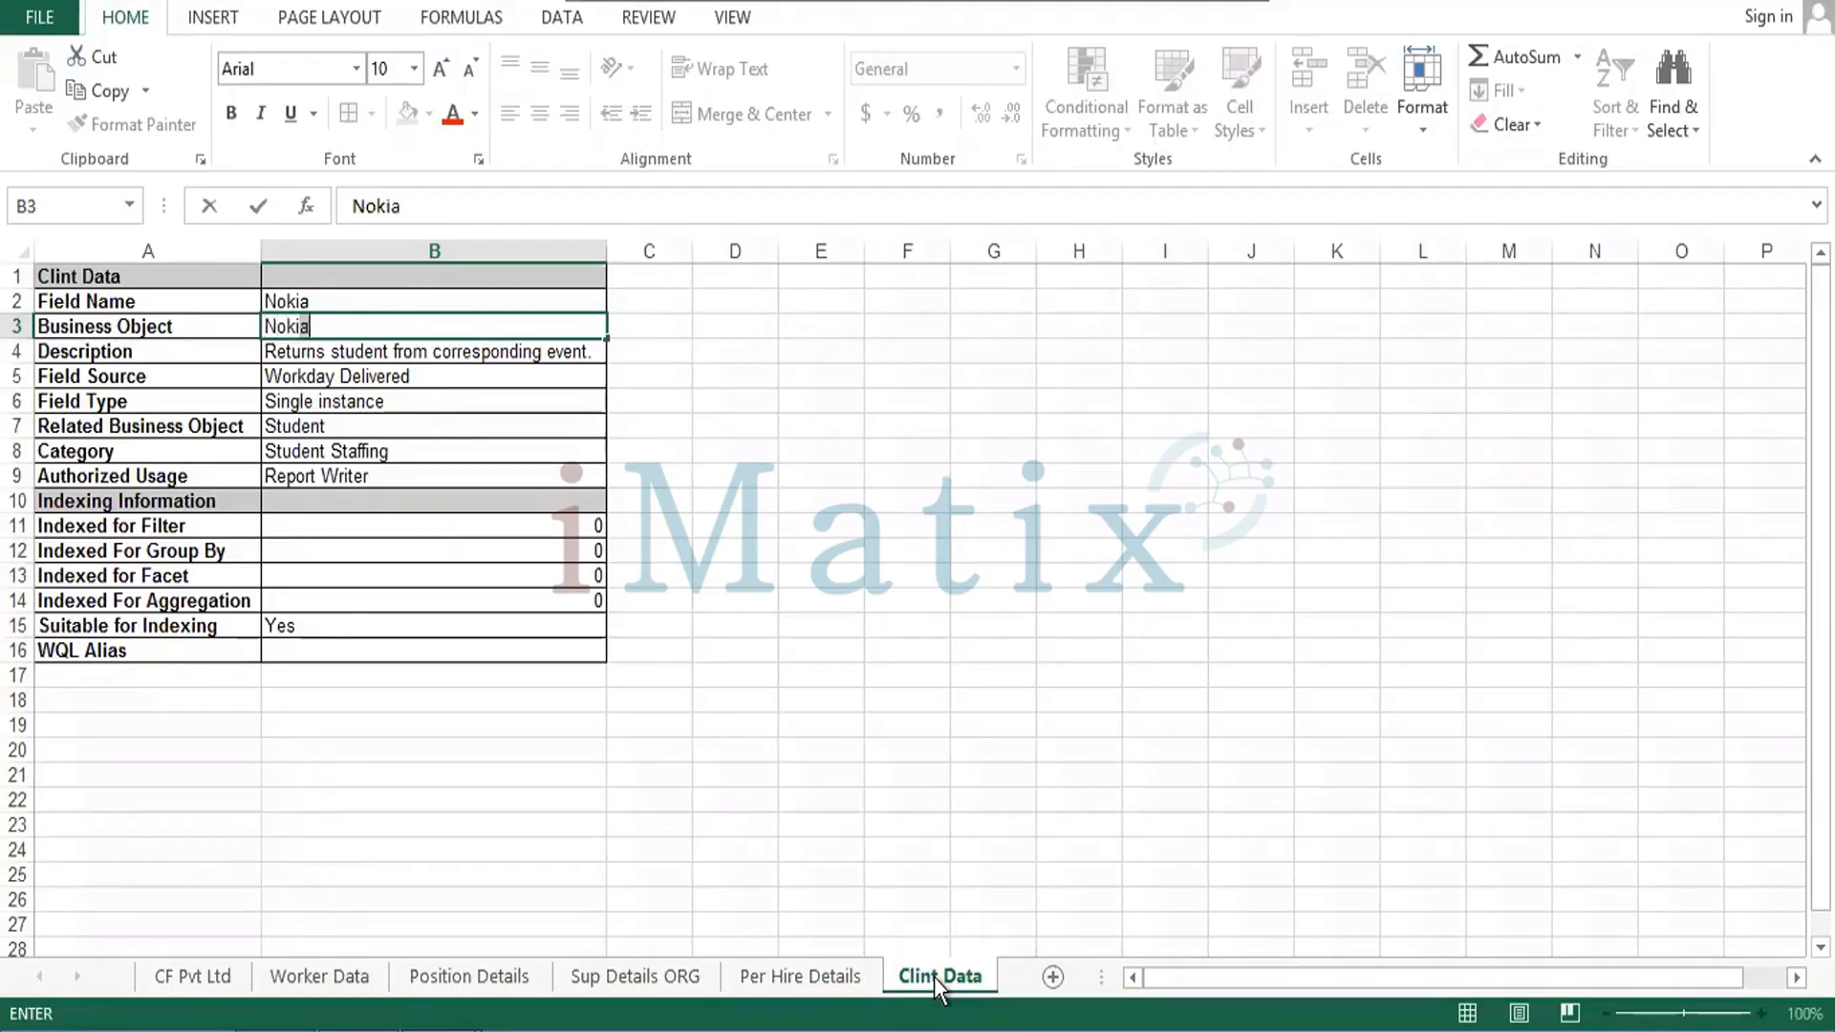
pyautogui.write(' IOS Dev')
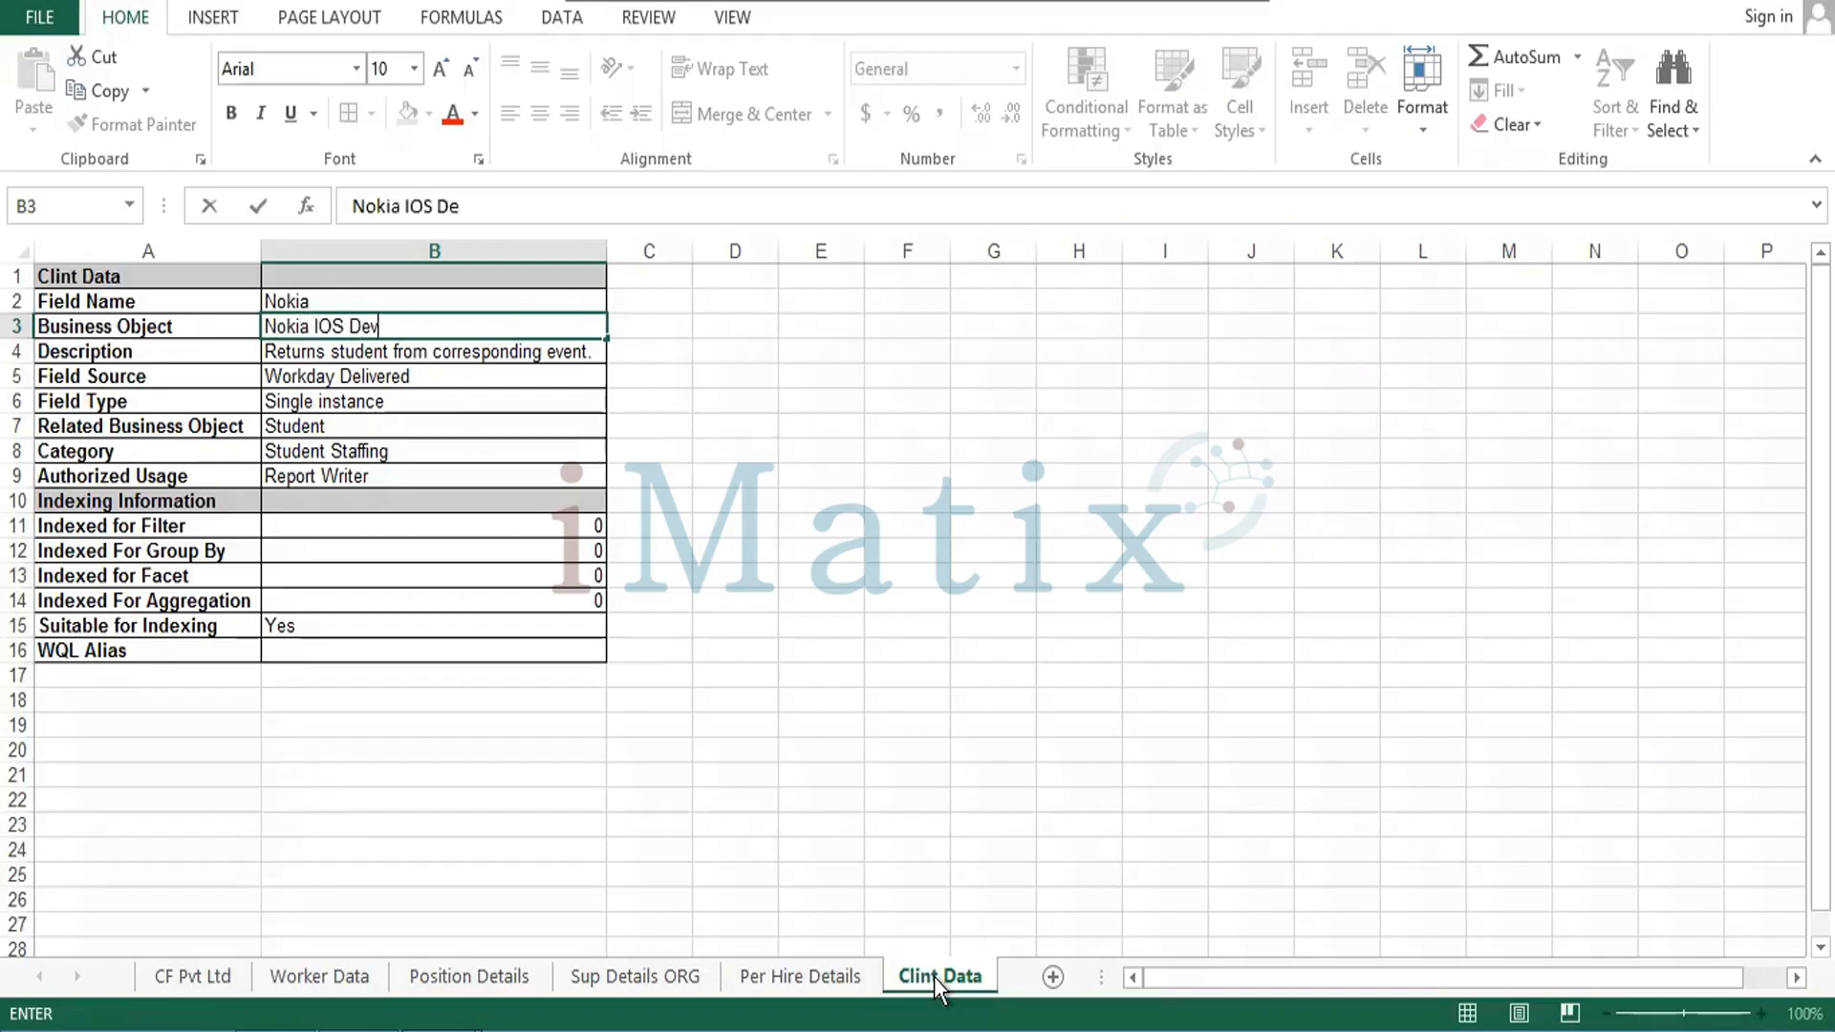
pyautogui.write('elopmet')
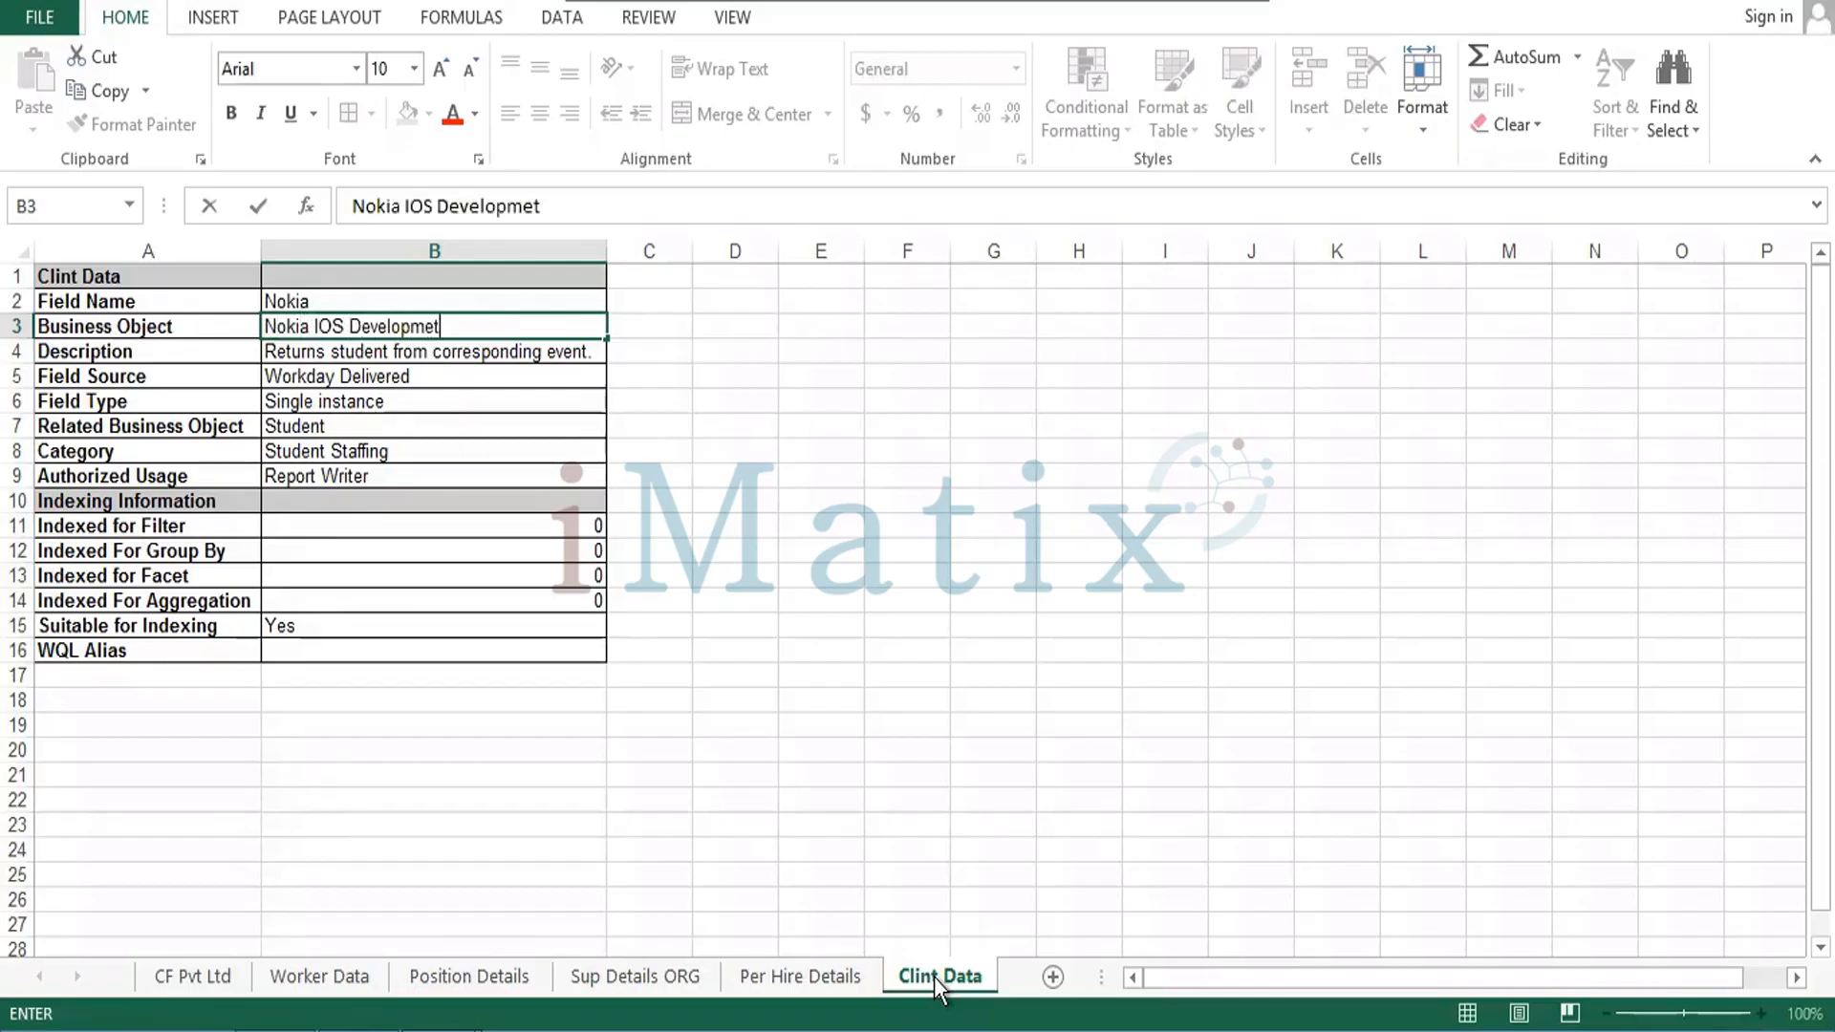
pyautogui.press('BackSpace')
pyautogui.write('nt')
pyautogui.press('Return')
# Set the Related Business Object value in cell B7 to Clint.
pyautogui.press('Return')
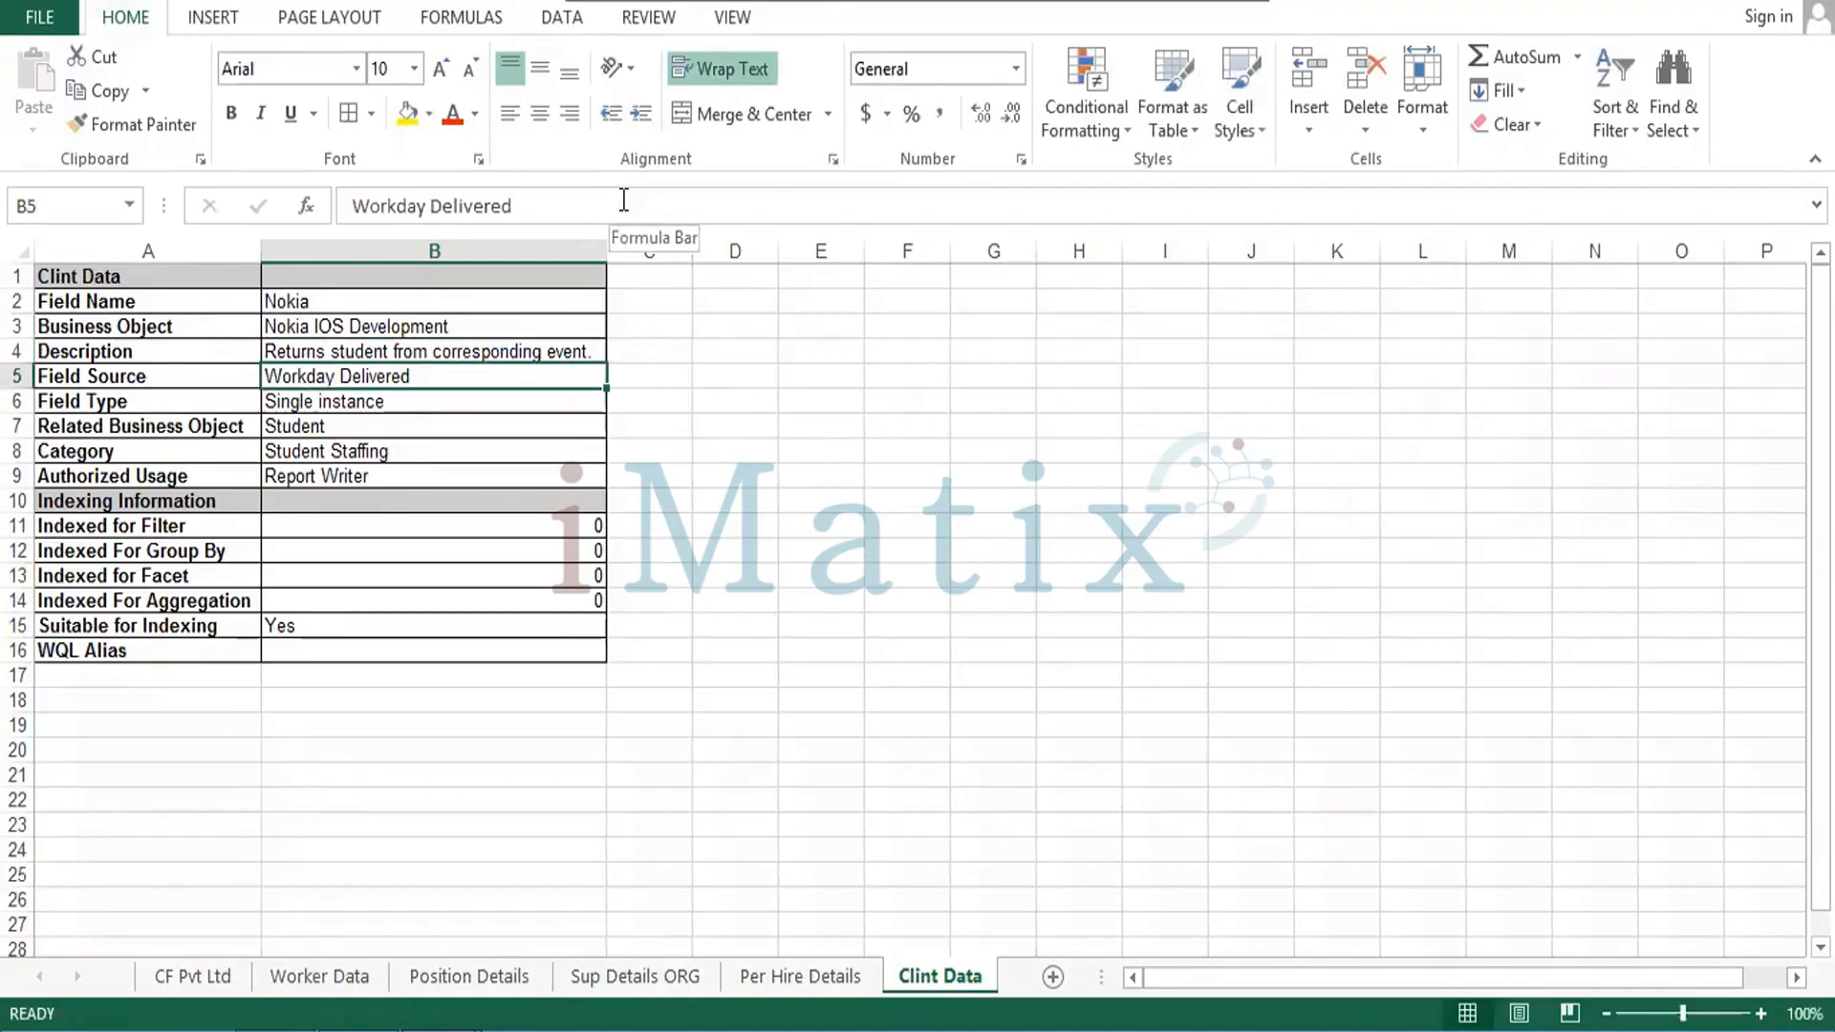
pyautogui.press('Return')
pyautogui.press('Return')
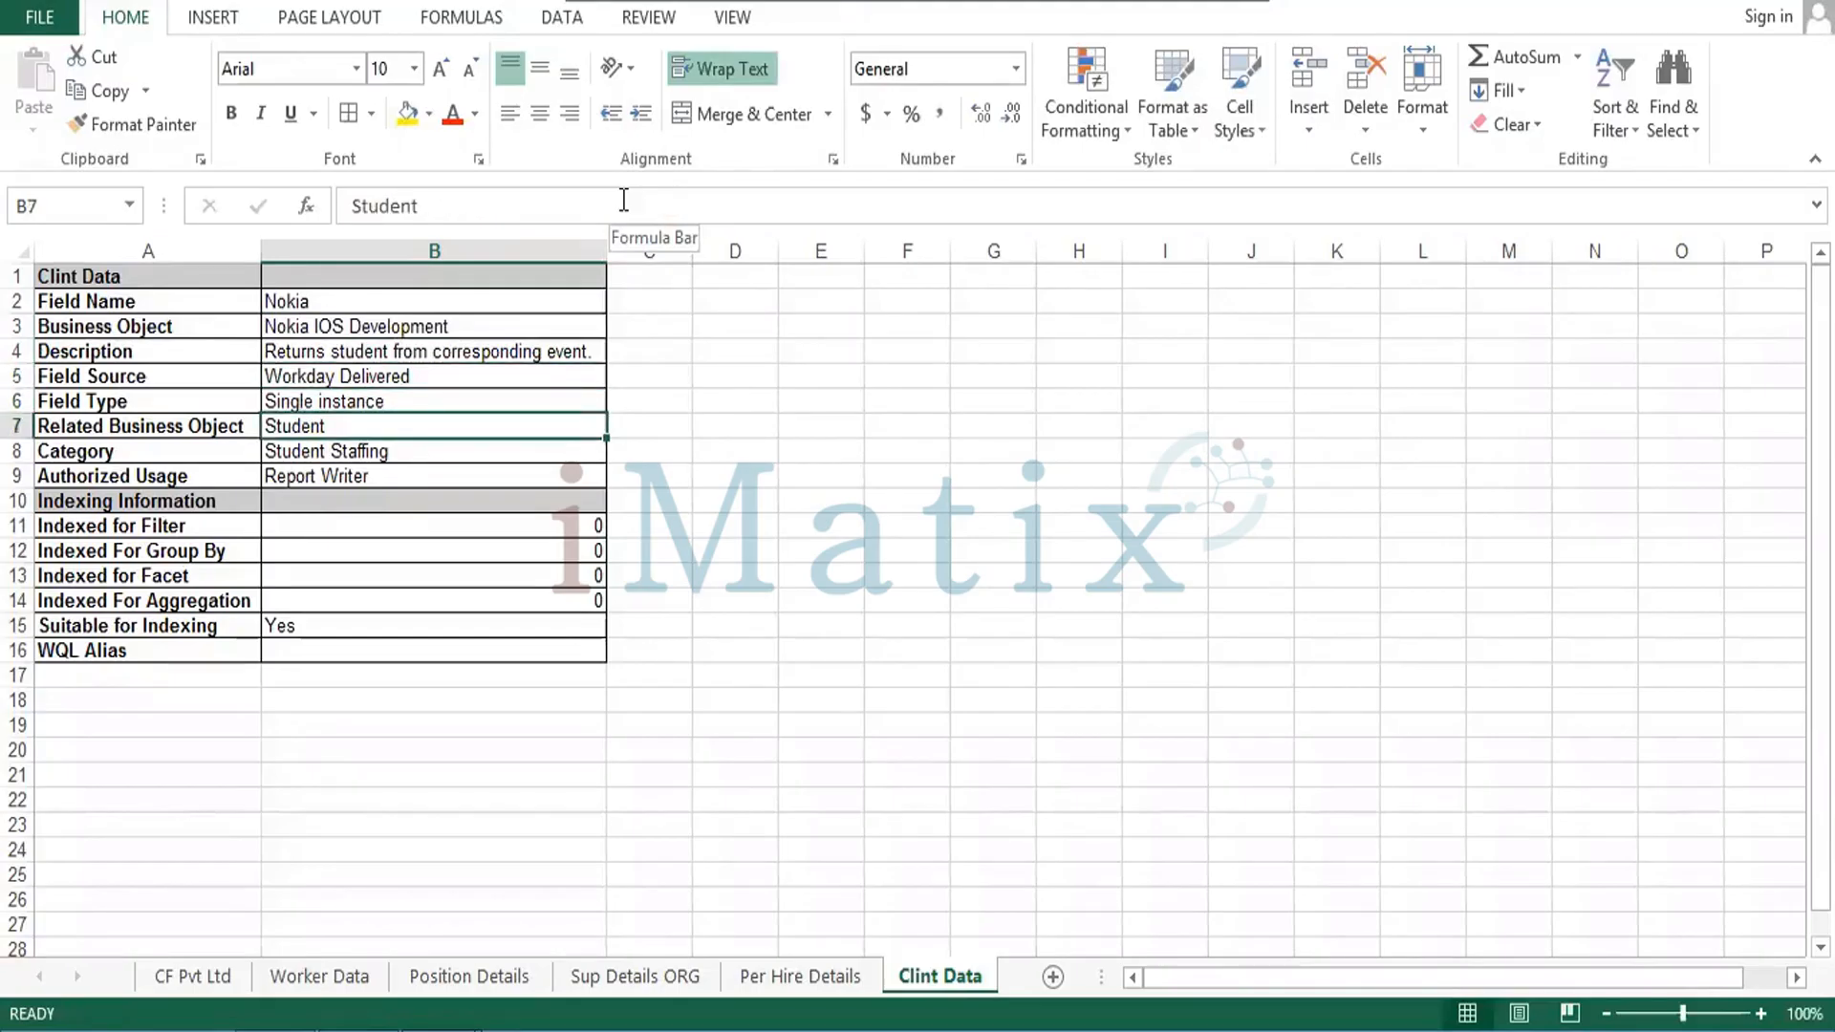
pyautogui.write('Clint')
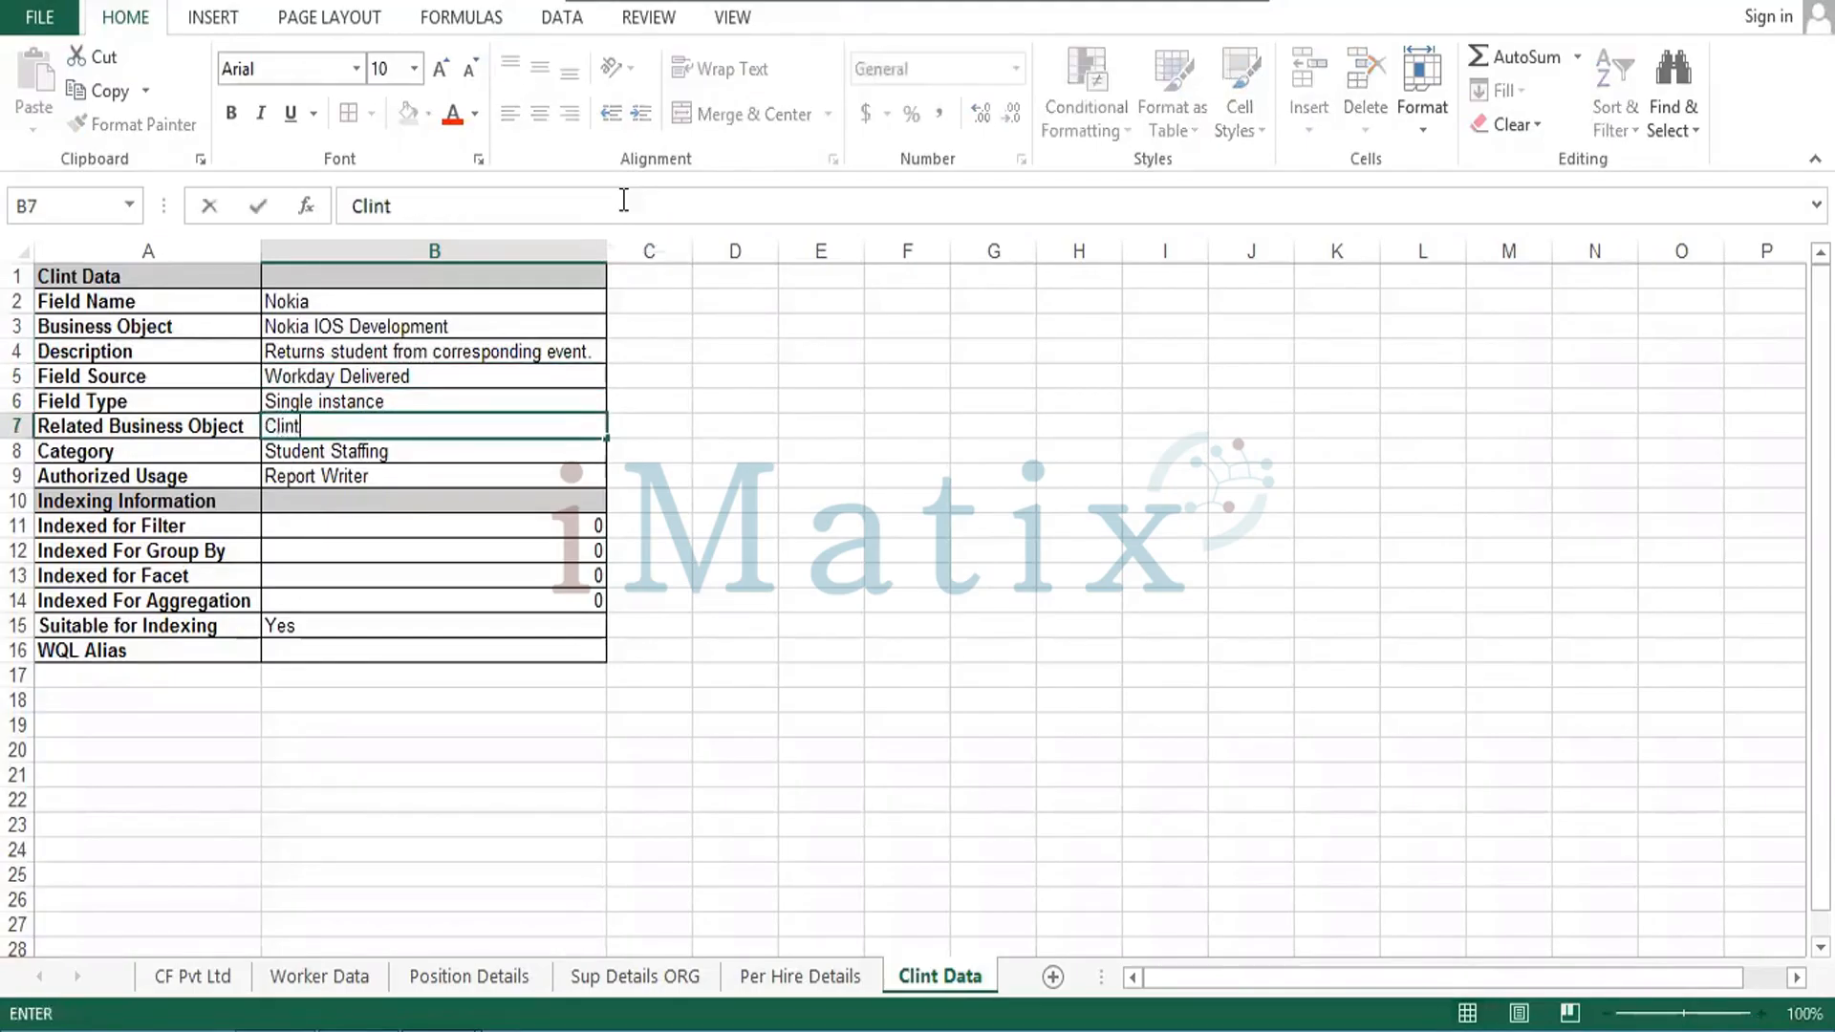
pyautogui.press('Return')
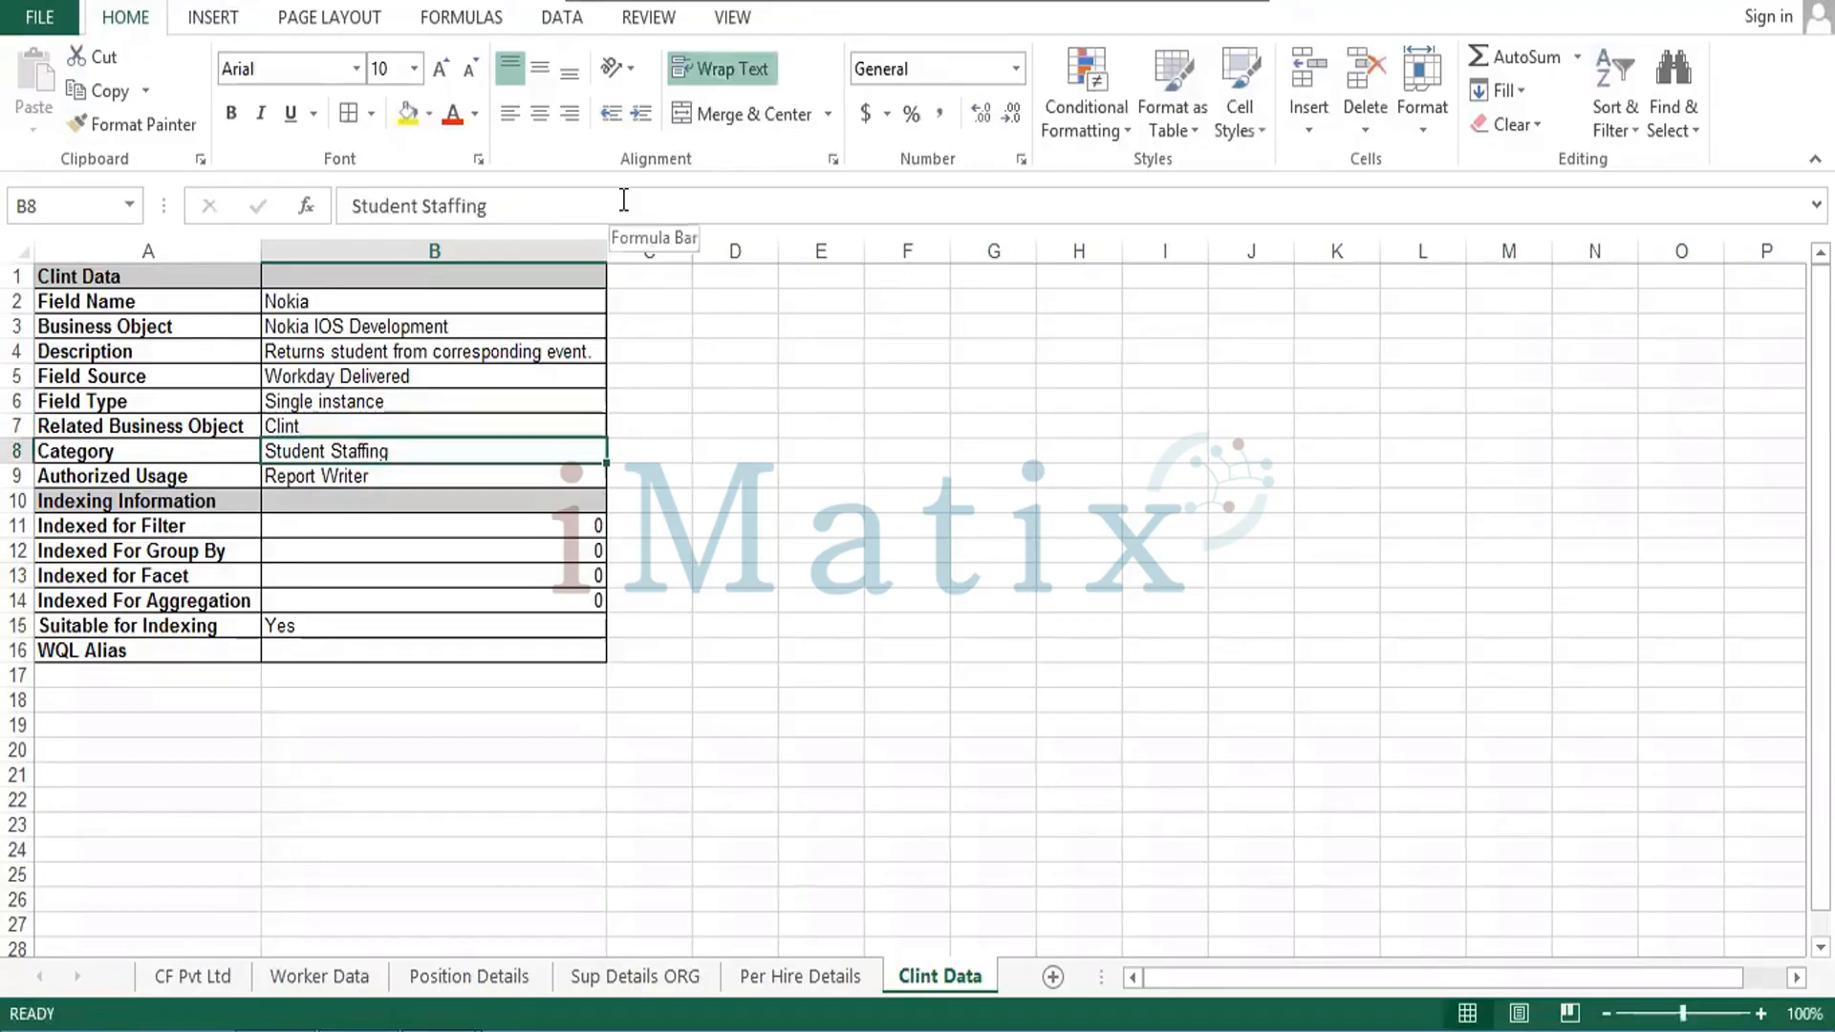
# Copy the Business Object value from B3 into the Category and Authorized Usage cells B8:B9.
pyautogui.press('Up')
pyautogui.press('Up')
pyautogui.press('Up')
pyautogui.press('Up')
pyautogui.press('Up')
pyautogui.press('Up')
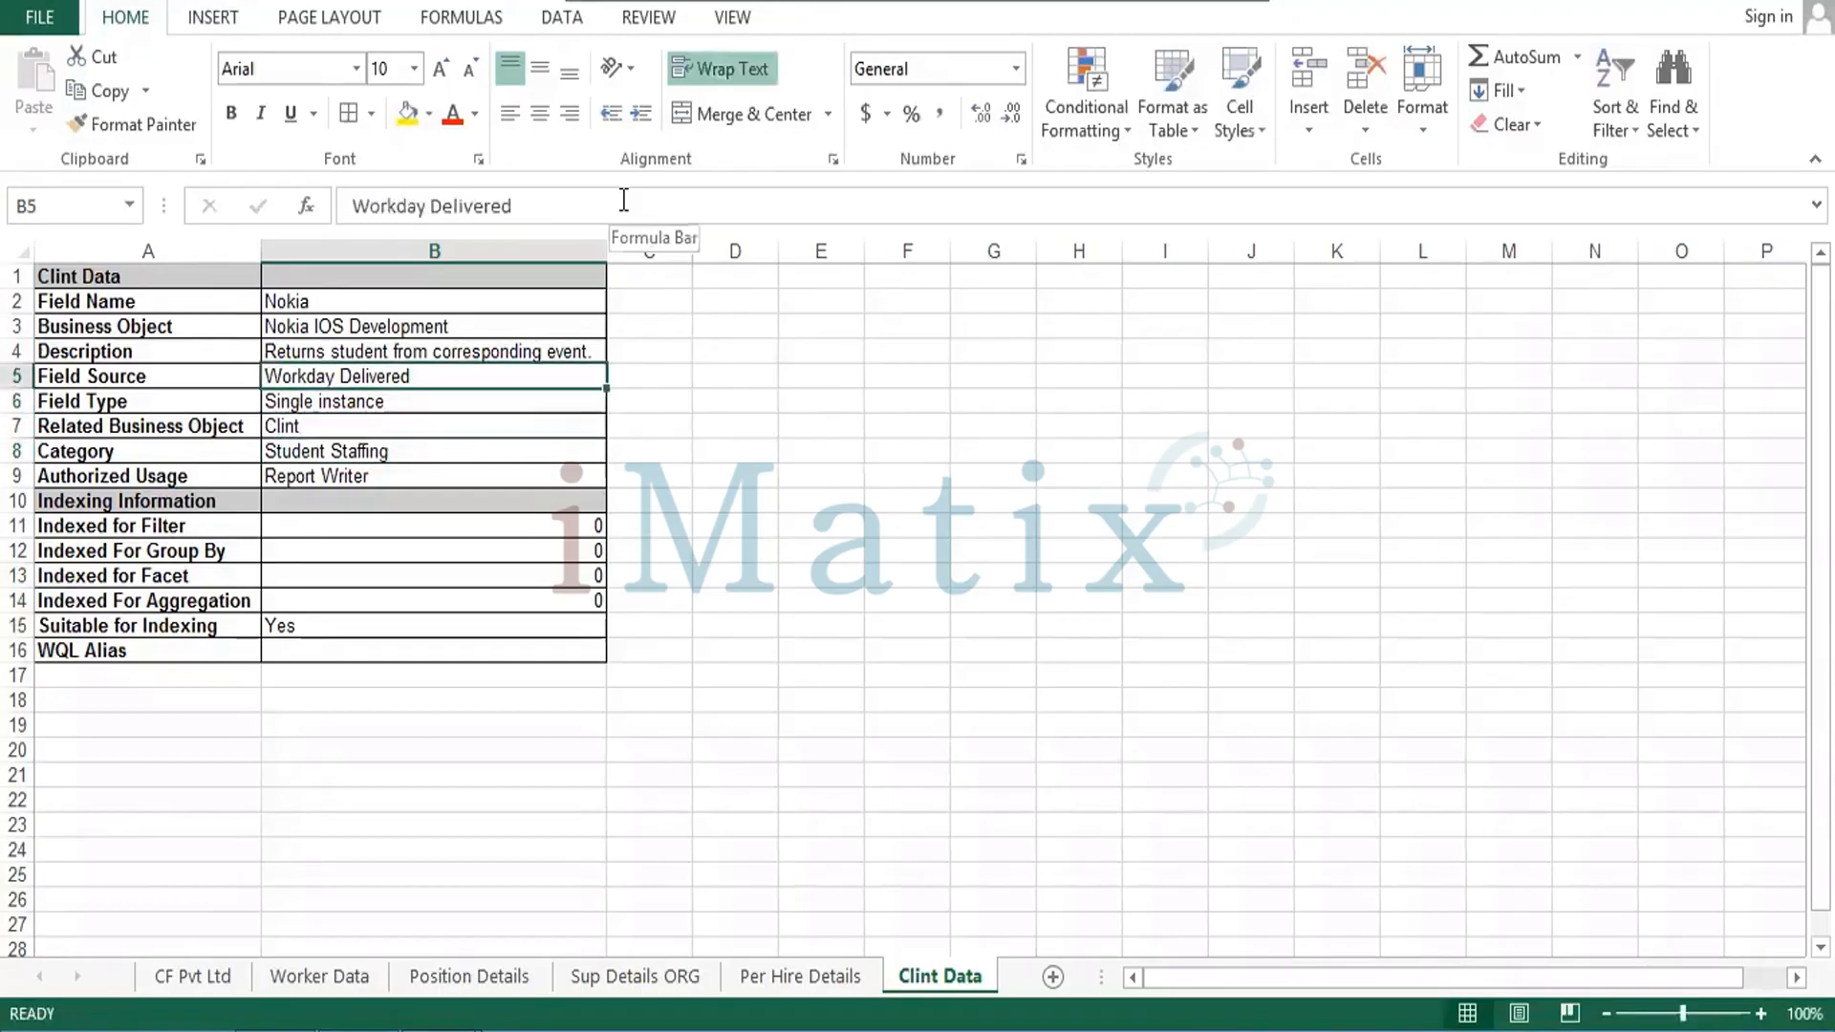
pyautogui.press('Down')
pyautogui.hotkey('ctrl', 'c')
pyautogui.press('Down')
pyautogui.press('Down')
pyautogui.press('Down')
pyautogui.press('Down')
pyautogui.press('Down')
pyautogui.press('Down')
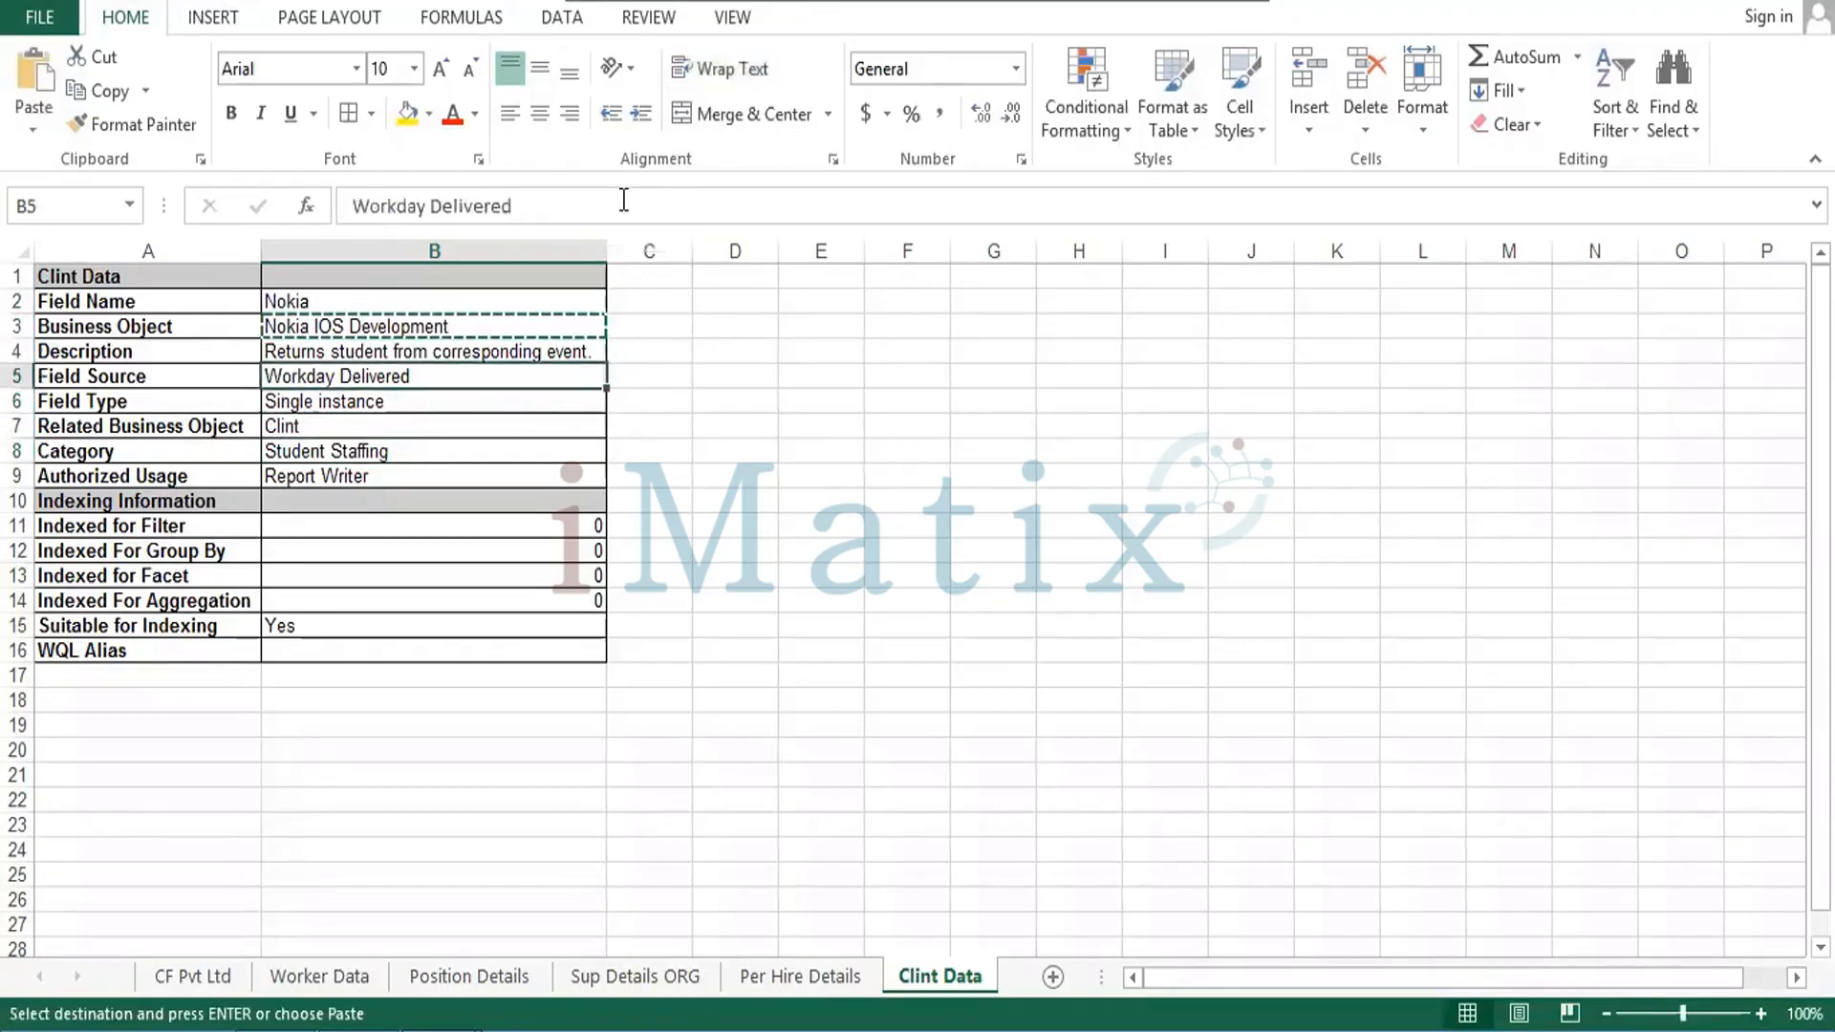
pyautogui.press('Up')
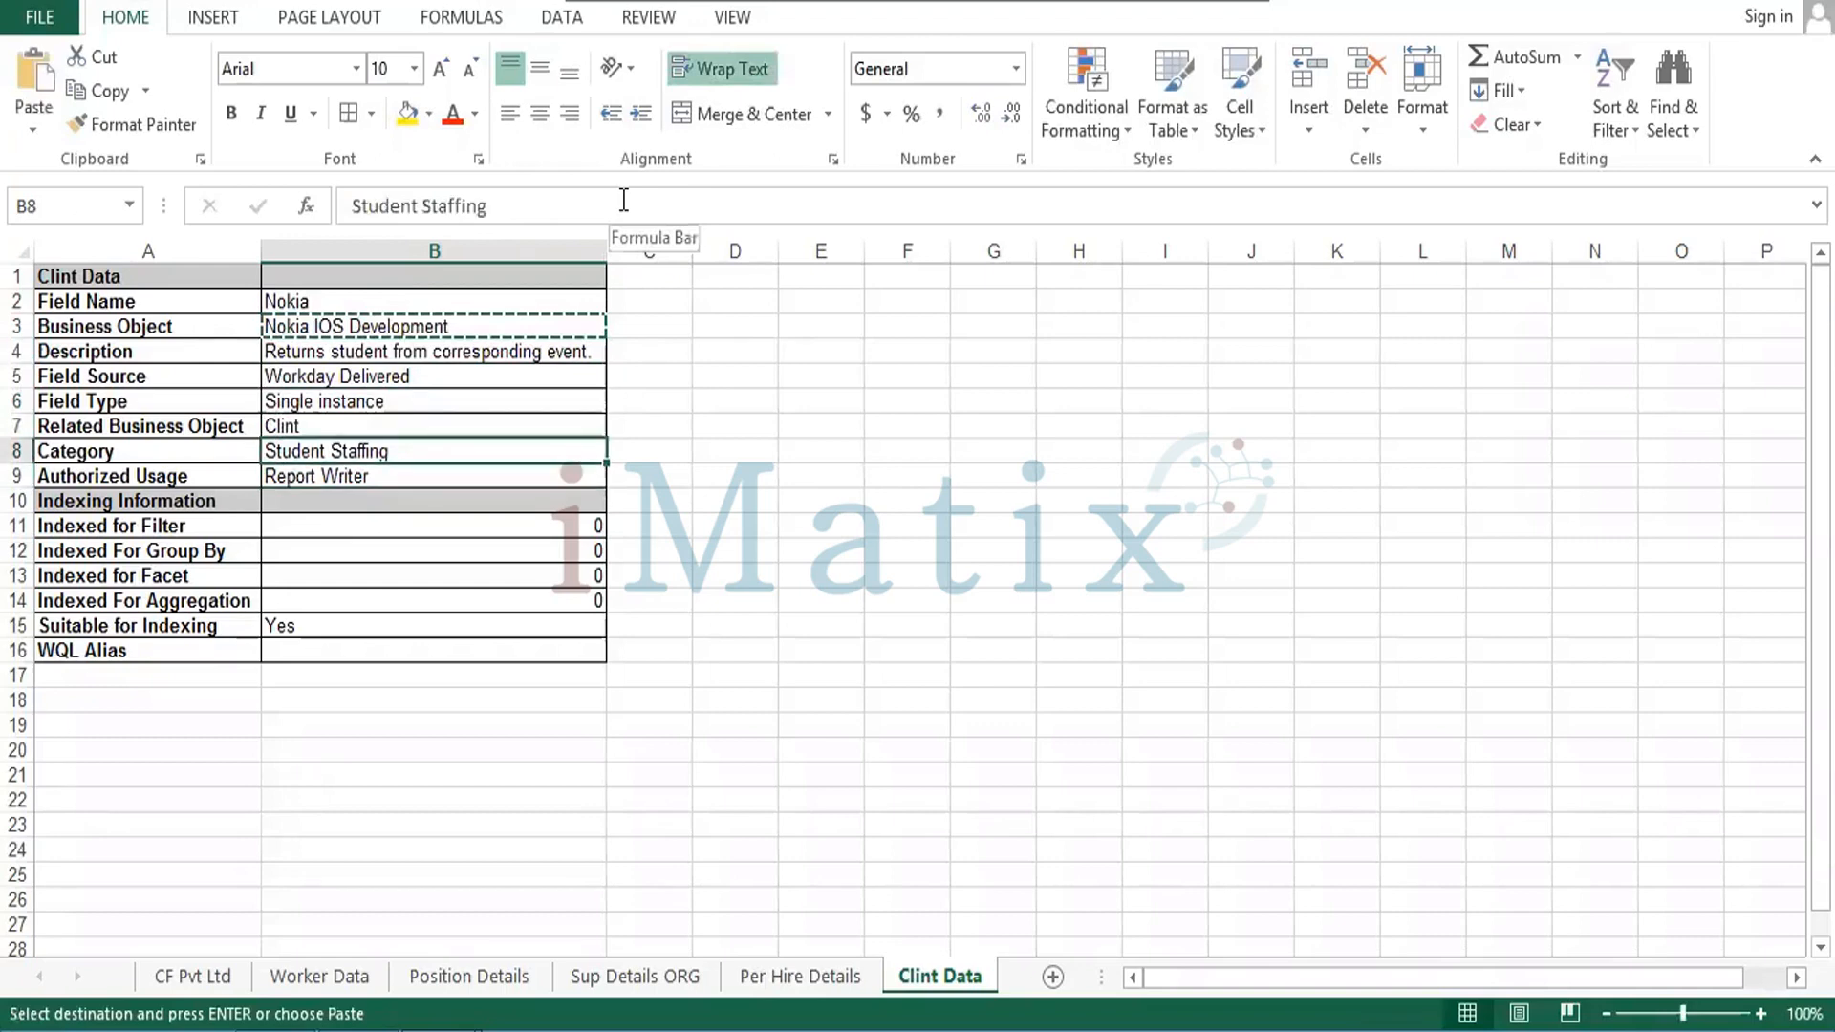
pyautogui.hotkey('shift', 'Down')
pyautogui.hotkey('ctrl', 'v')
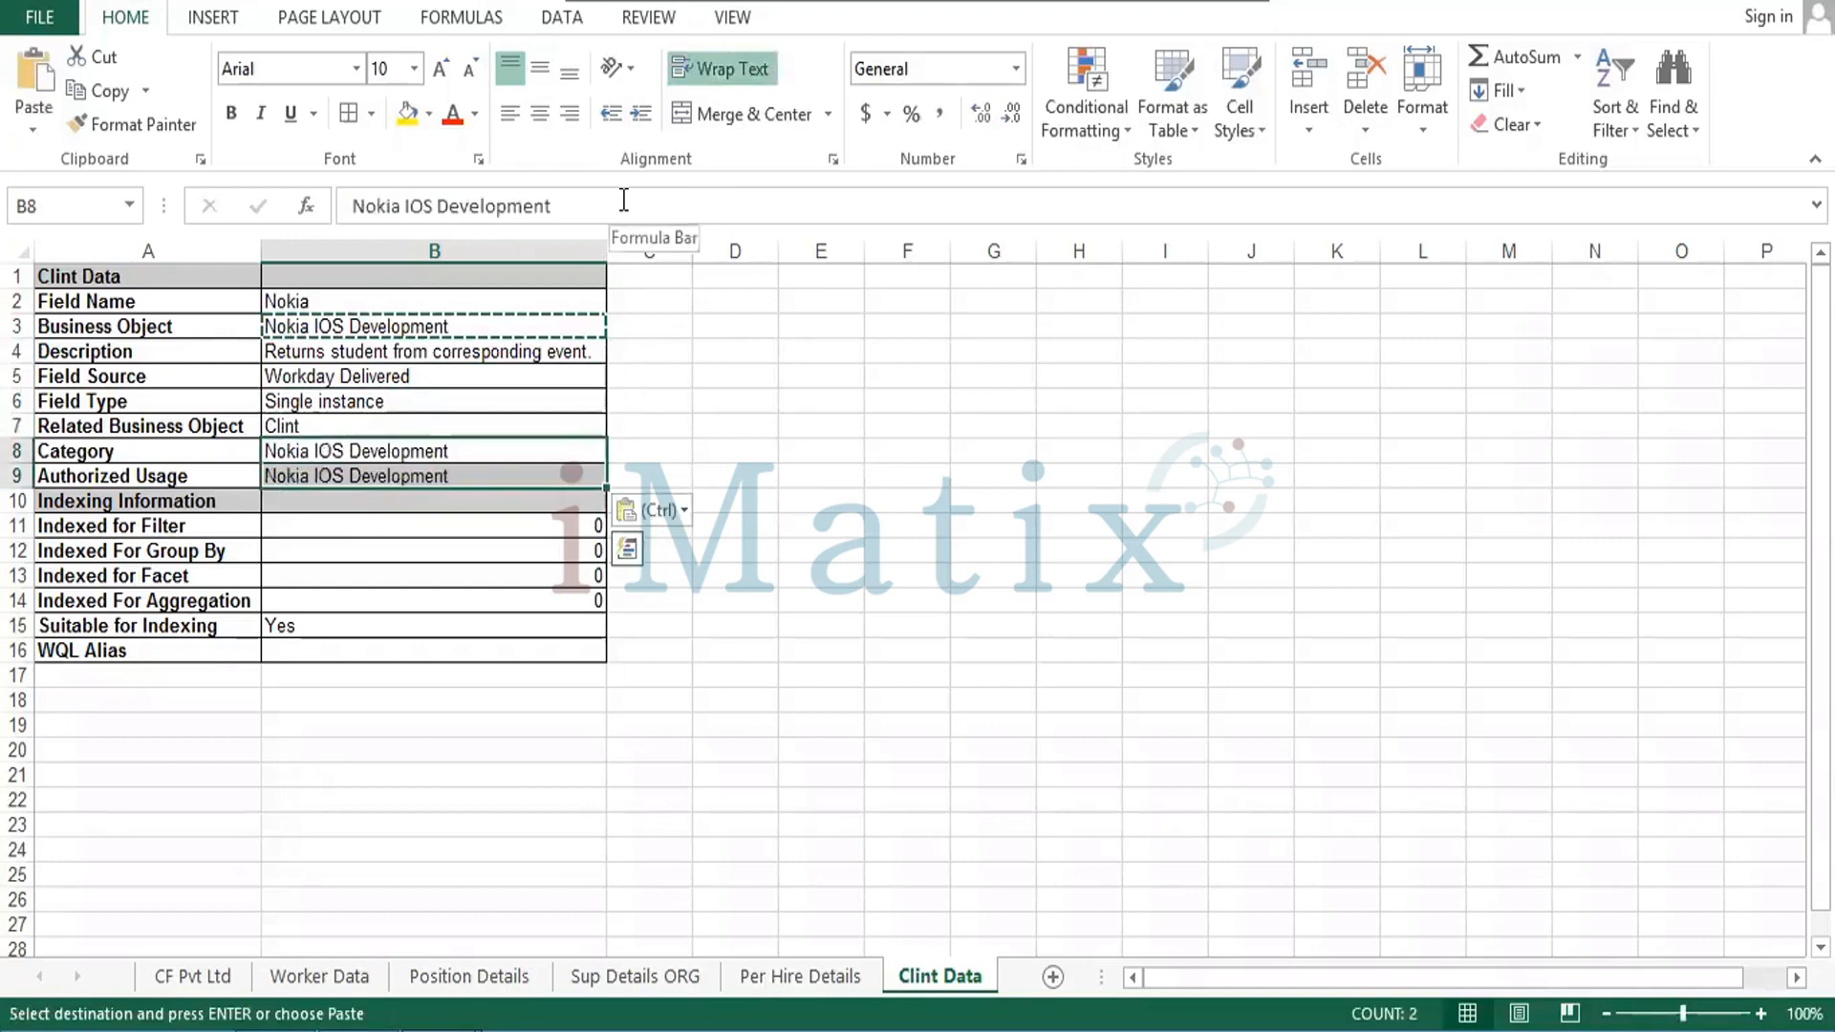
# Start a header row below the Clint Data table with Sl.No in cell A18 and LOB in cell B18.
pyautogui.press('Down')
pyautogui.press('Down')
pyautogui.press('Down')
pyautogui.press('Down')
pyautogui.press('Down')
pyautogui.press('Down')
pyautogui.press('Down')
pyautogui.press('Down')
pyautogui.press('Down')
pyautogui.press('Down')
pyautogui.press('Down')
pyautogui.press('Down')
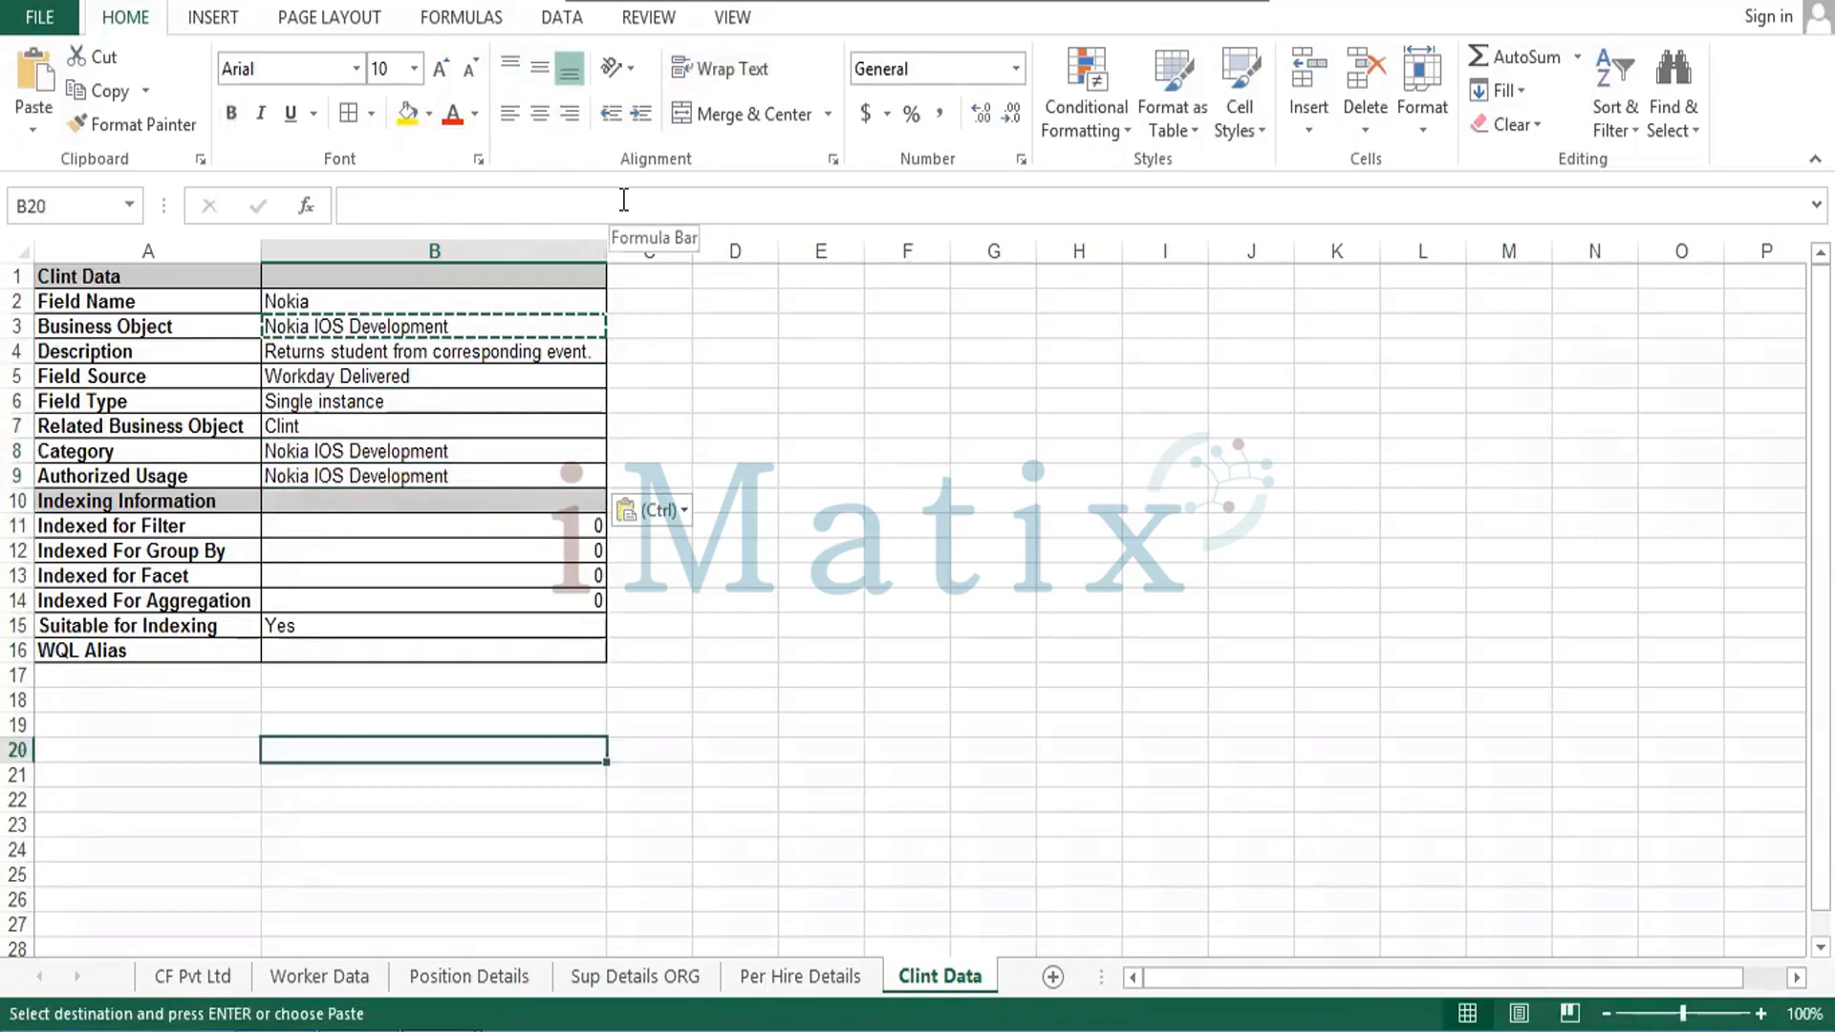
pyautogui.press('Left')
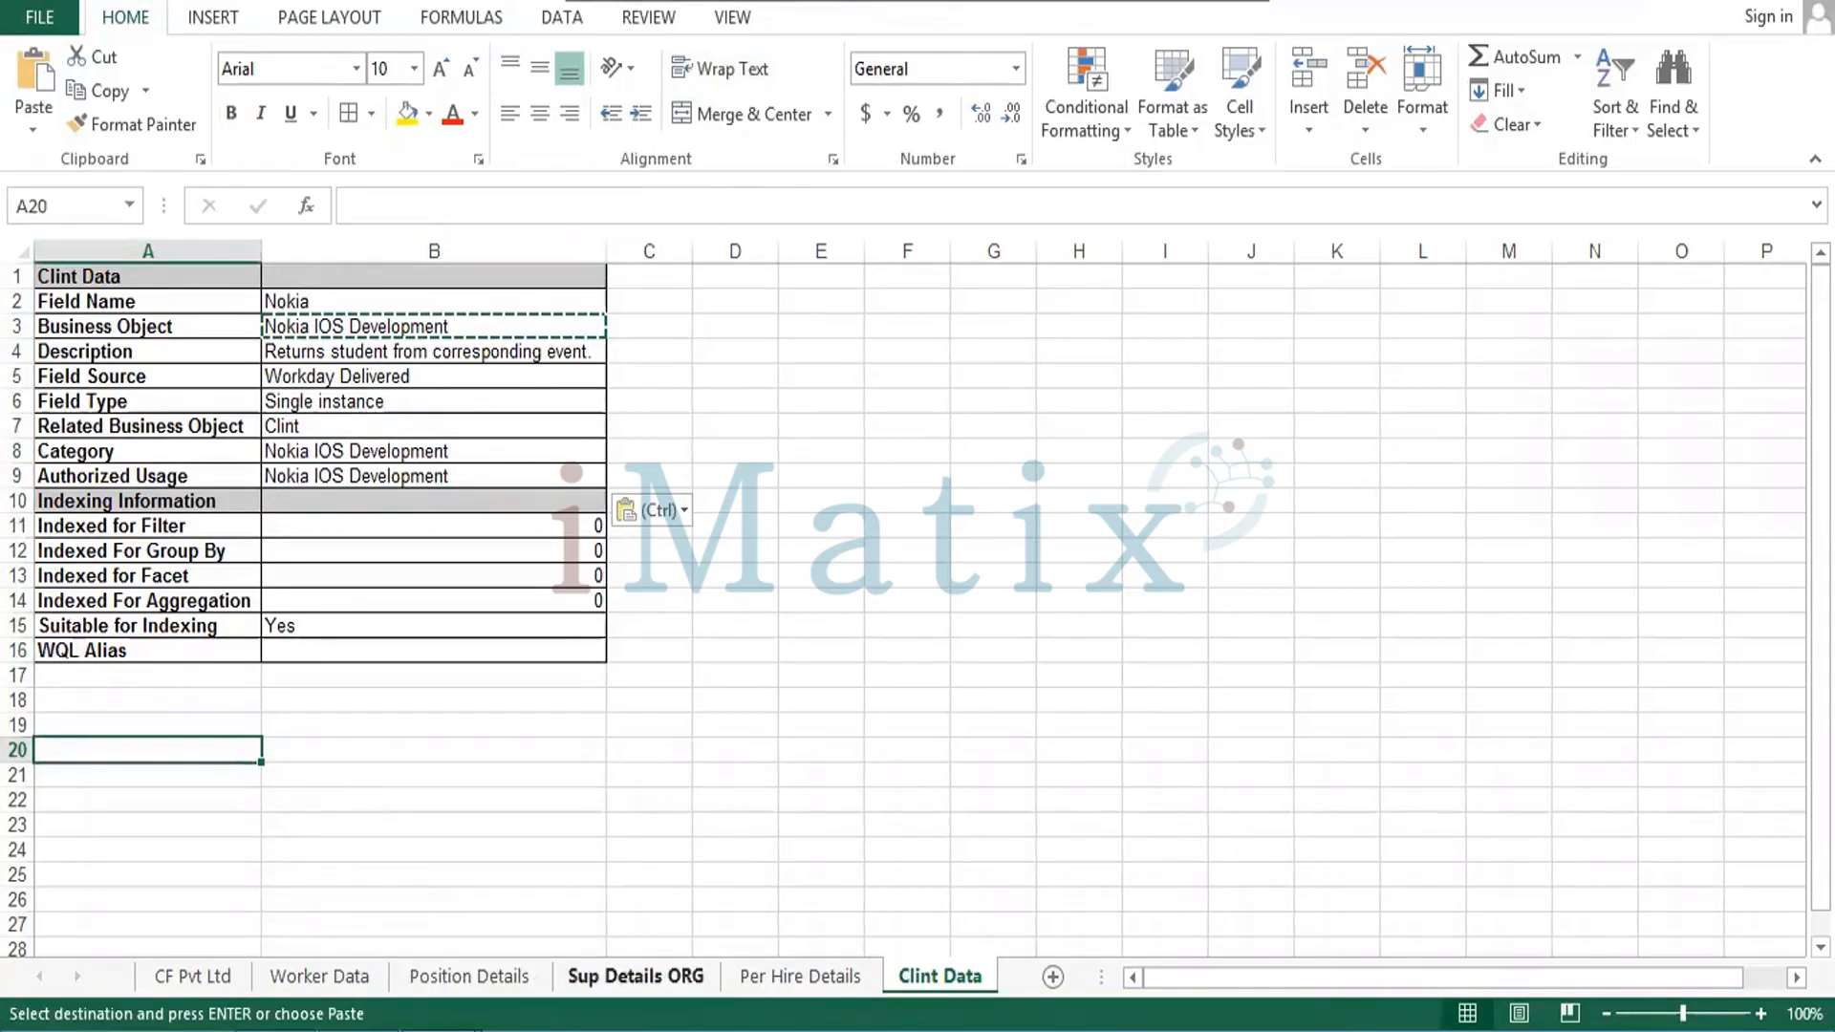
pyautogui.click(209, 707)
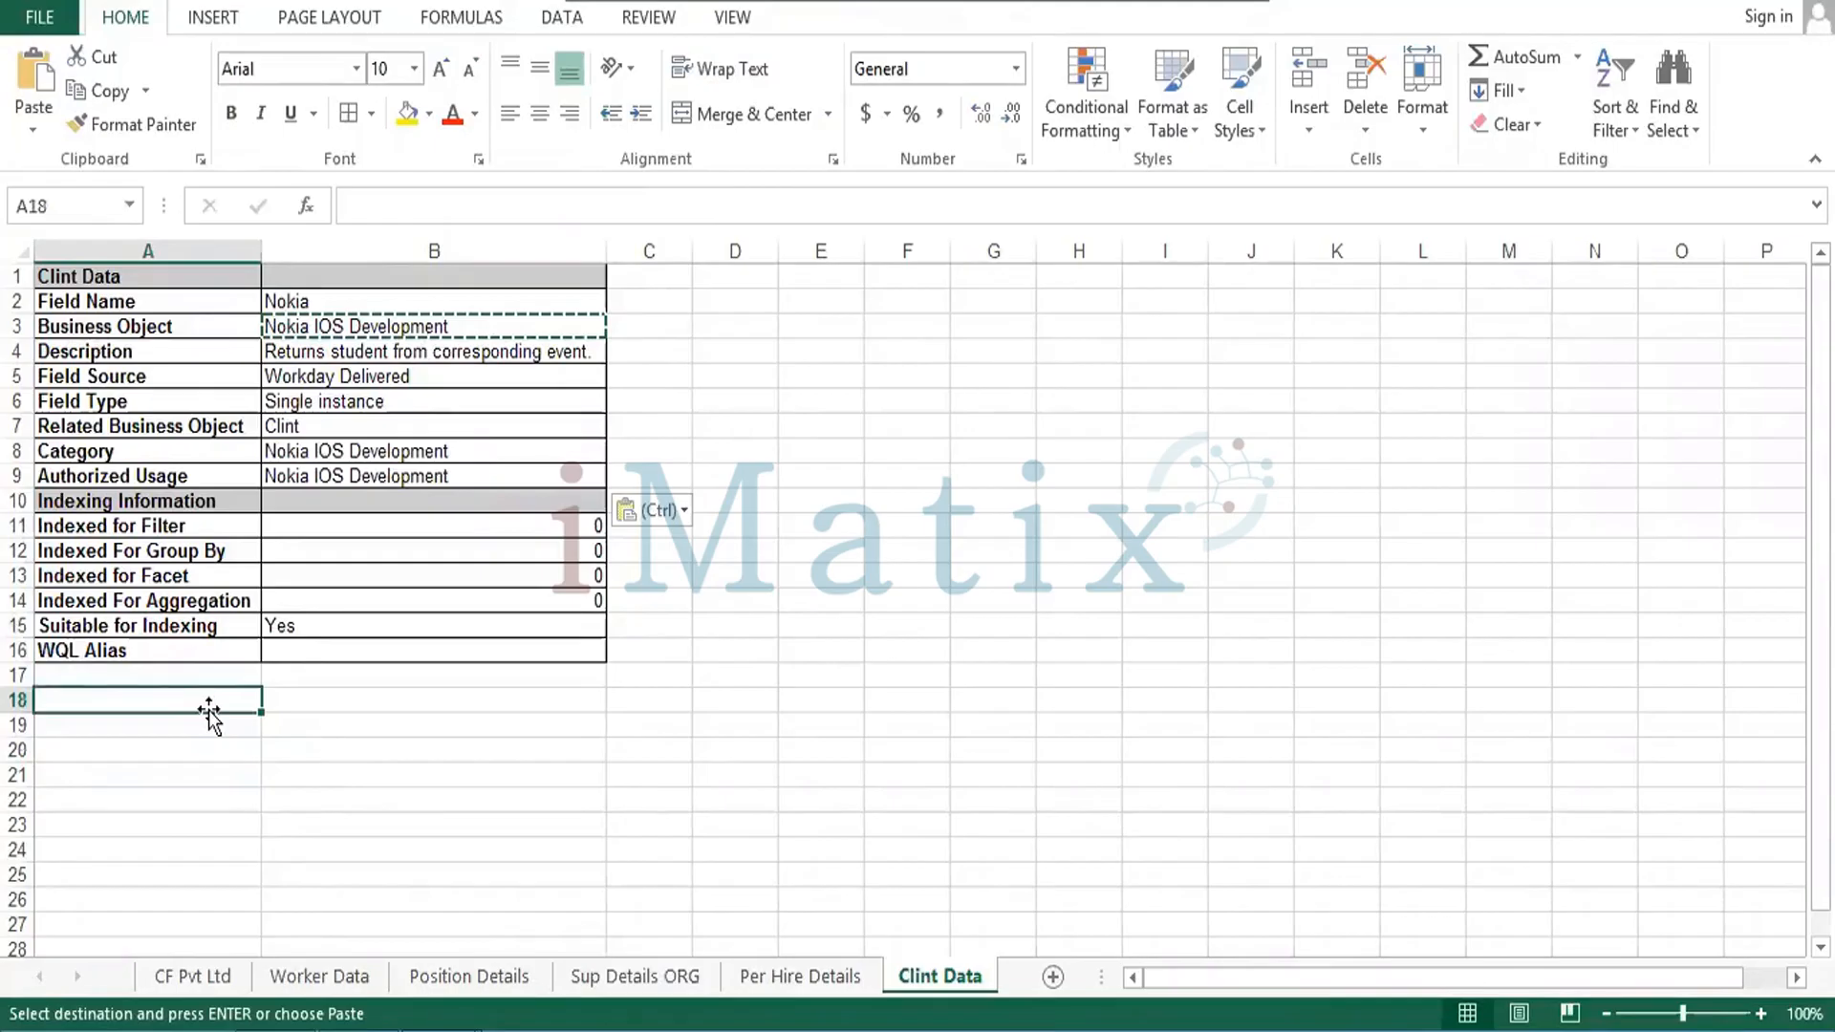
pyautogui.write('Sl.No')
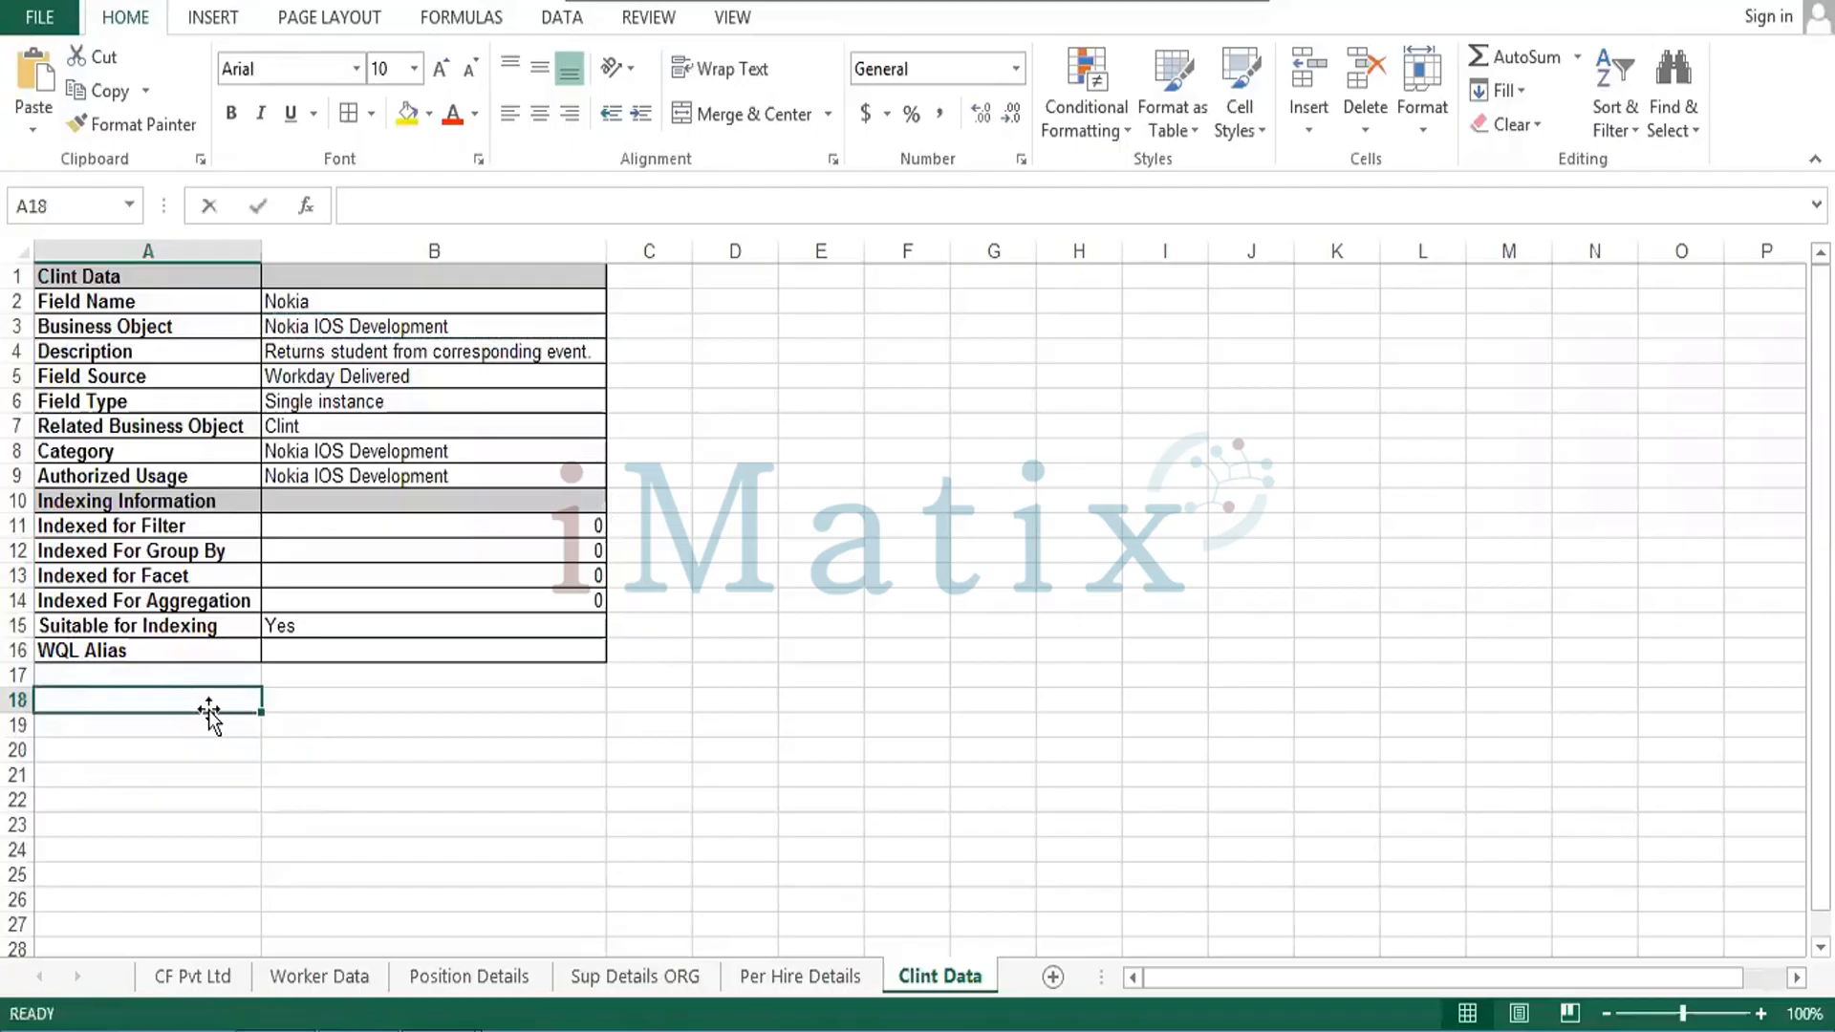
pyautogui.press('Tab')
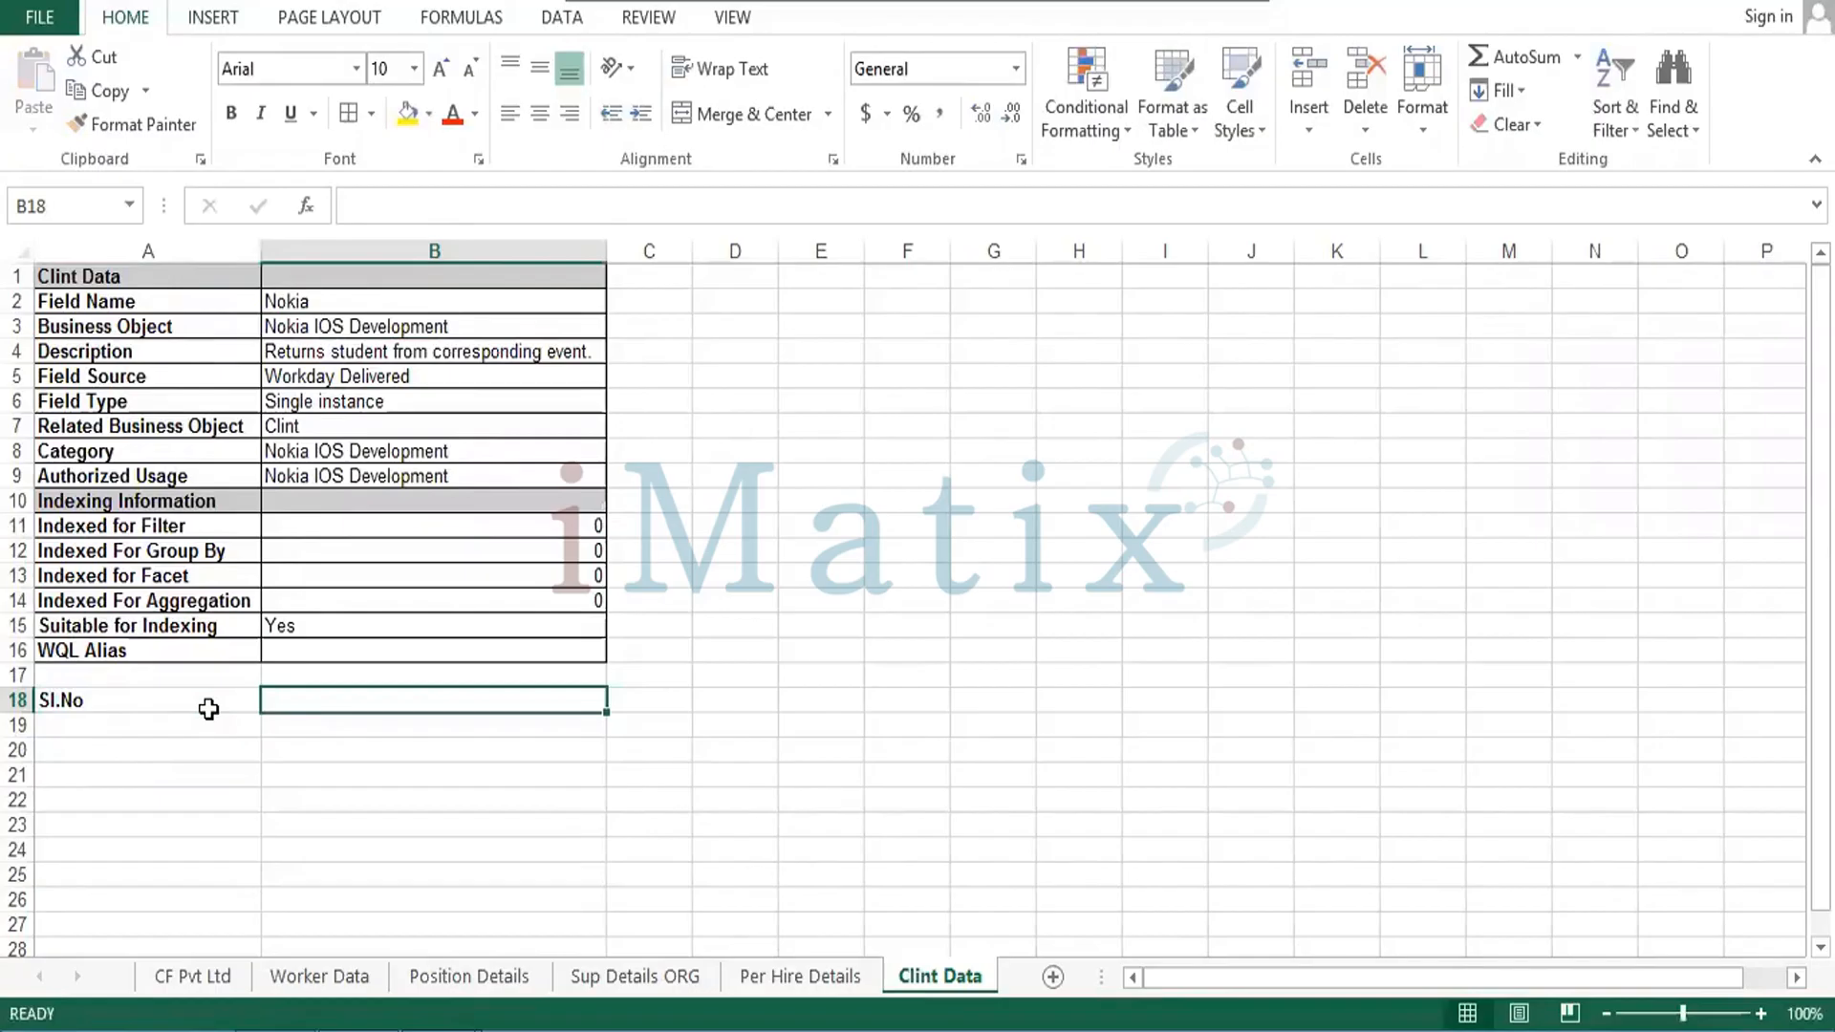
pyautogui.write('LOB')
pyautogui.press('Tab')
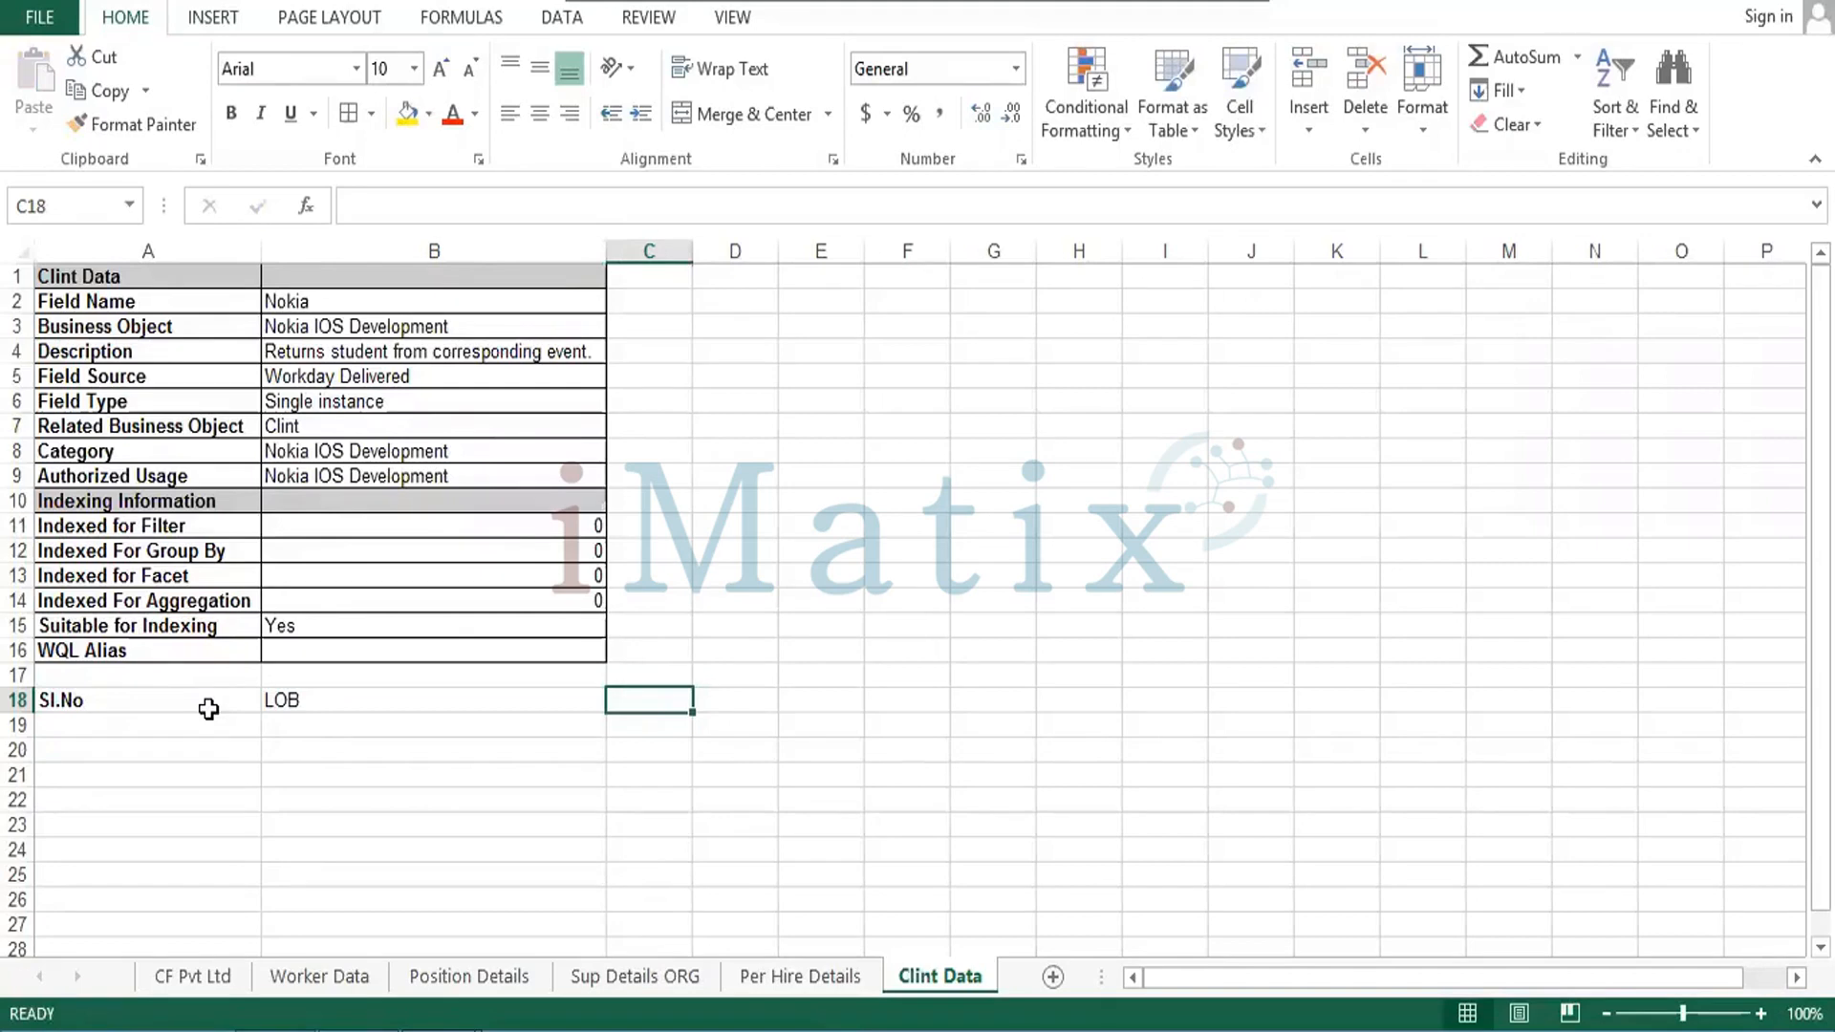
# Enter TAT as the third header in cell C18 and clear that cell again.
pyautogui.write('pR')
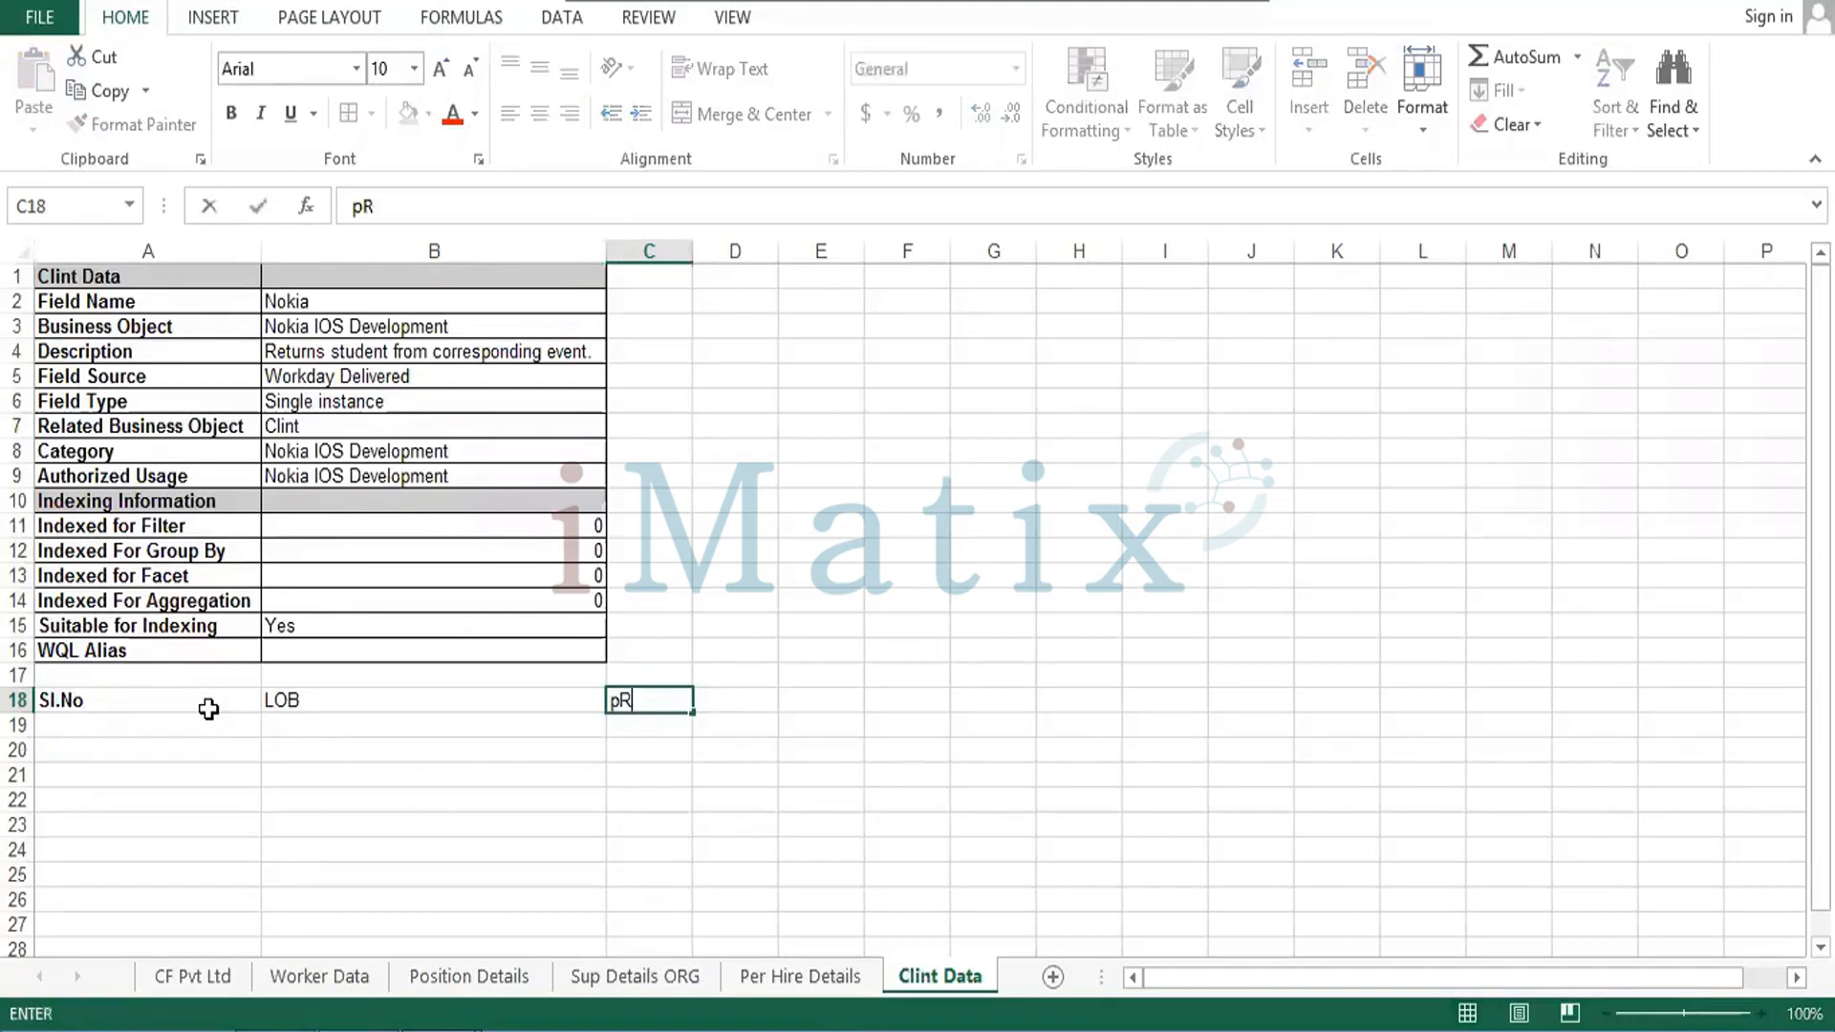
pyautogui.press('BackSpace')
pyautogui.press('BackSpace')
pyautogui.write('P')
pyautogui.press('BackSpace')
pyautogui.write('TAT')
pyautogui.press('Tab')
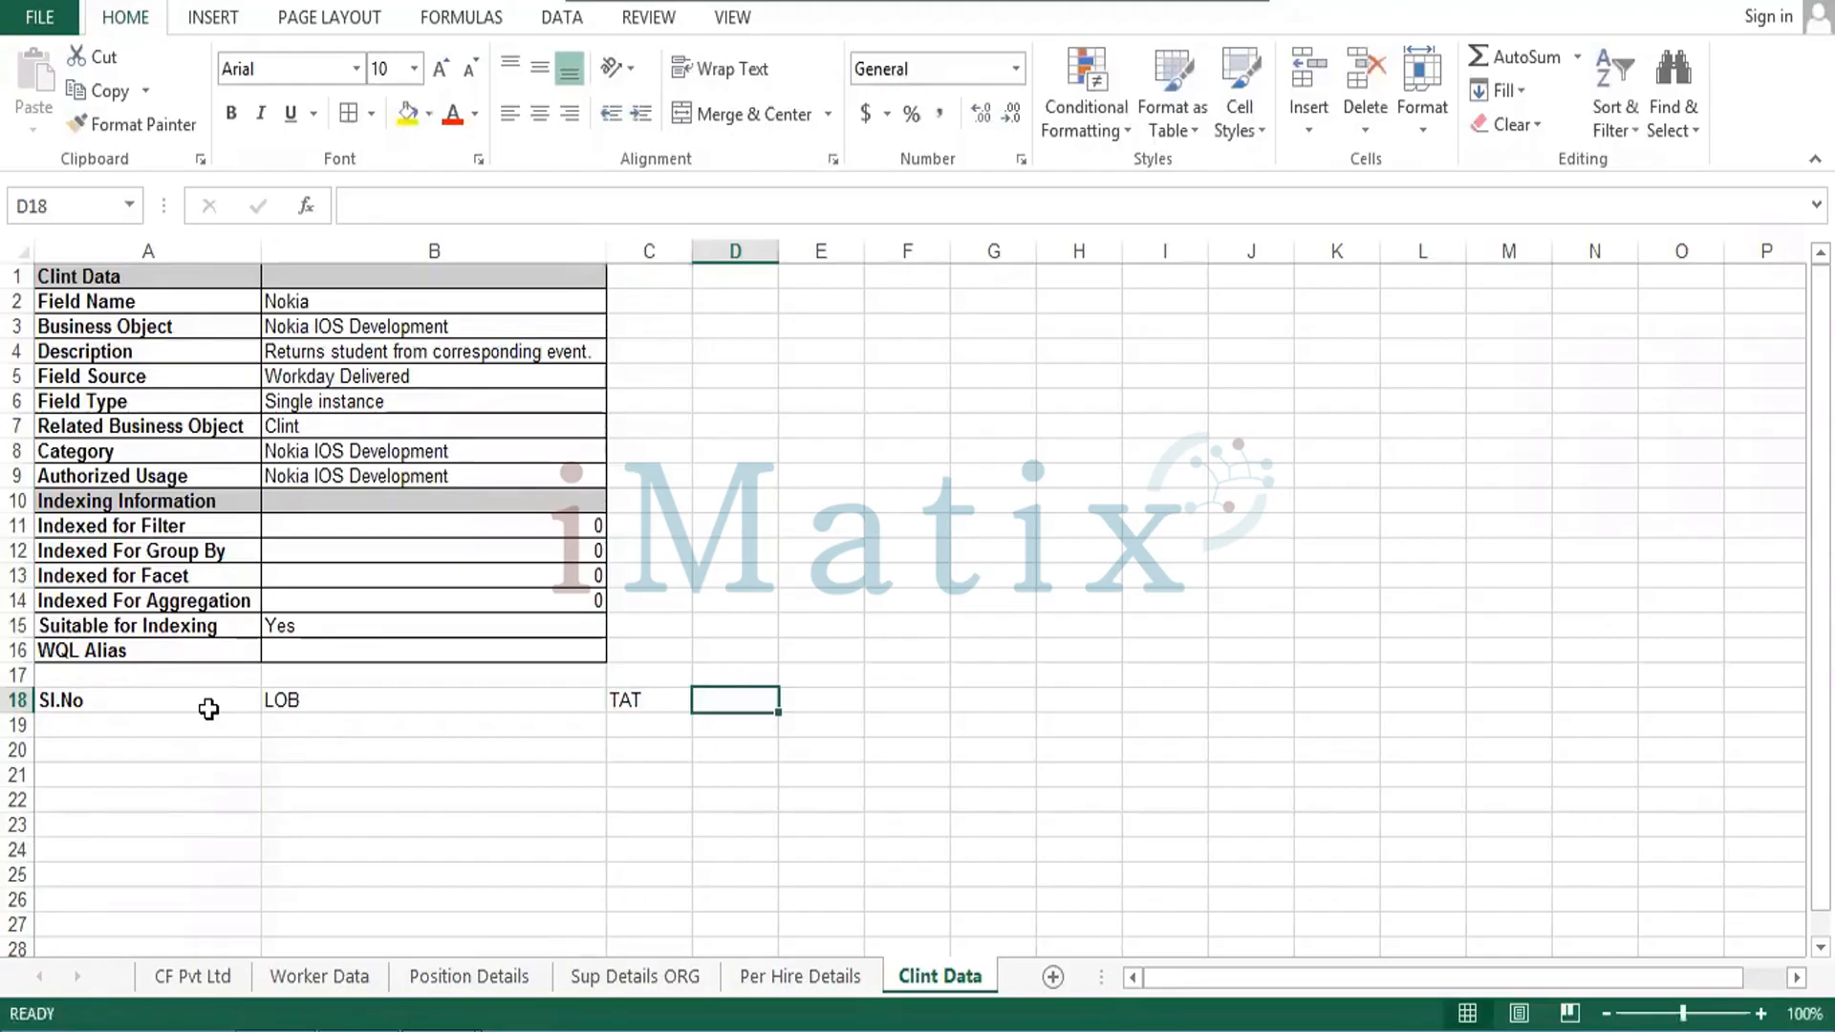
pyautogui.press('Left')
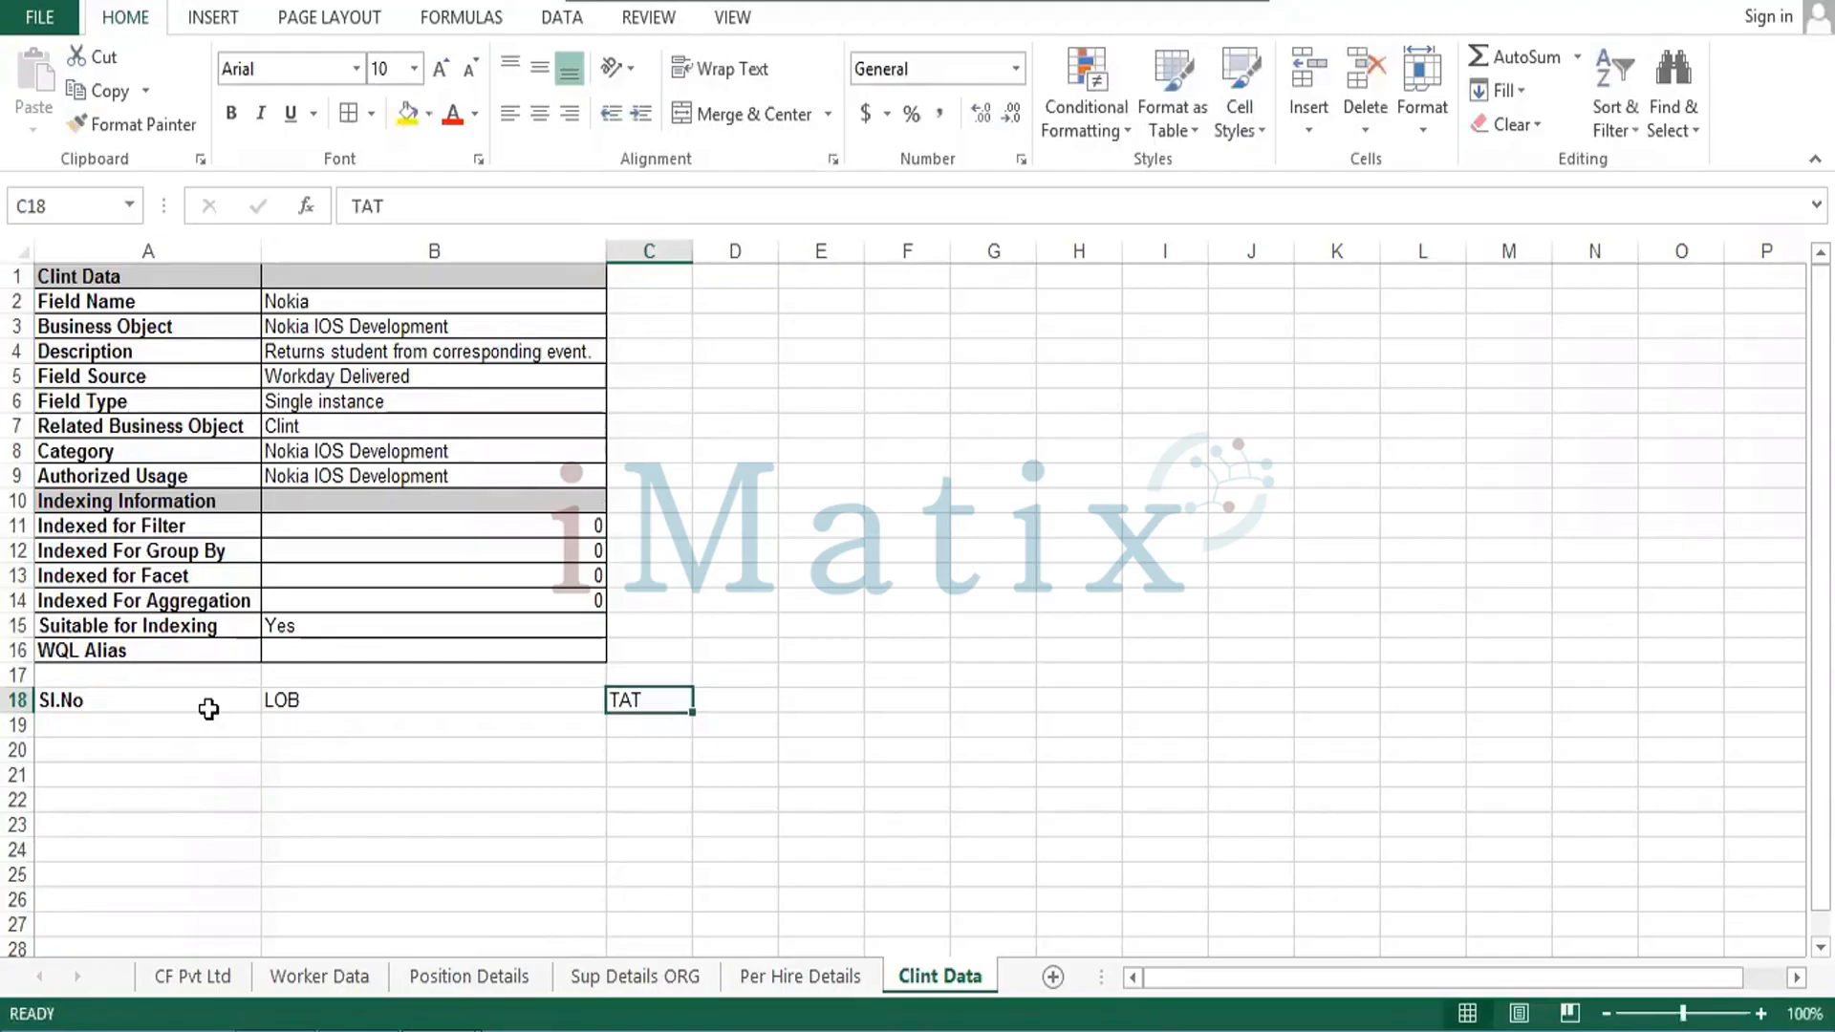
pyautogui.press('Delete')
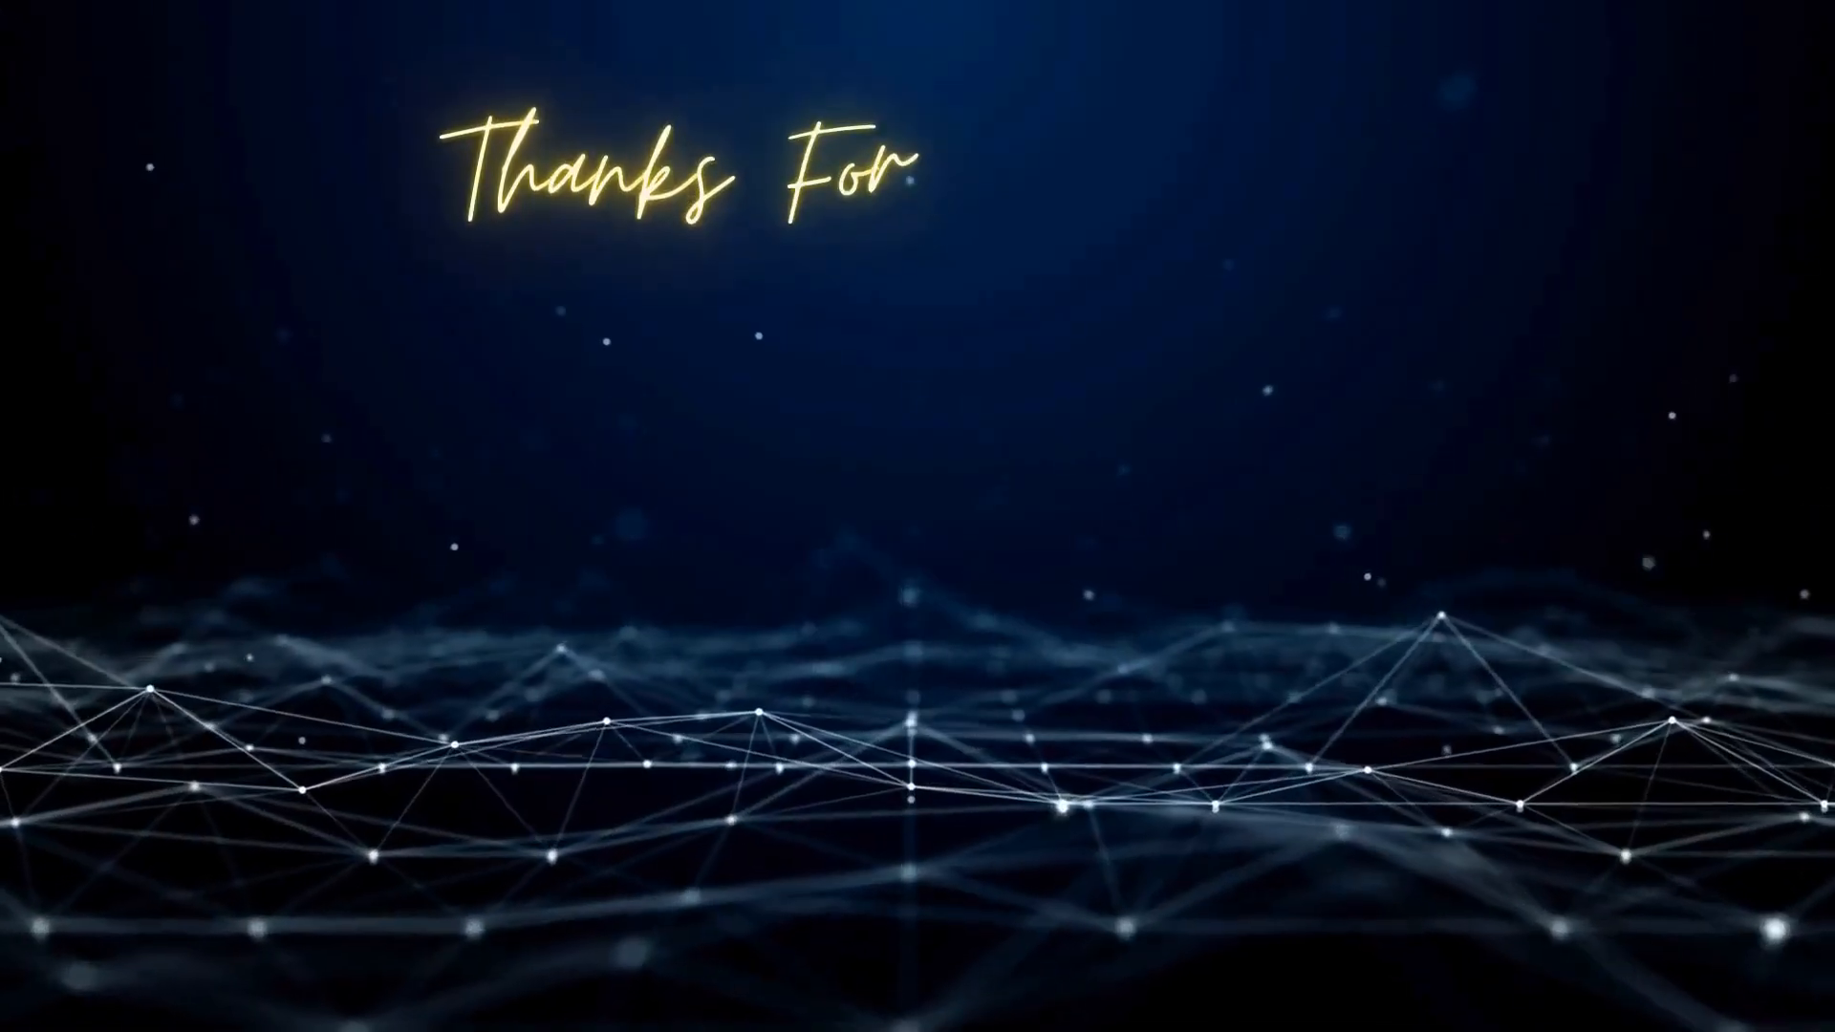